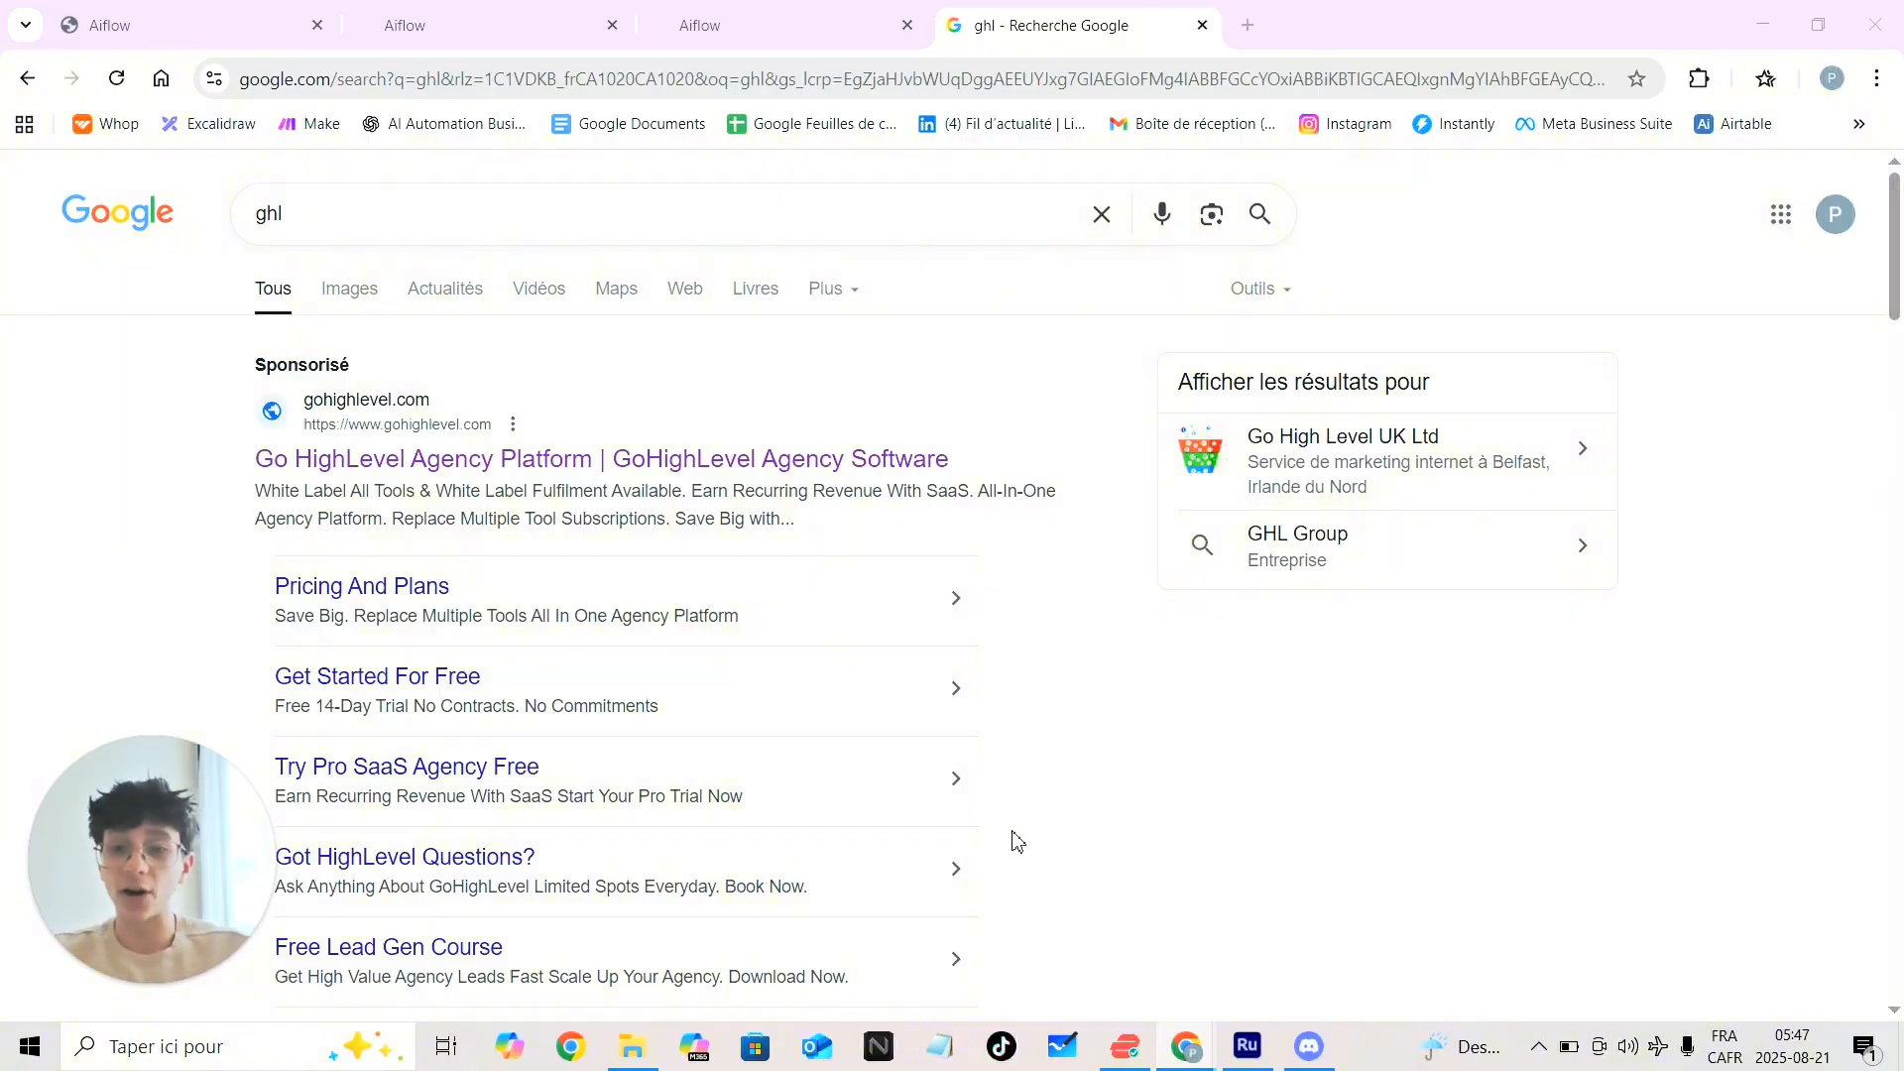
pyautogui.scroll(-5, 955, 846)
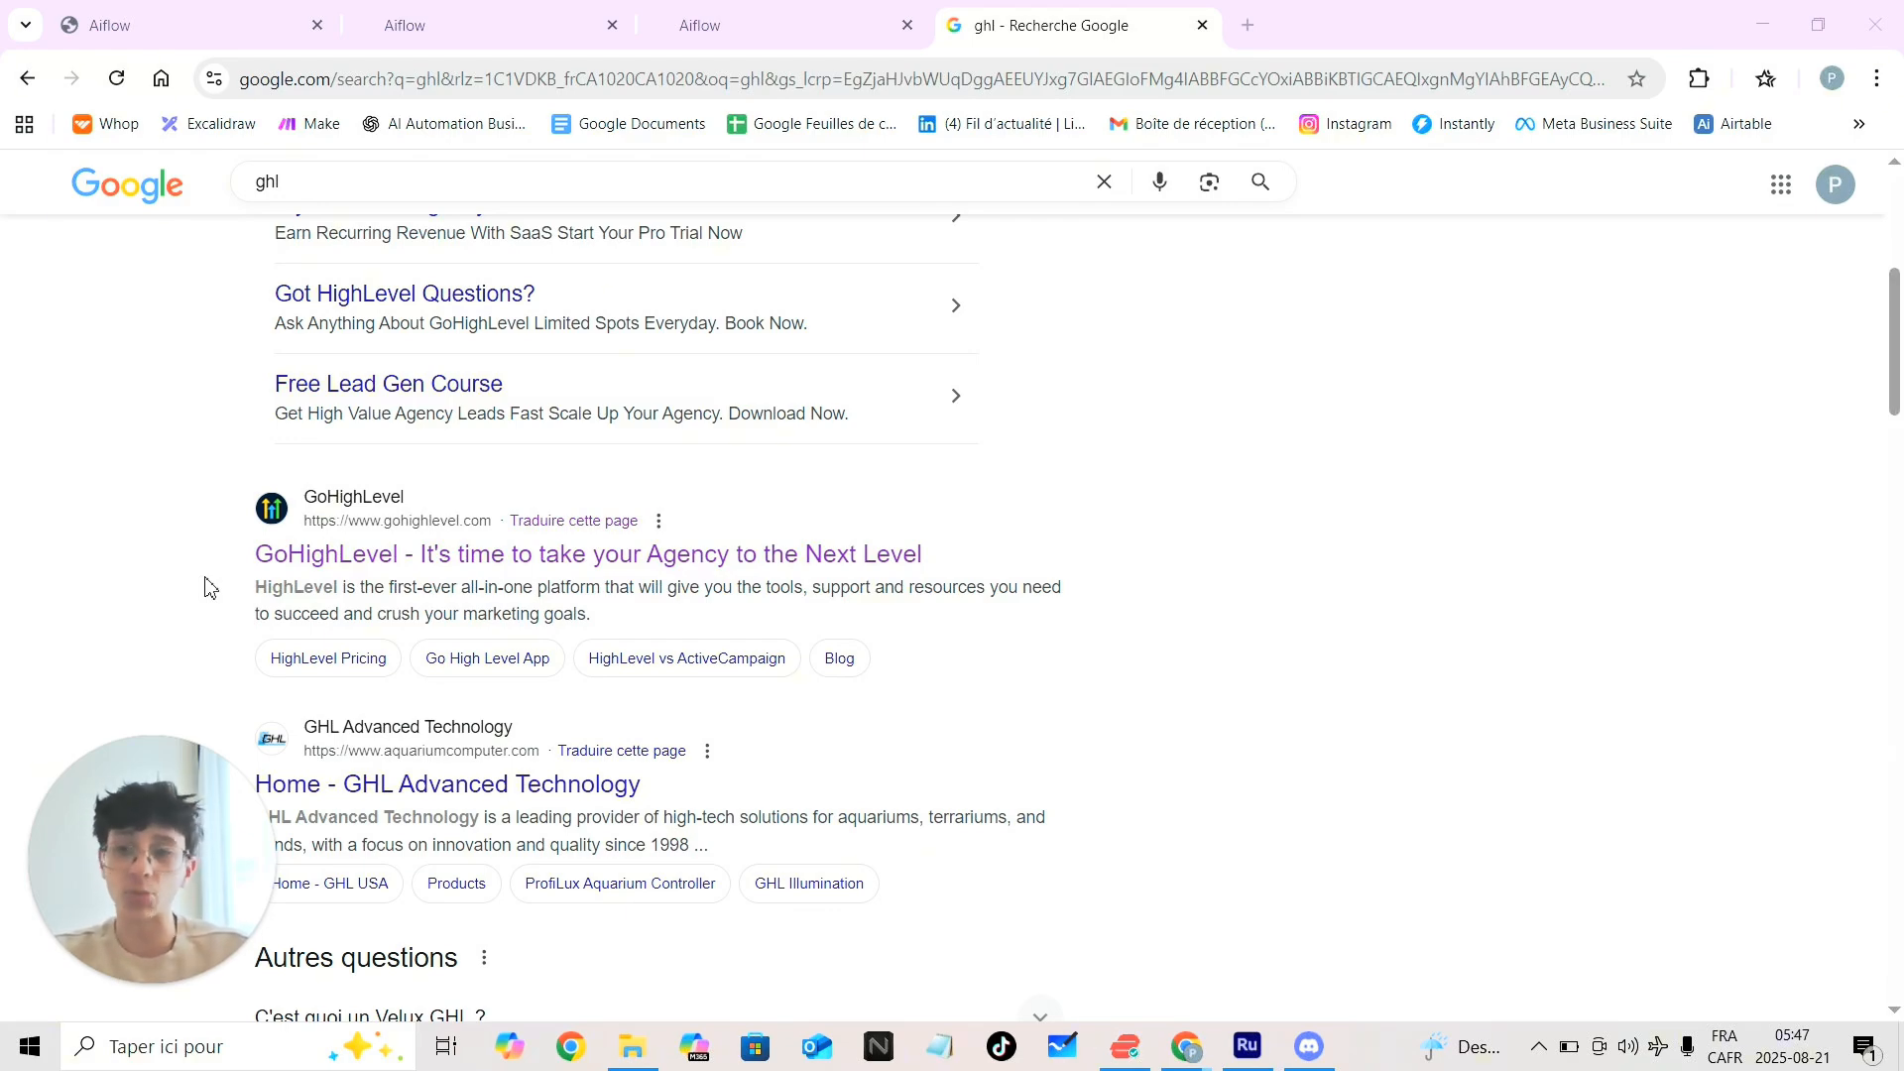
pyautogui.click(749, 35)
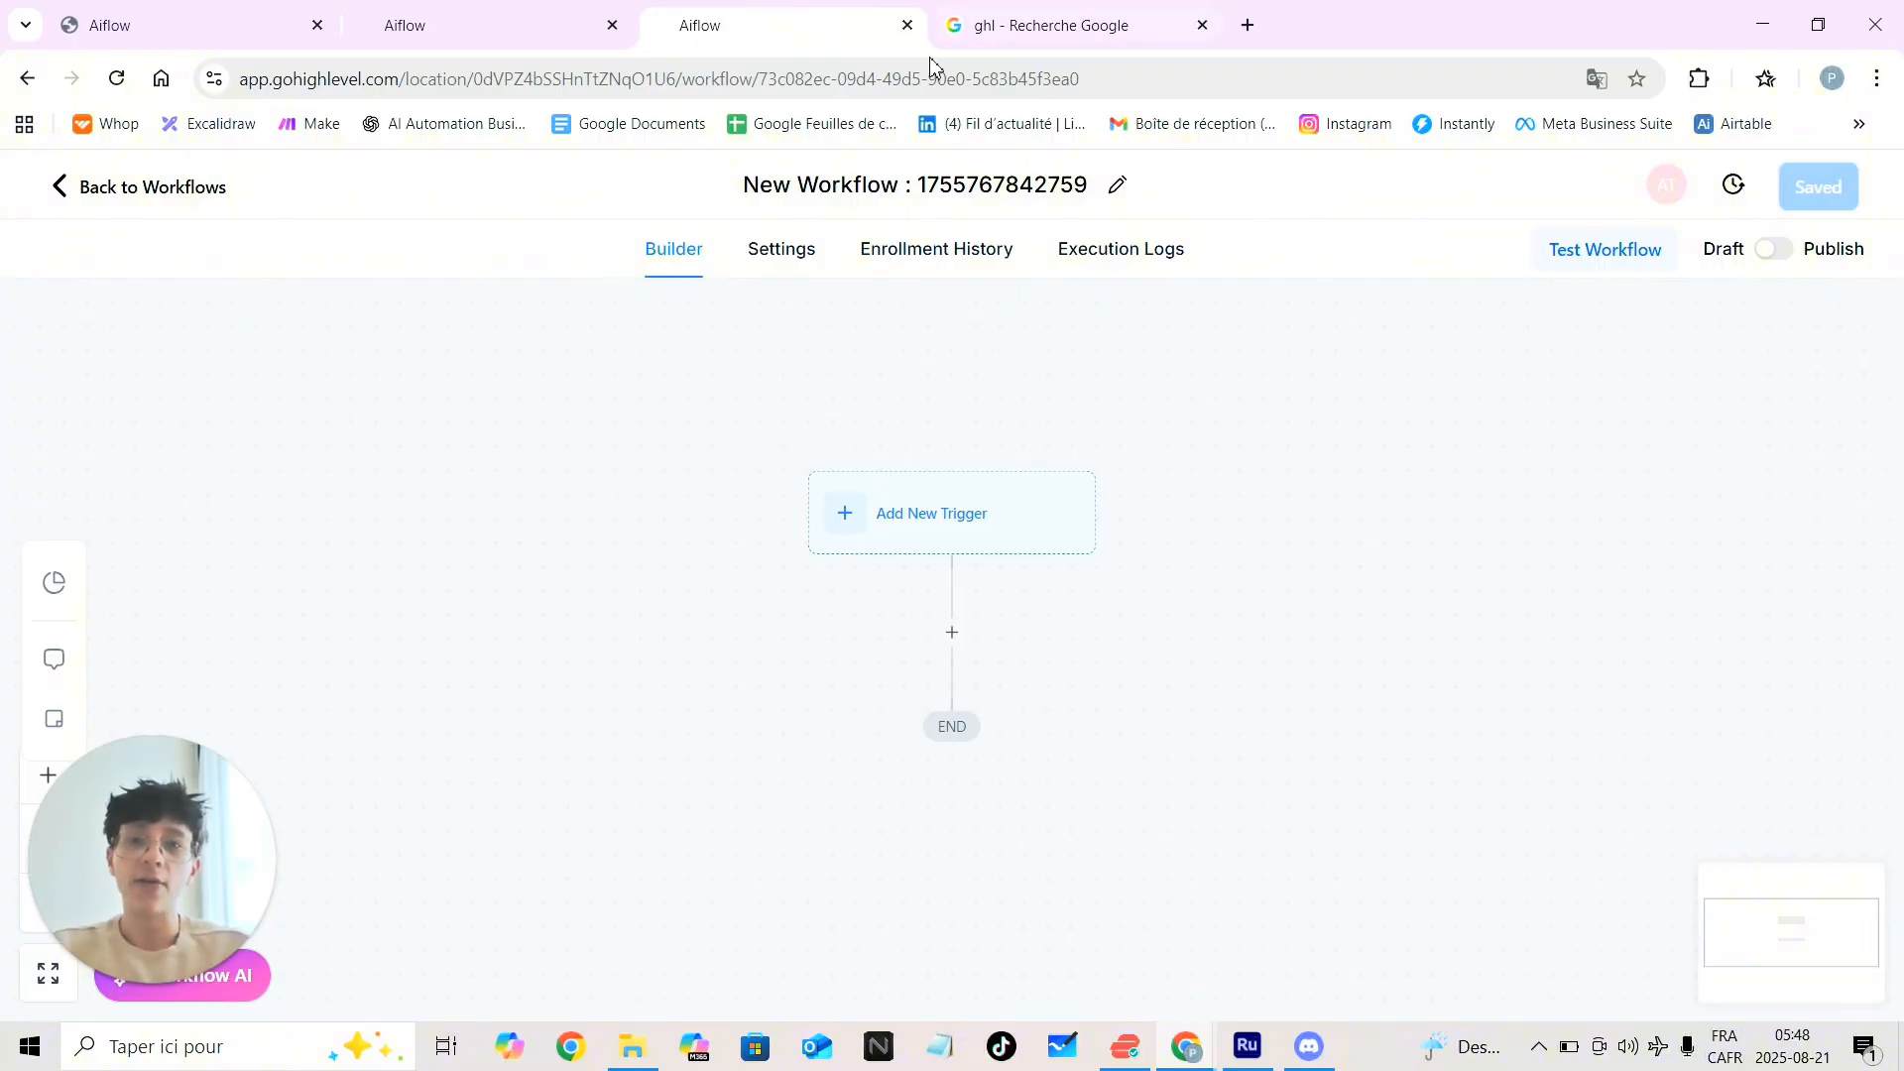
pyautogui.click(979, 33)
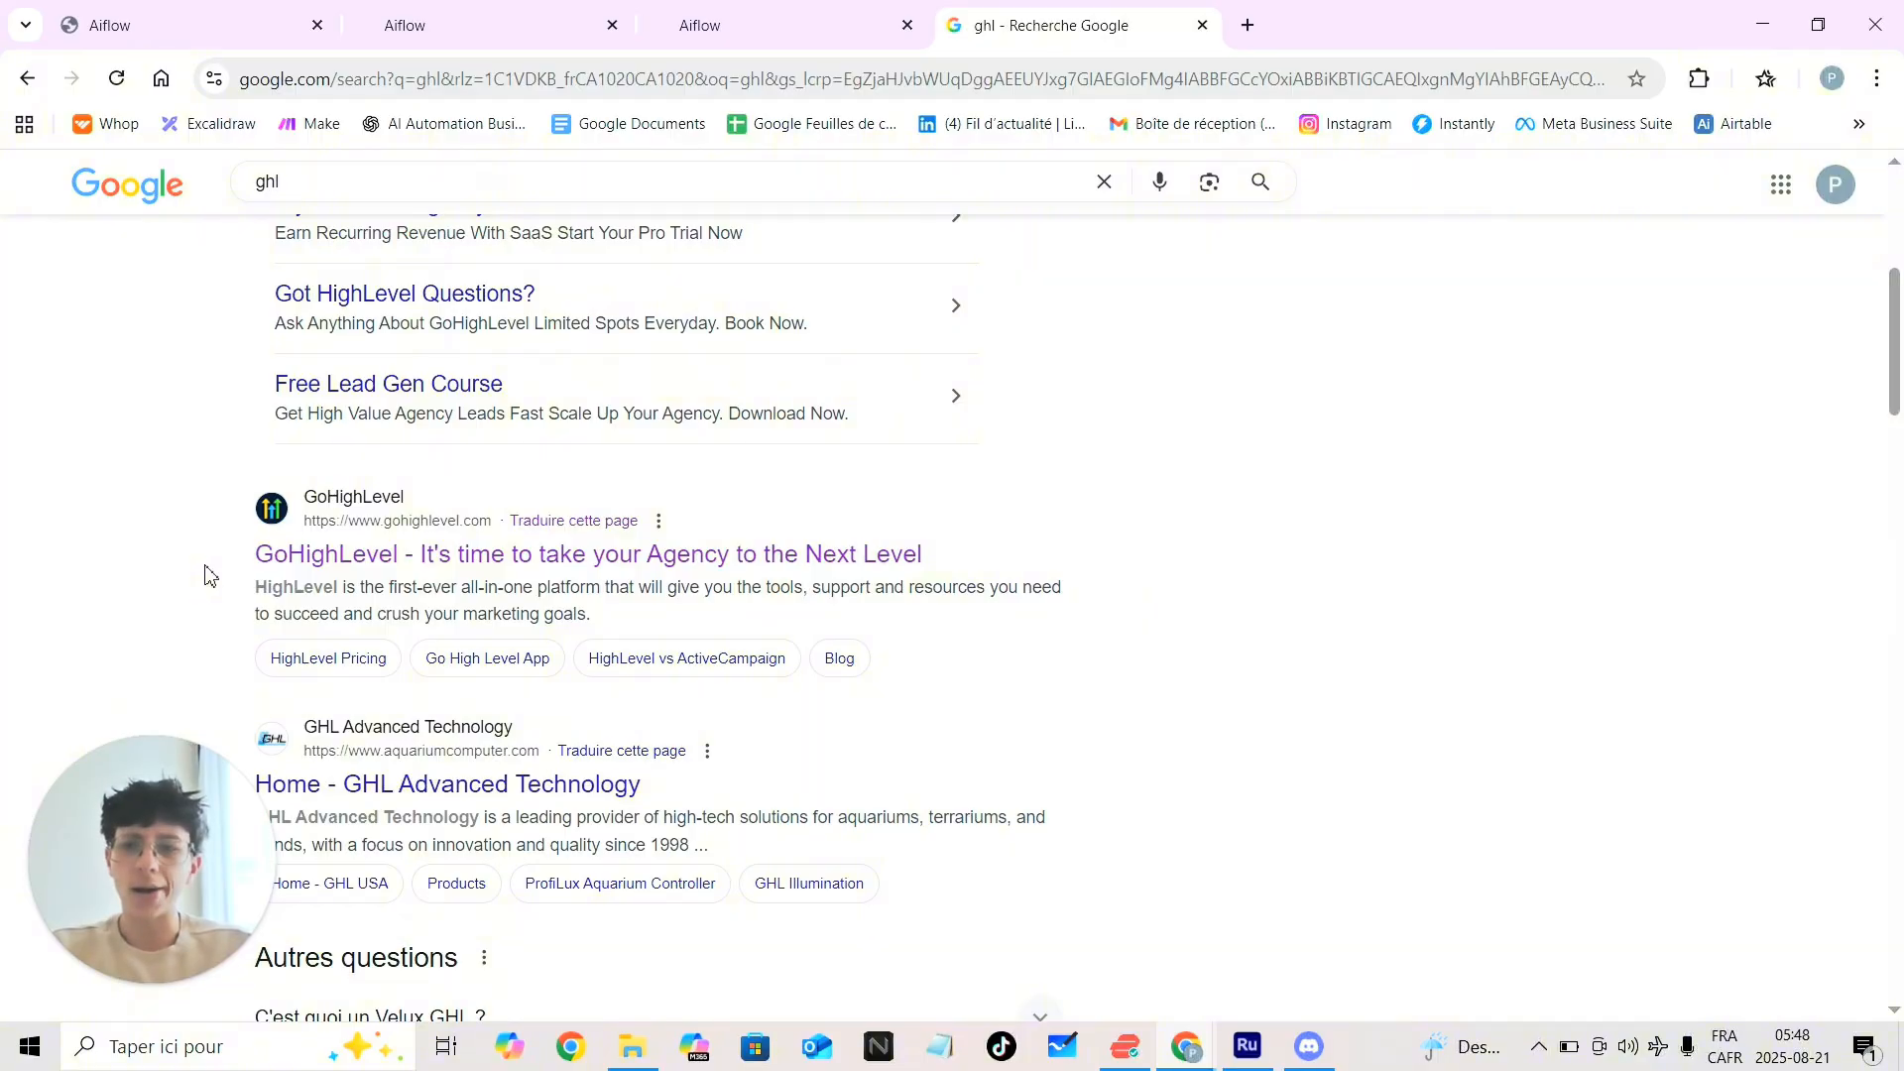
pyautogui.click(720, 25)
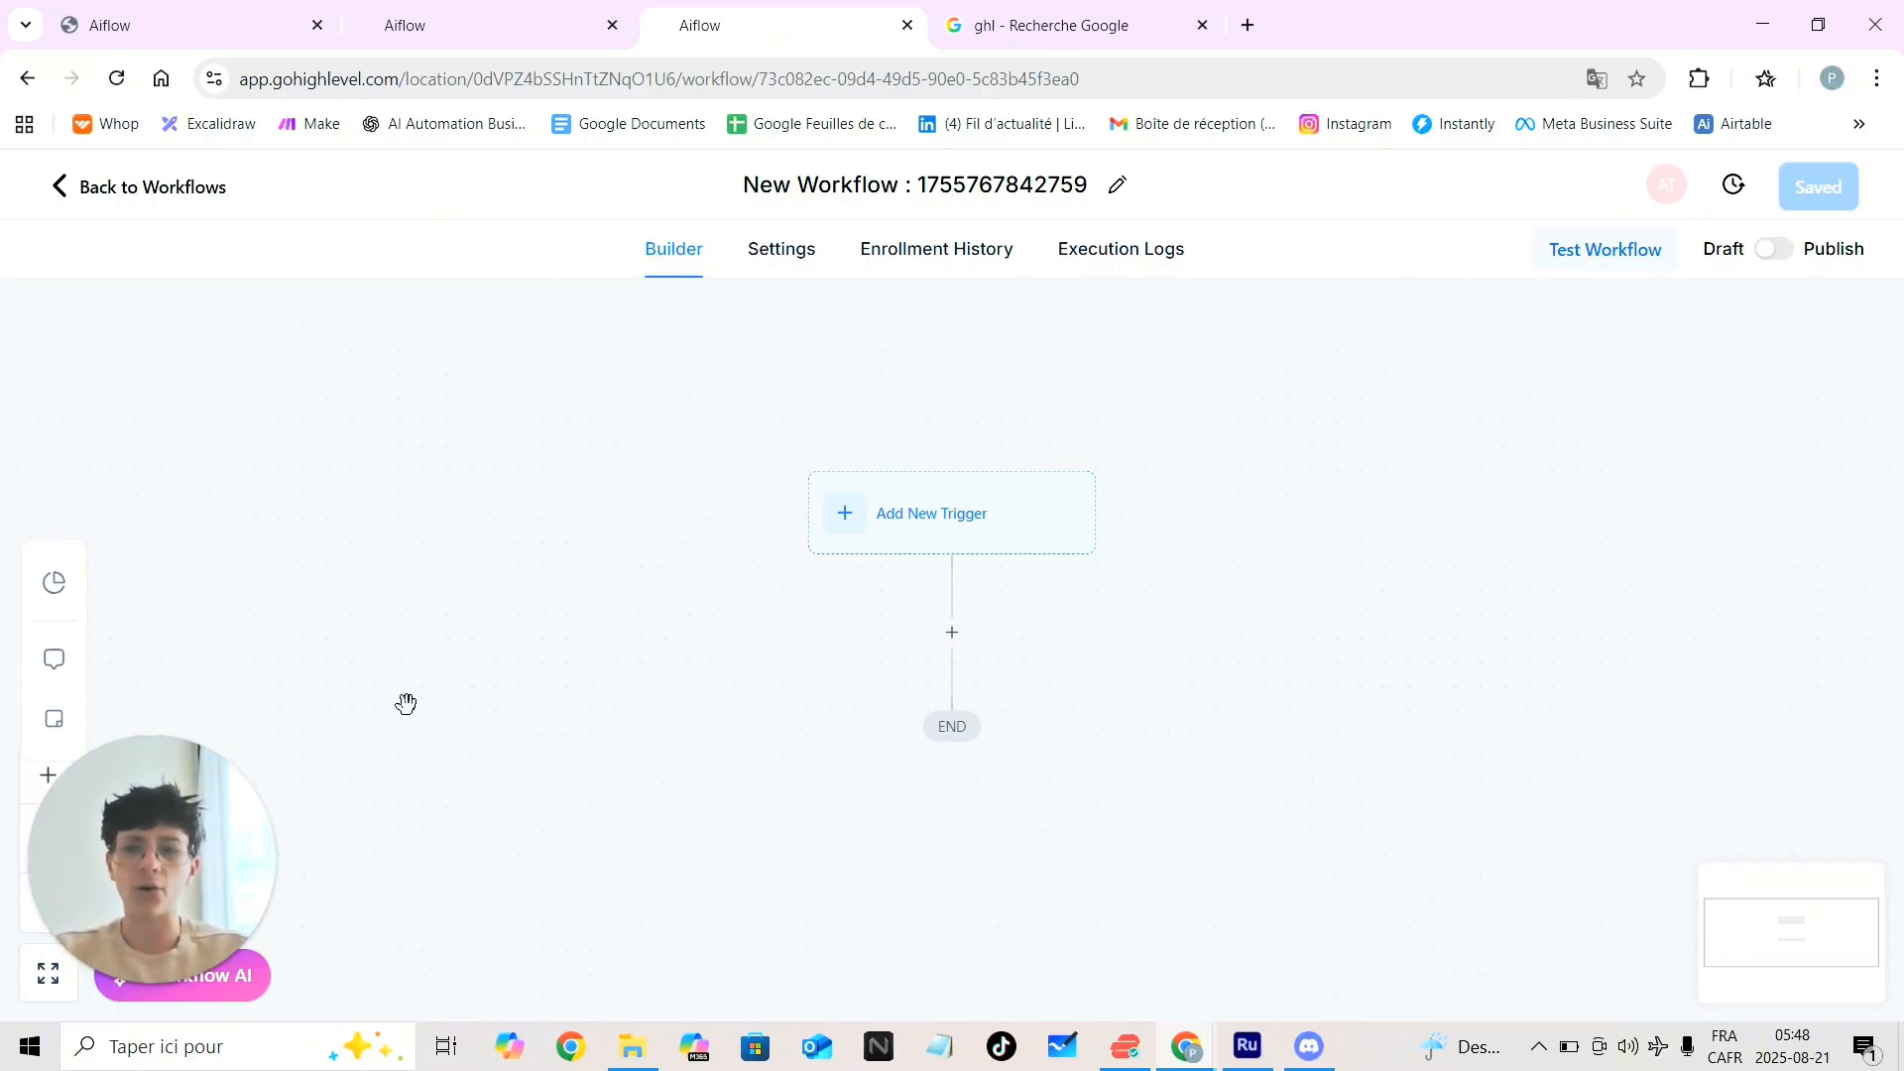
pyautogui.scroll(-2, 1305, 604)
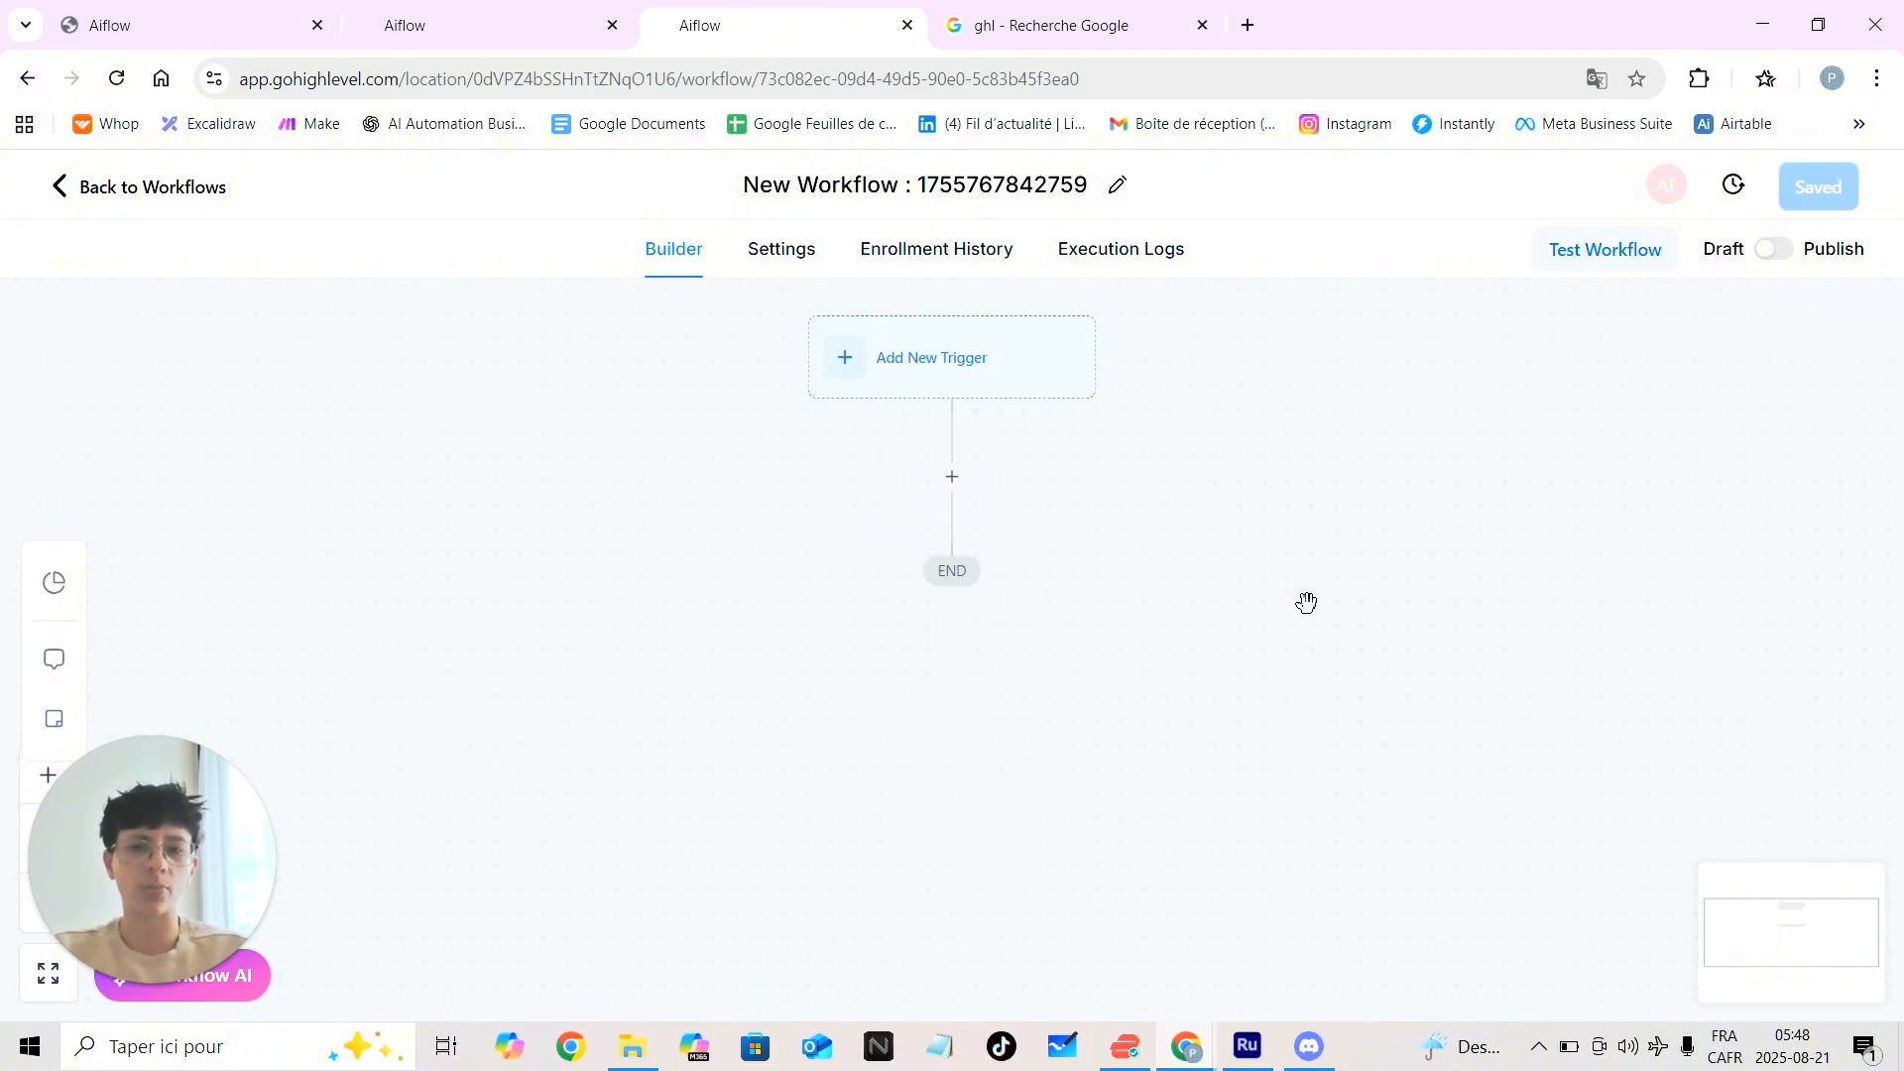
pyautogui.scroll(2, 1305, 604)
pyautogui.scroll(-1, 1305, 604)
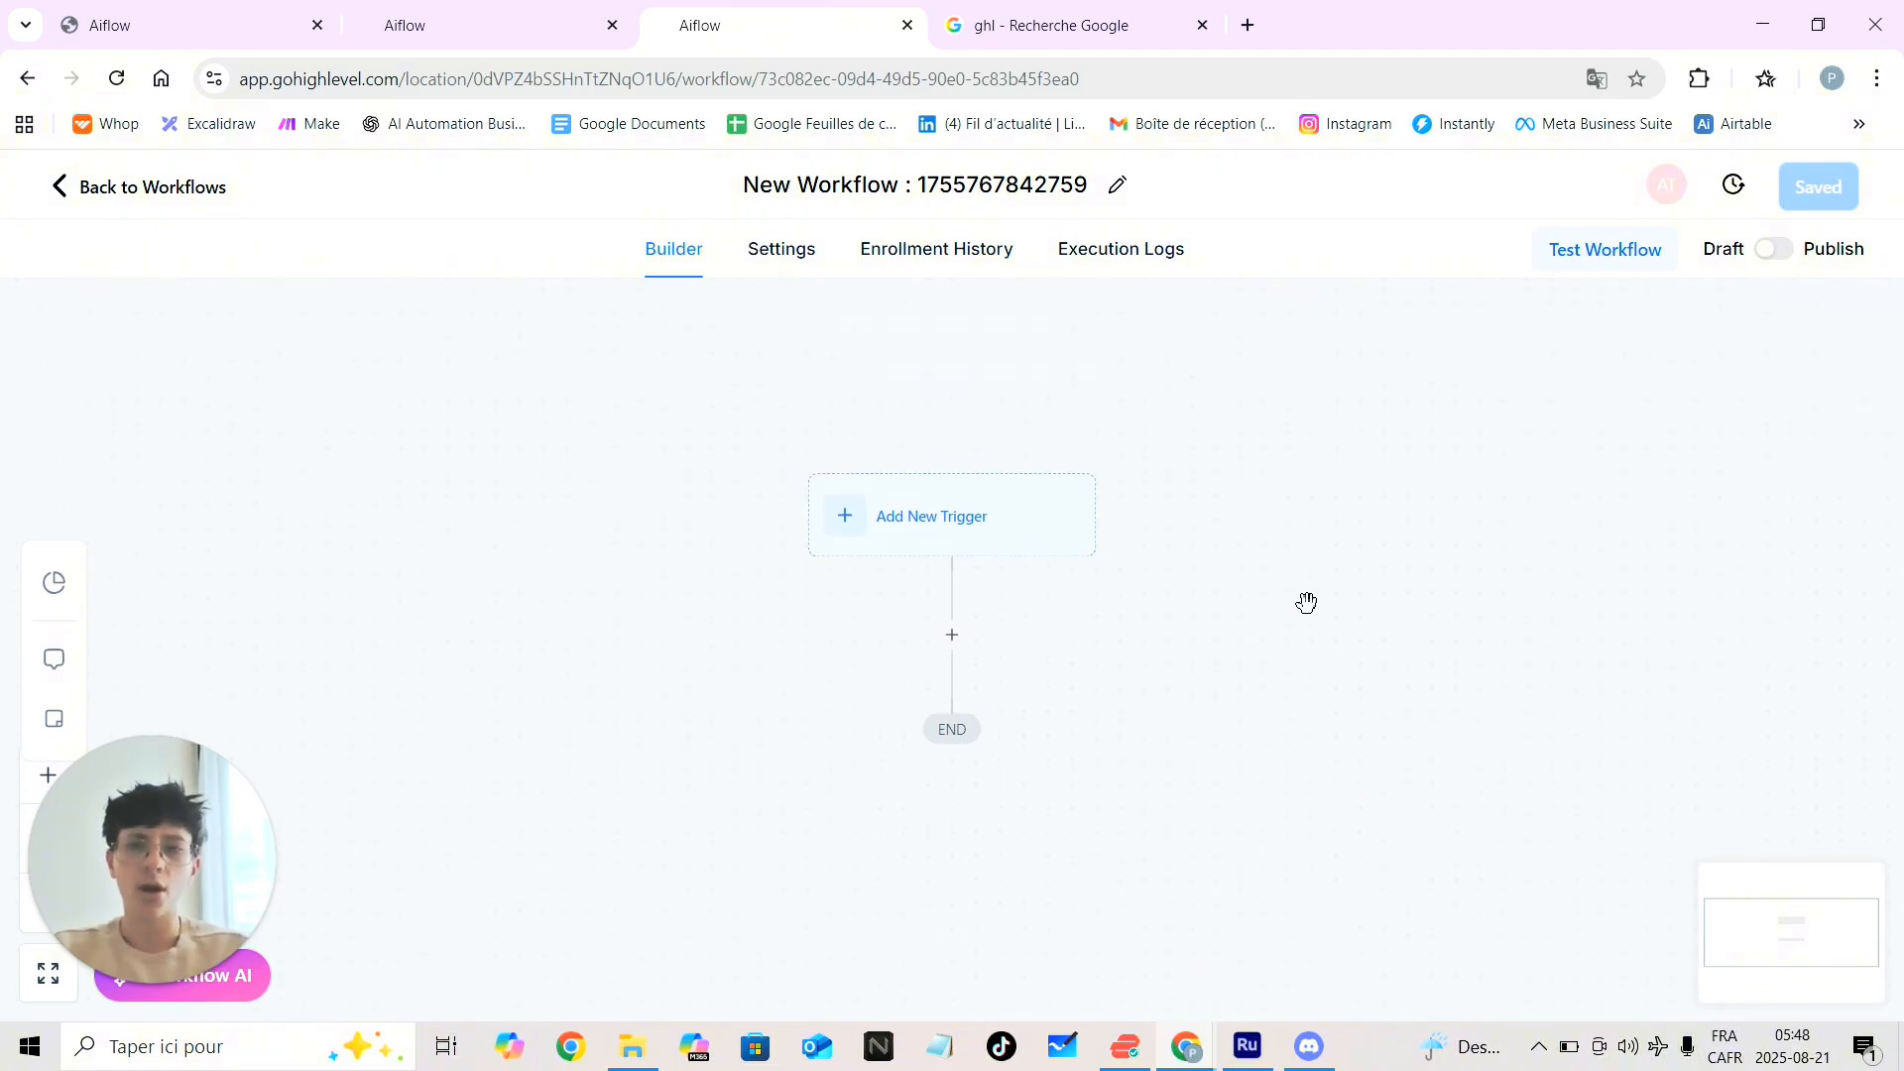
pyautogui.click(1117, 184)
pyautogui.doubleClick(999, 183)
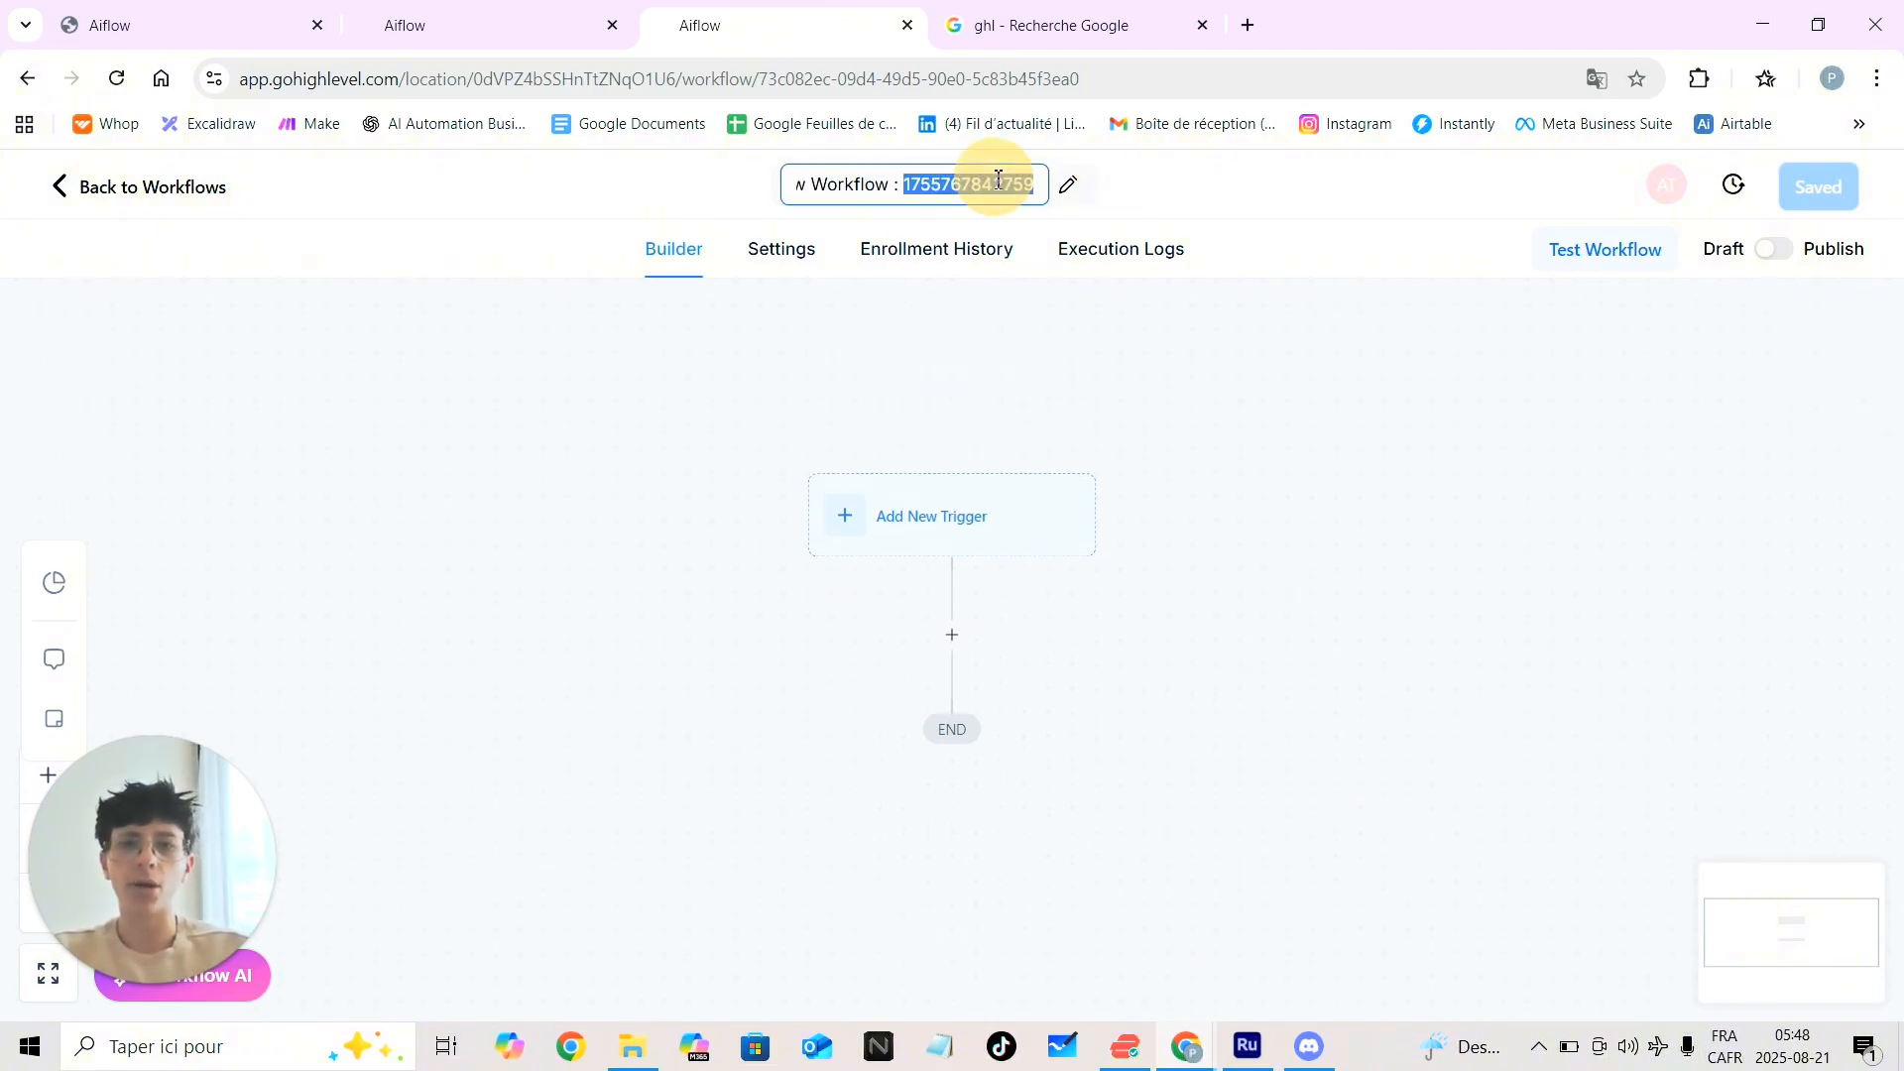
pyautogui.press('BackSpace')
pyautogui.press('BackSpace')
pyautogui.press('BackSpace')
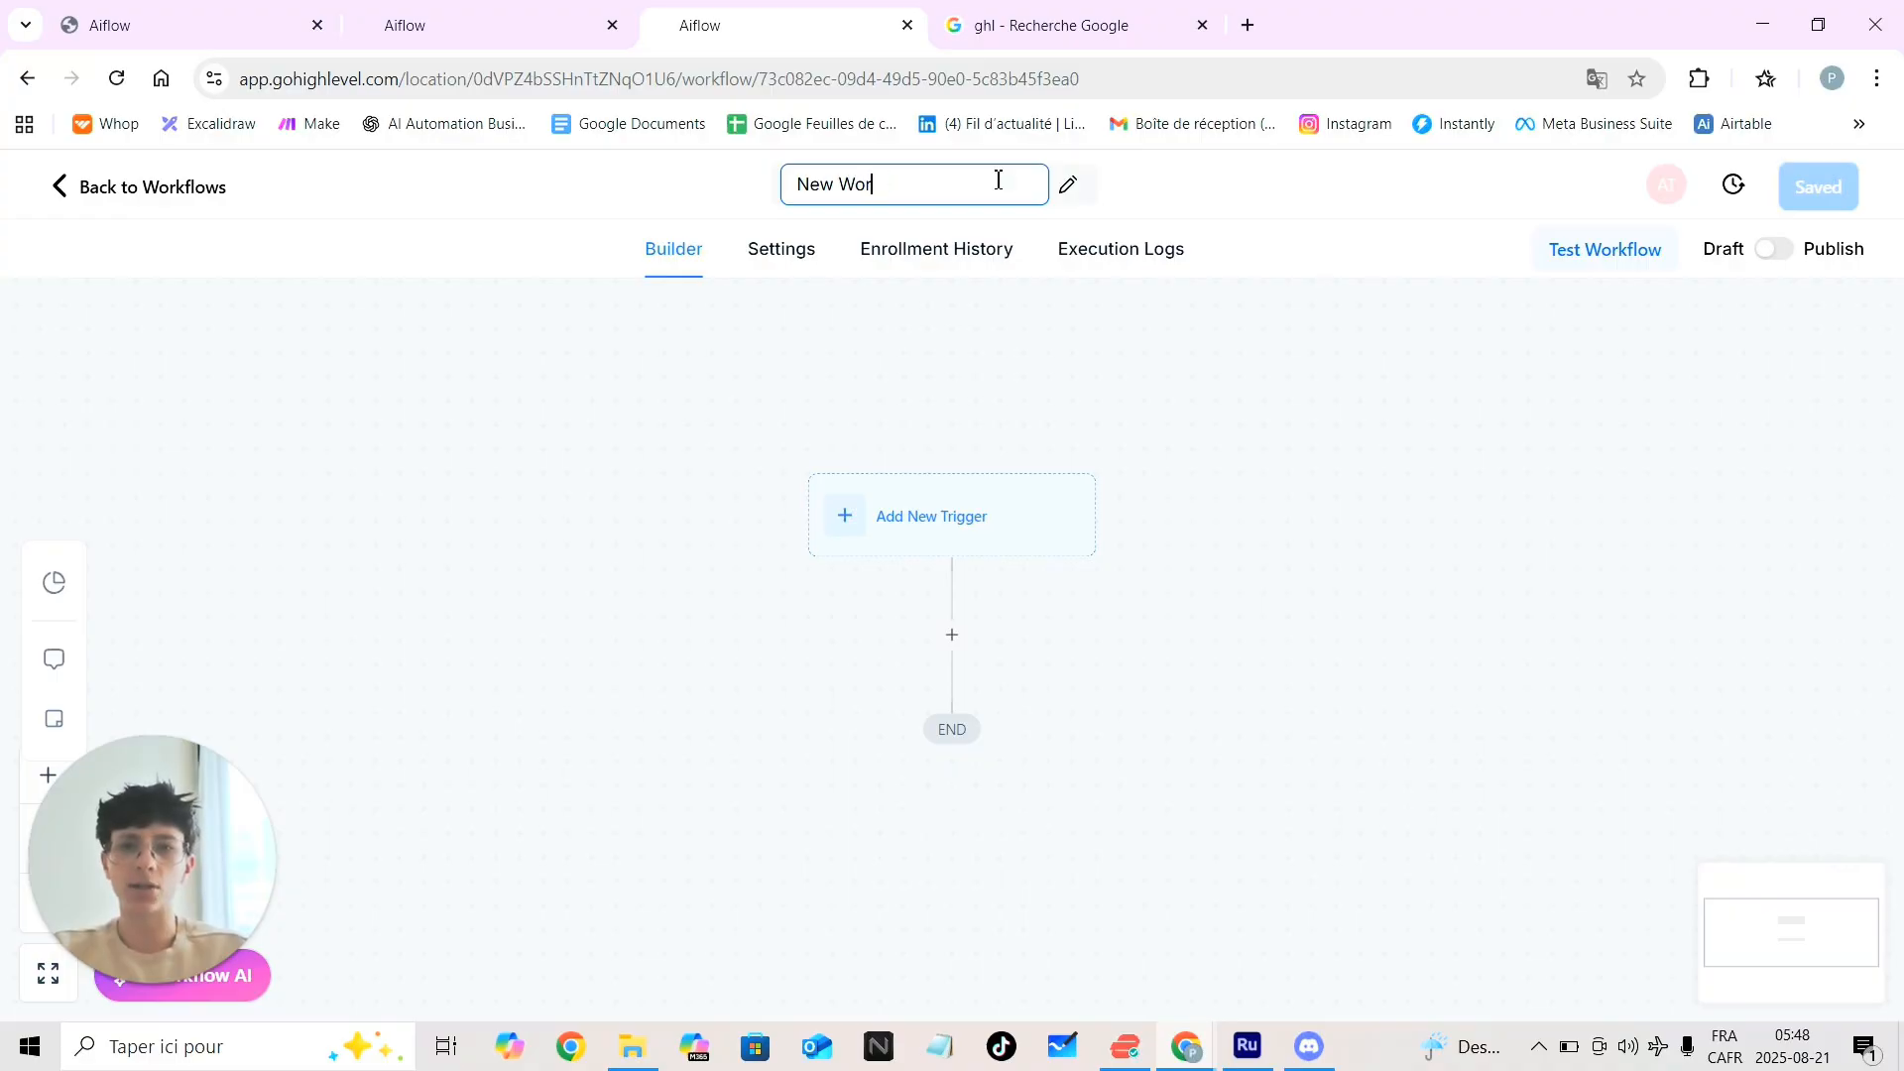
pyautogui.press('BackSpace')
pyautogui.press('BackSpace')
pyautogui.press('BackSpace')
pyautogui.press('BackSpace')
pyautogui.press('BackSpace')
pyautogui.press('BackSpace')
pyautogui.write('sequence email')
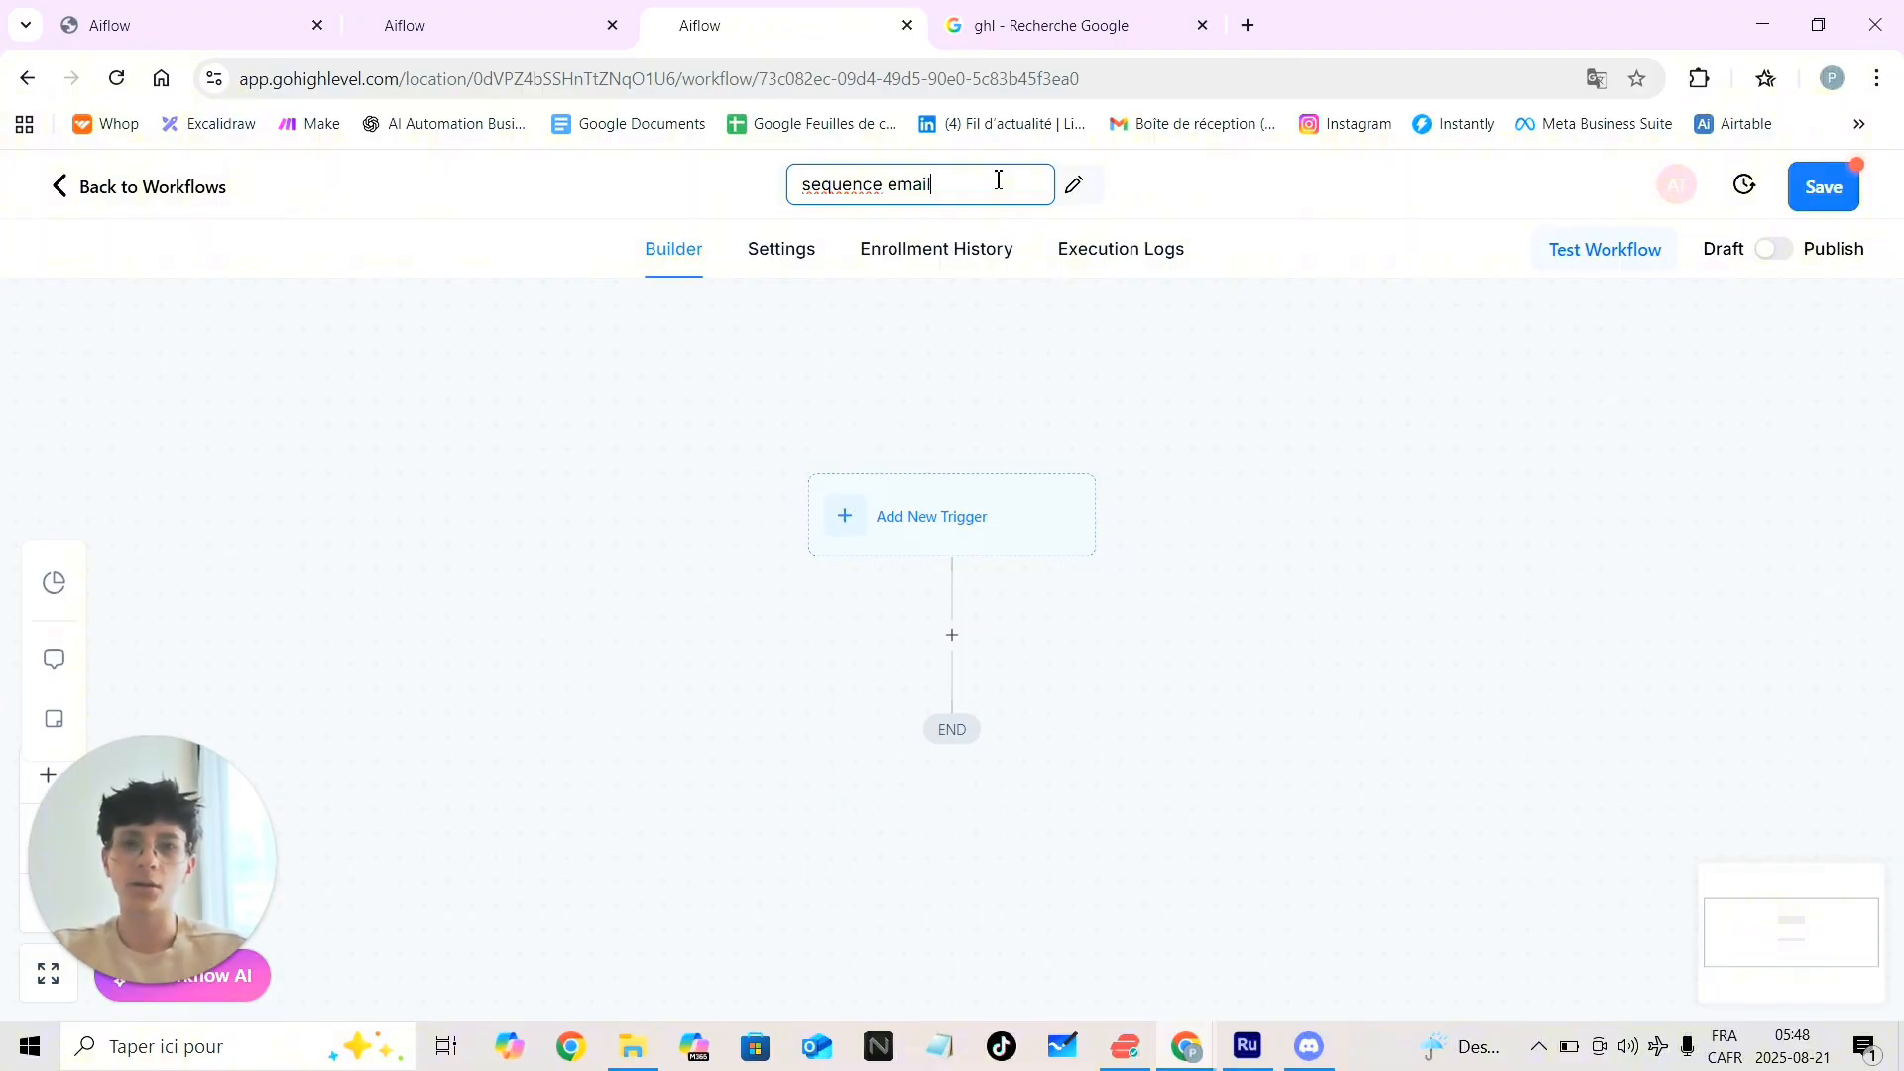
pyautogui.click(1265, 453)
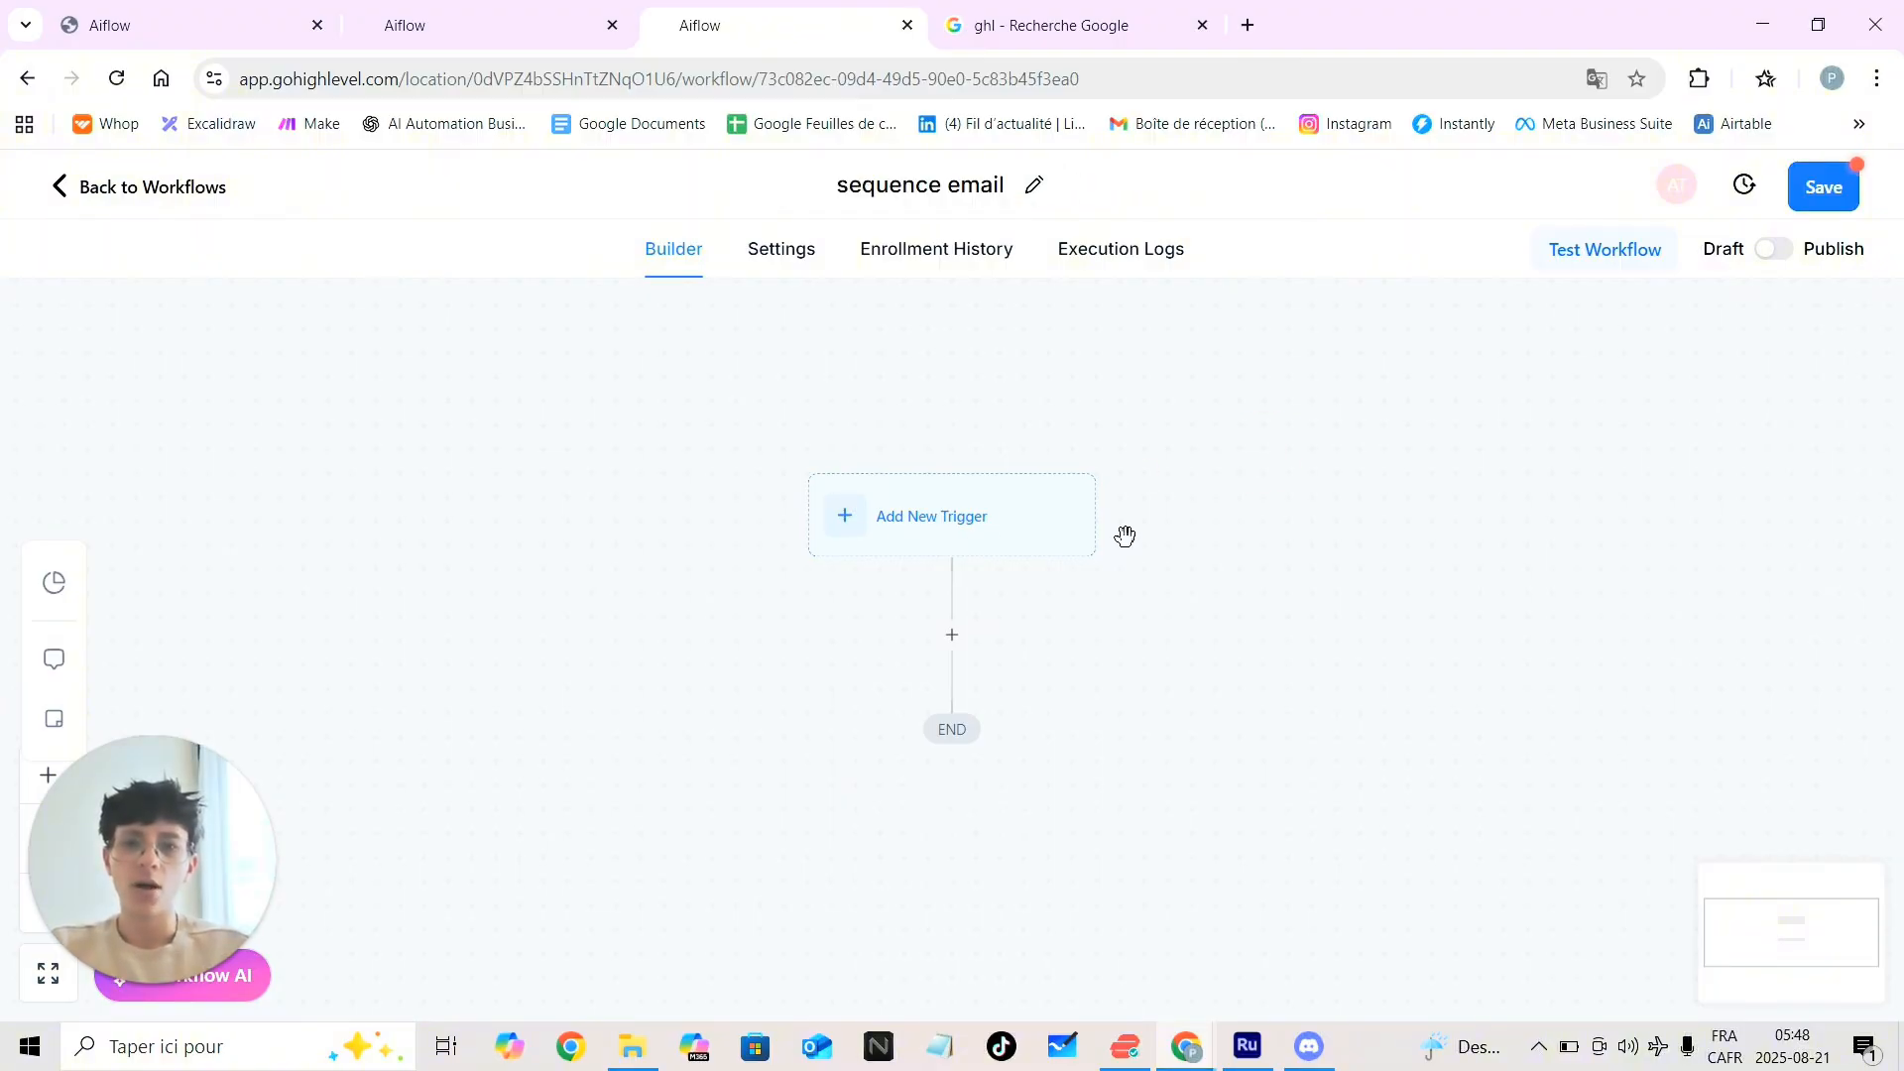
pyautogui.scroll(-1, 1124, 536)
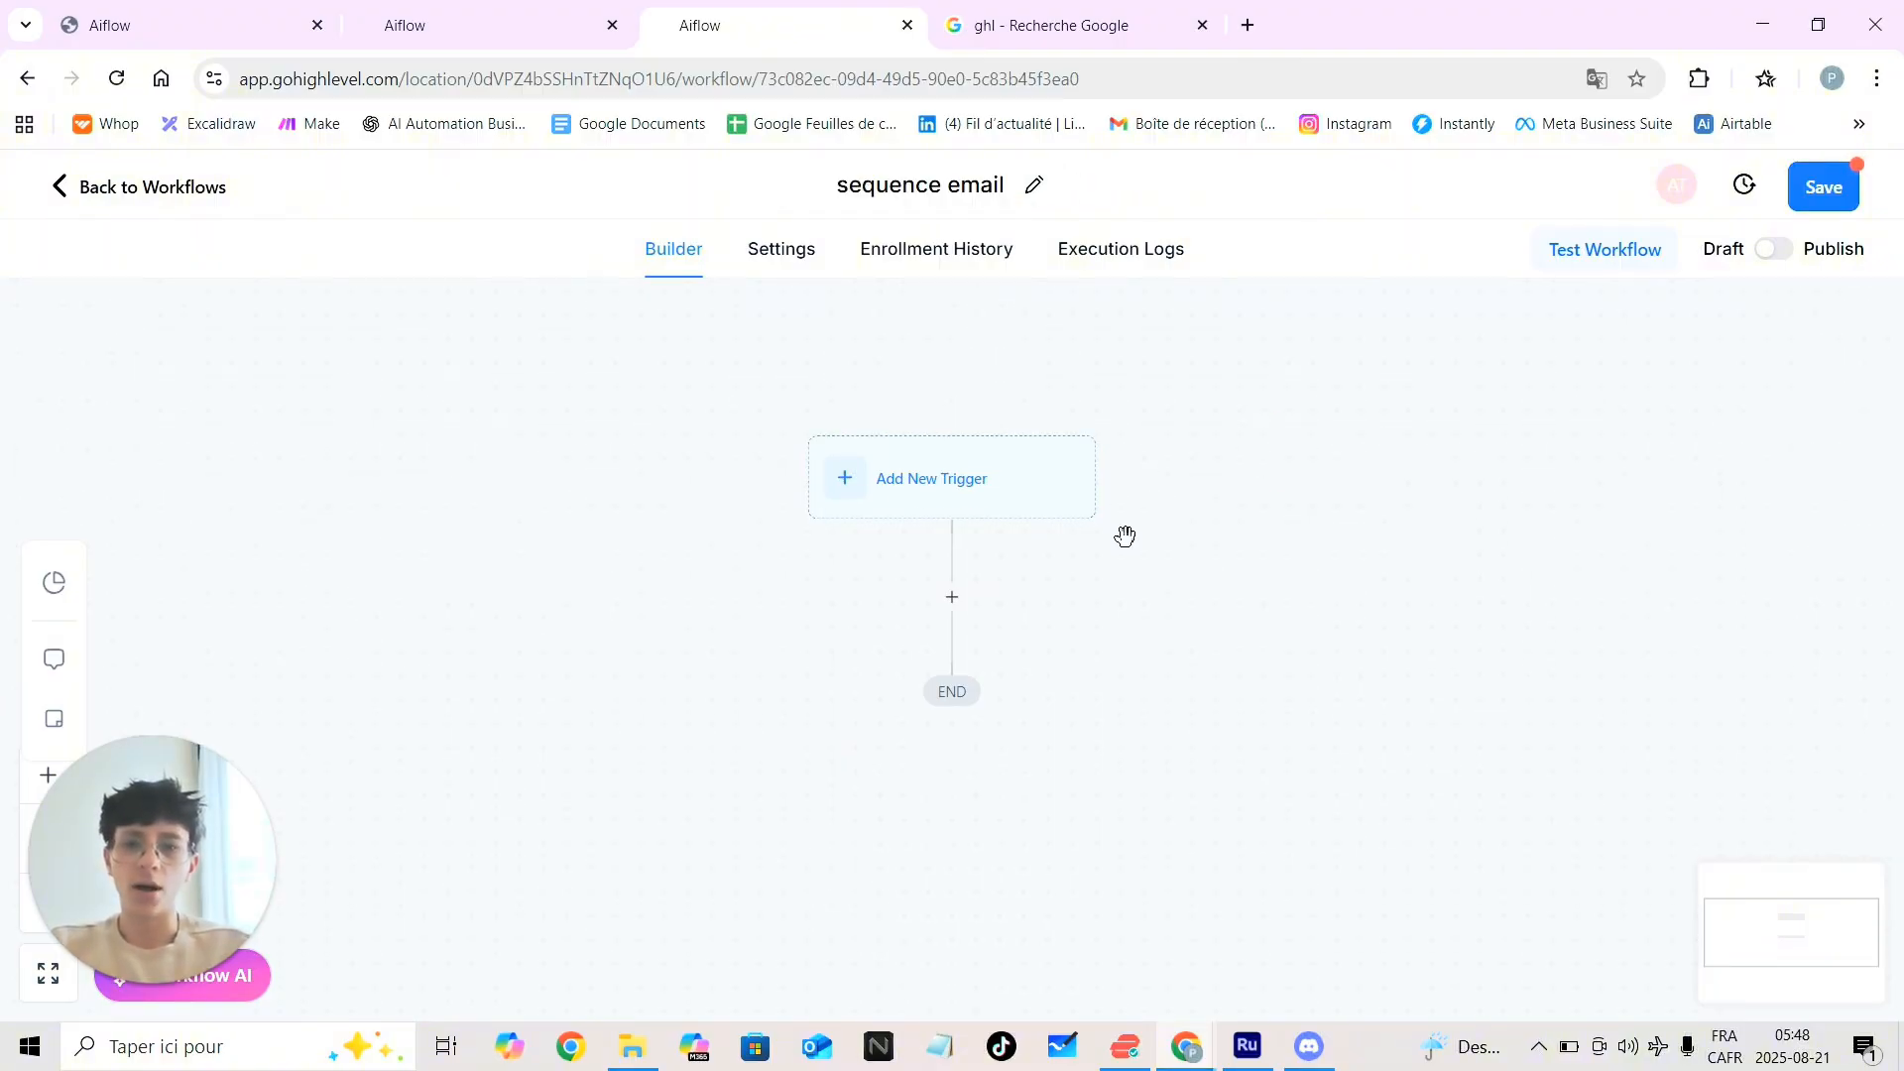
# Add the Customer Booked Appointment trigger, found by searching 'ap'
pyautogui.click(961, 490)
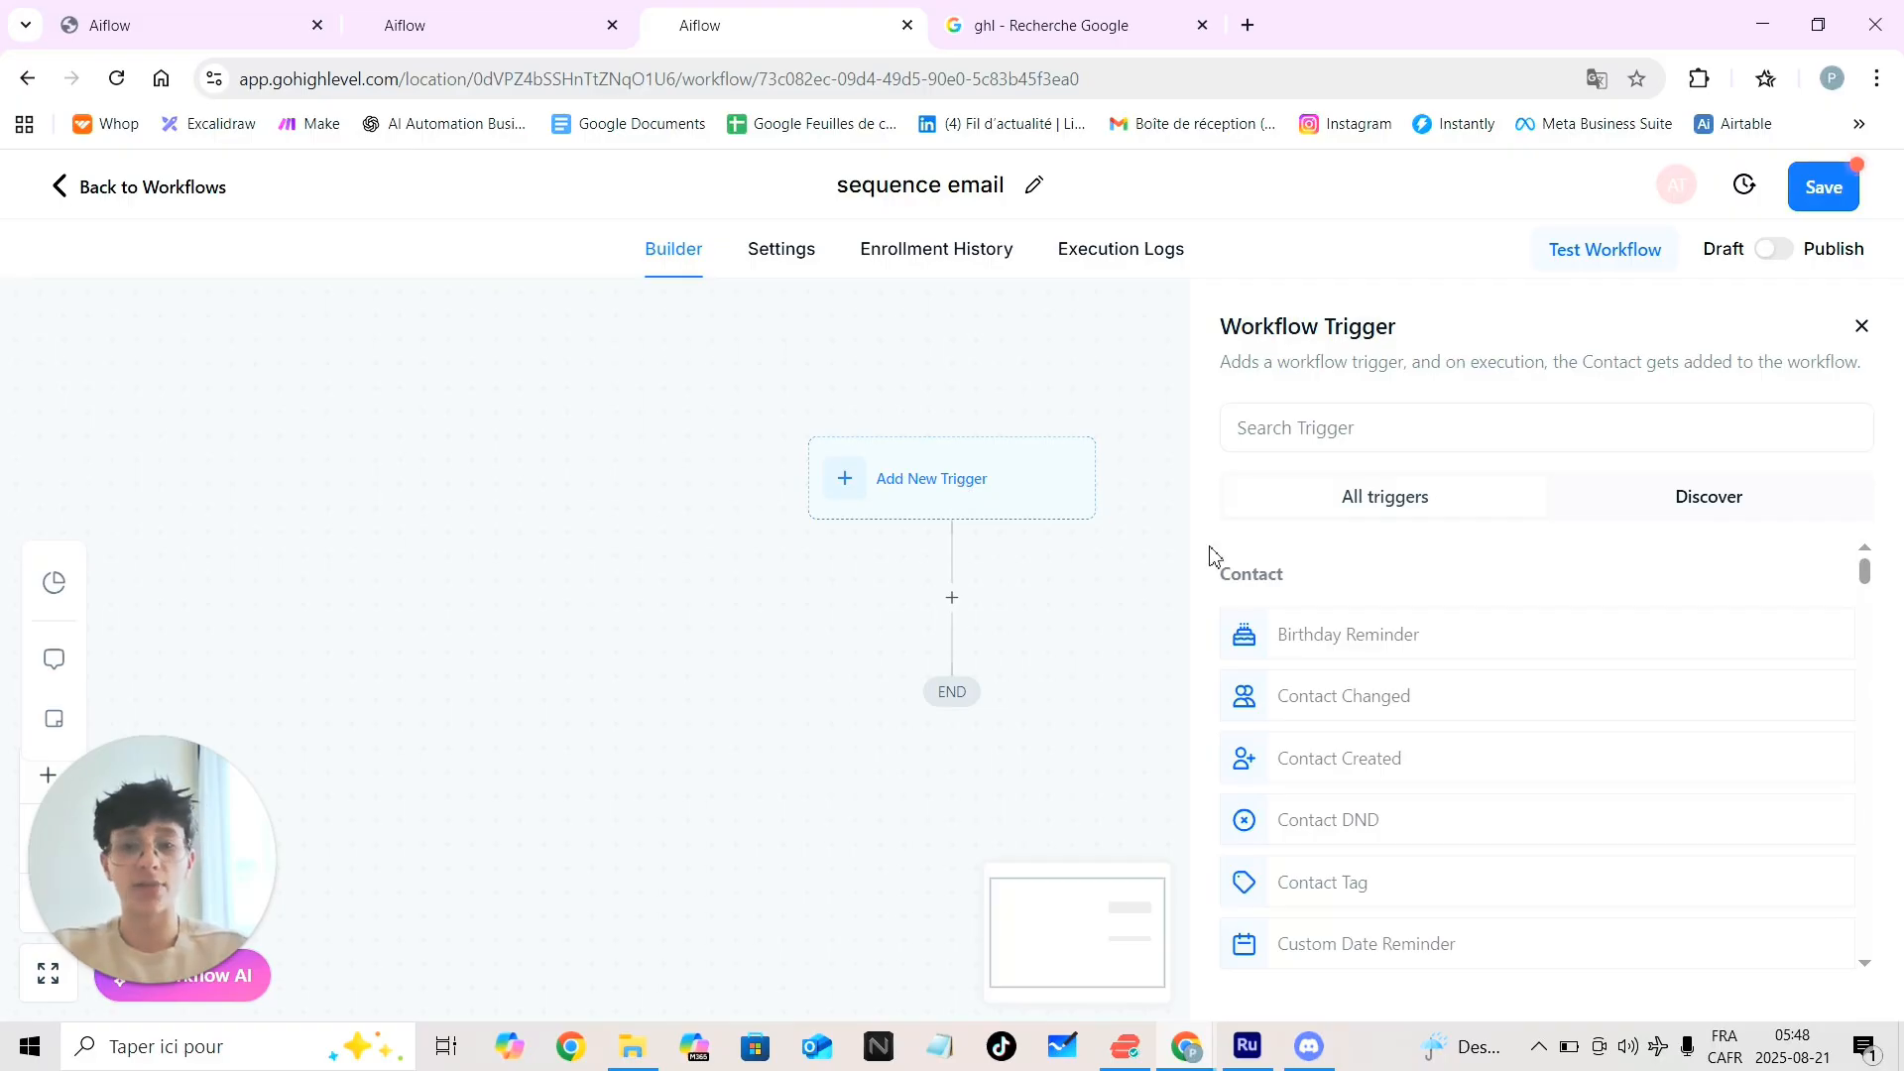
pyautogui.click(1381, 429)
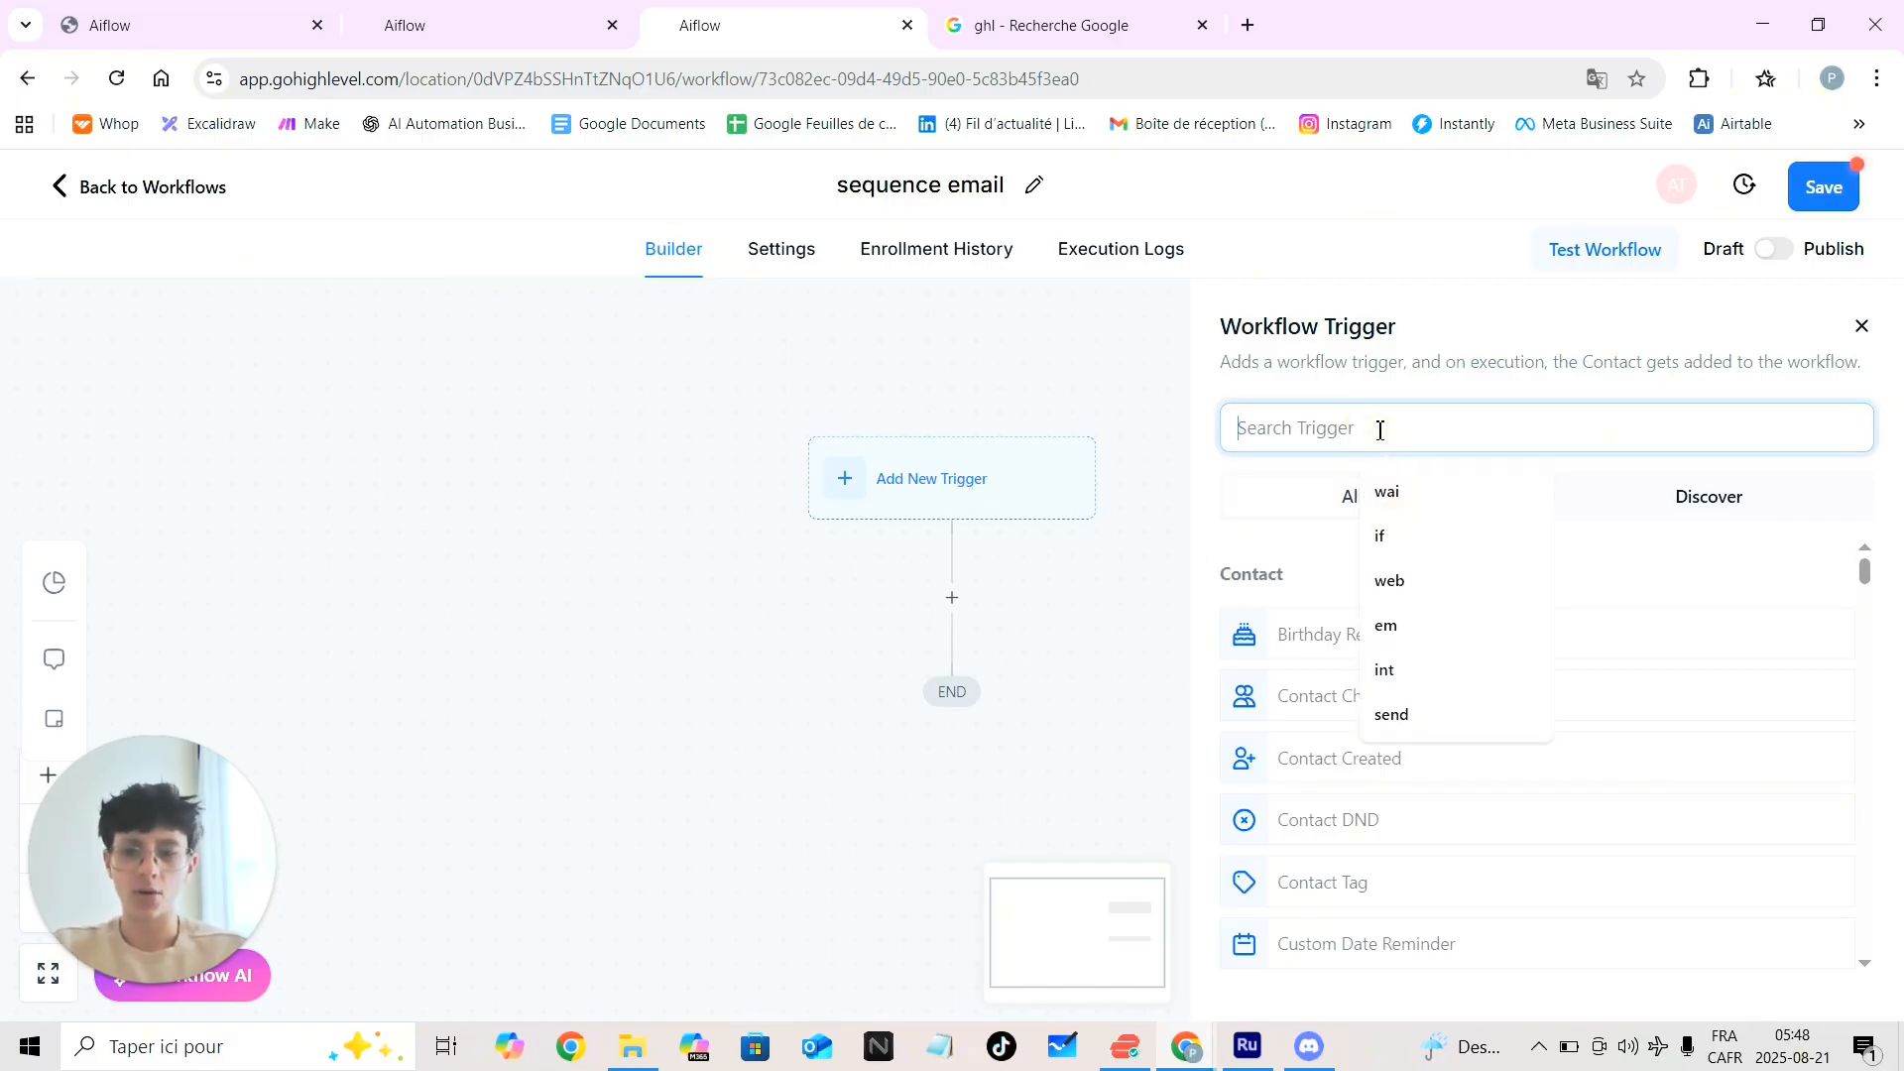
pyautogui.write('ap')
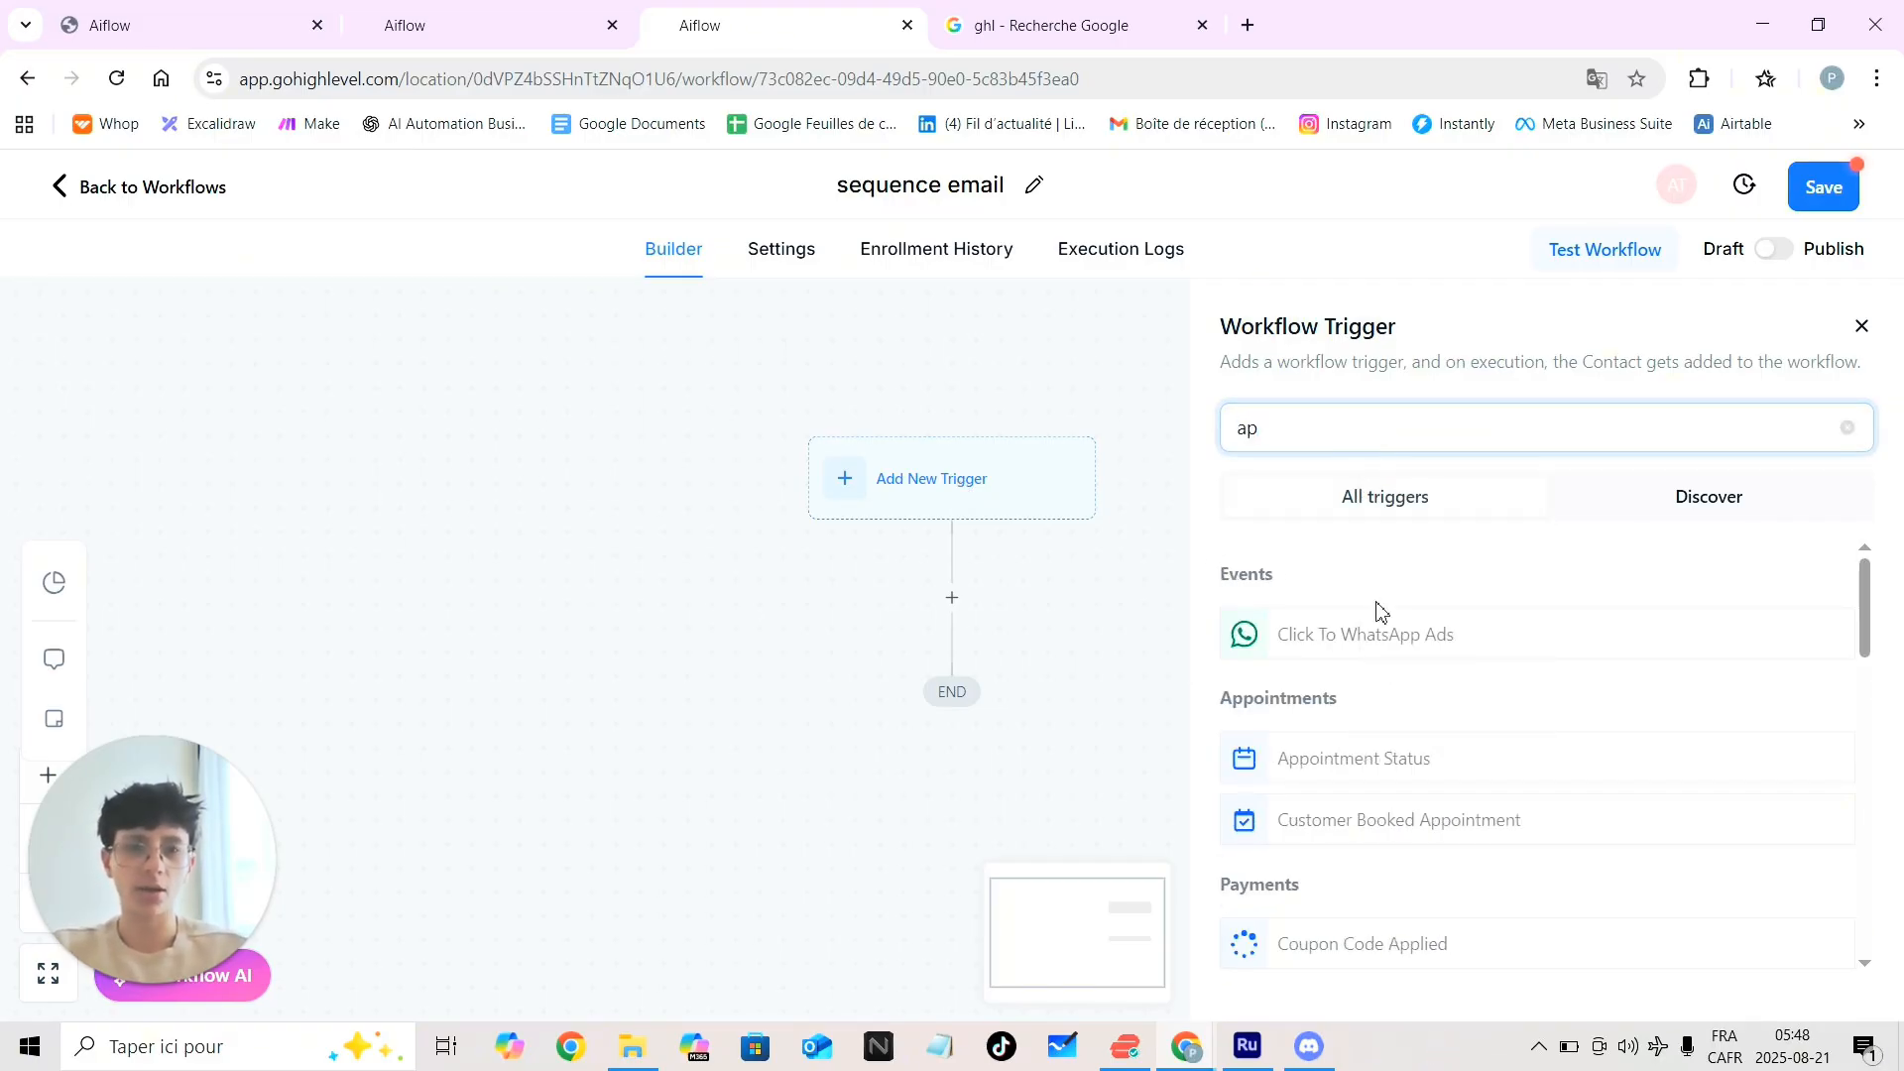
pyautogui.click(1334, 827)
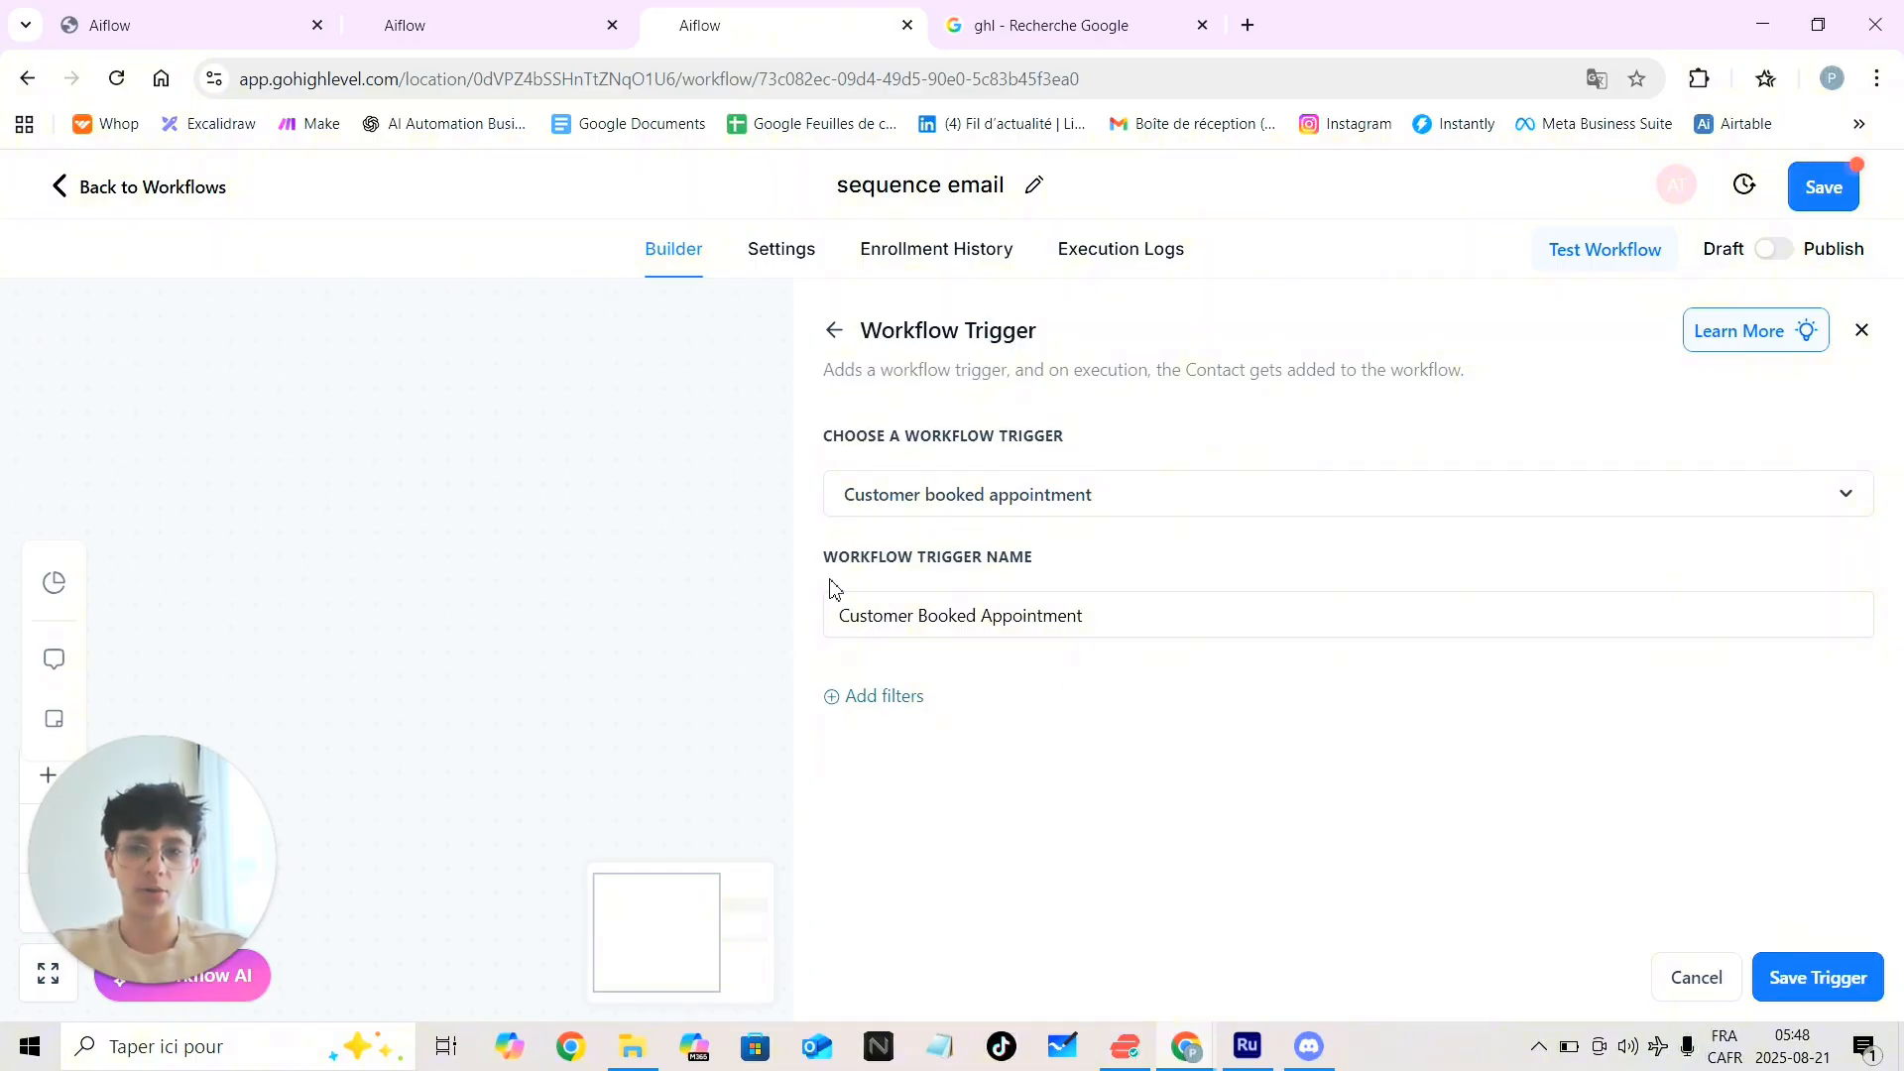
# Add an In calendar filter to the trigger and bring up its calendar choices
pyautogui.click(859, 698)
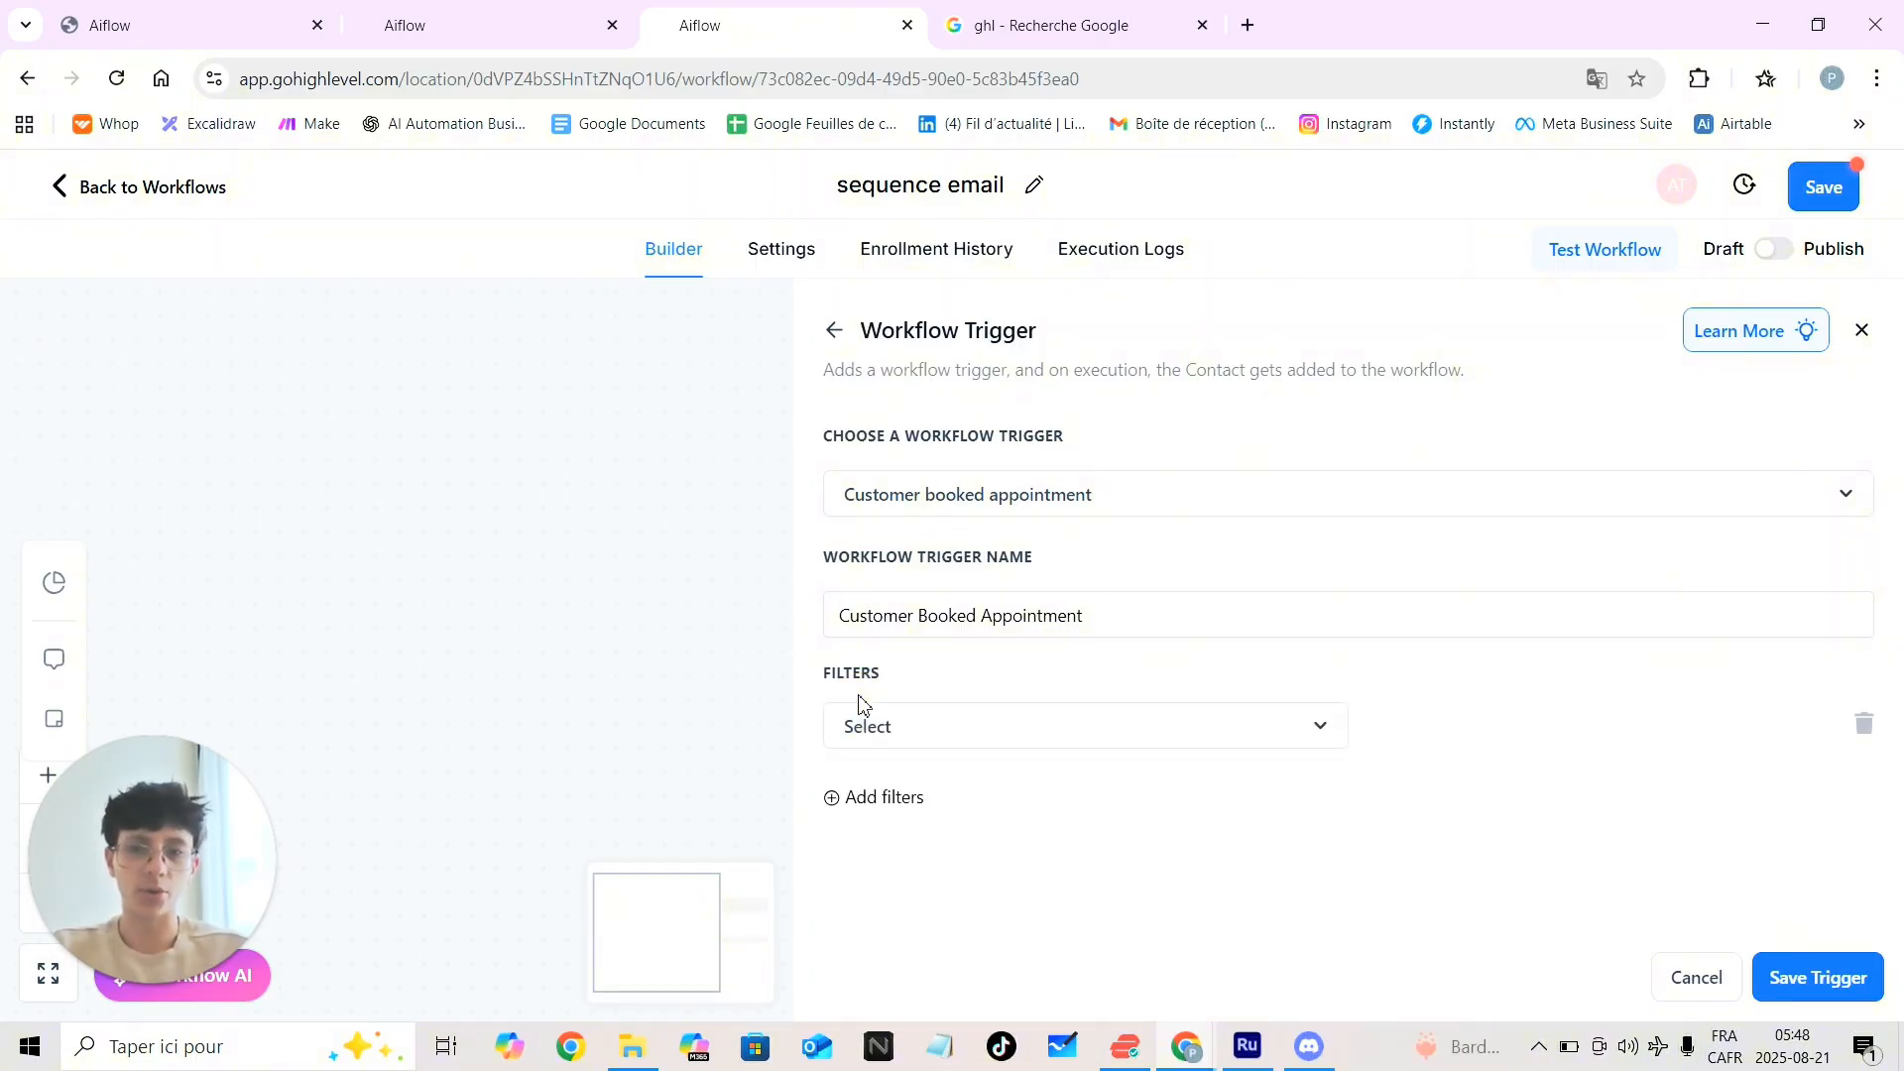
pyautogui.click(1211, 735)
pyautogui.scroll(-1, 1058, 699)
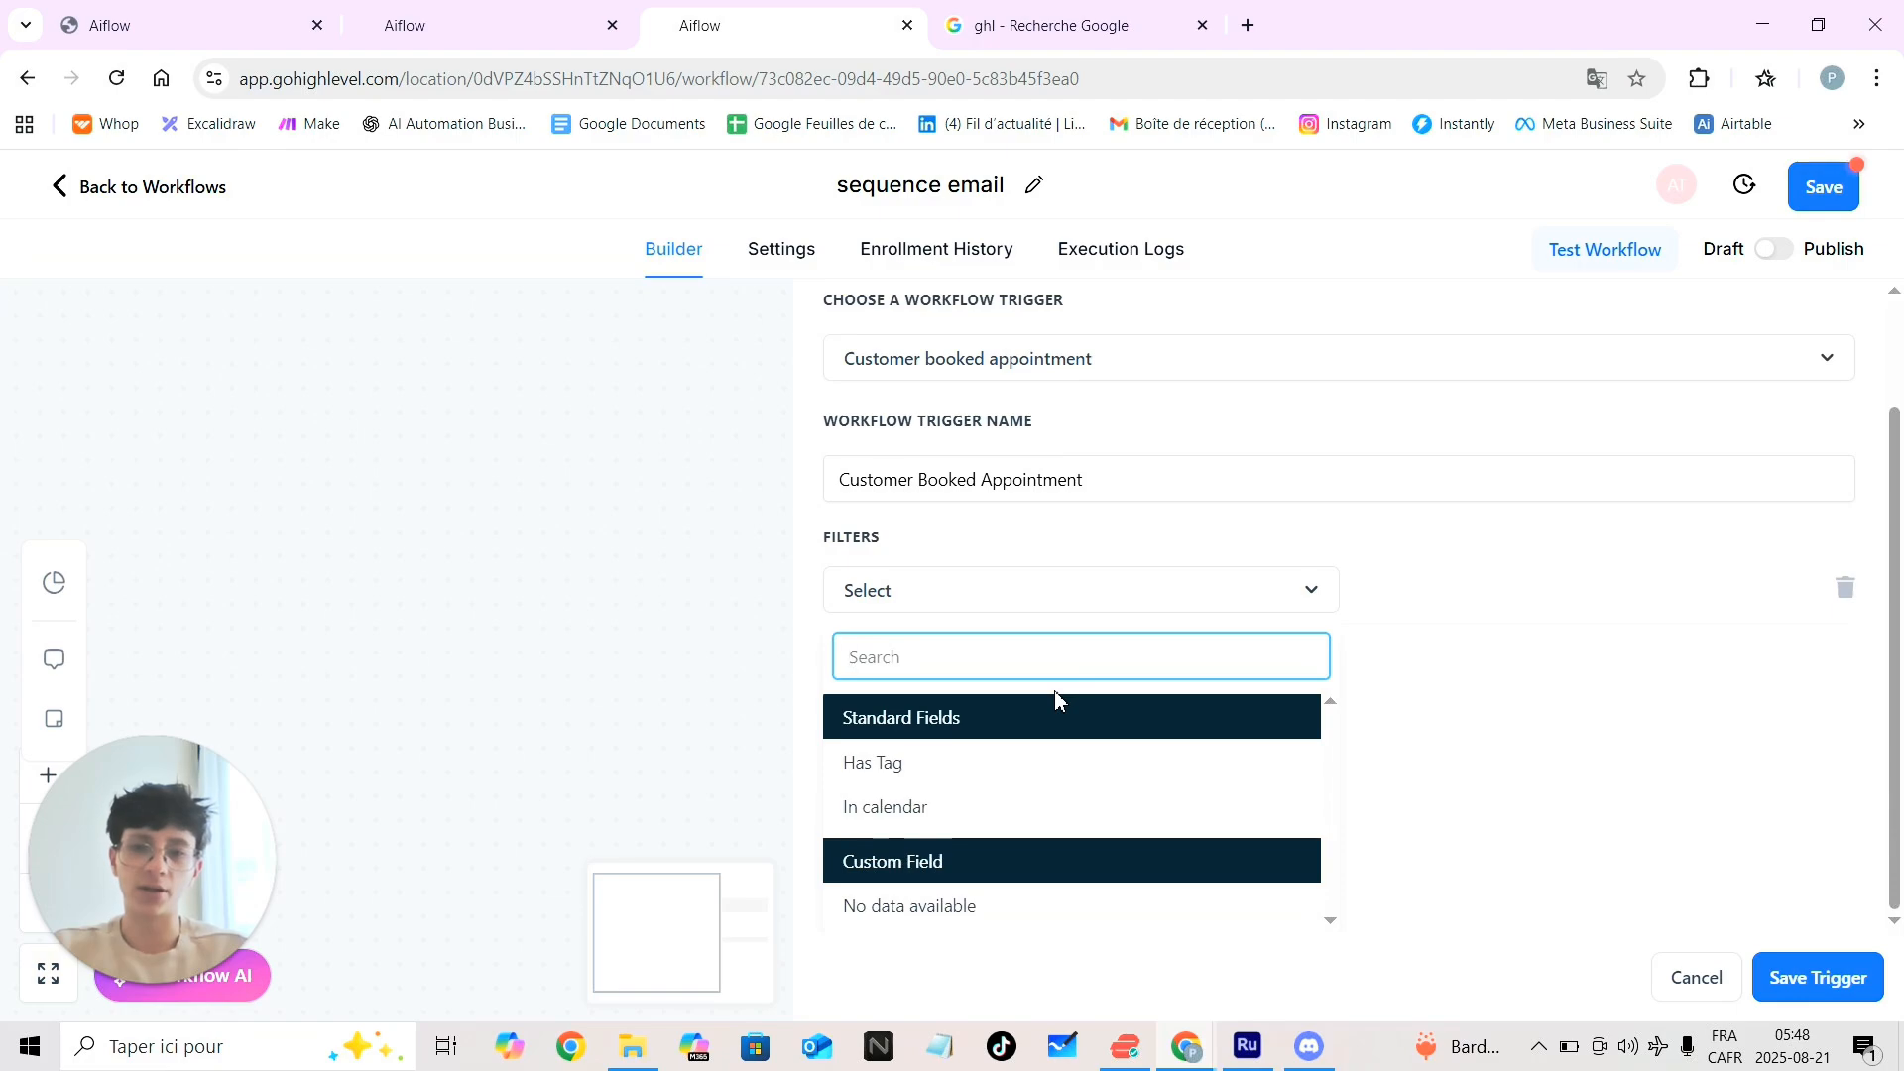
pyautogui.click(899, 815)
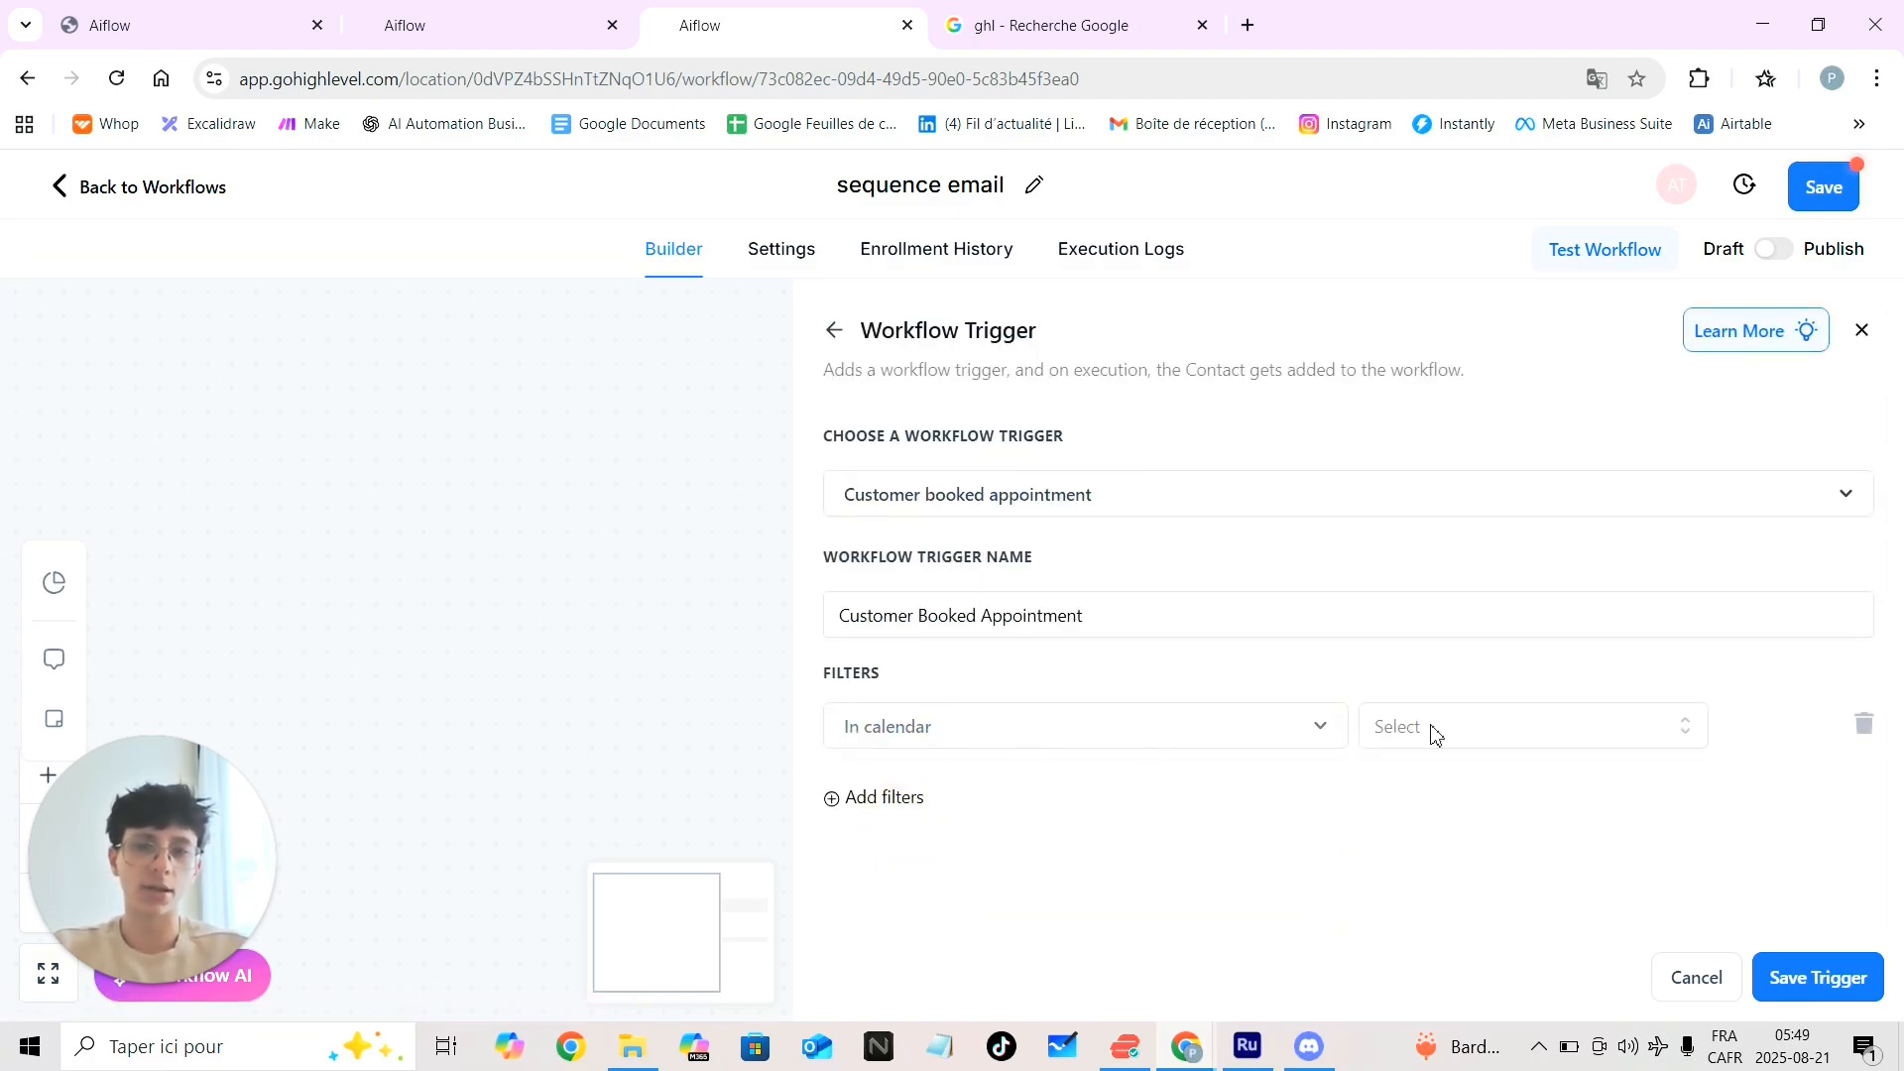
pyautogui.click(1518, 739)
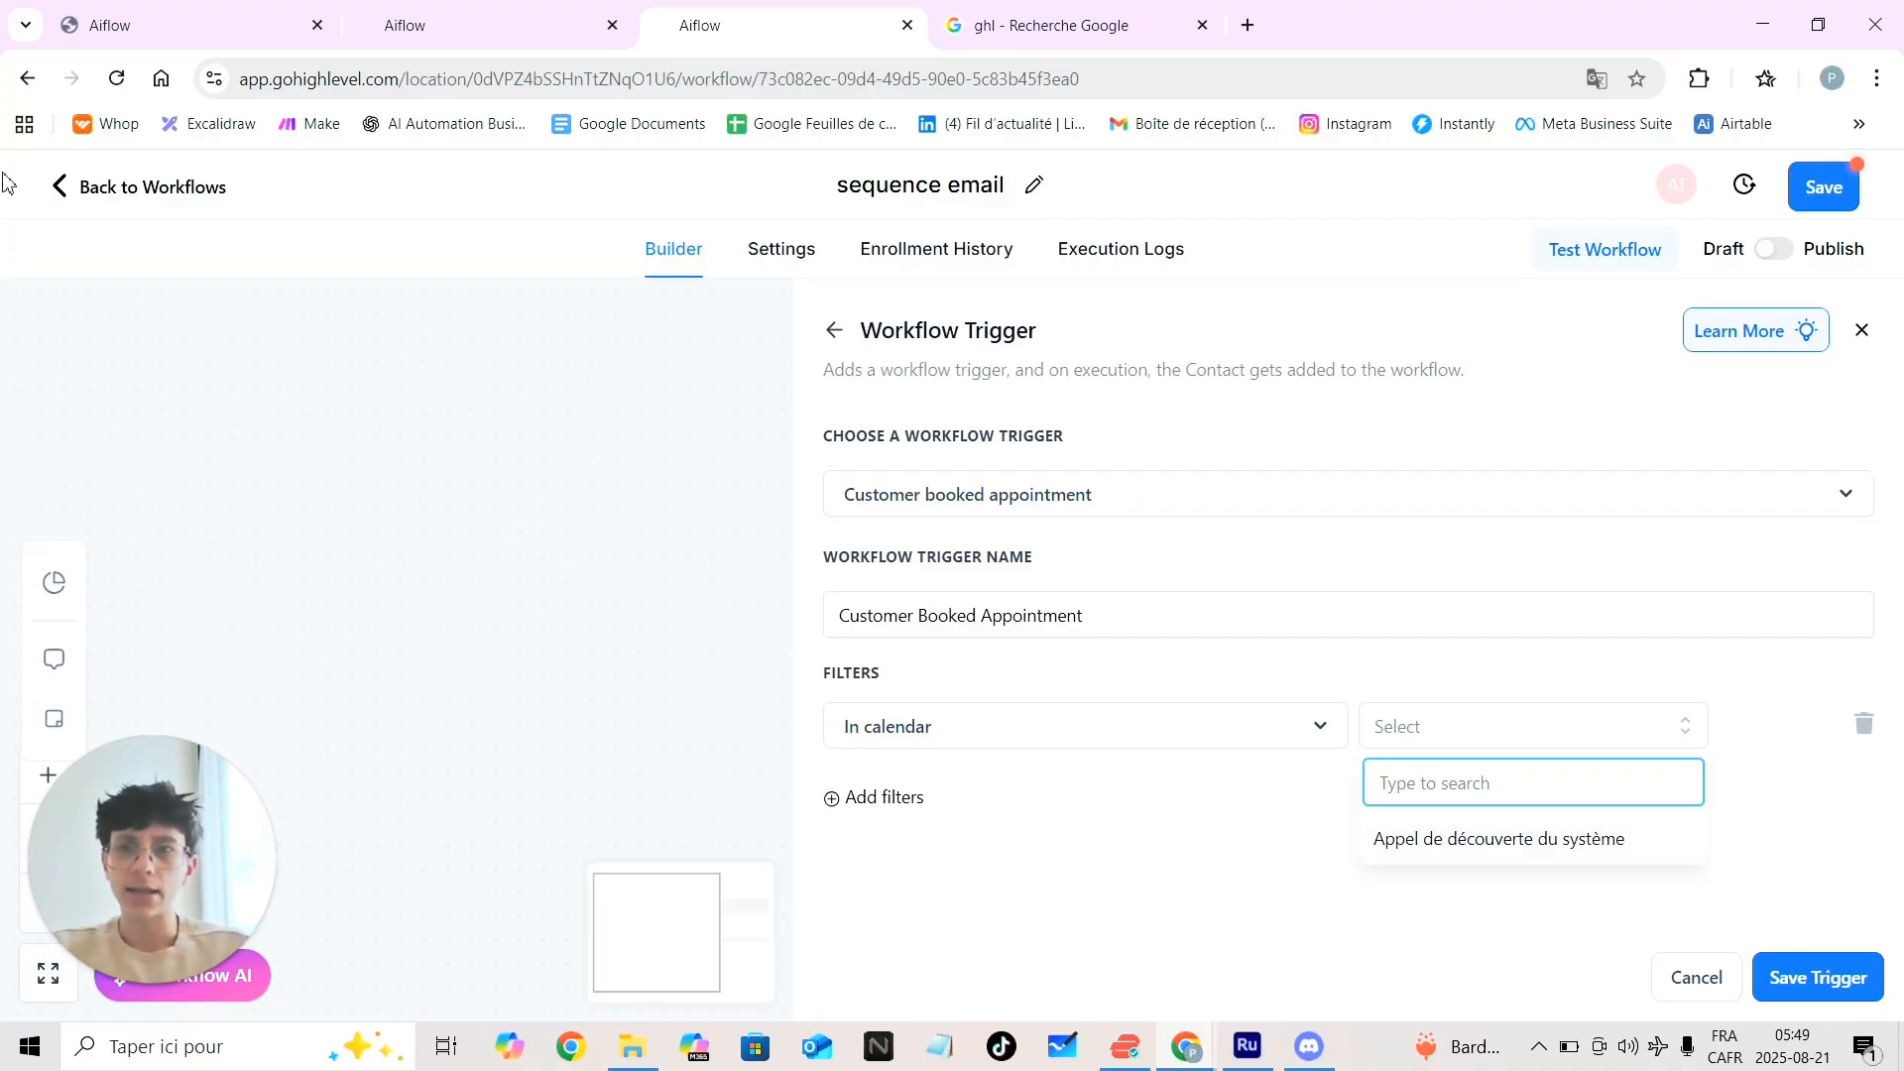
pyautogui.click(219, 26)
pyautogui.click(419, 12)
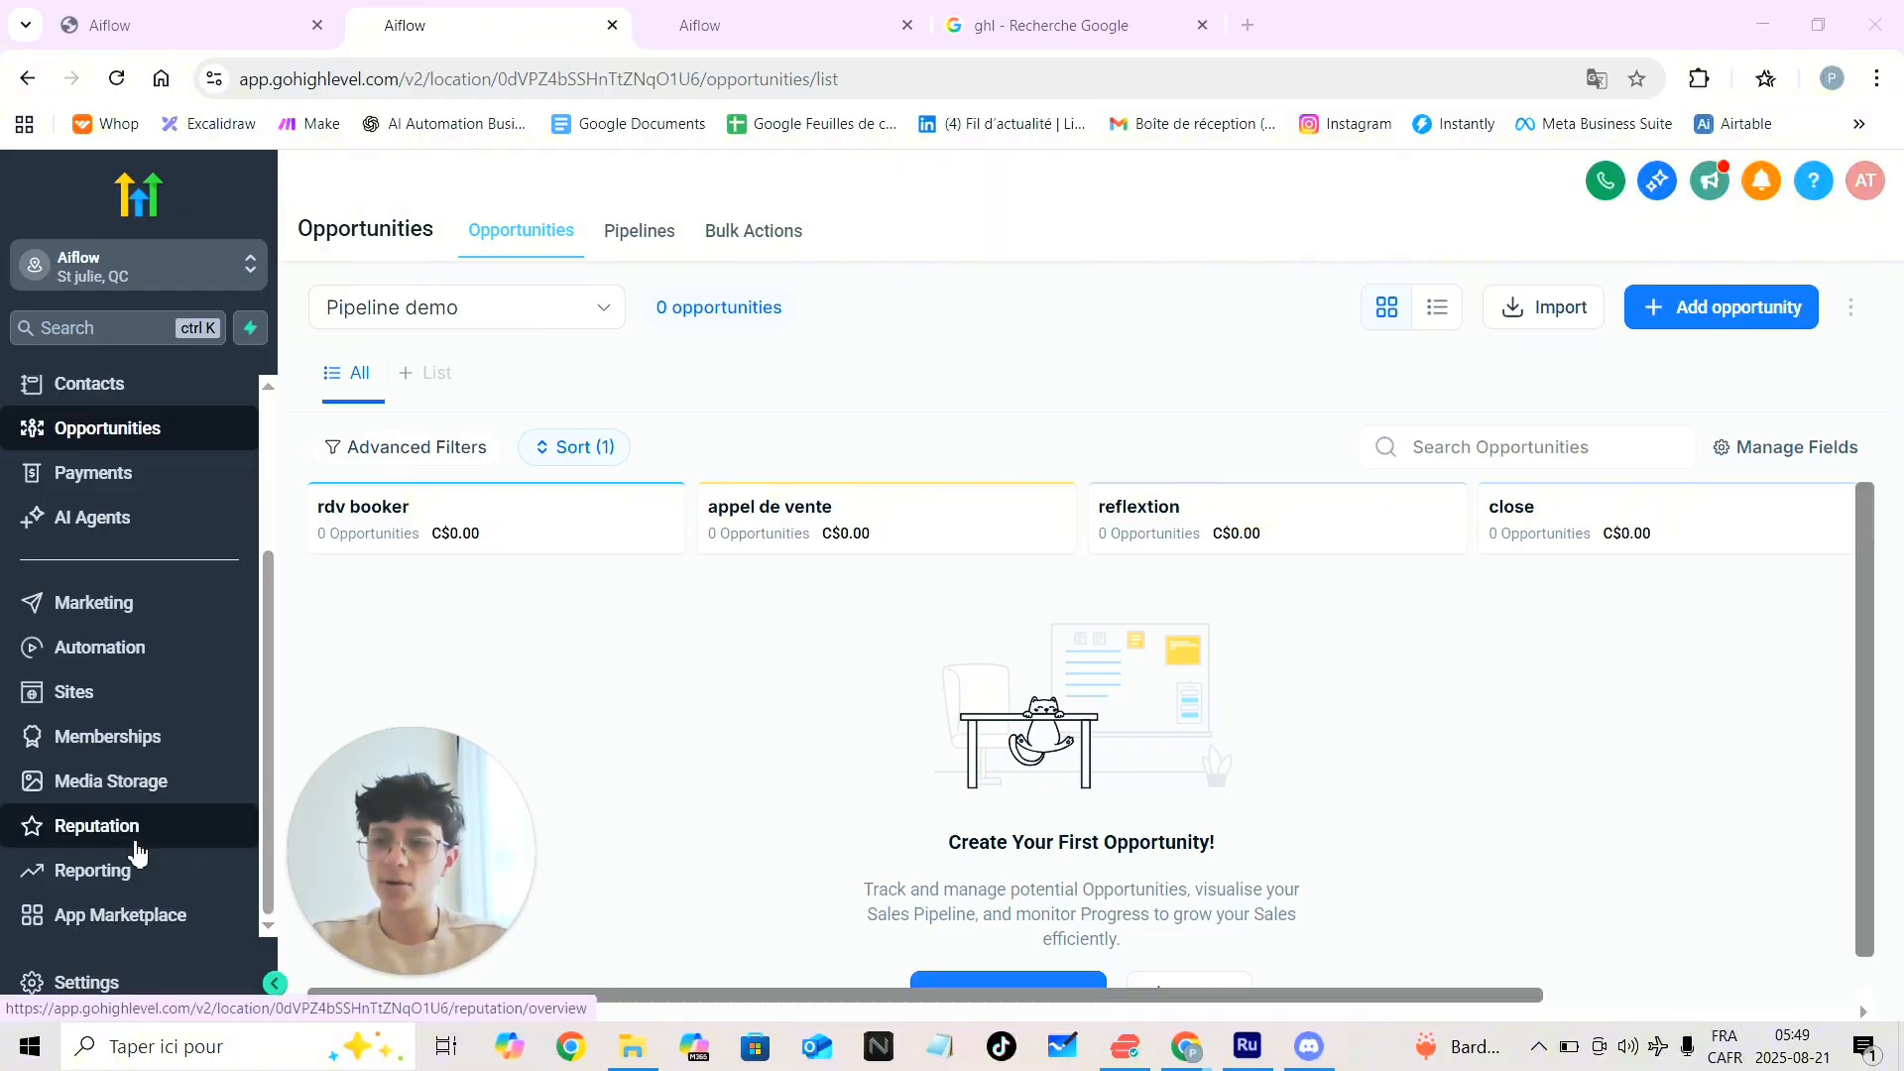
pyautogui.scroll(3, 112, 739)
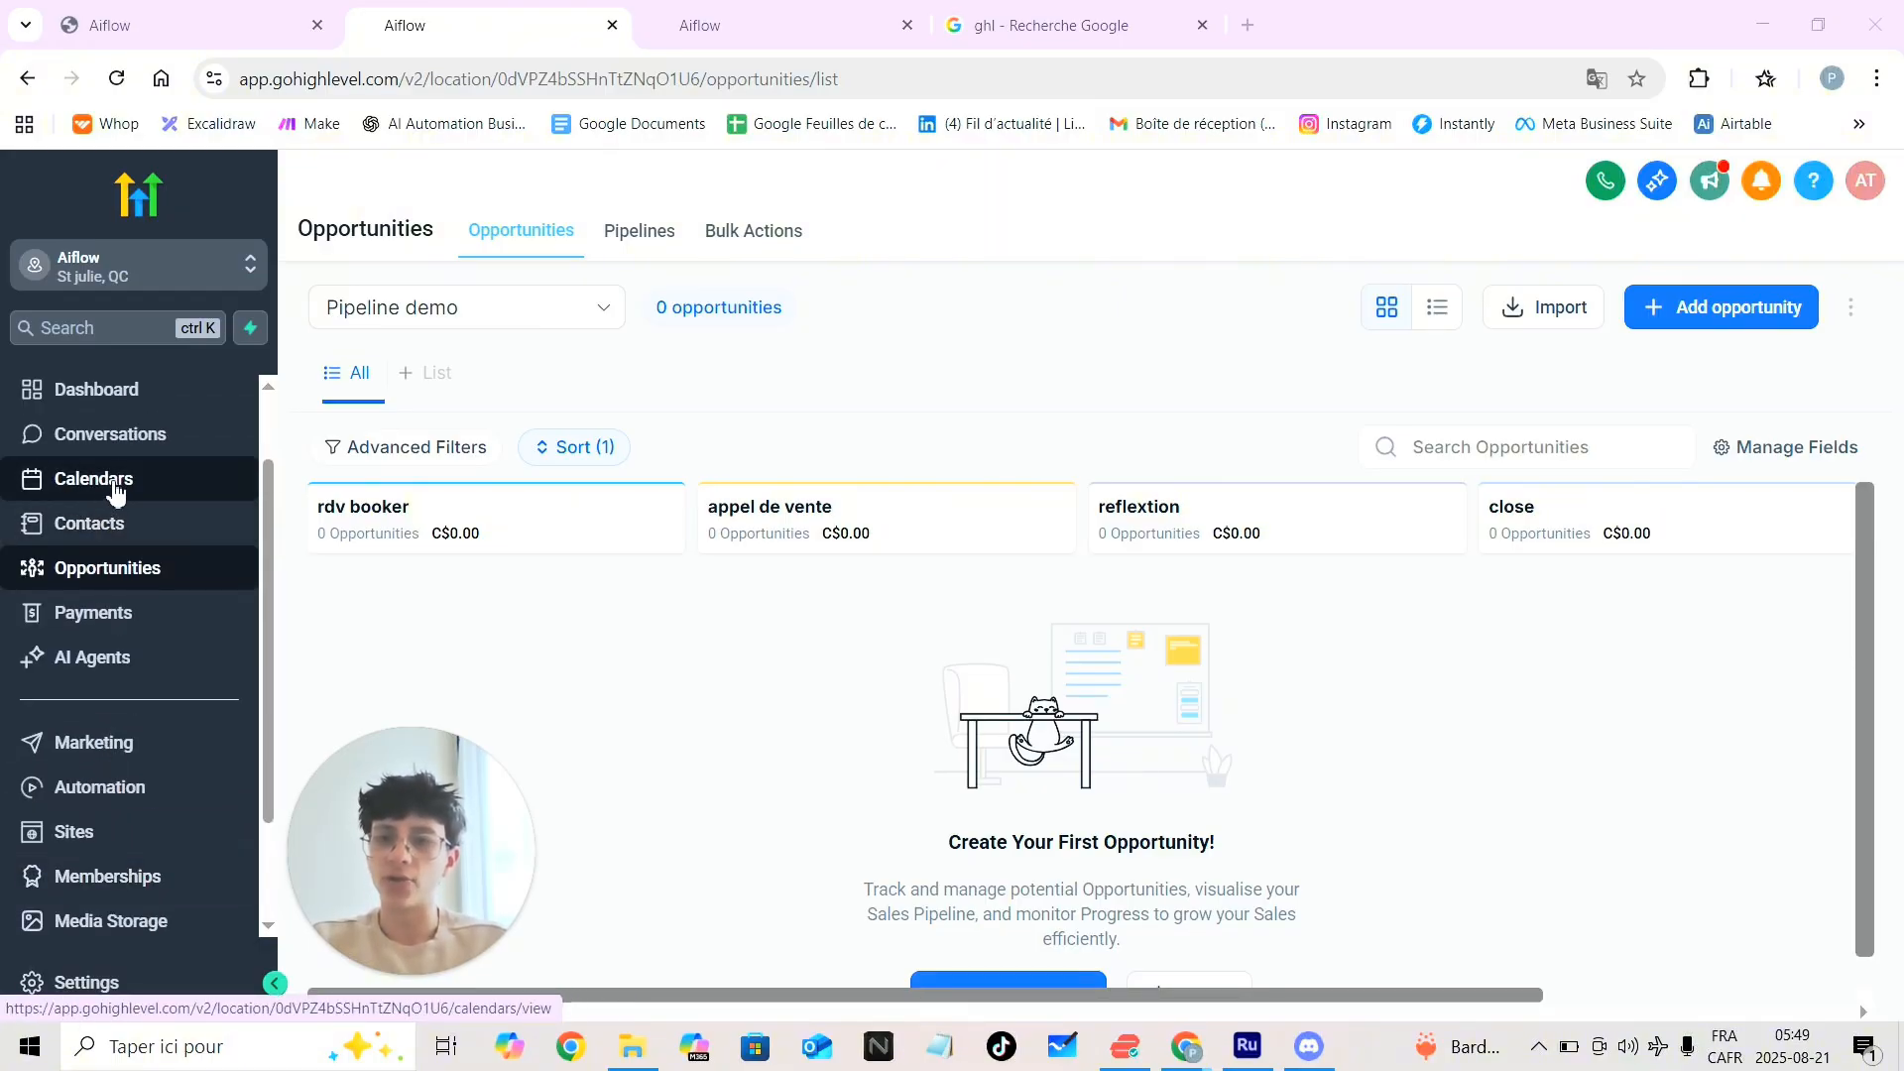
pyautogui.moveTo(397, 842); pyautogui.dragTo(134, 850)
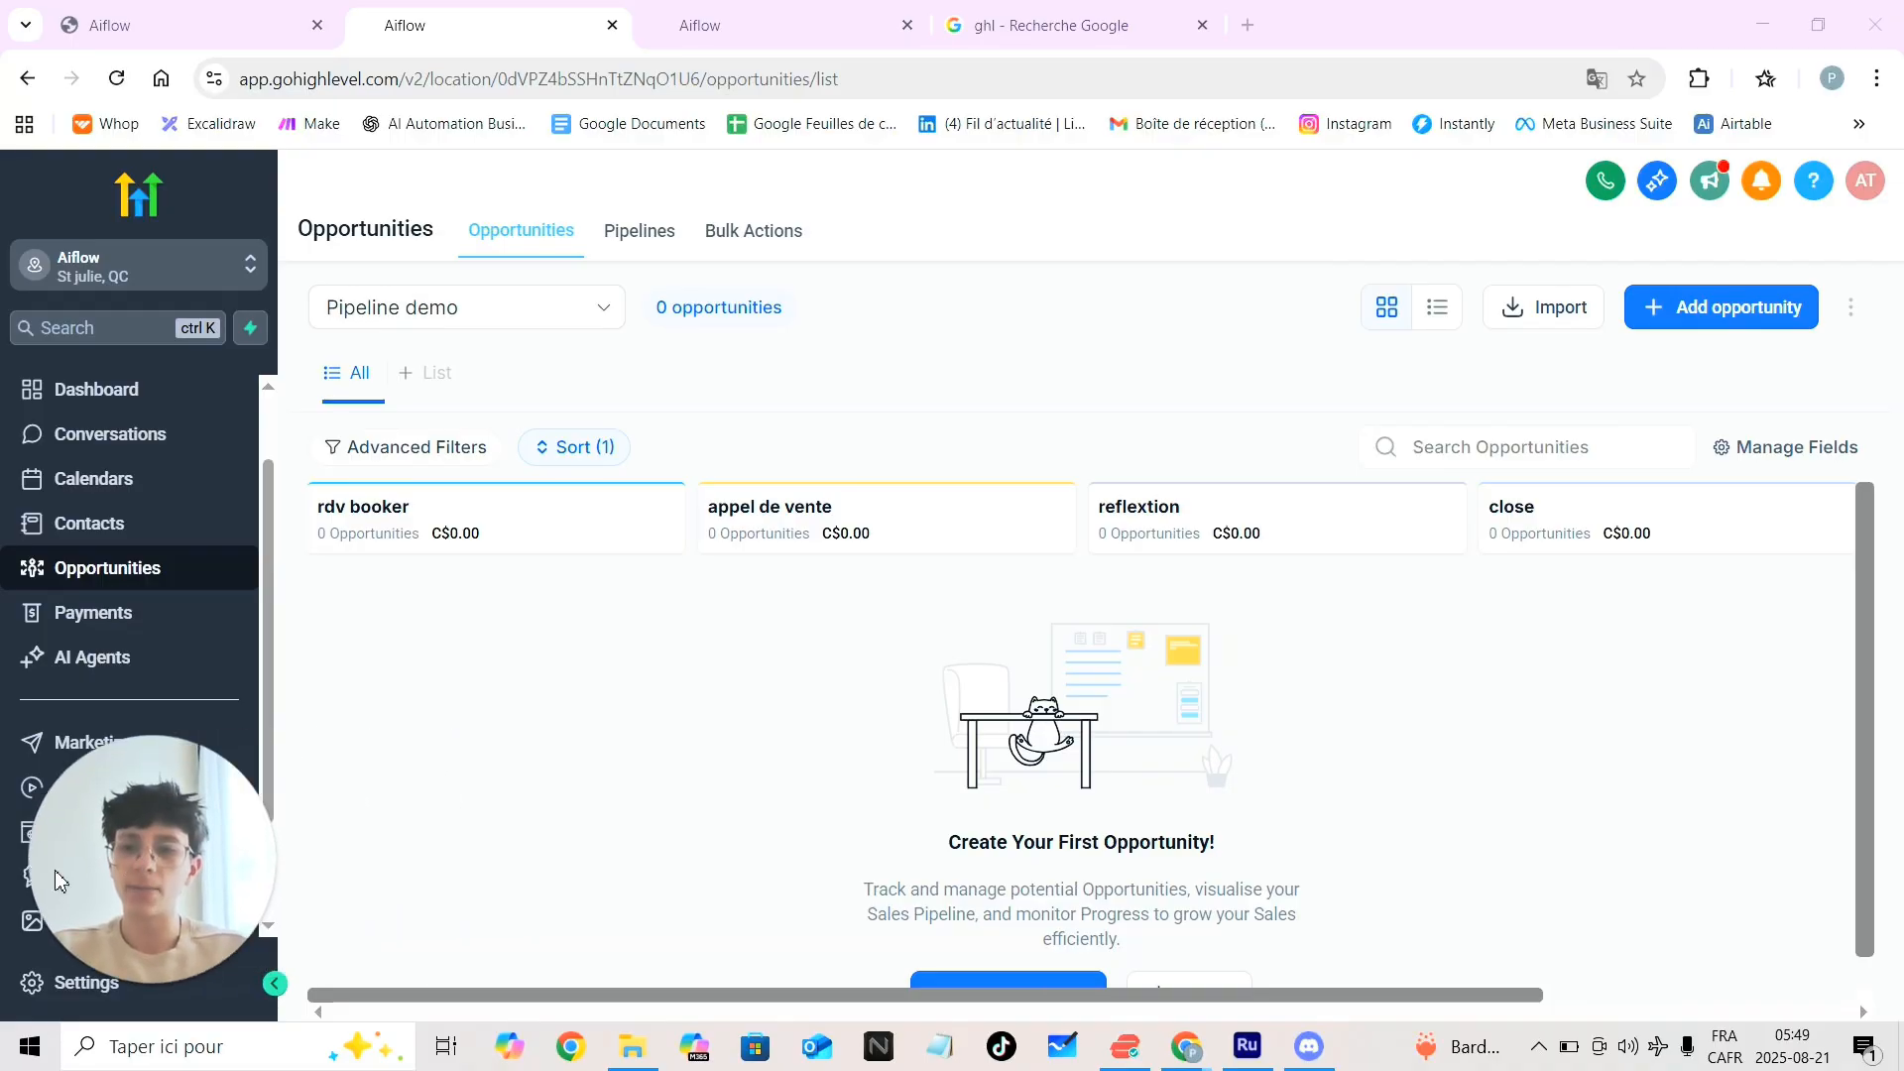
pyautogui.click(1053, 25)
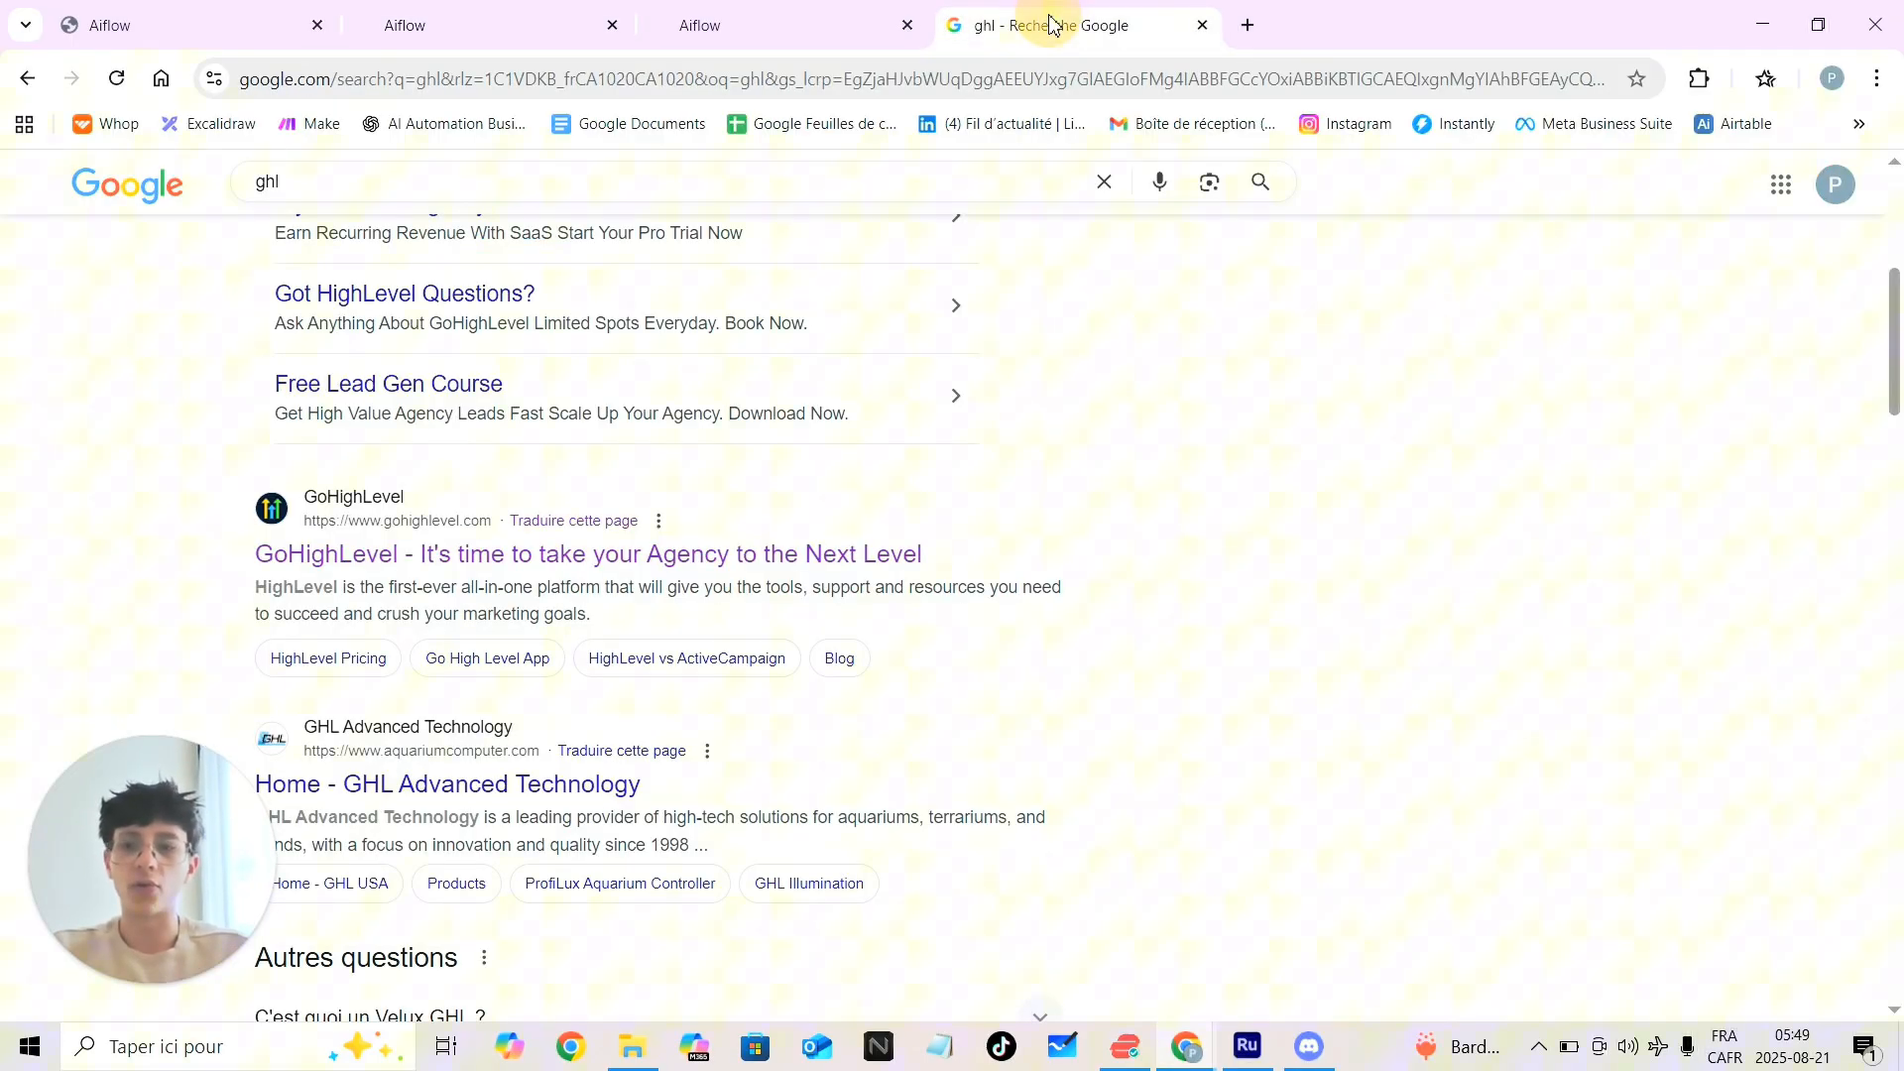
pyautogui.click(848, 18)
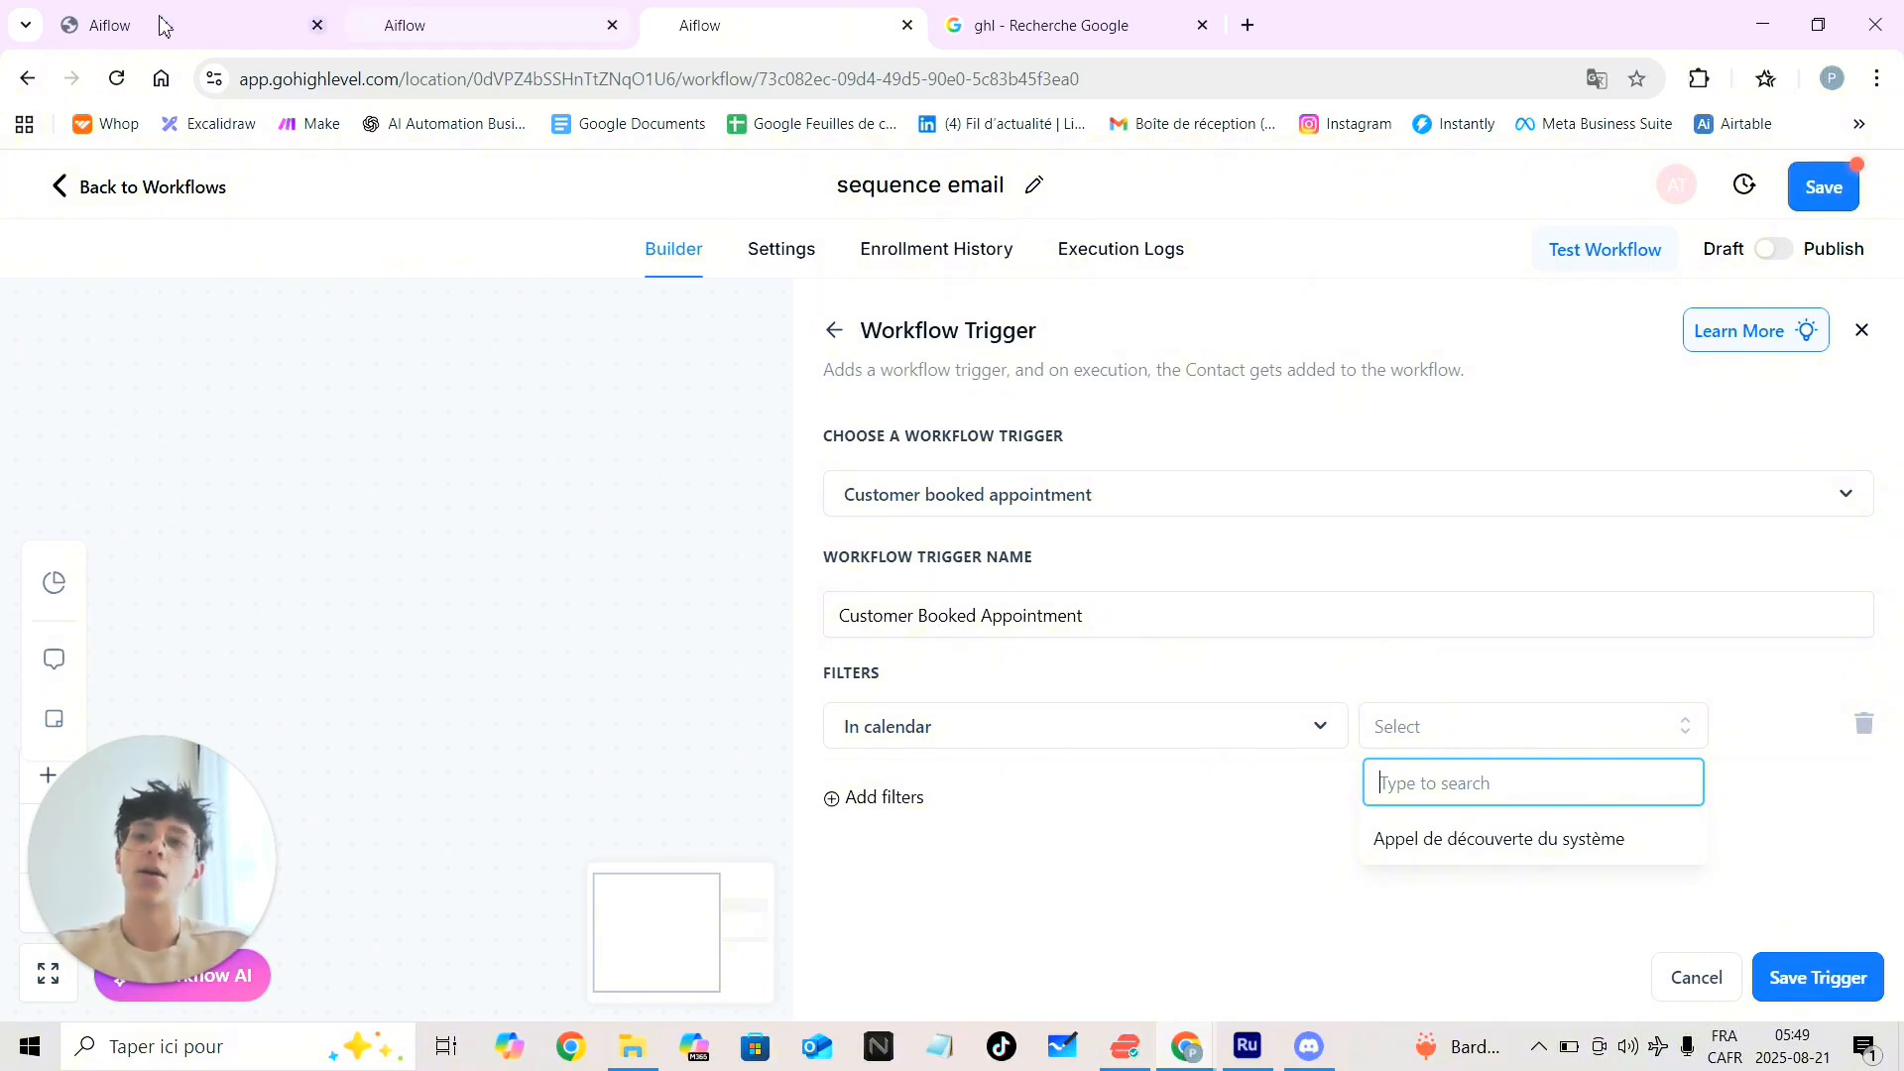
pyautogui.click(430, 14)
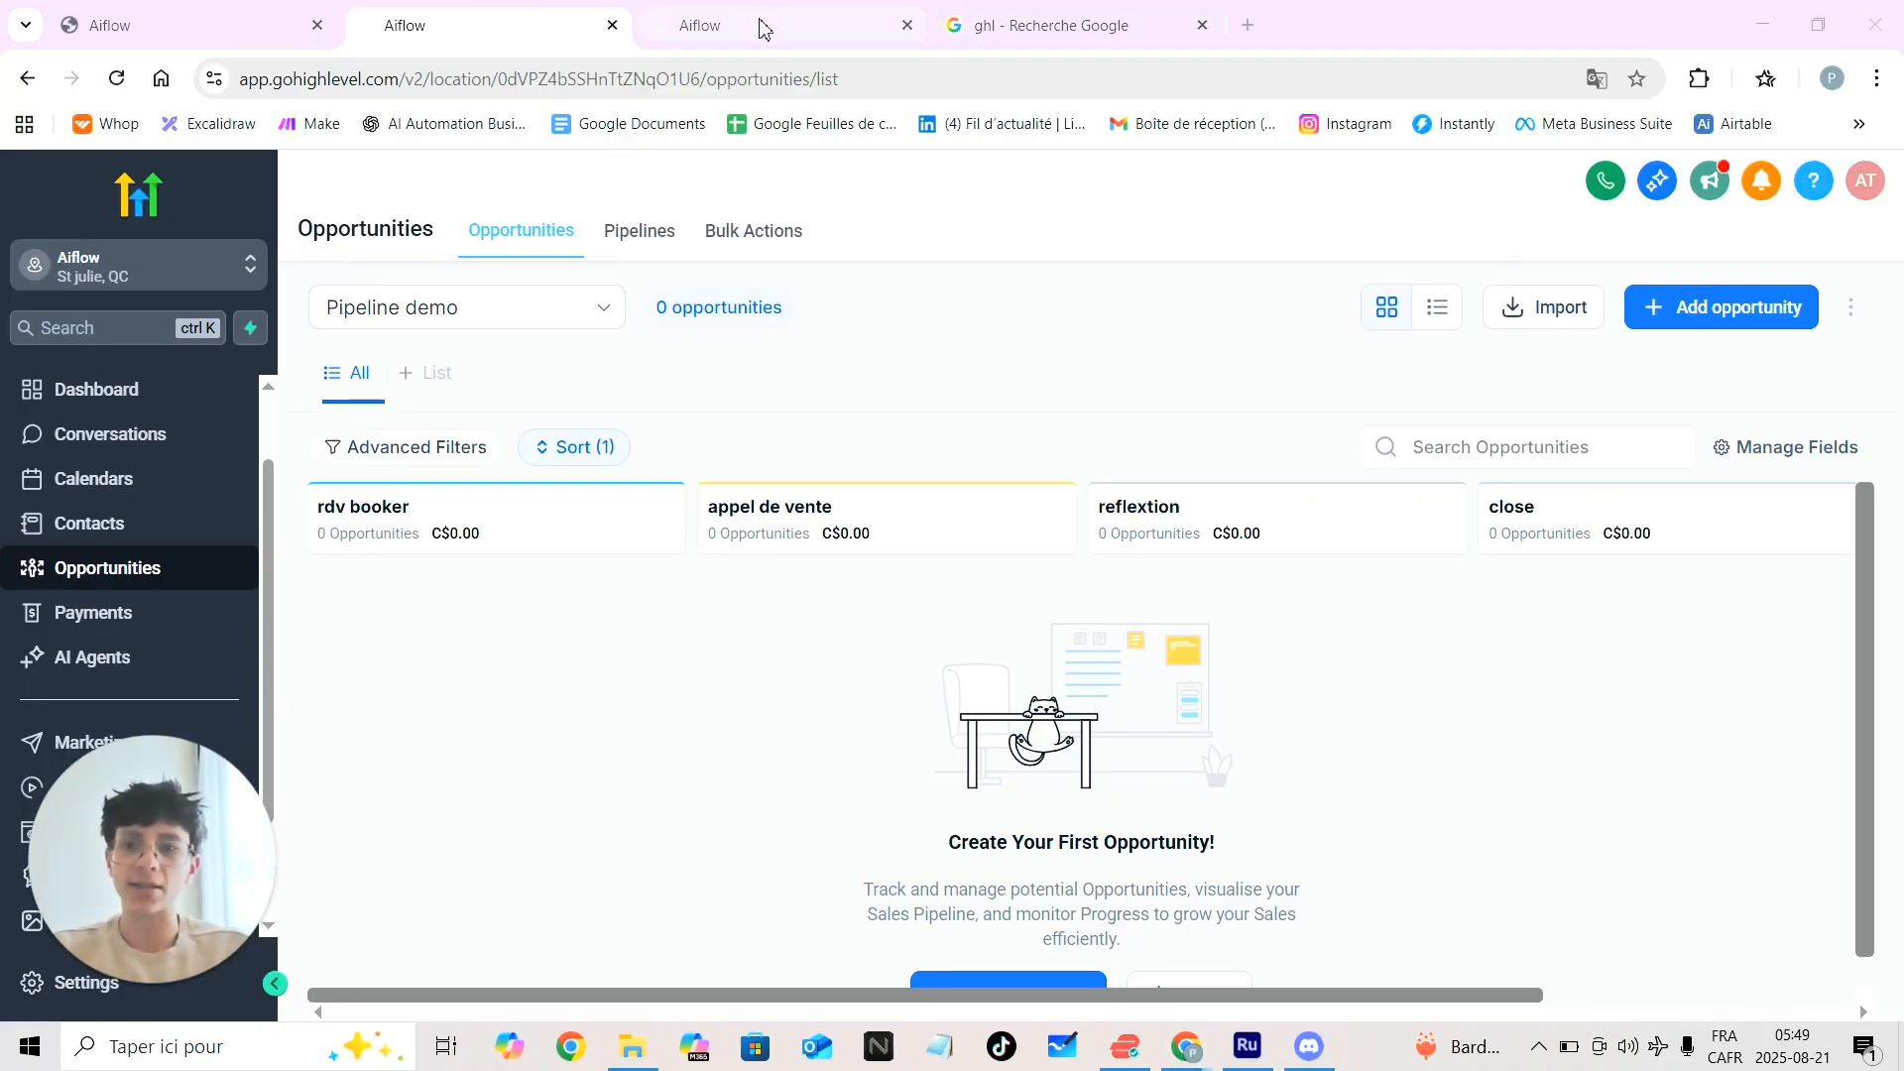
pyautogui.moveTo(754, 26)
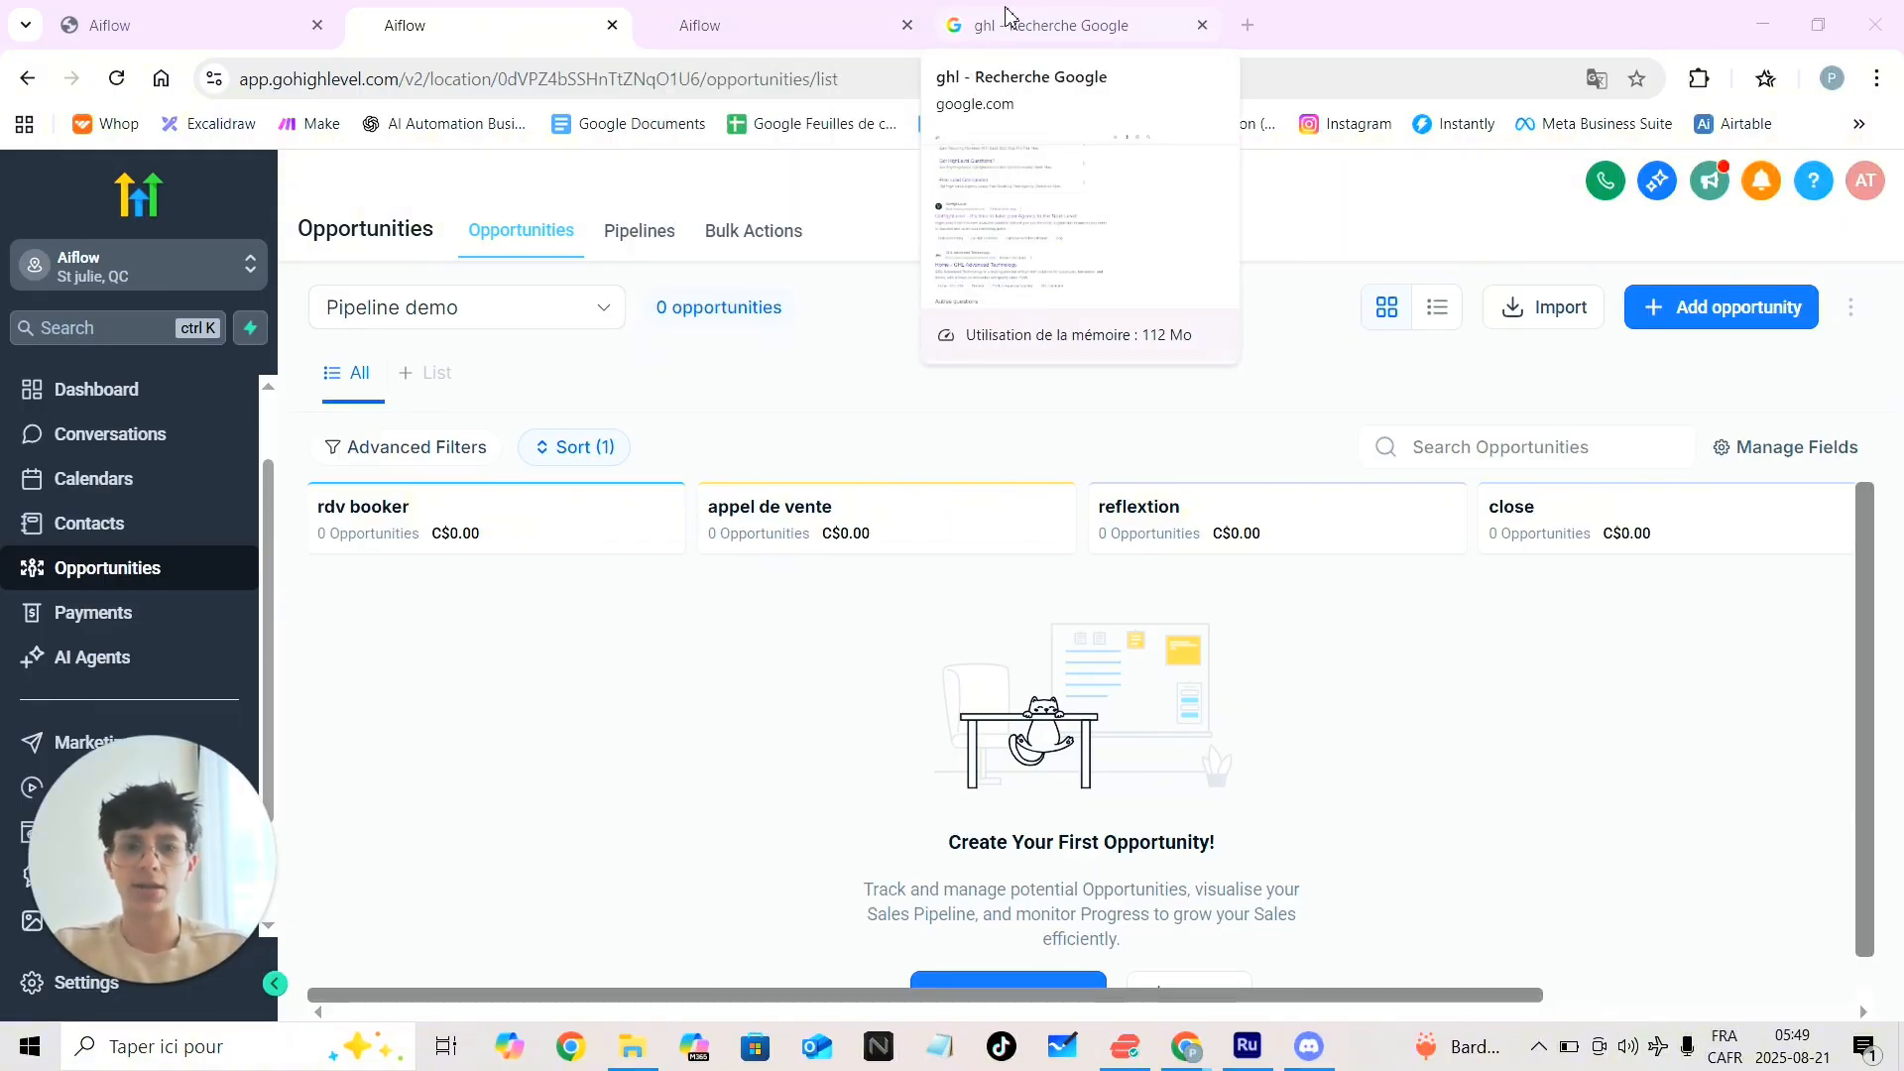
pyautogui.click(753, 25)
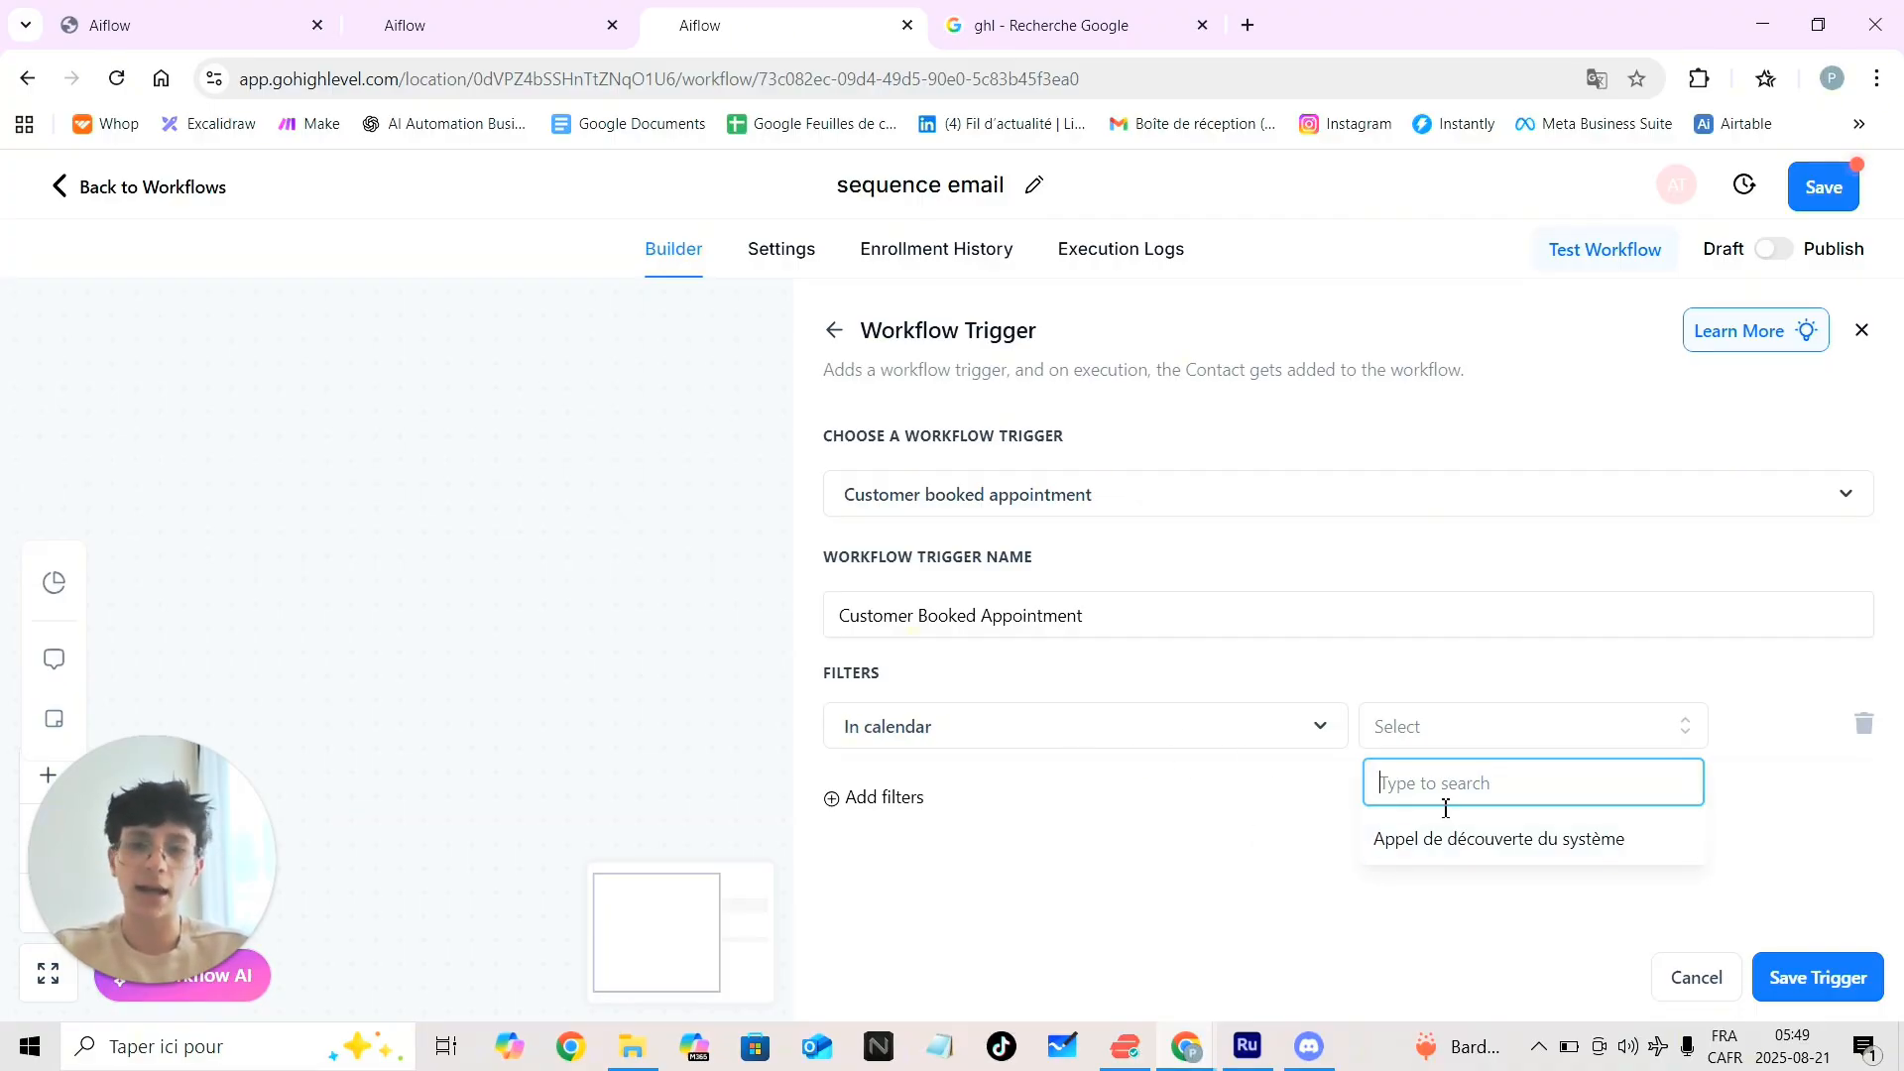
# Filter the trigger on the 'Appel de découverte du système' calendar, save it, and add a step below
pyautogui.click(1460, 839)
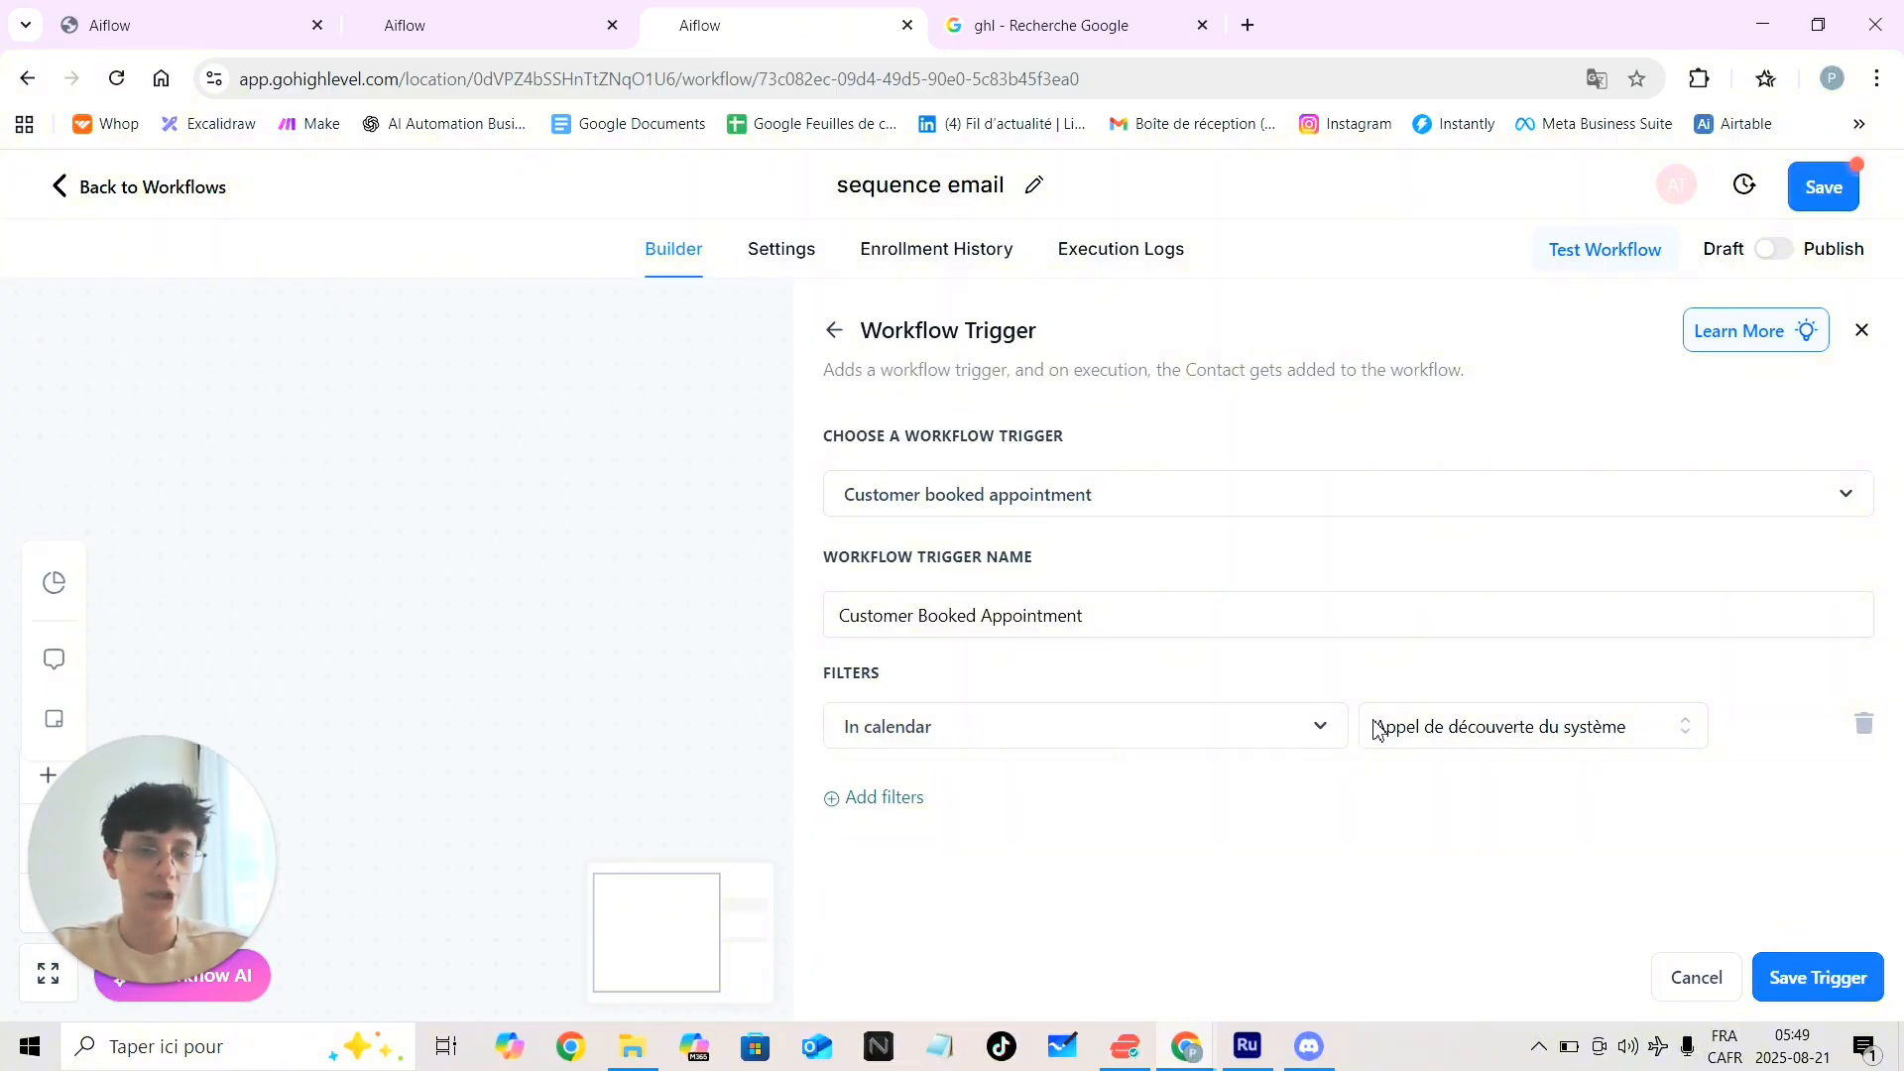
pyautogui.click(1772, 979)
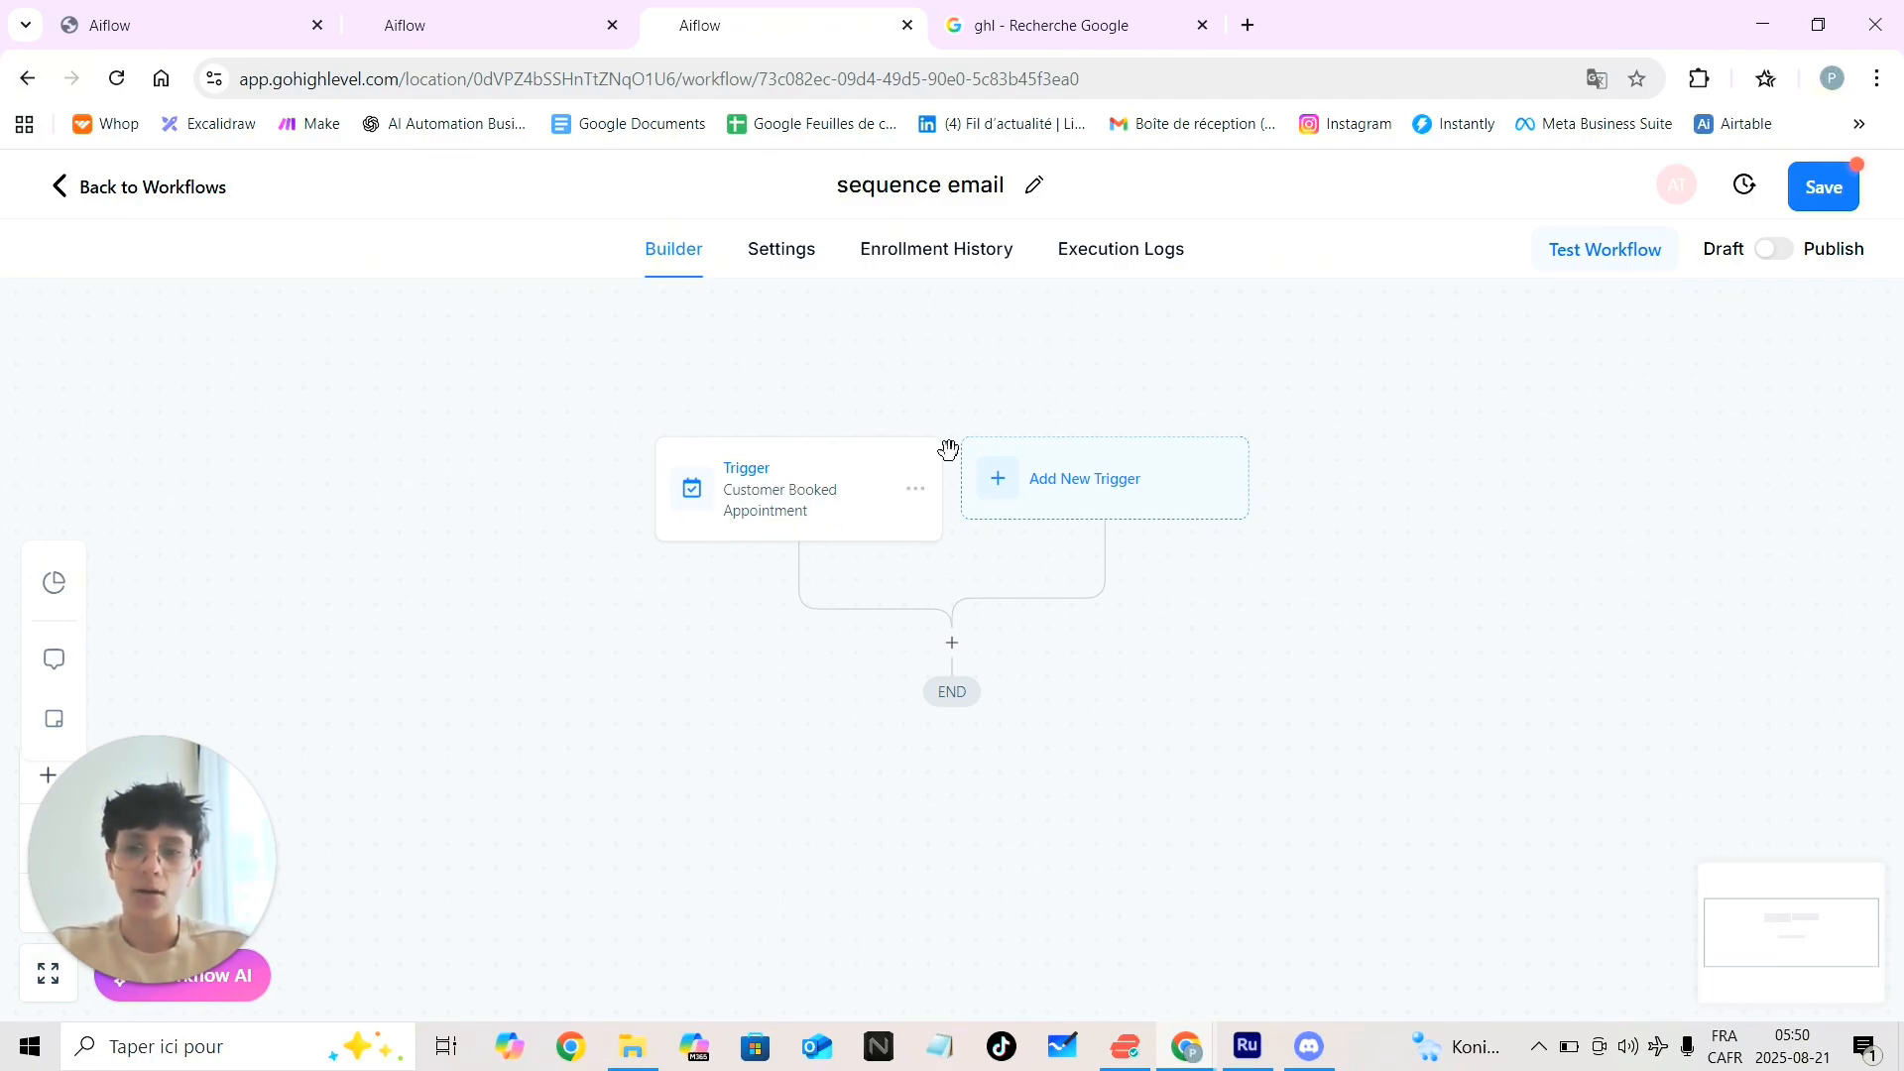
pyautogui.click(951, 647)
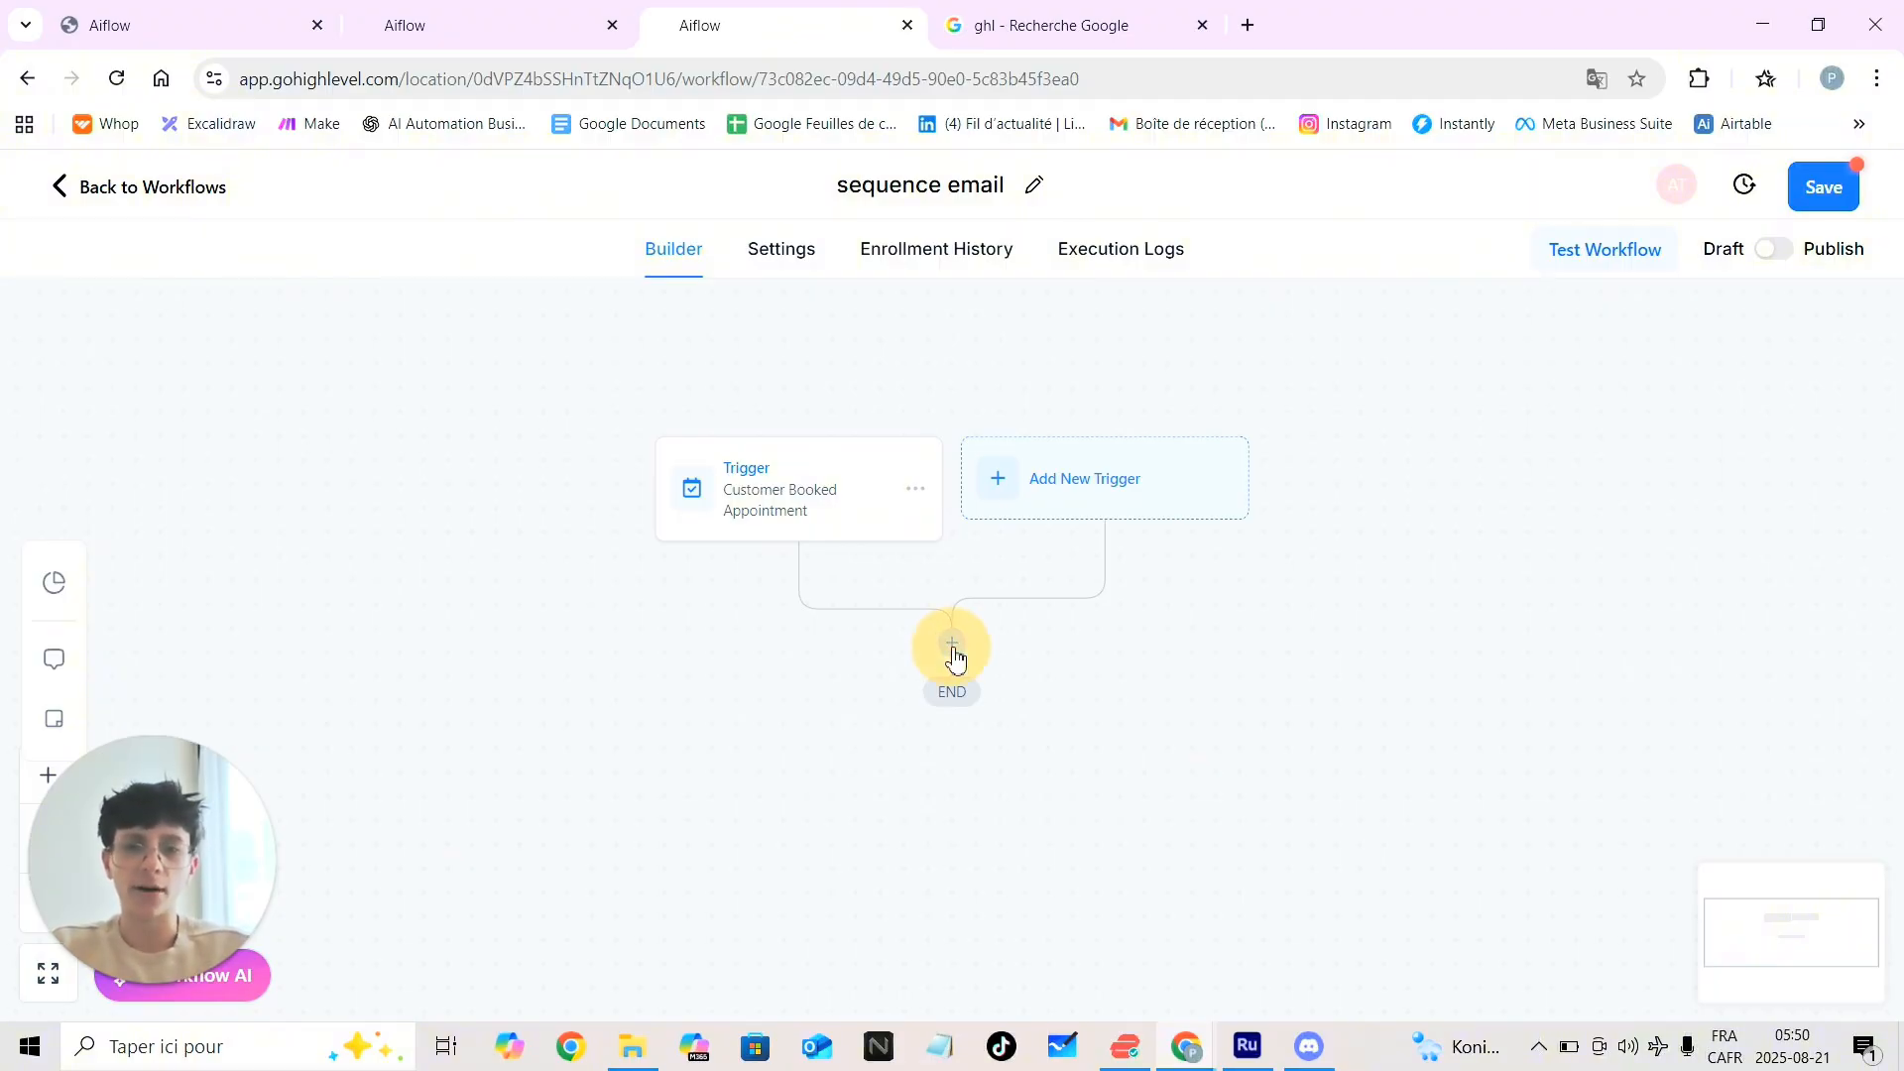
# Choose Create Contact and map First Name to the contact's first name
pyautogui.click(1362, 653)
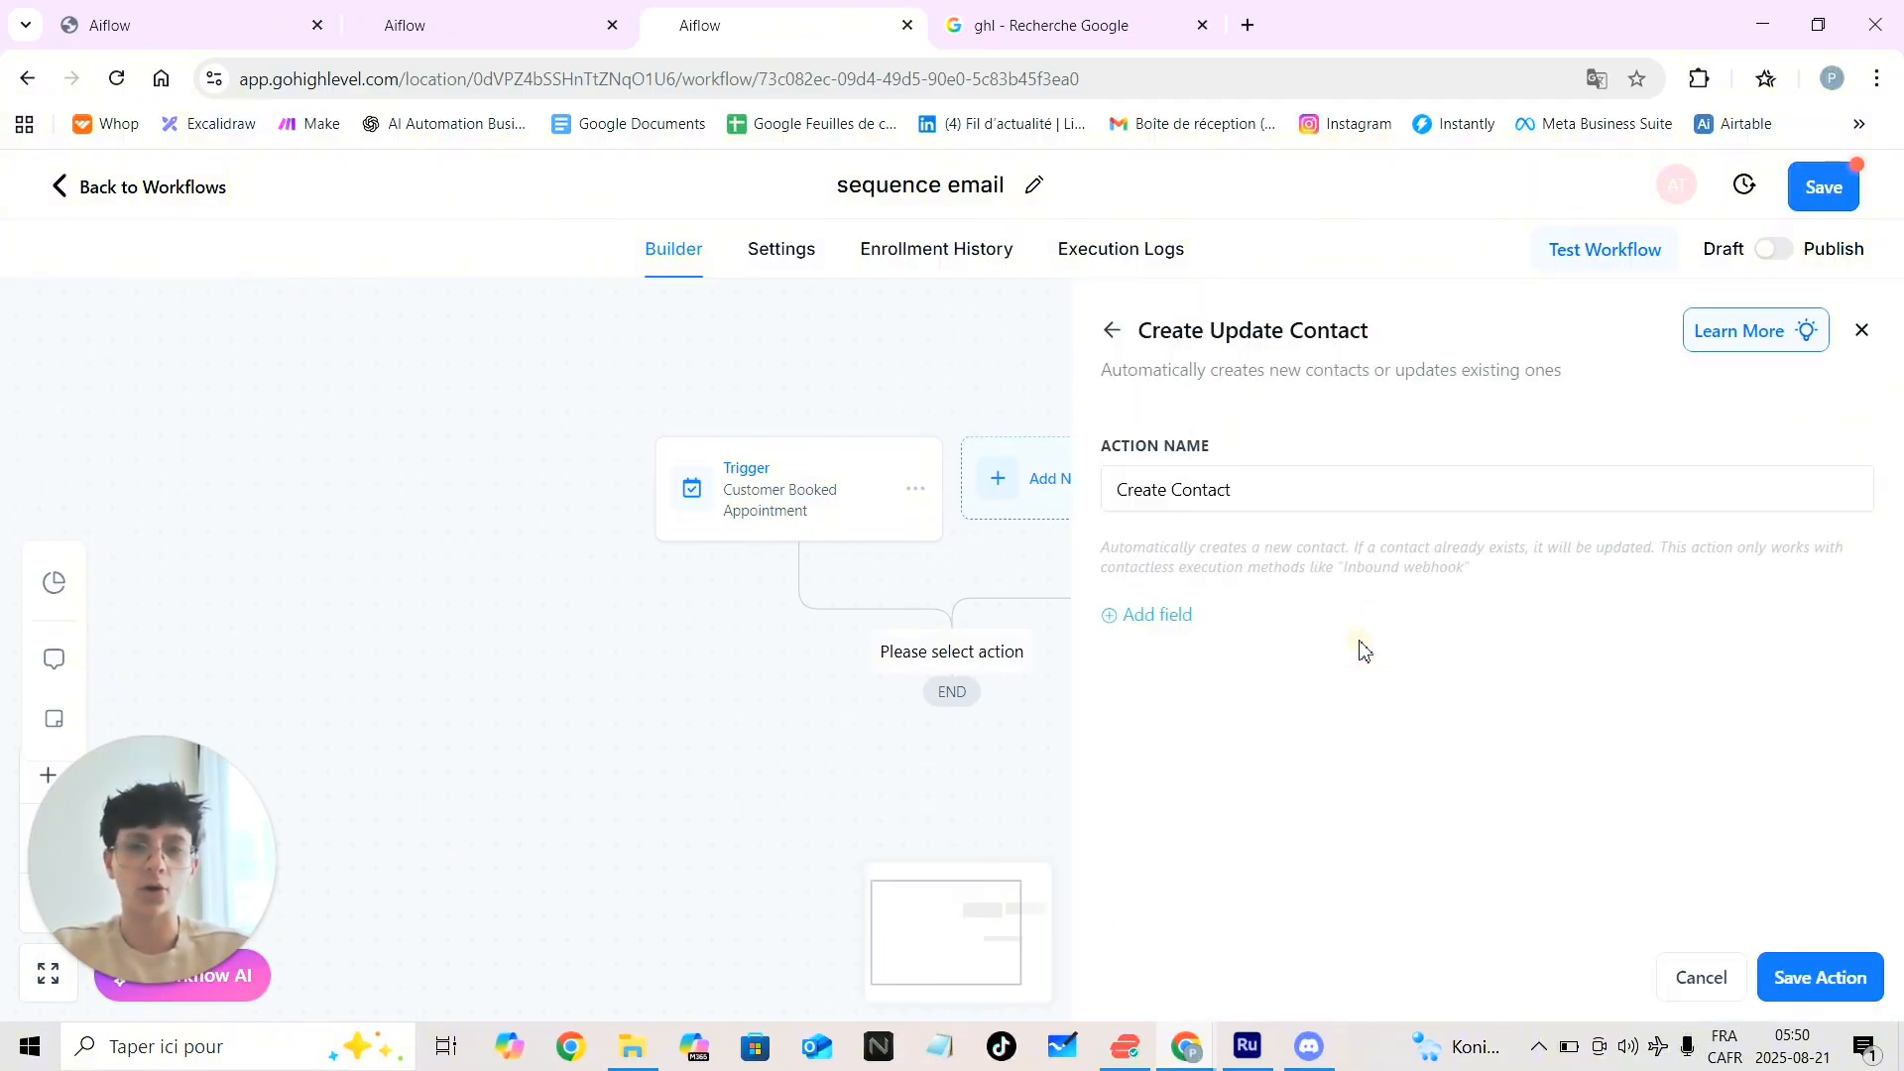
pyautogui.click(1123, 620)
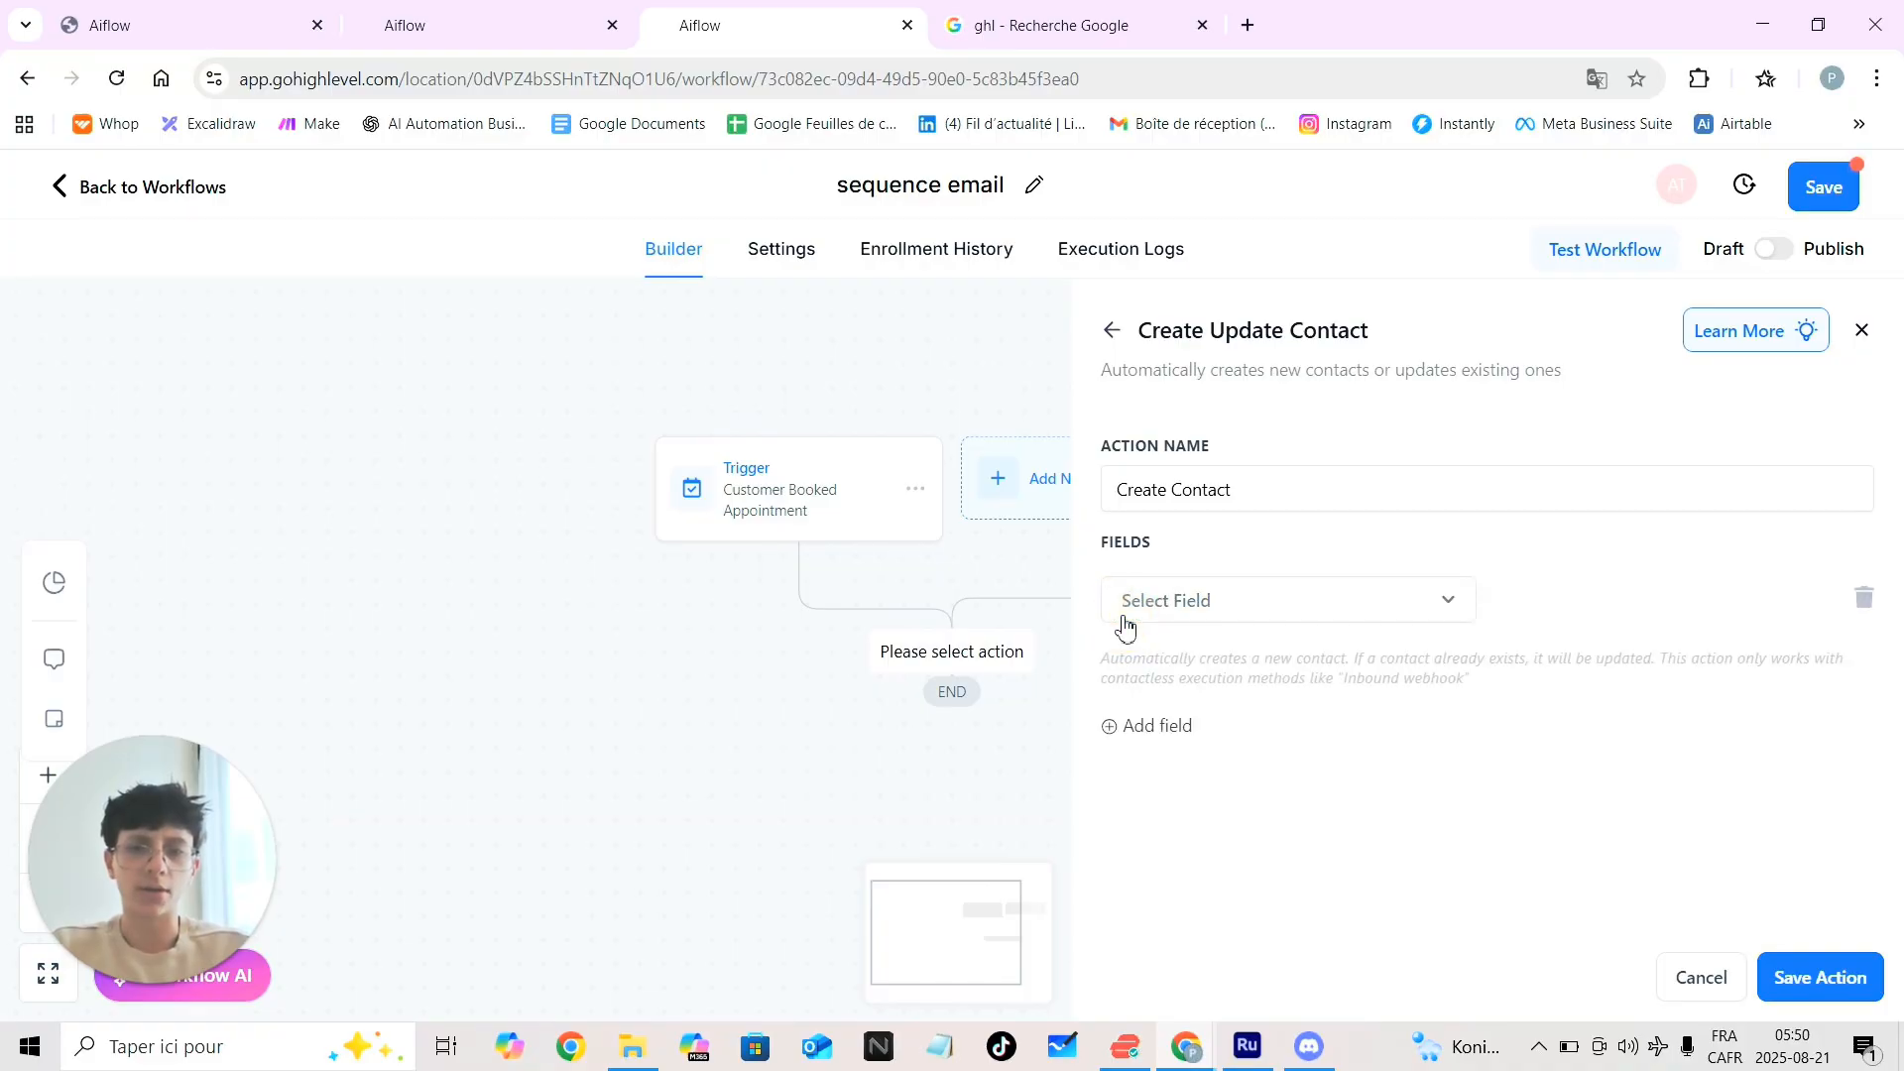
pyautogui.click(1443, 607)
pyautogui.scroll(-2, 1267, 770)
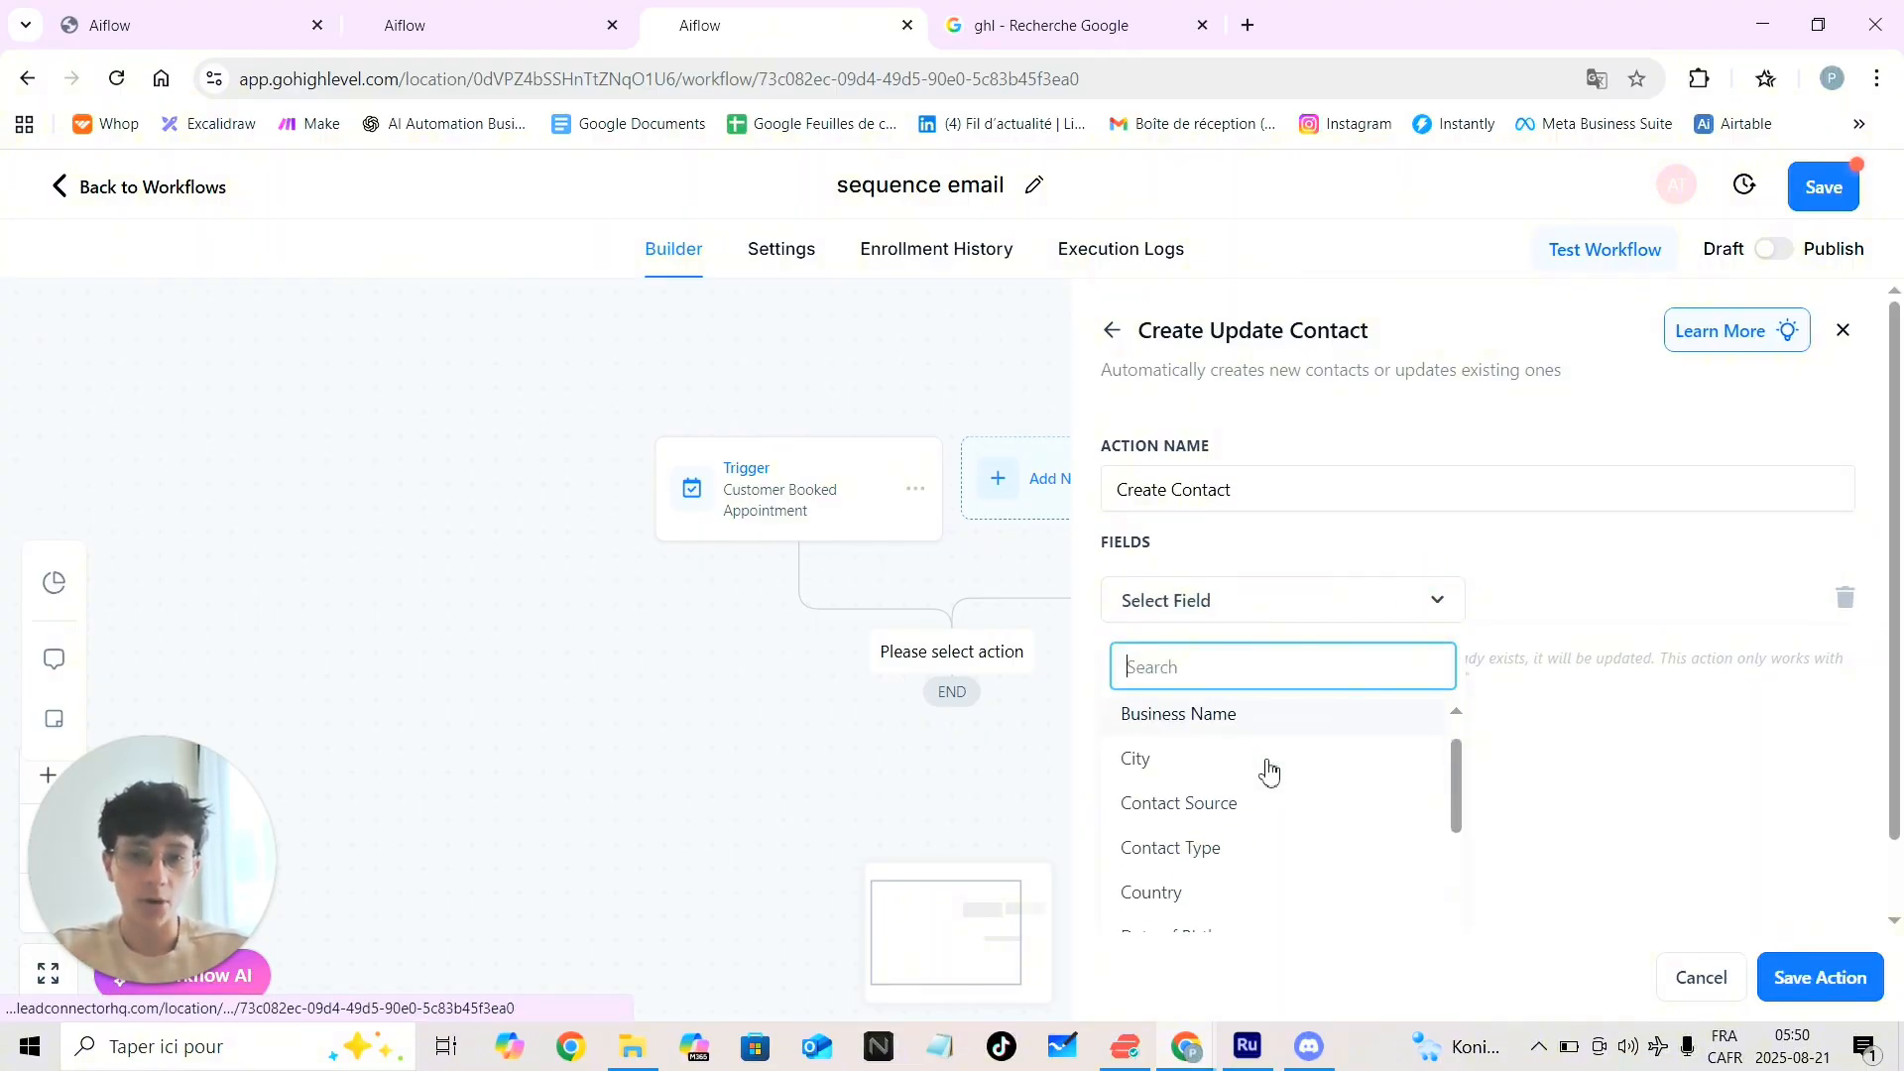
pyautogui.scroll(2, 1267, 771)
pyautogui.scroll(-3, 1267, 771)
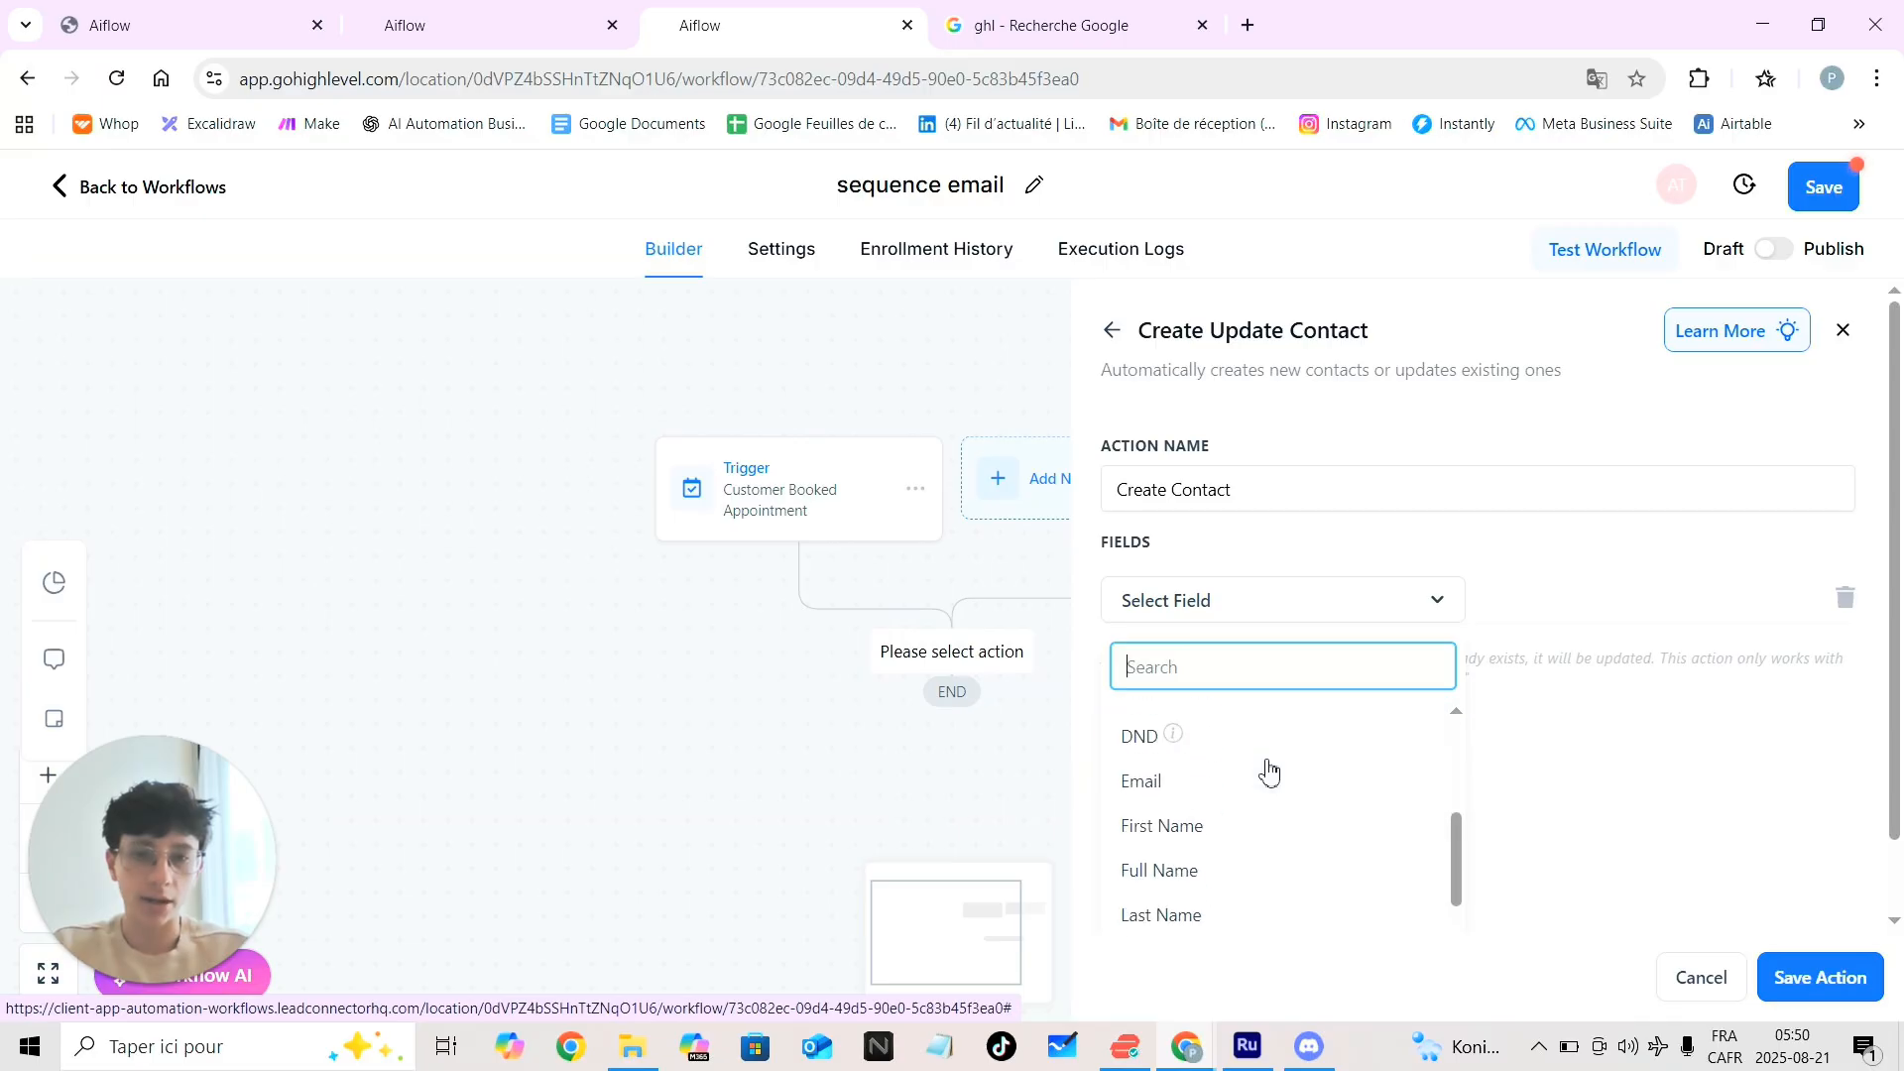
pyautogui.click(1170, 815)
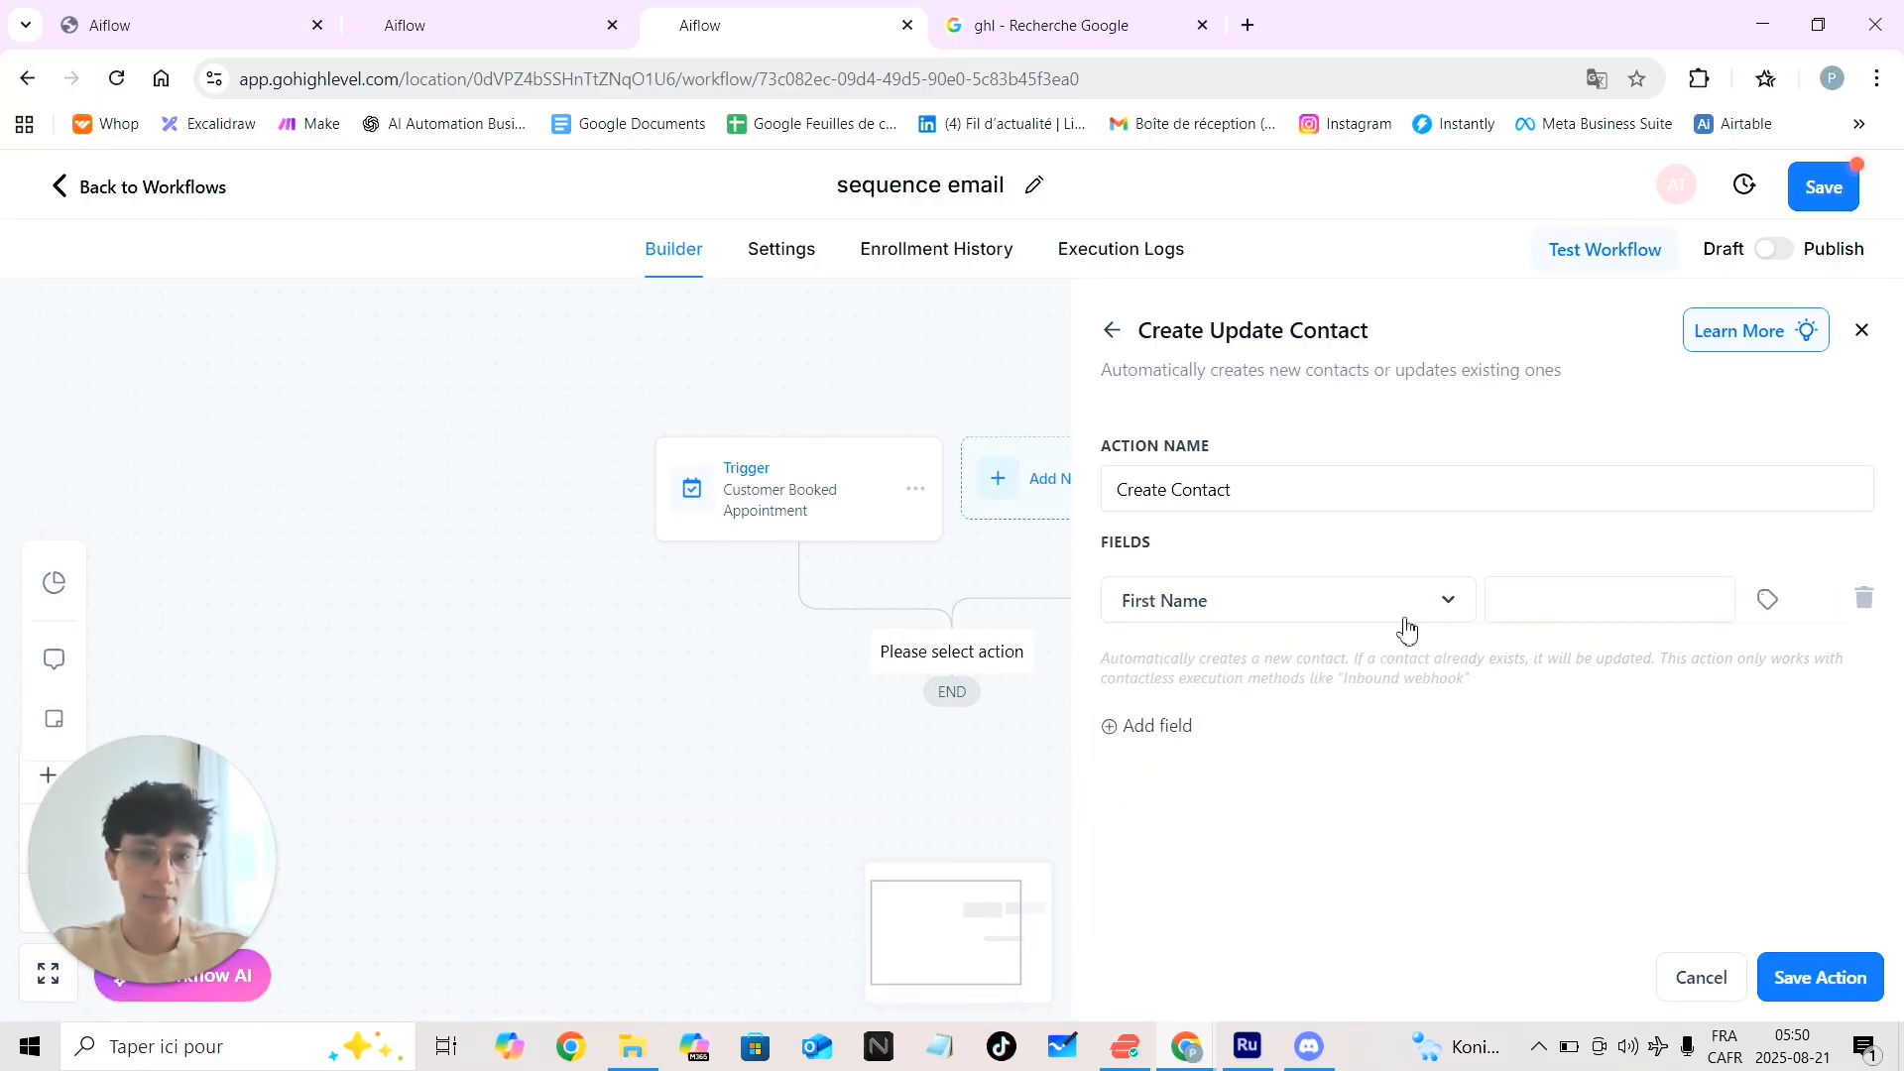
pyautogui.click(1607, 599)
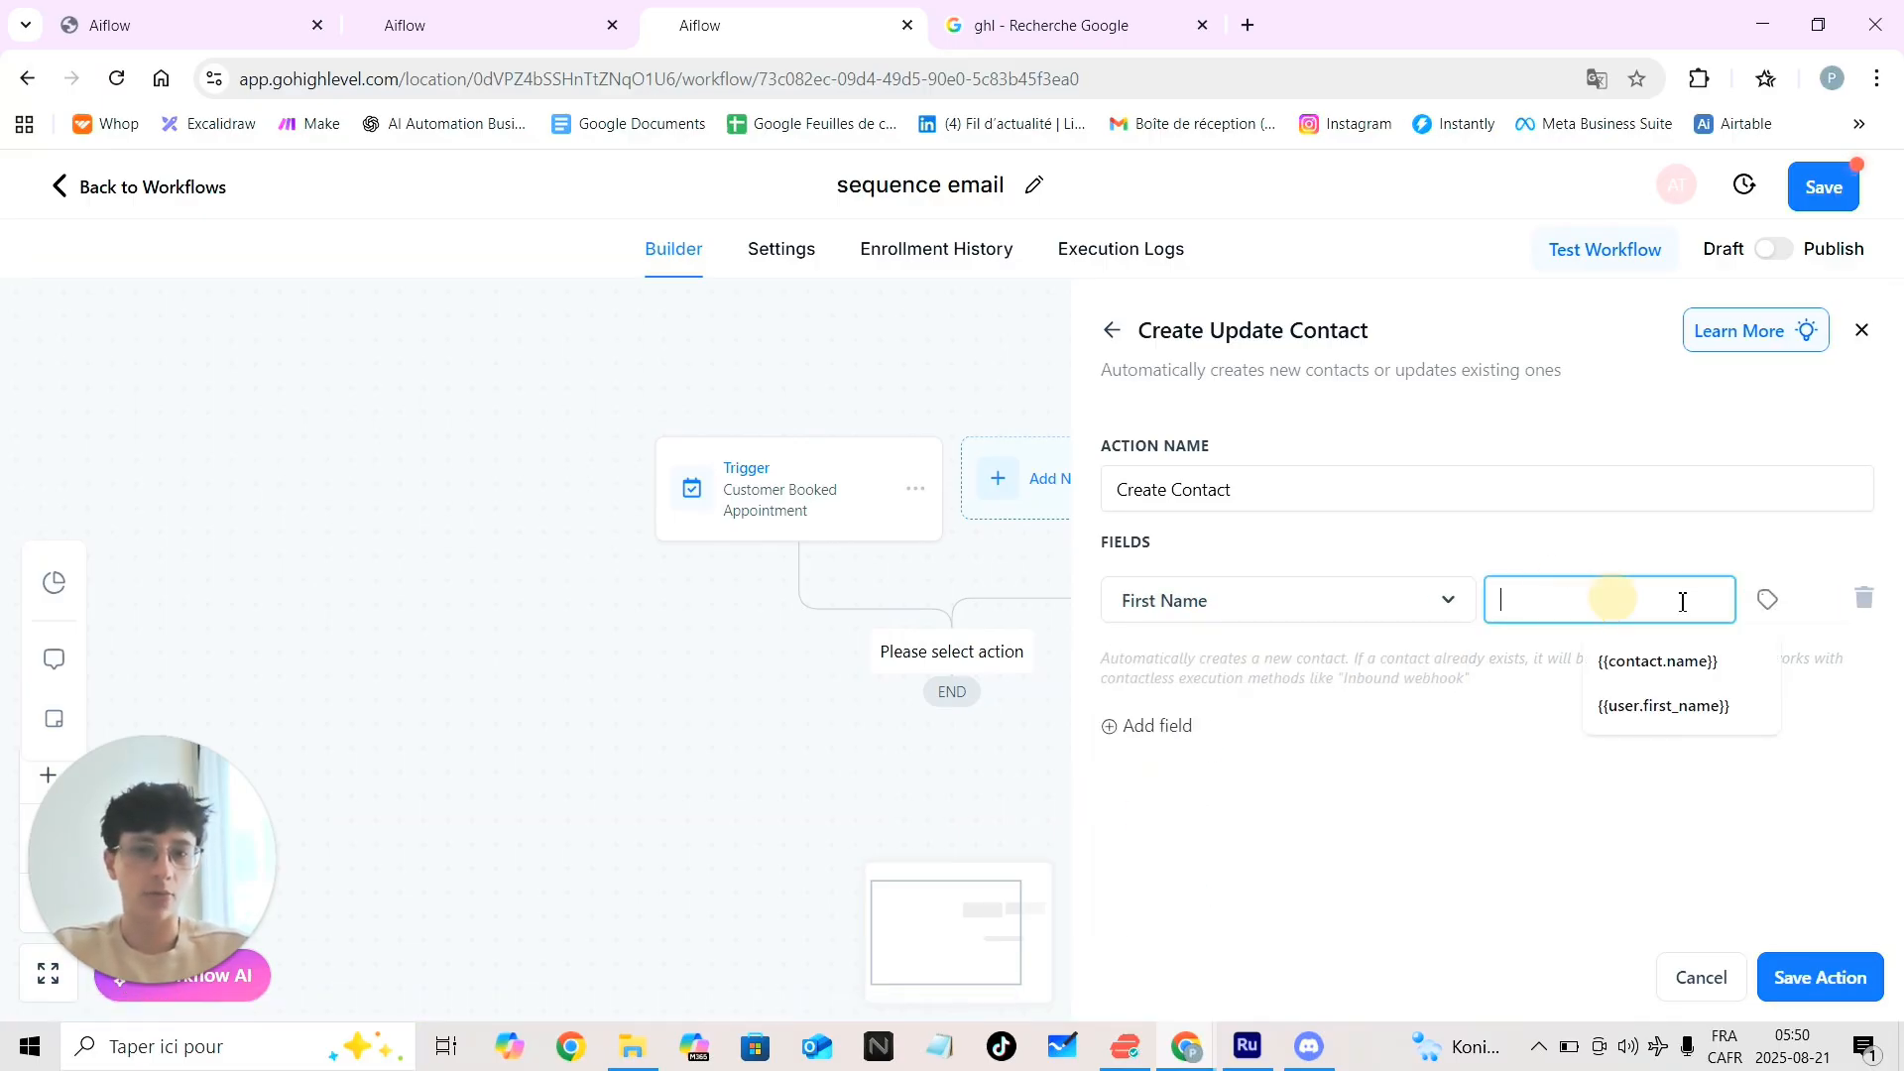
pyautogui.click(1765, 600)
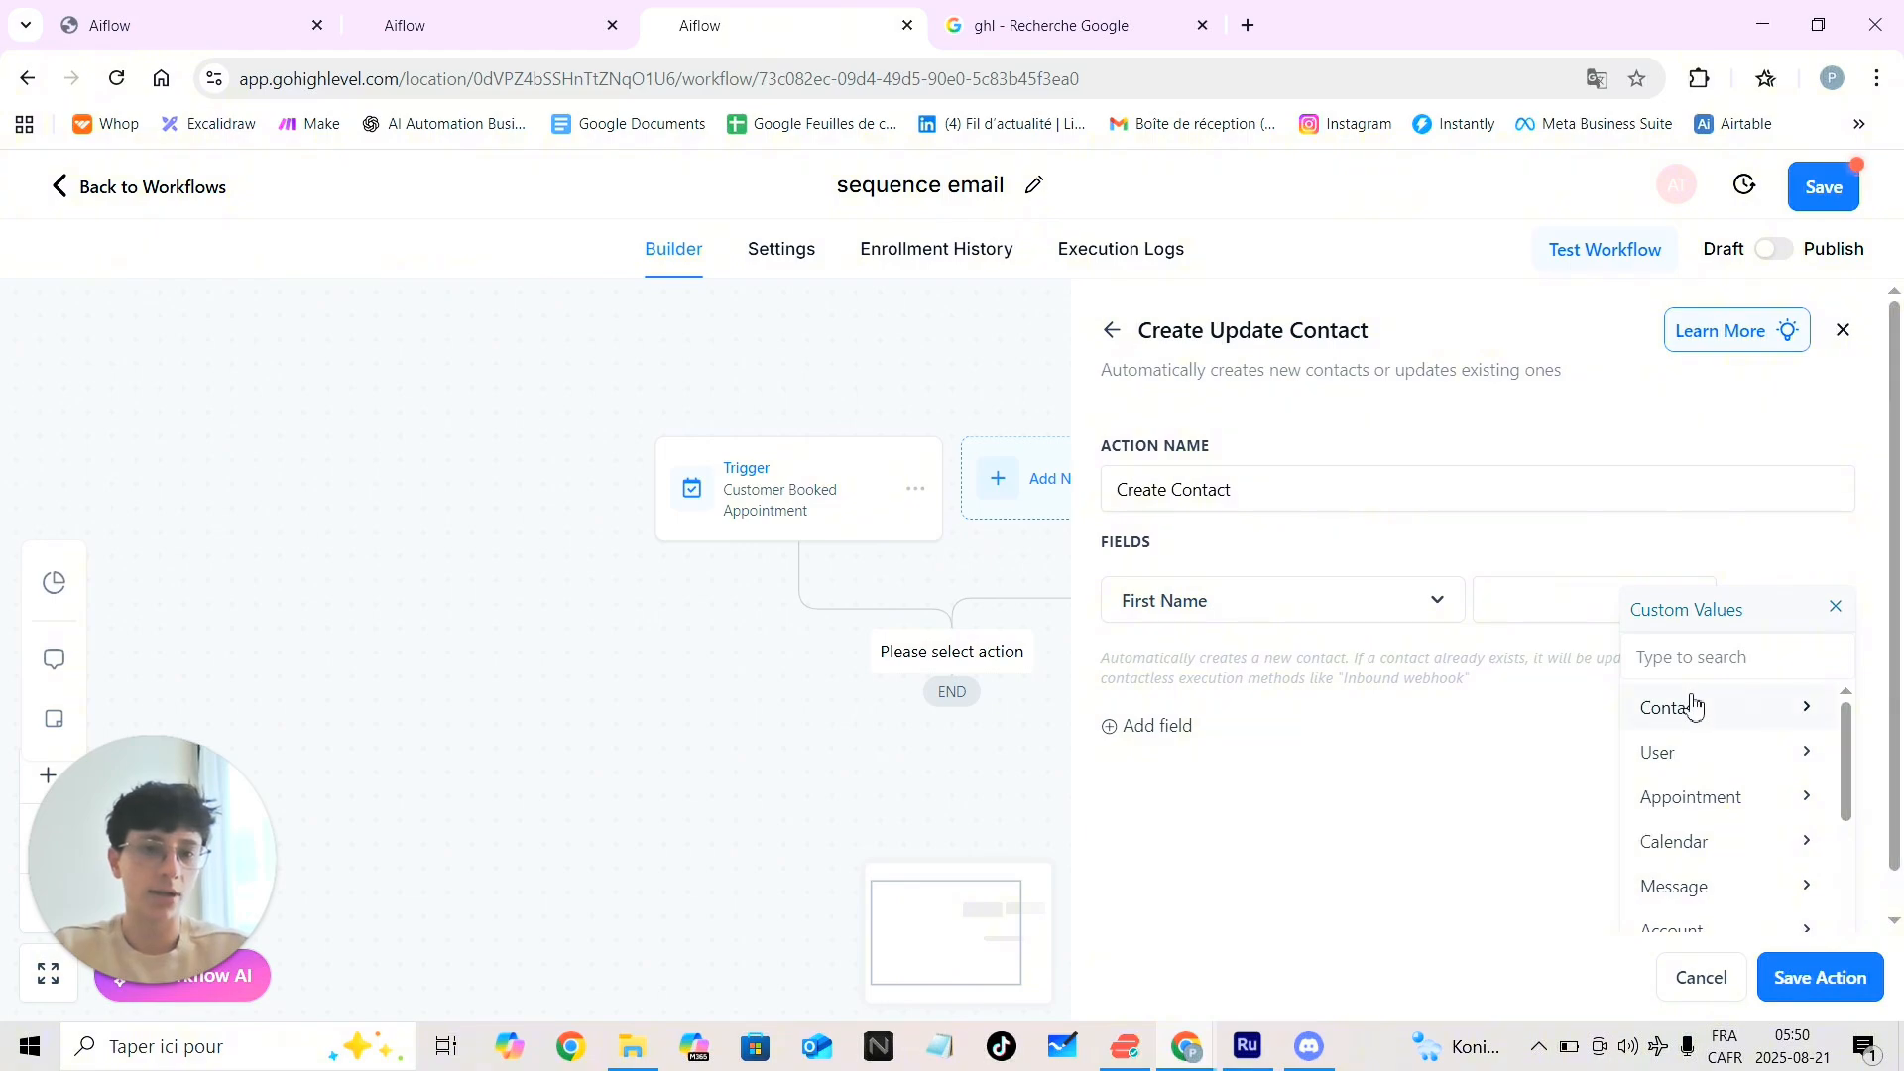
pyautogui.click(1757, 720)
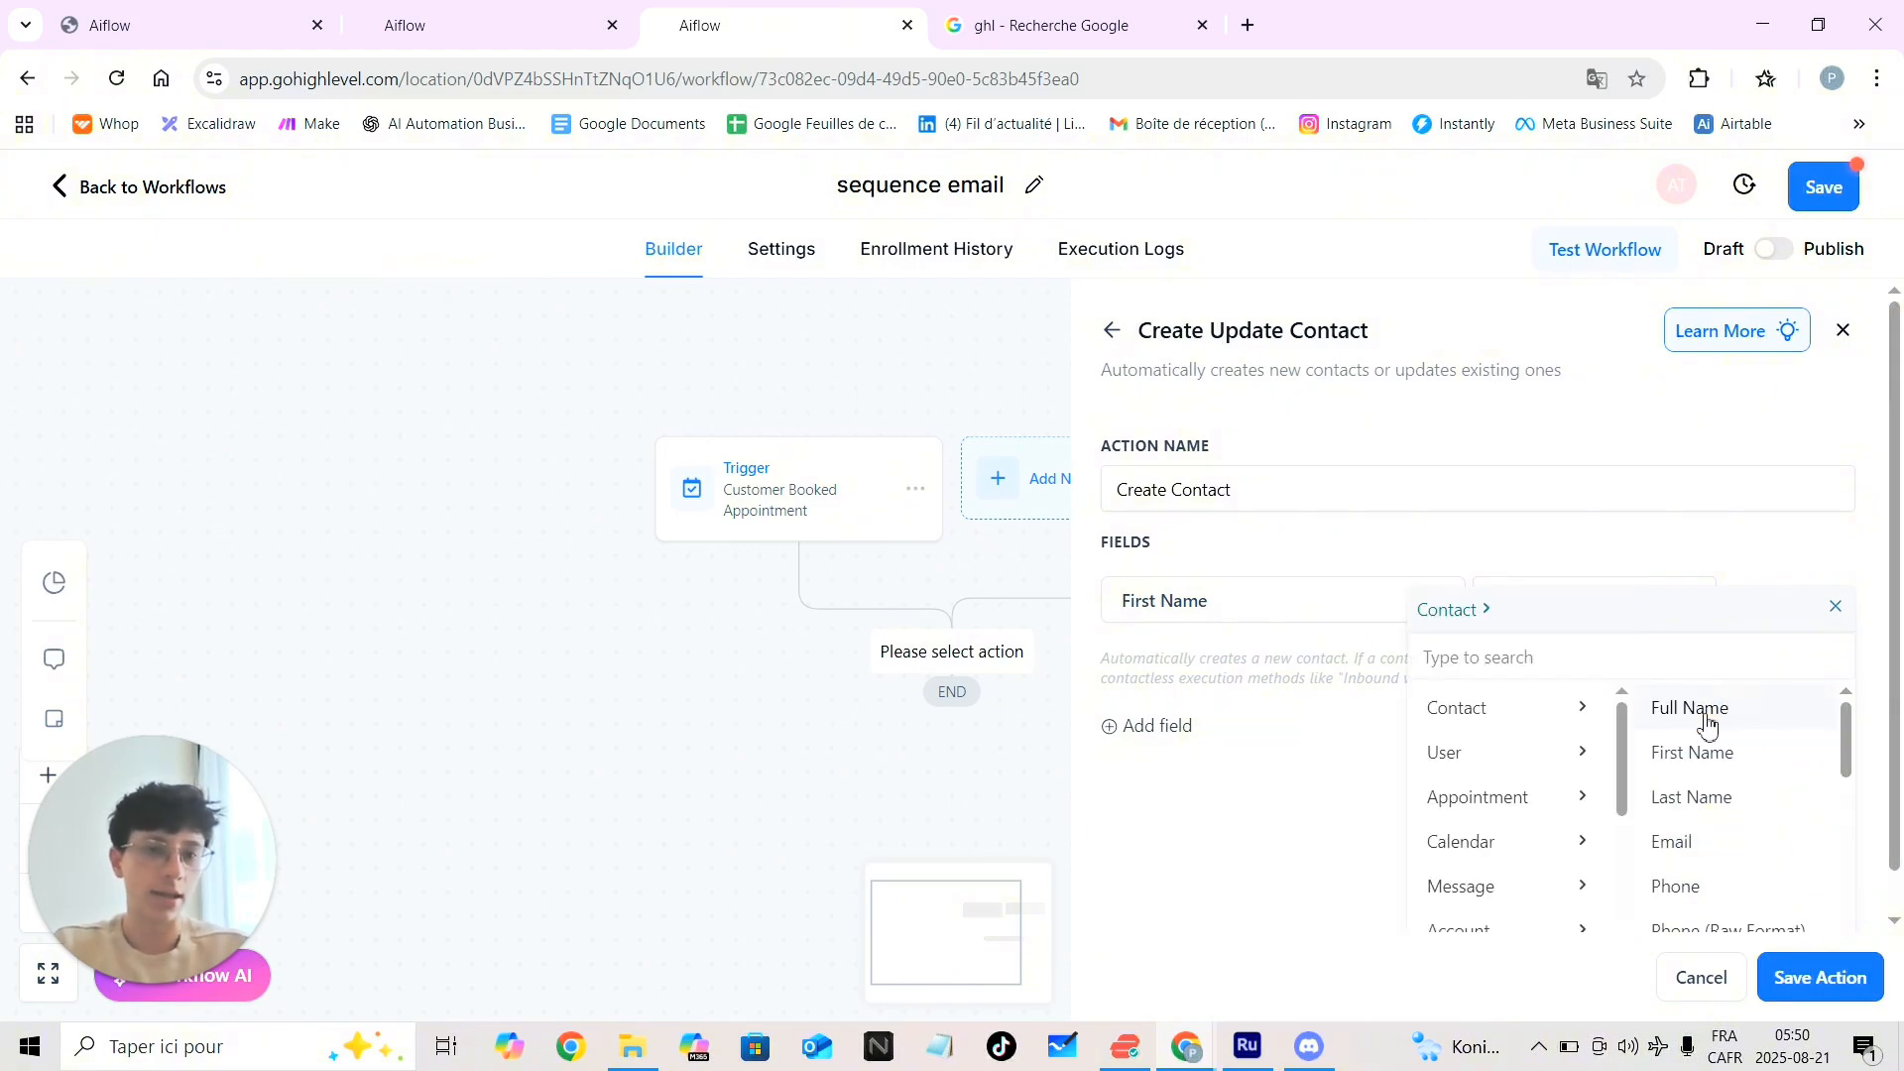
pyautogui.click(1705, 759)
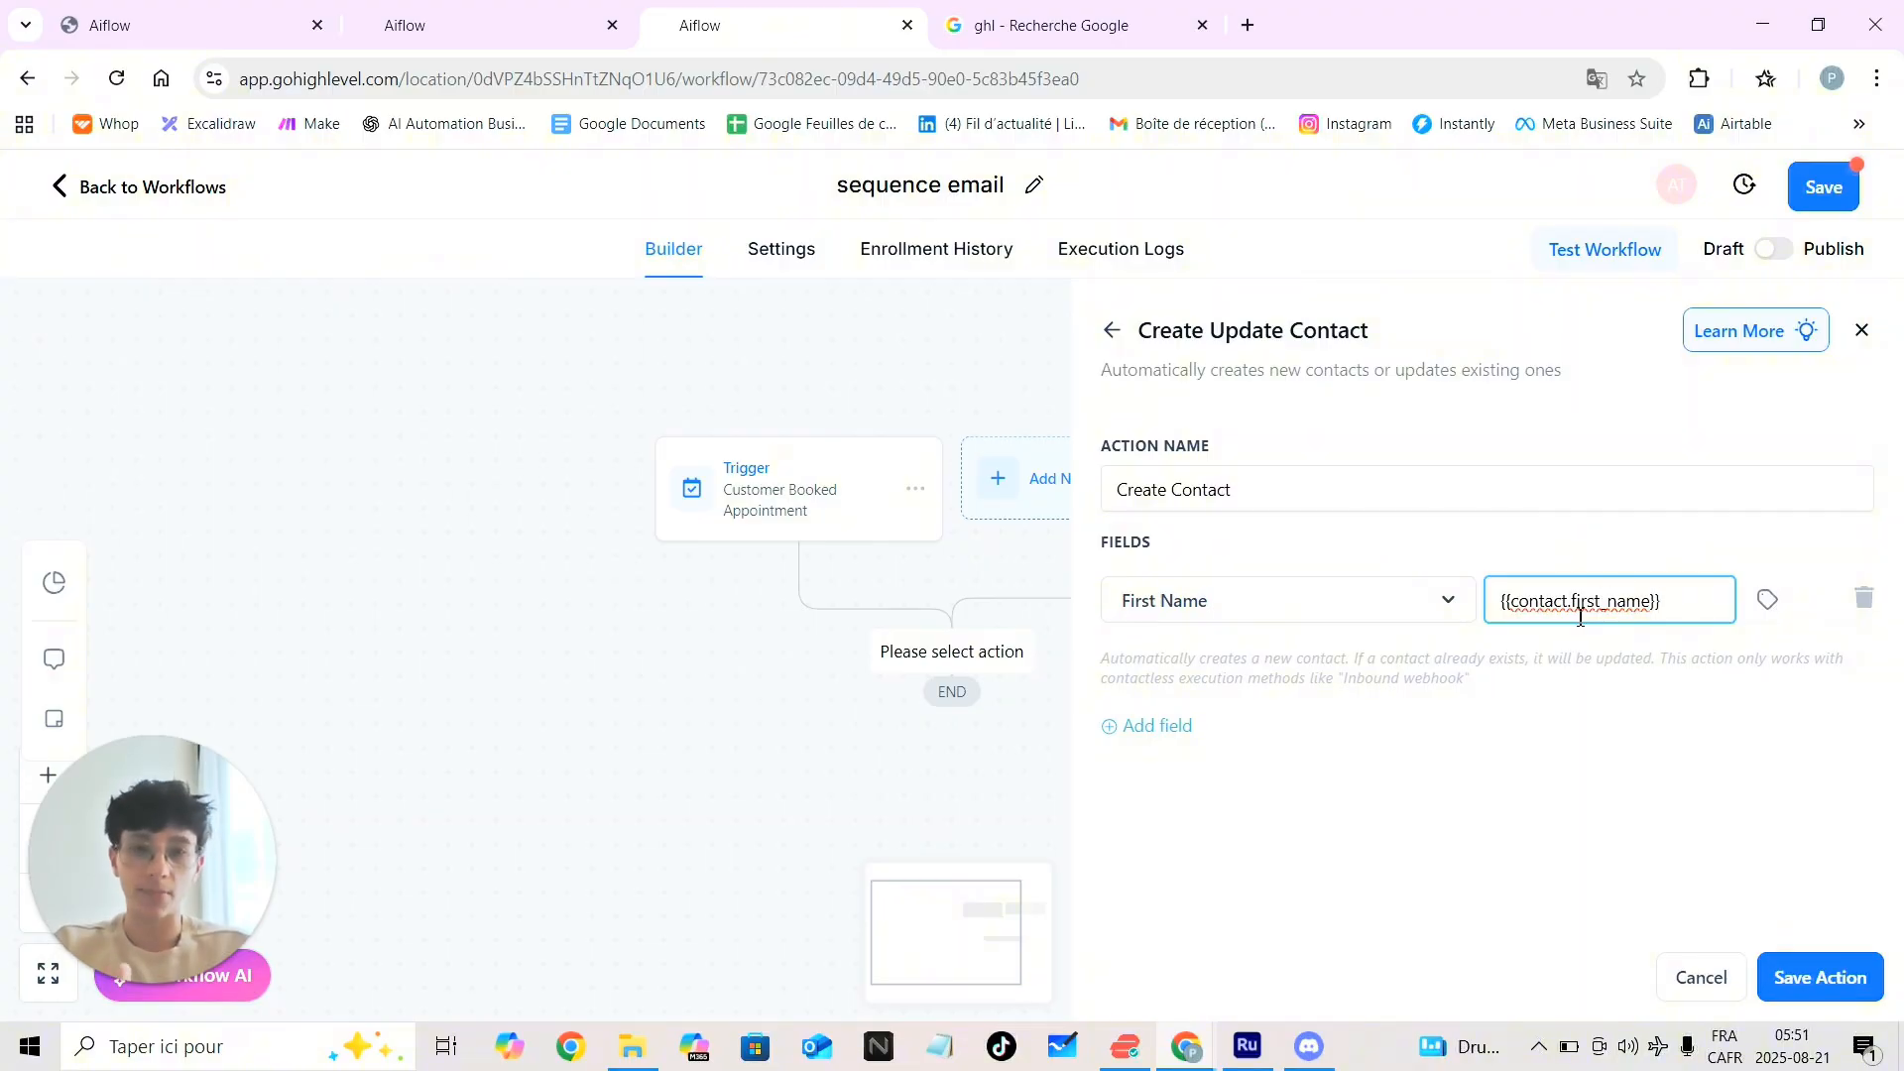
# Add a Full Name field filled with the contact's last name
pyautogui.click(1168, 729)
pyautogui.click(1284, 689)
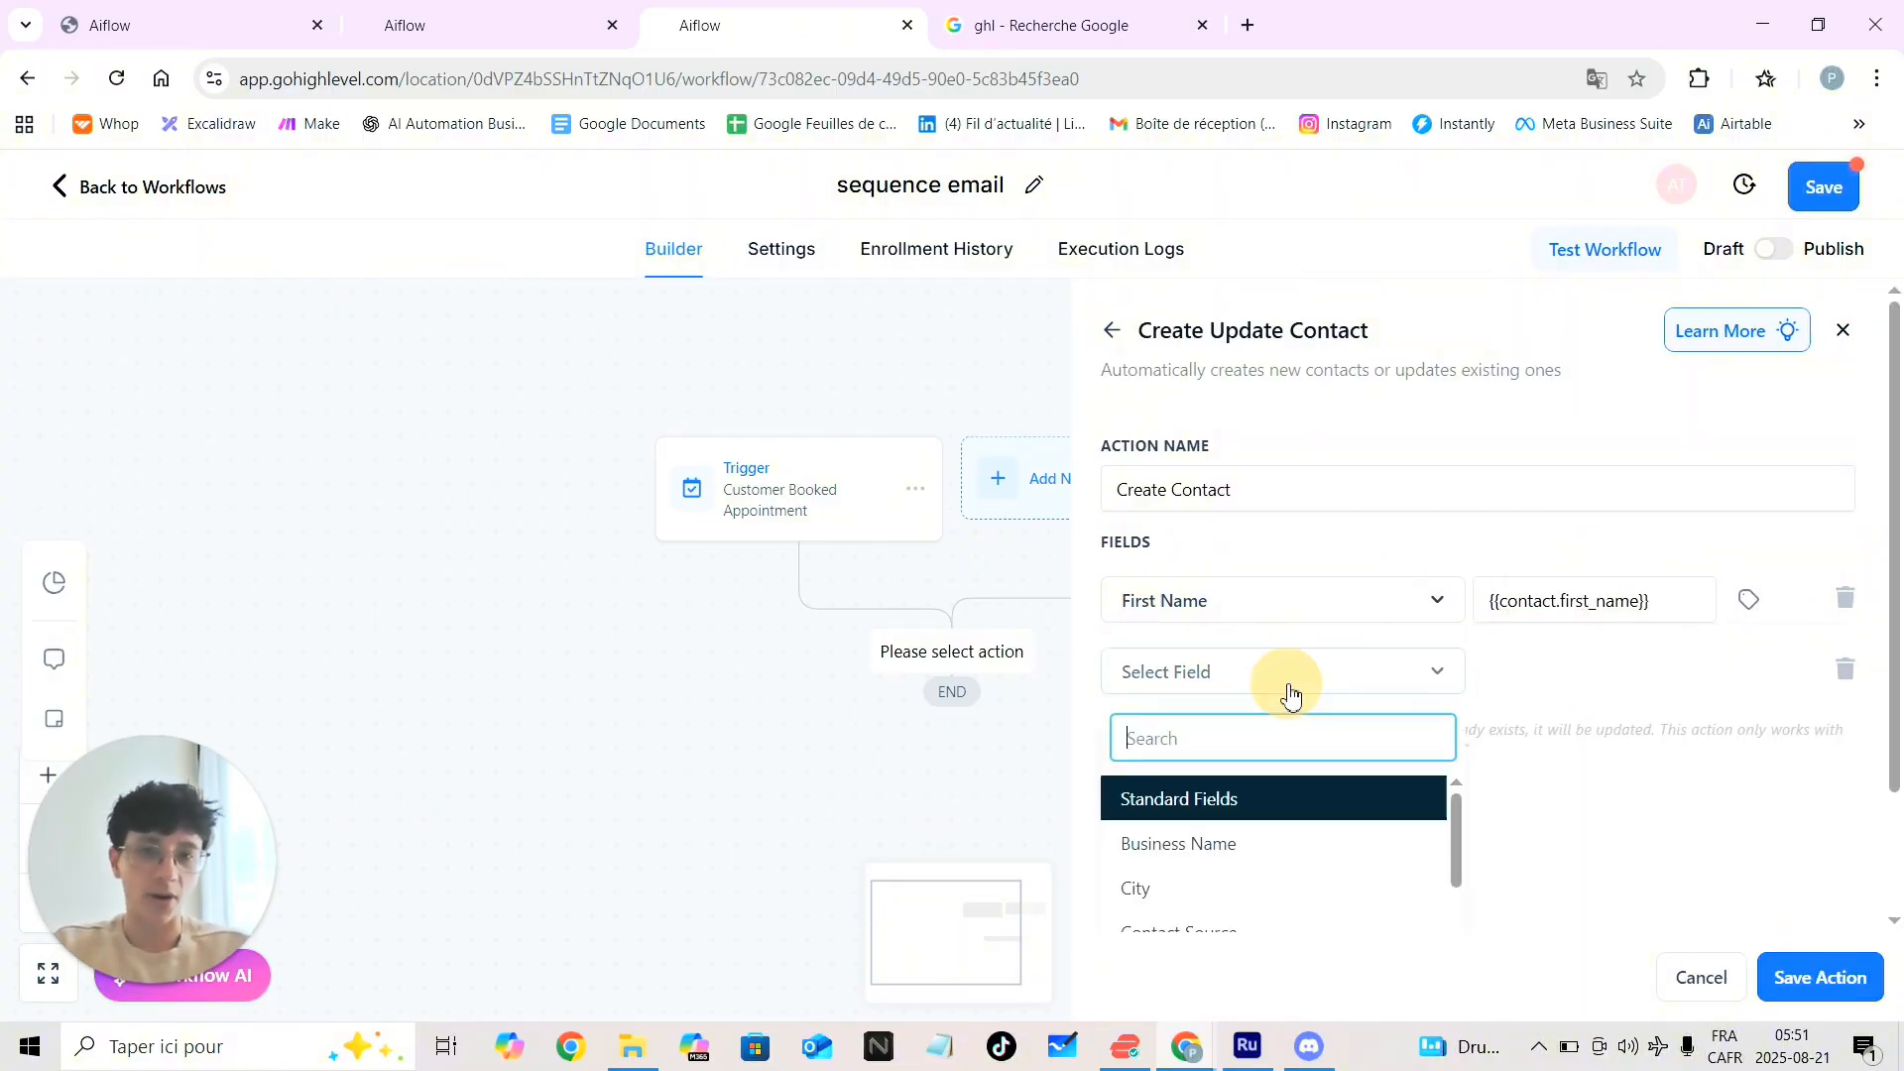
pyautogui.scroll(-2, 1300, 863)
pyautogui.scroll(-2, 1297, 862)
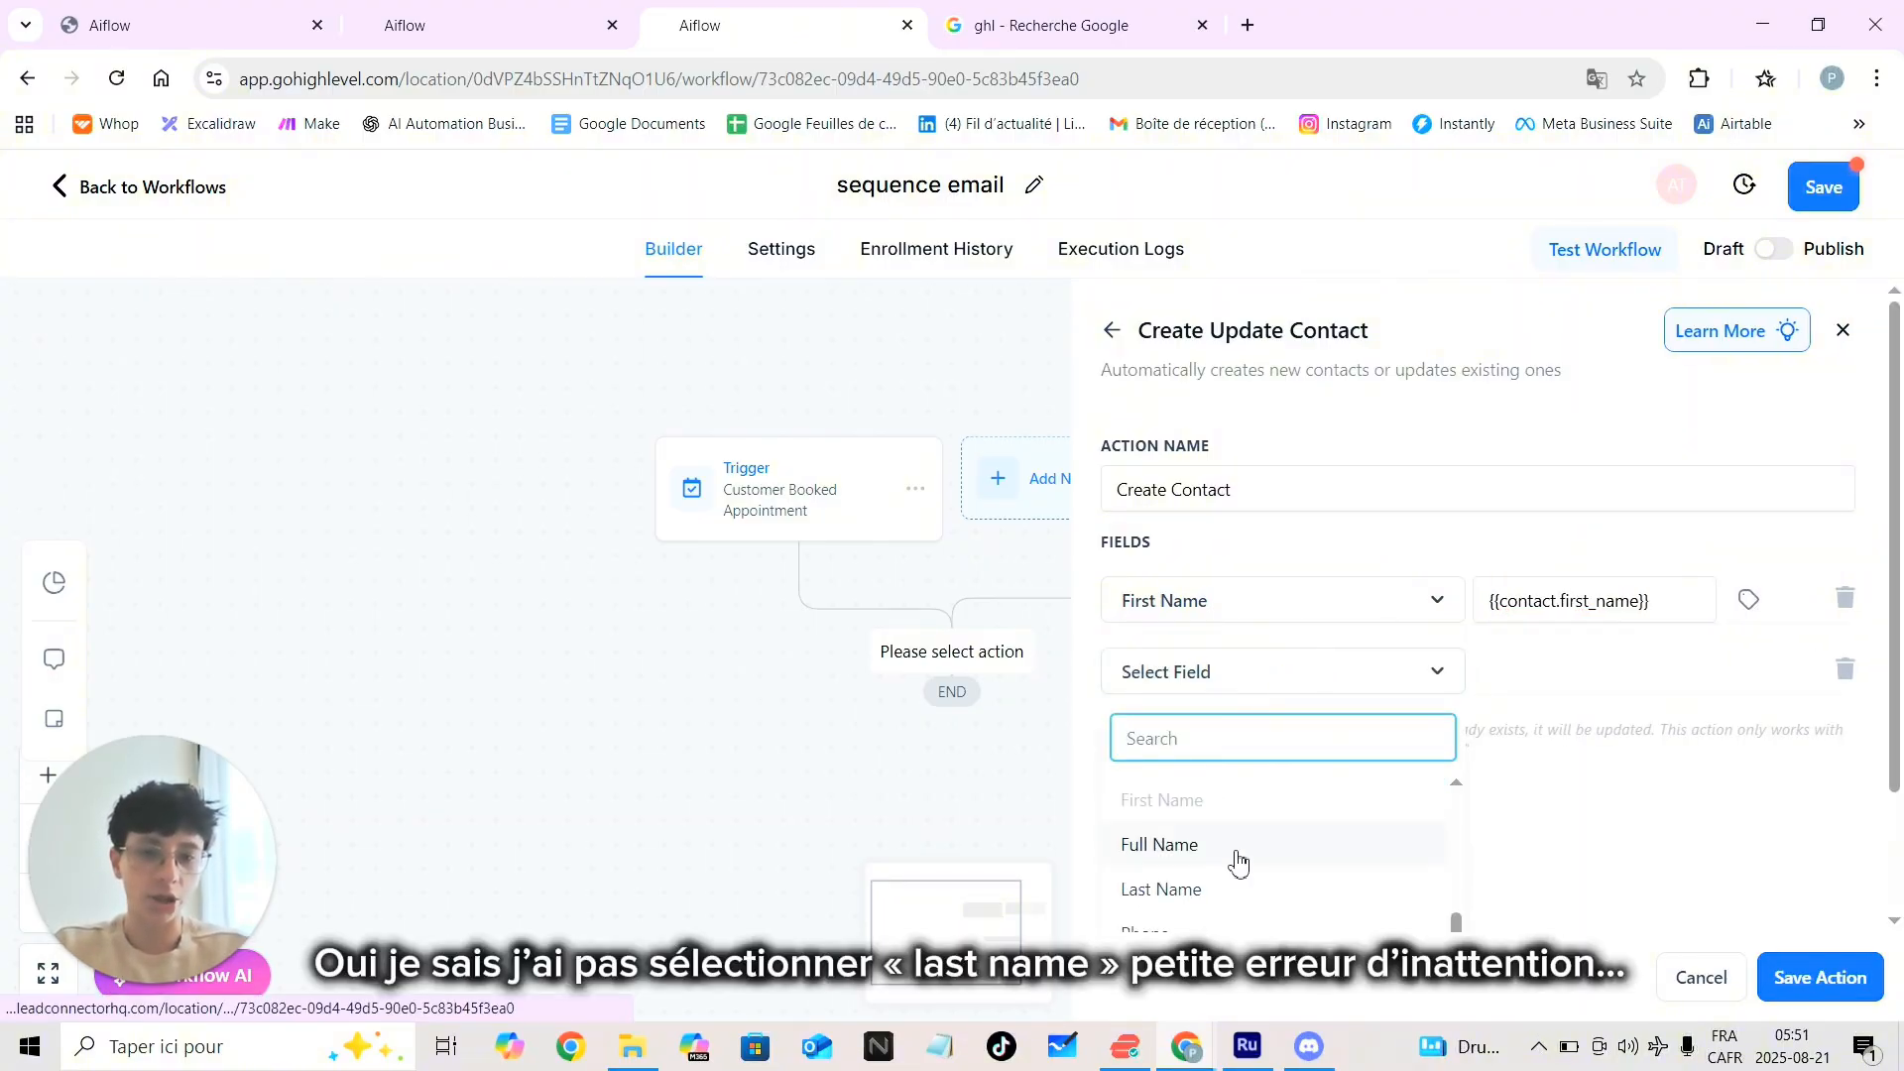
pyautogui.click(1229, 842)
pyautogui.click(1765, 677)
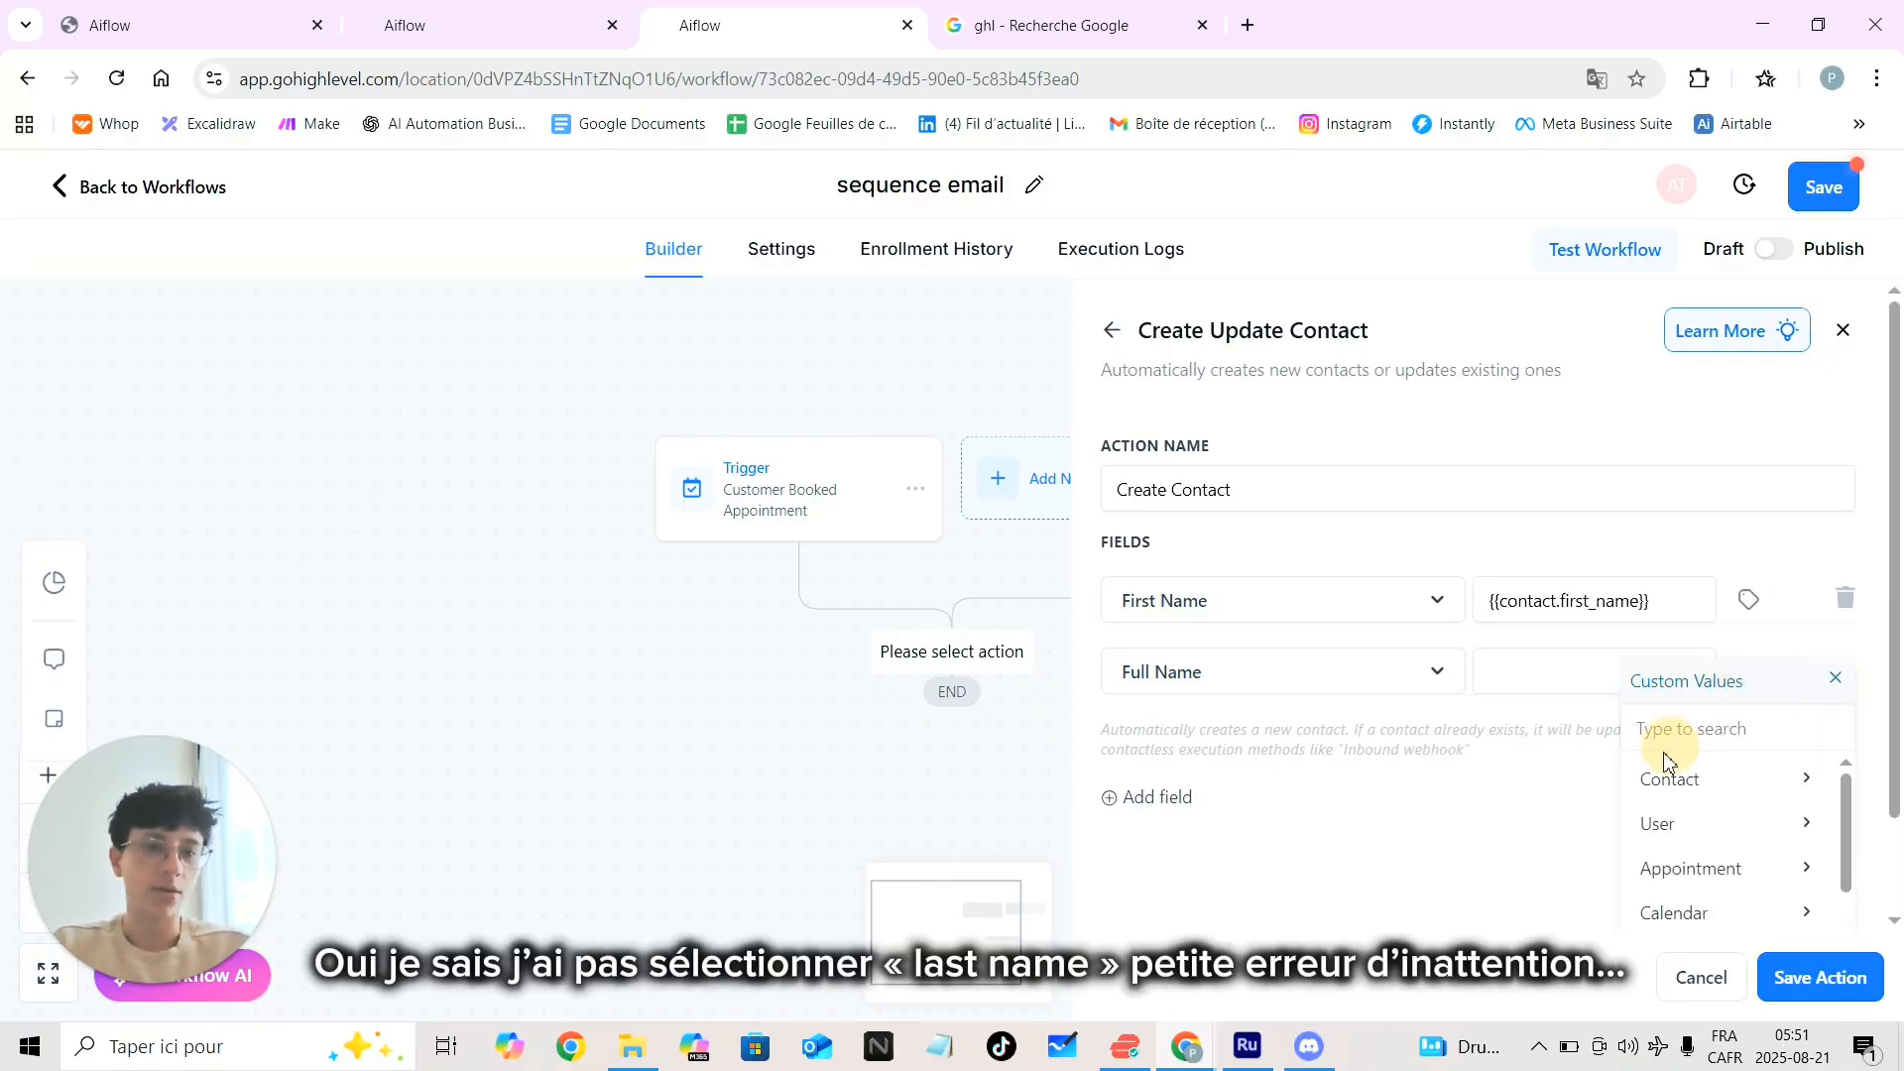
pyautogui.click(1713, 780)
pyautogui.click(1723, 865)
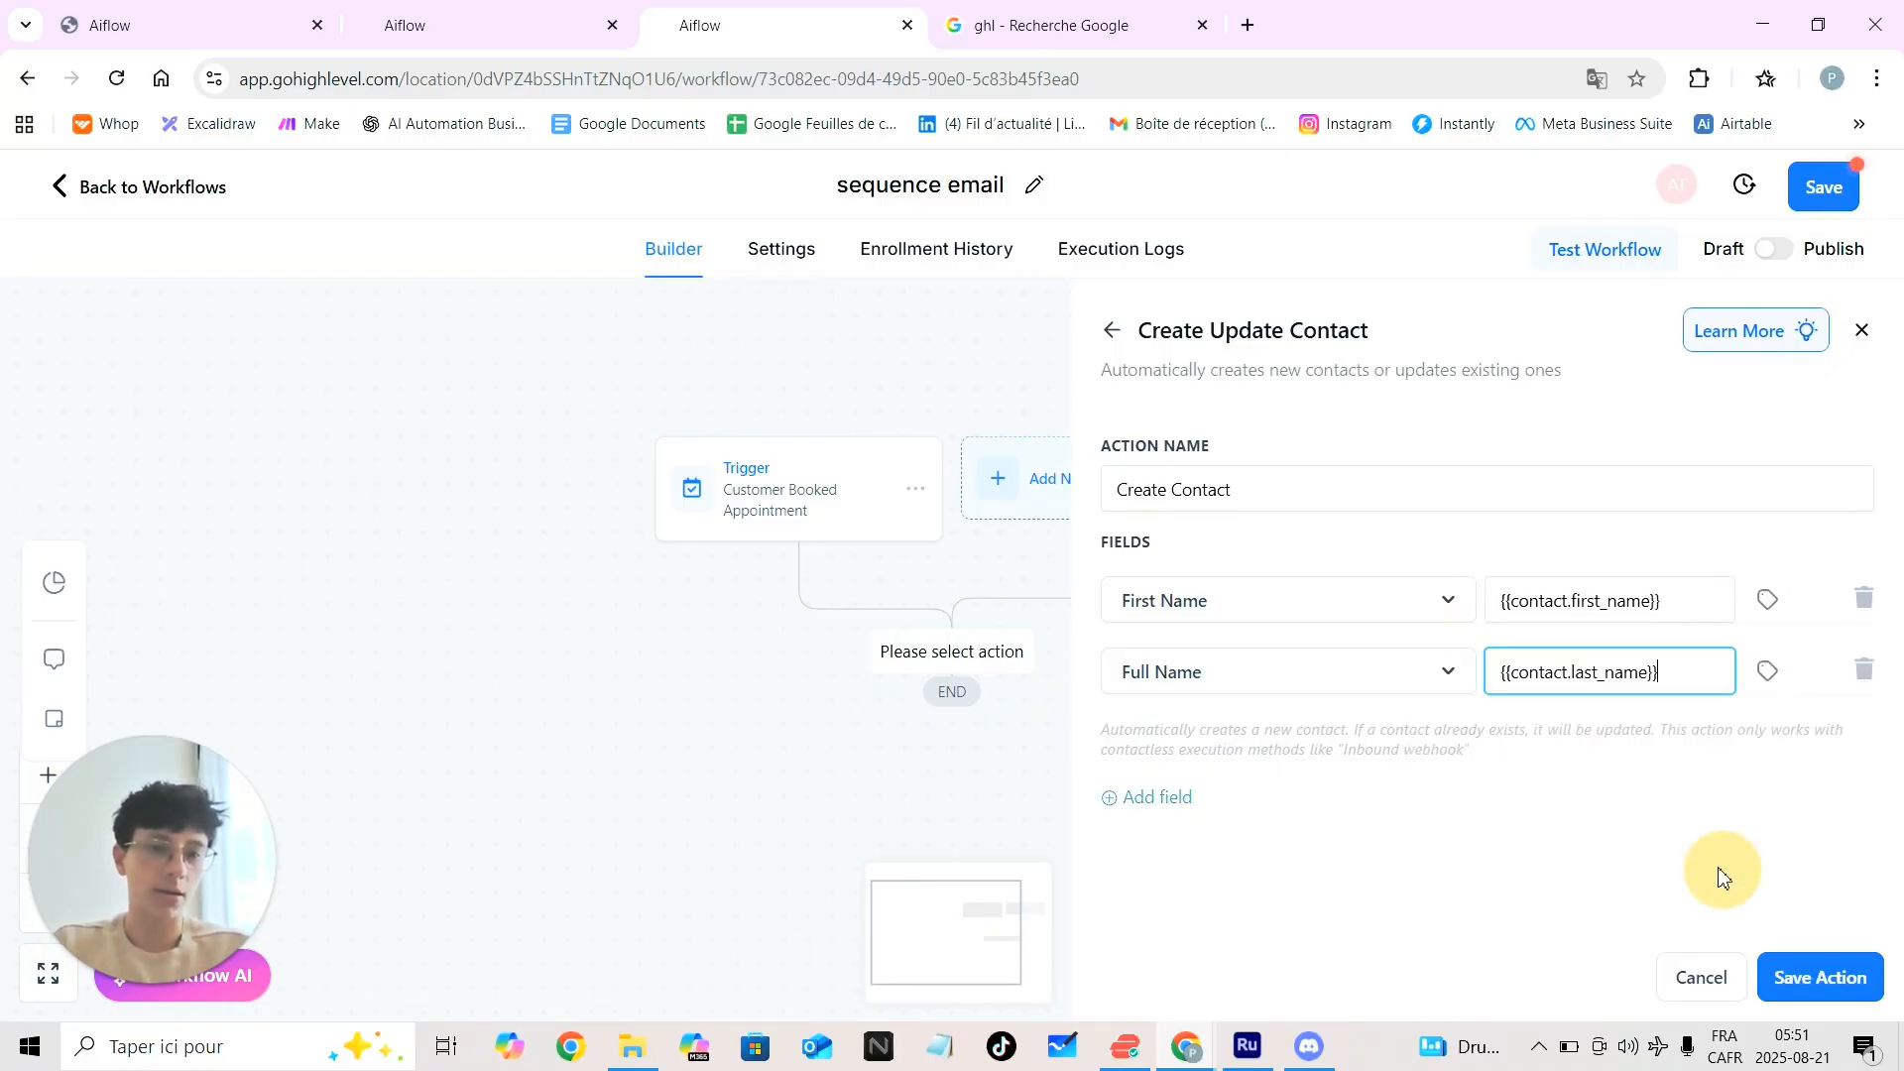
# Add an Email field filled with the contact's email
pyautogui.click(1170, 799)
pyautogui.click(1248, 752)
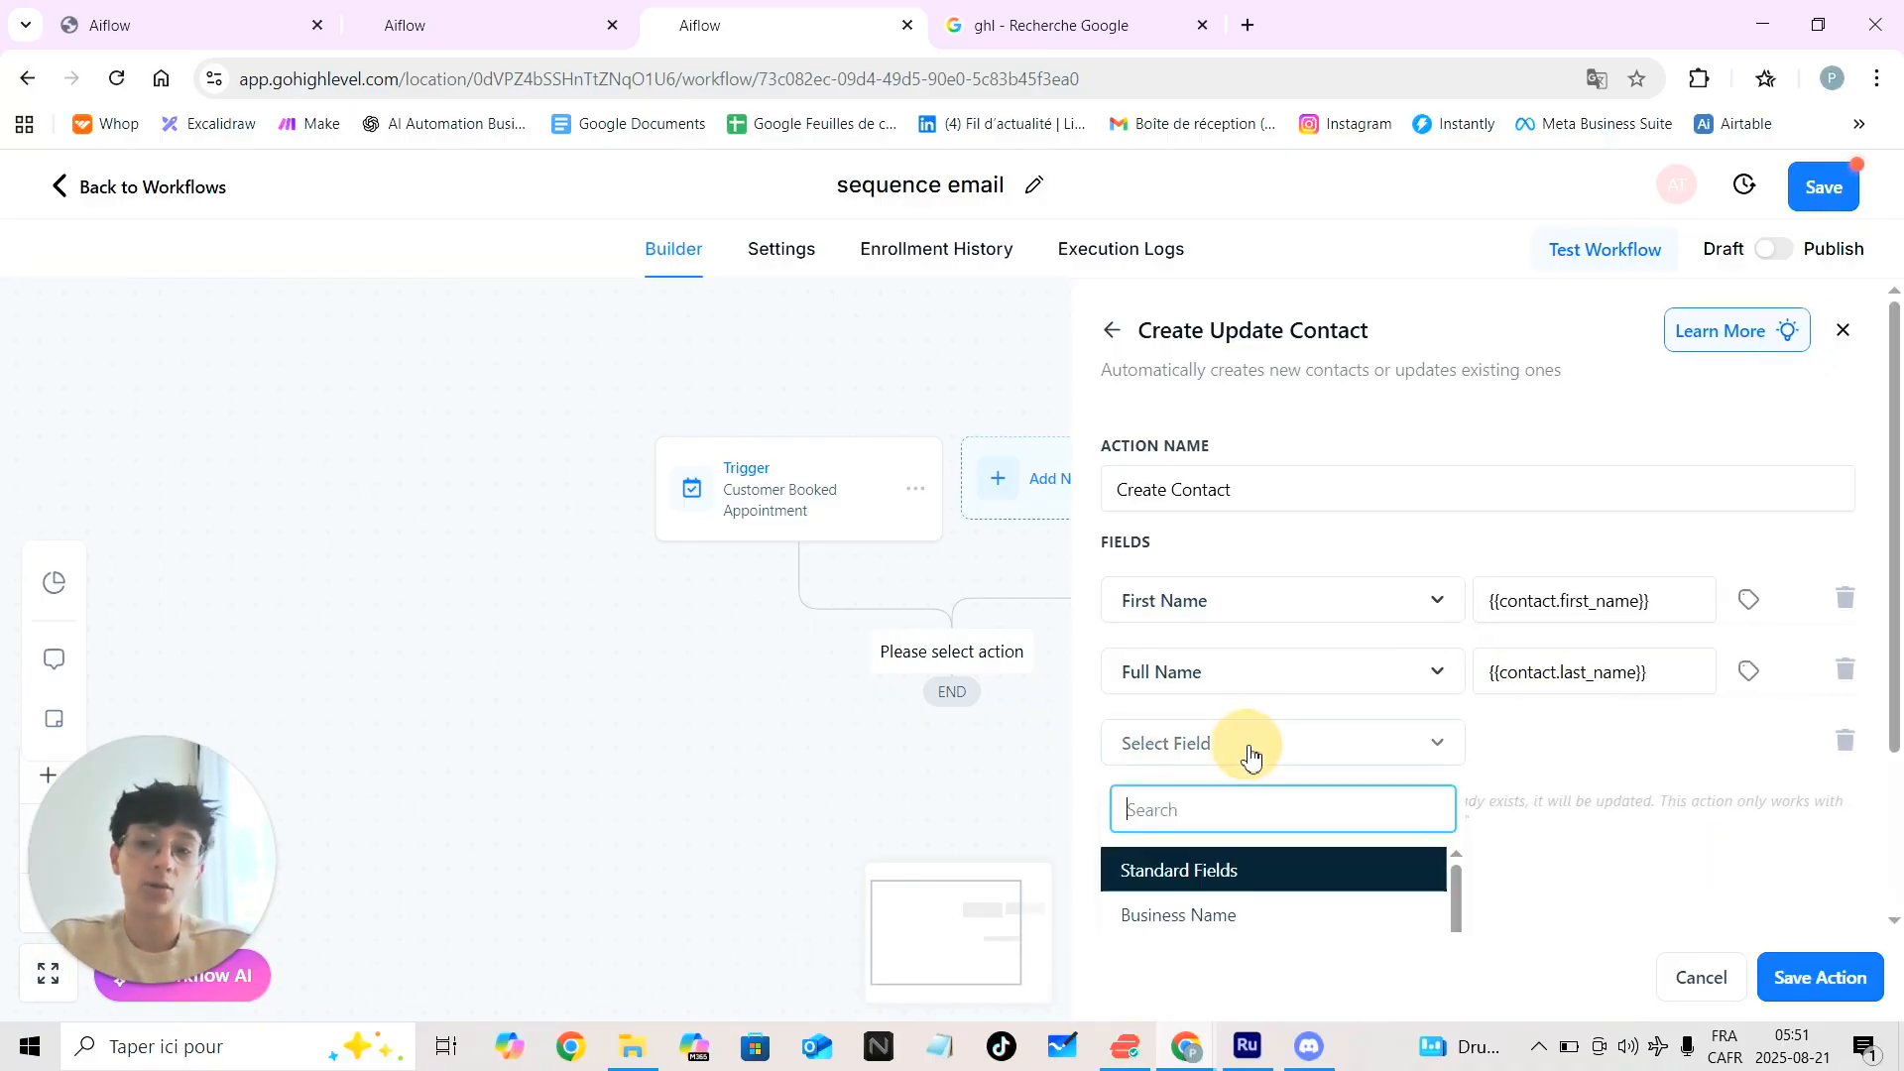
pyautogui.scroll(-2, 1279, 833)
pyautogui.scroll(-3, 1281, 831)
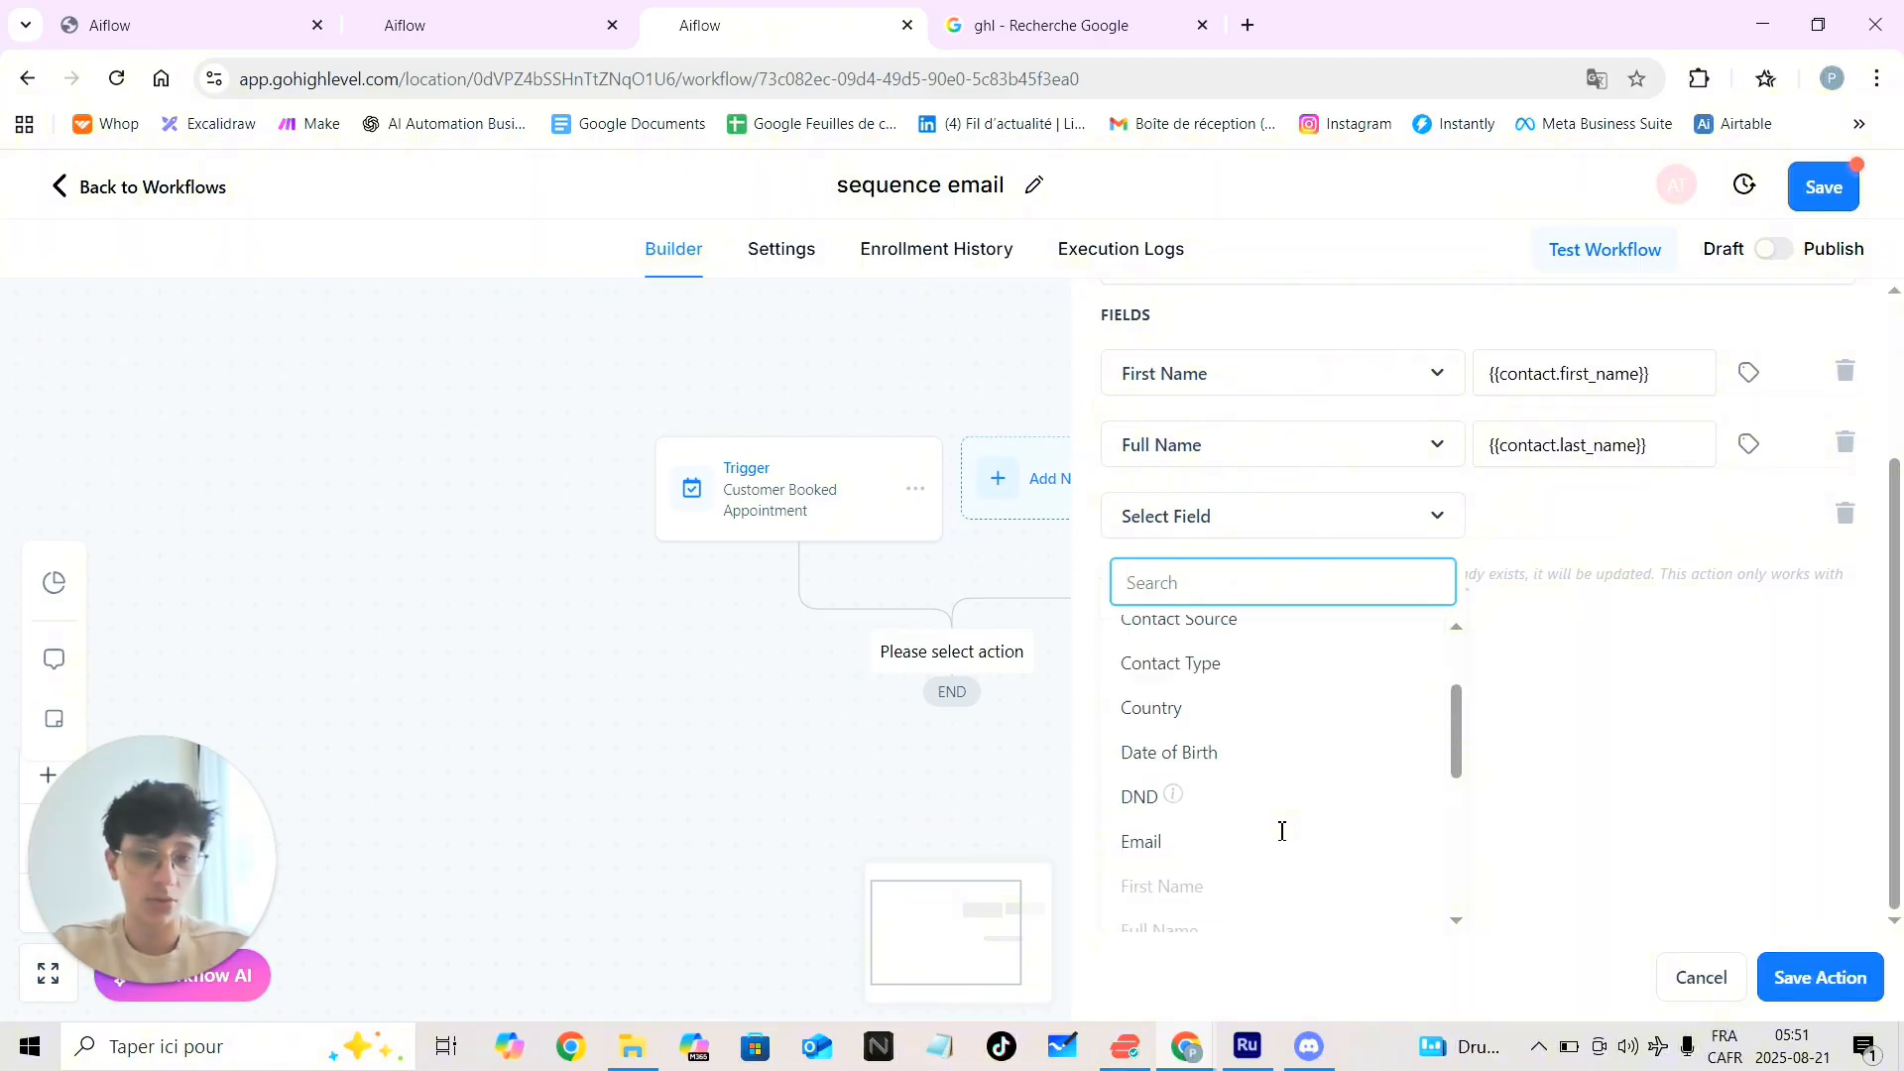
pyautogui.scroll(1, 1279, 829)
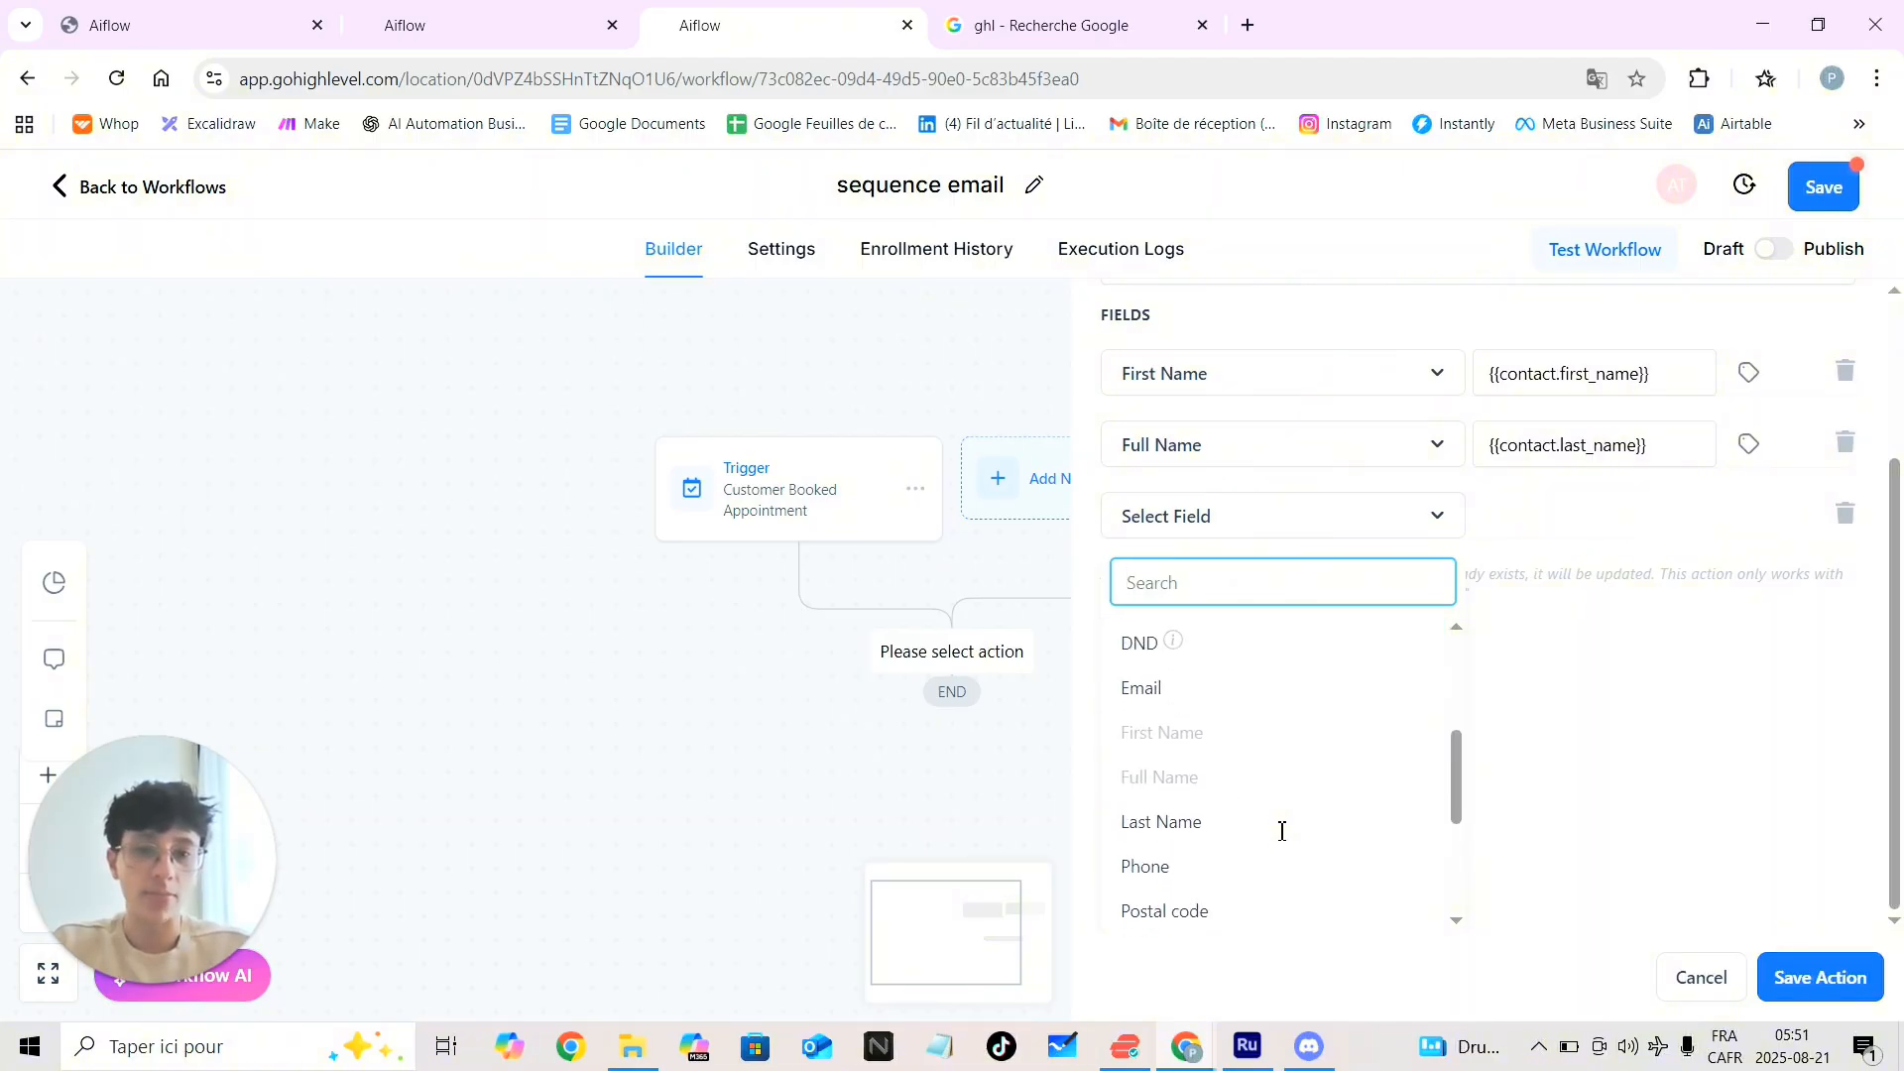
pyautogui.click(1156, 695)
pyautogui.click(1768, 742)
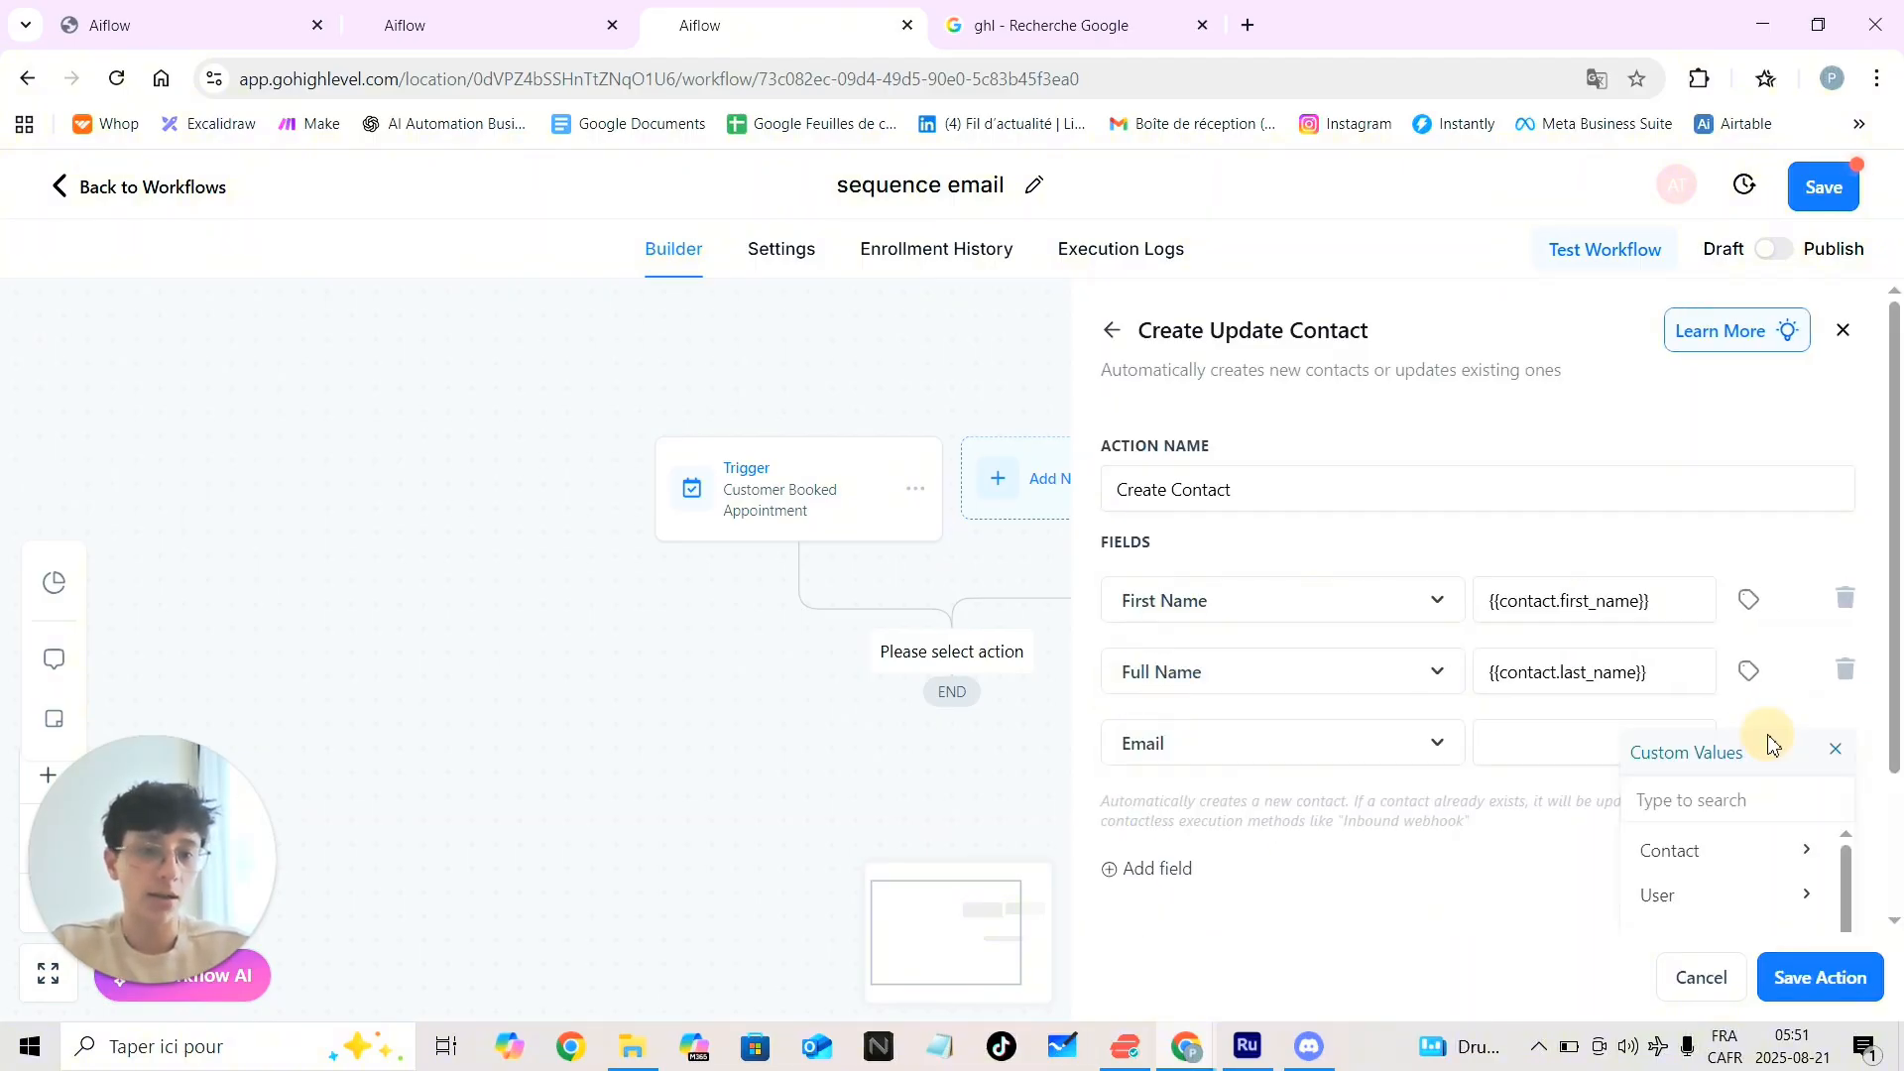
pyautogui.scroll(-2, 1666, 859)
pyautogui.scroll(2, 1666, 859)
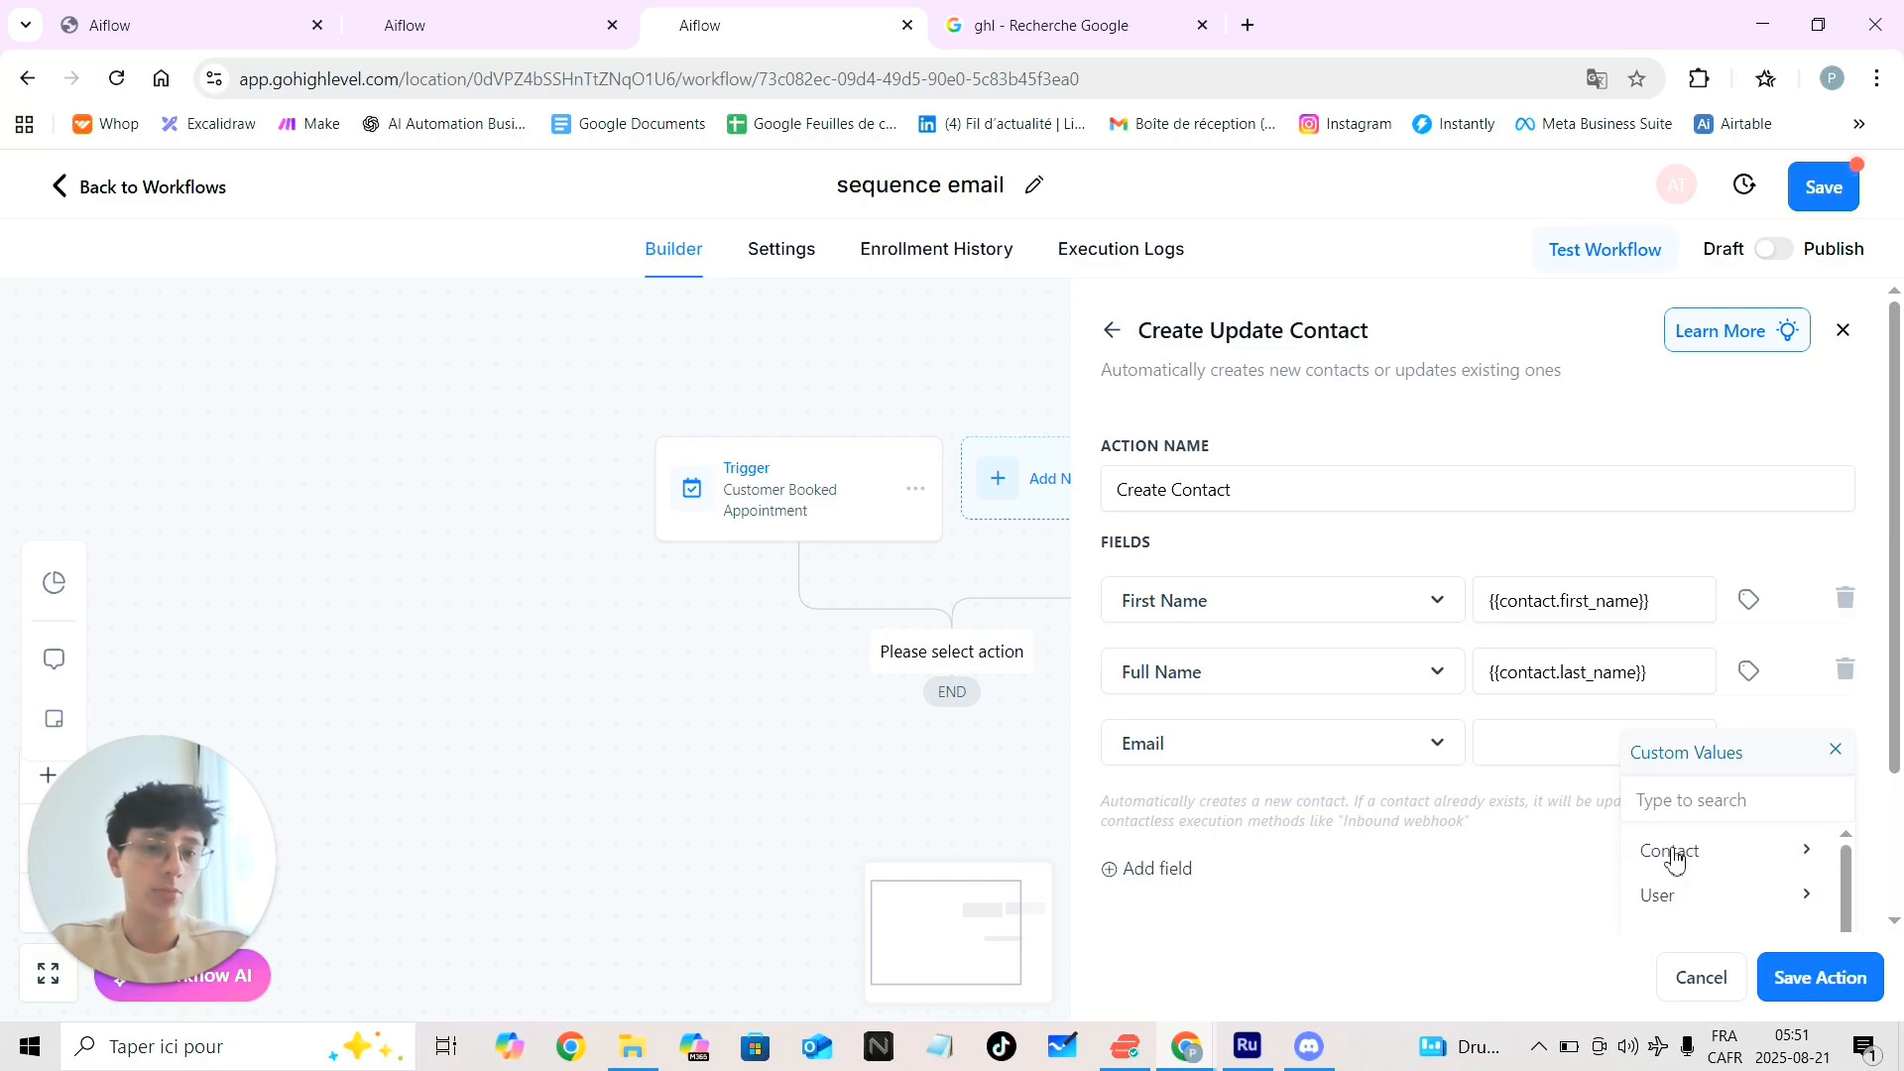
pyautogui.click(1713, 859)
pyautogui.scroll(-5, 1719, 861)
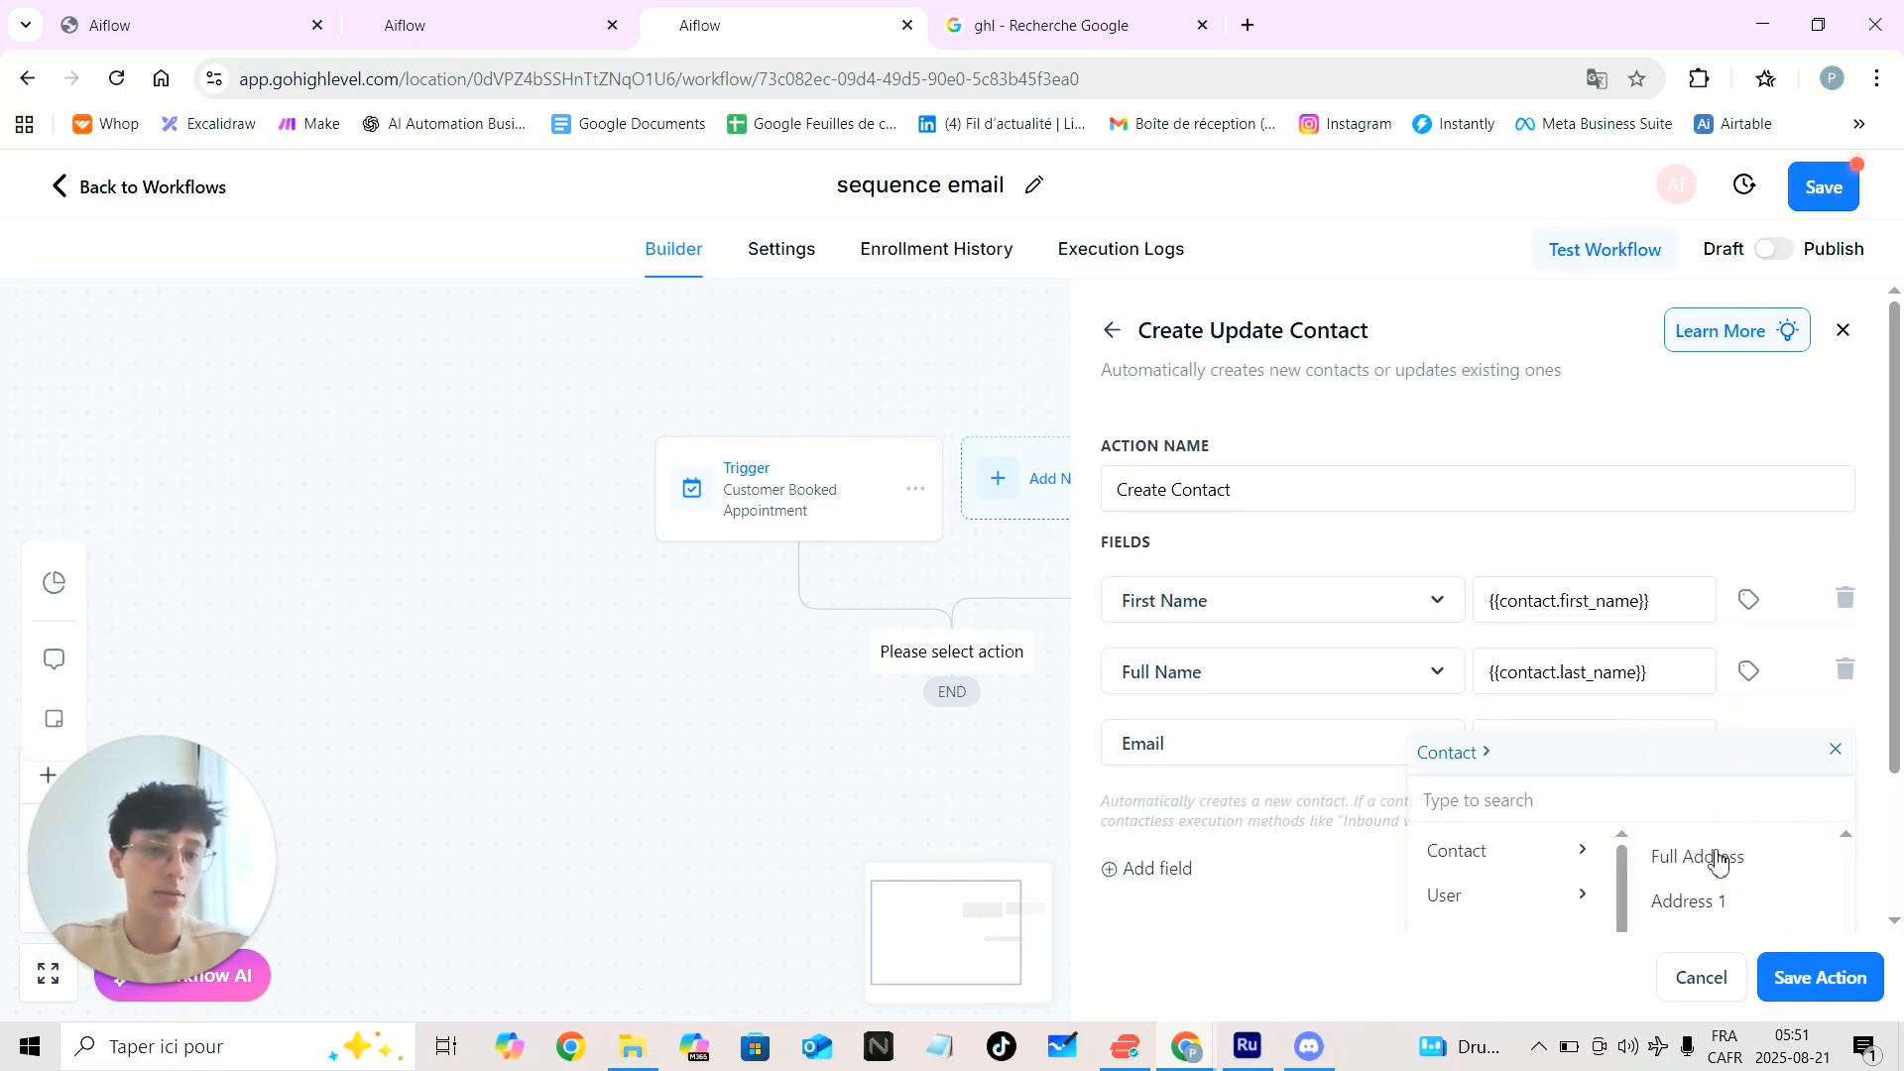
pyautogui.scroll(6, 1718, 861)
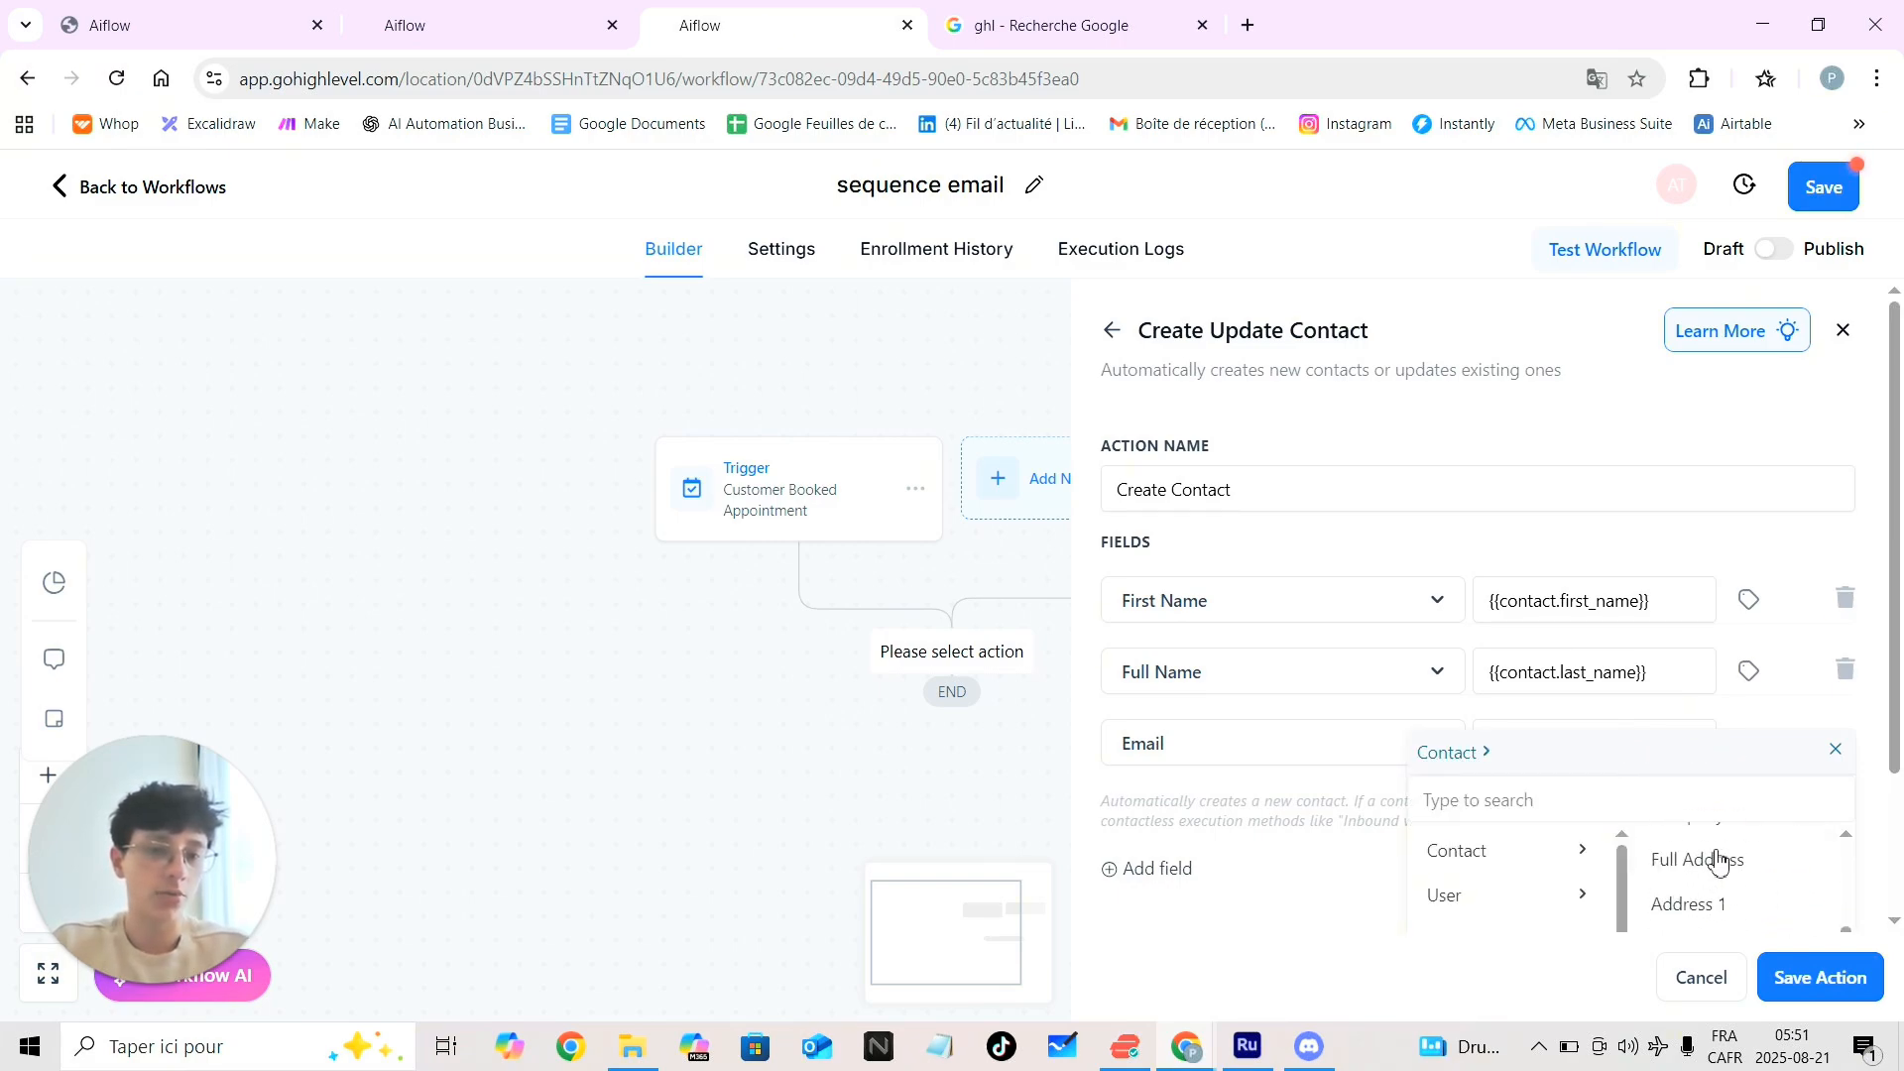
pyautogui.click(1702, 865)
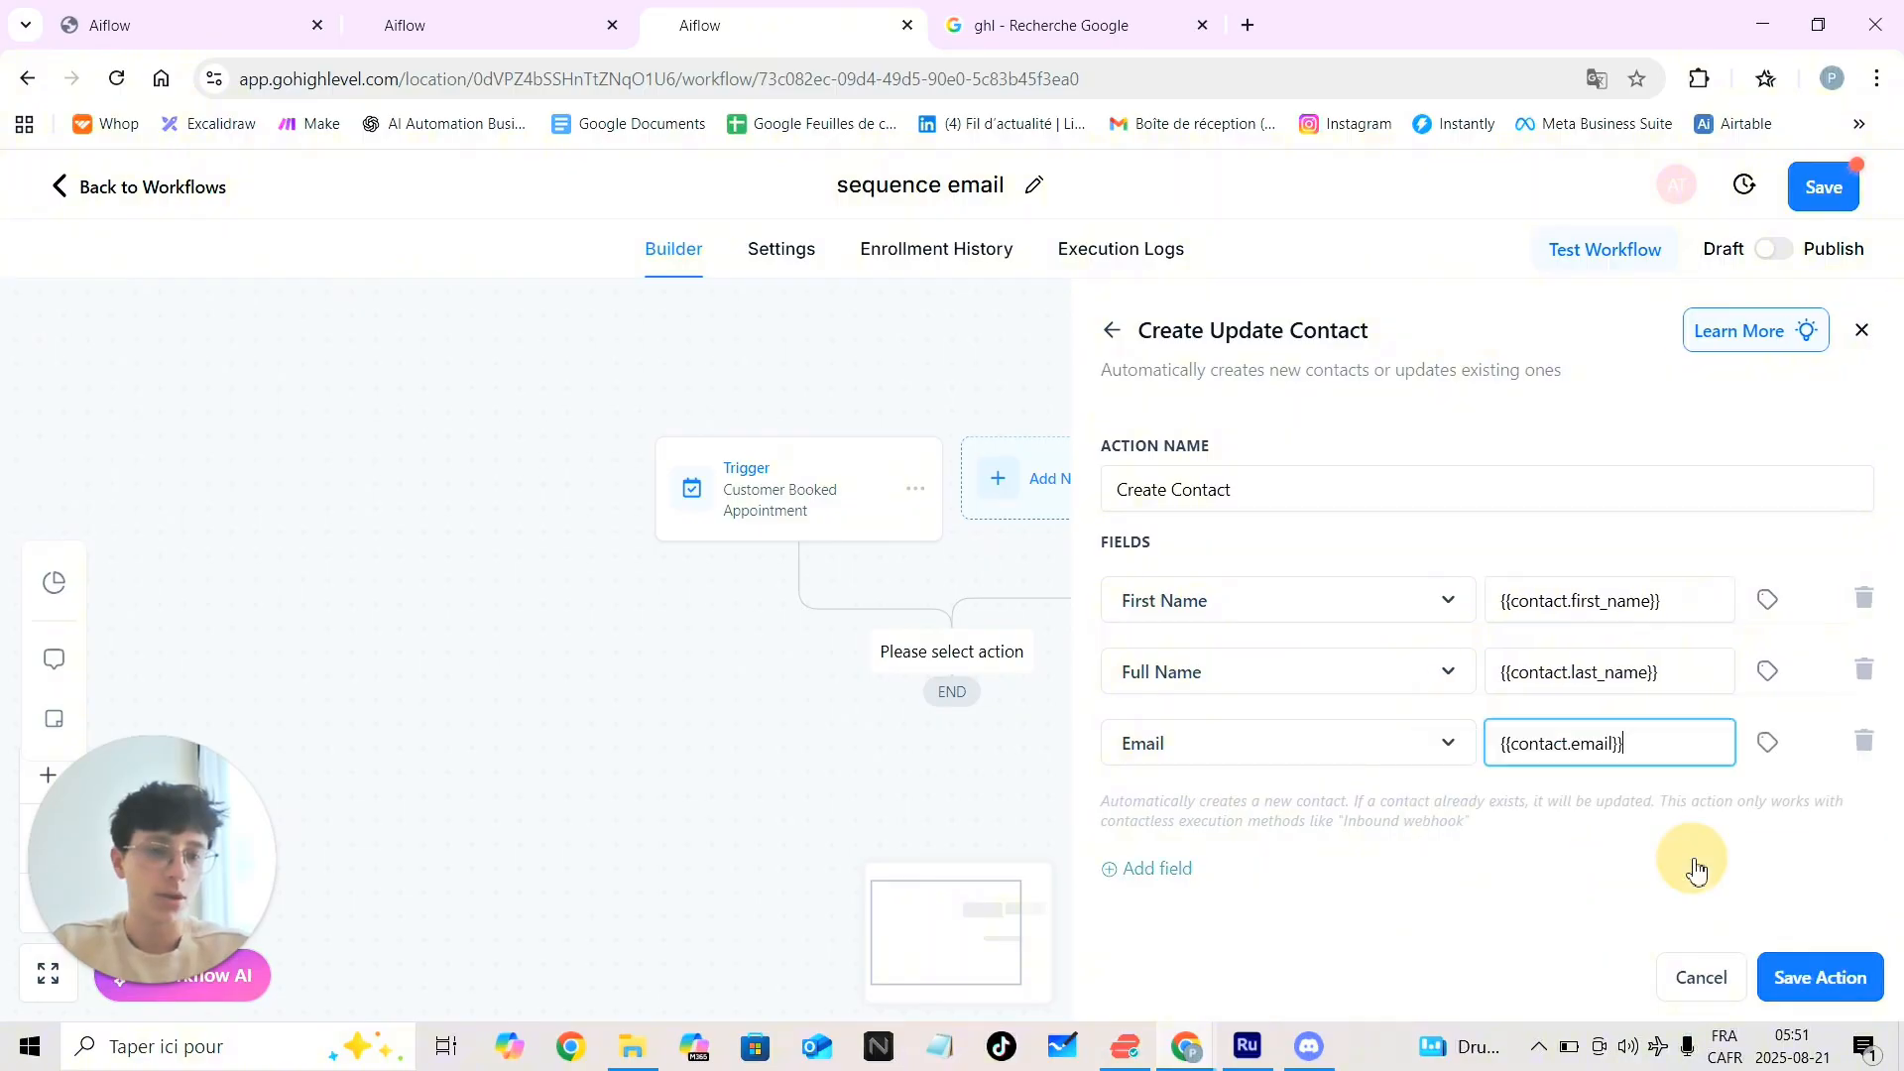
# Add a Phone field filled with the contact's phone number
pyautogui.click(1141, 873)
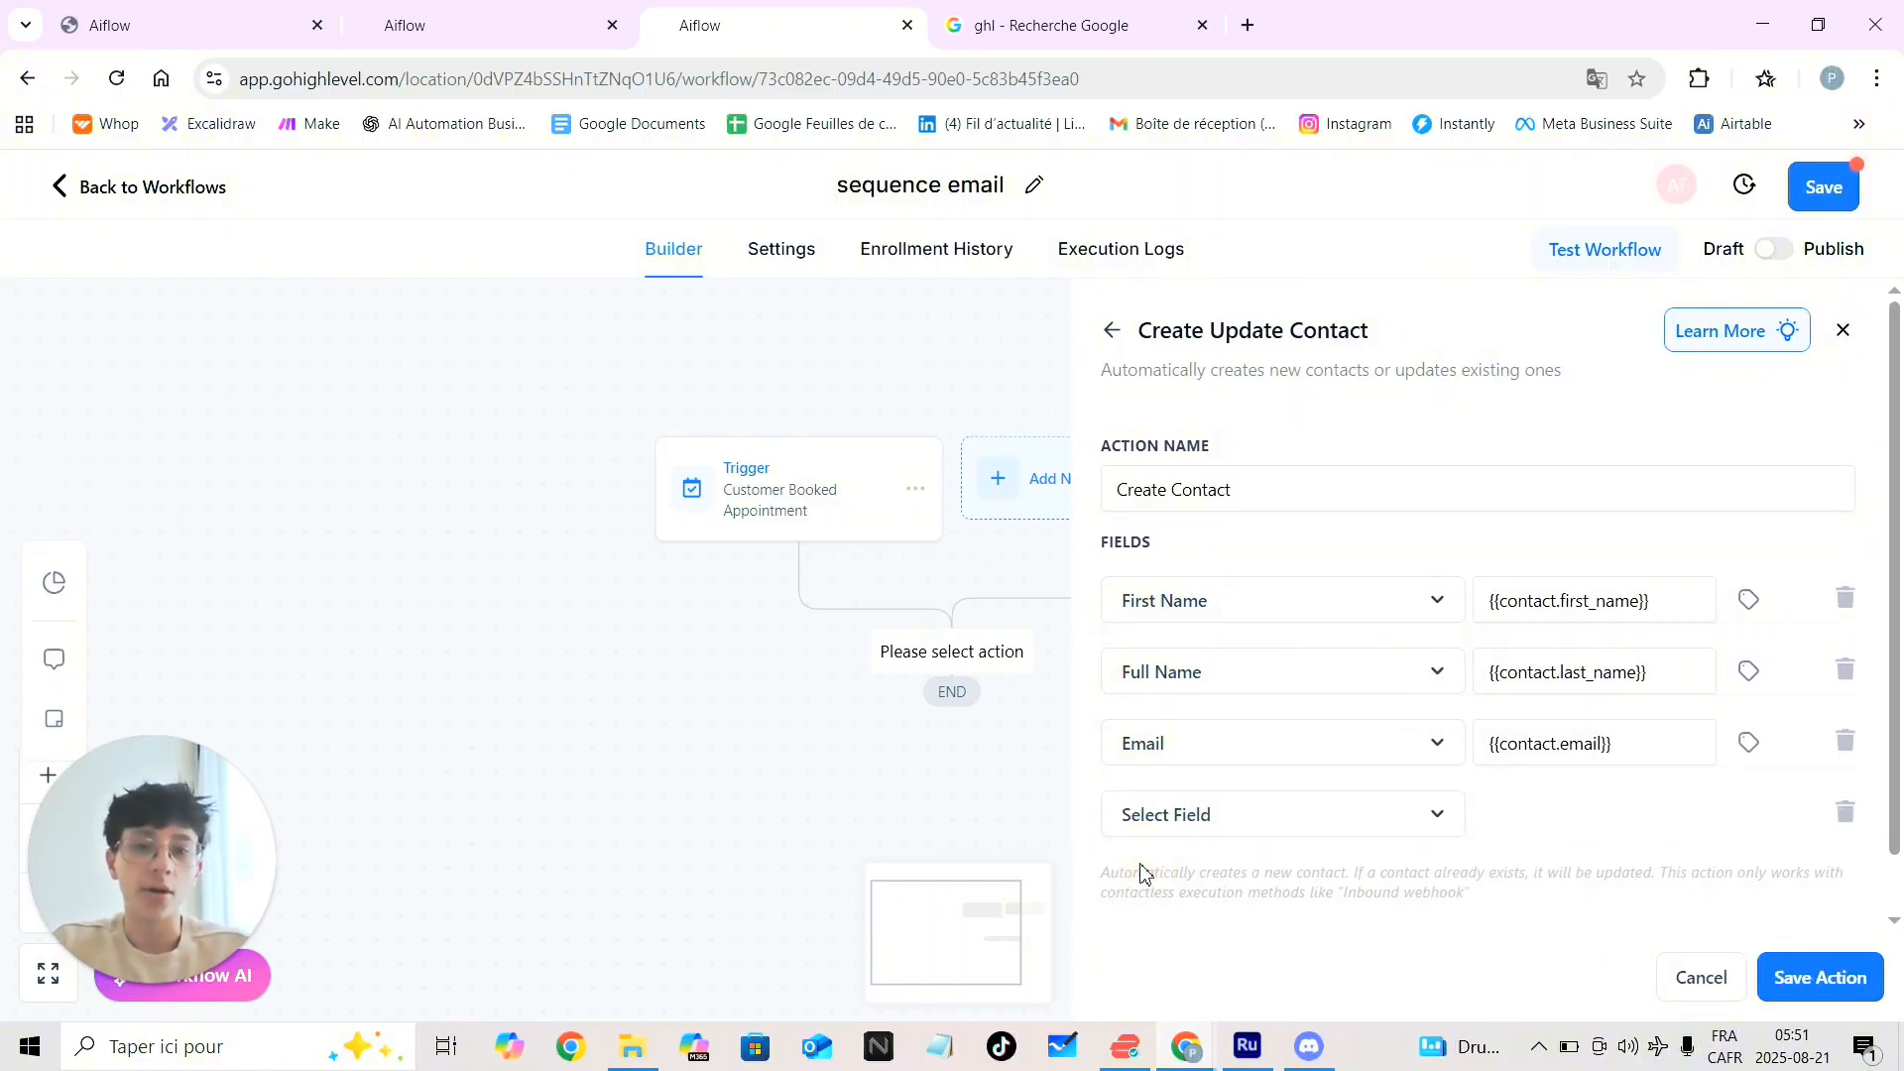
pyautogui.click(1264, 838)
pyautogui.scroll(-8, 1263, 842)
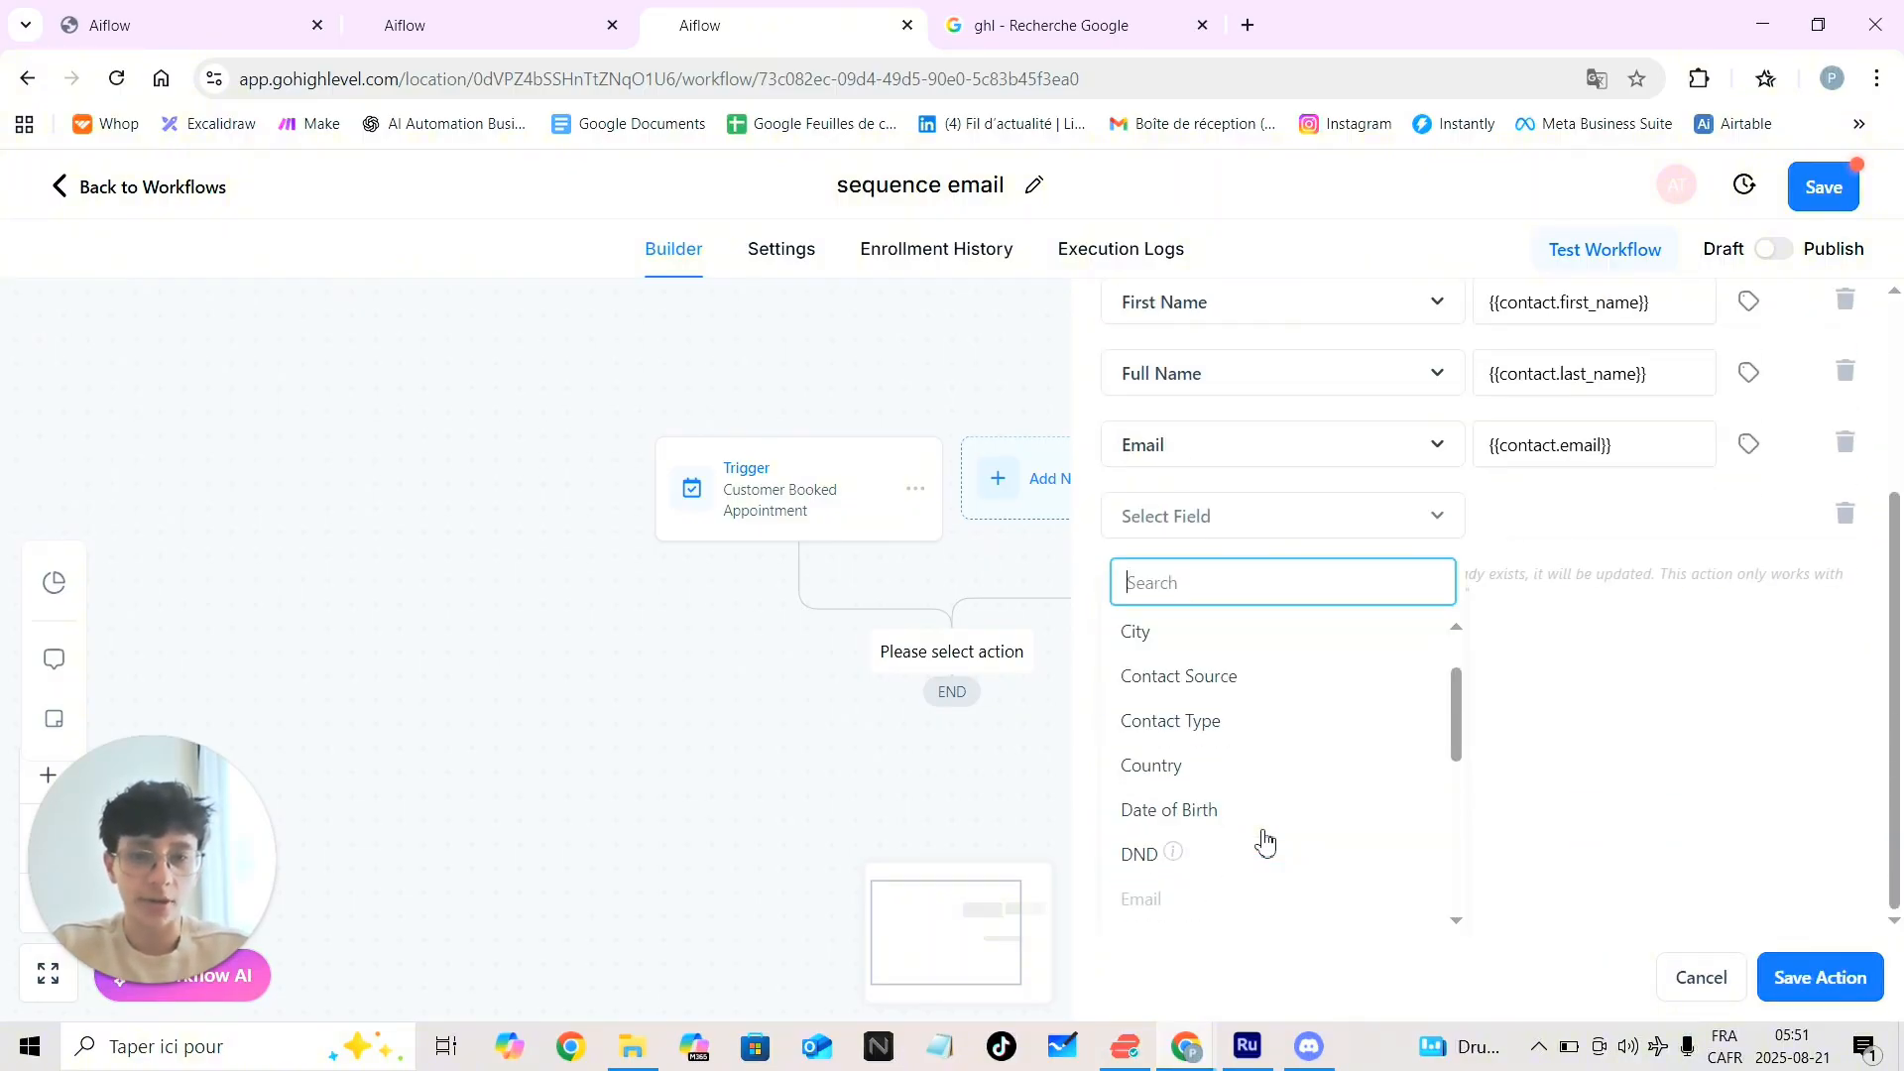
pyautogui.click(1160, 707)
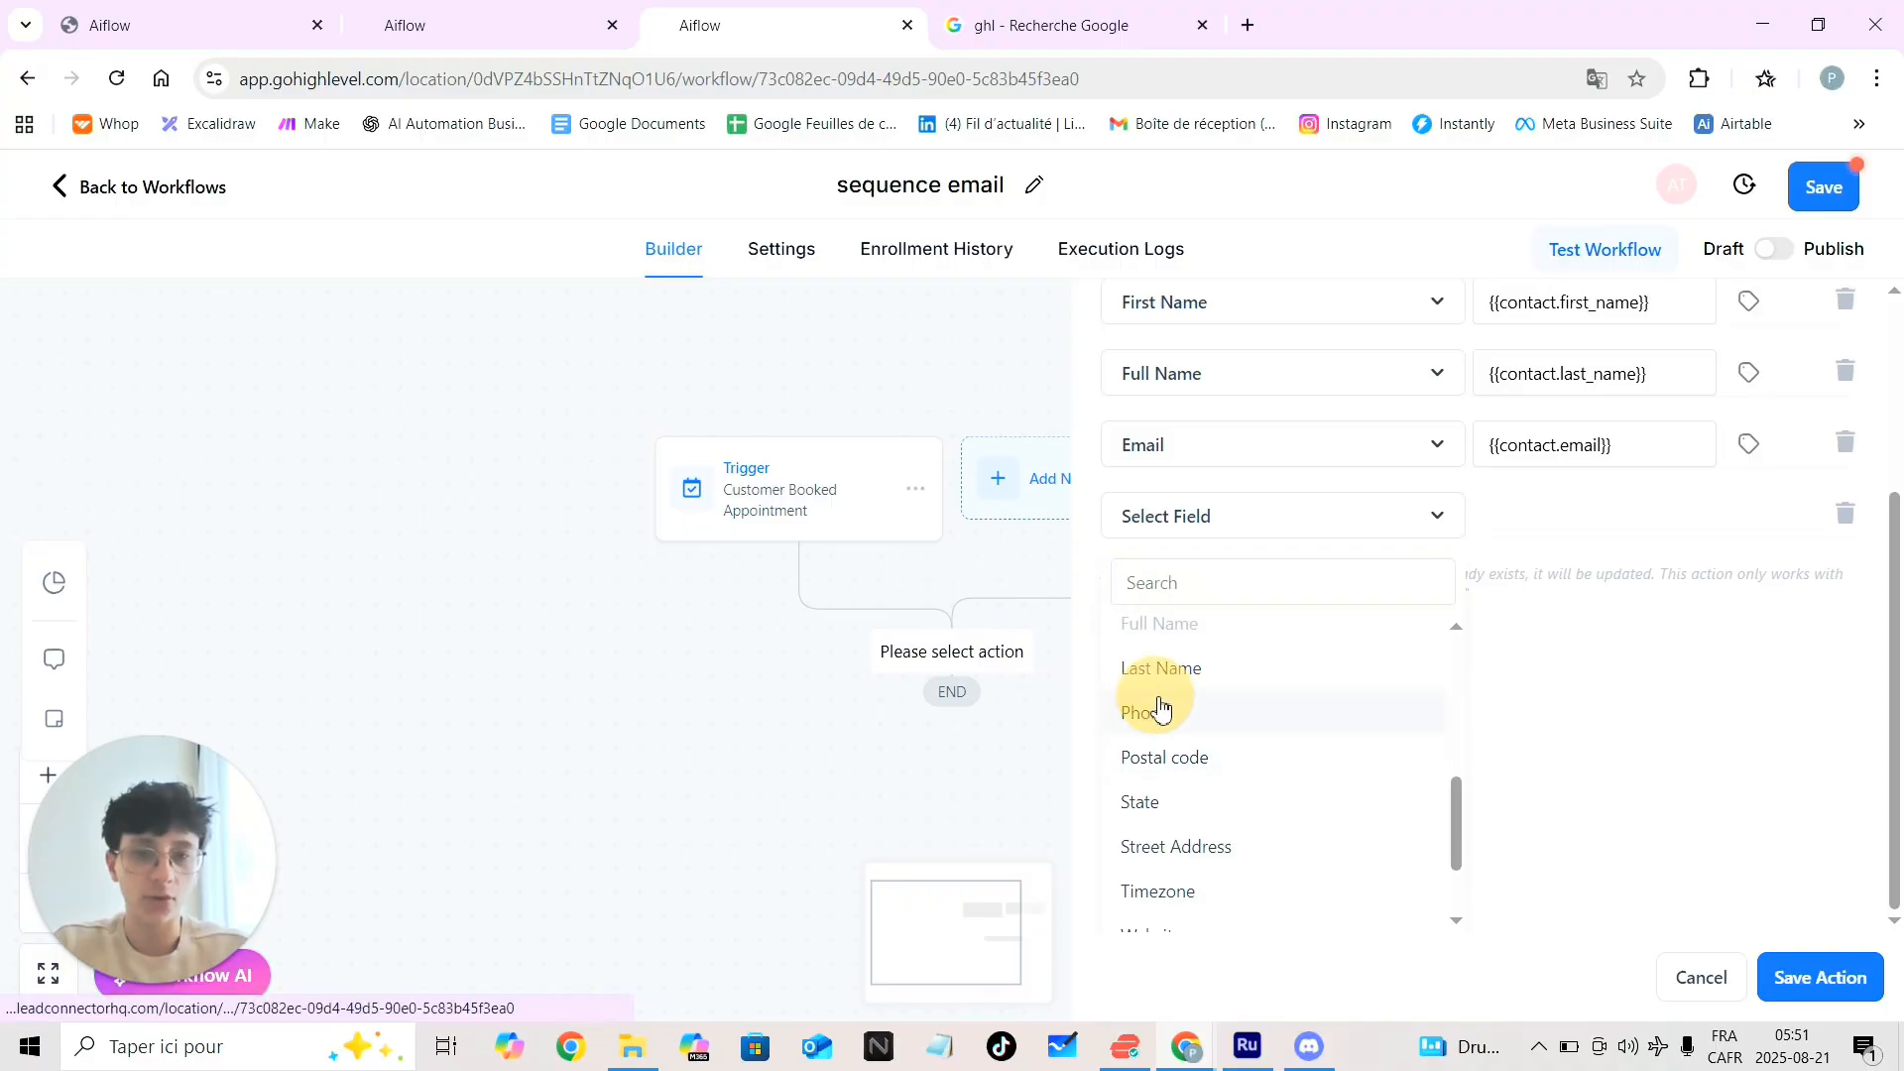
pyautogui.click(1745, 750)
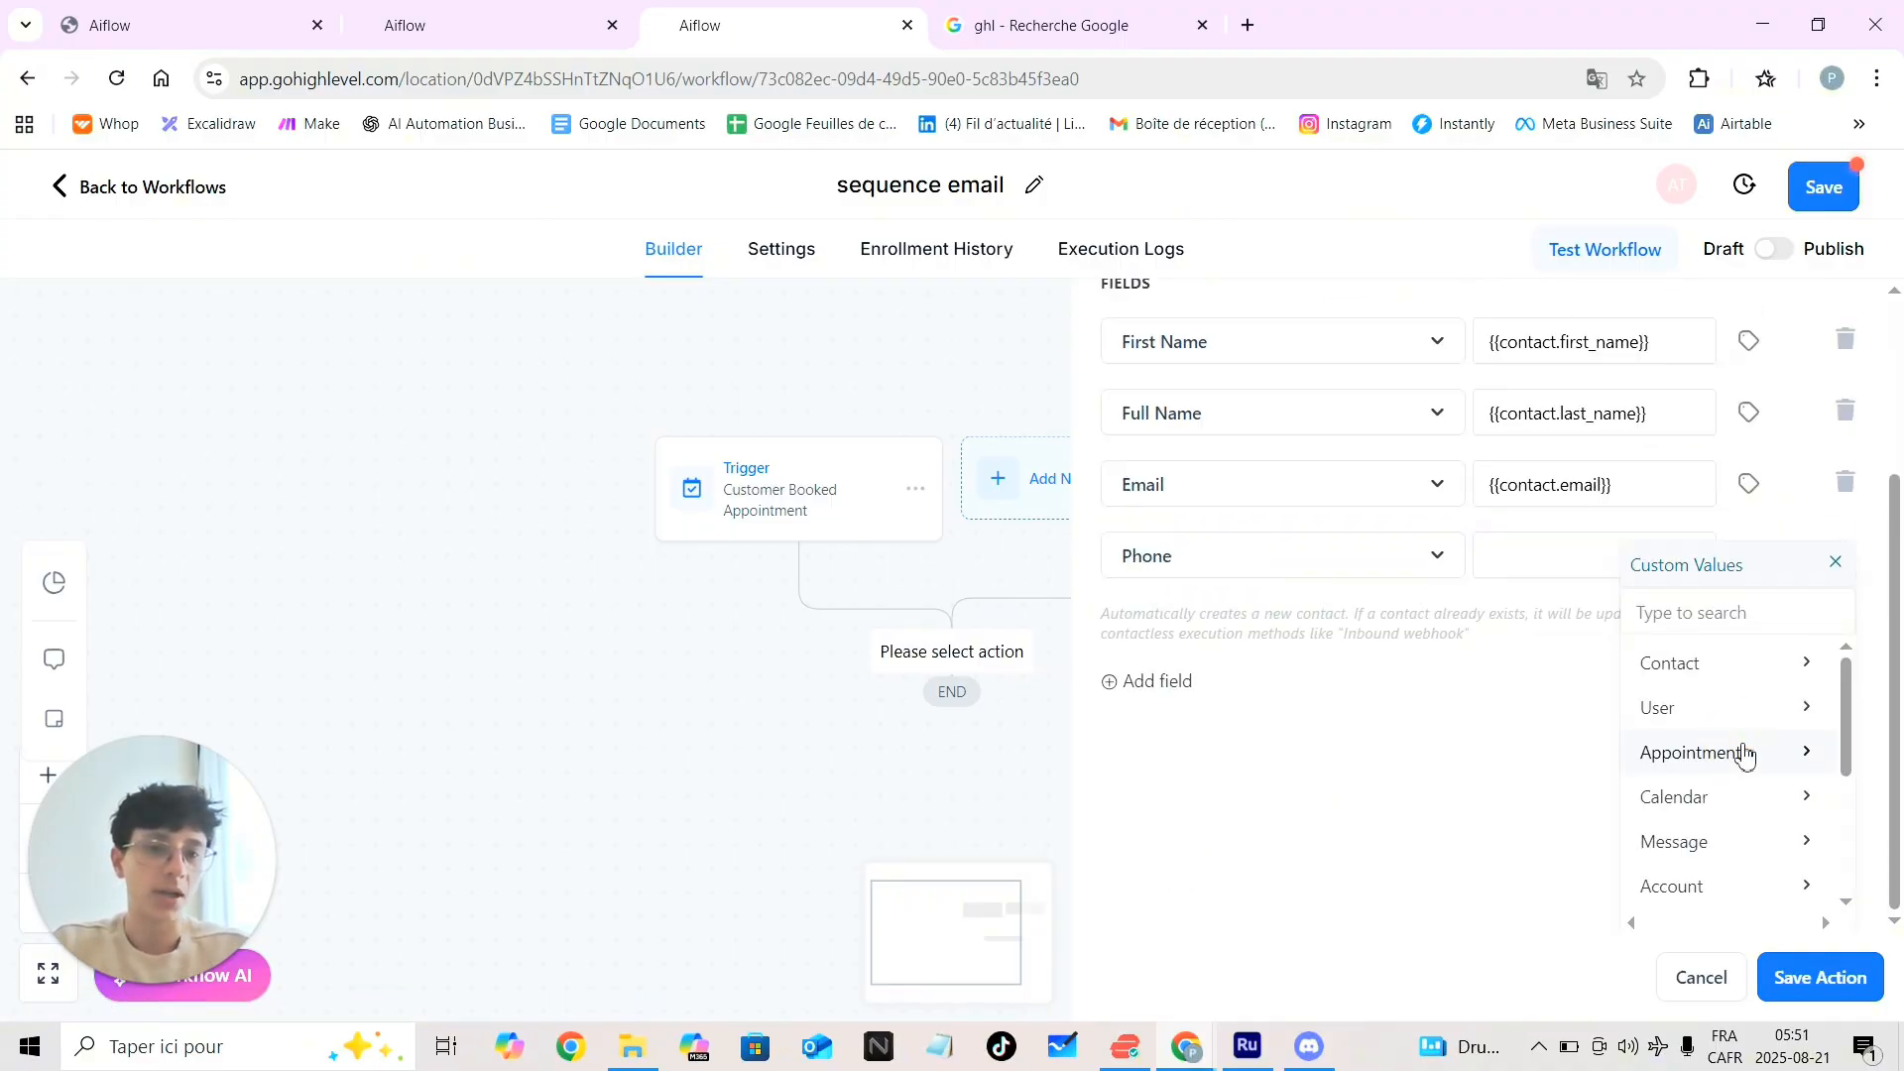
pyautogui.scroll(-1, 1711, 805)
pyautogui.scroll(-2, 1708, 807)
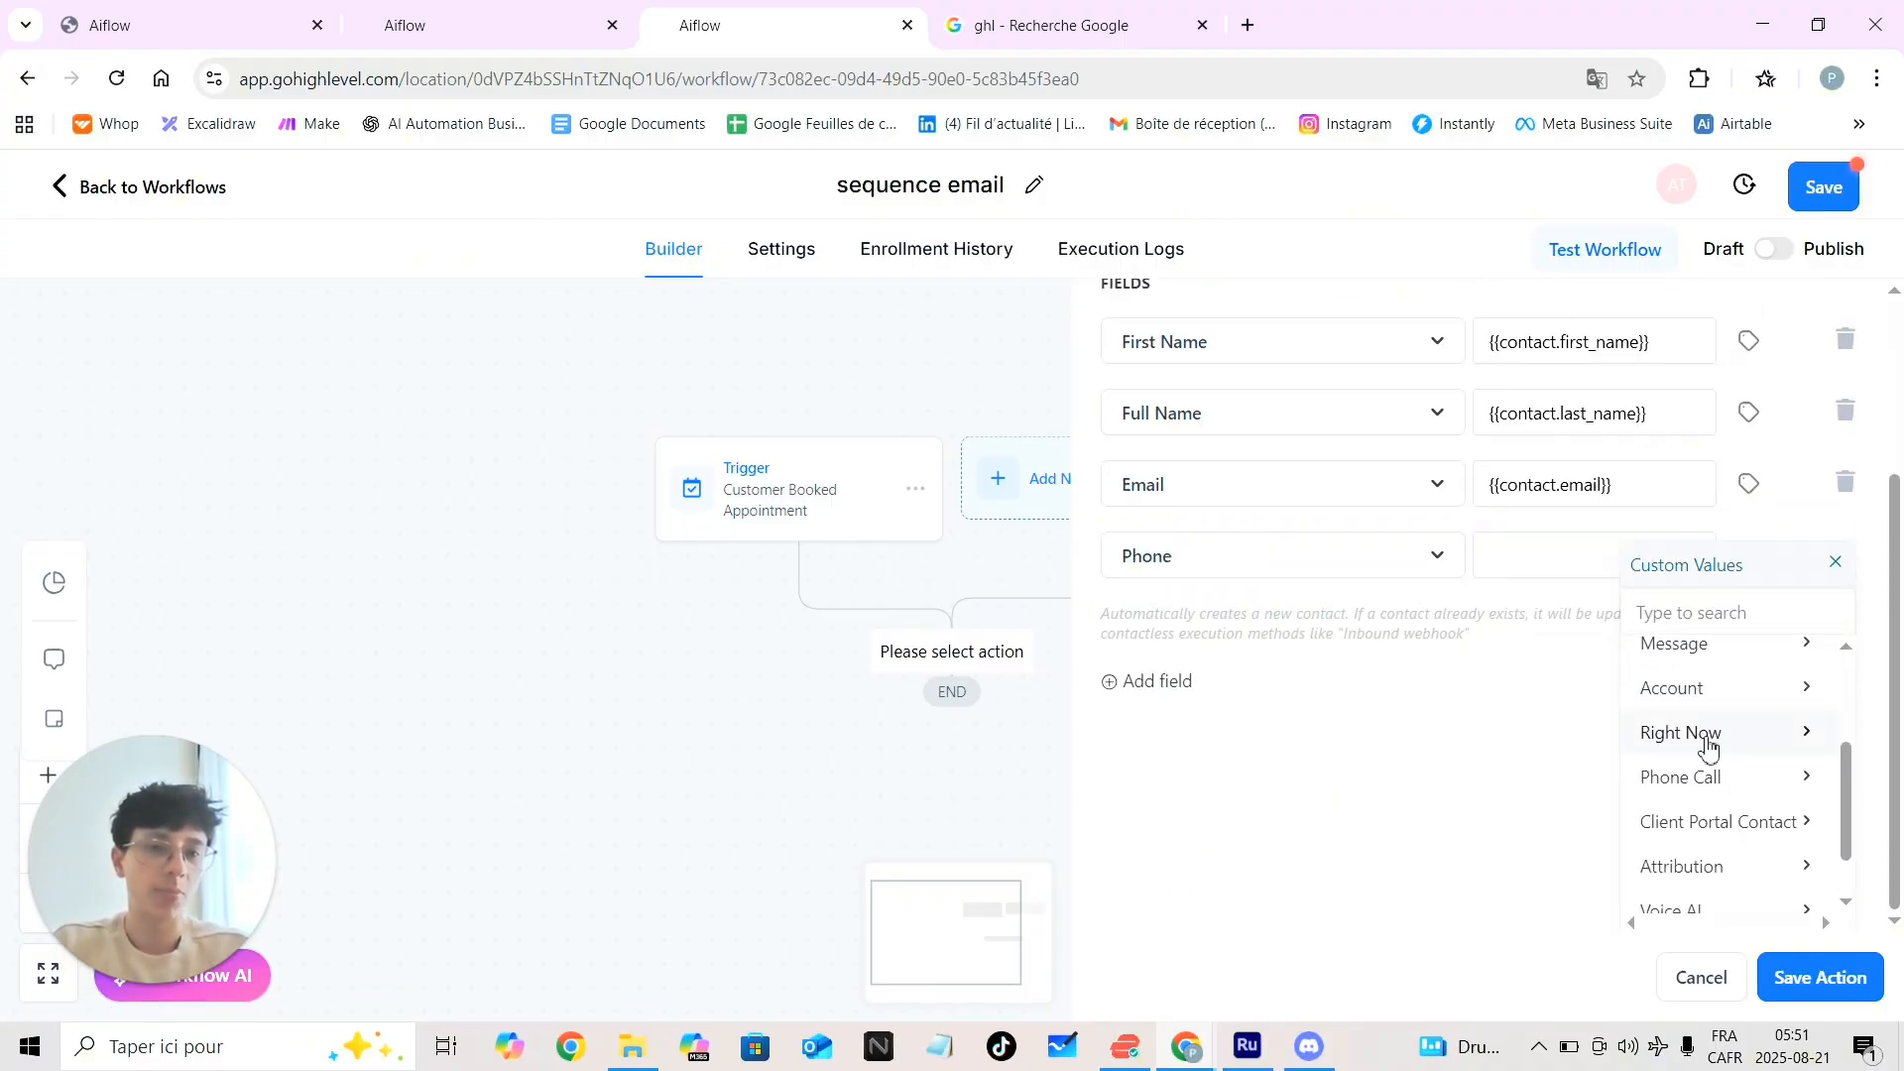
pyautogui.scroll(5, 1736, 763)
pyautogui.click(1777, 682)
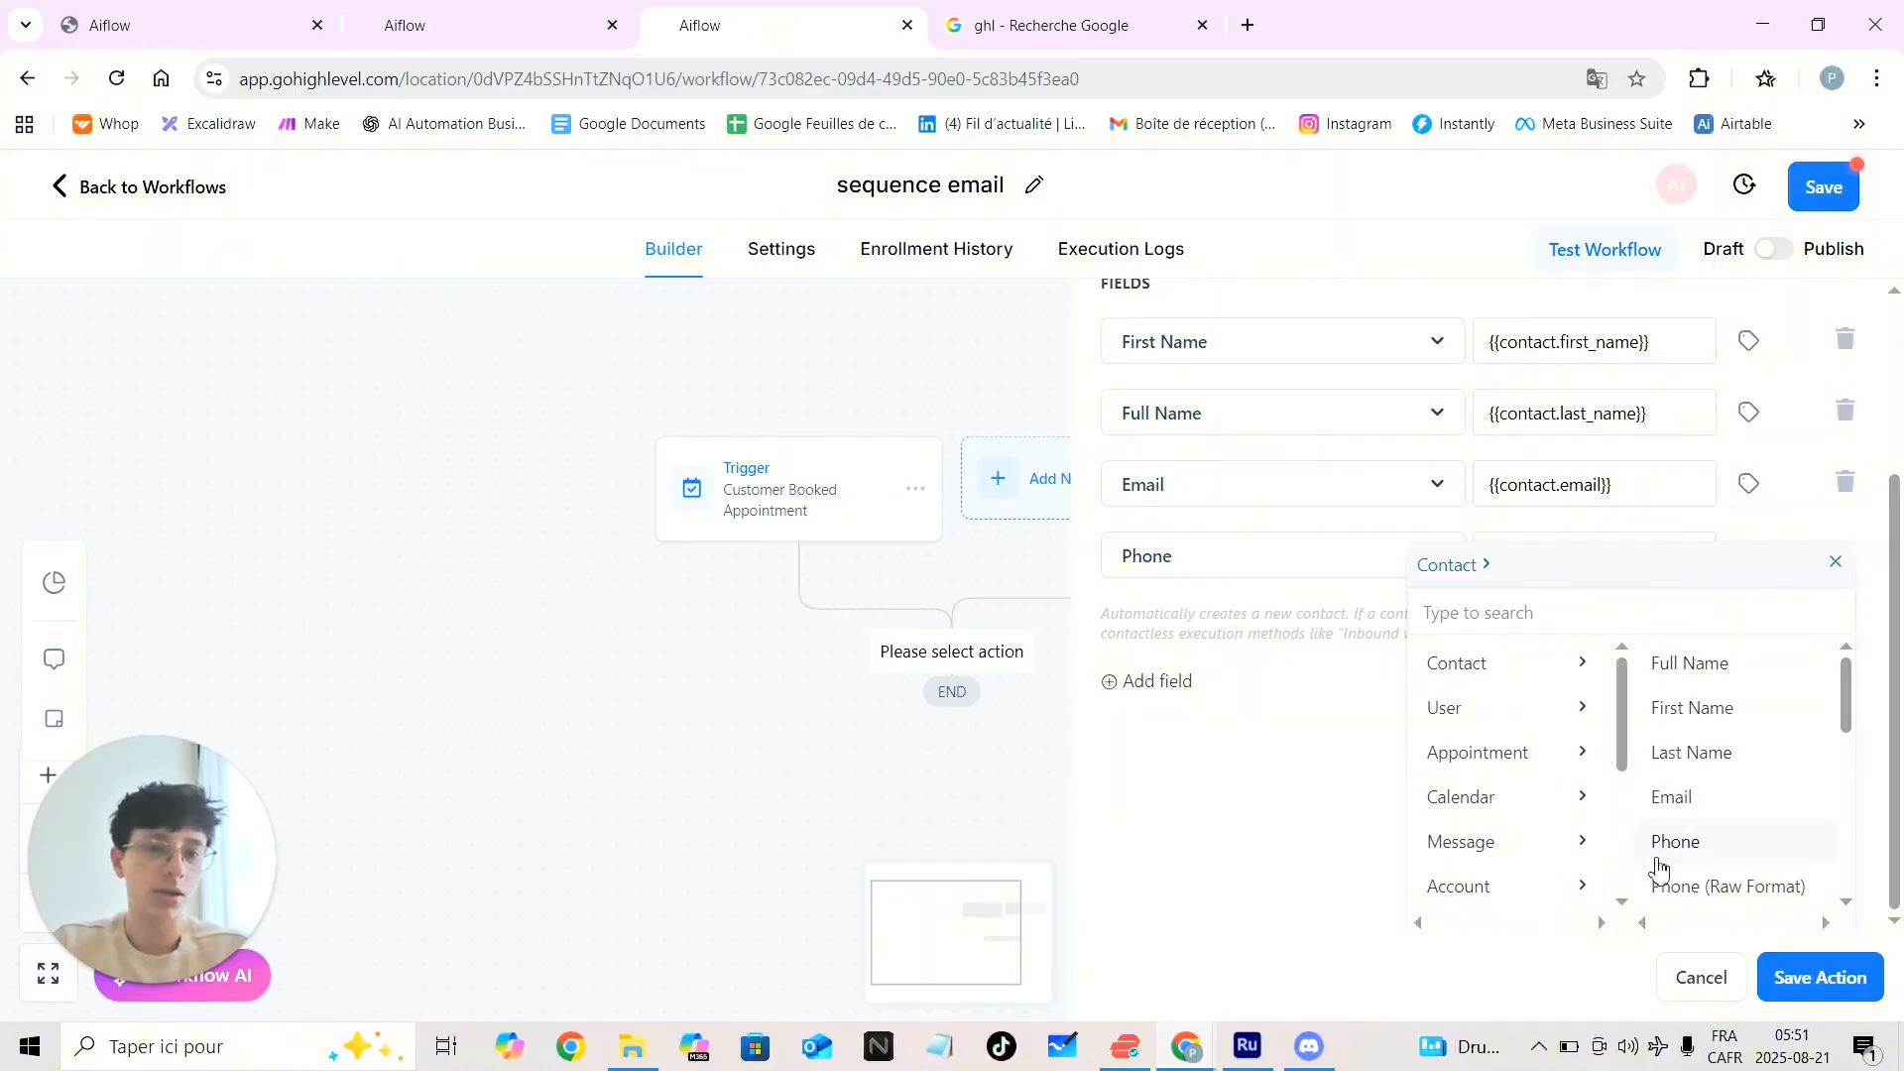
pyautogui.click(1661, 848)
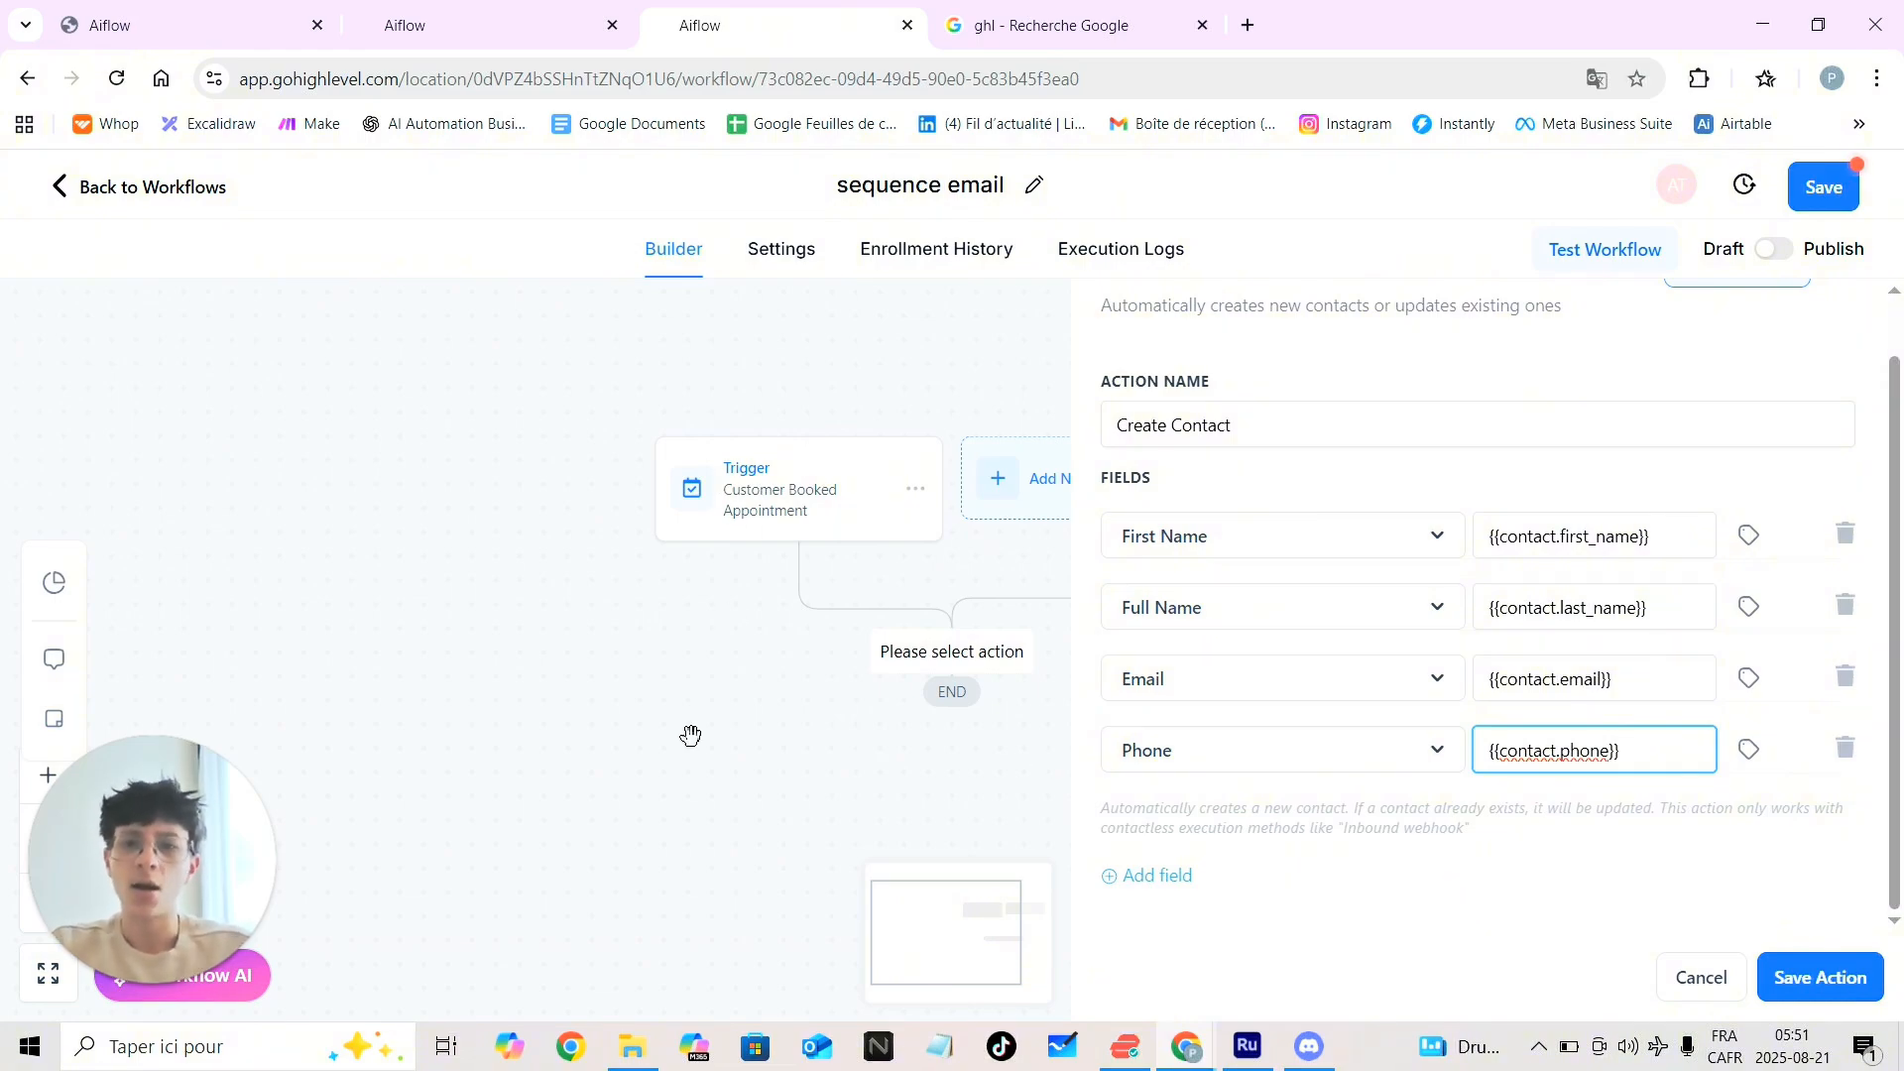
# Save the Create Contact step and add a Create Or Update Opportunity action after it
pyautogui.click(1790, 992)
pyautogui.click(954, 790)
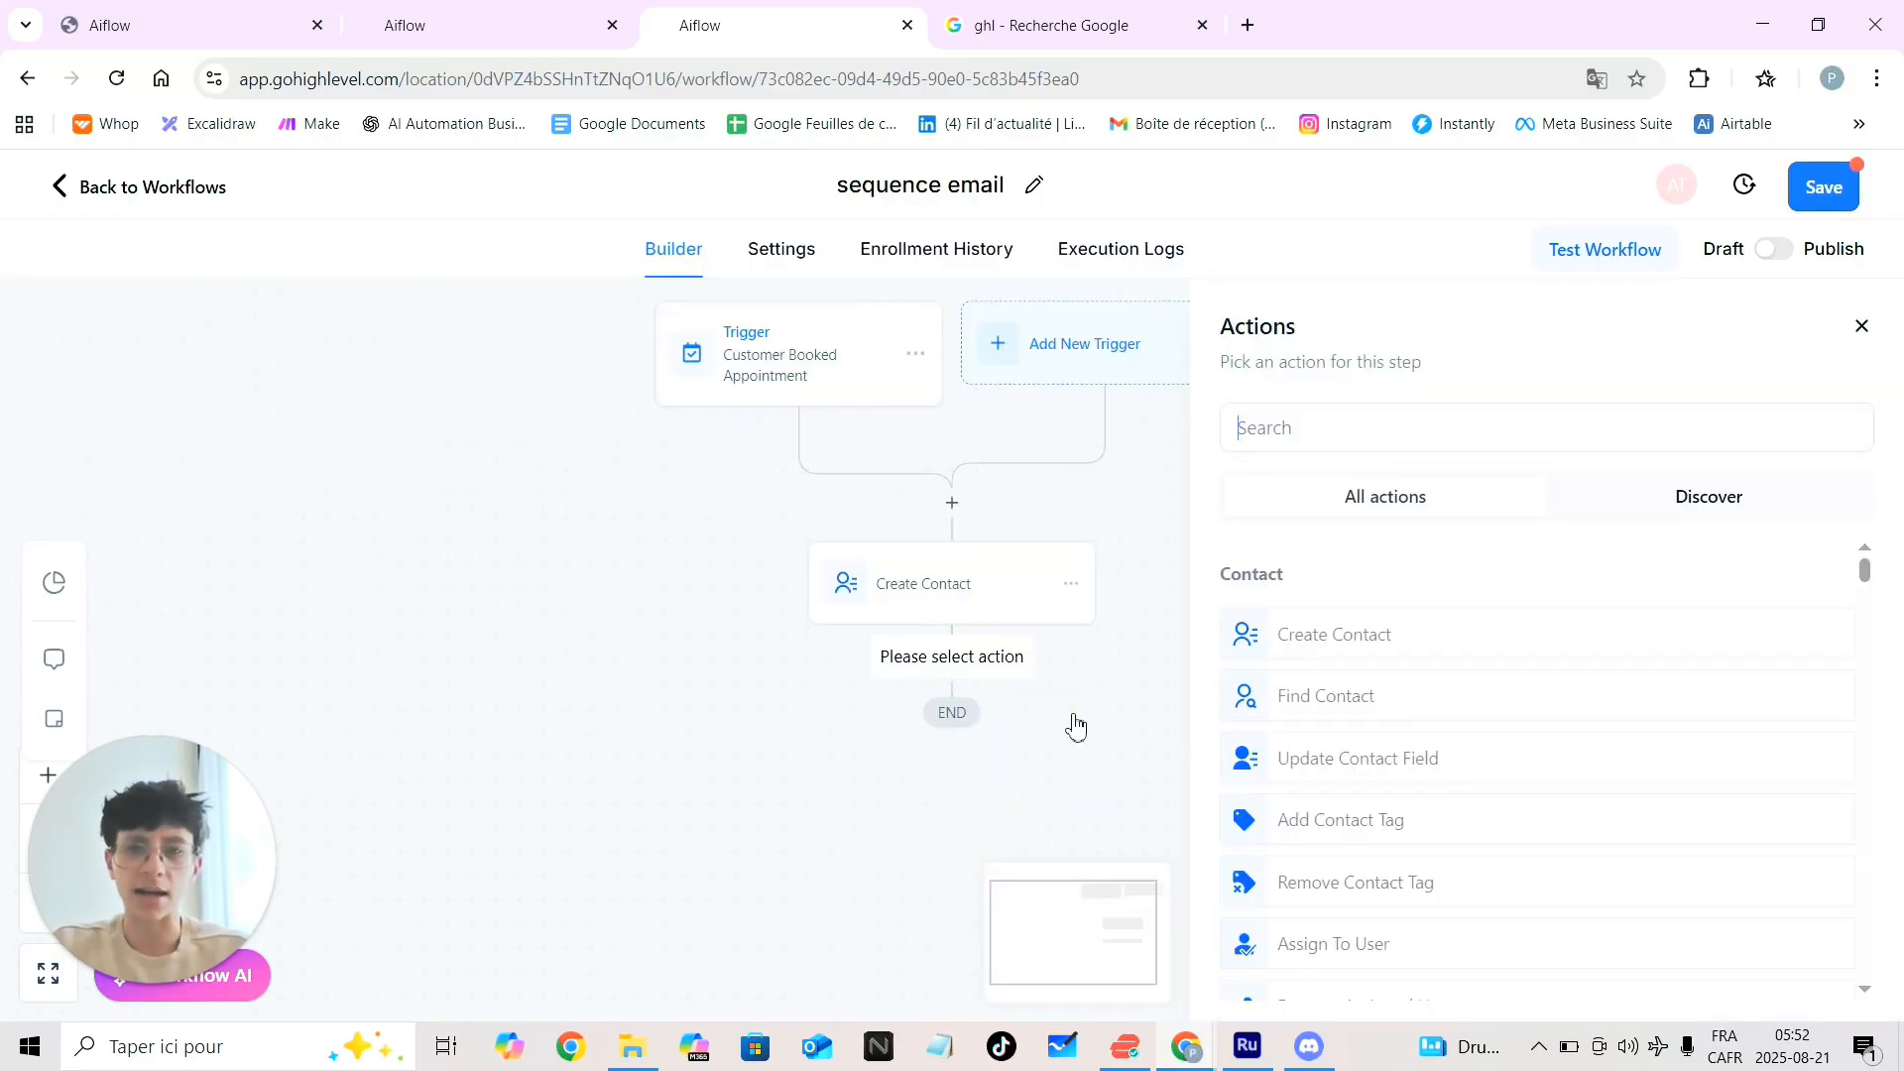
pyautogui.scroll(-1, 1032, 722)
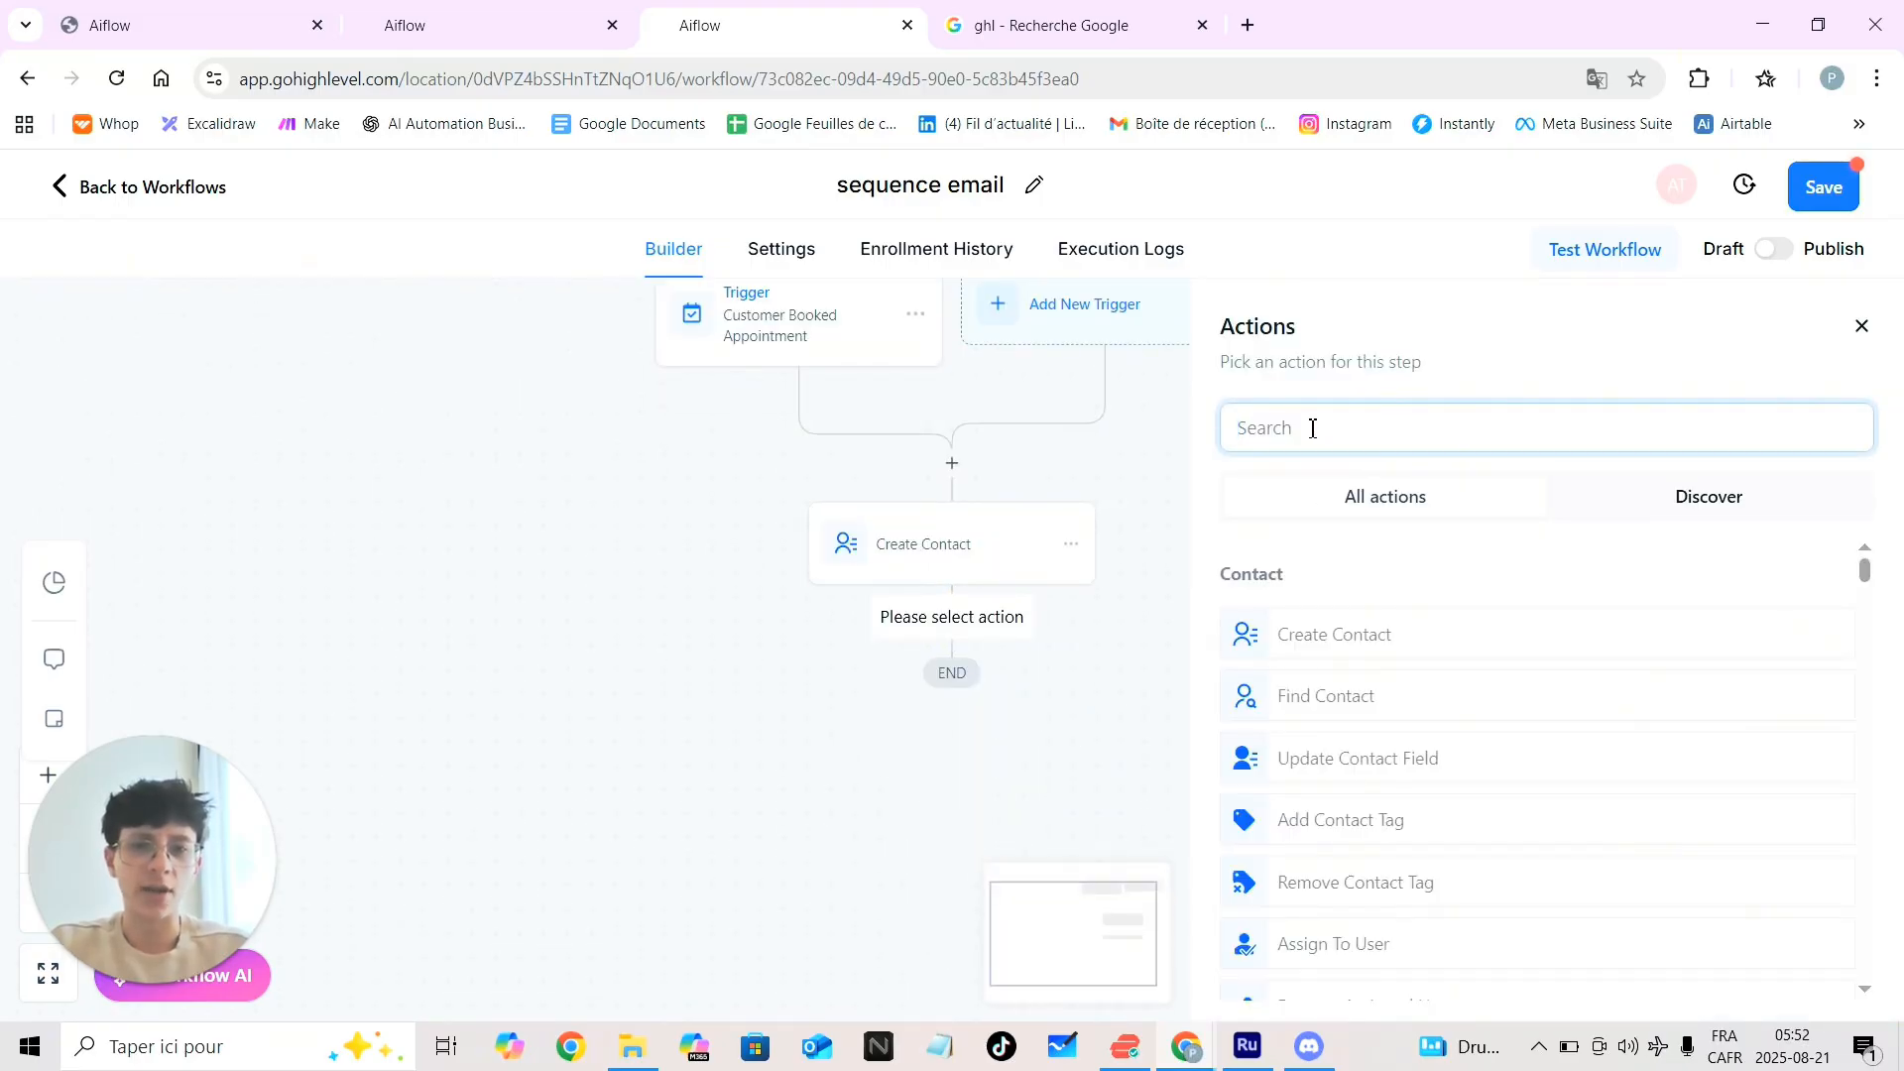
pyautogui.write('cr')
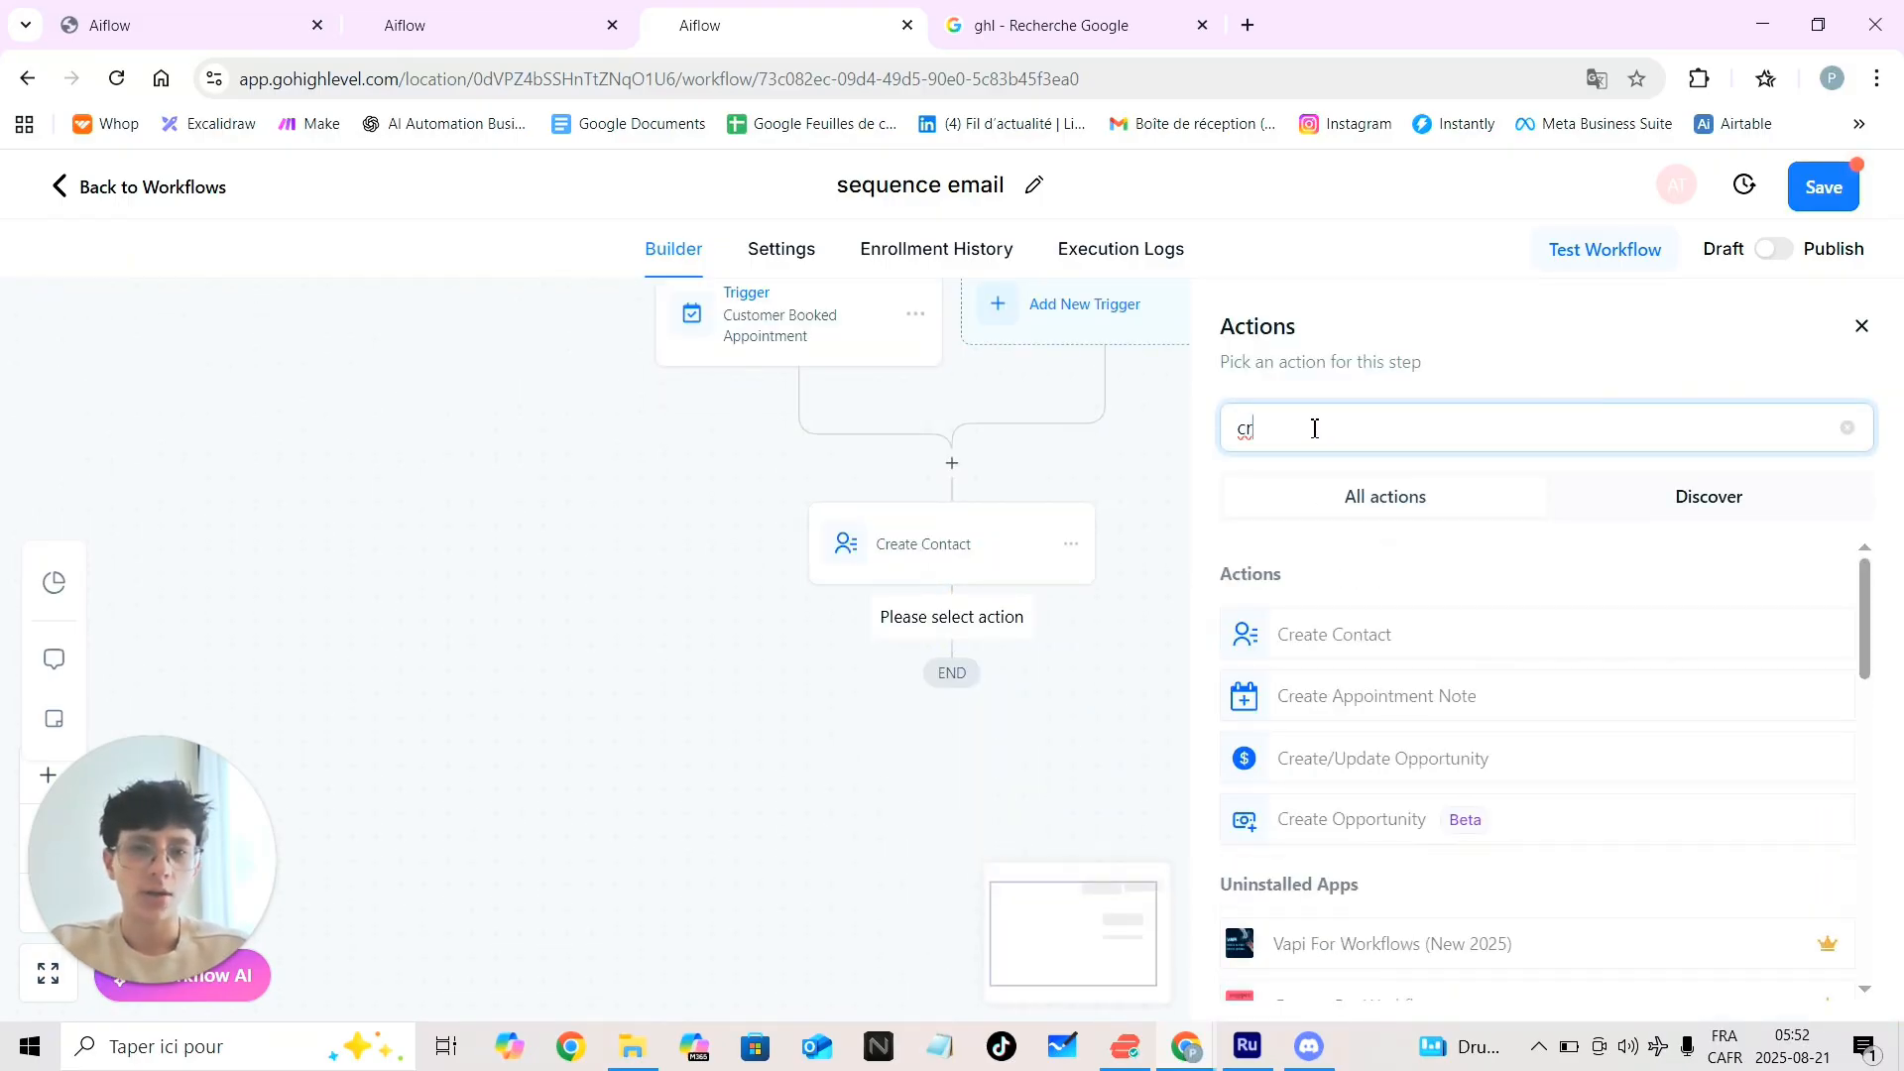
pyautogui.click(1380, 772)
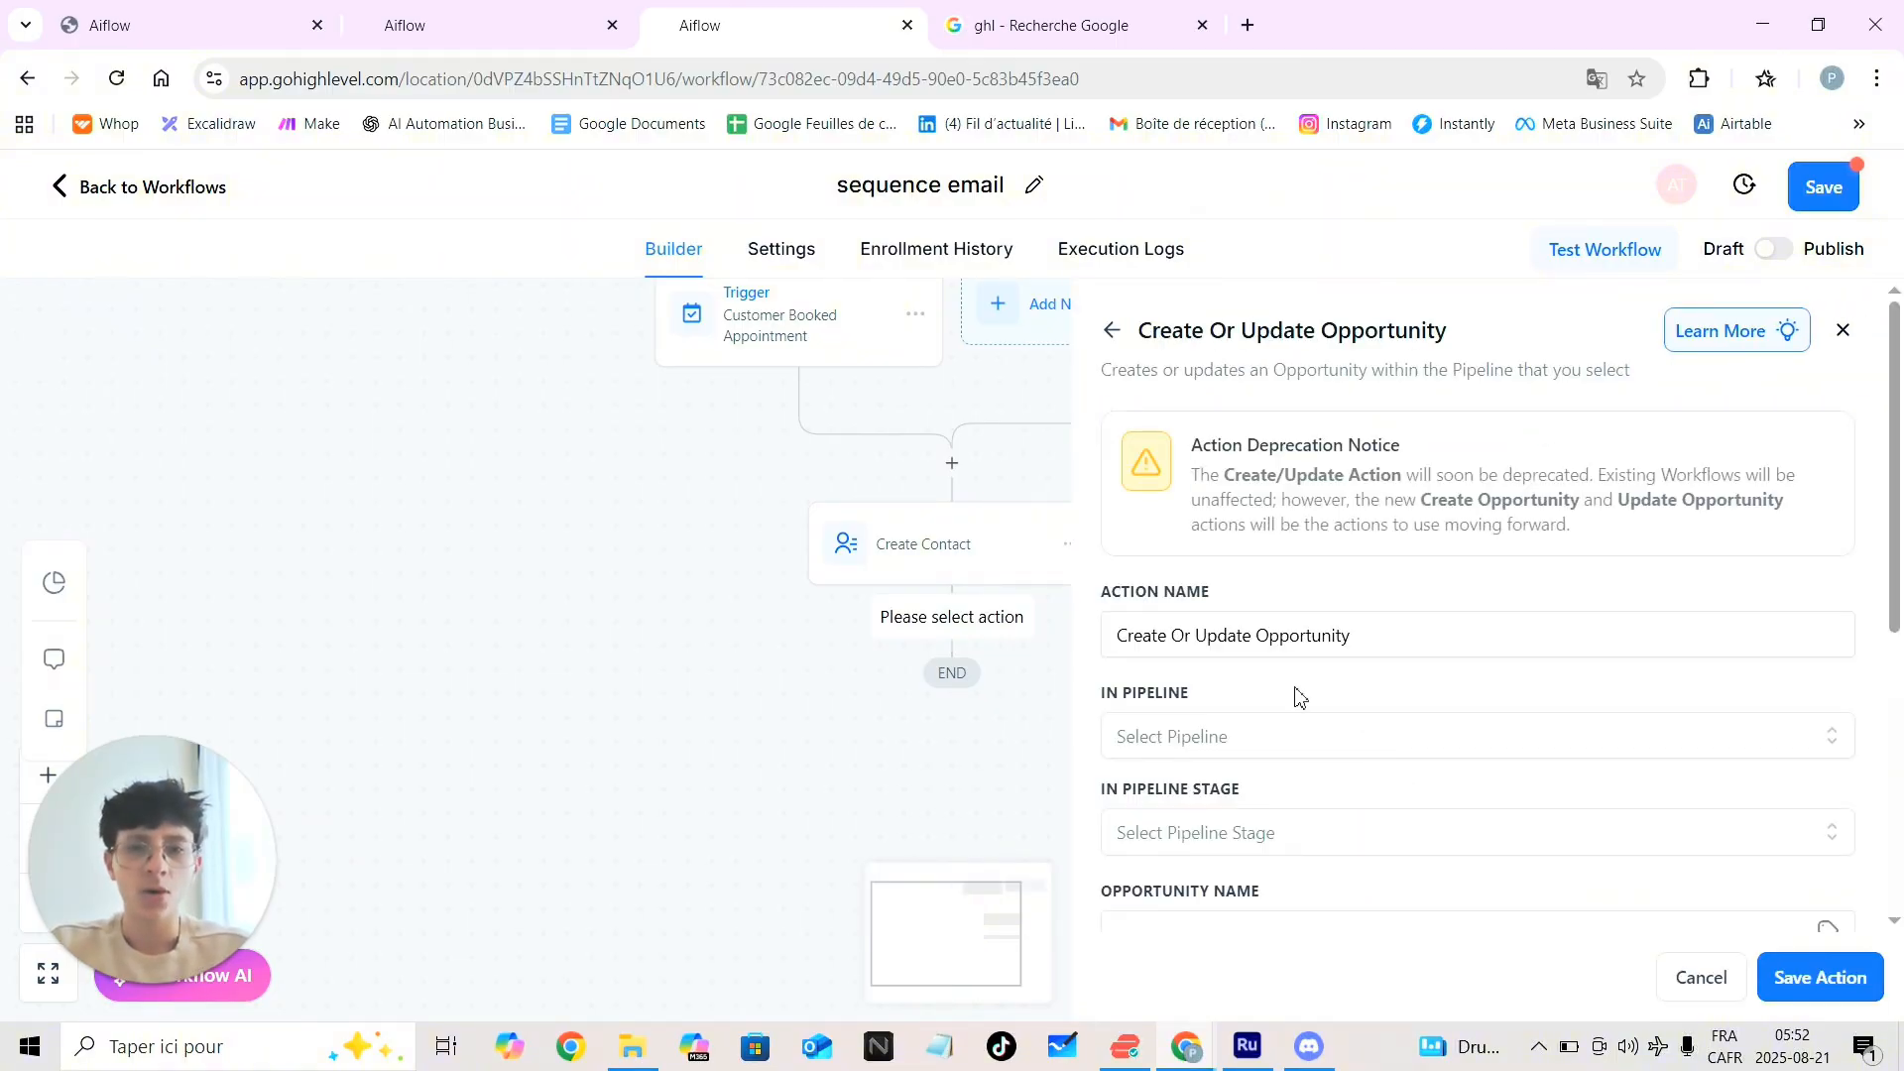
# Set the opportunity's pipeline to Pipeline demo and check its Opportunities board
pyautogui.scroll(-1, 1488, 753)
pyautogui.click(1155, 627)
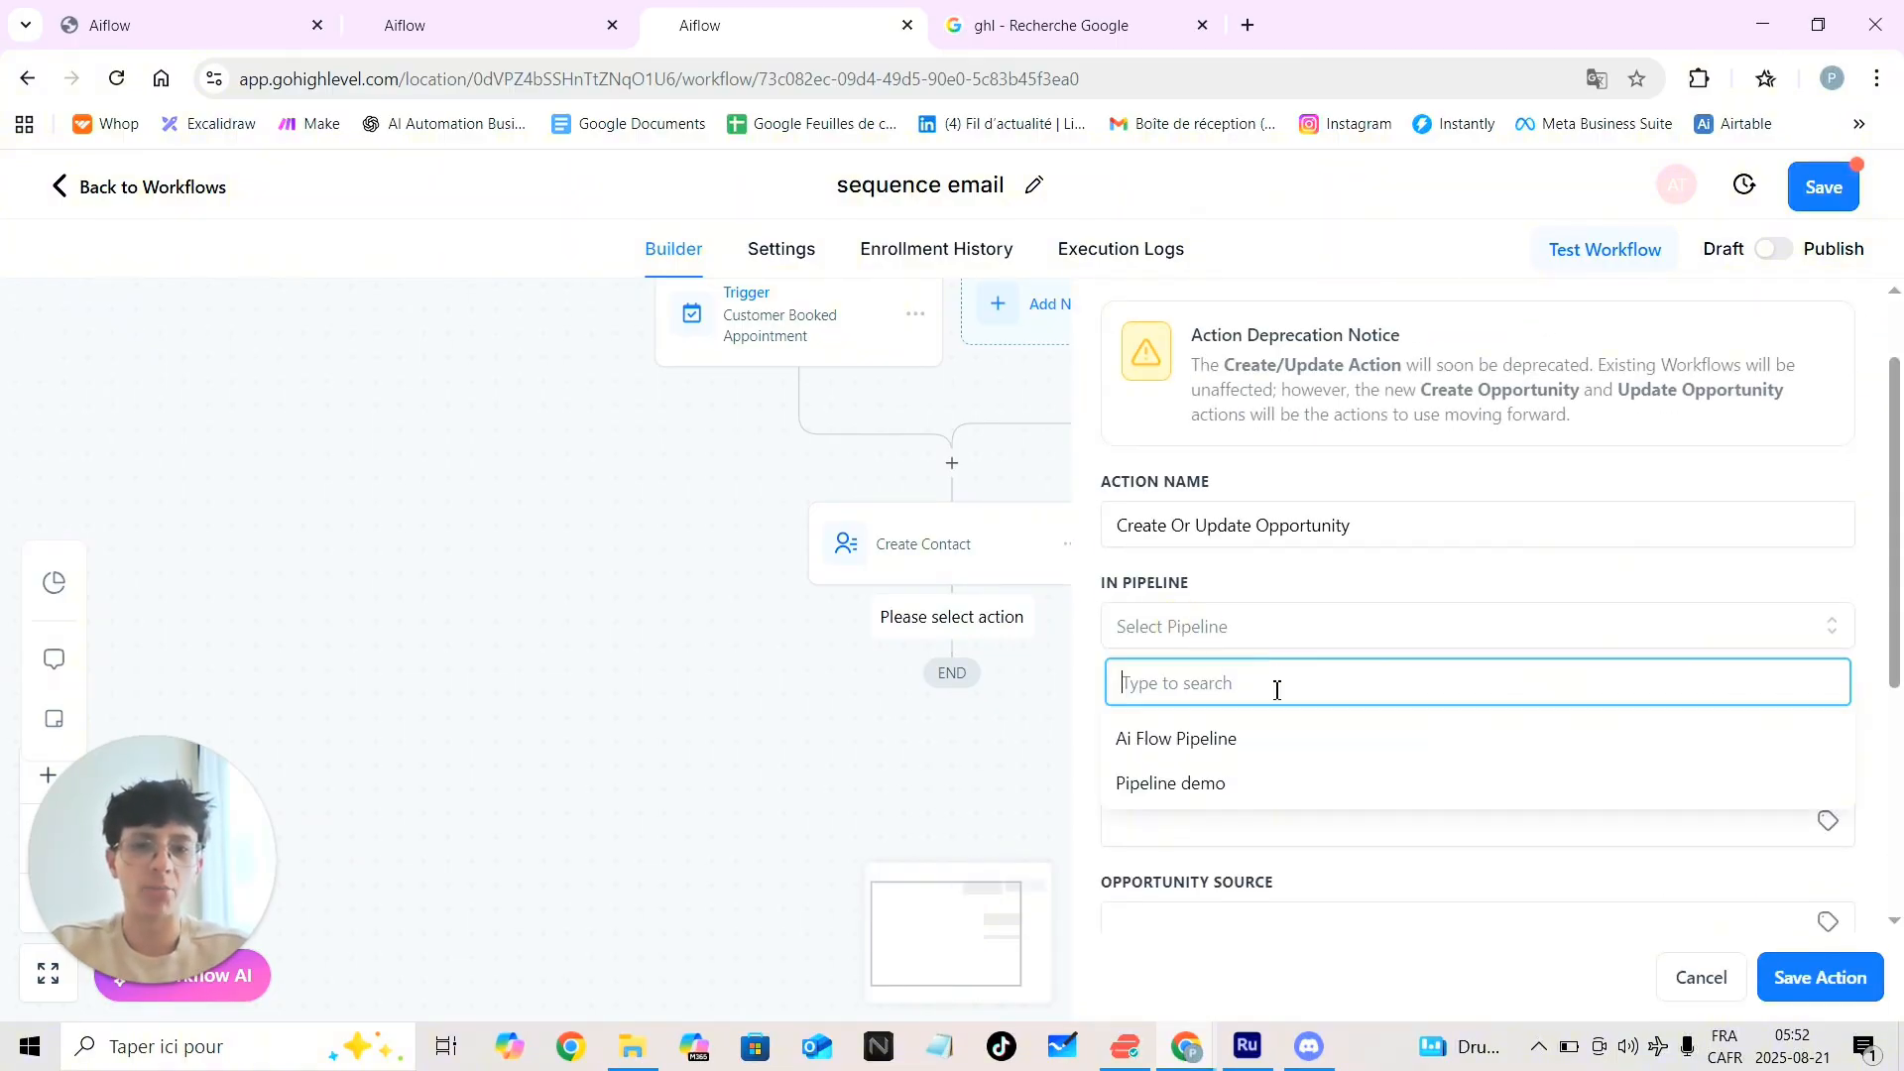
pyautogui.click(1205, 783)
pyautogui.scroll(-1, 1212, 790)
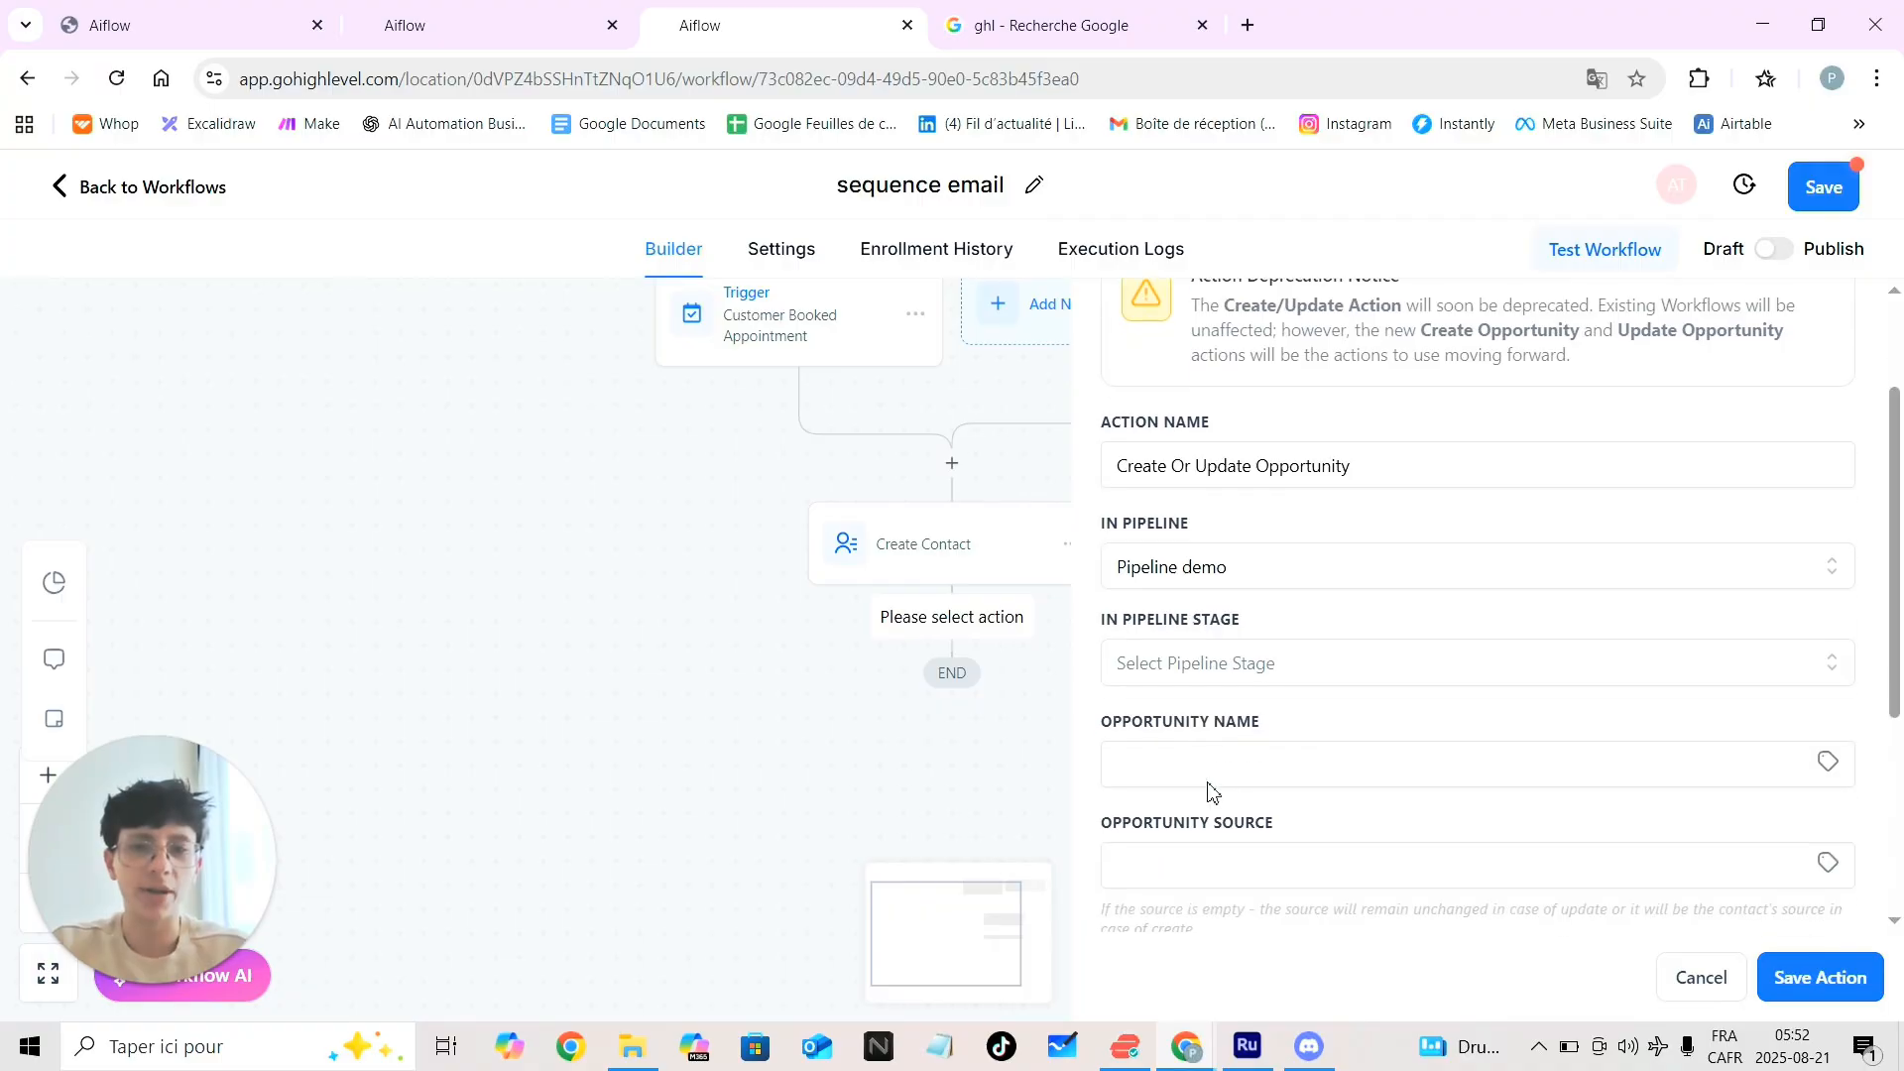
pyautogui.click(1239, 673)
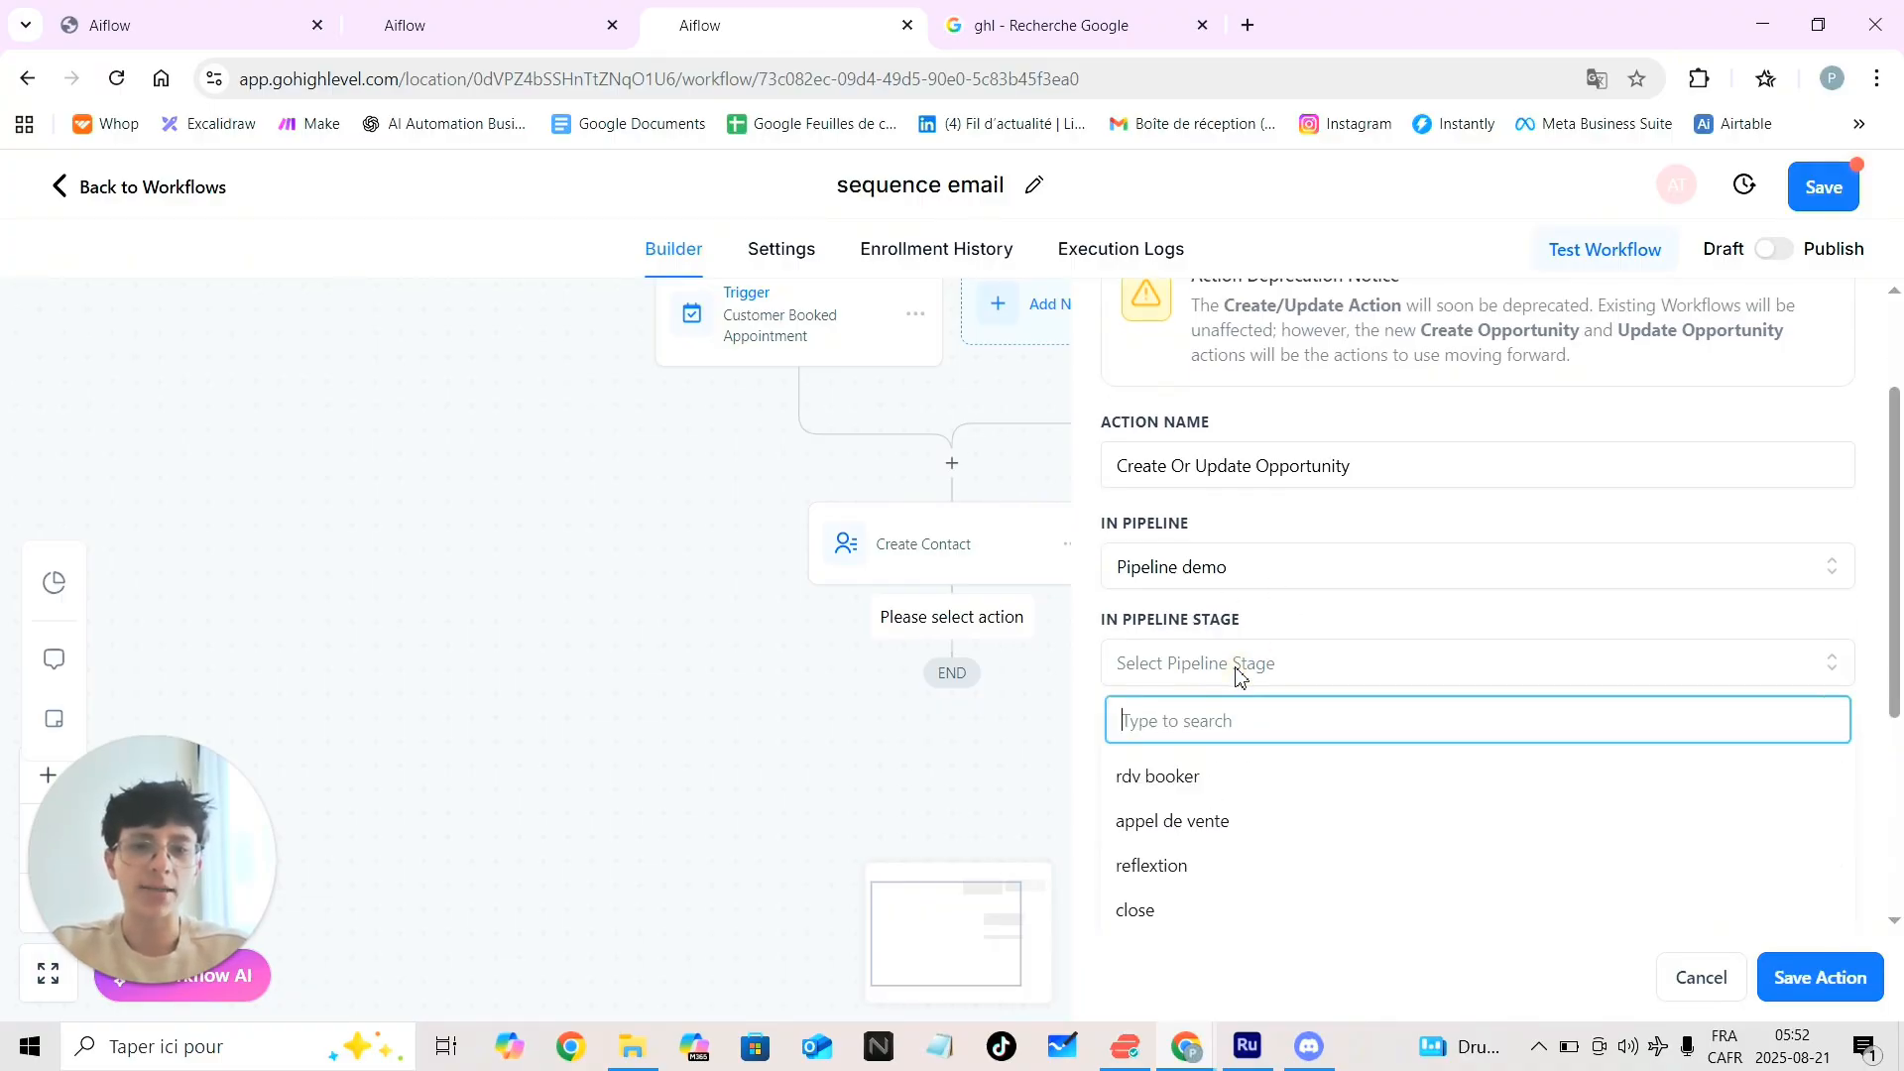
pyautogui.scroll(-2, 1240, 686)
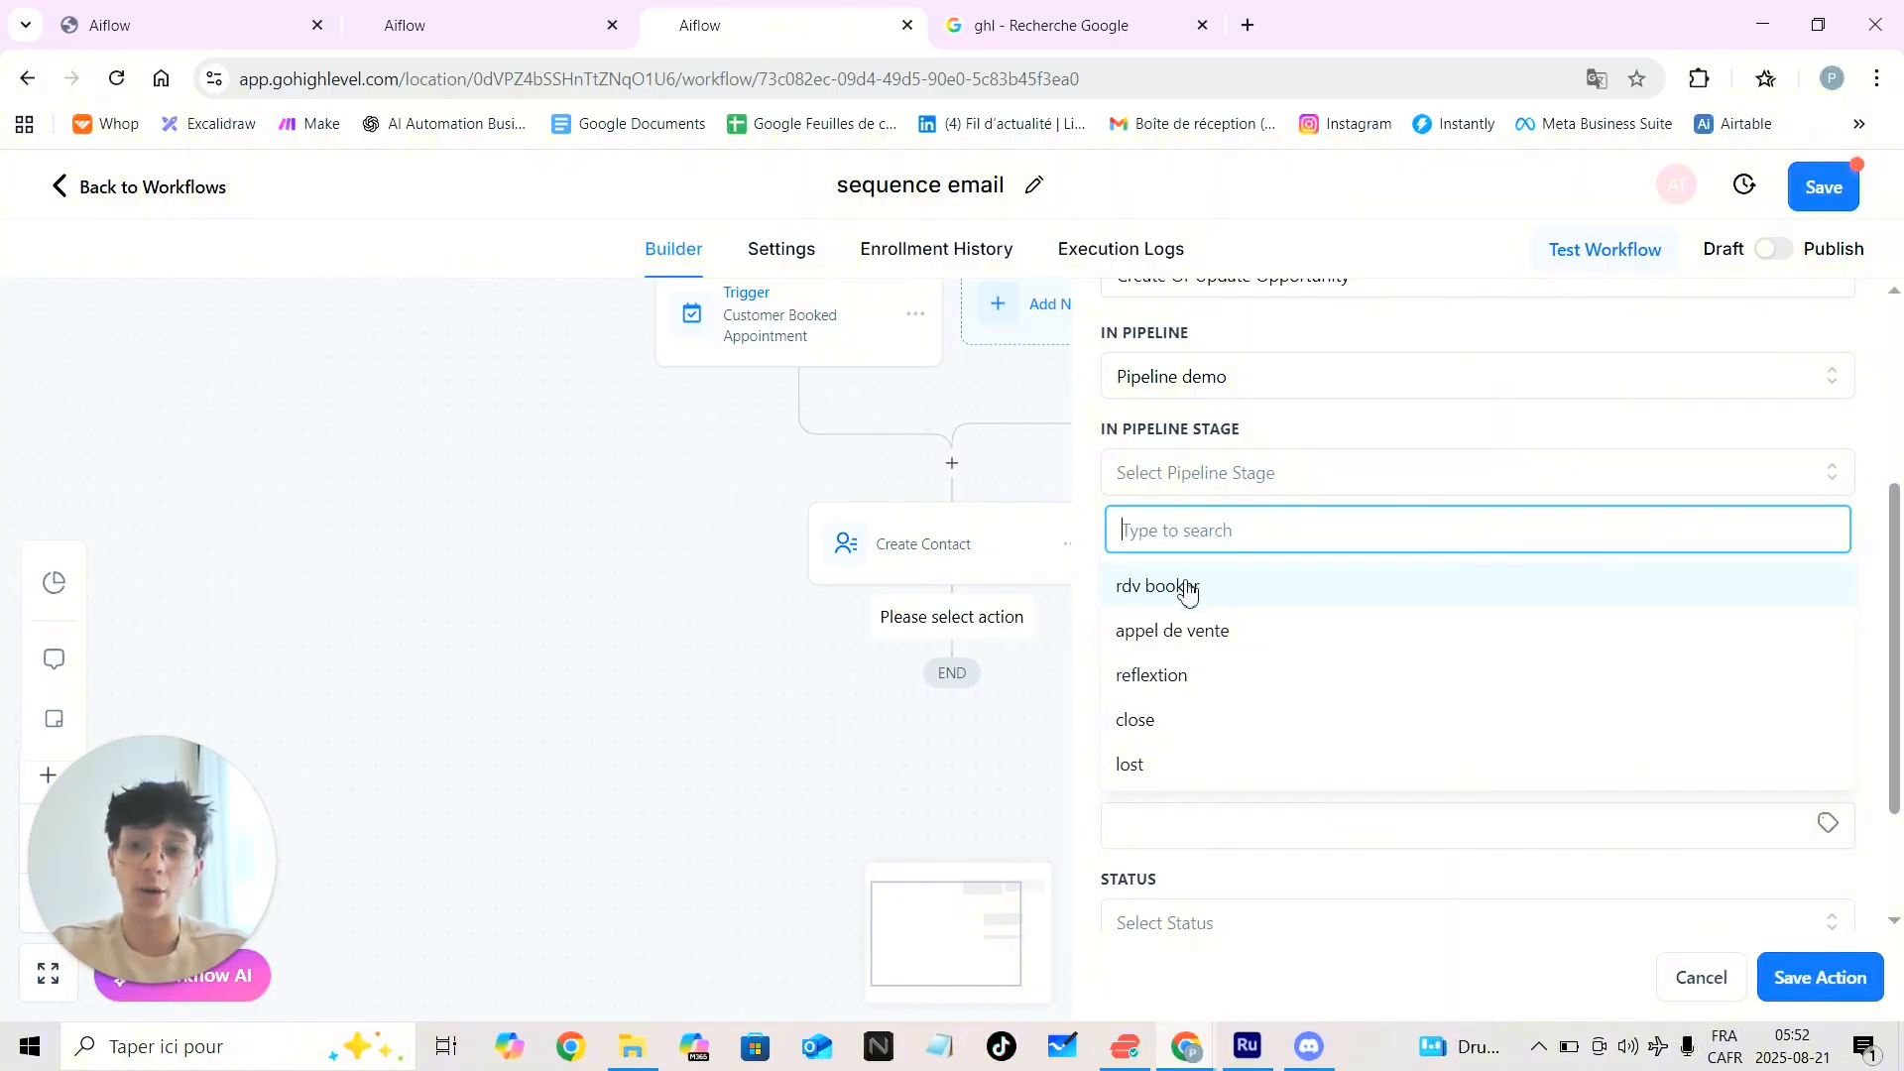
pyautogui.click(455, 30)
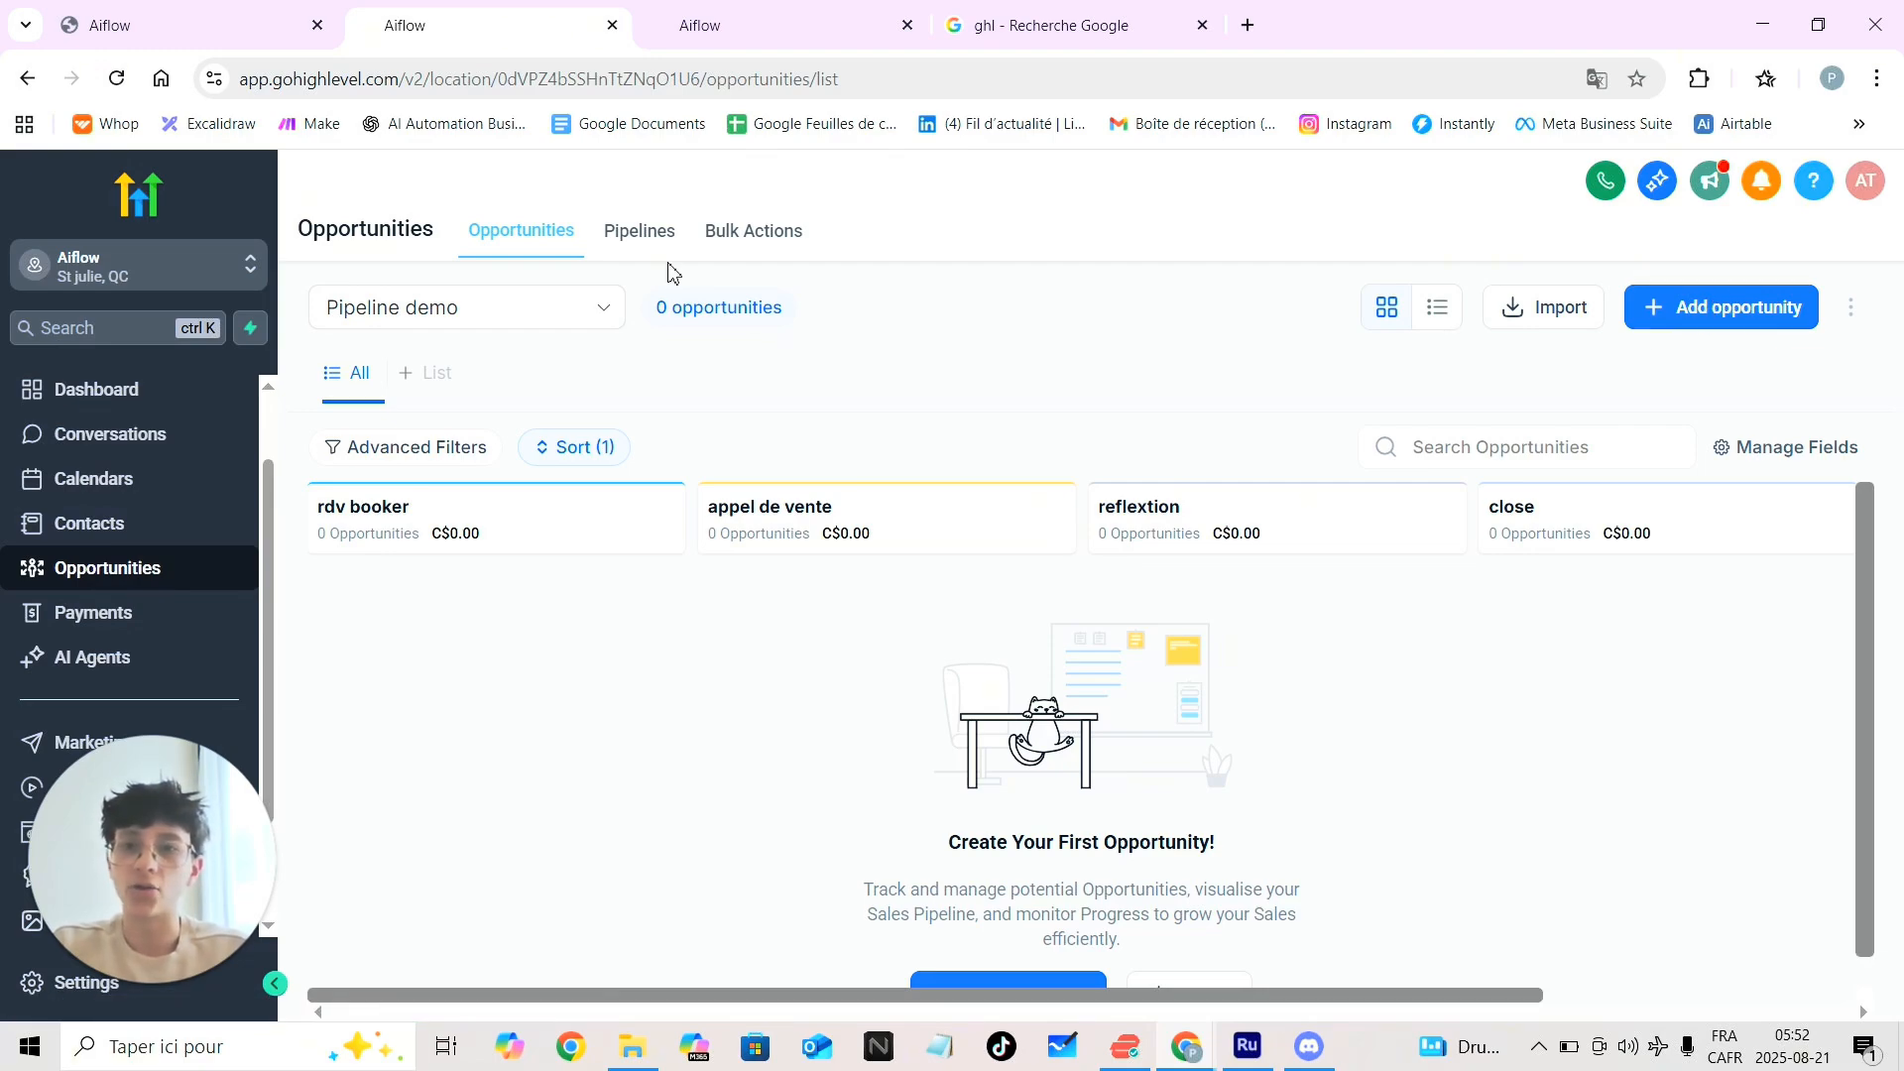
pyautogui.click(634, 236)
pyautogui.click(495, 255)
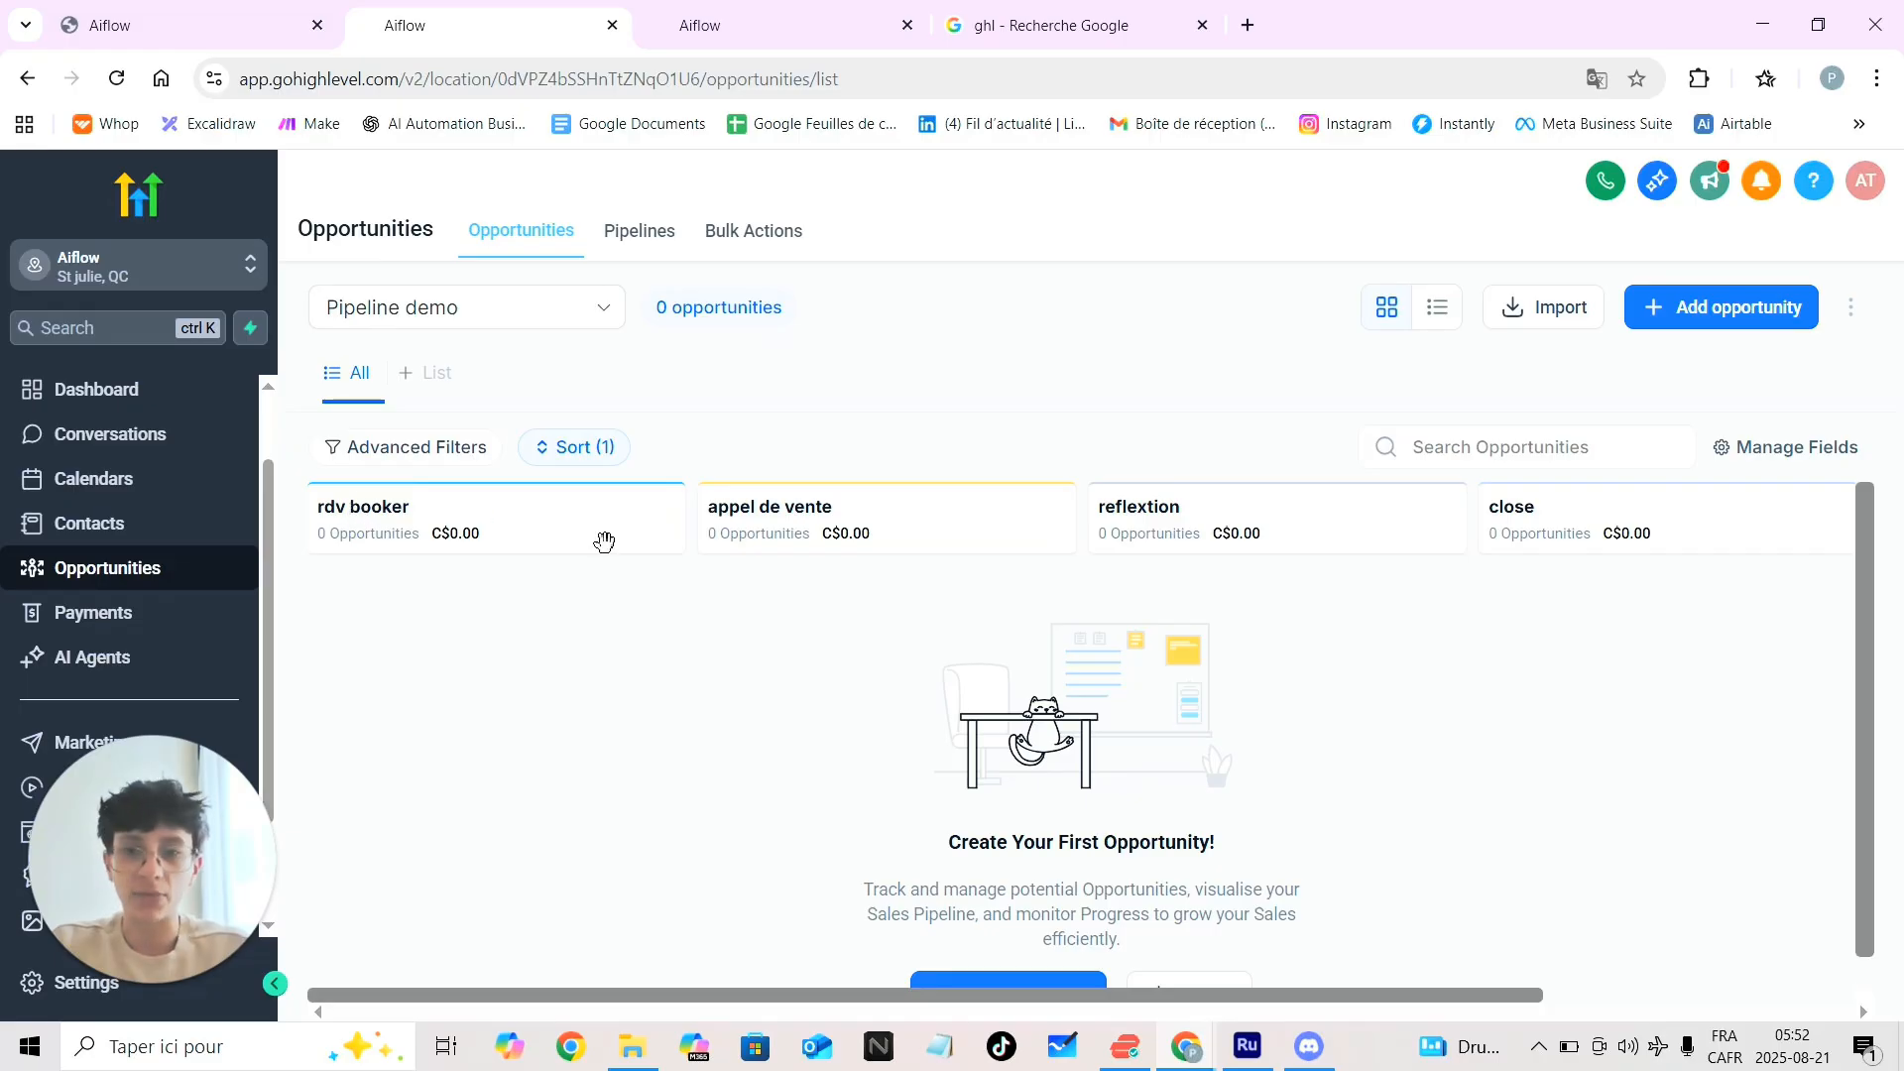
pyautogui.hscroll(3, 867, 521)
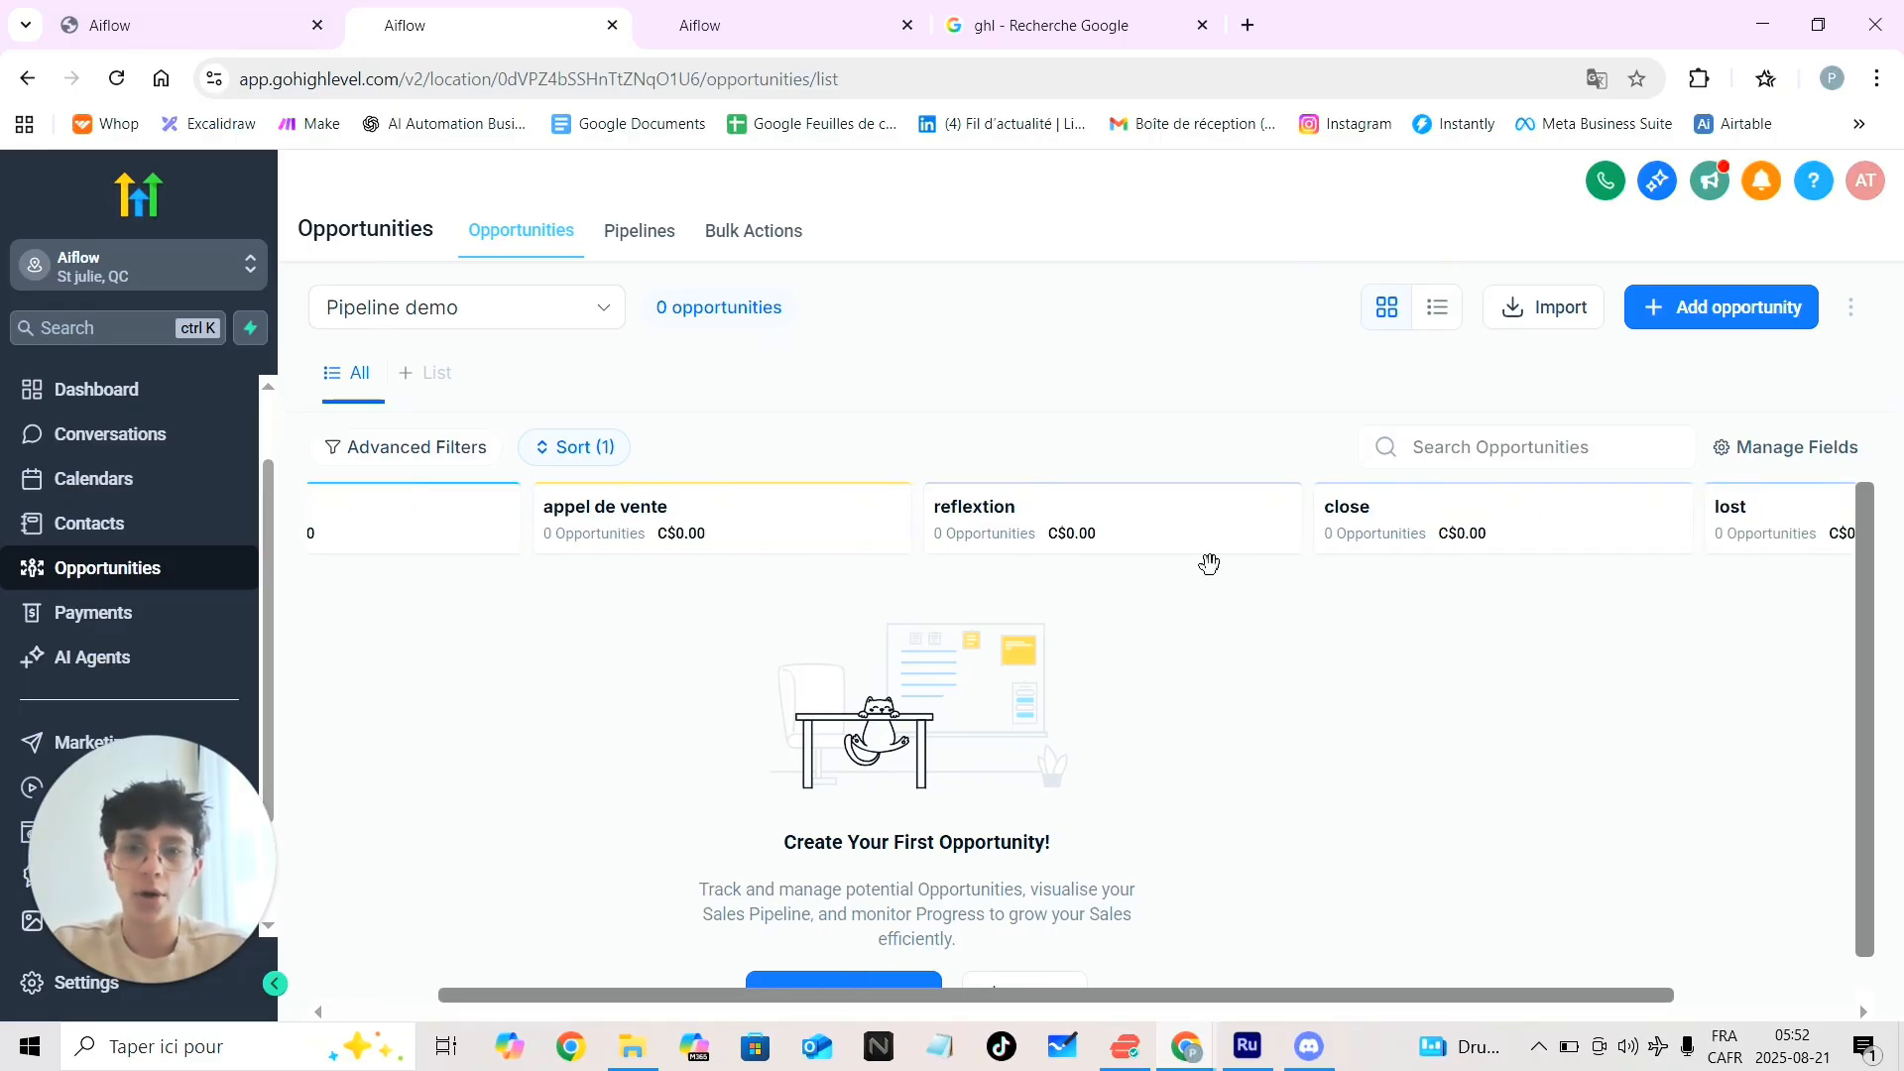
pyautogui.hscroll(4, 1113, 532)
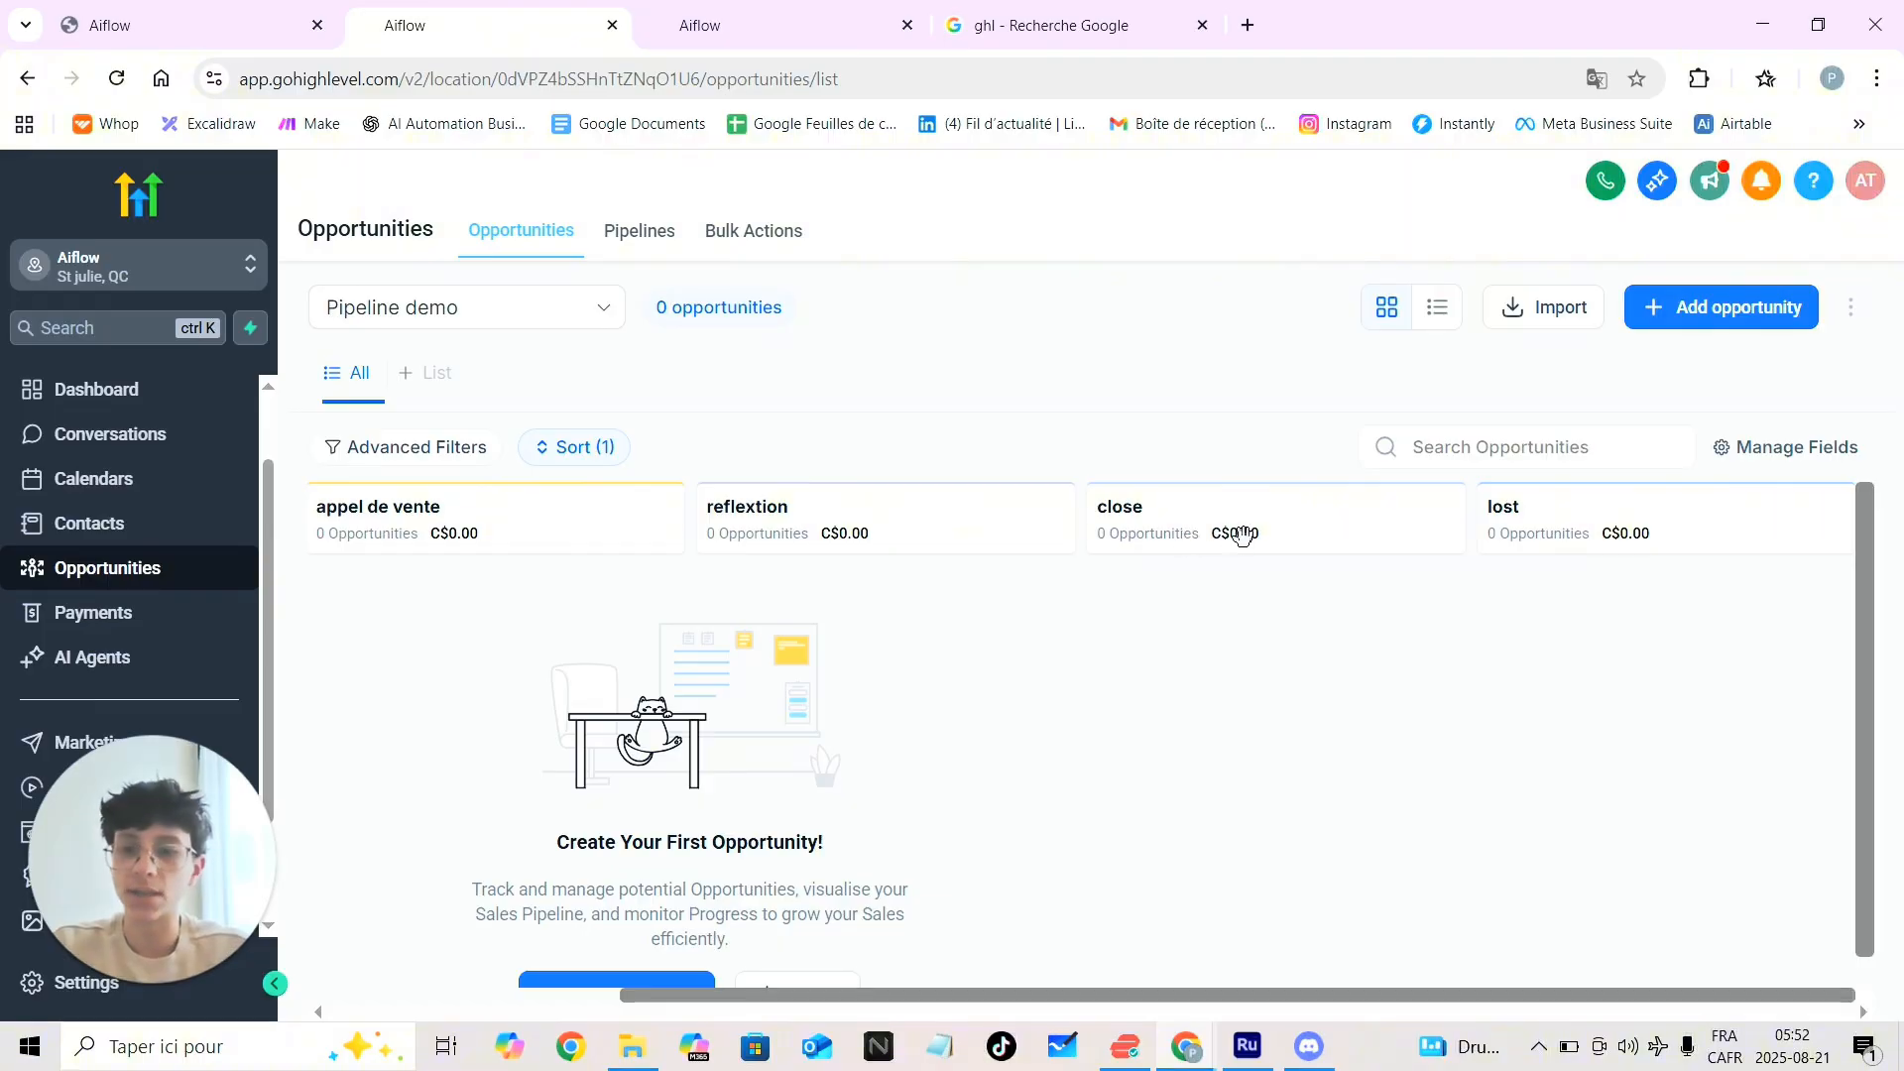
pyautogui.hscroll(-6, 1137, 584)
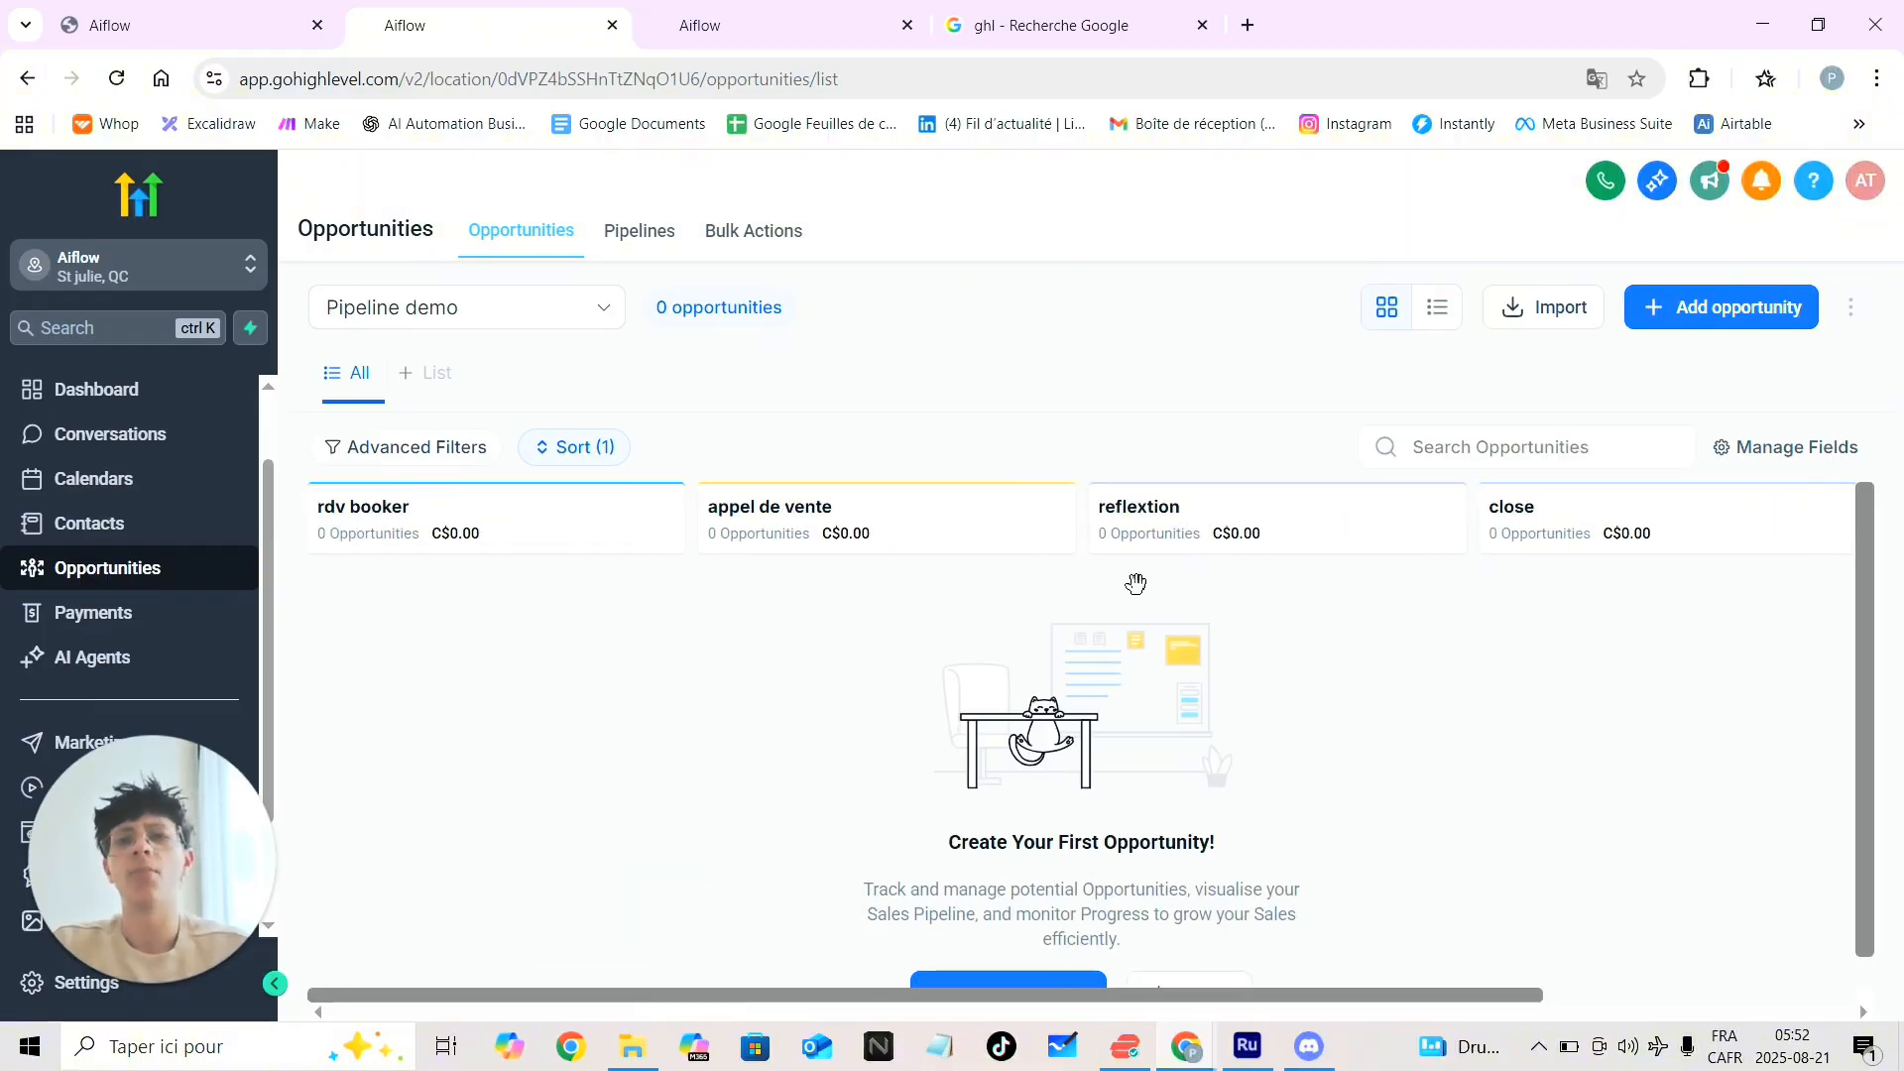
# Set the opportunity stage to rdv booker and name it {{contact.name}}
pyautogui.click(774, 25)
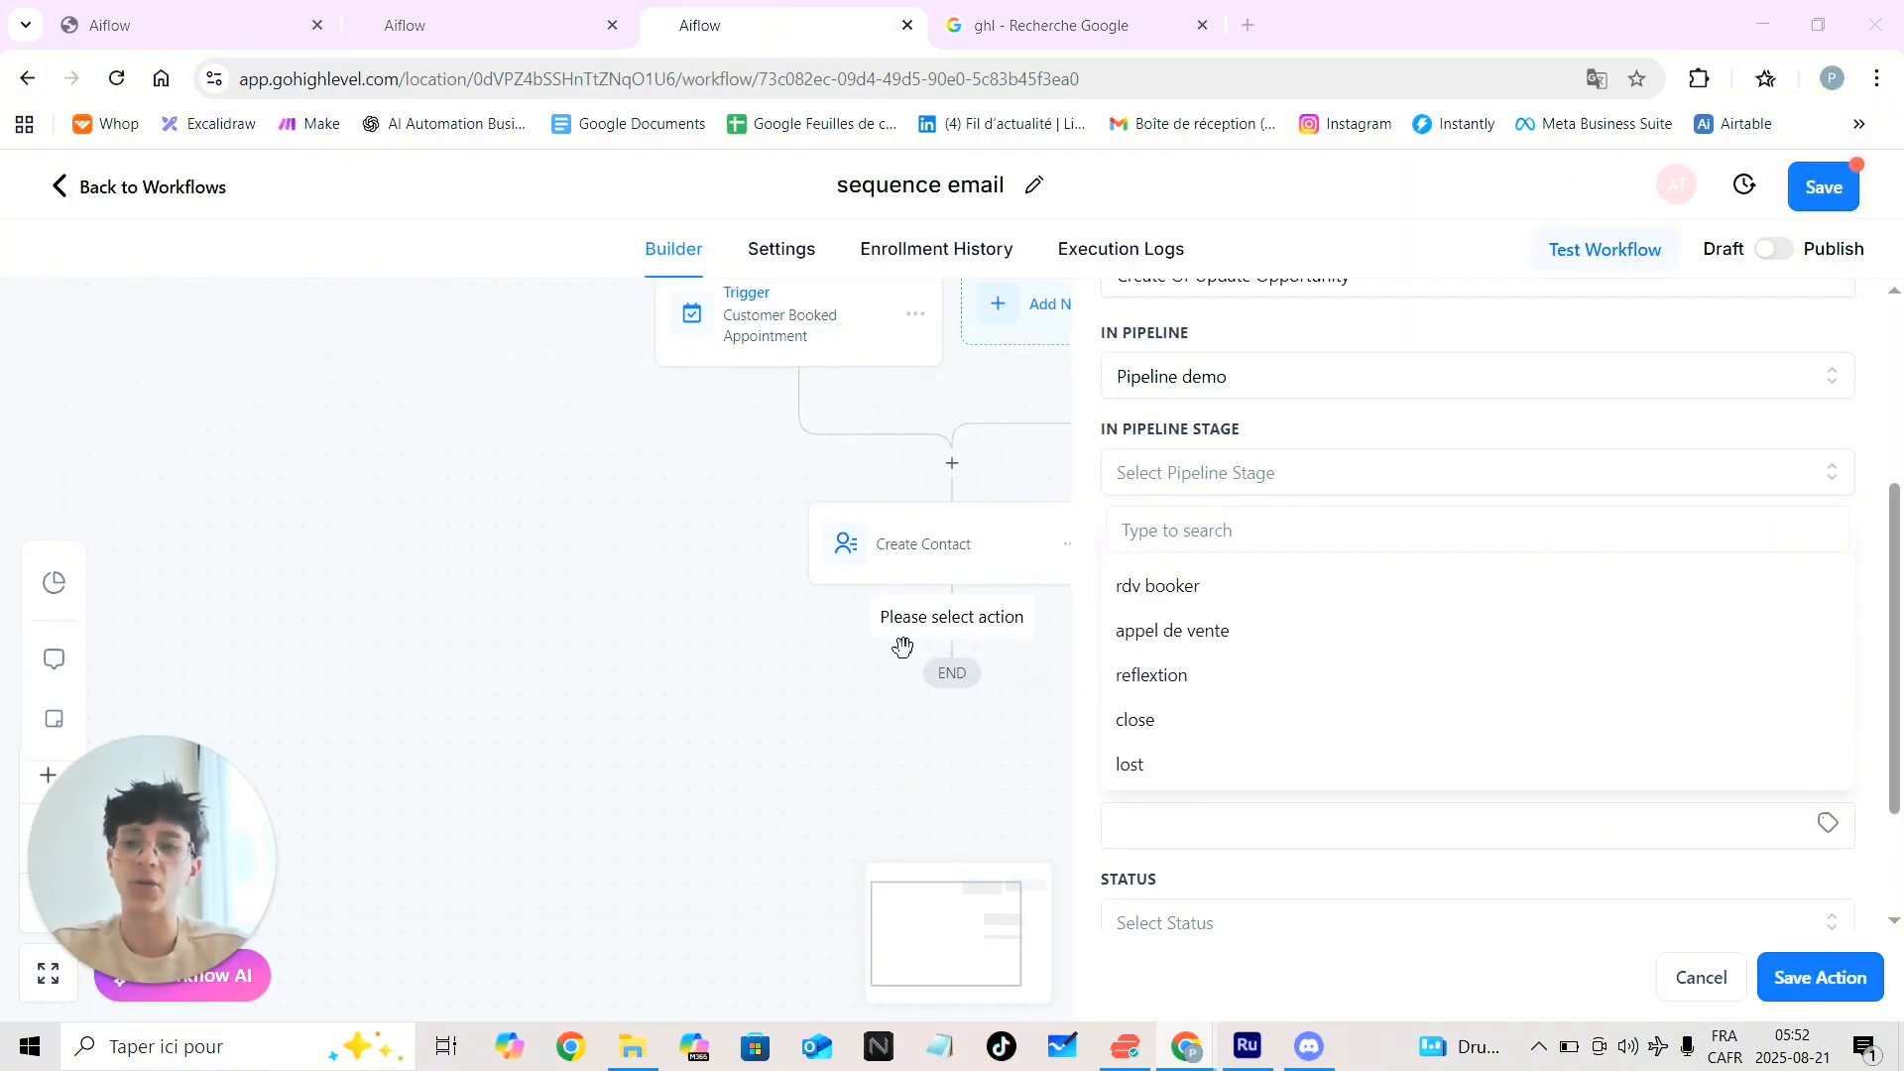
pyautogui.click(1240, 604)
pyautogui.click(1317, 598)
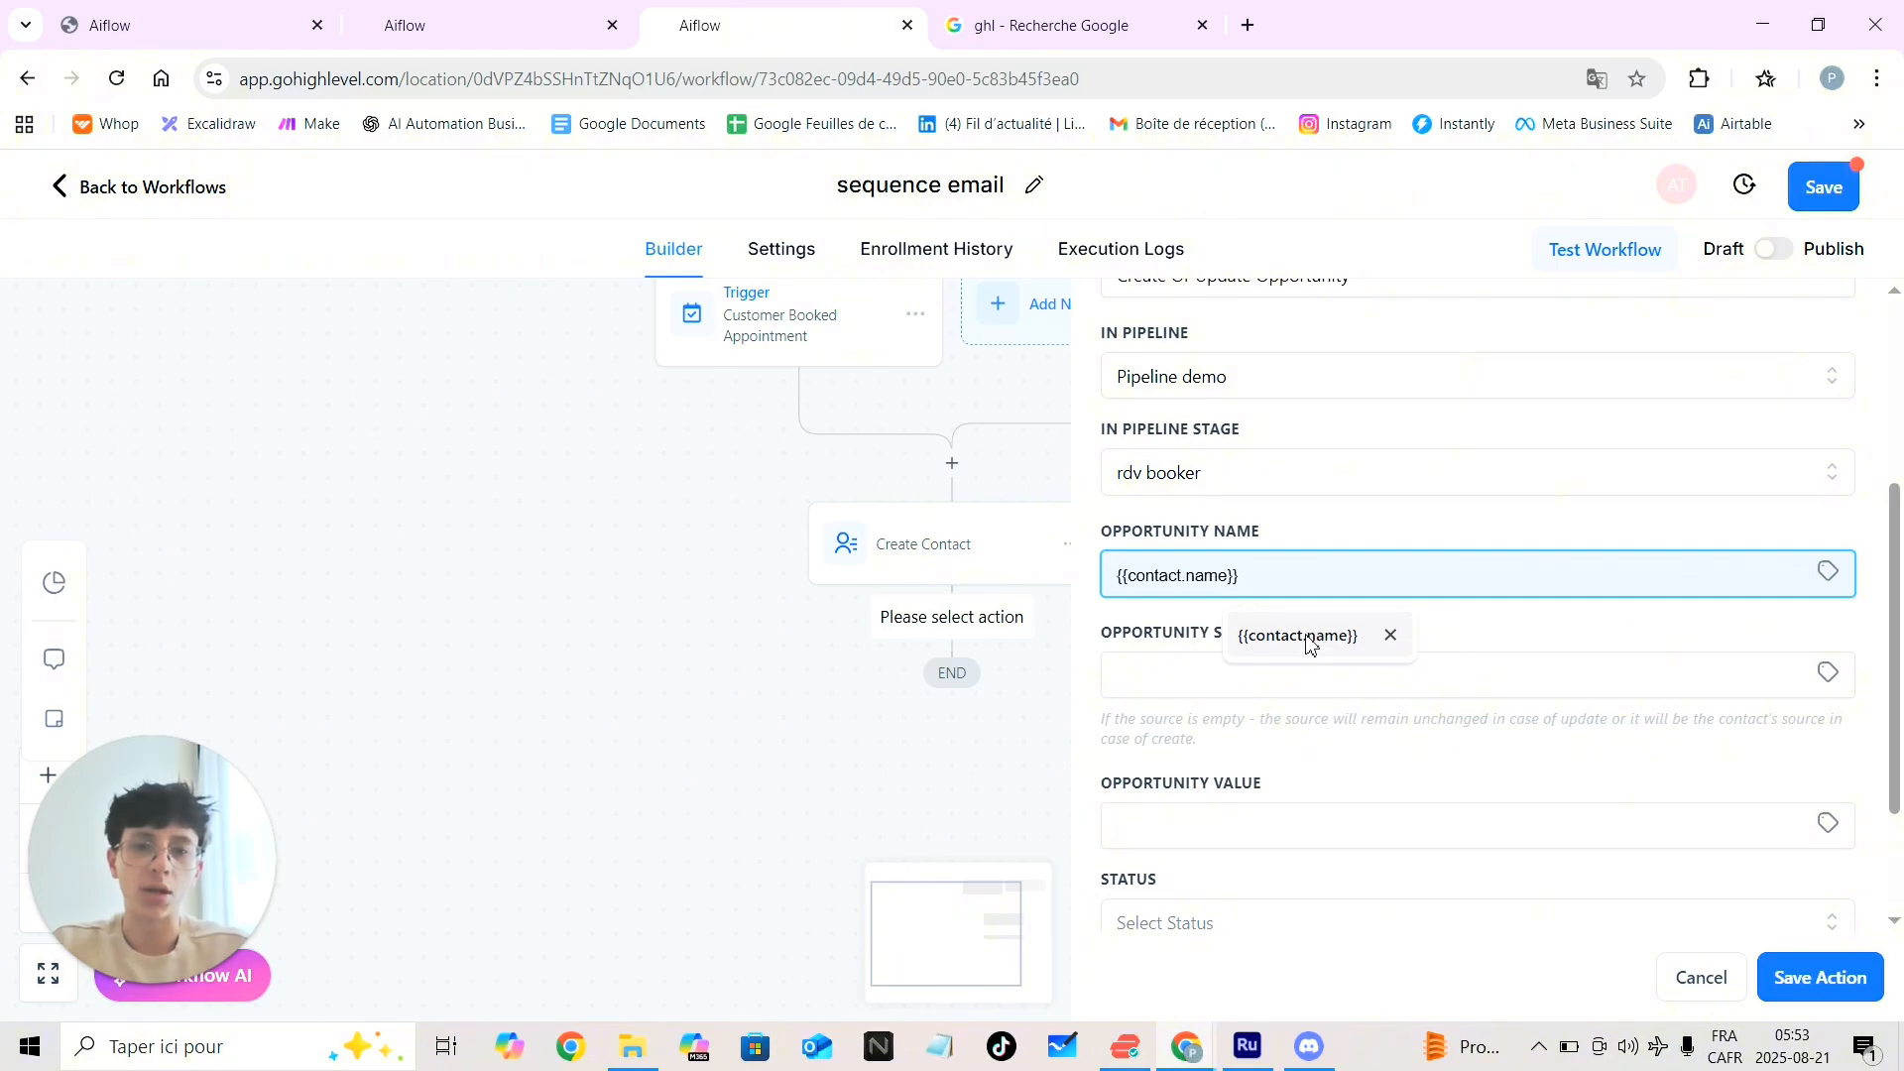
pyautogui.click(1309, 640)
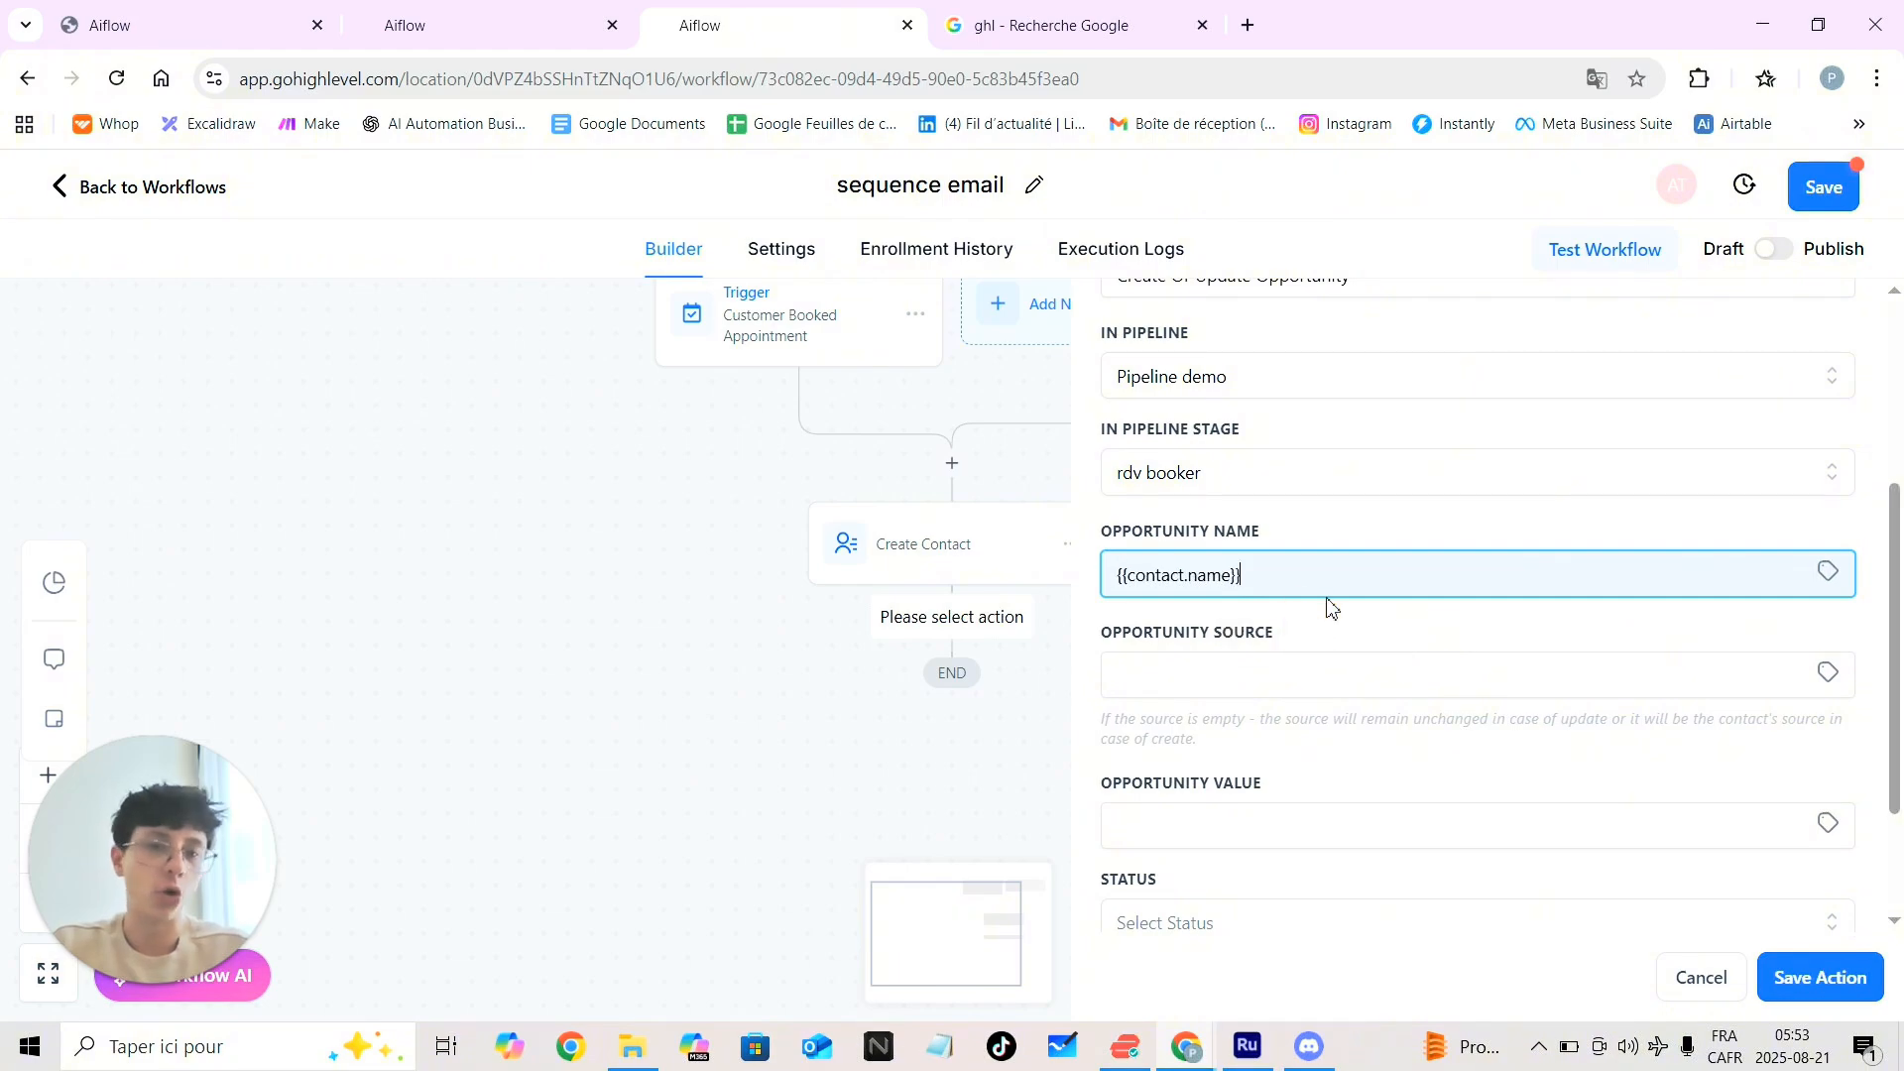
pyautogui.click(1827, 573)
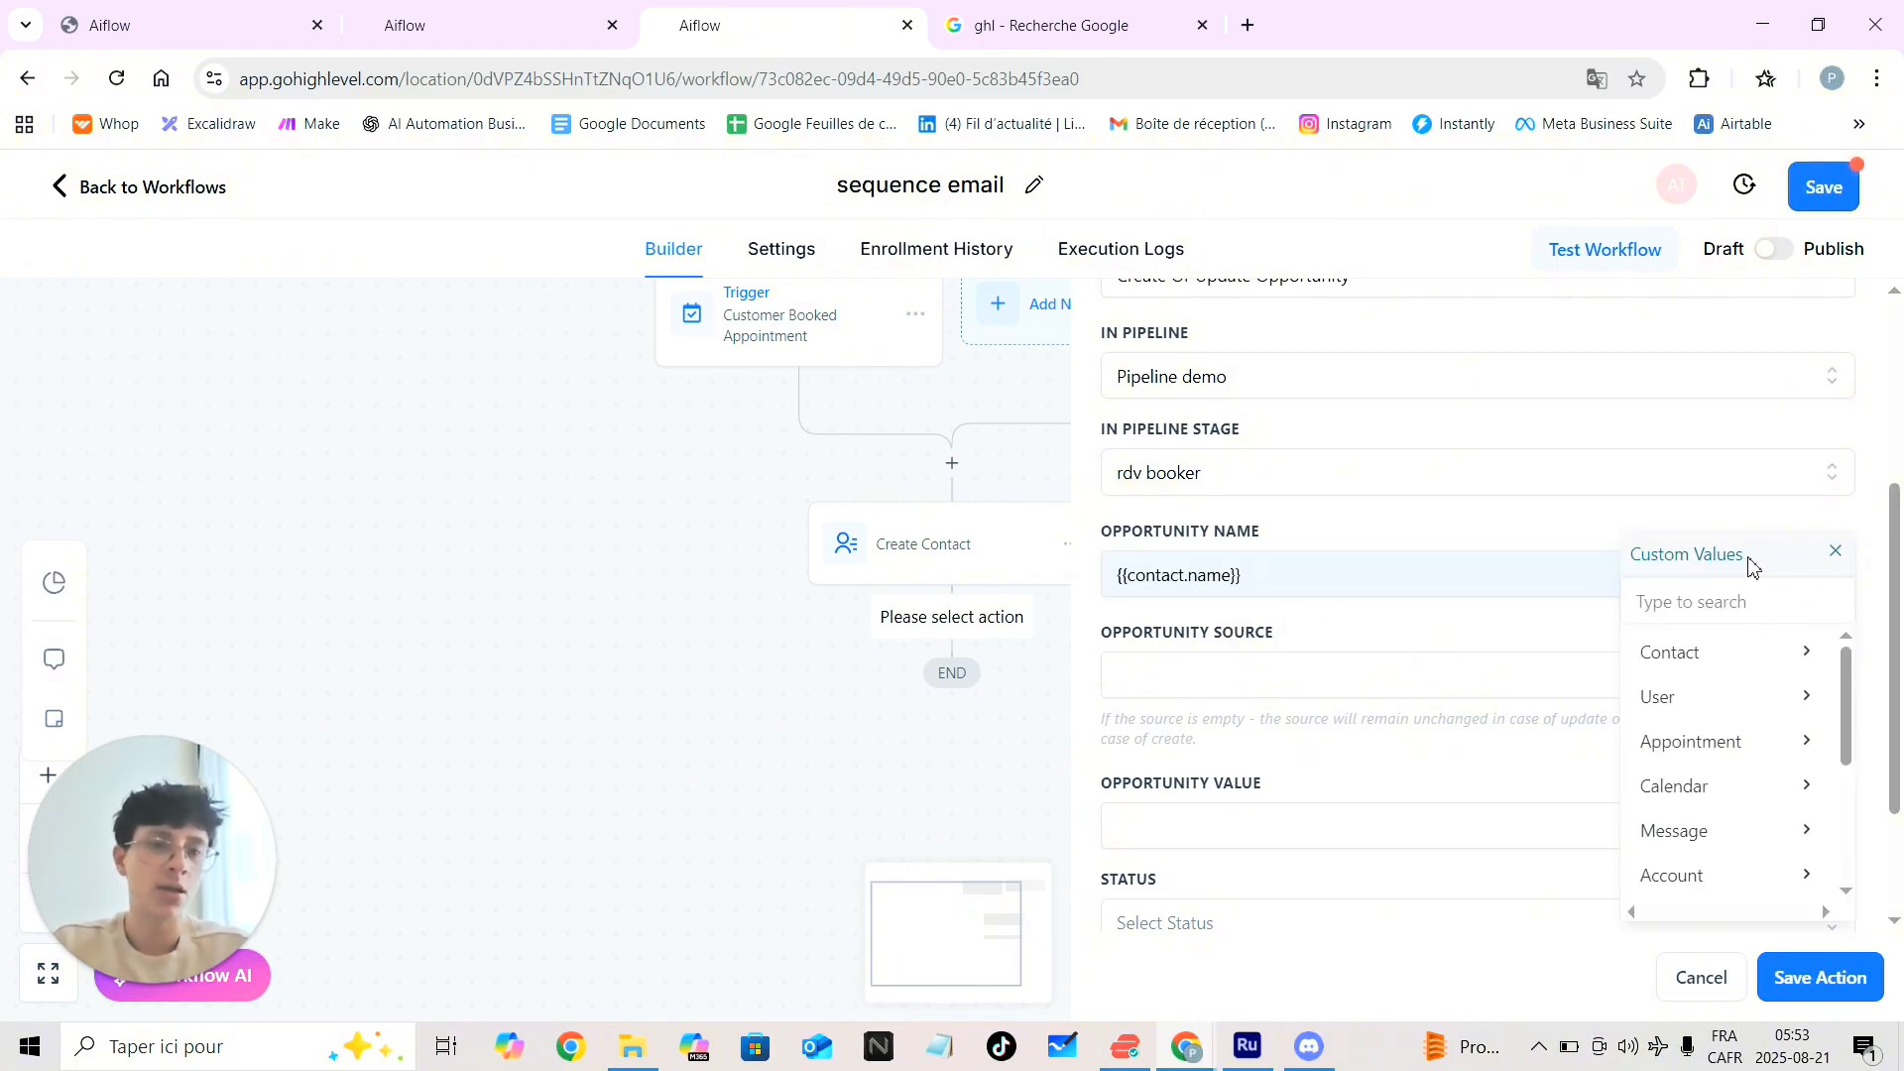
pyautogui.click(1774, 661)
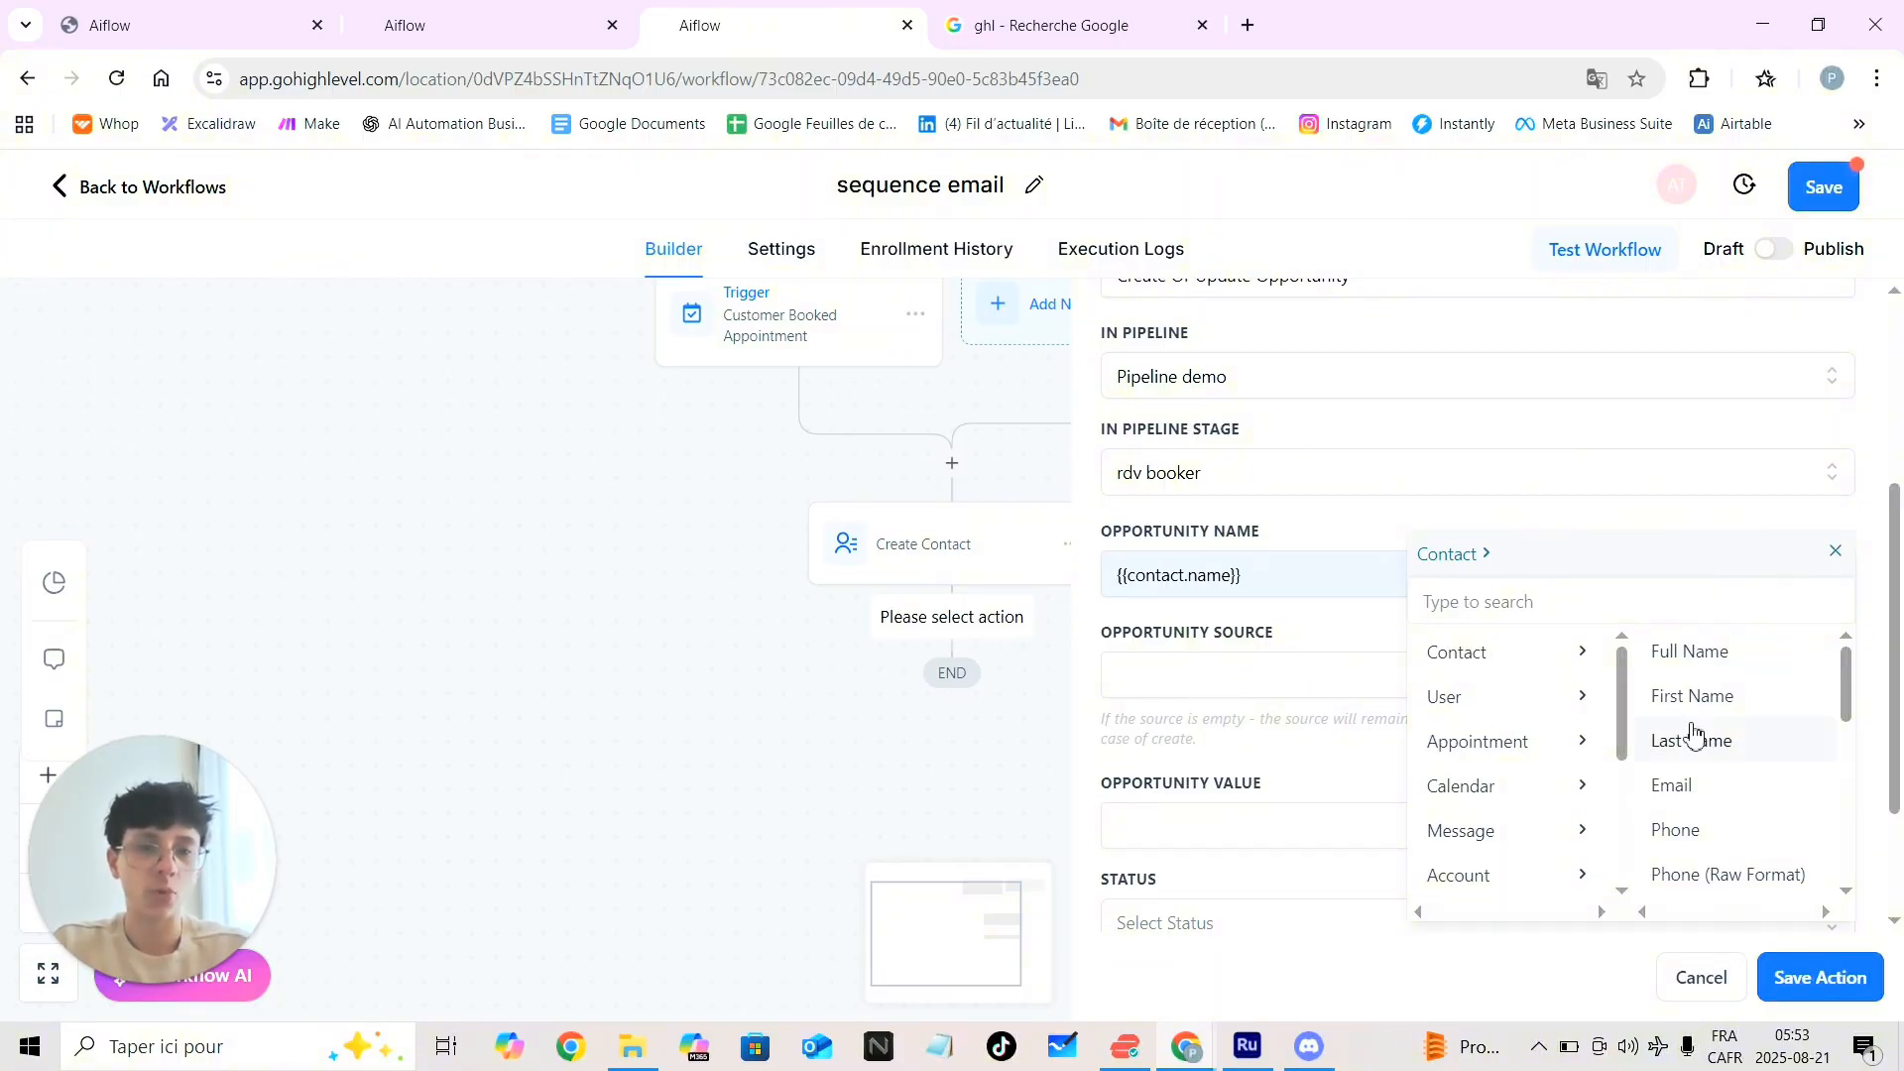
# Leave the opportunity source empty and enter an opportunity value of 5000
pyautogui.click(1212, 681)
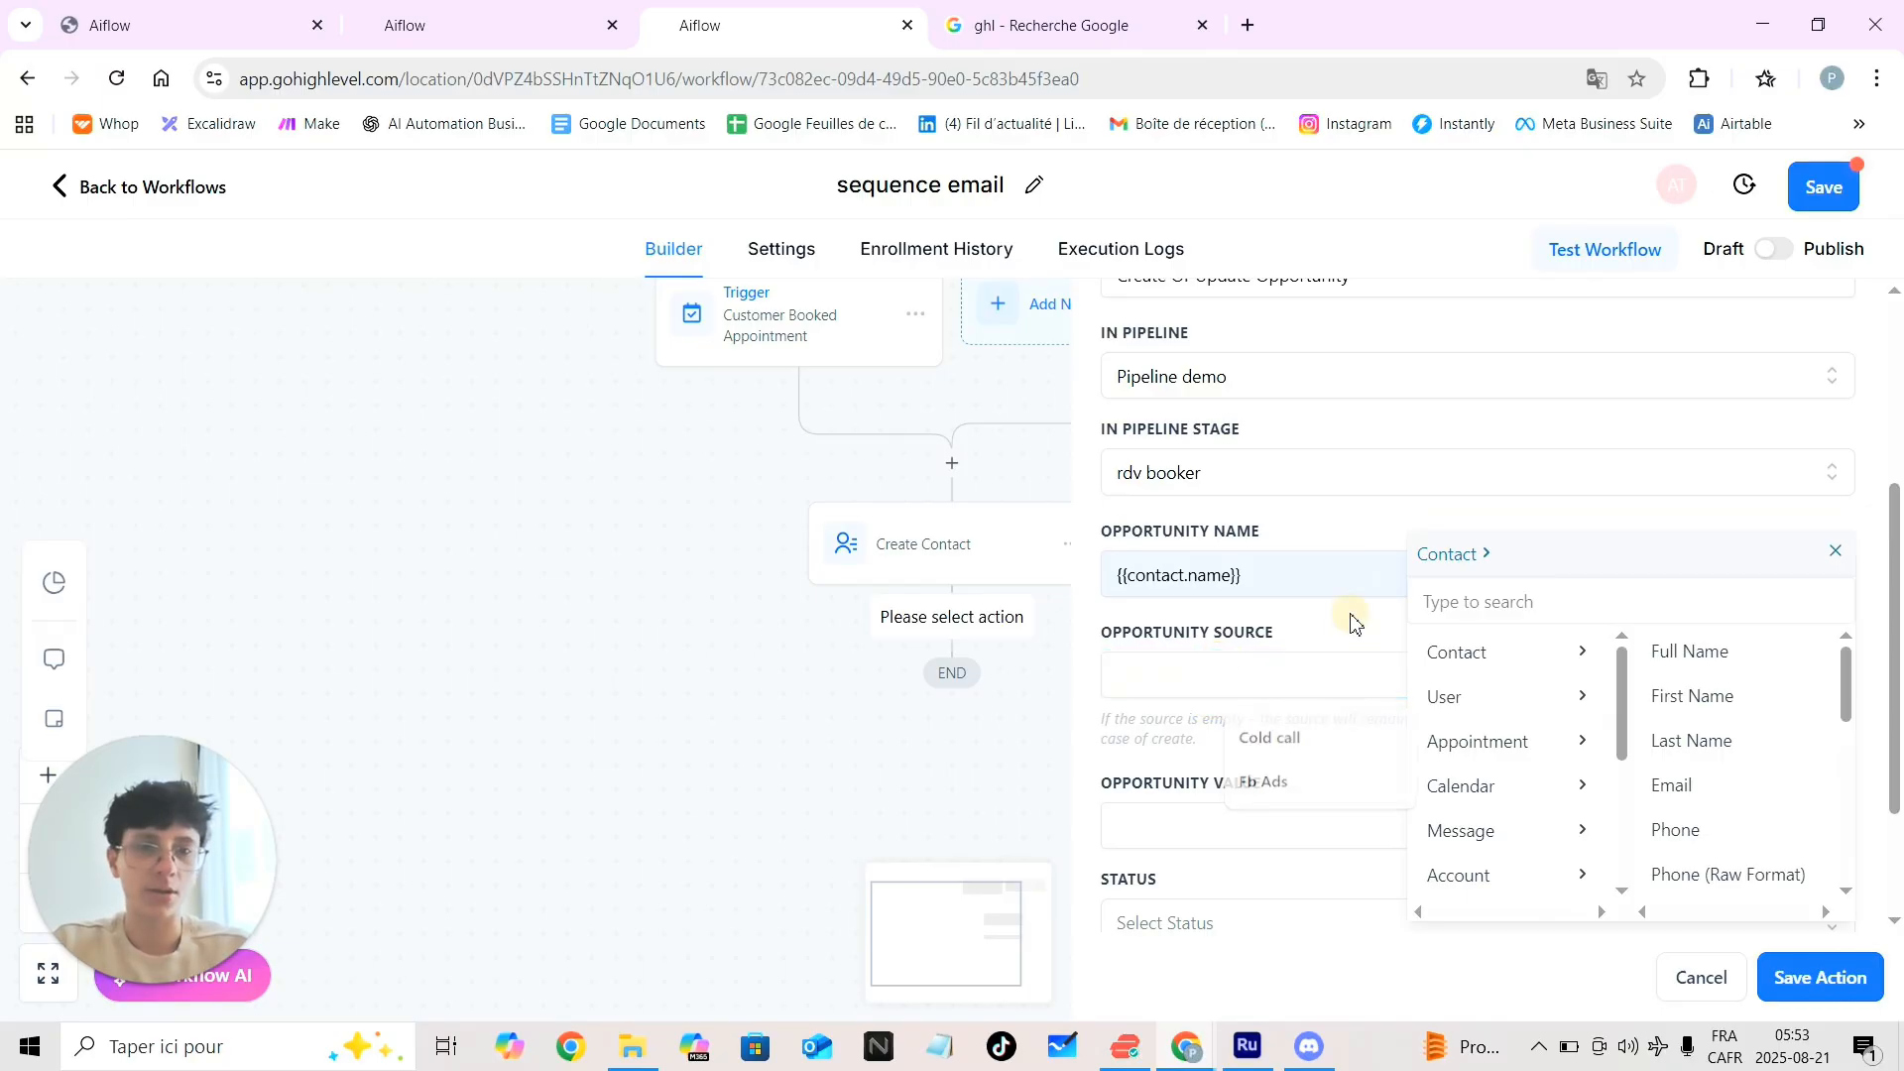
pyautogui.click(1835, 558)
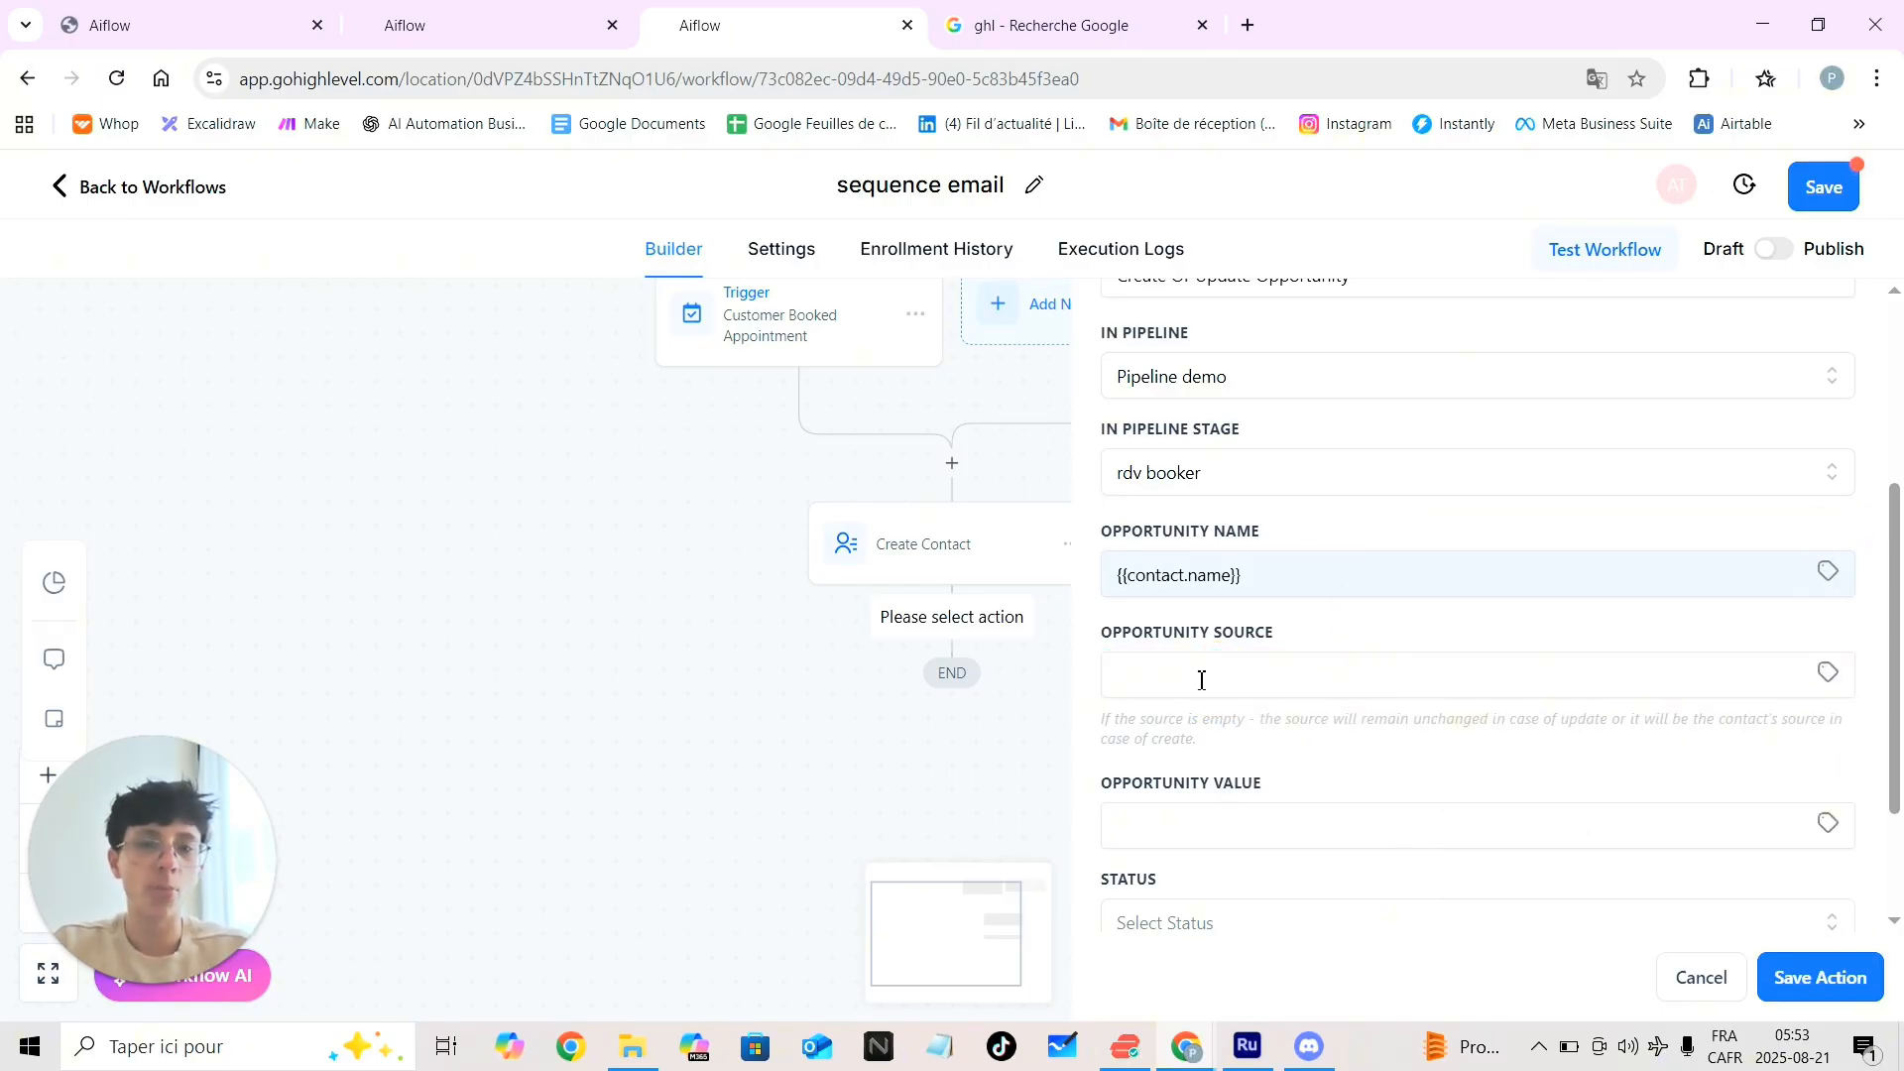
pyautogui.scroll(-1, 1204, 681)
pyautogui.click(1227, 630)
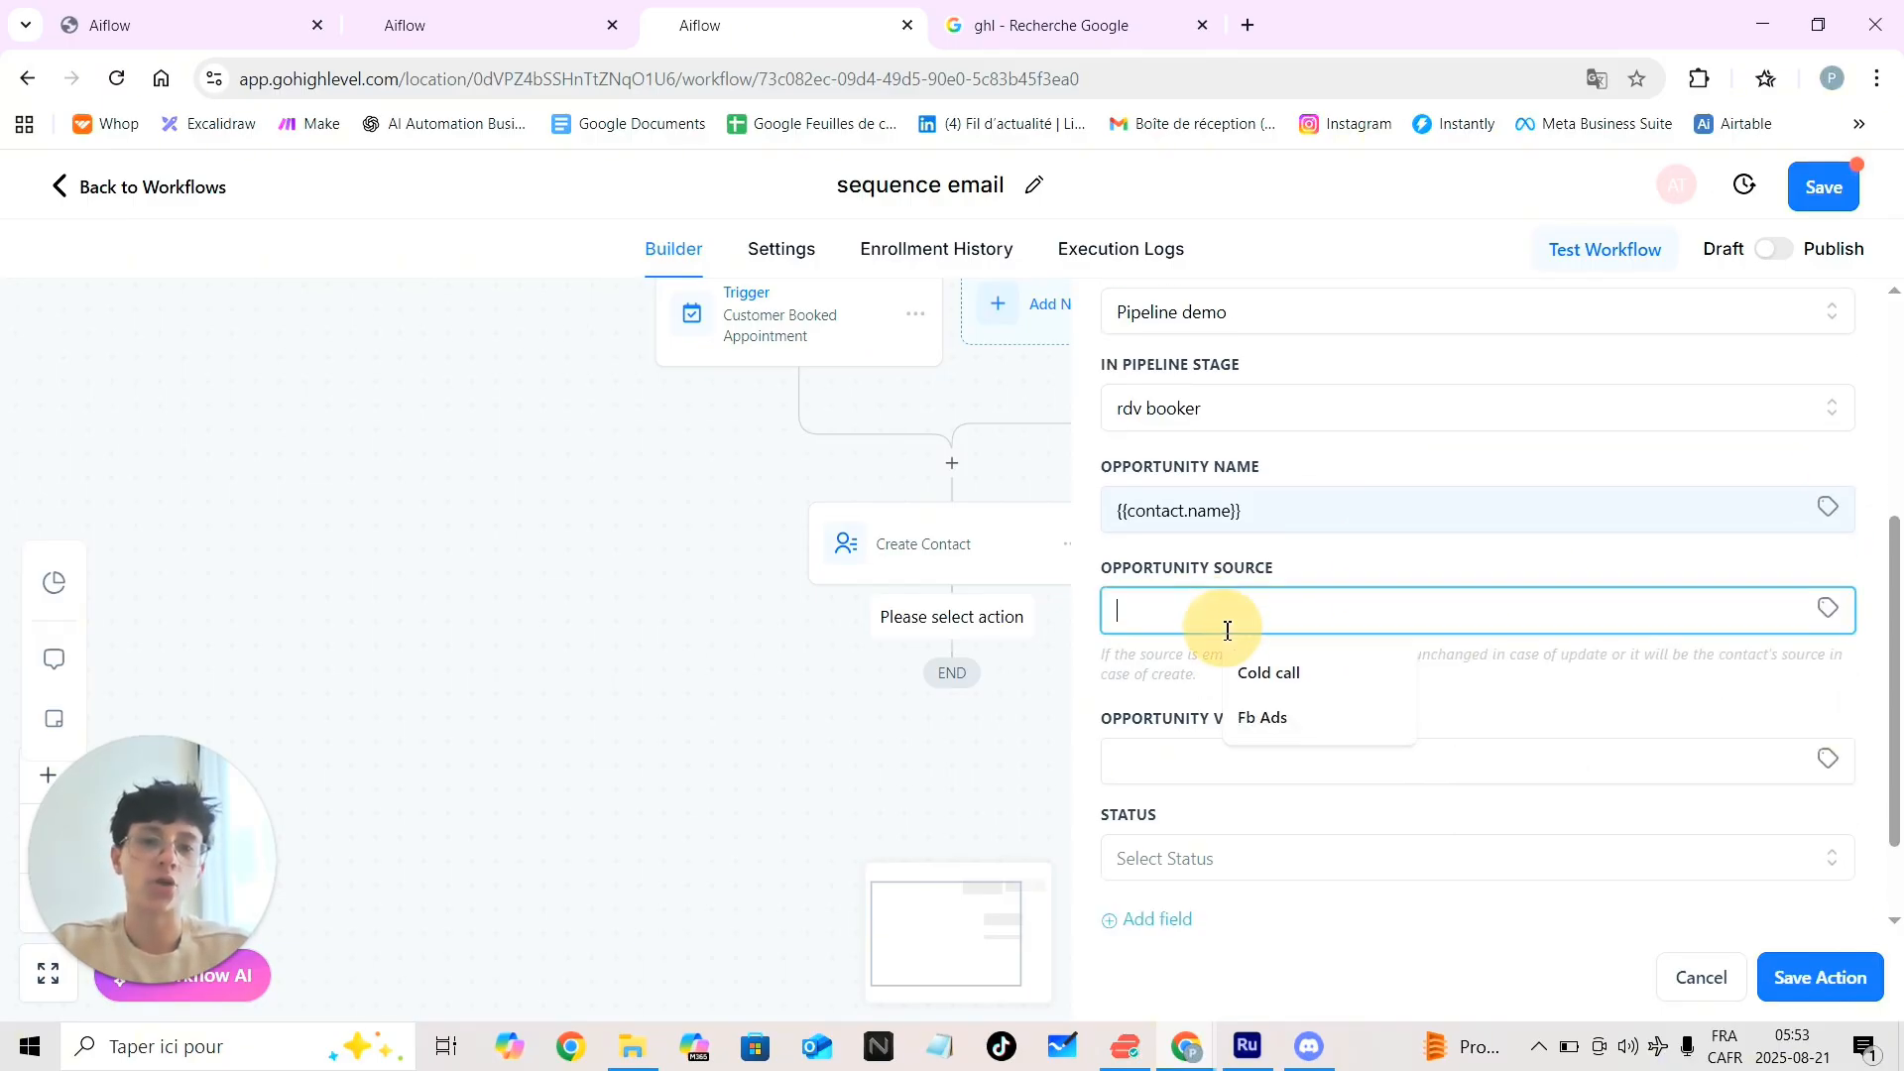
pyautogui.click(1168, 700)
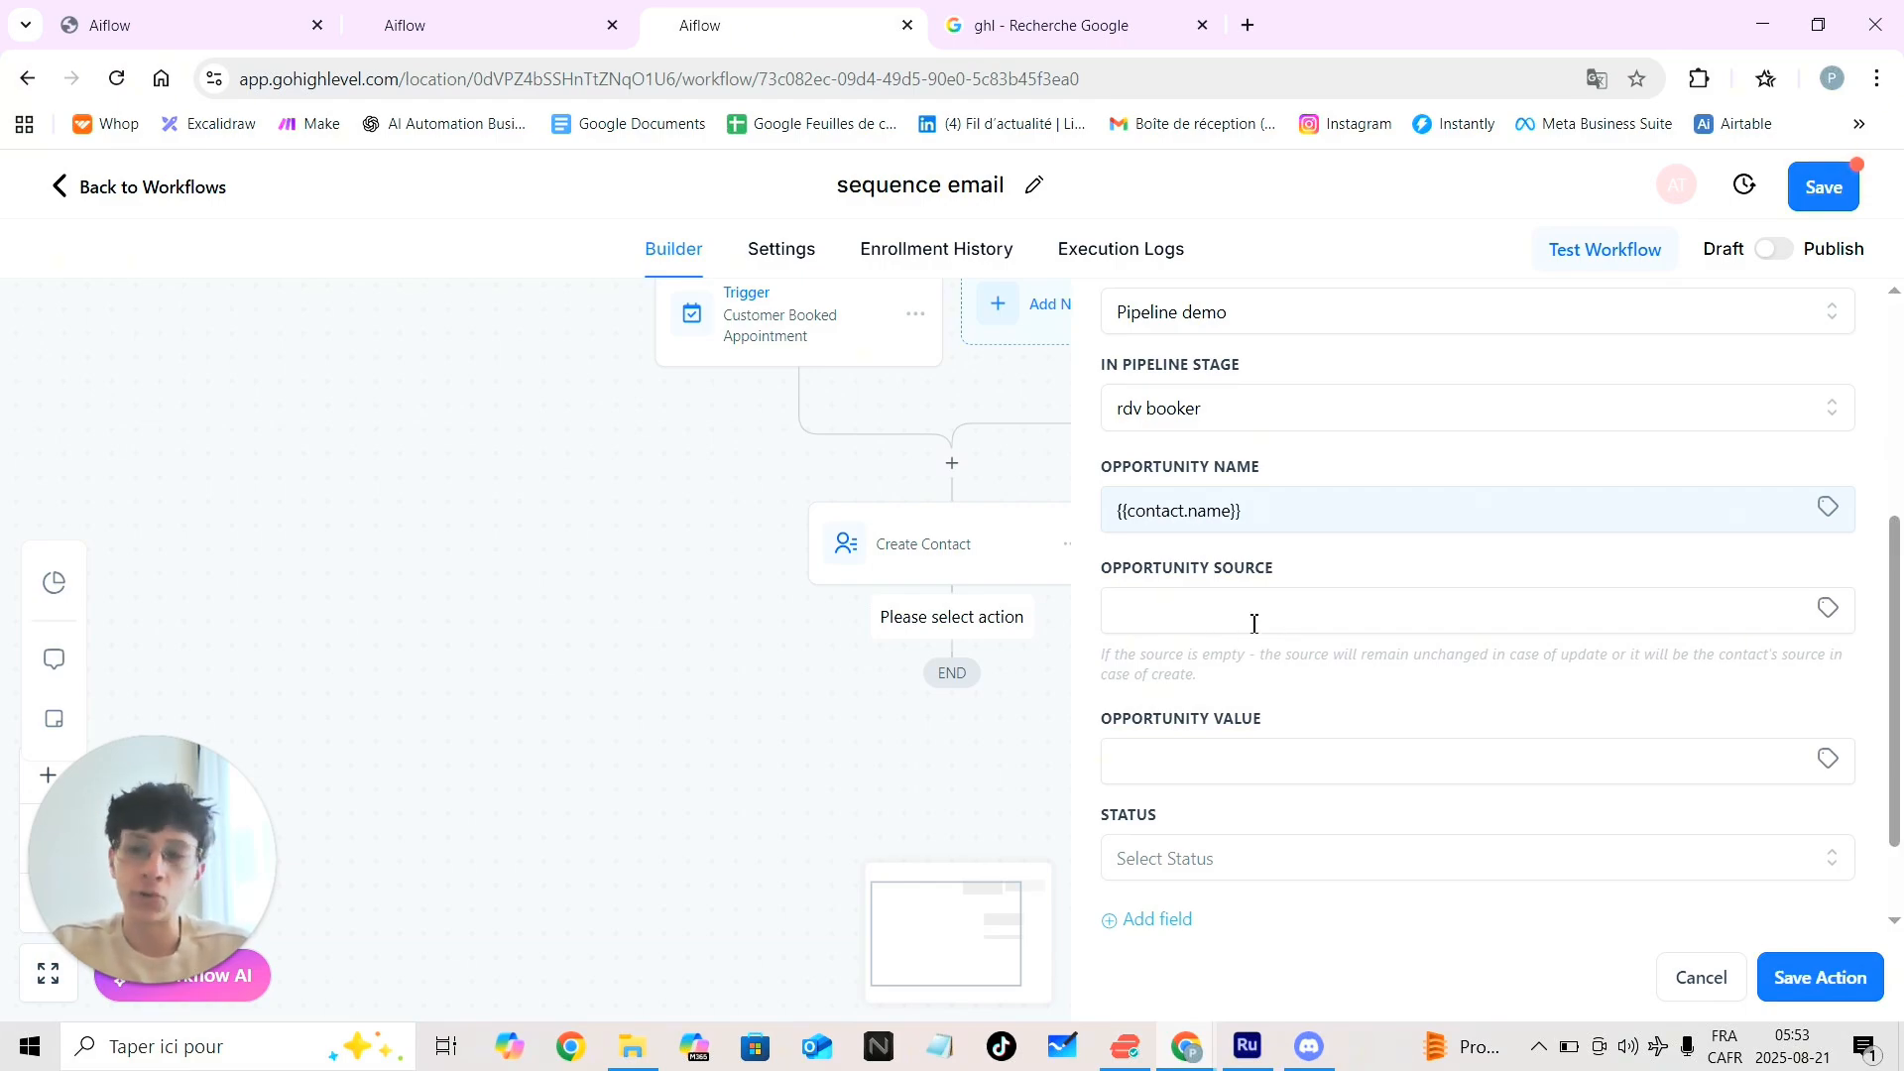
pyautogui.scroll(-1, 1294, 650)
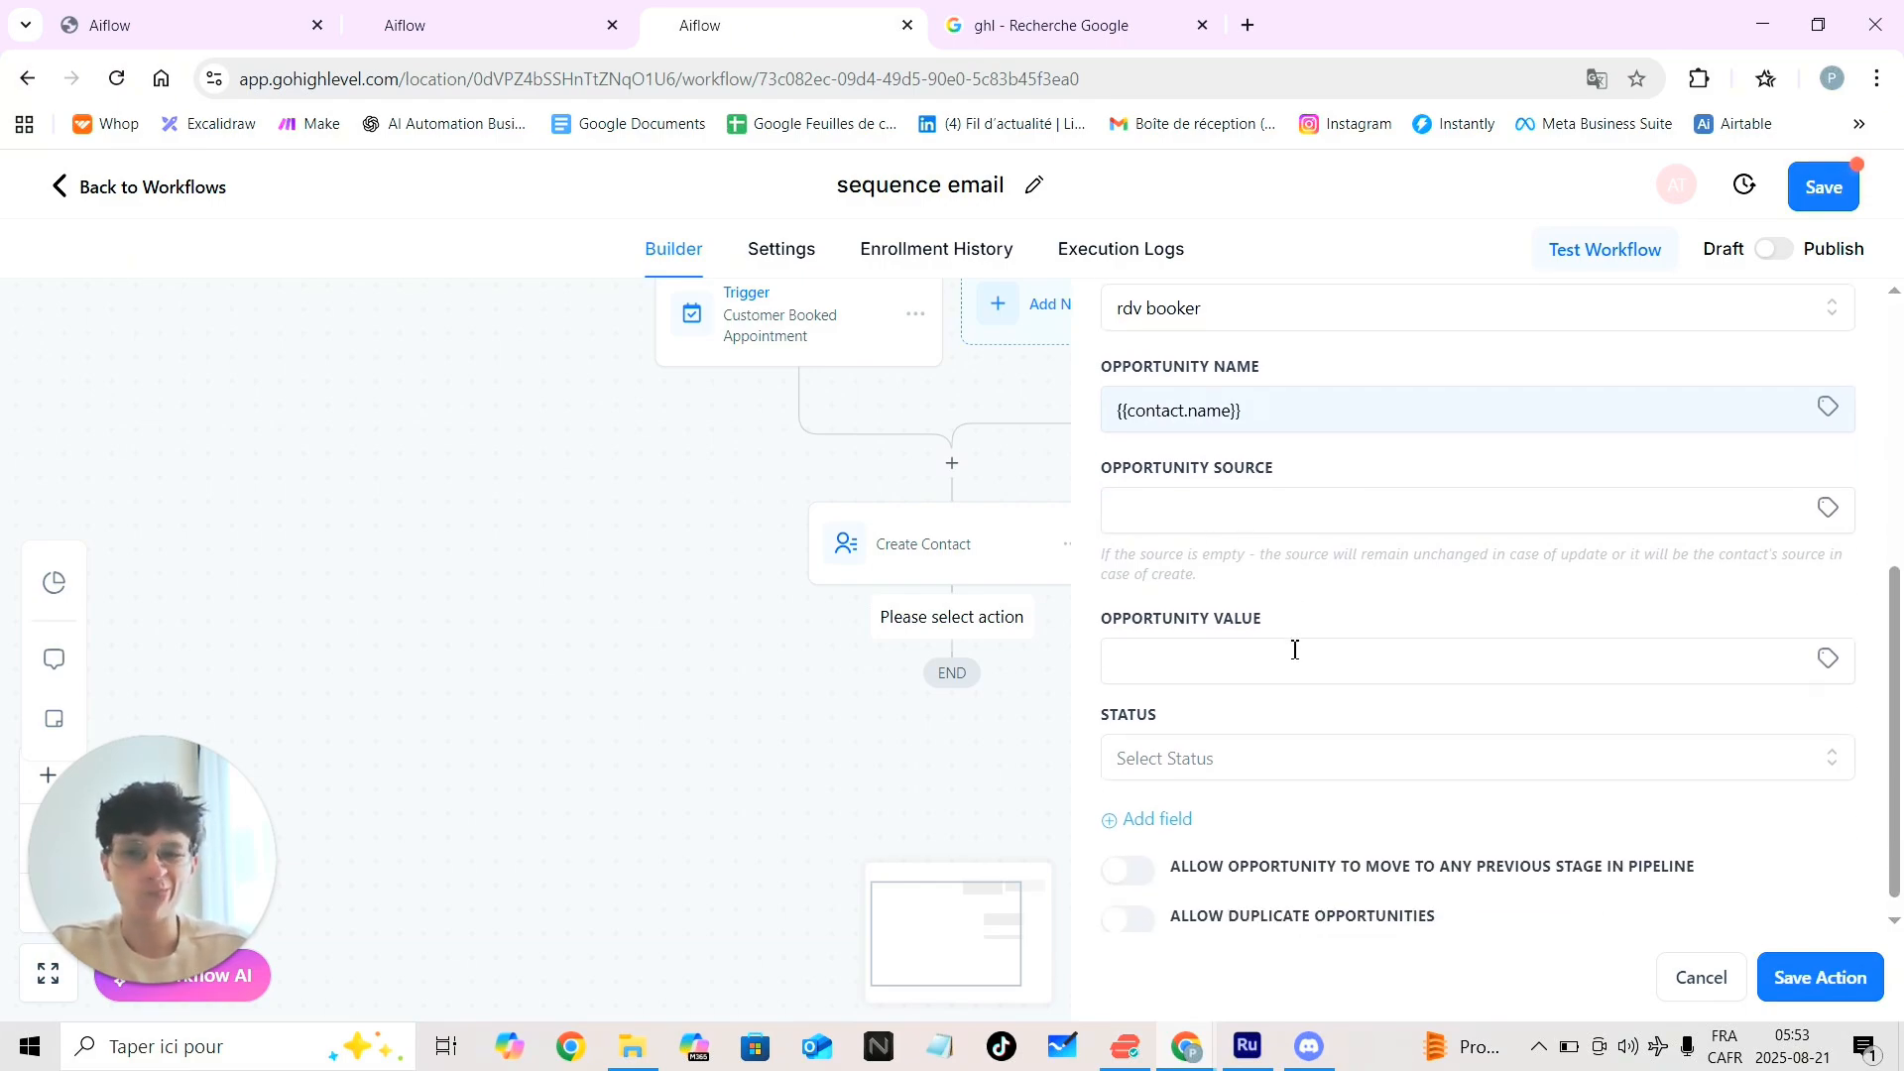
pyautogui.click(1228, 638)
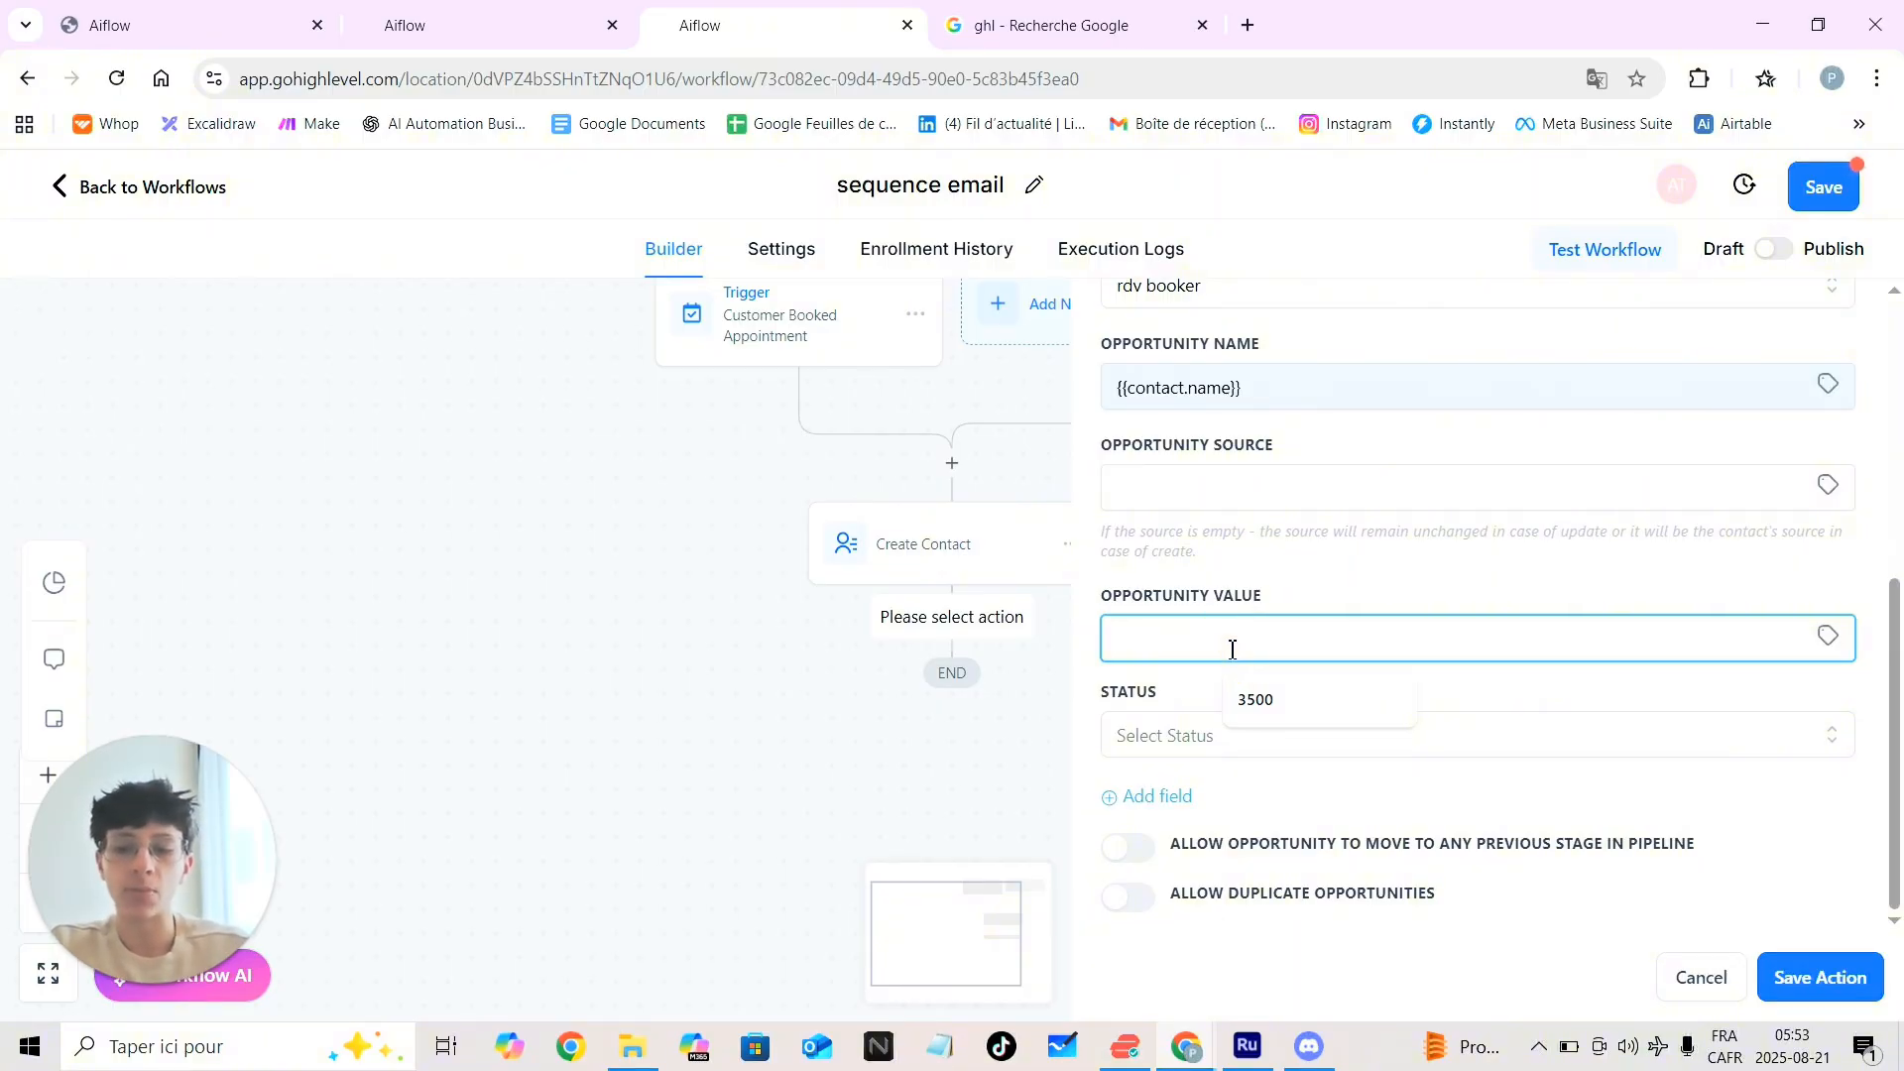
pyautogui.write('5000')
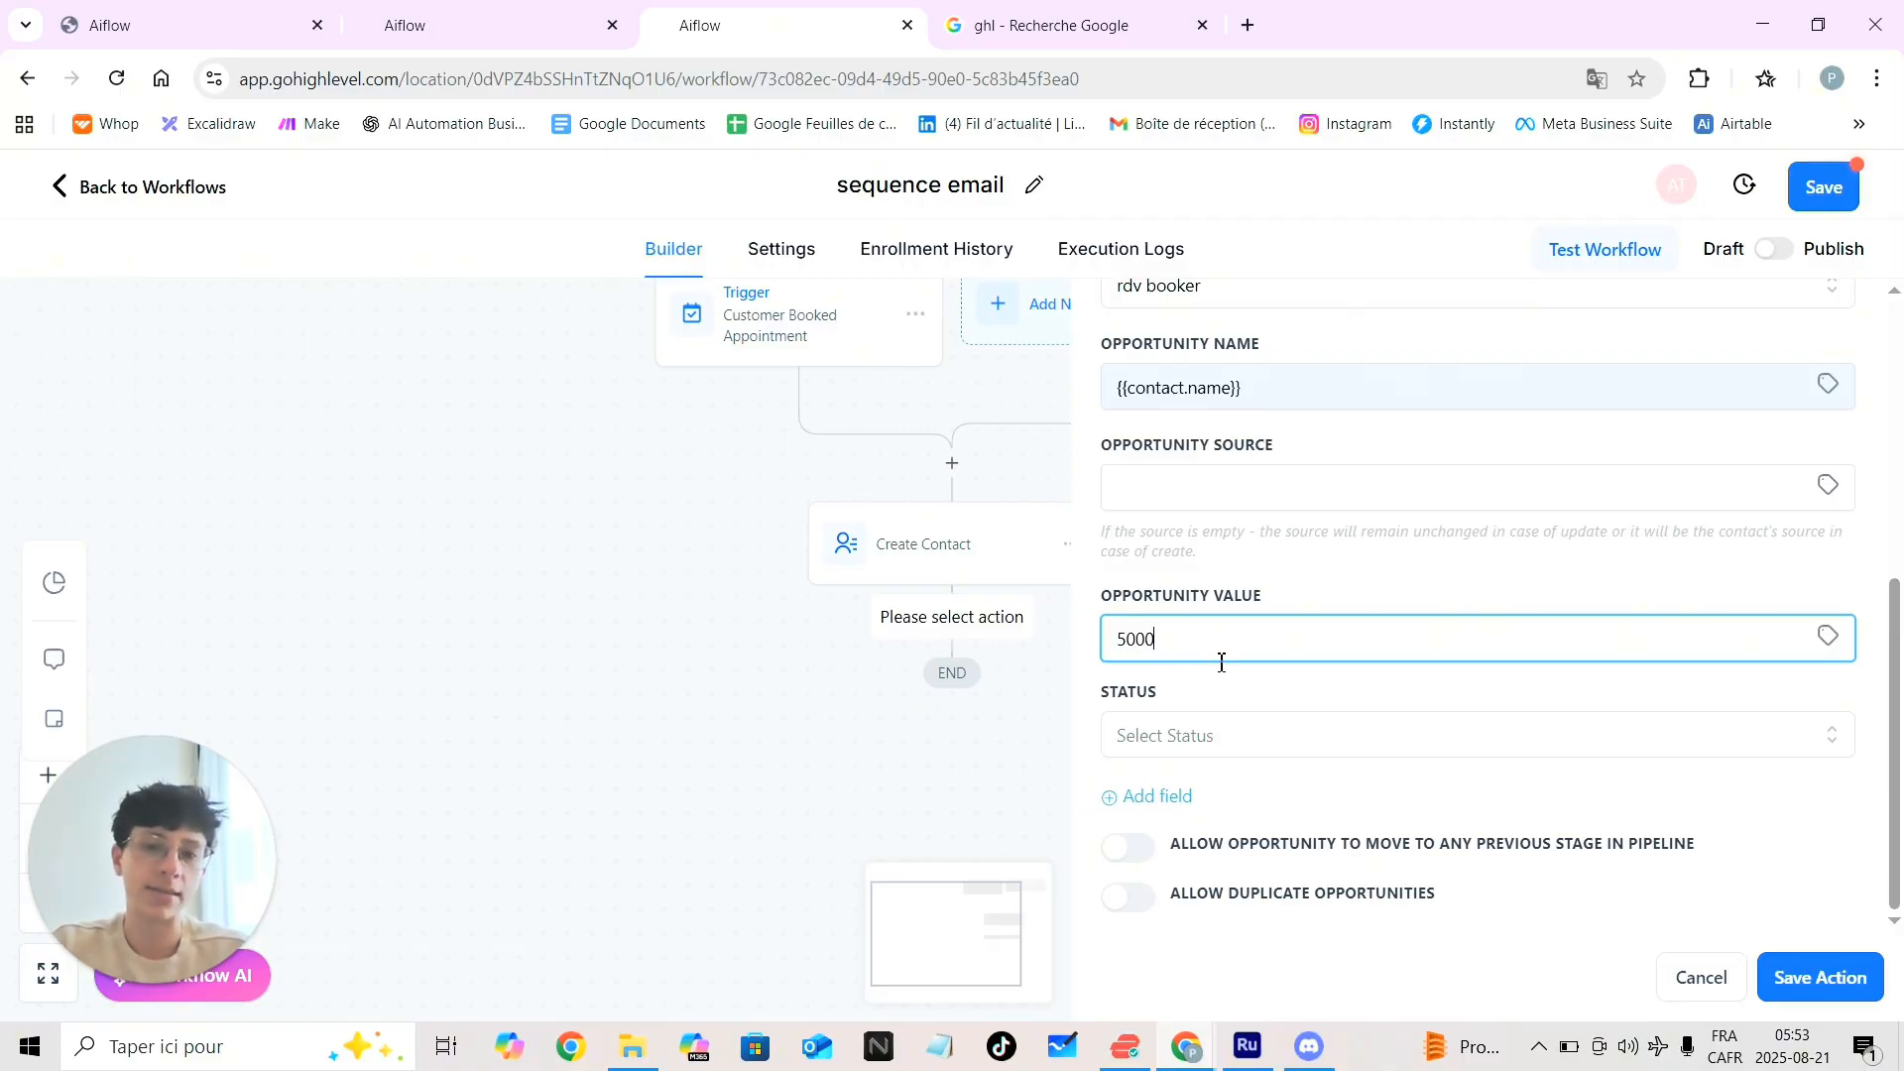
# Review the rdv booker total and scroll across Pipeline demo's empty stages
pyautogui.click(499, 37)
pyautogui.moveTo(442, 533); pyautogui.dragTo(543, 535)
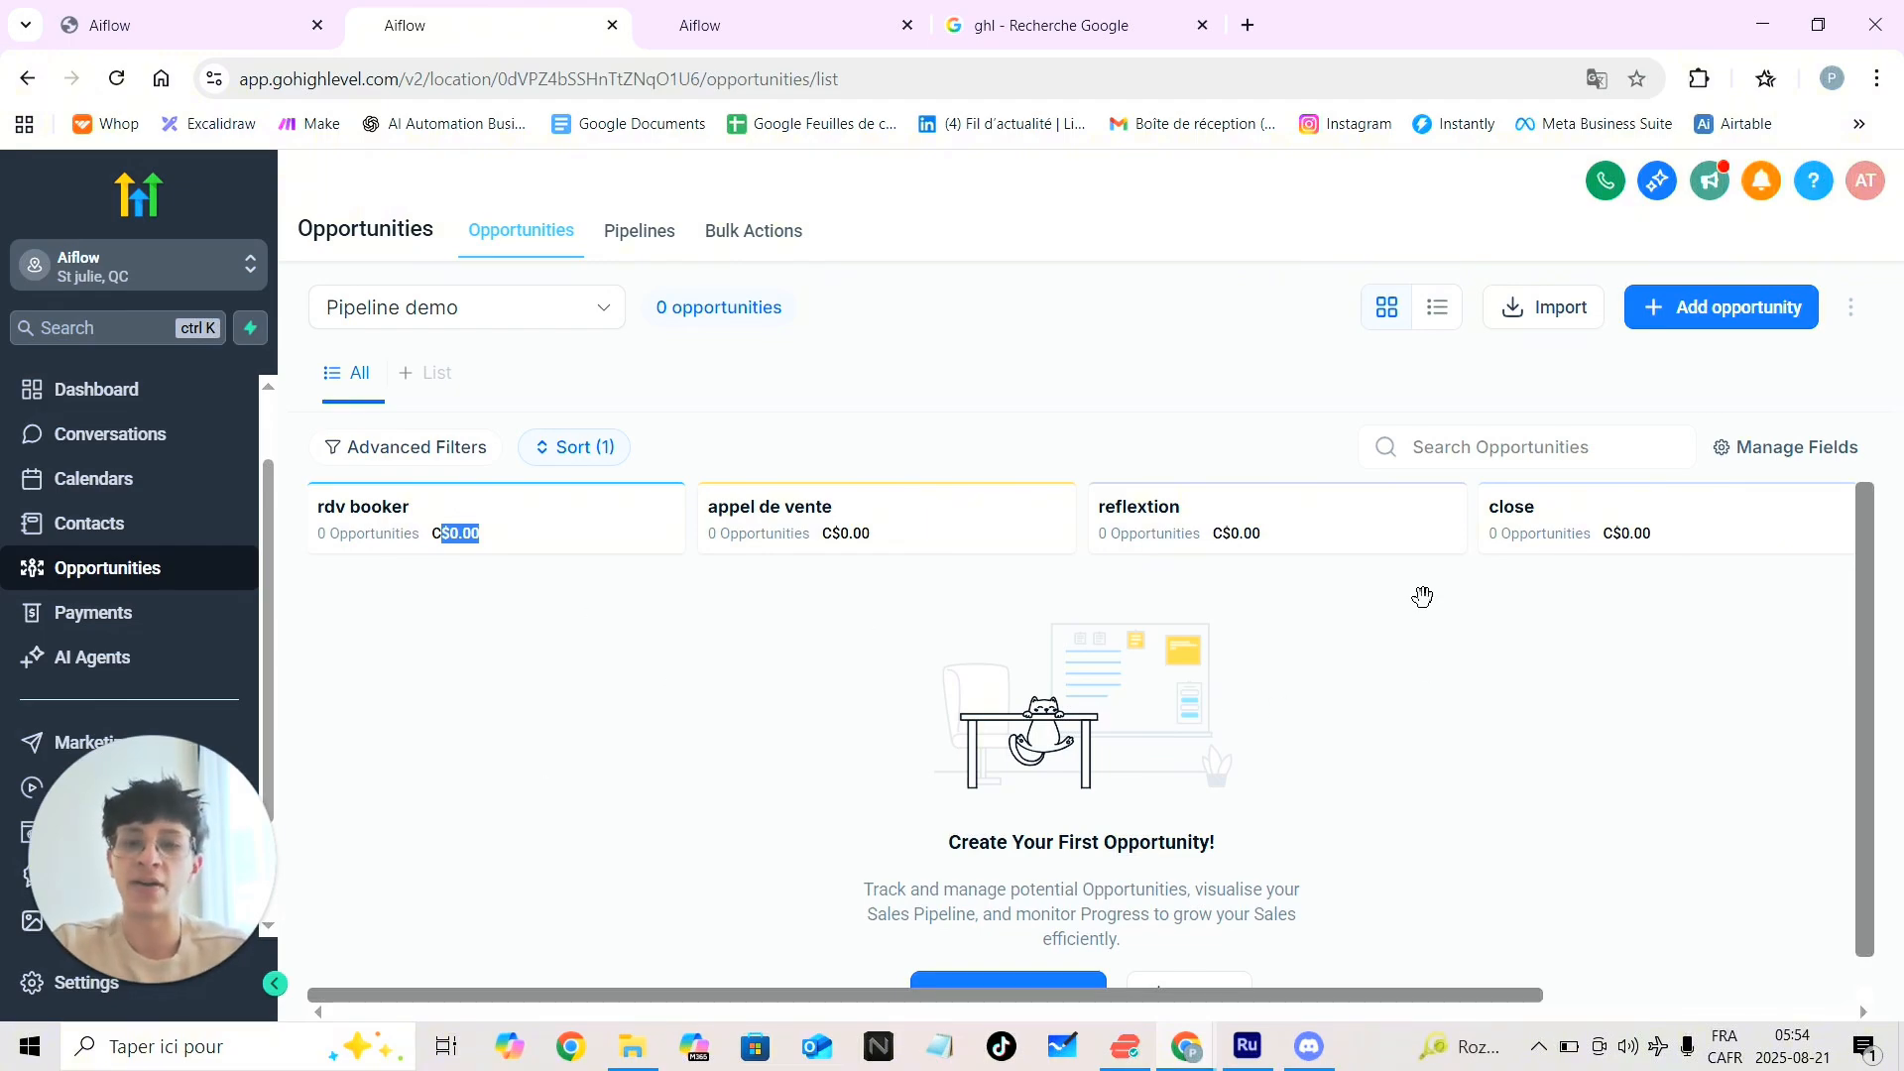
pyautogui.hscroll(4, 1676, 555)
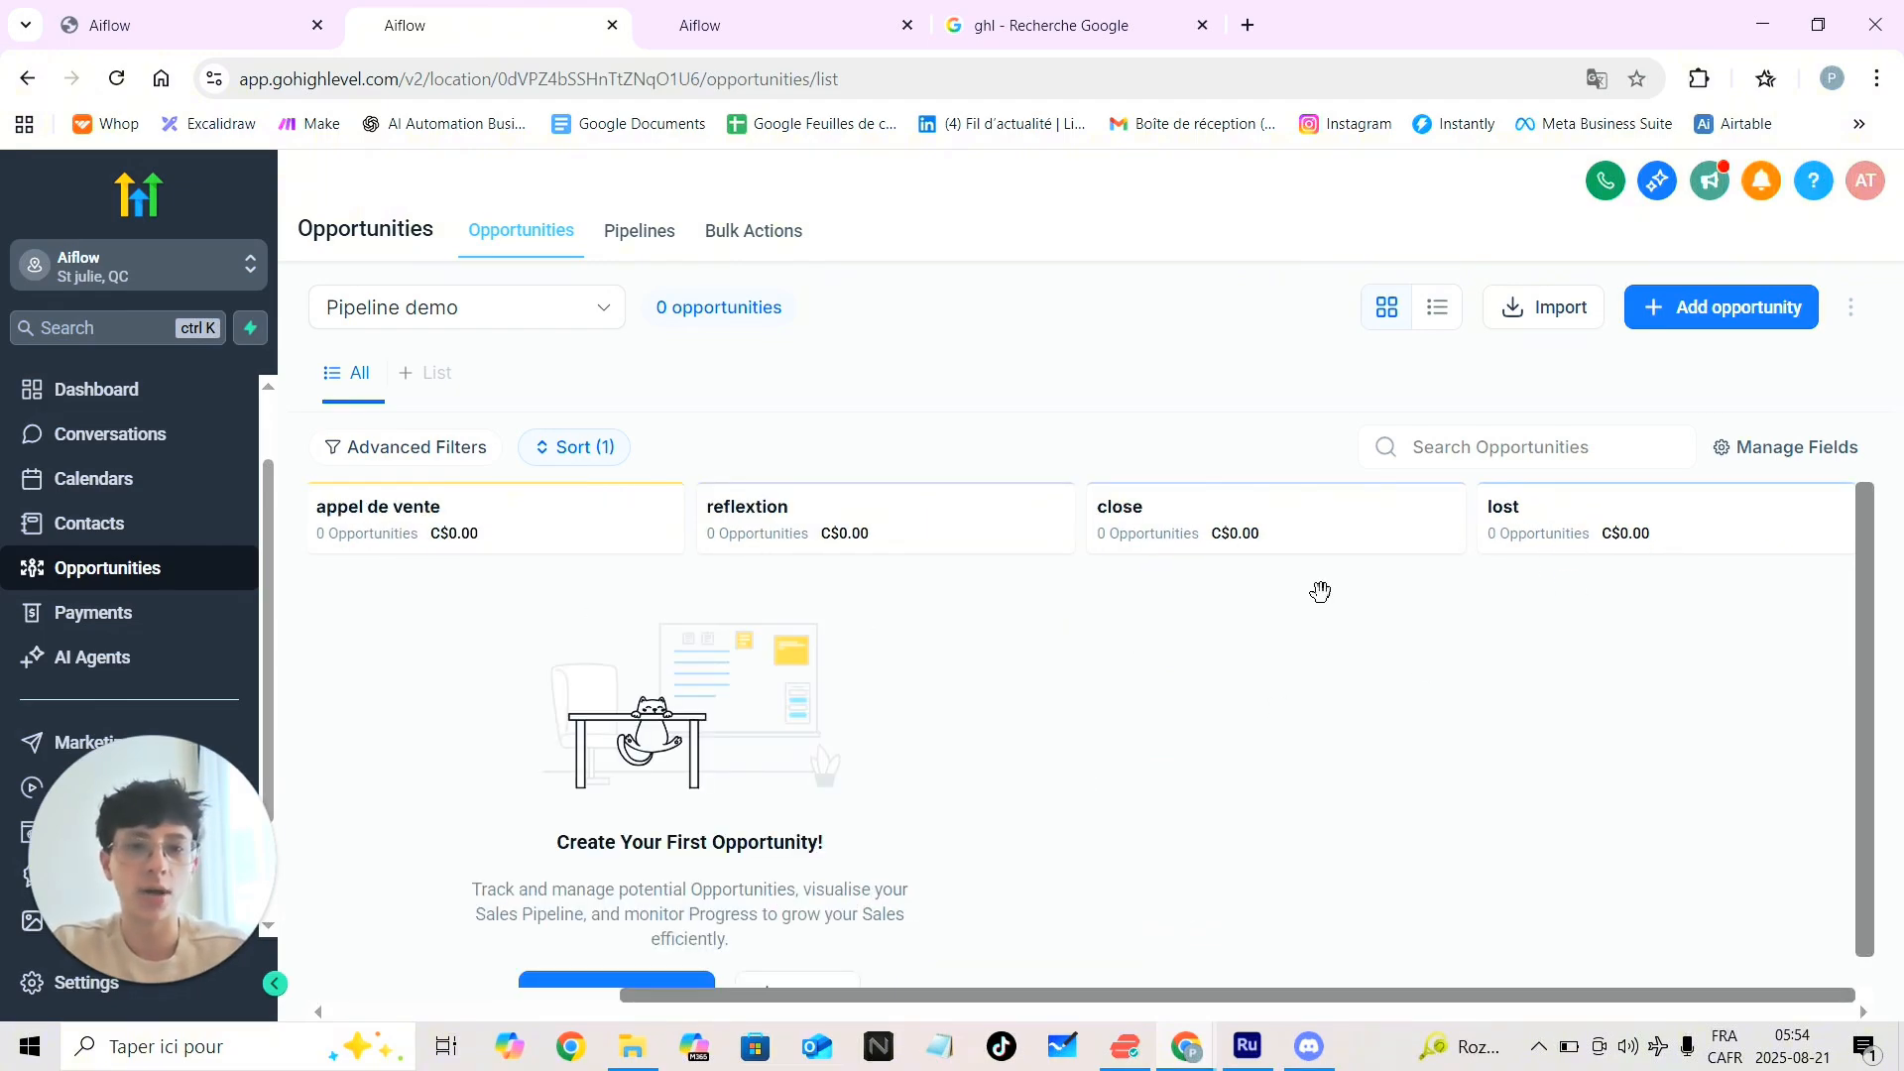
pyautogui.hscroll(-4, 1100, 569)
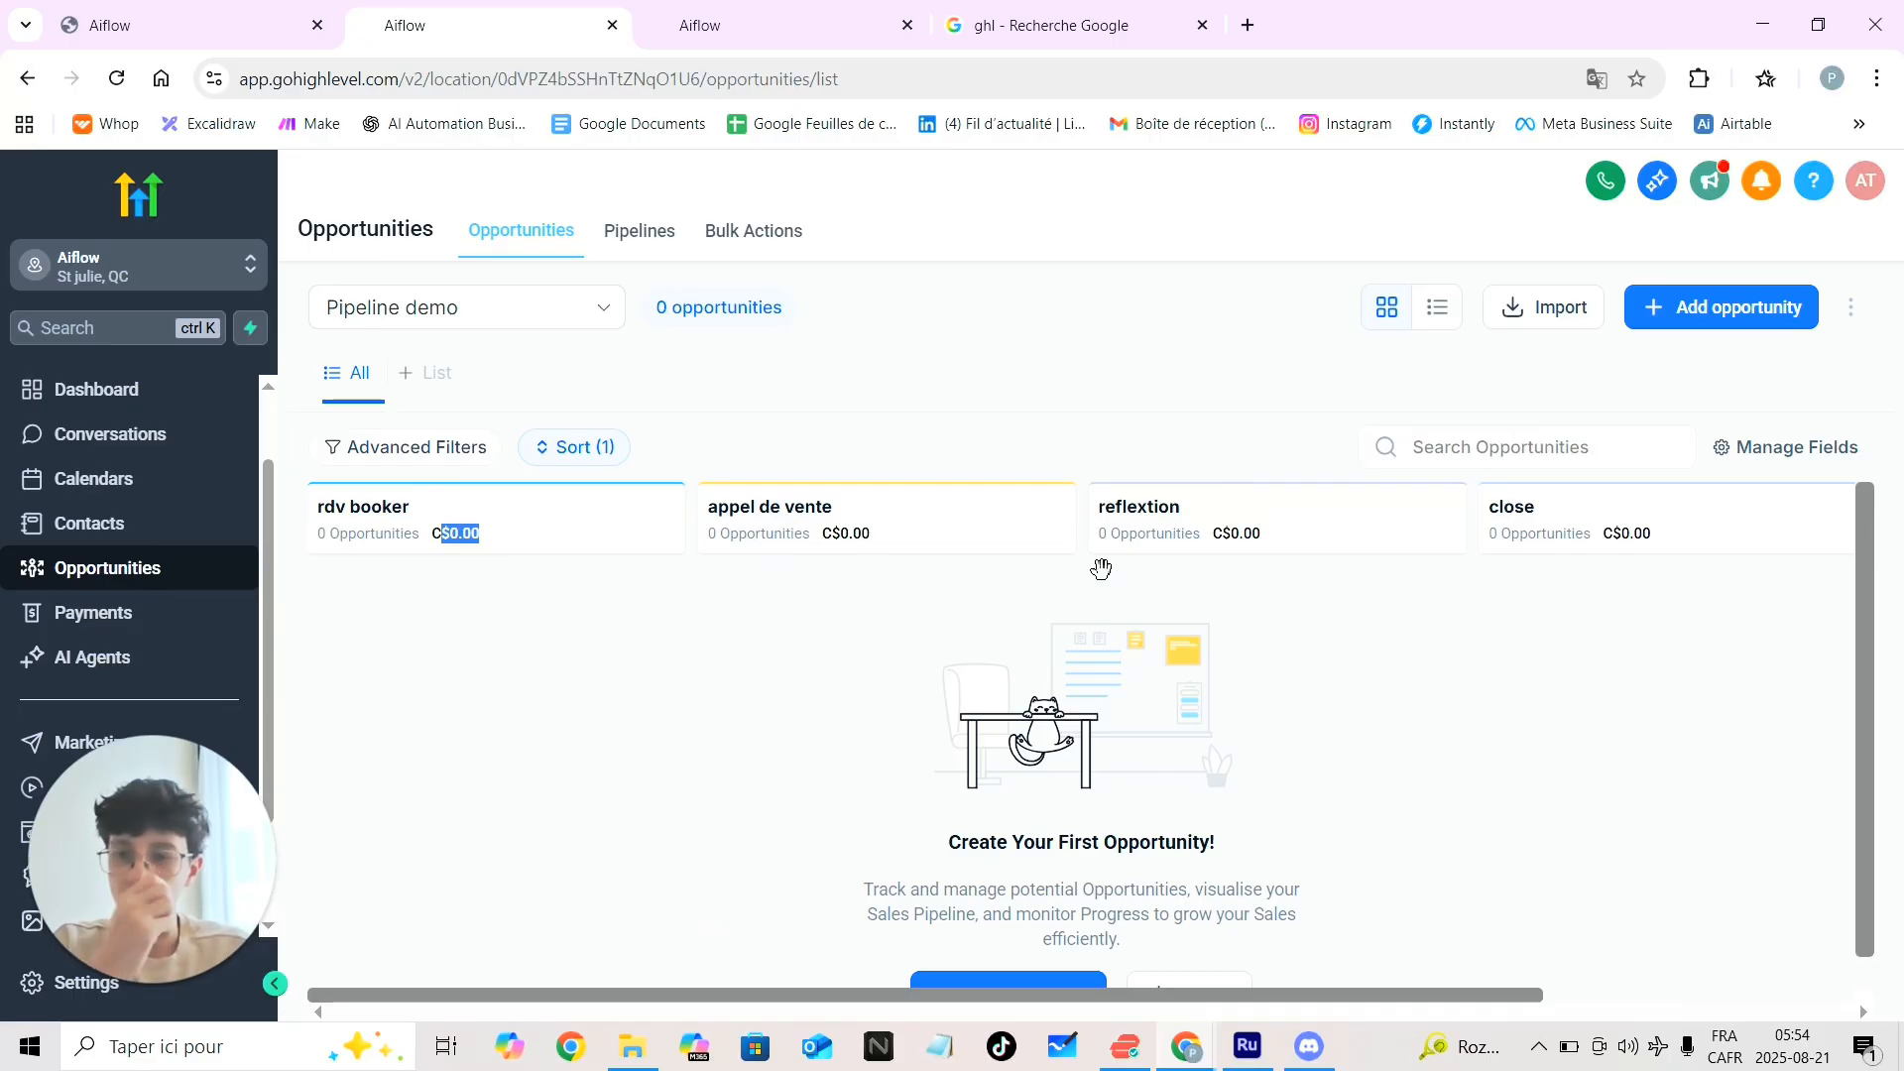
# Set the opportunity status to open, save the step, and add another step after it
pyautogui.click(722, 30)
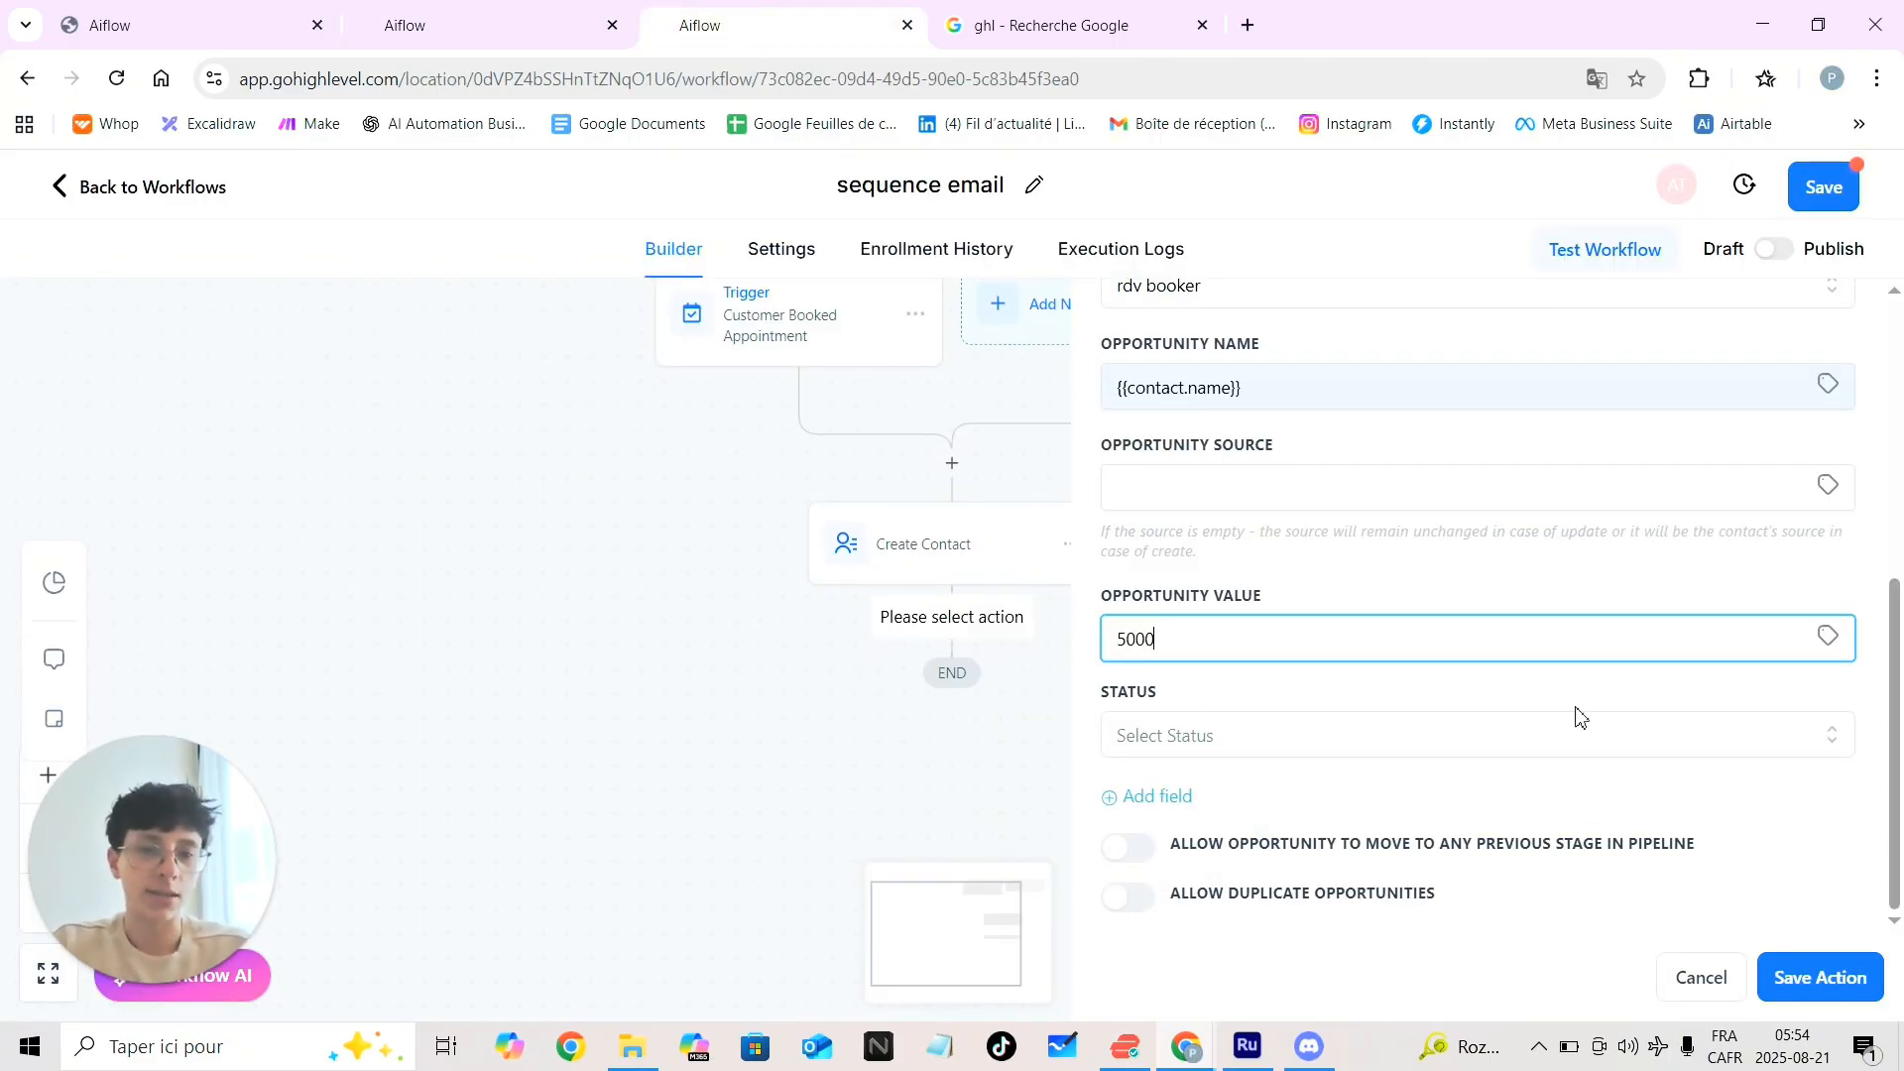
pyautogui.click(1583, 746)
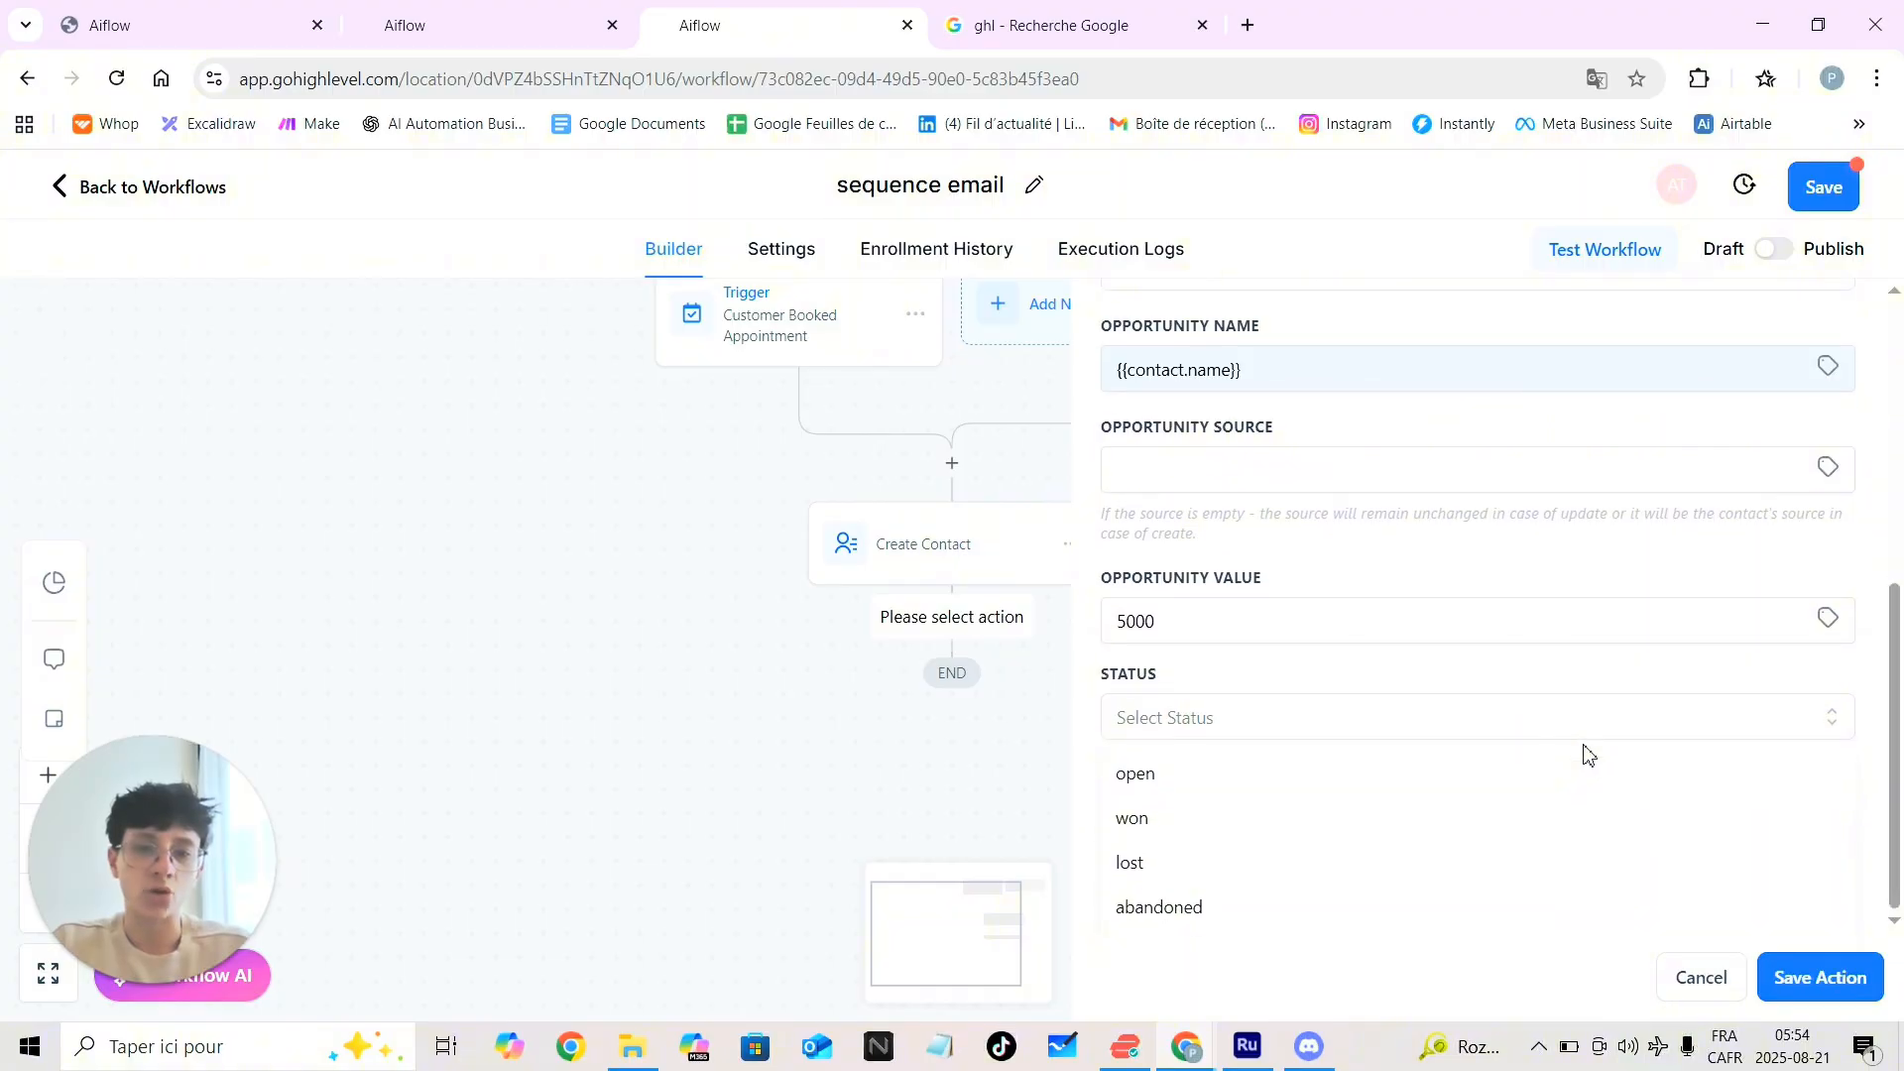
pyautogui.click(1291, 783)
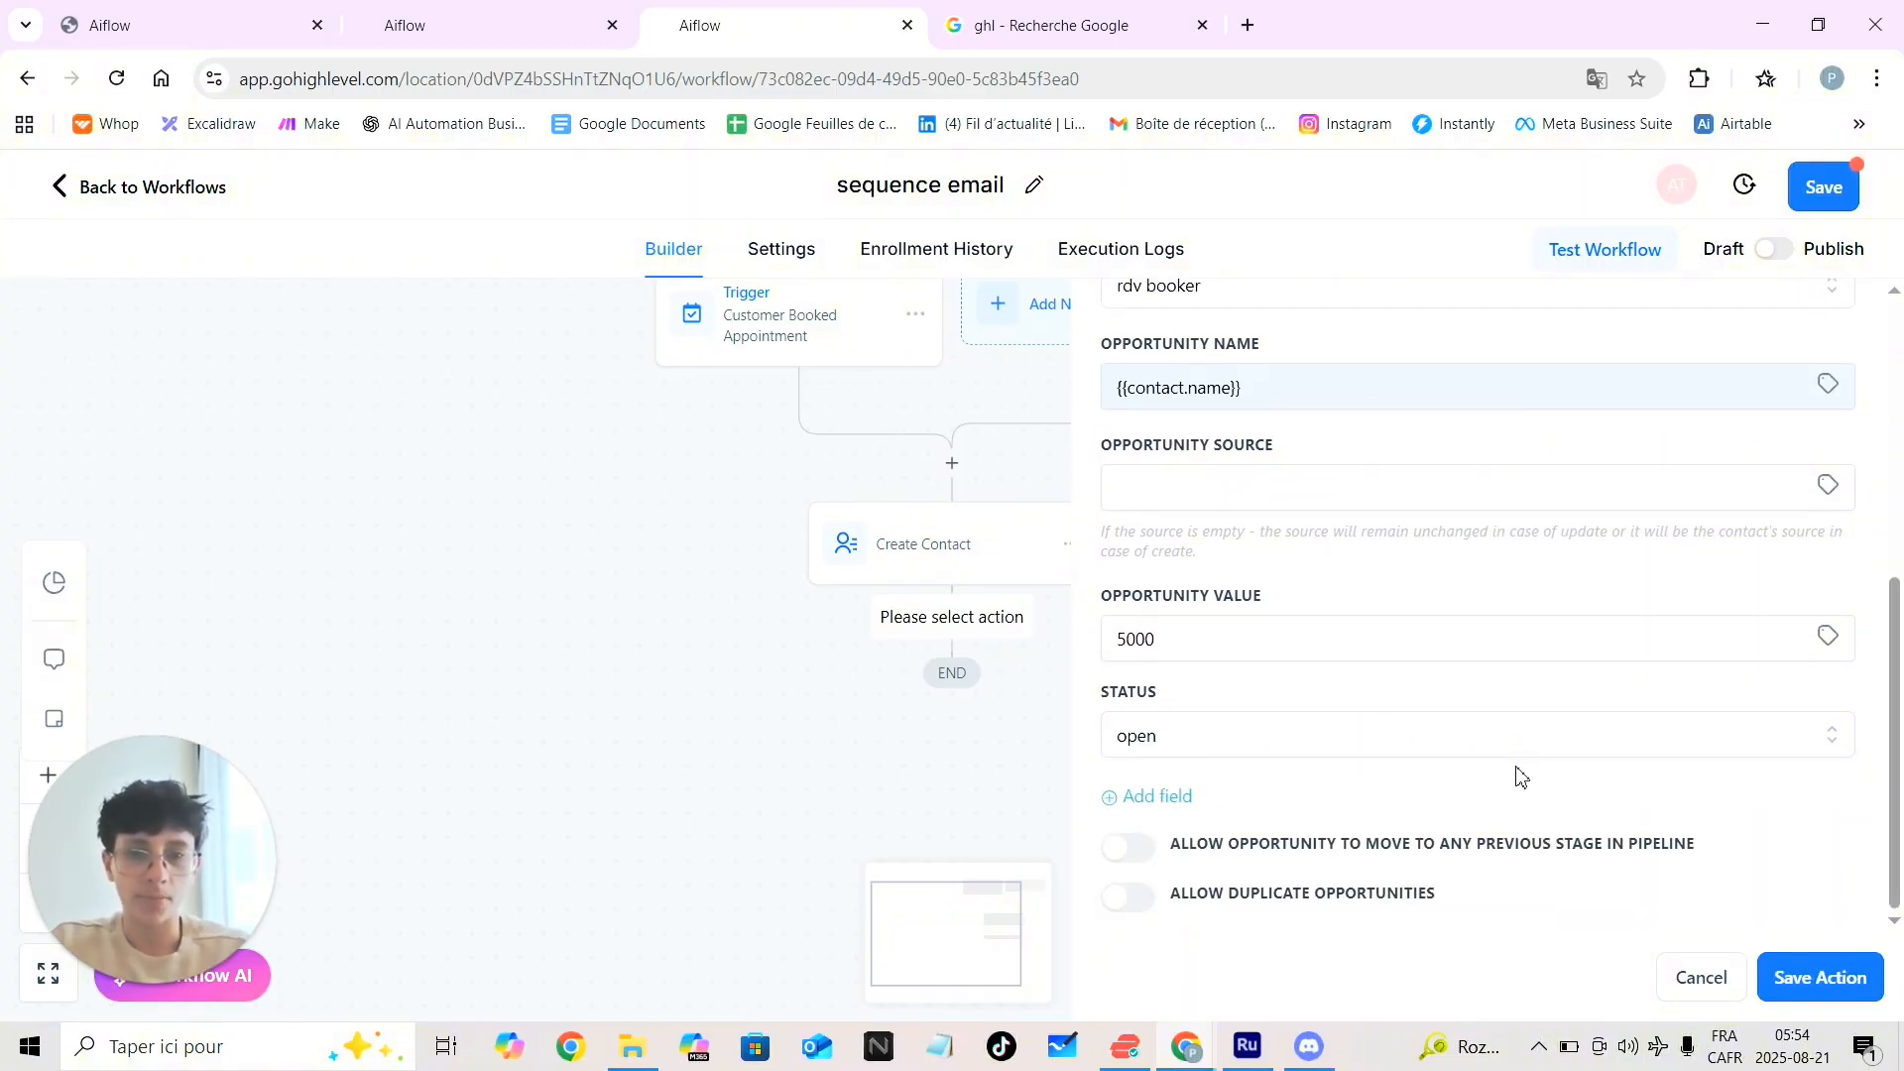
pyautogui.click(1797, 980)
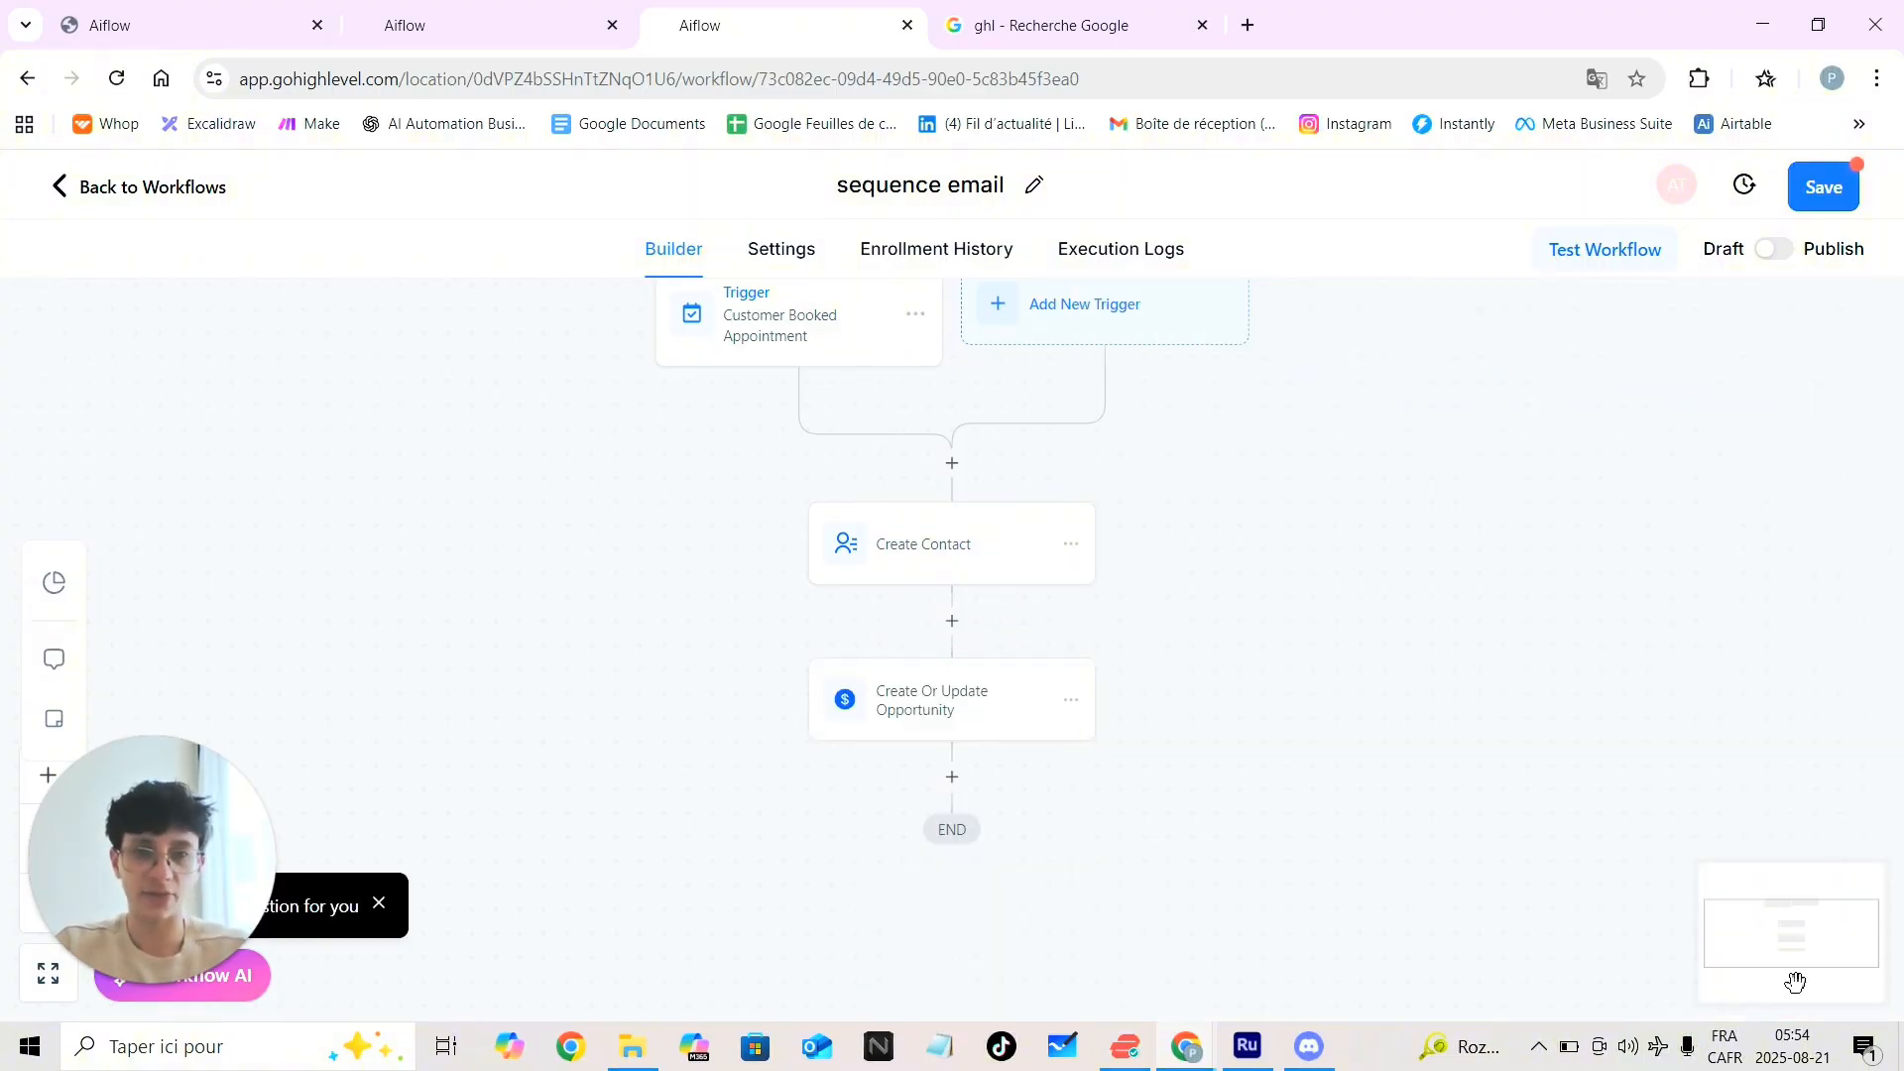
pyautogui.click(952, 776)
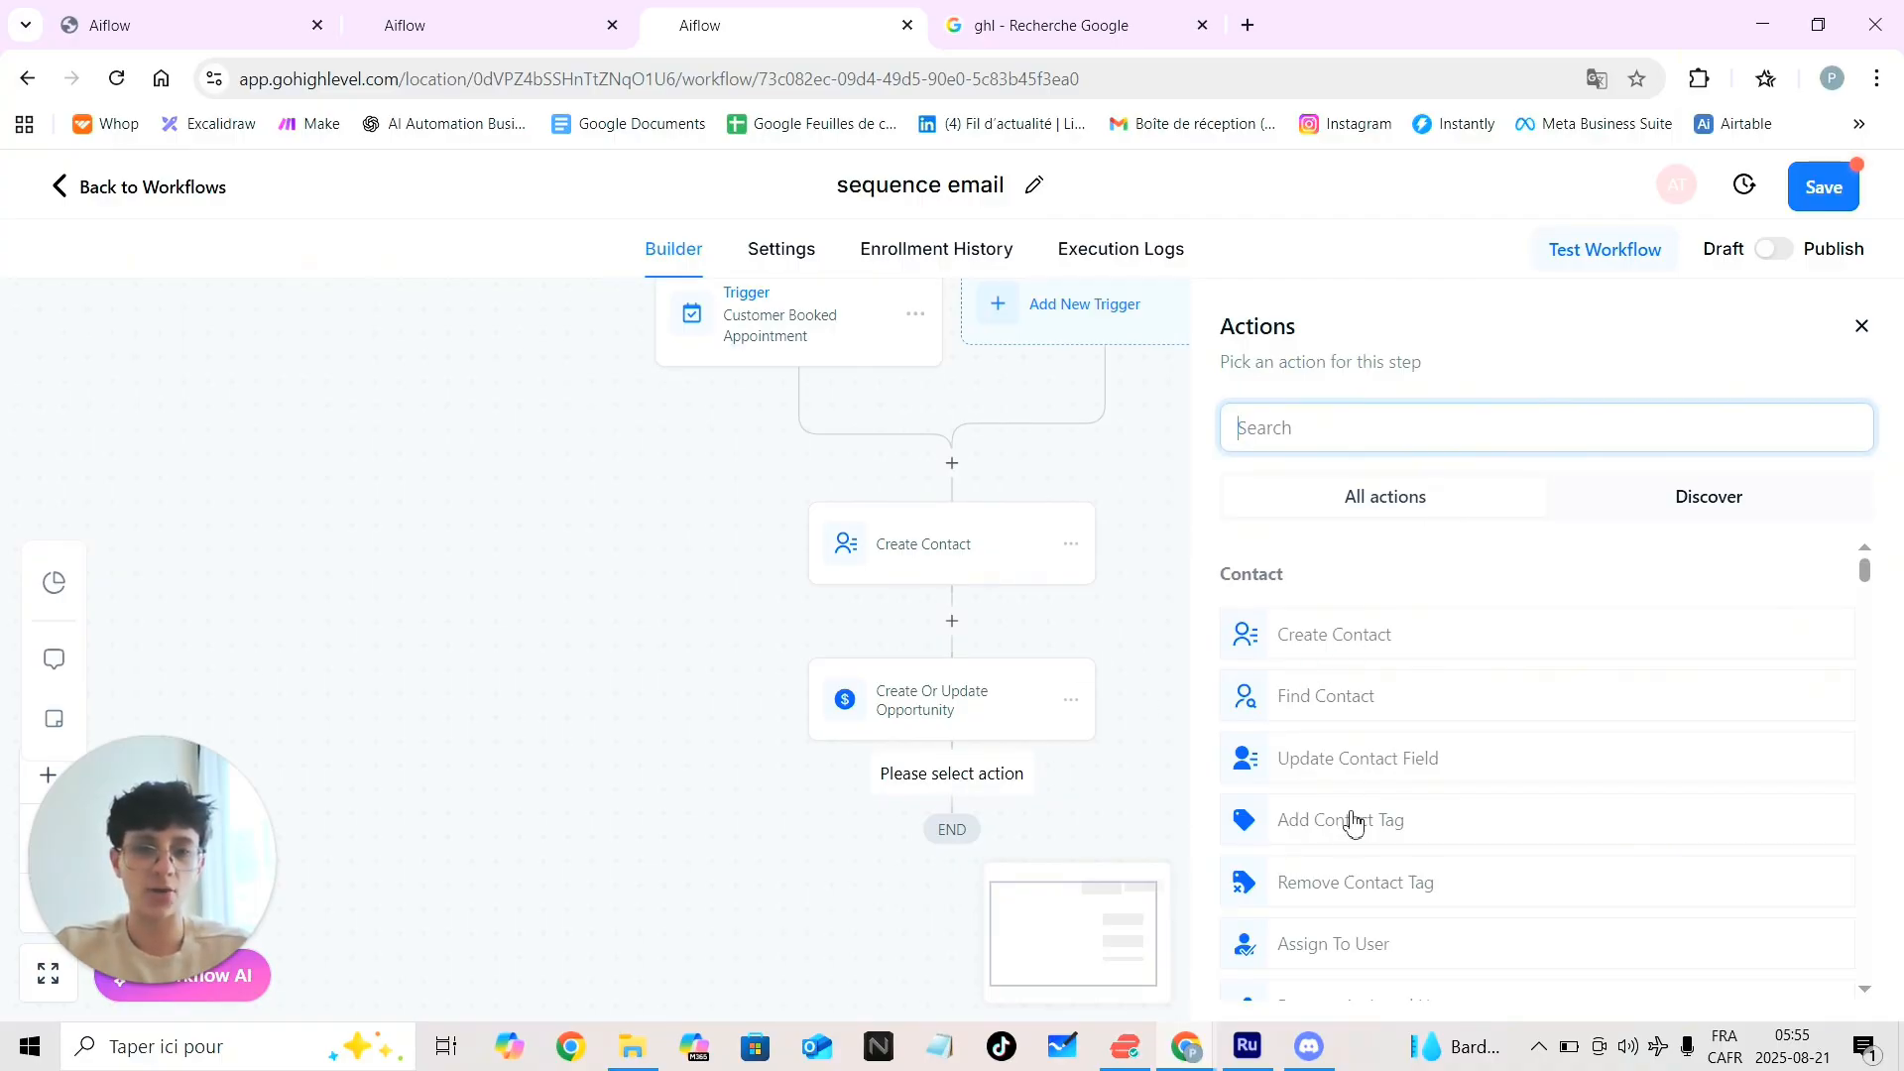
# Add an Add Contact Tag step applying the 'appel de vente booked' tag and save it
pyautogui.click(1408, 836)
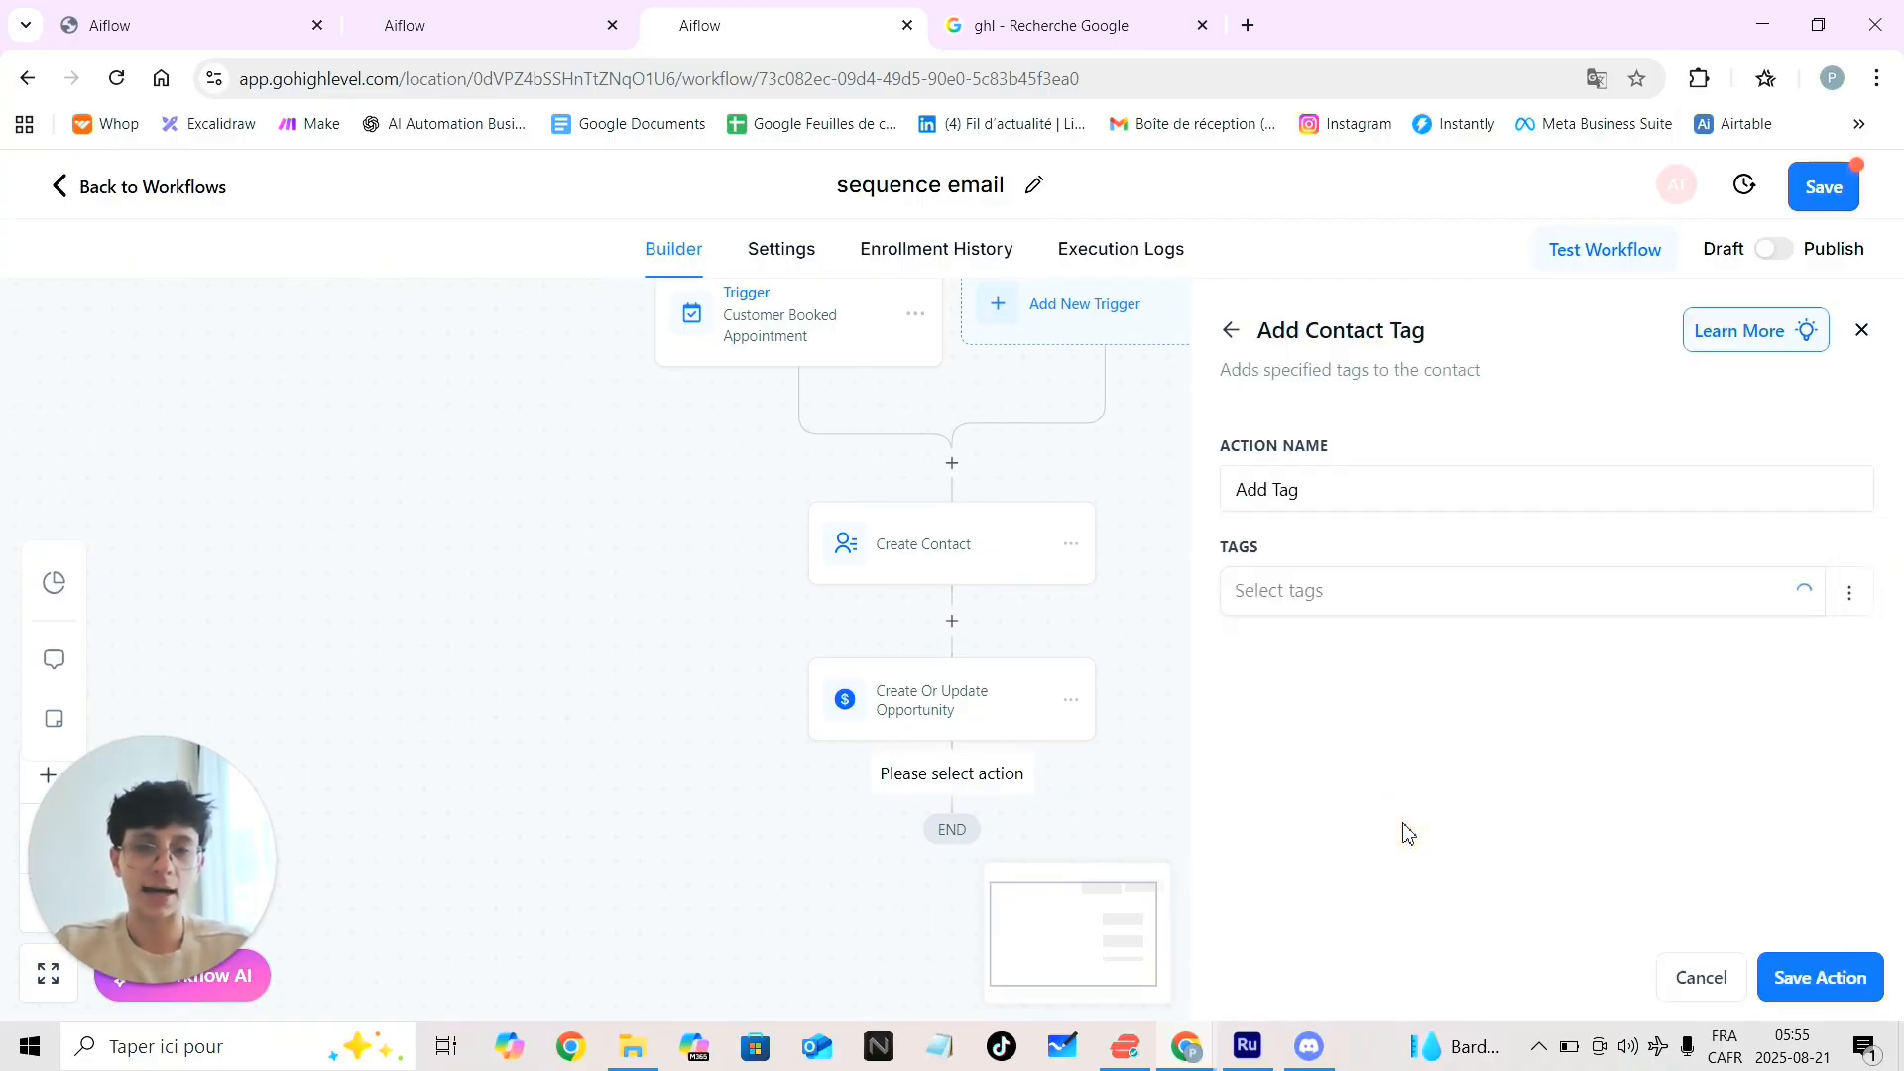
pyautogui.click(1328, 606)
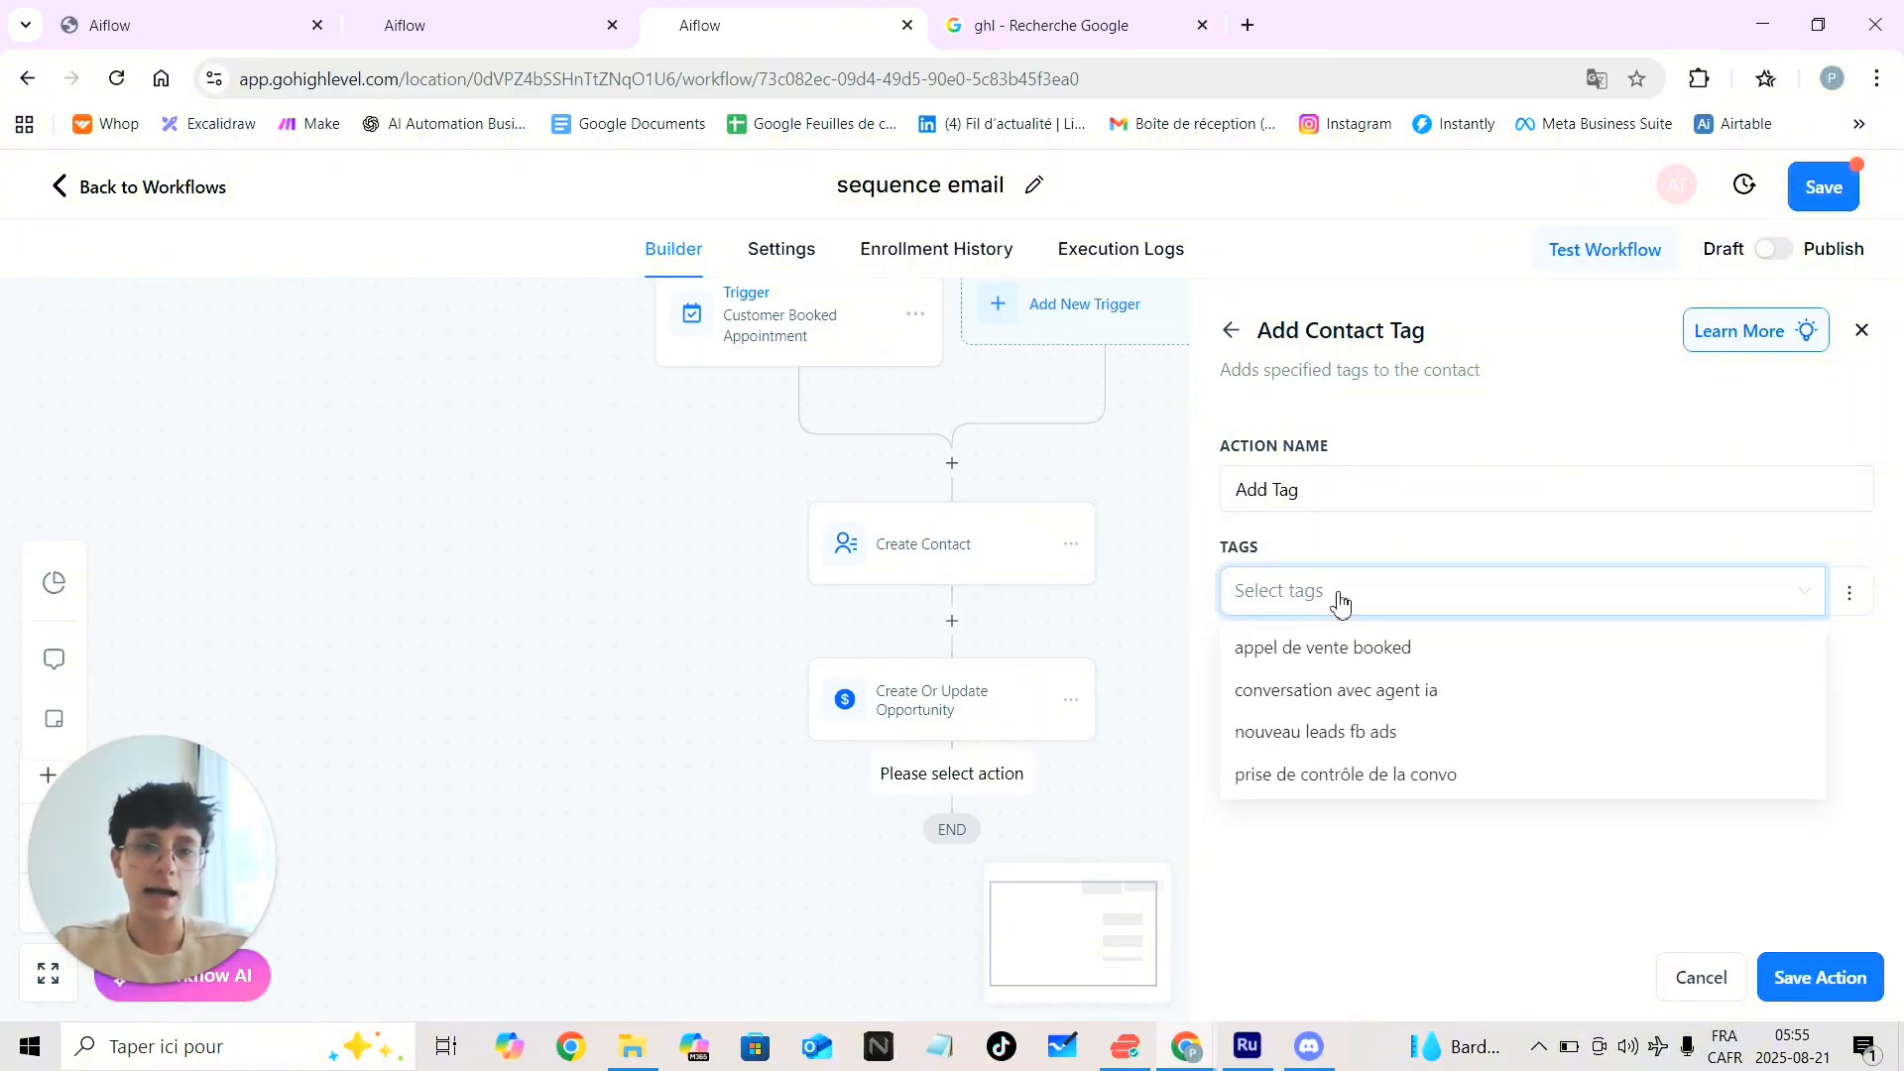
pyautogui.click(1850, 593)
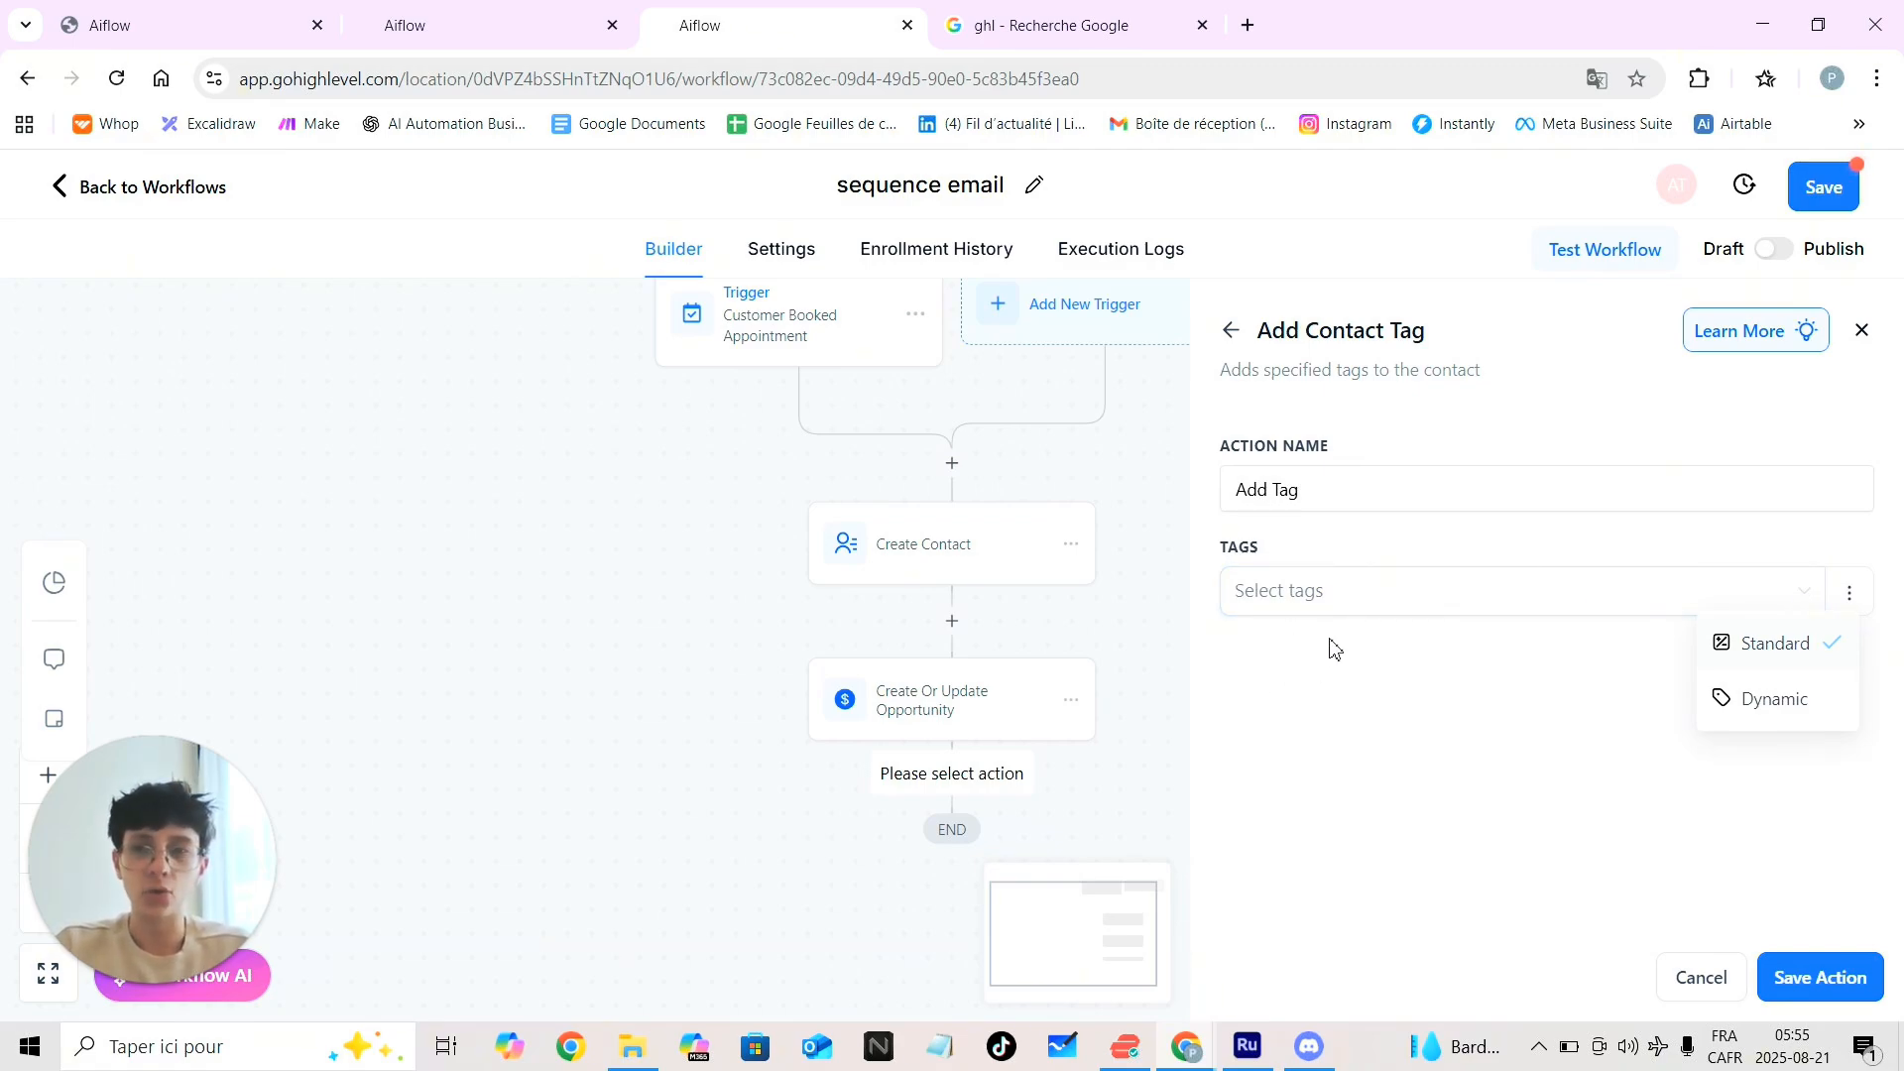
pyautogui.click(501, 18)
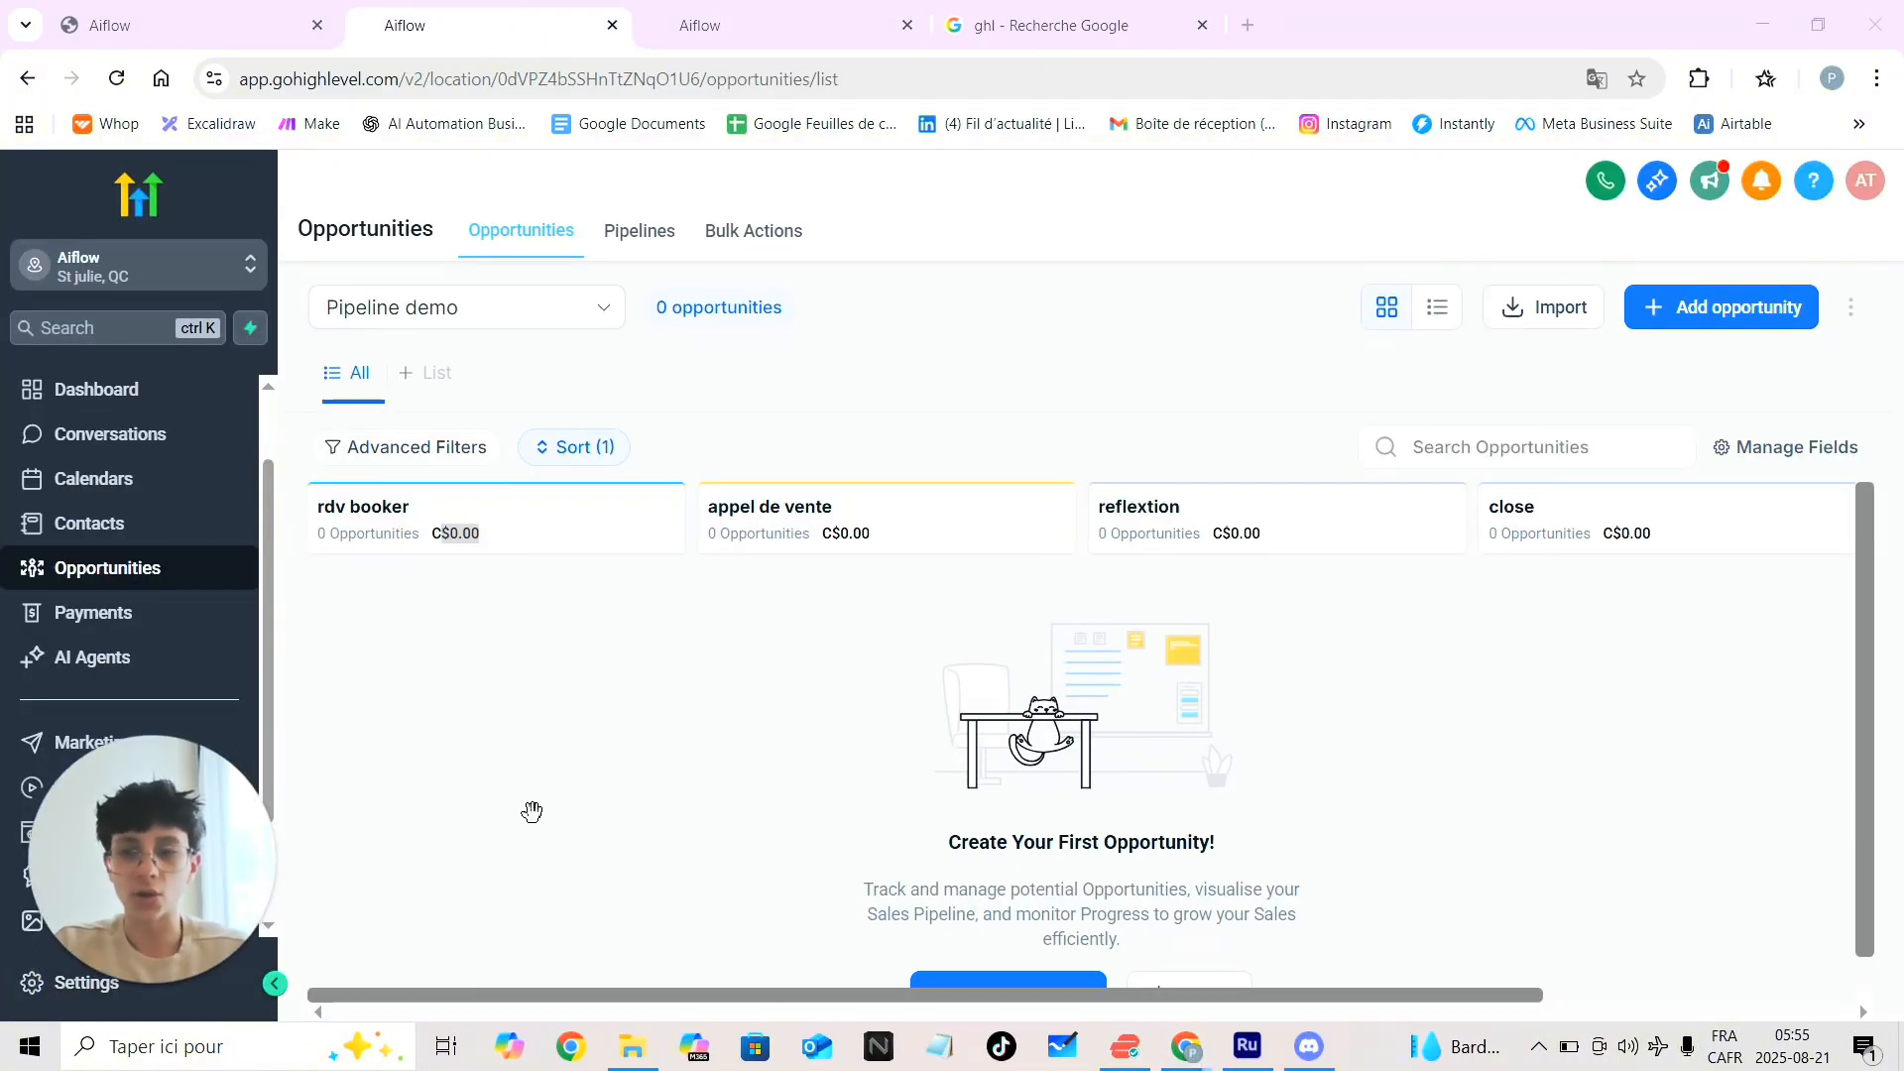
pyautogui.click(810, 8)
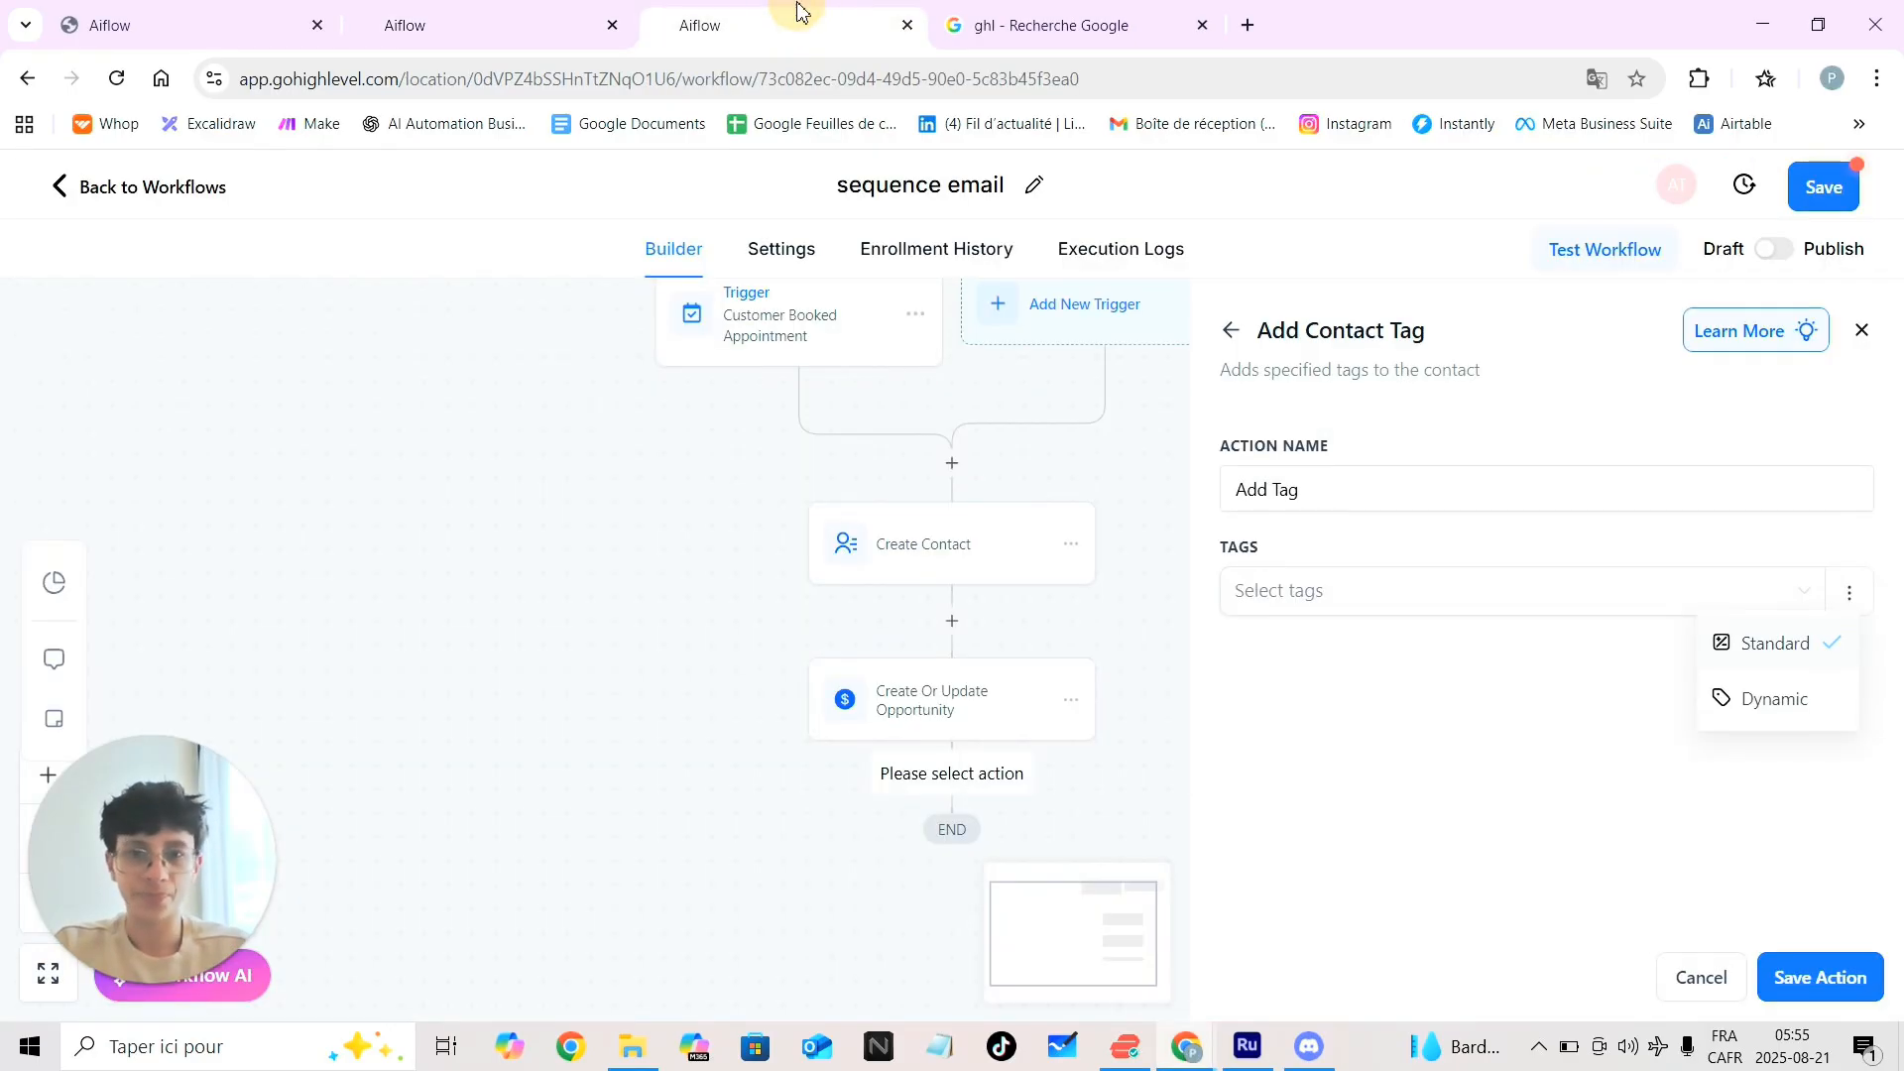
pyautogui.click(1591, 618)
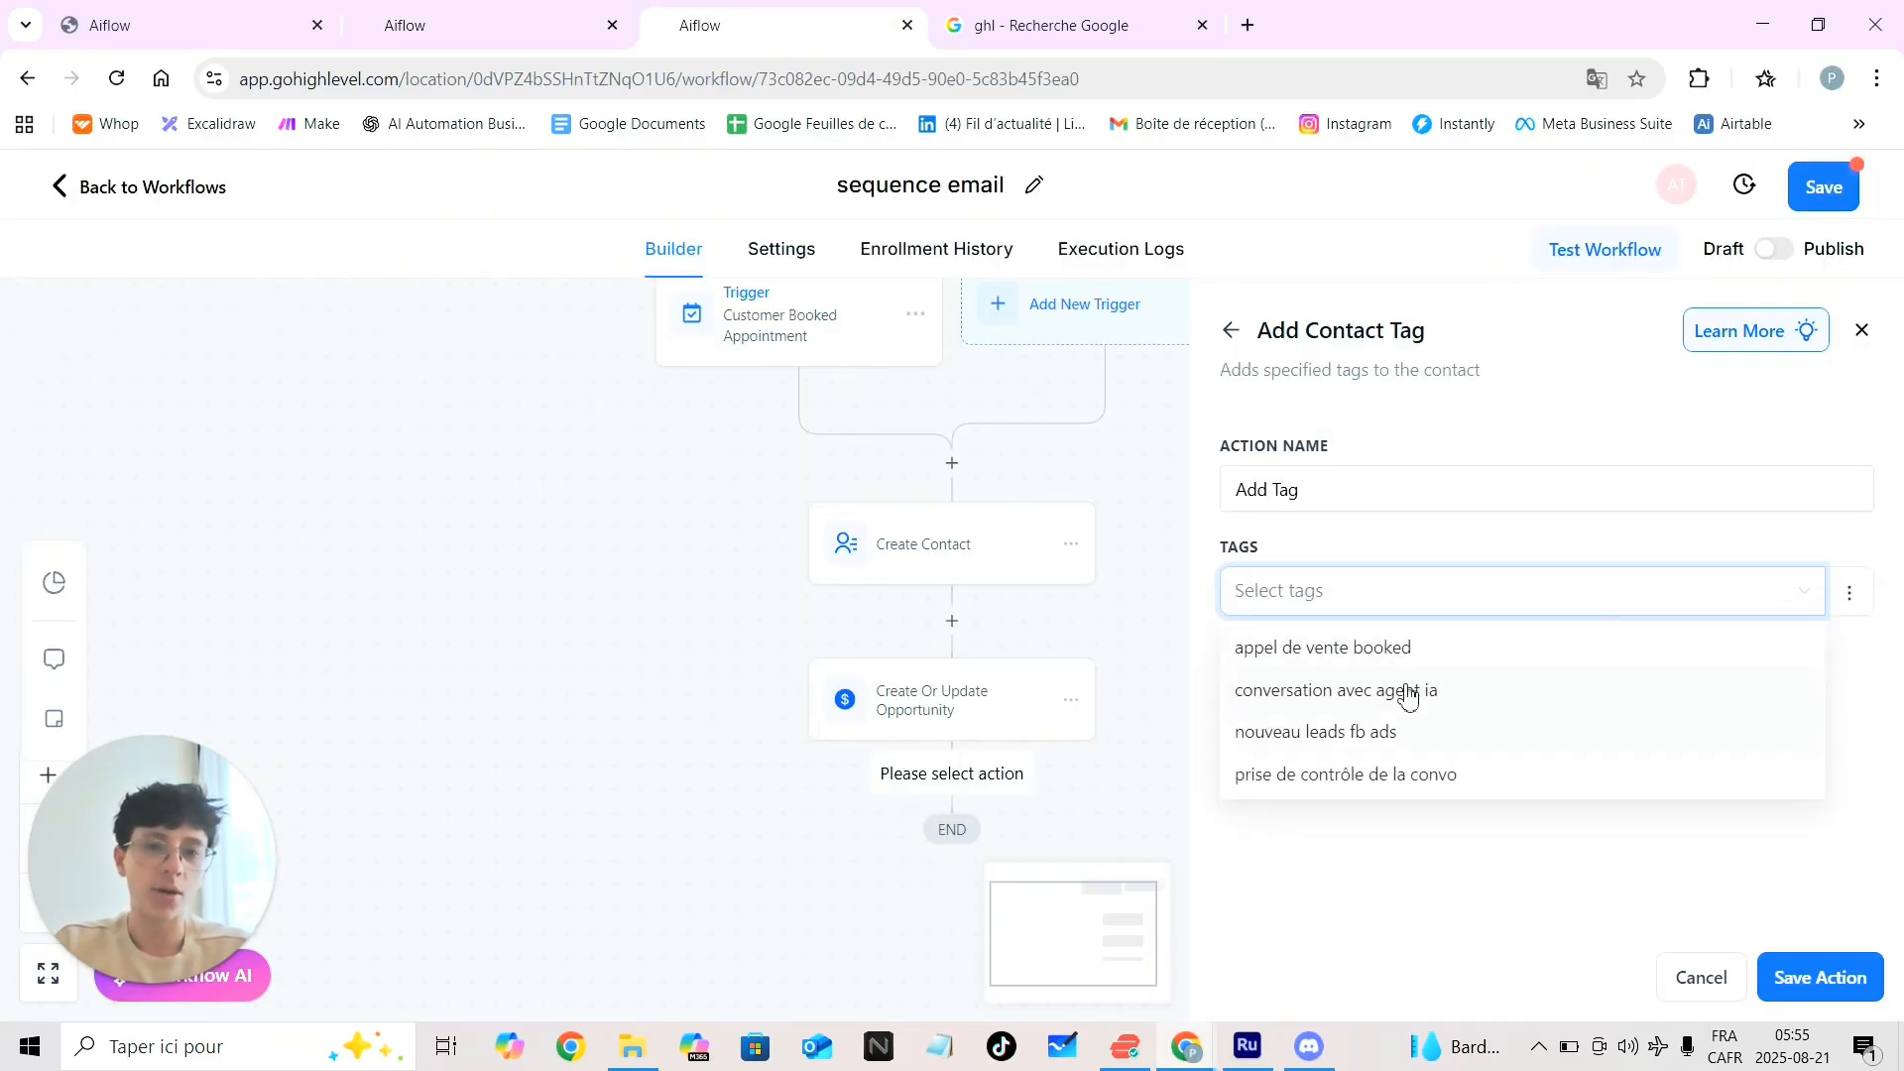
pyautogui.click(1368, 649)
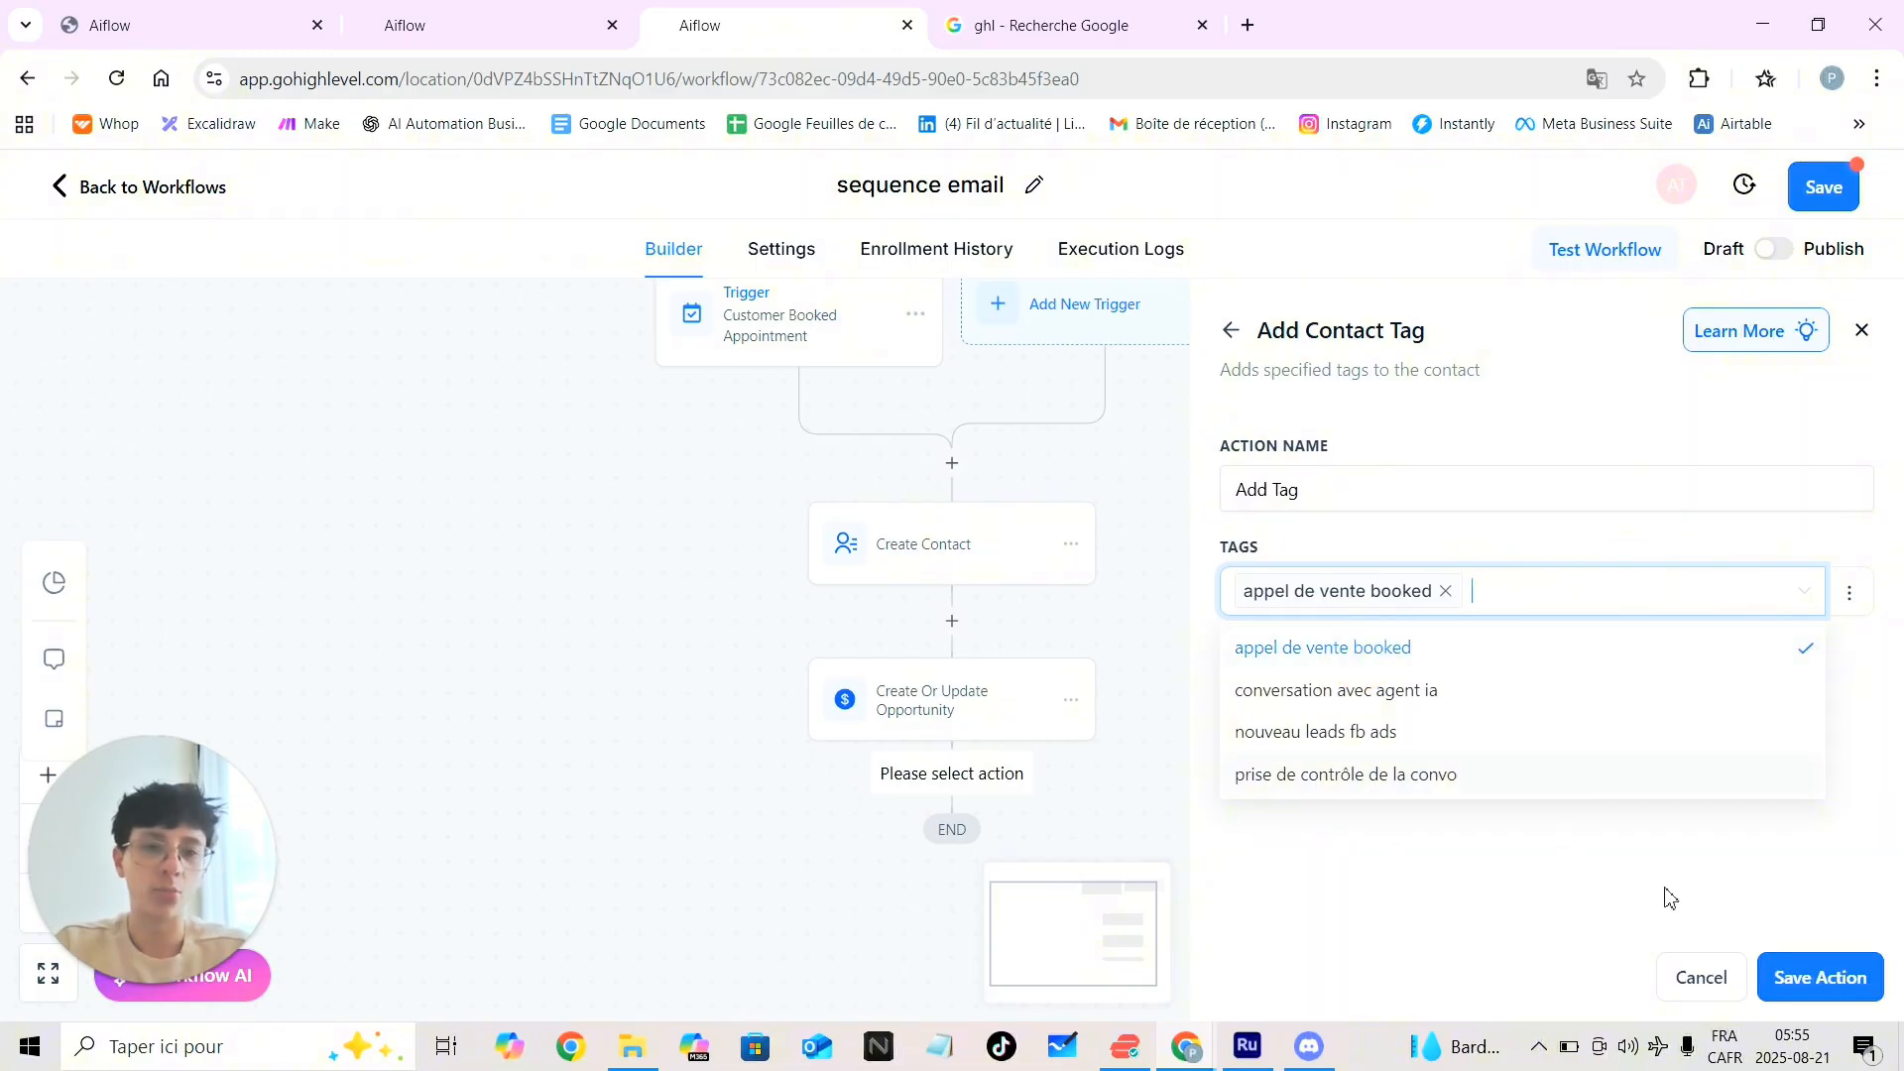
pyautogui.click(1778, 977)
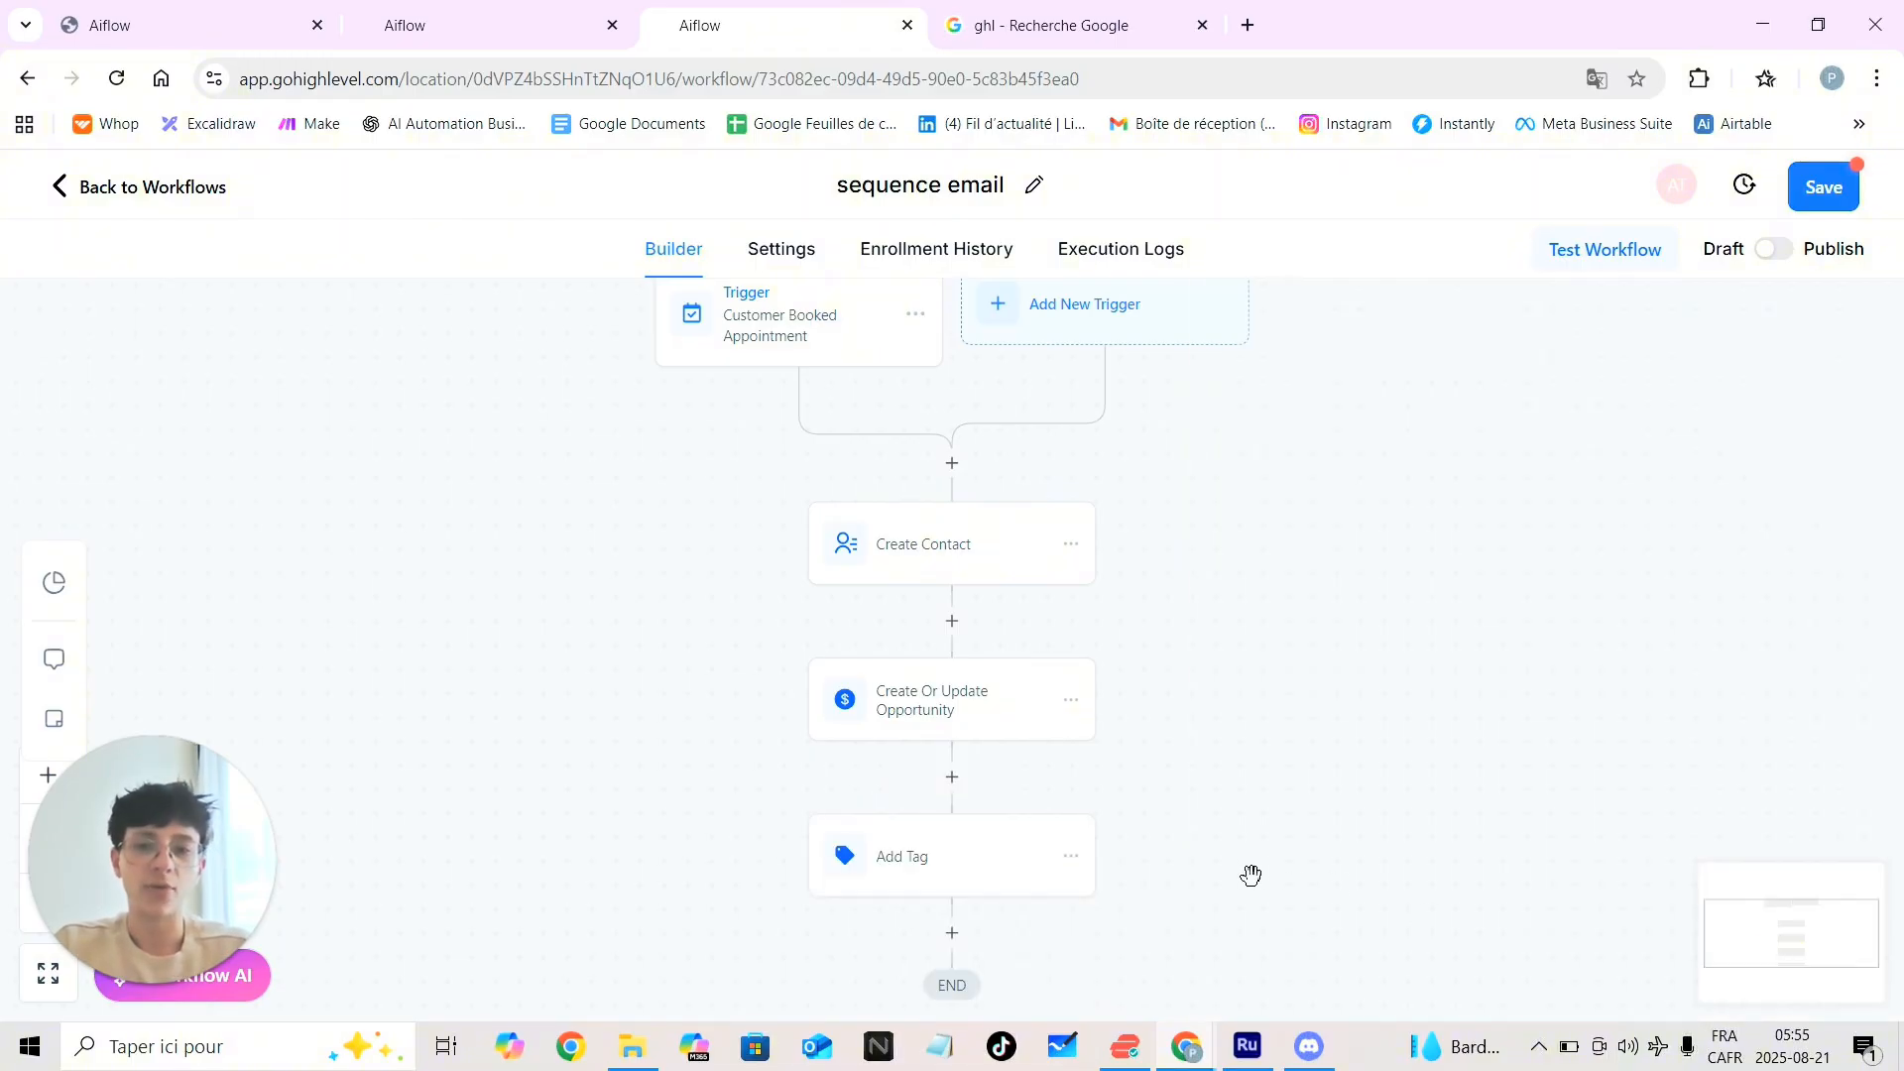
pyautogui.scroll(-2, 1251, 875)
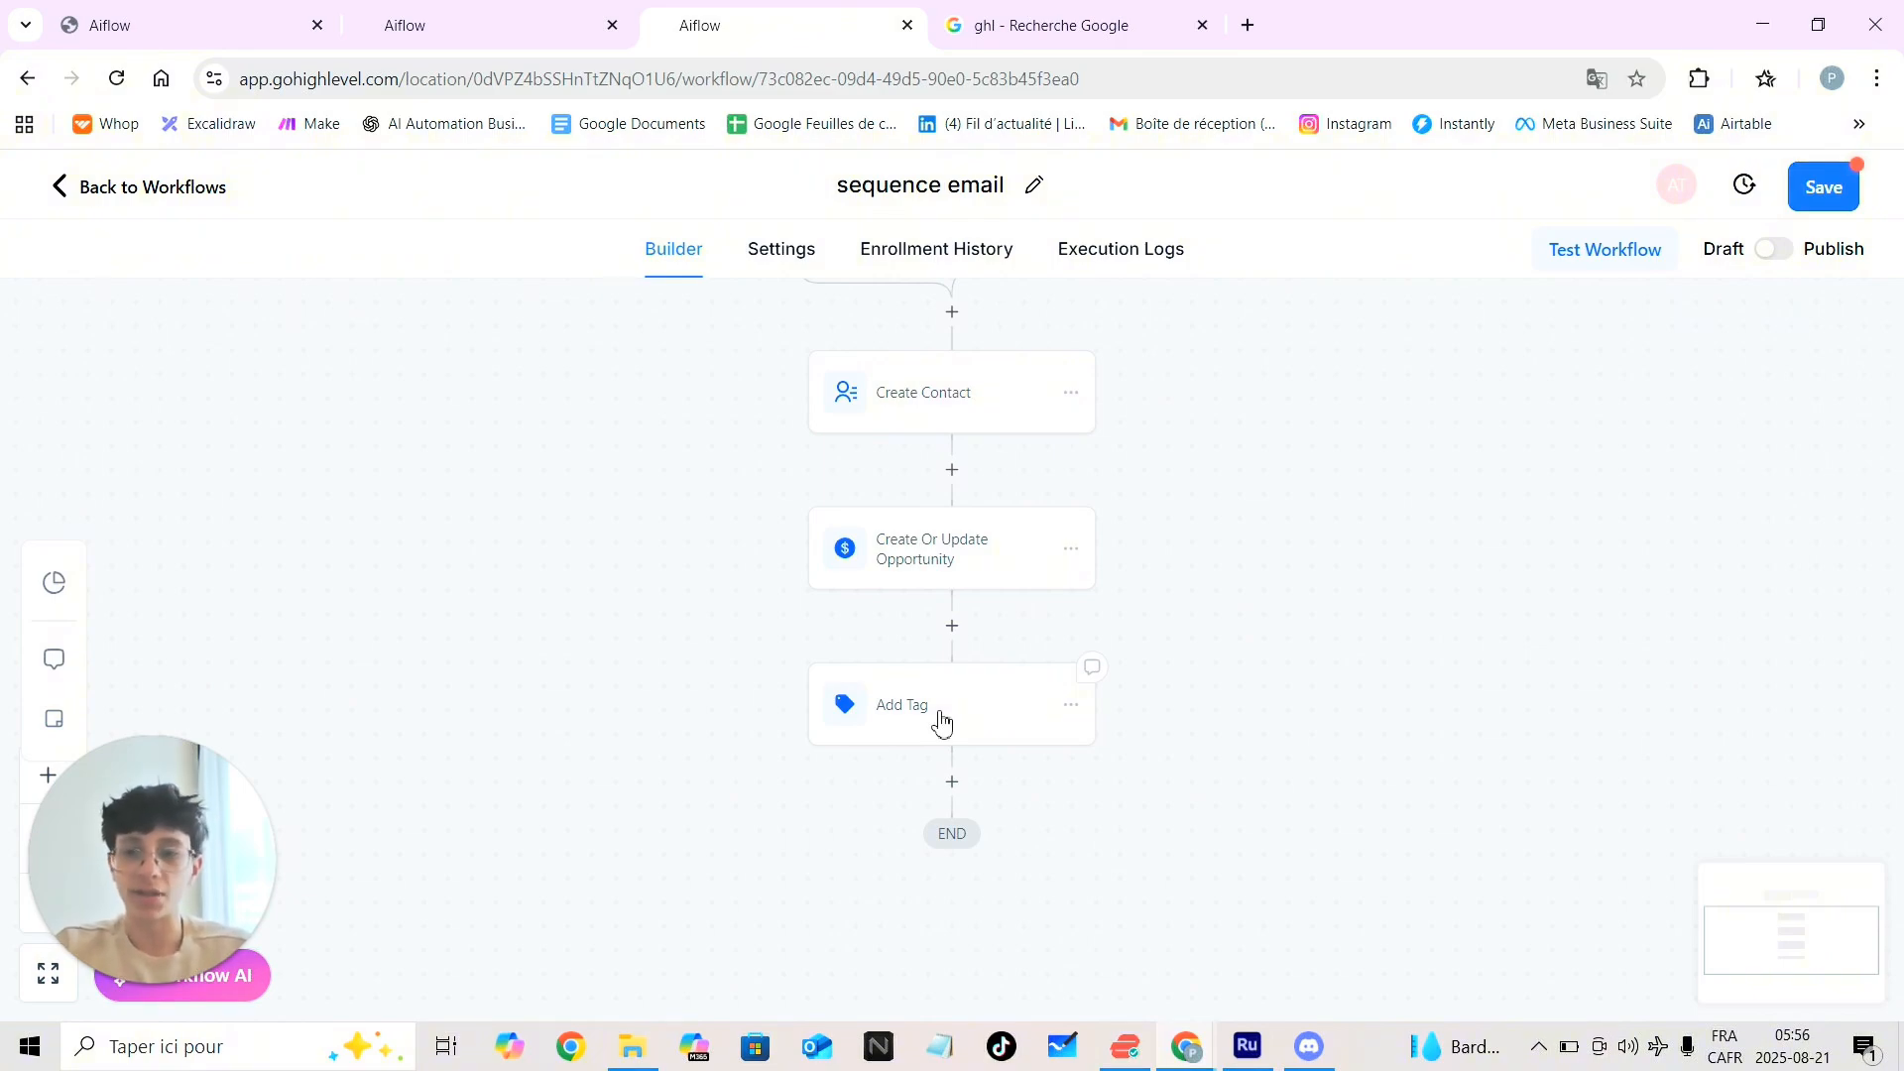
# Insert a Send Internal Notification step after Add Tag with its type set to Notification
pyautogui.scroll(-2, 1155, 753)
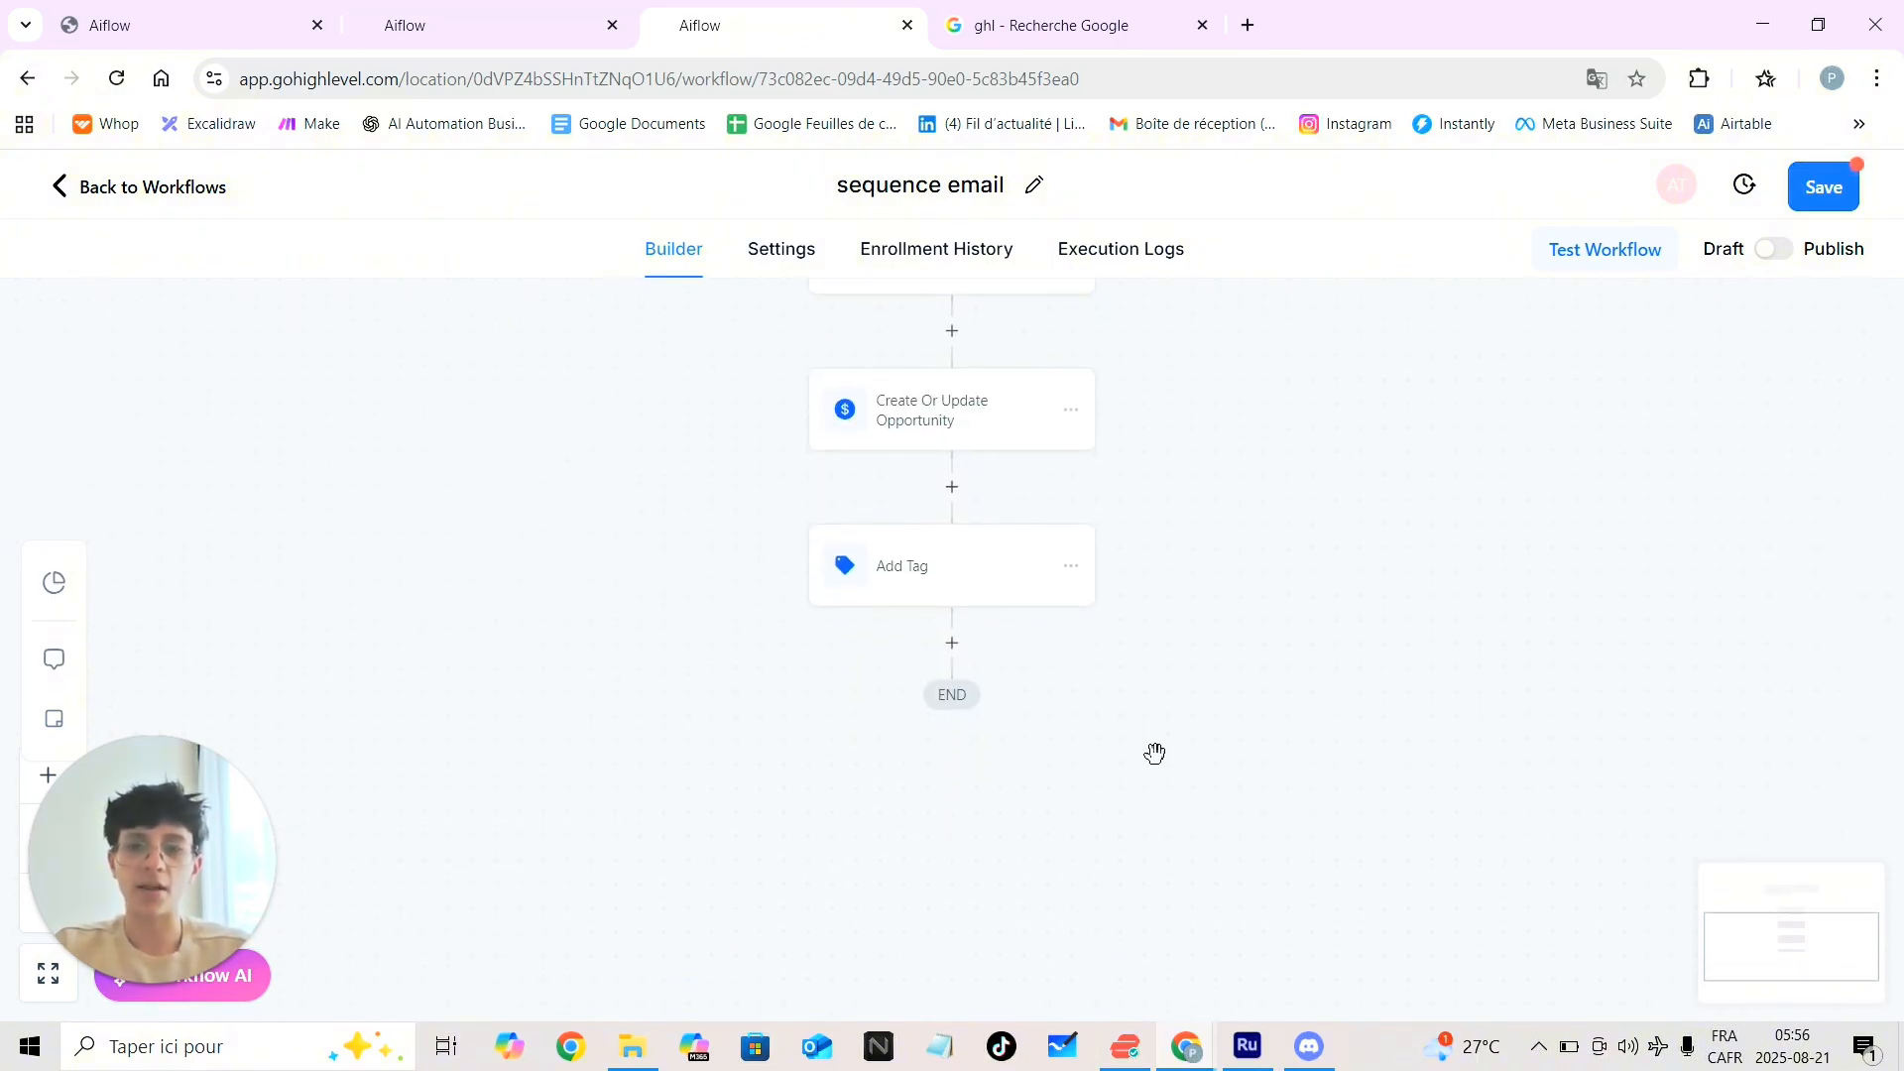
pyautogui.scroll(3, 1156, 752)
pyautogui.scroll(-4, 1155, 752)
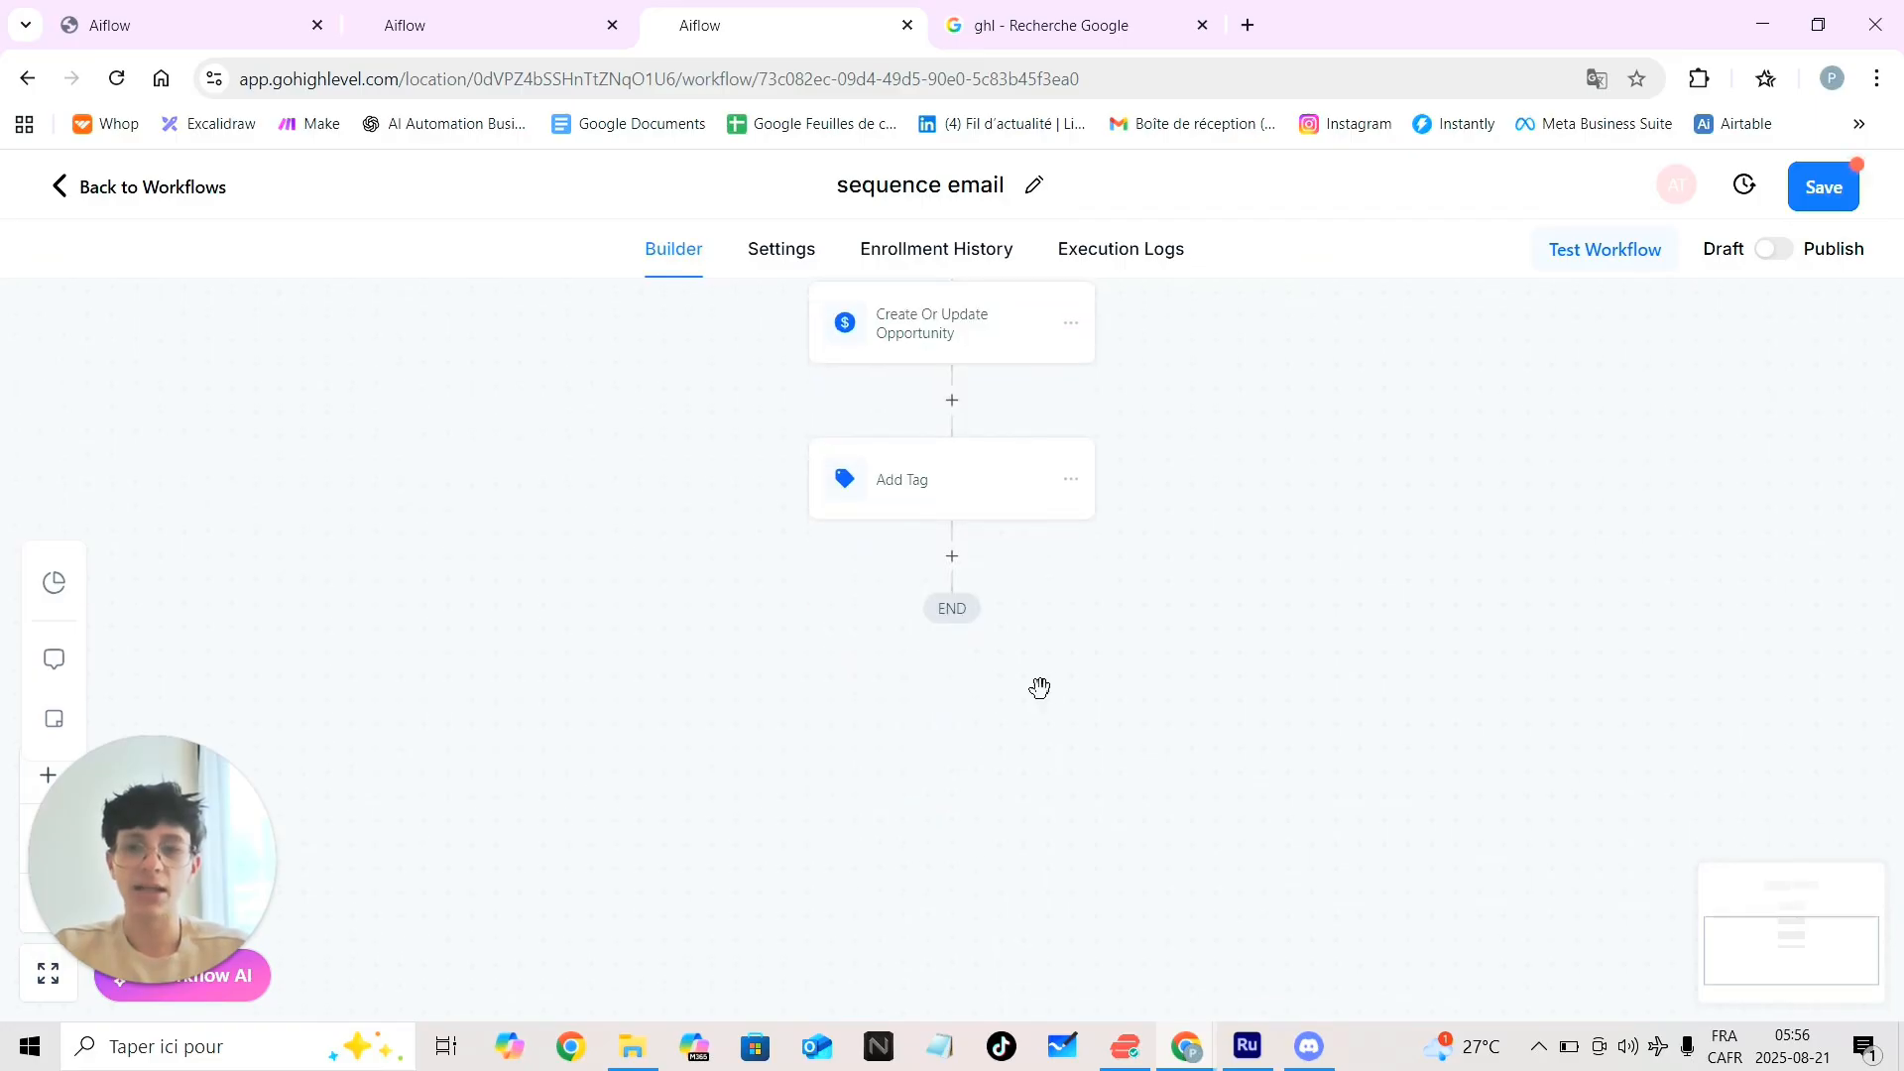
pyautogui.click(952, 557)
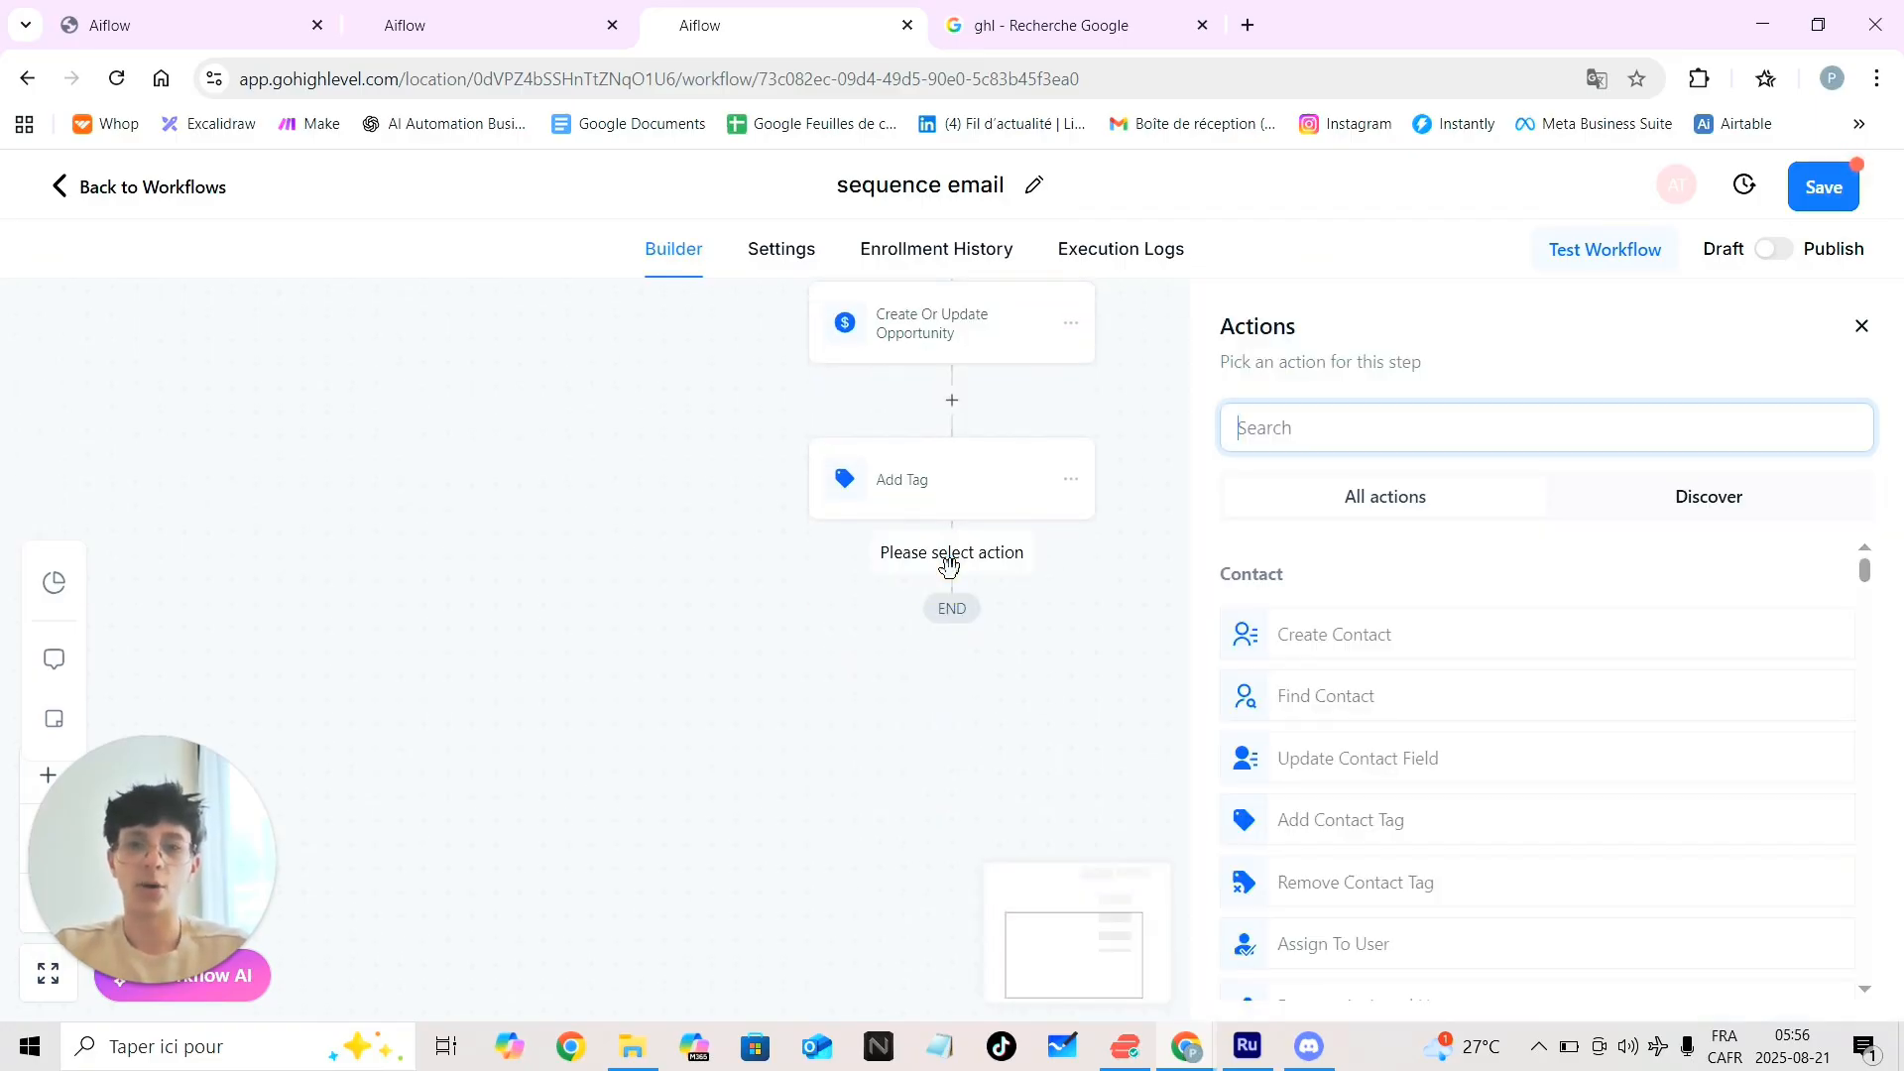
pyautogui.scroll(-10, 1360, 776)
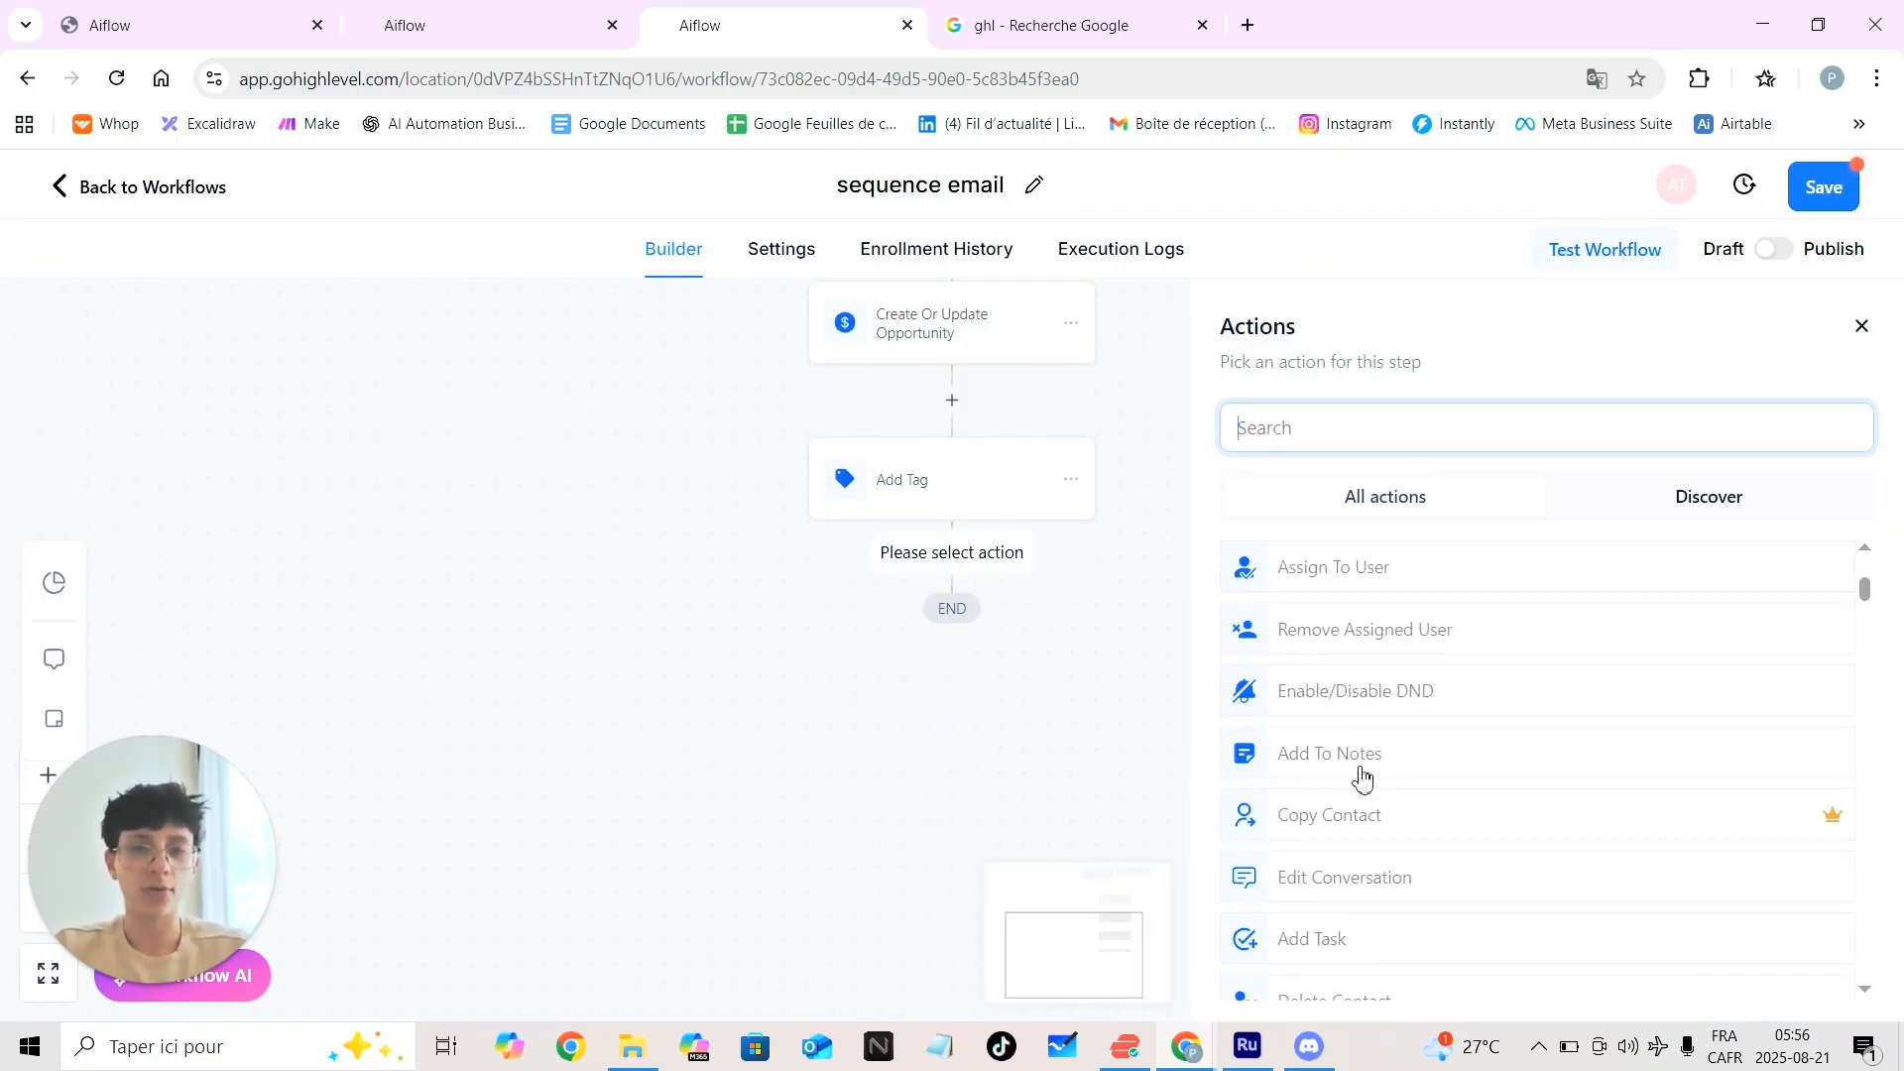
pyautogui.scroll(-6, 1361, 777)
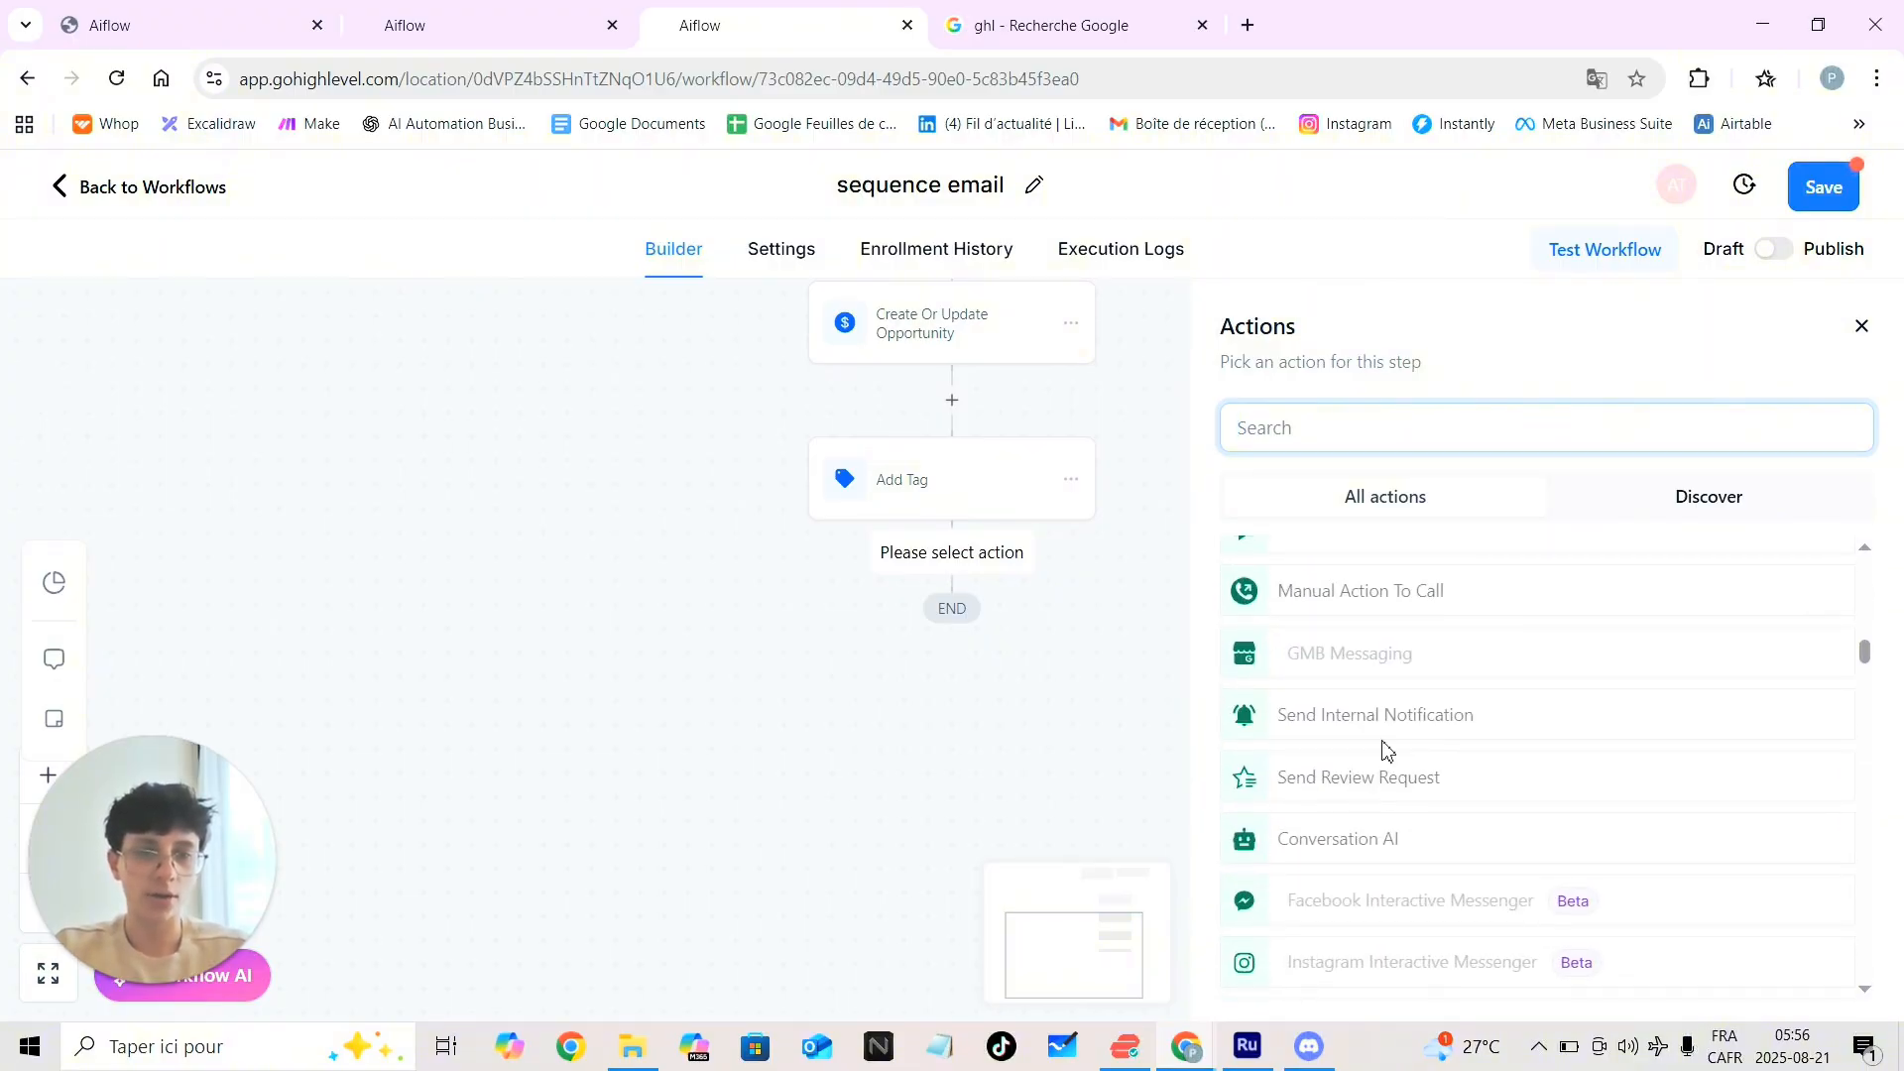
pyautogui.click(1413, 727)
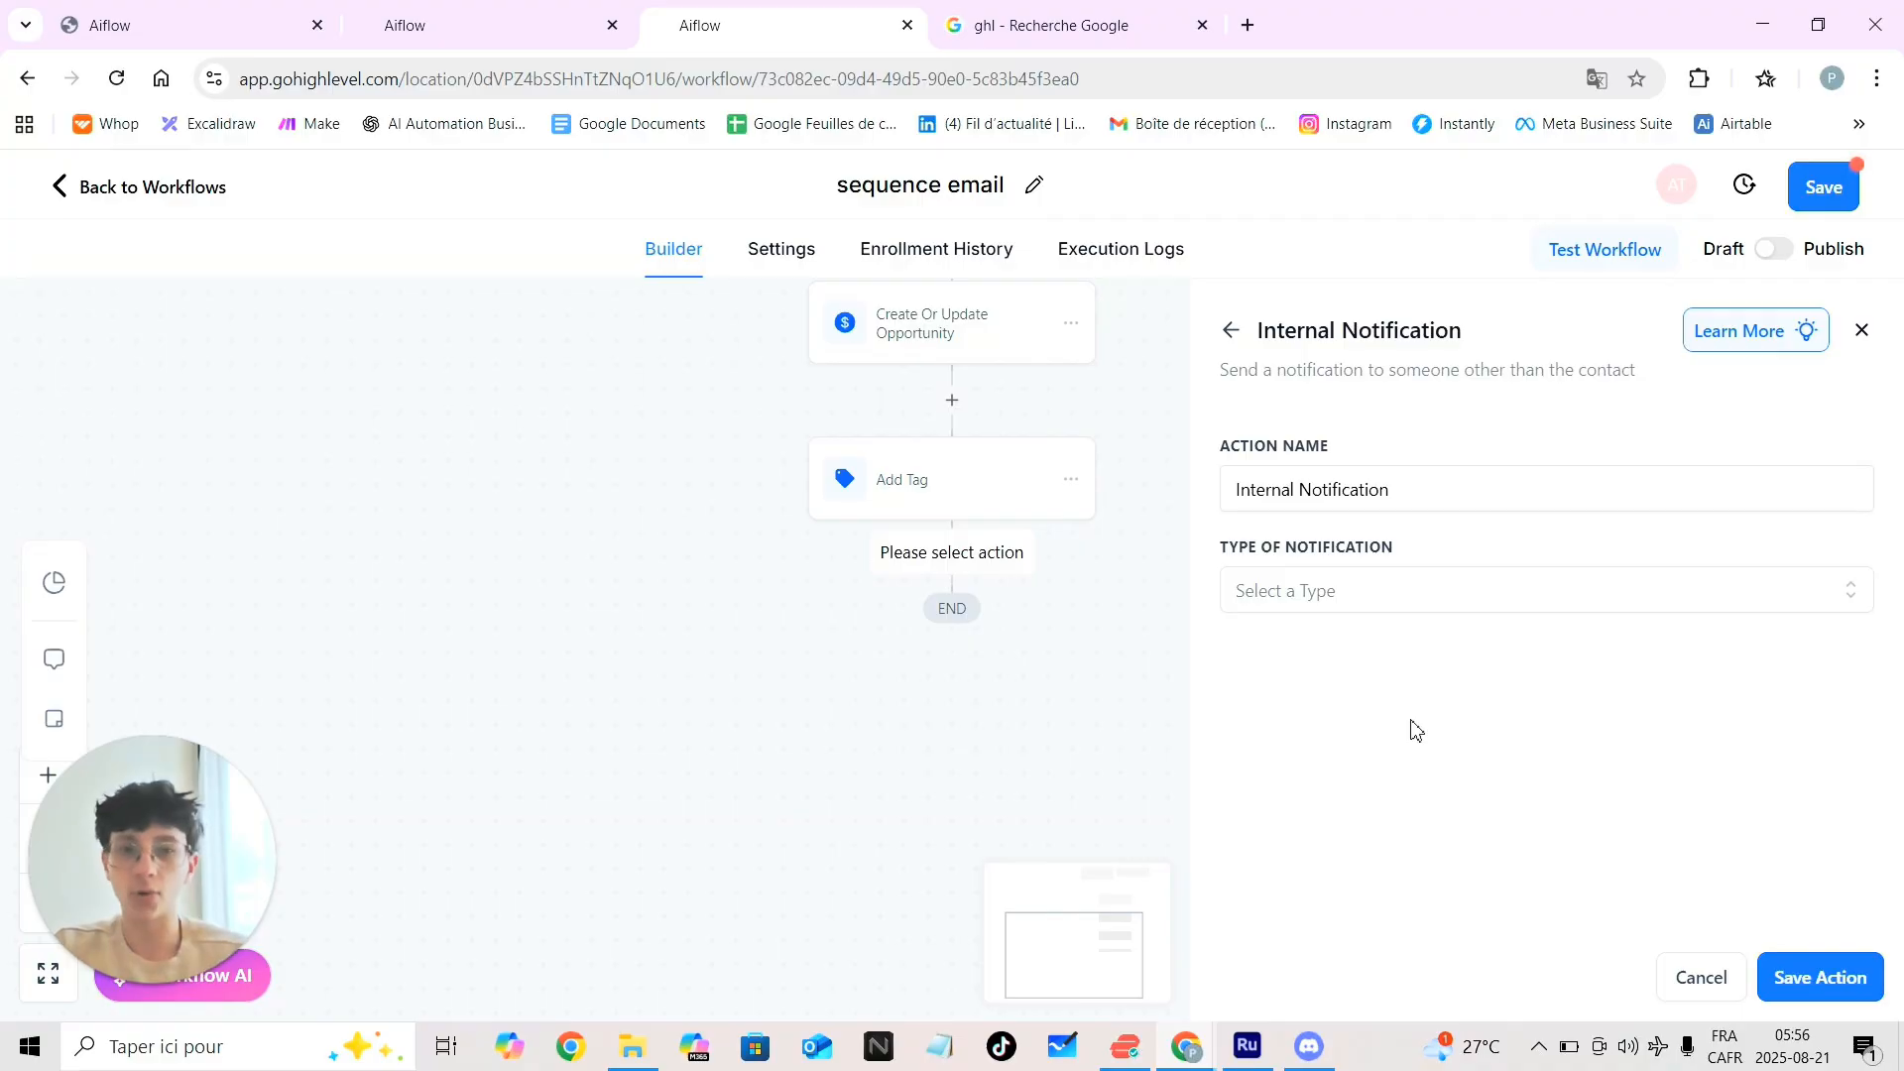
pyautogui.click(1400, 595)
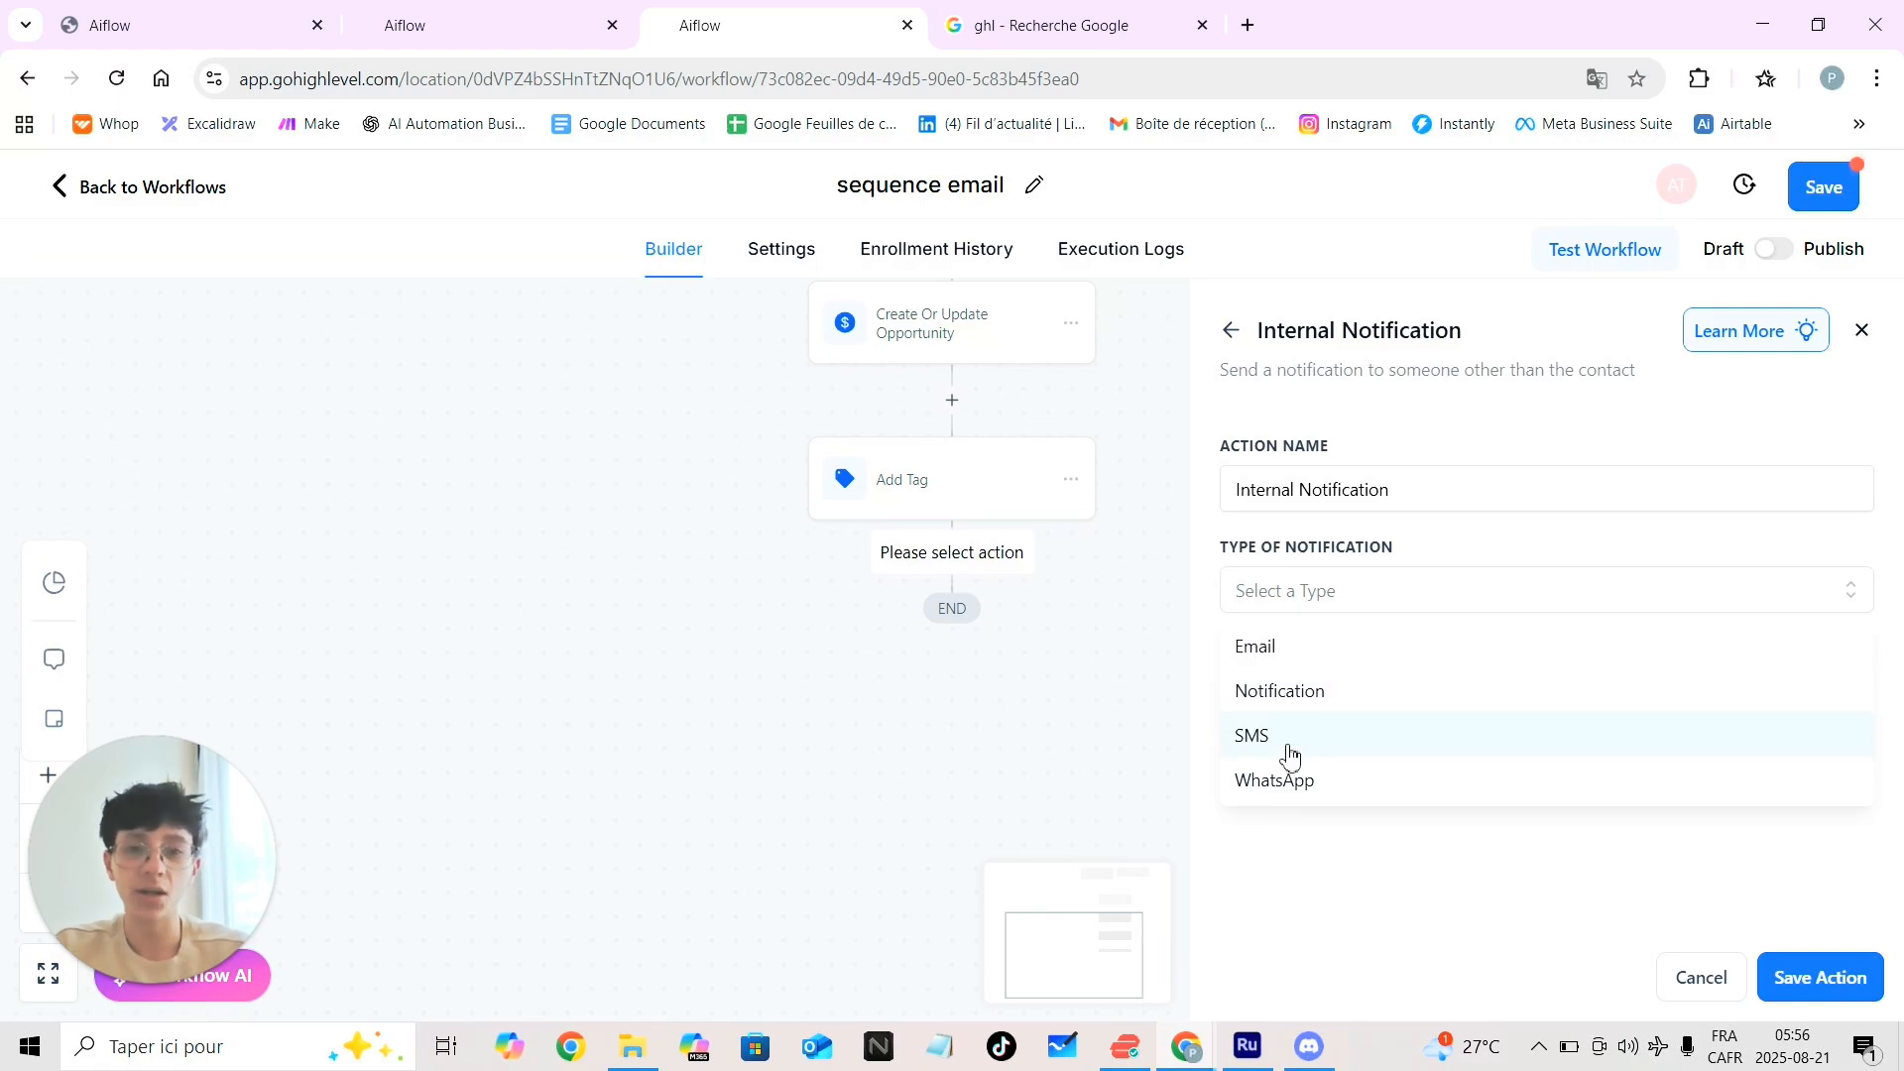
pyautogui.click(1297, 706)
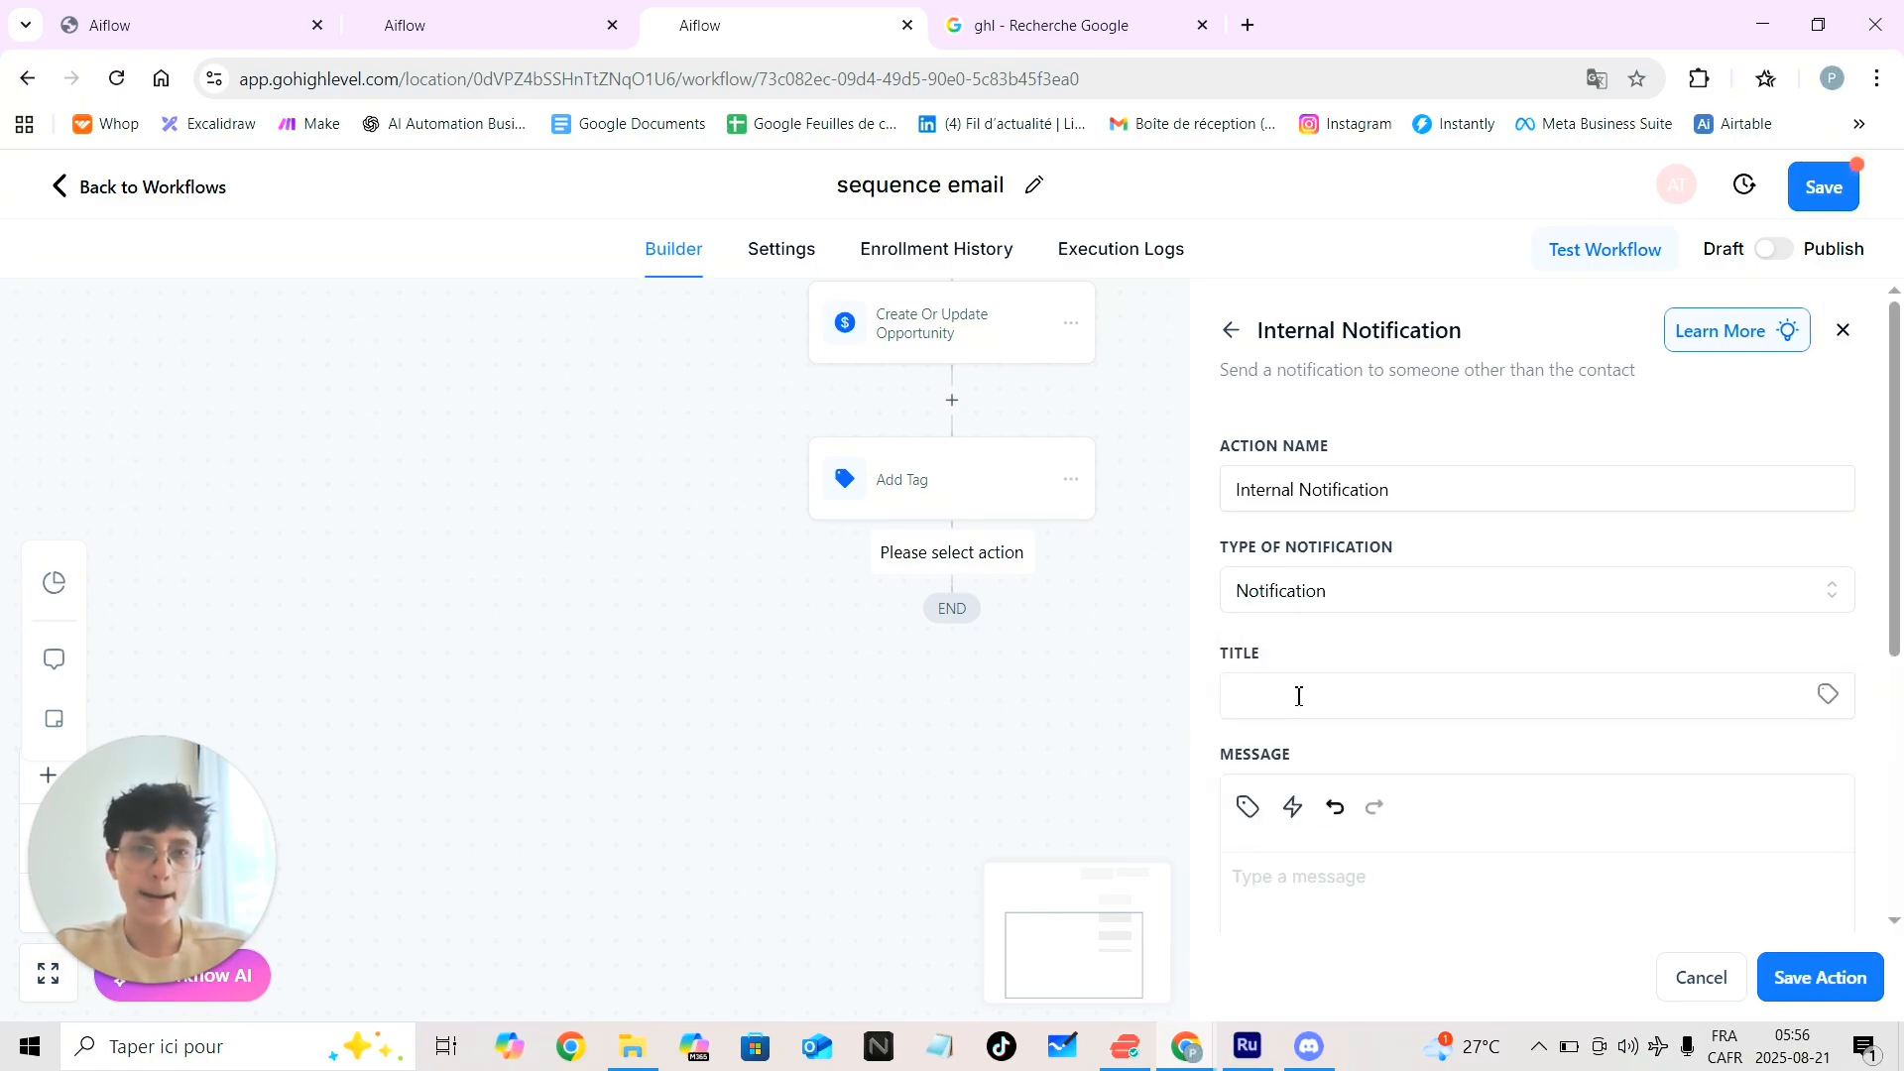
# Title it 'Un appel de vente est réservé avec {{contact.name}} le' using the saved suggestion
pyautogui.click(1301, 706)
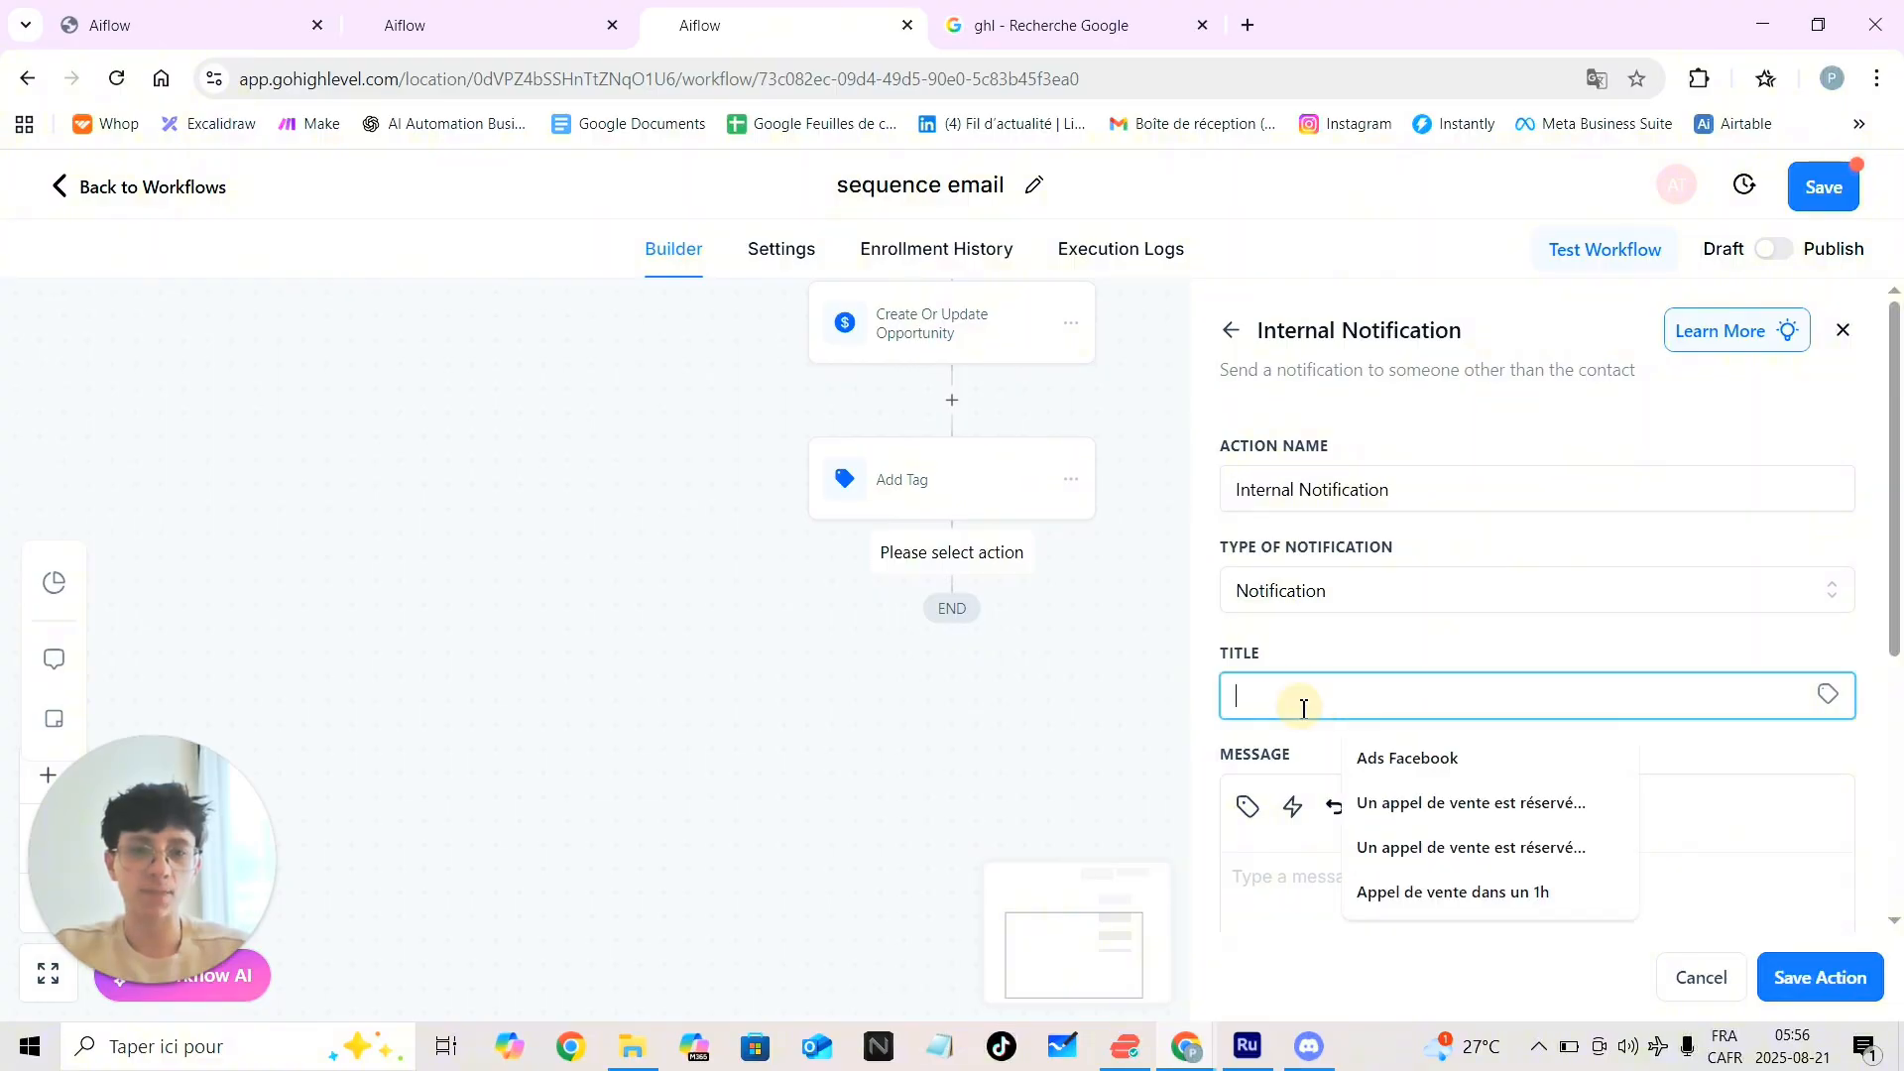
pyautogui.click(1381, 802)
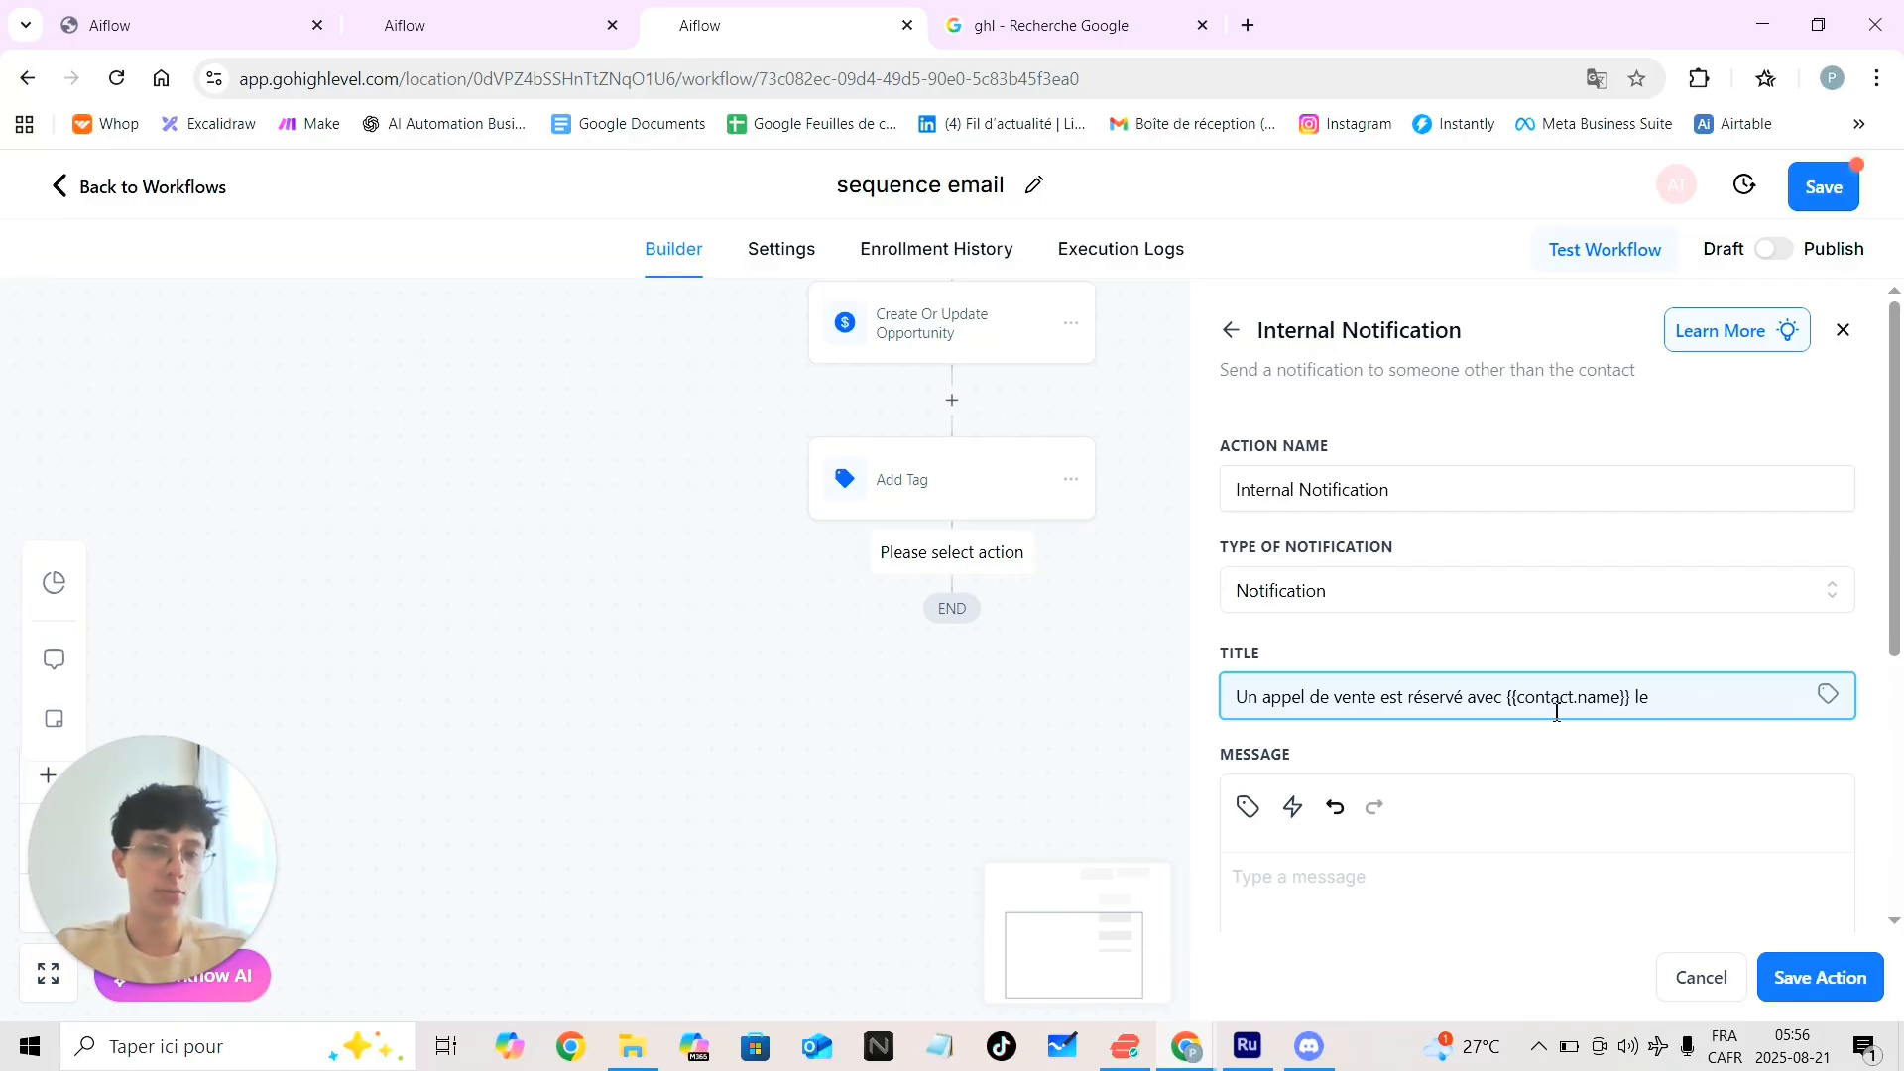
pyautogui.click(1828, 696)
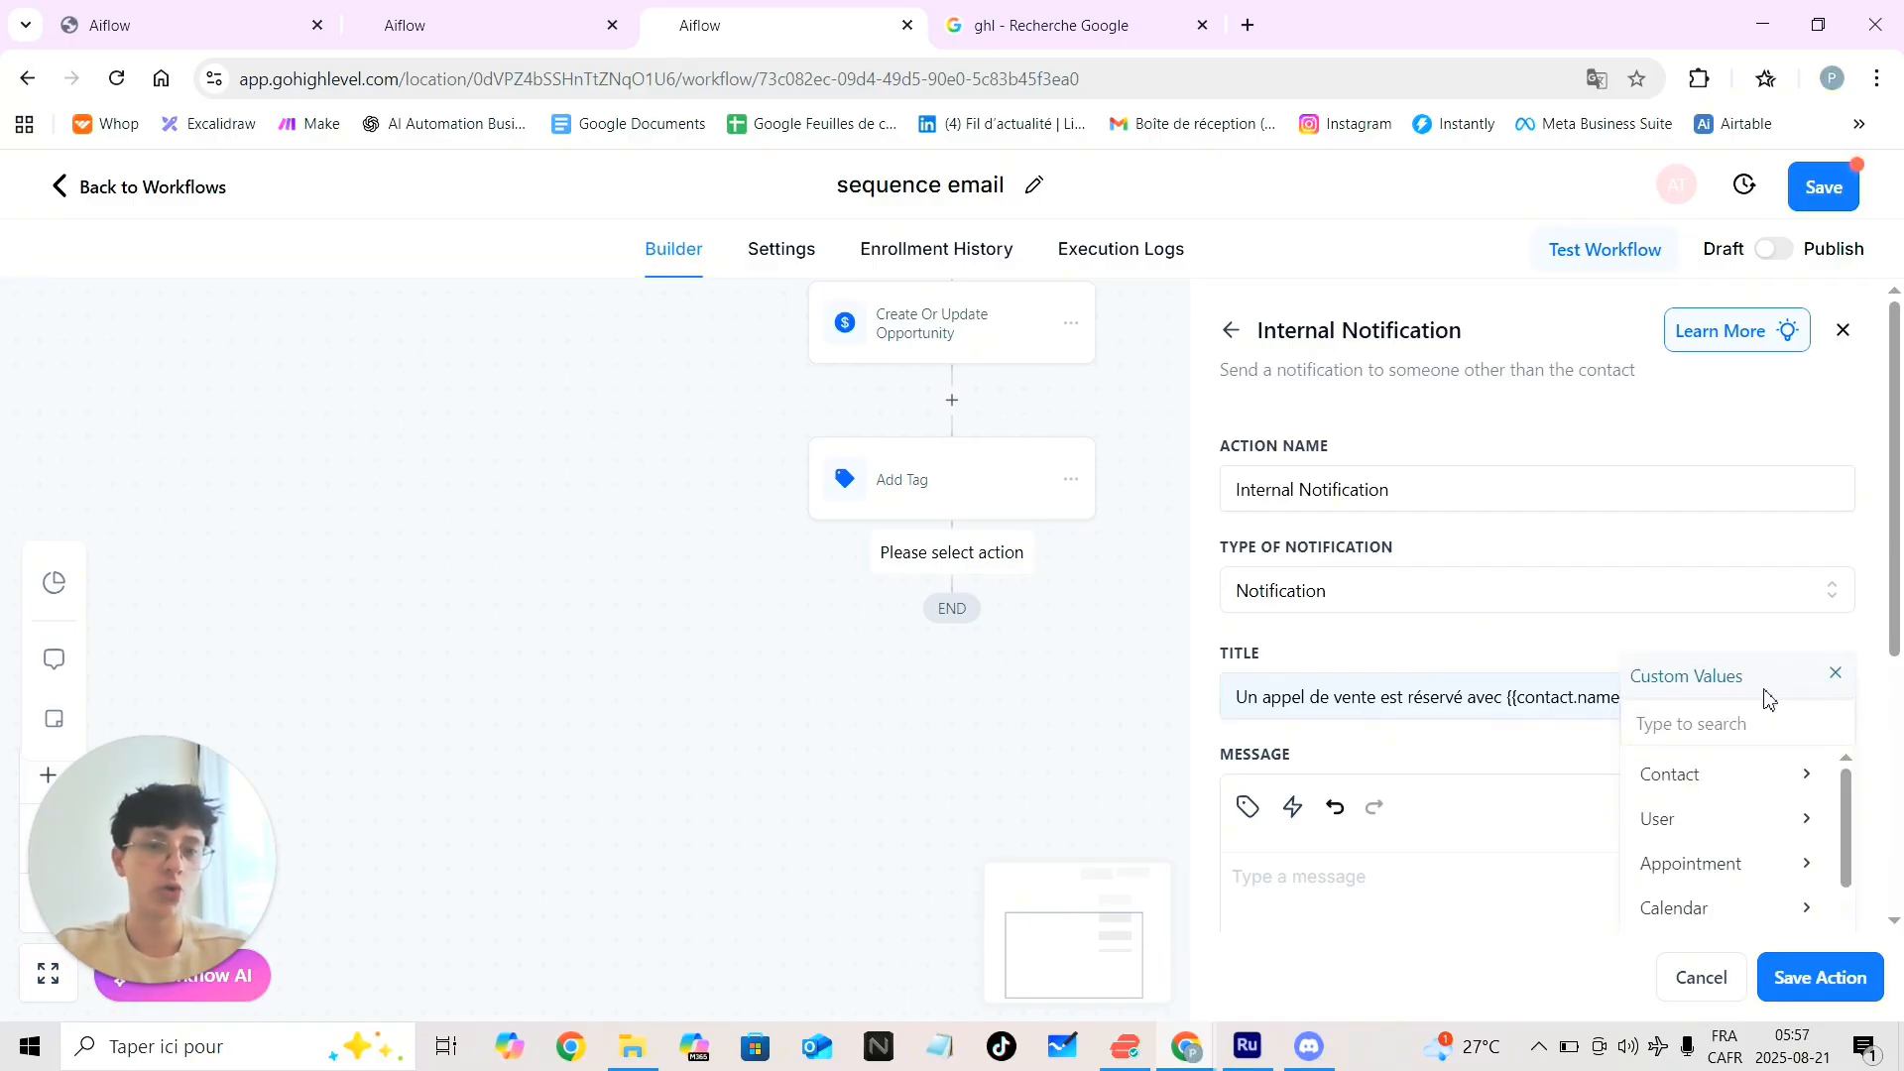
pyautogui.click(1836, 675)
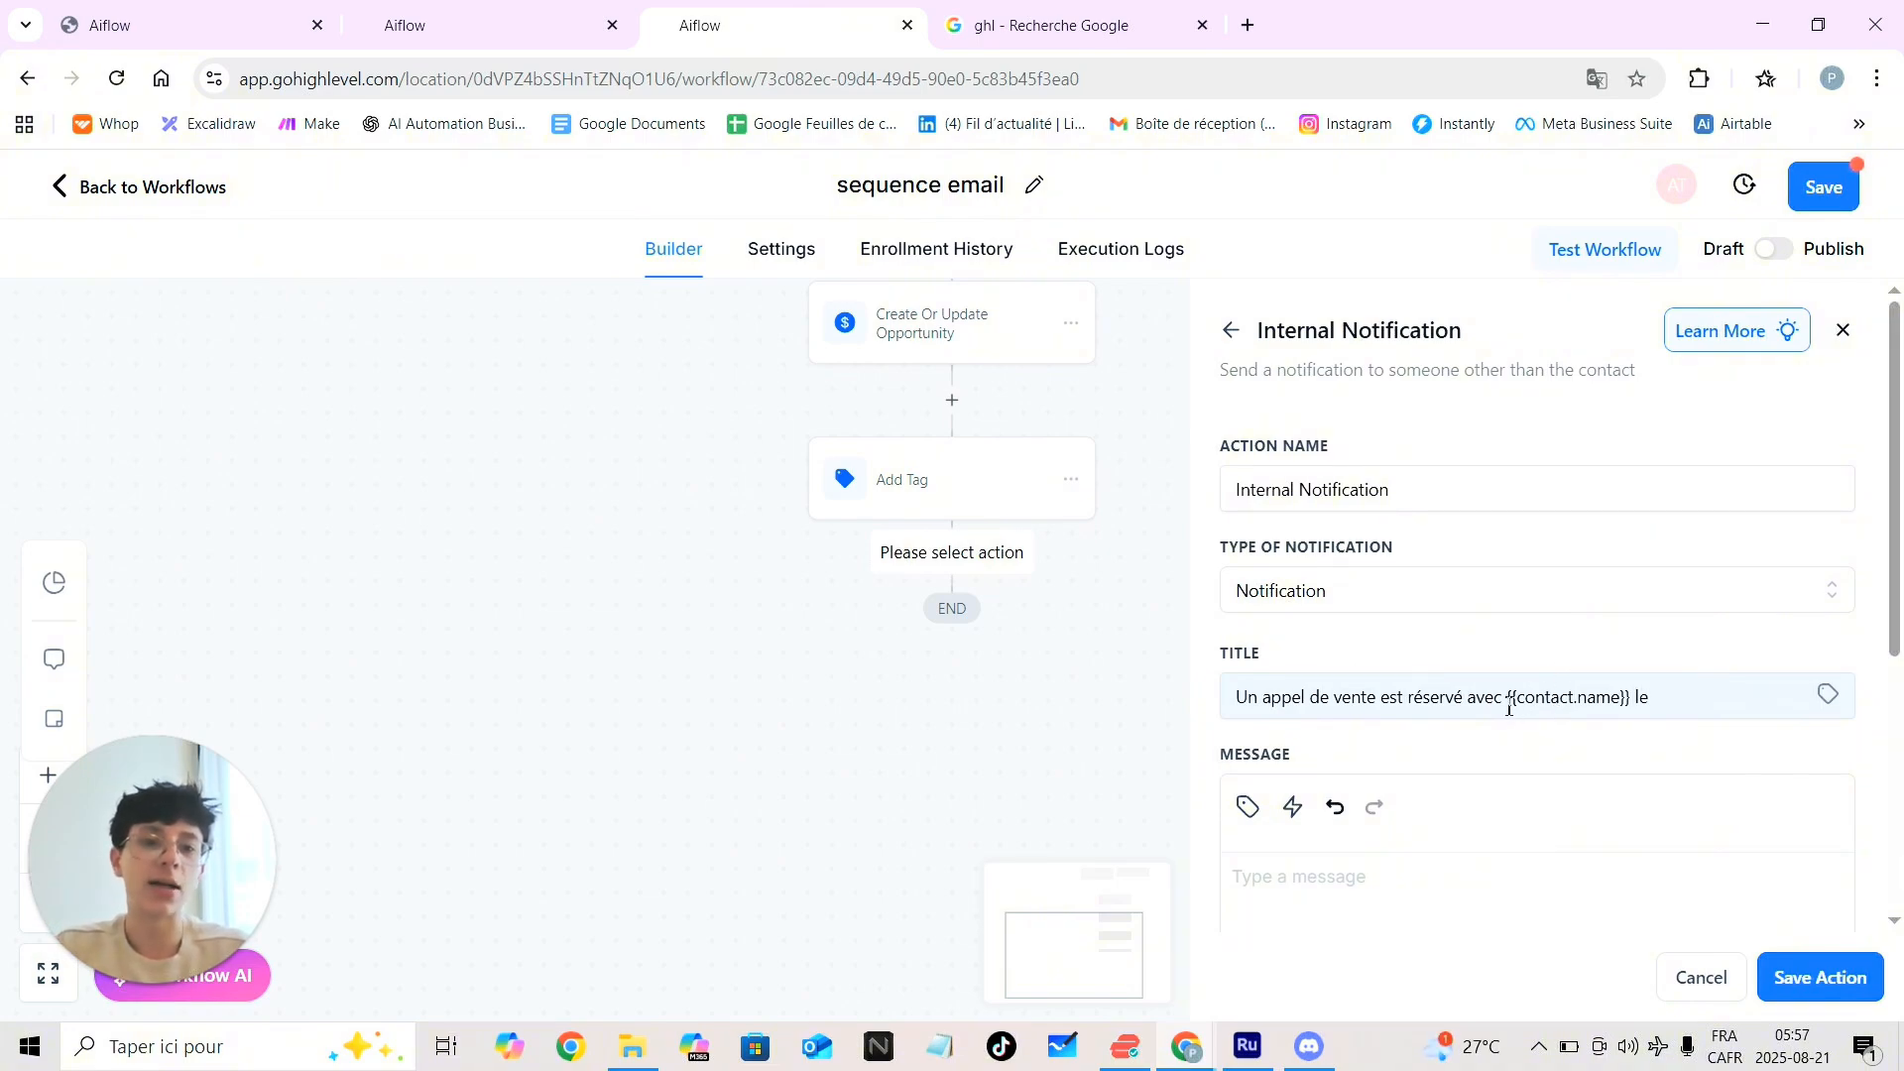
# Append the appointment start date custom value to the end of the notification title
pyautogui.moveTo(1515, 700); pyautogui.dragTo(1626, 698)
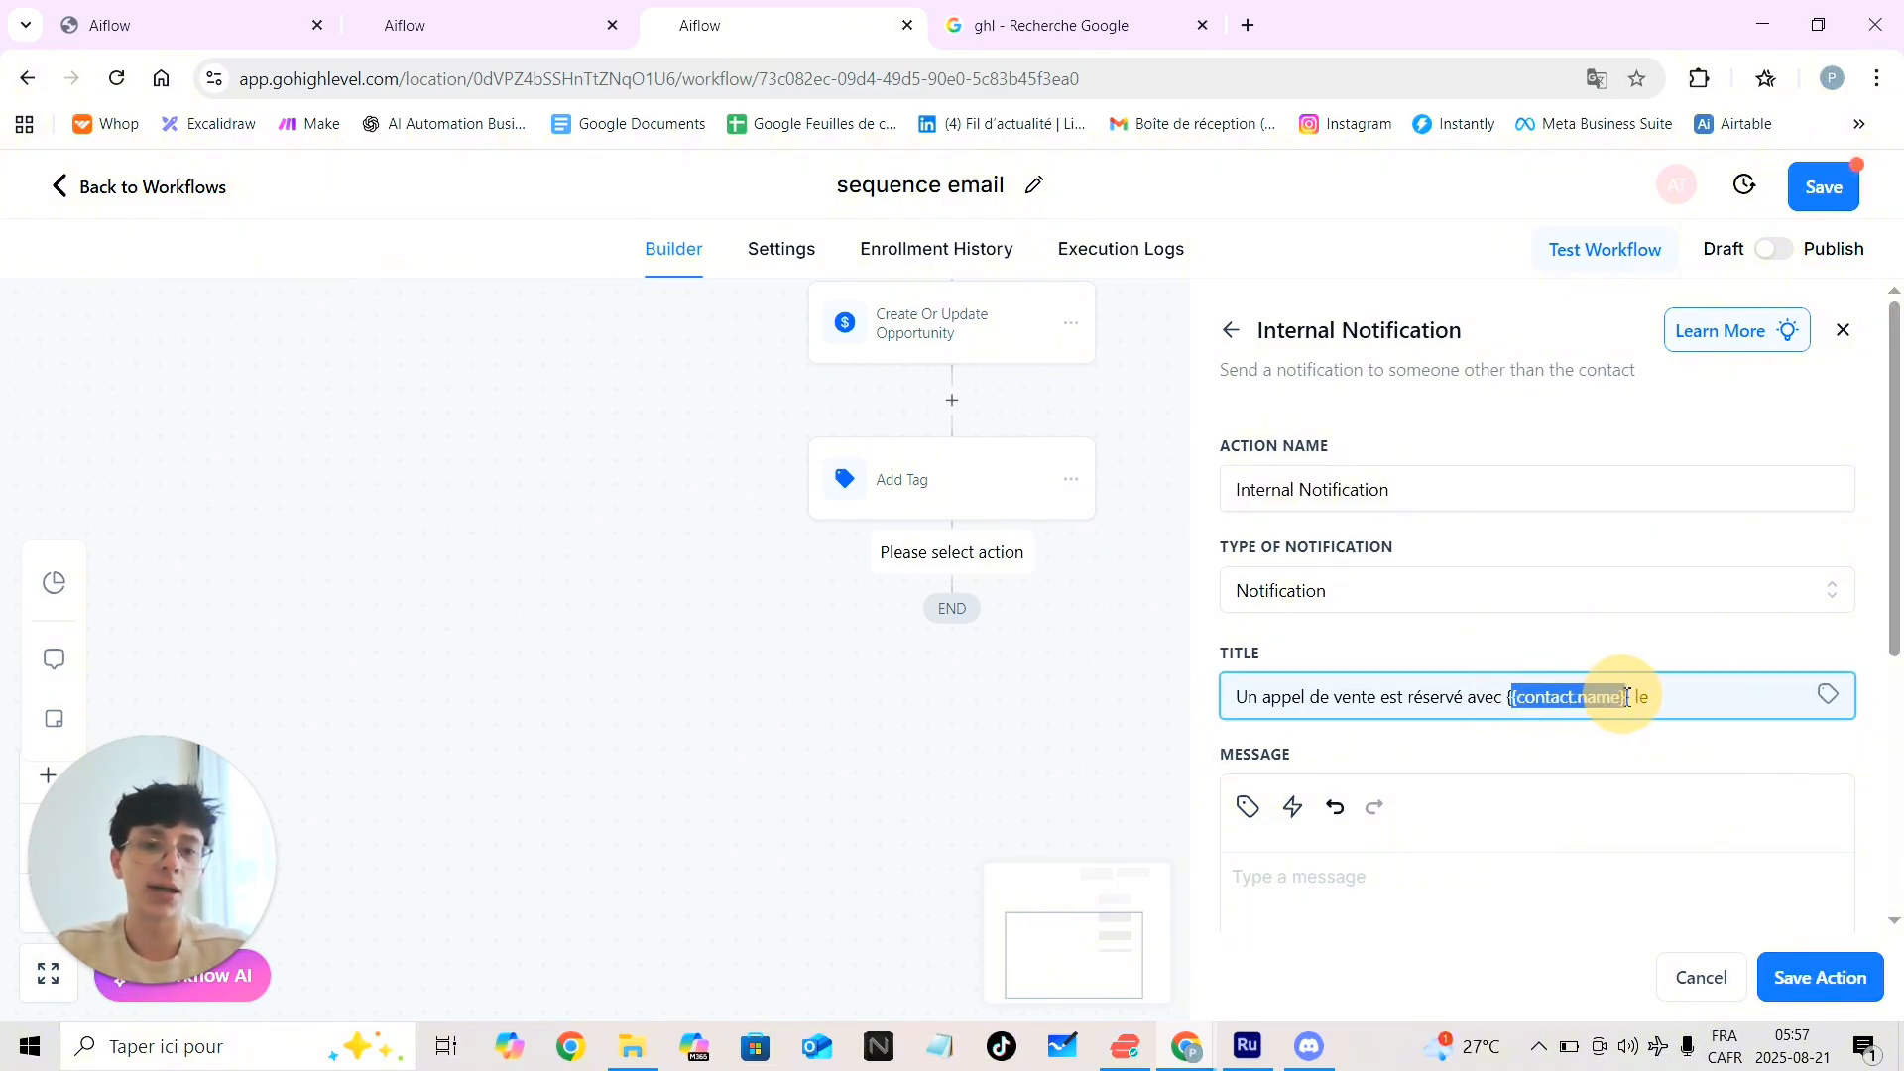
pyautogui.click(1676, 704)
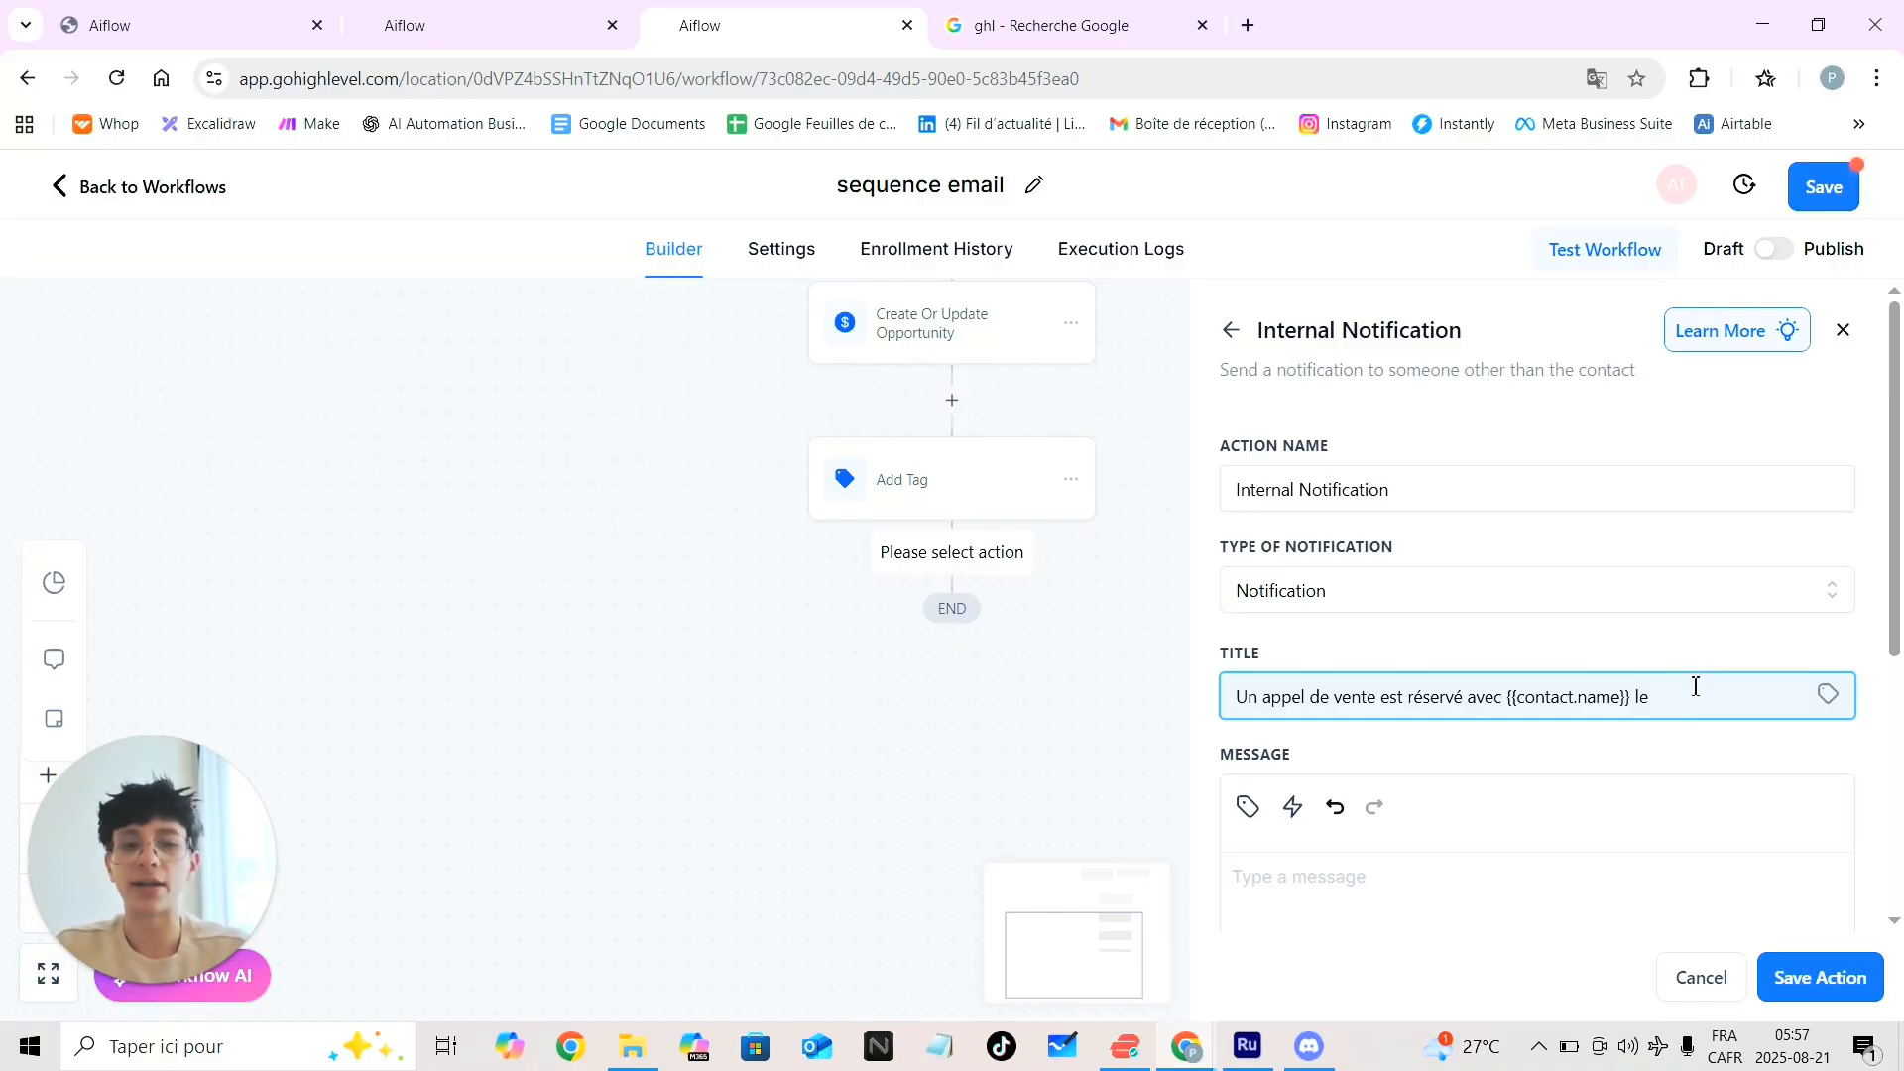
pyautogui.click(1828, 699)
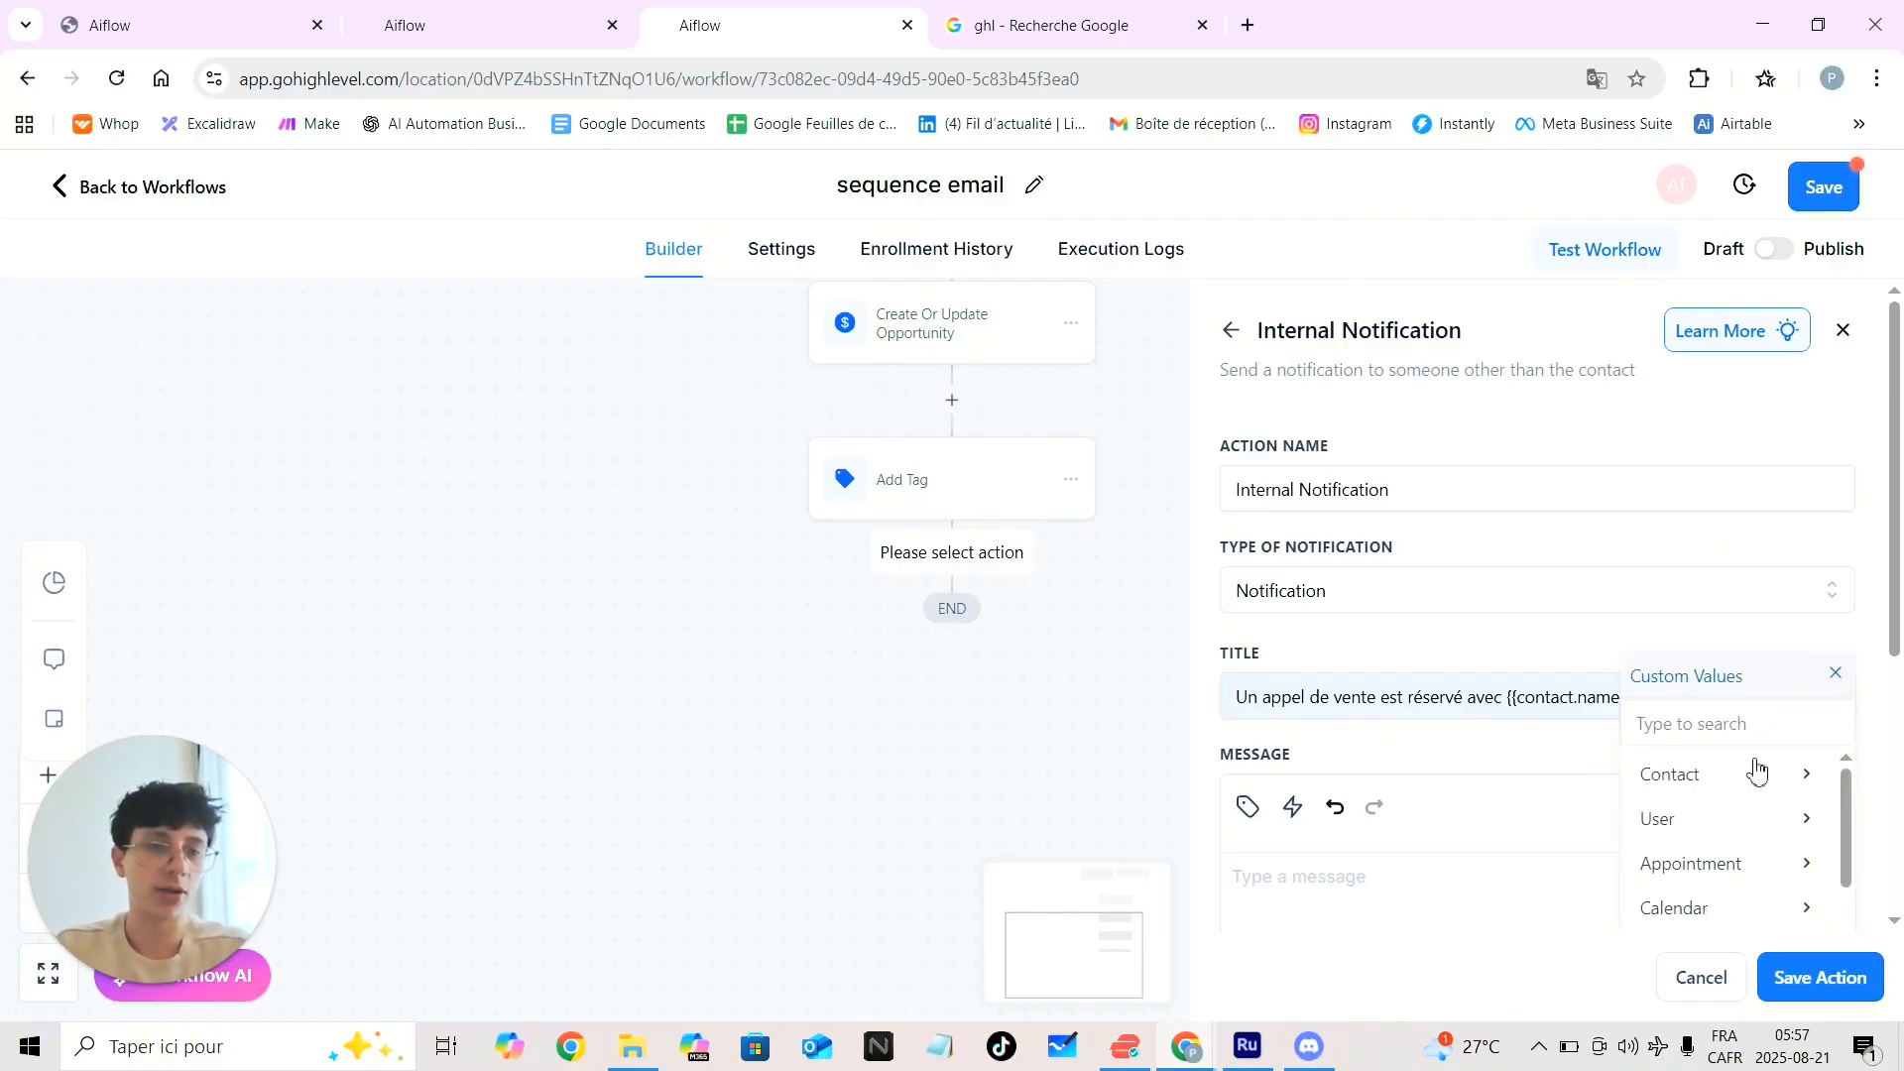
pyautogui.scroll(-2, 1755, 771)
pyautogui.click(1790, 772)
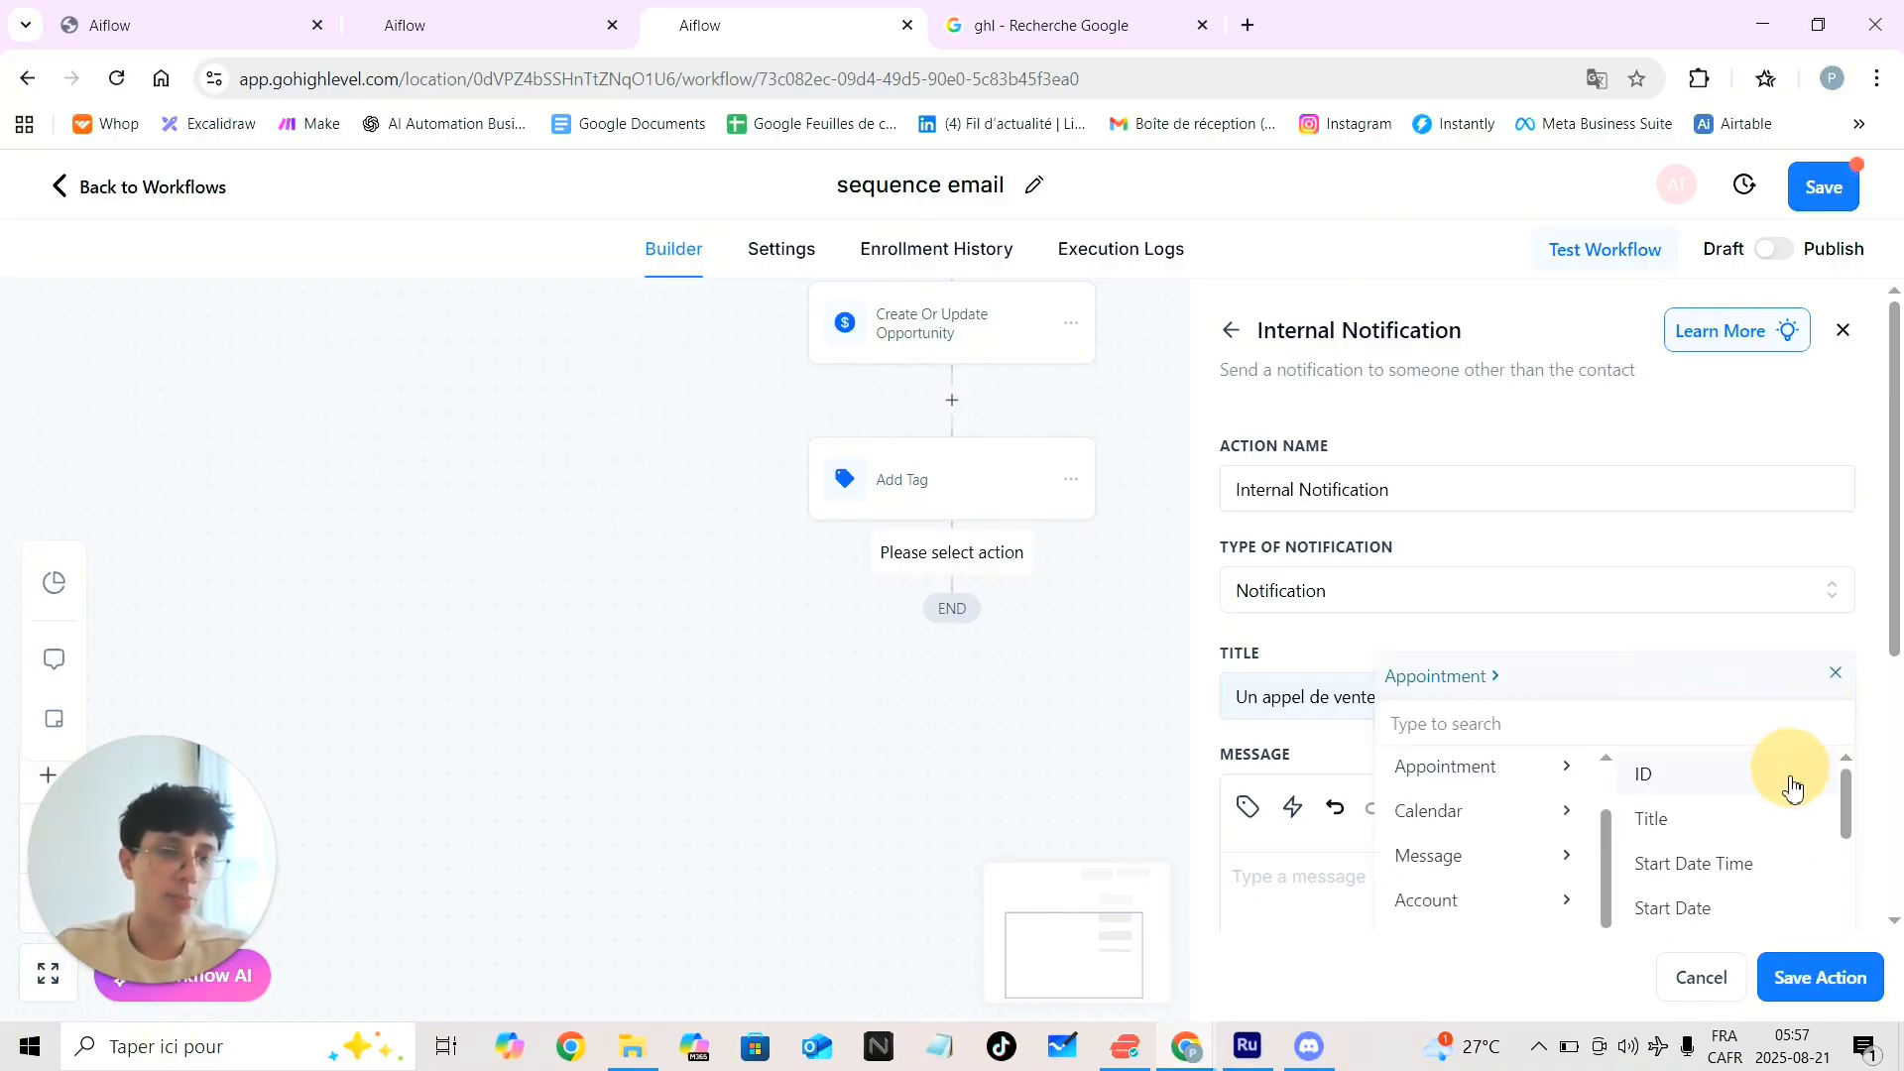
pyautogui.scroll(-1, 1719, 853)
pyautogui.scroll(-1, 1719, 853)
pyautogui.click(1699, 857)
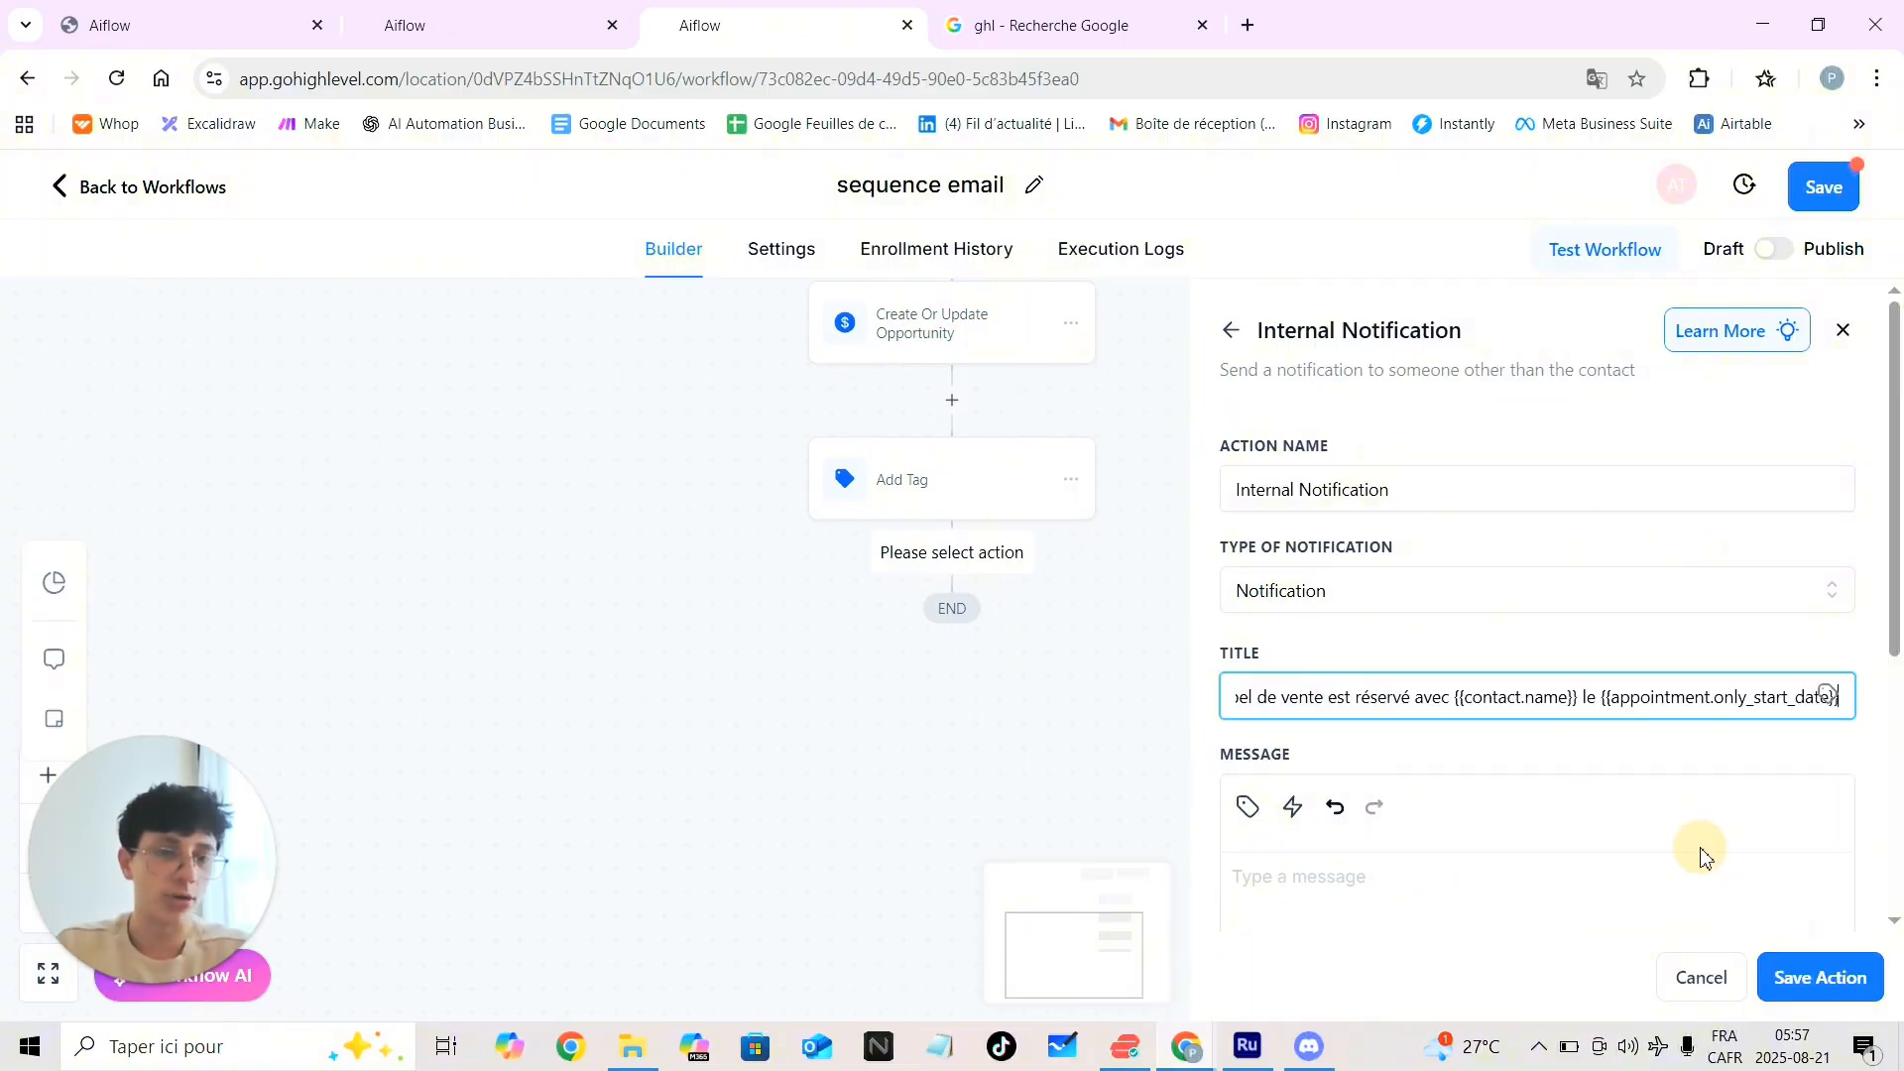
pyautogui.click(1332, 707)
pyautogui.press('Home')
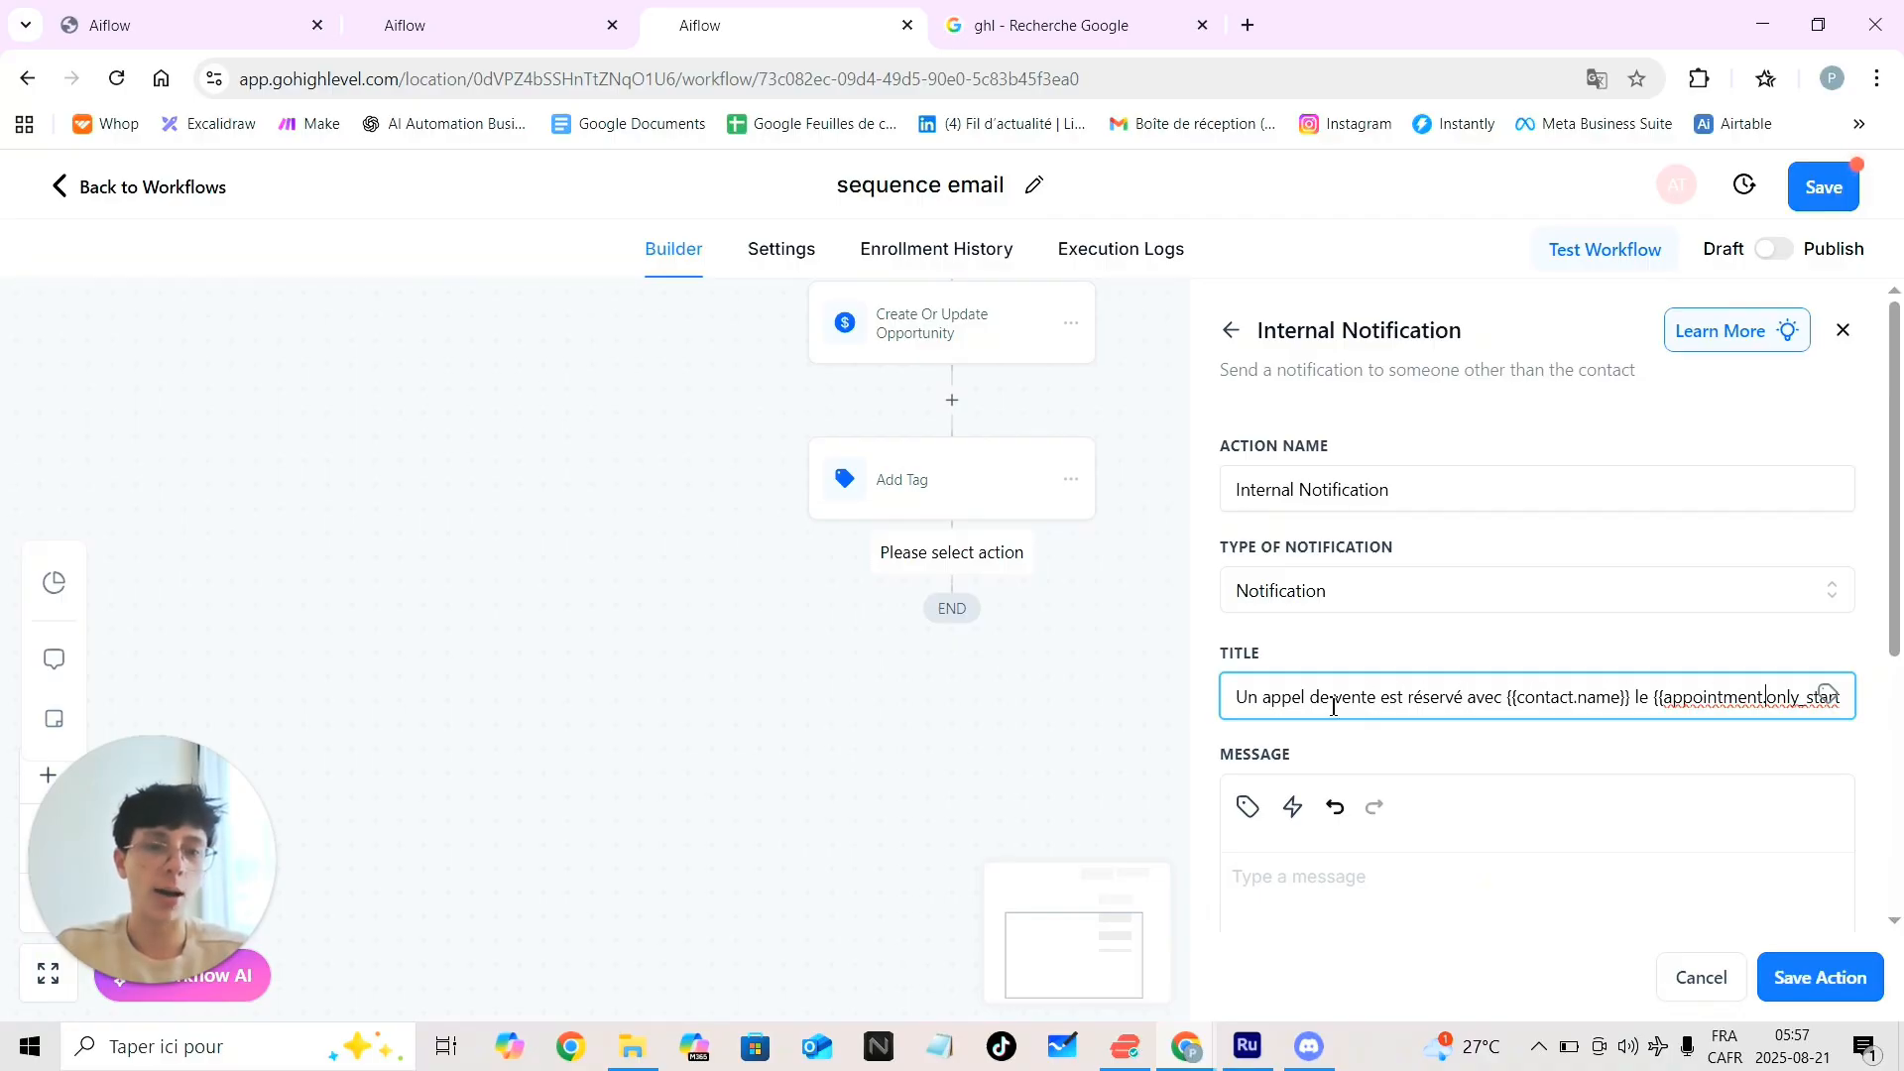
pyautogui.press('End')
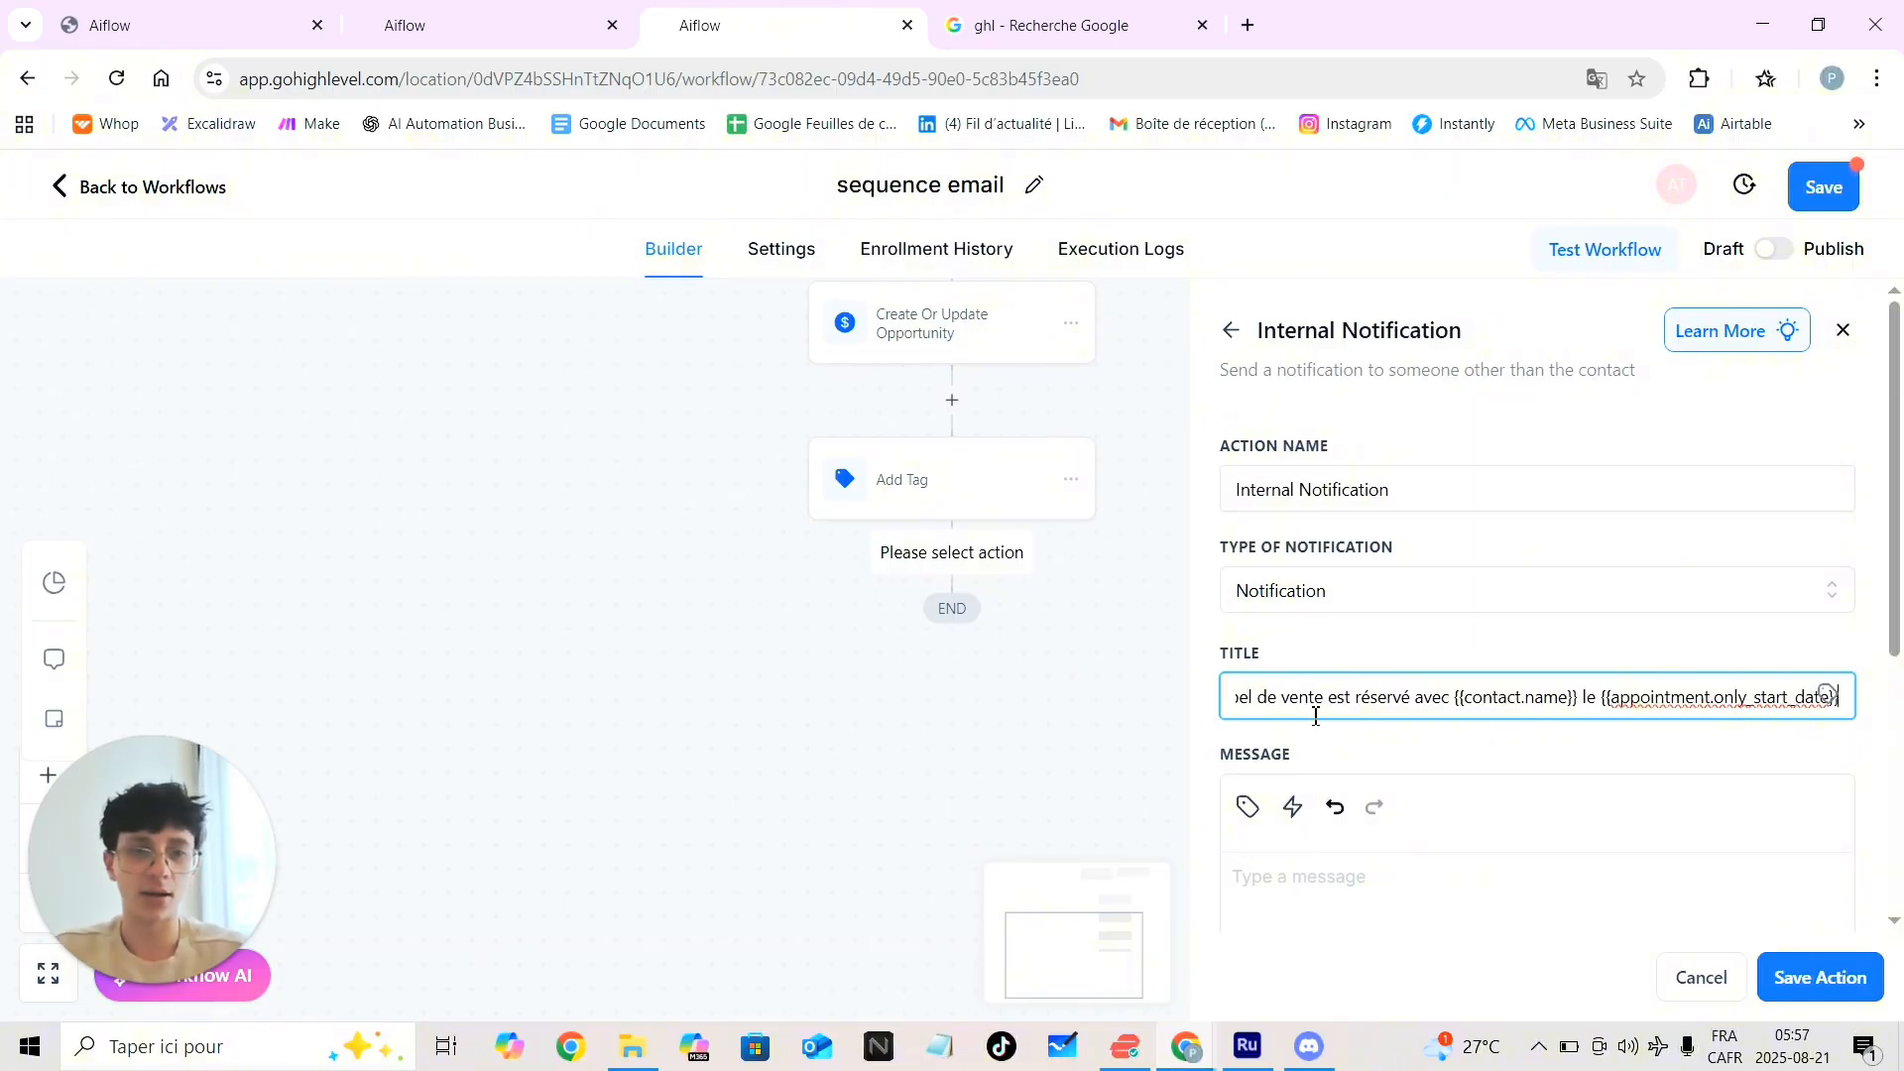
# Write the placeholder message 'kfjksjskkjs' and attempt to save the notification
pyautogui.scroll(-2, 1425, 769)
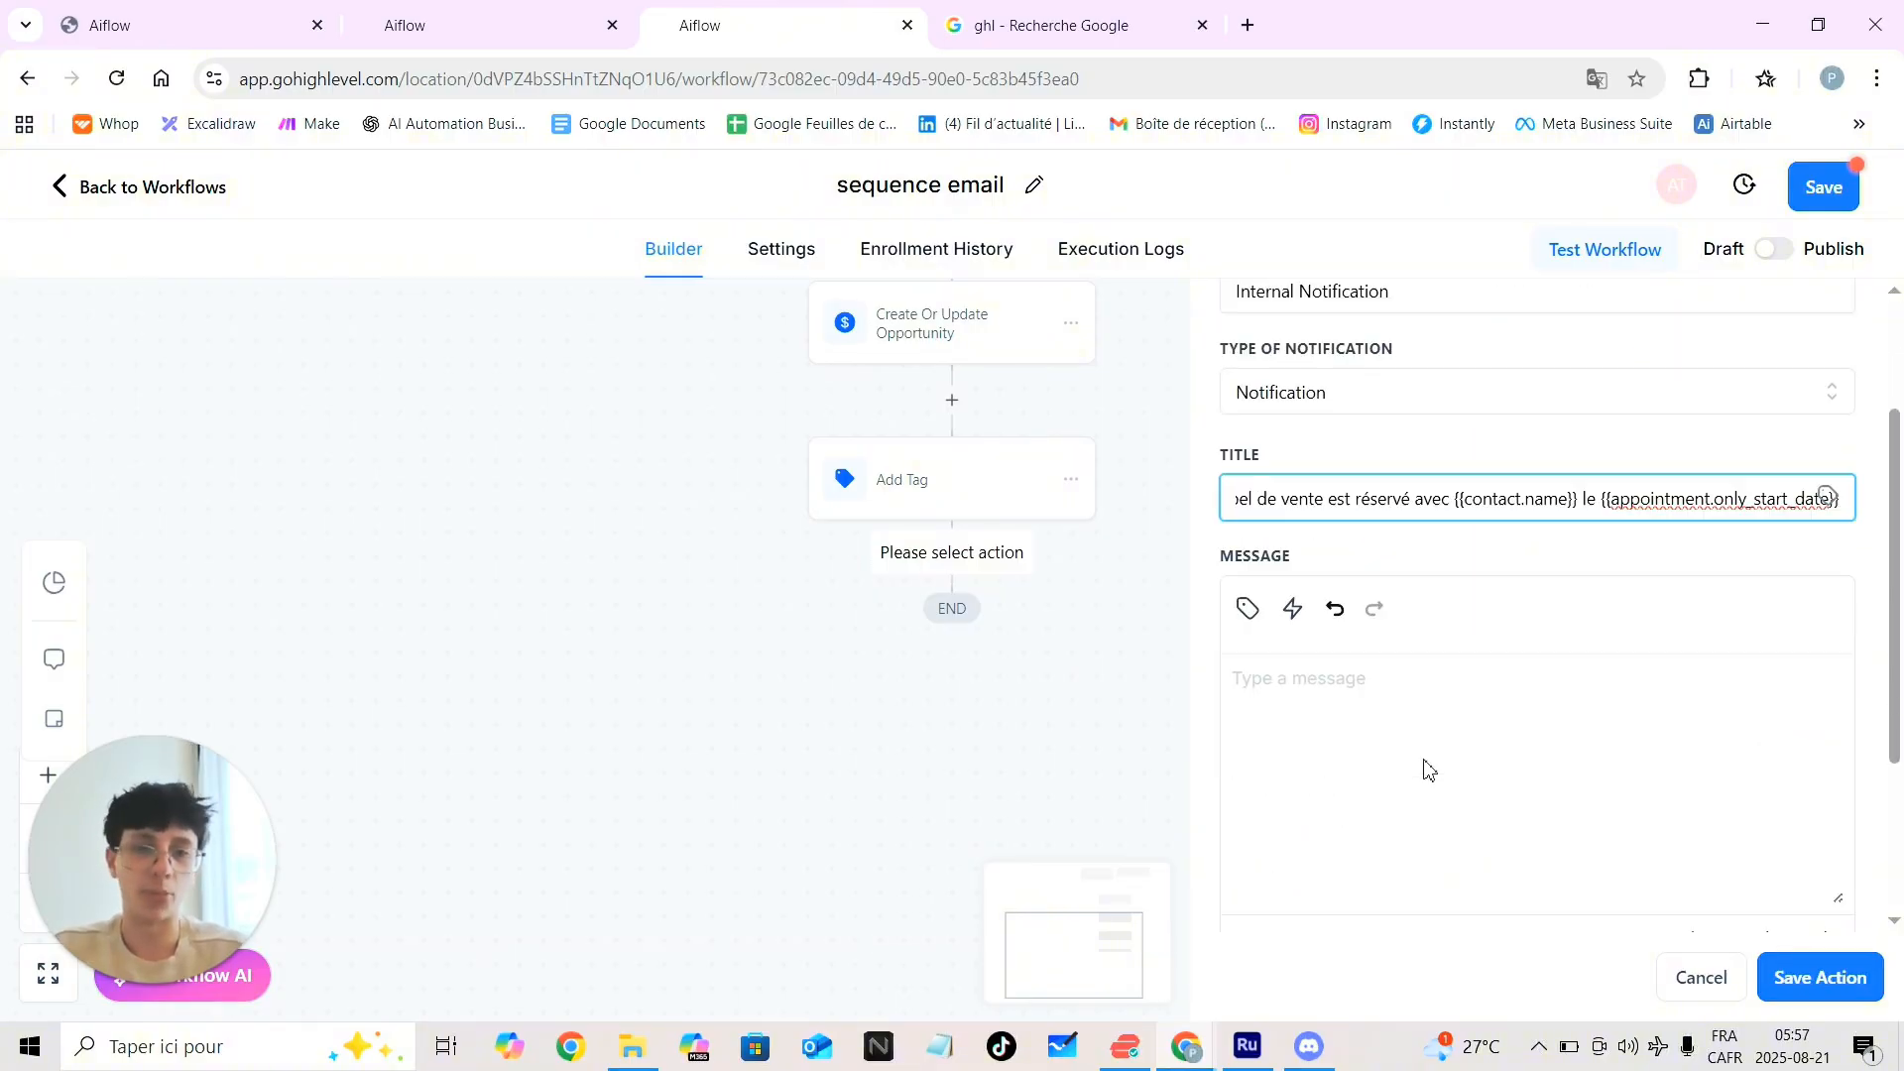
pyautogui.click(1359, 691)
pyautogui.write('klnfkn')
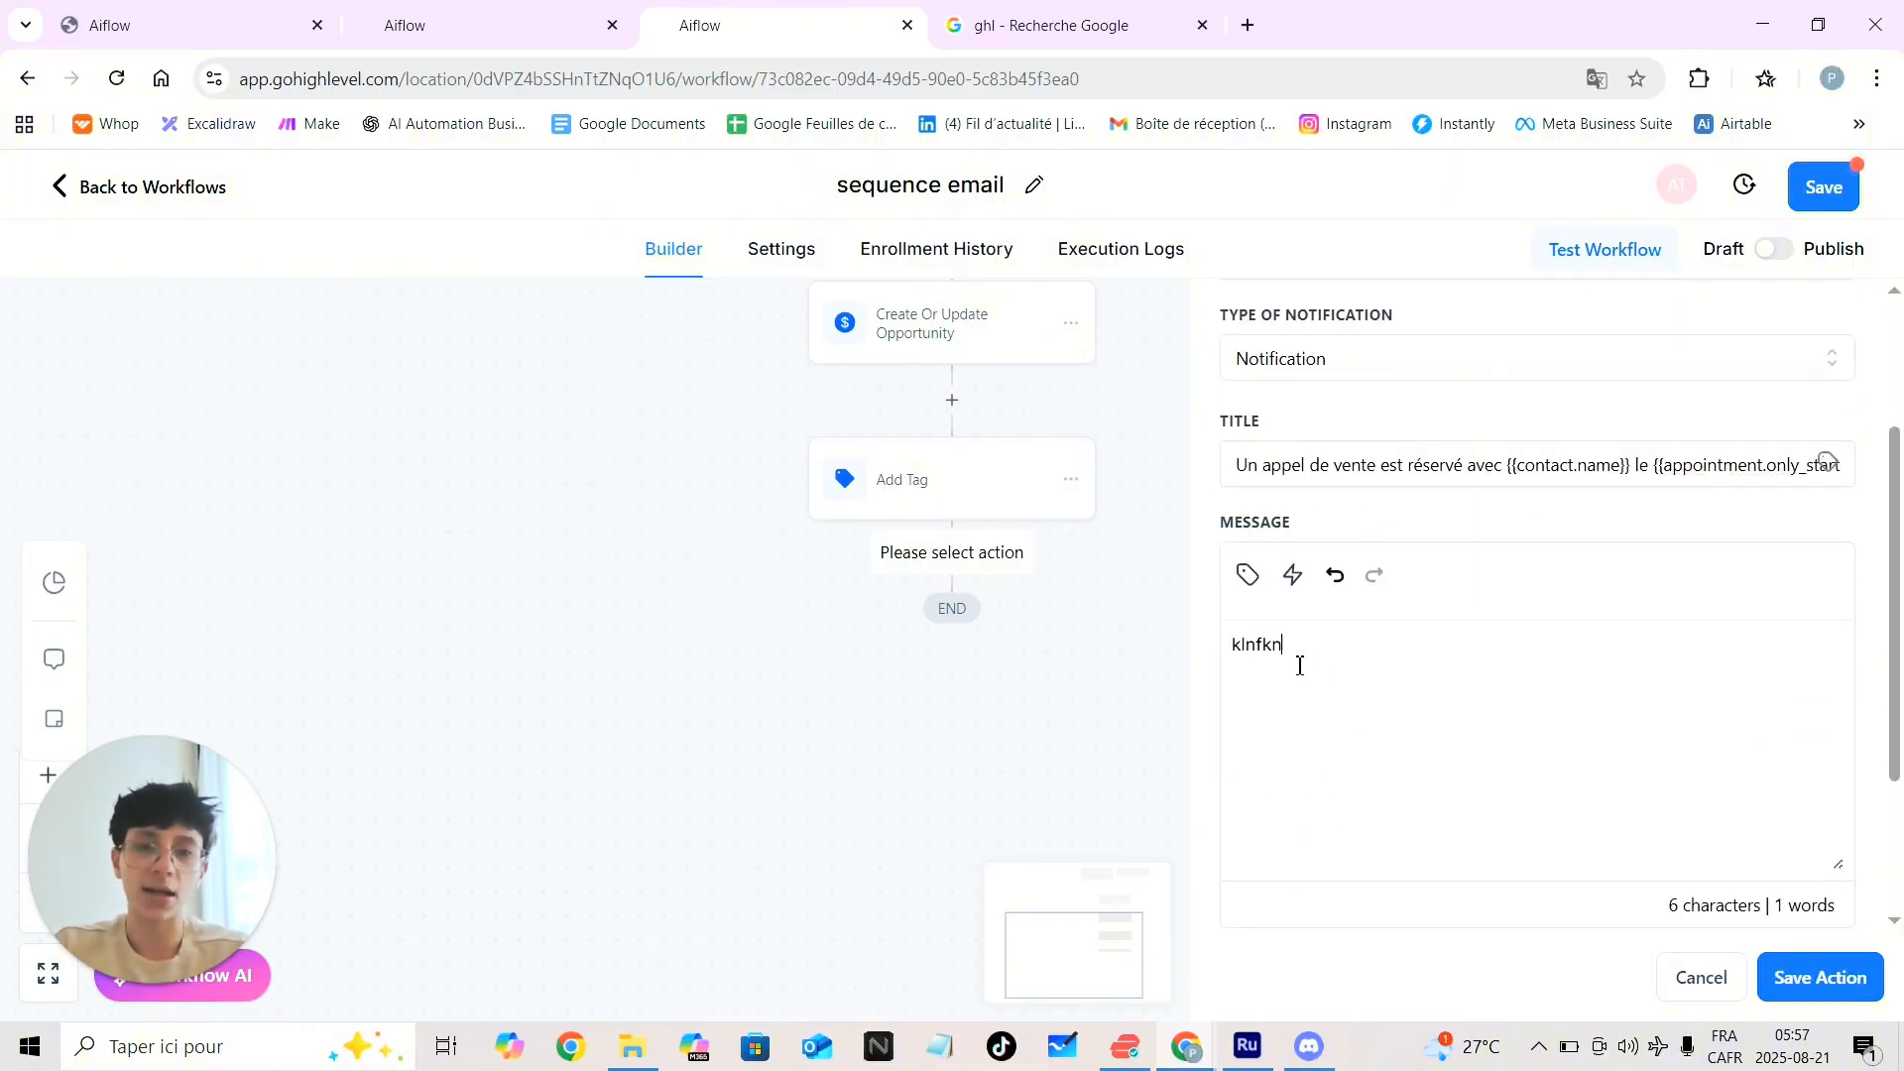
pyautogui.write('fklnlkfna')
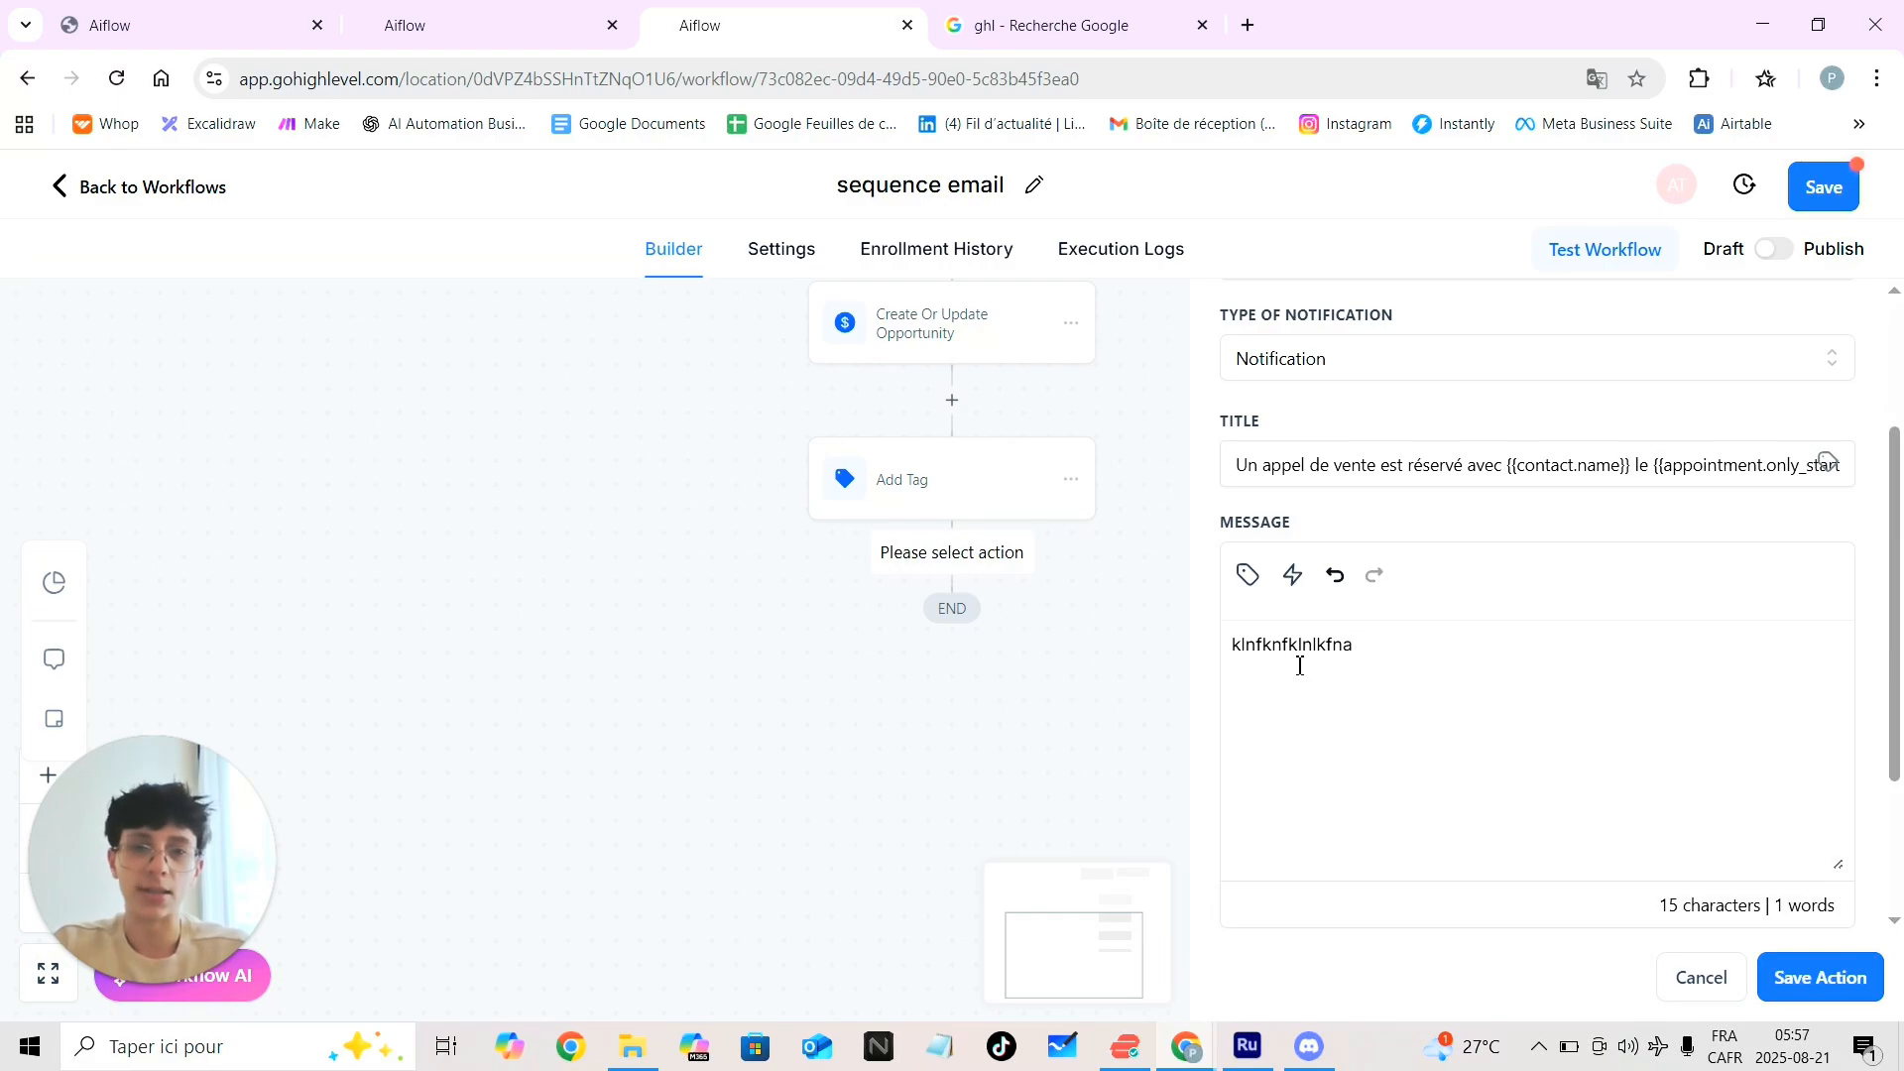
pyautogui.write('sdcskd')
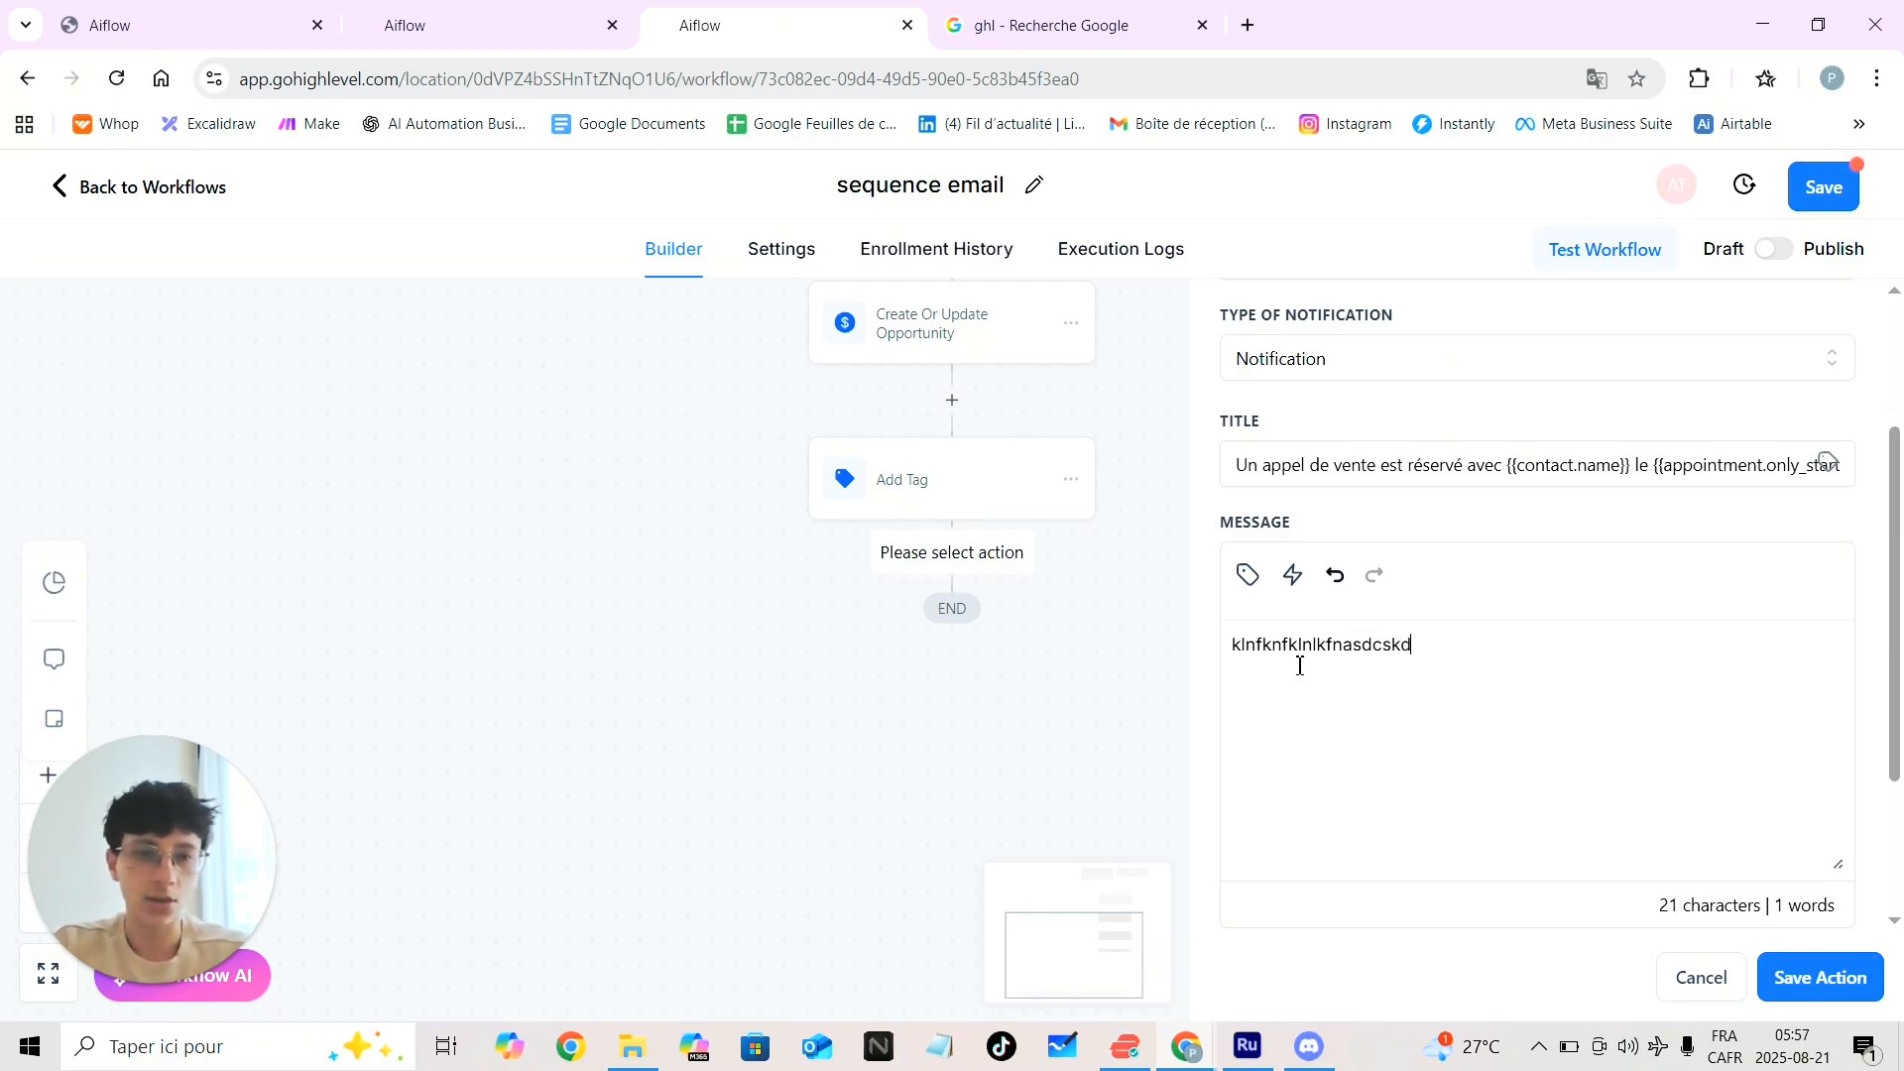
pyautogui.press('BackSpace')
pyautogui.press('BackSpace')
pyautogui.press('BackSpace')
pyautogui.press('BackSpace')
pyautogui.press('BackSpace')
pyautogui.press('BackSpace')
pyautogui.press('BackSpace')
pyautogui.press('BackSpace')
pyautogui.press('BackSpace')
pyautogui.press('BackSpace')
pyautogui.press('BackSpace')
pyautogui.press('BackSpace')
pyautogui.press('BackSpace')
pyautogui.press('BackSpace')
pyautogui.press('BackSpace')
pyautogui.press('BackSpace')
pyautogui.press('BackSpace')
pyautogui.press('BackSpace')
pyautogui.press('BackSpace')
pyautogui.press('BackSpace')
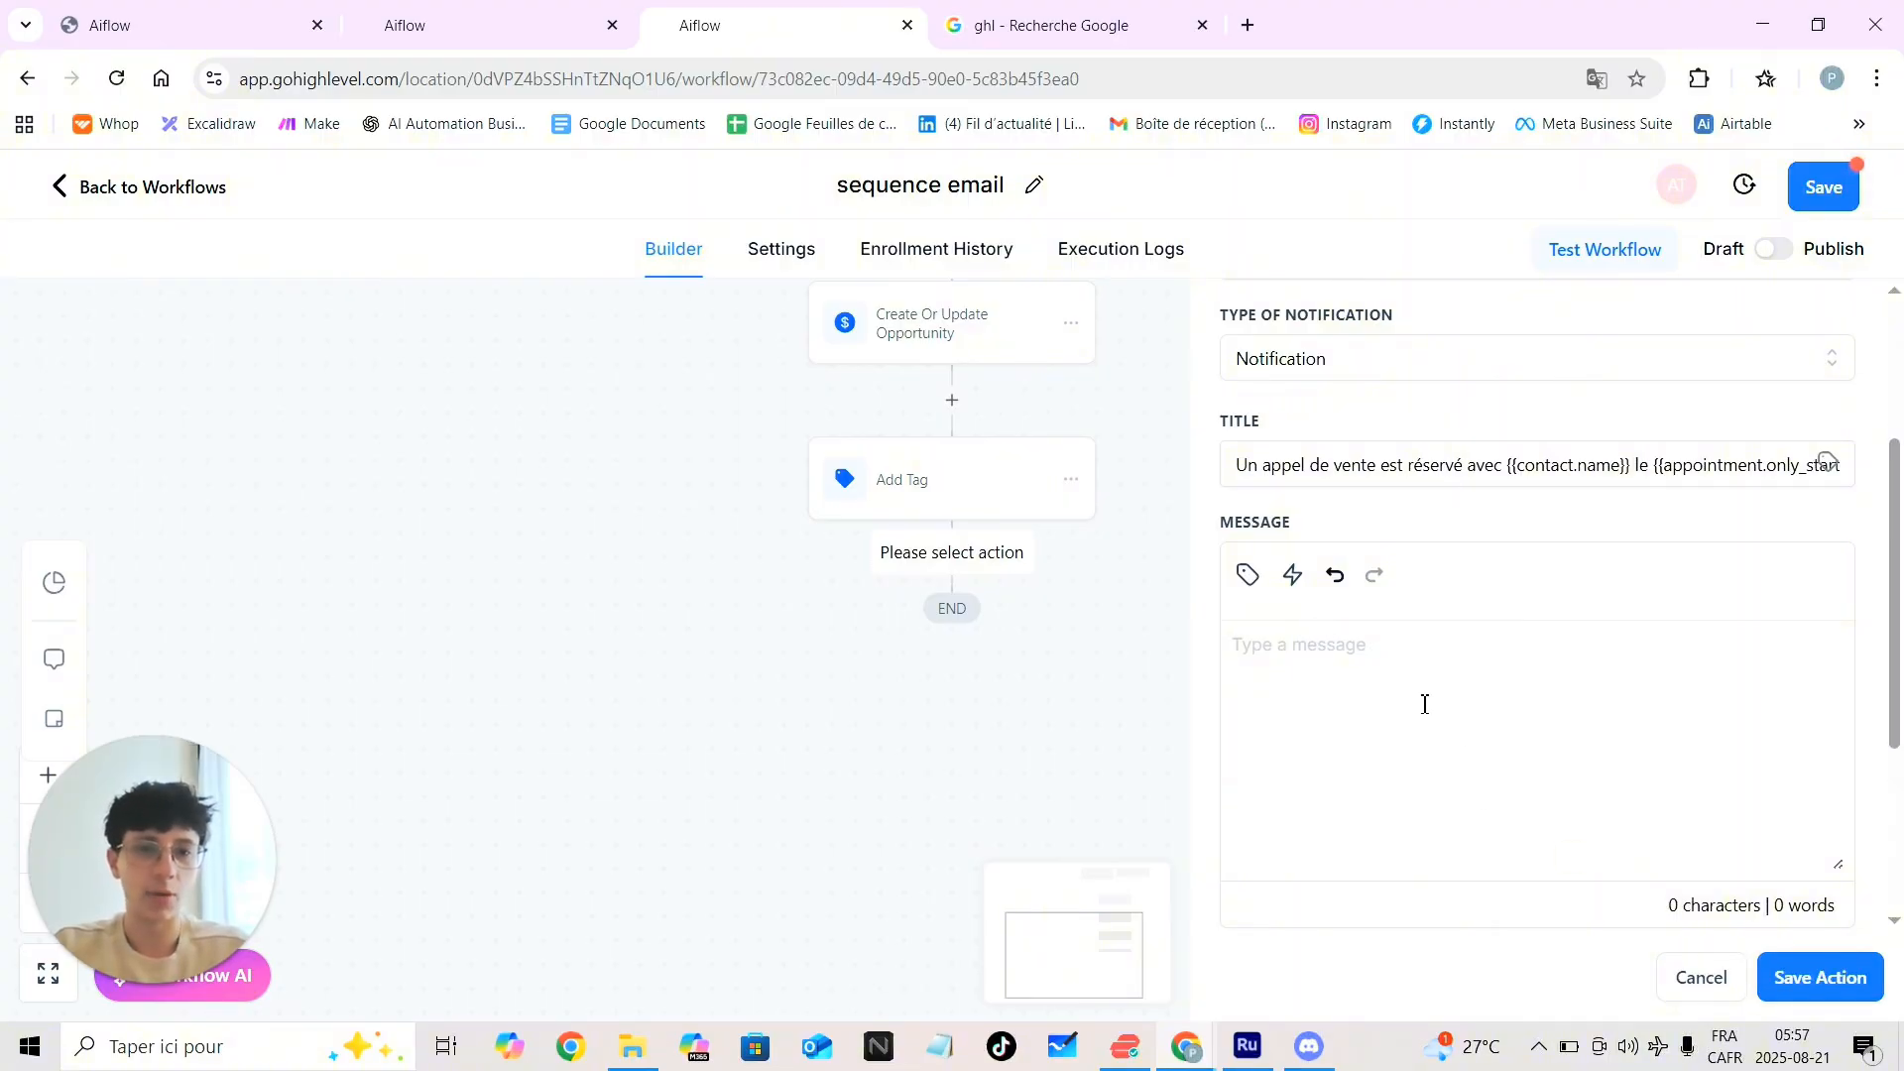
pyautogui.click(1448, 883)
pyautogui.write('k')
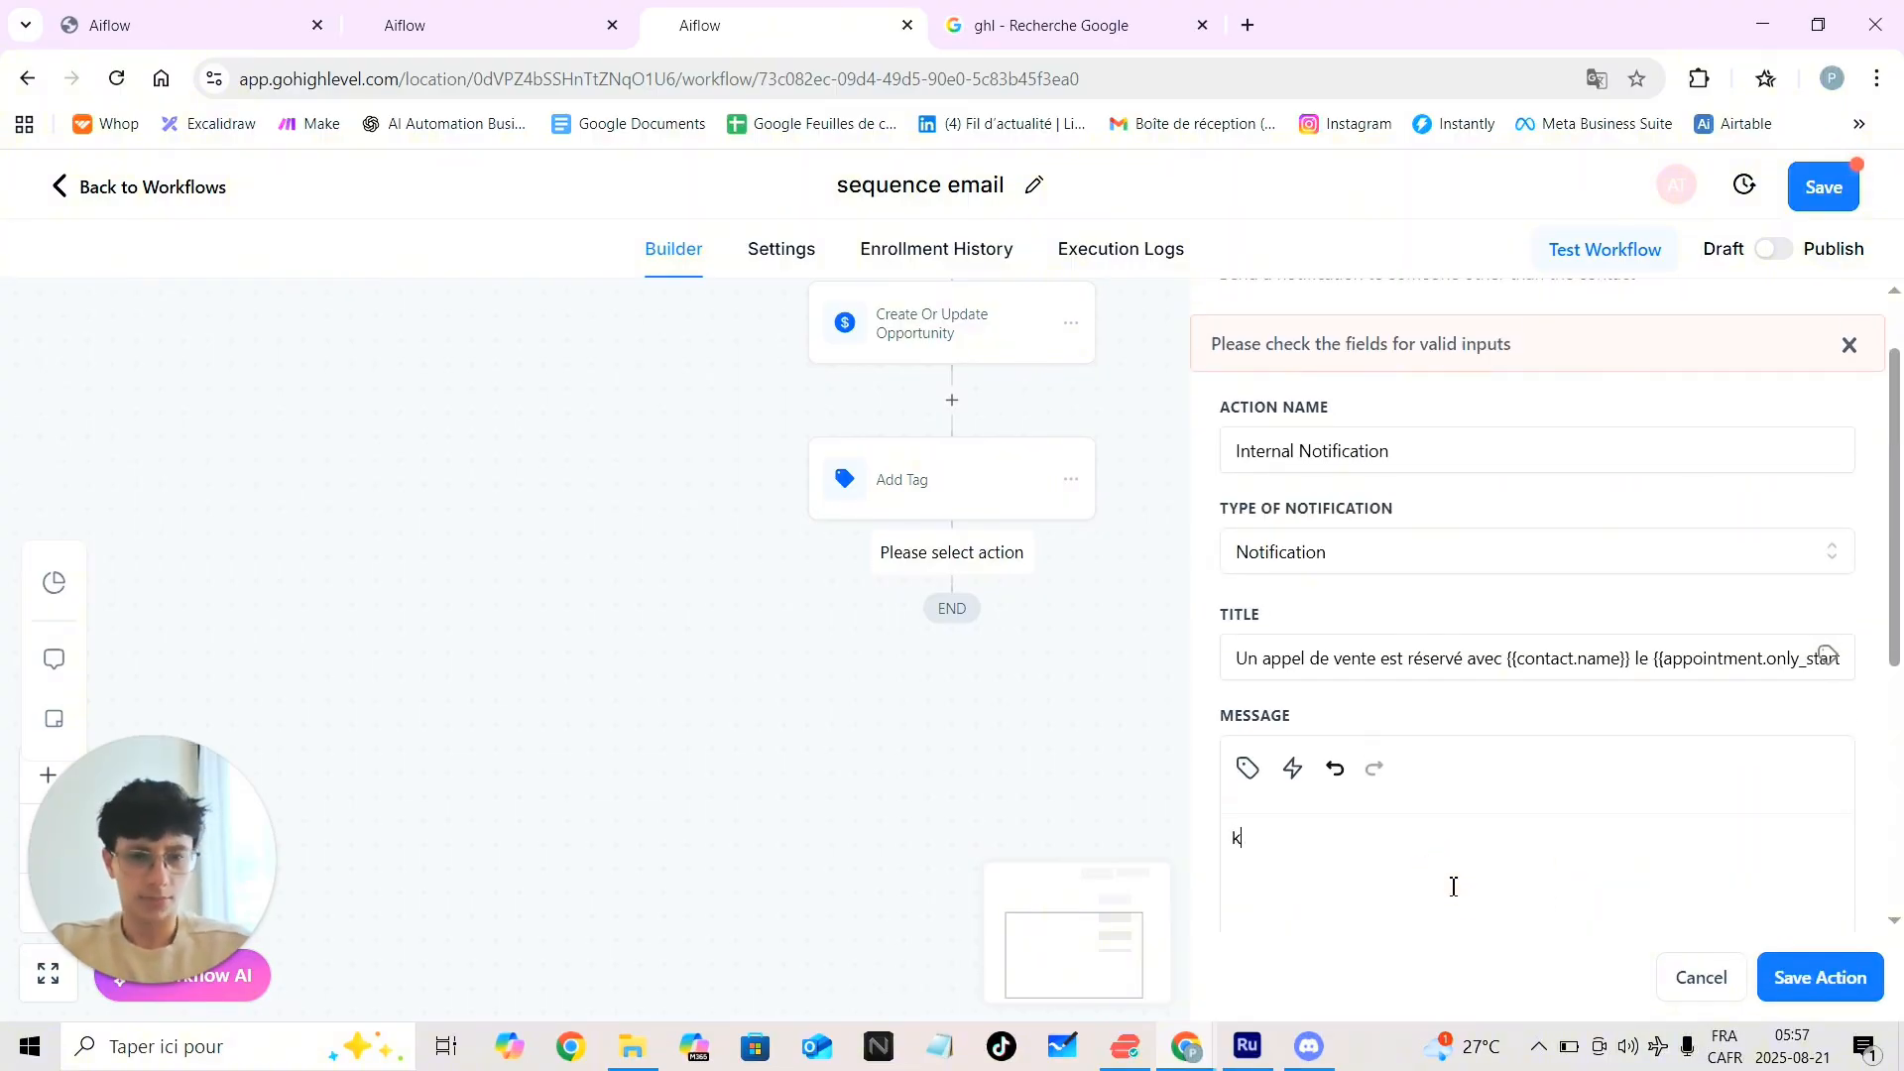
pyautogui.write('fjksjskkjs')
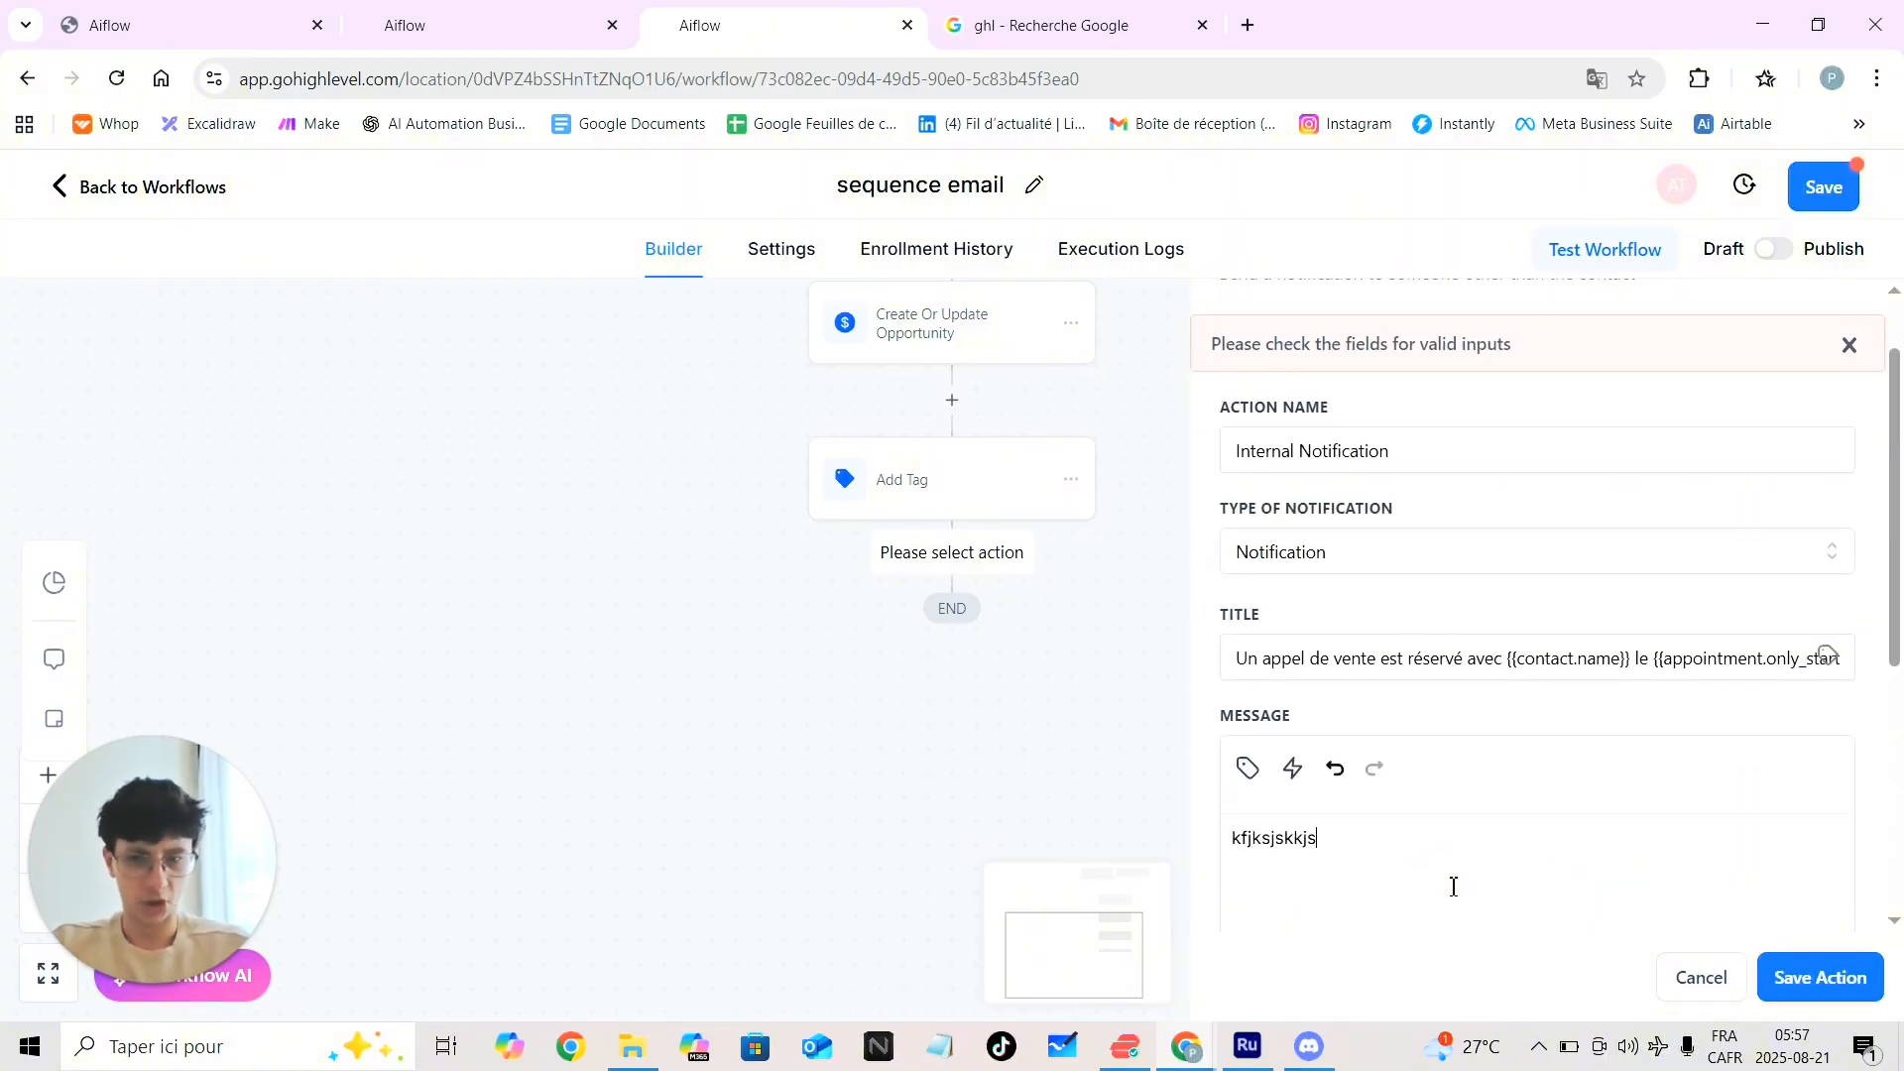
pyautogui.click(1847, 992)
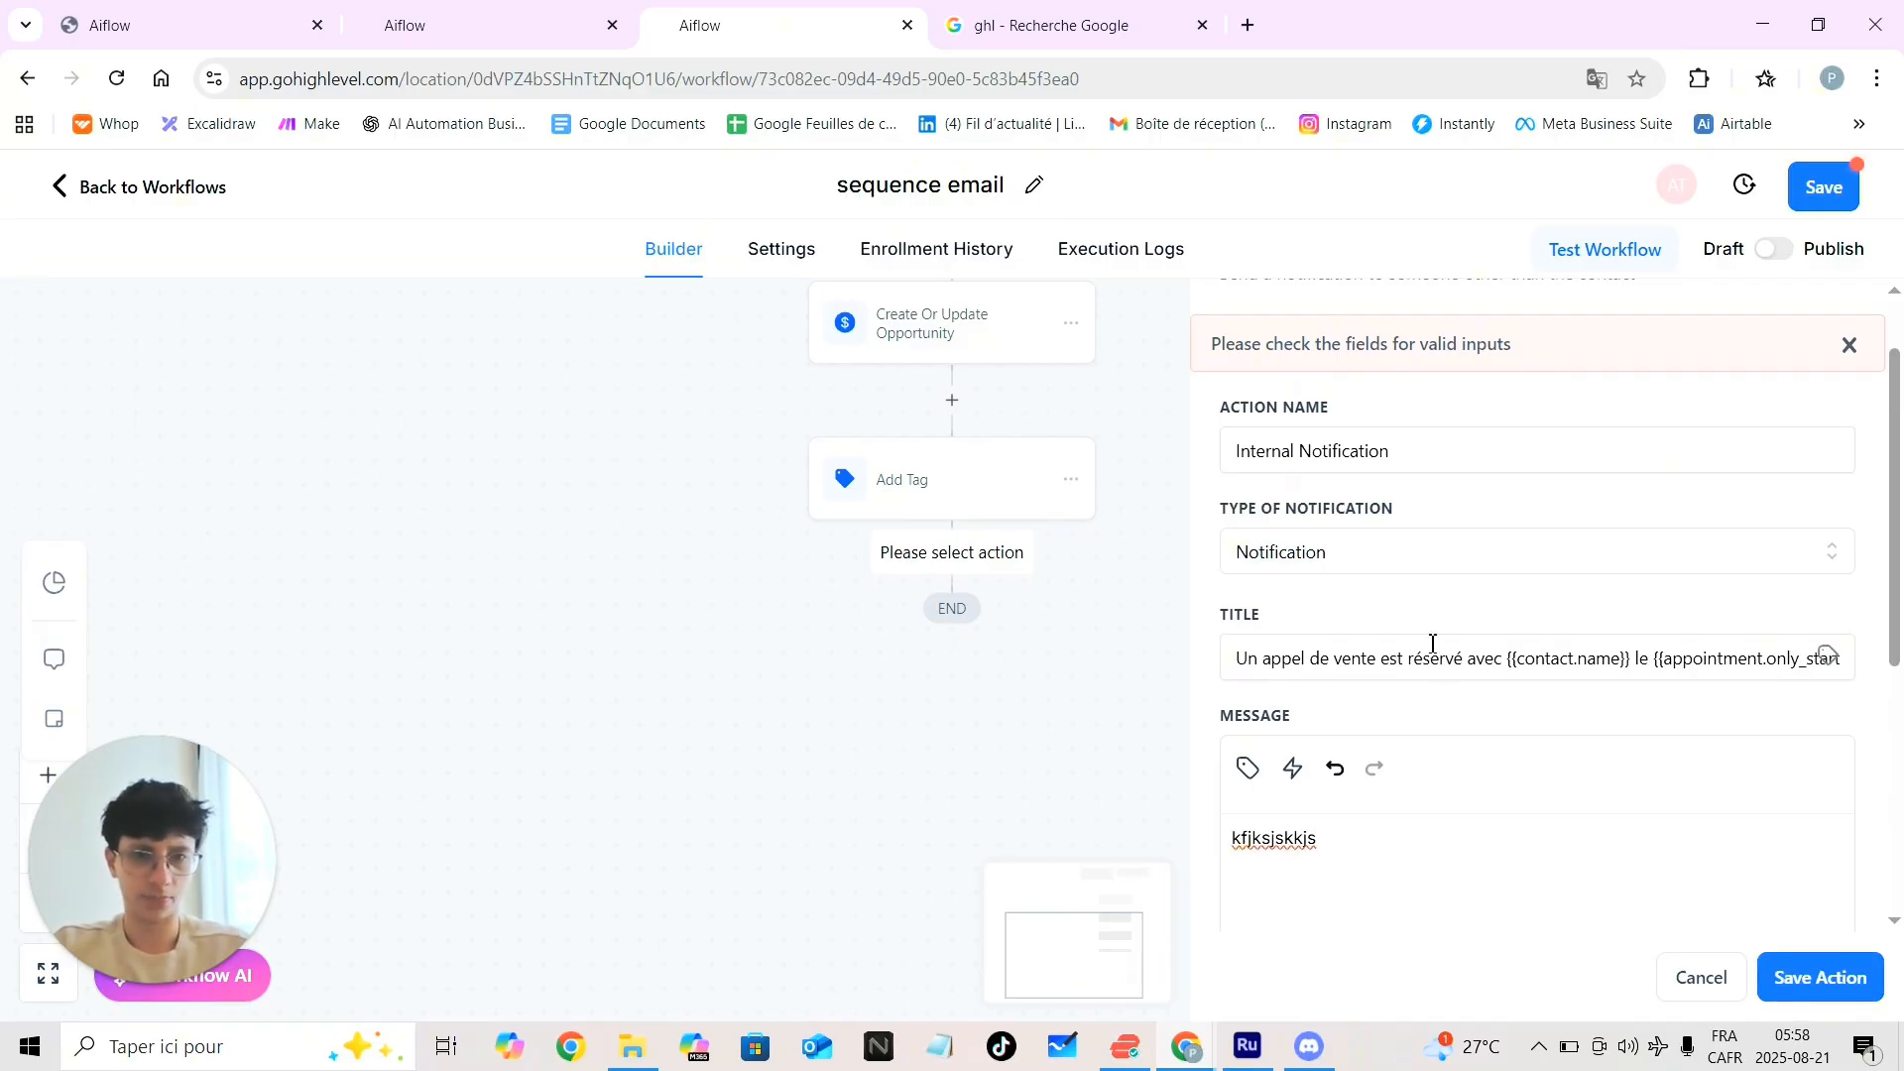
# Set Redirect Page to Contact and To User Type to All Users, then save the step
pyautogui.scroll(-5, 1433, 644)
pyautogui.click(1329, 724)
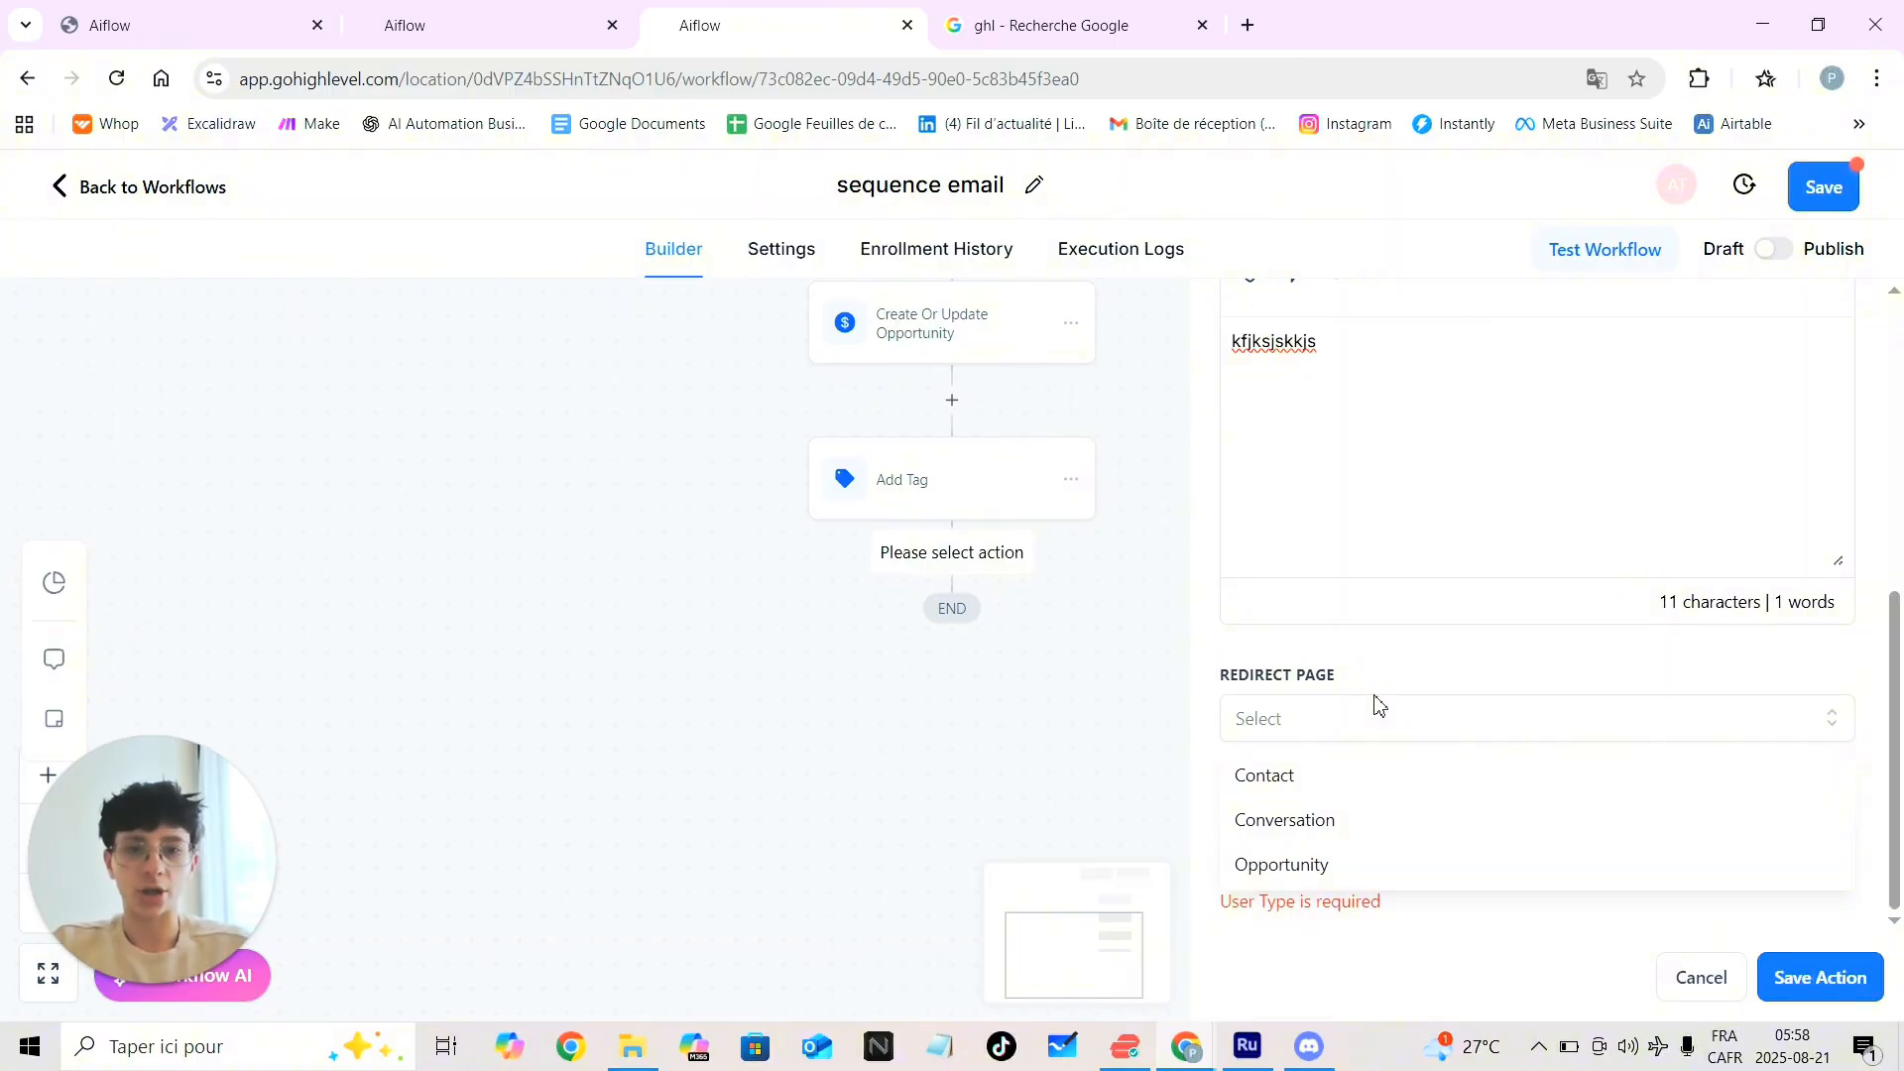
pyautogui.click(1277, 778)
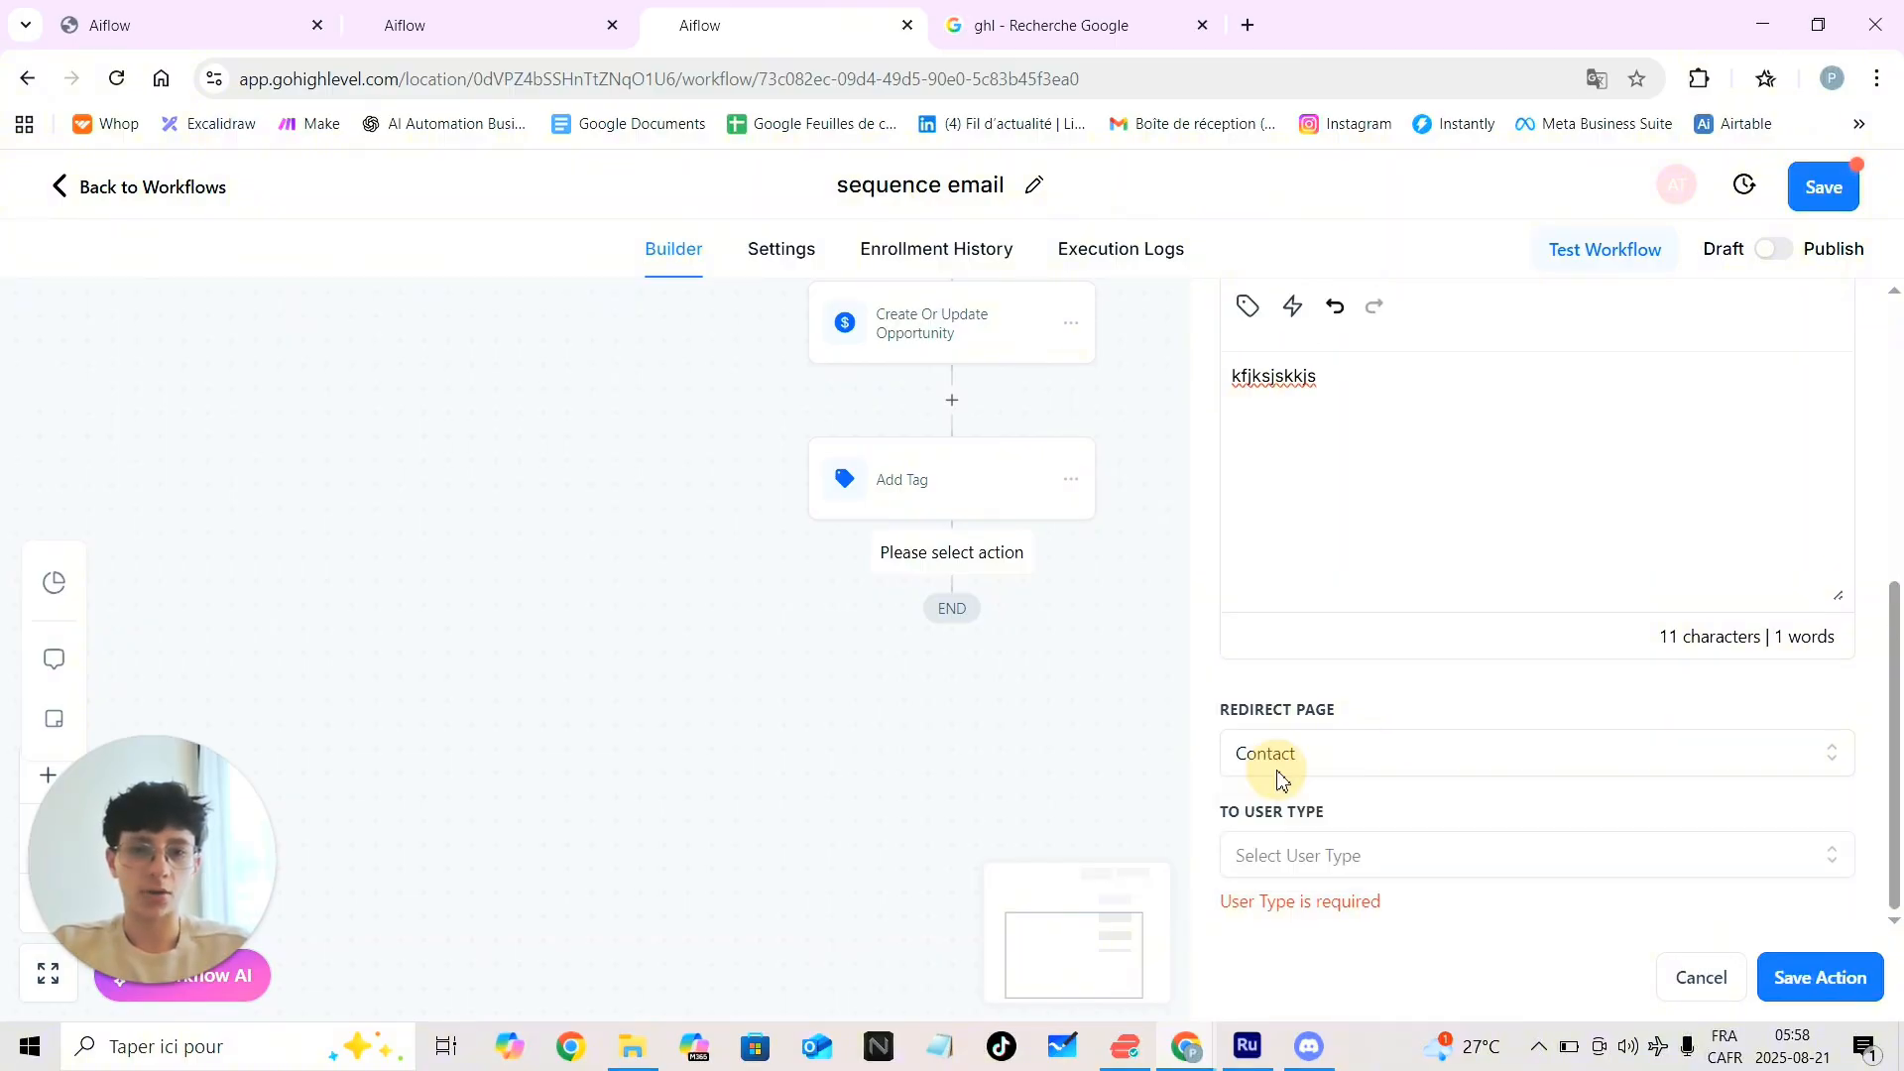
pyautogui.click(1329, 859)
pyautogui.scroll(-1, 1329, 859)
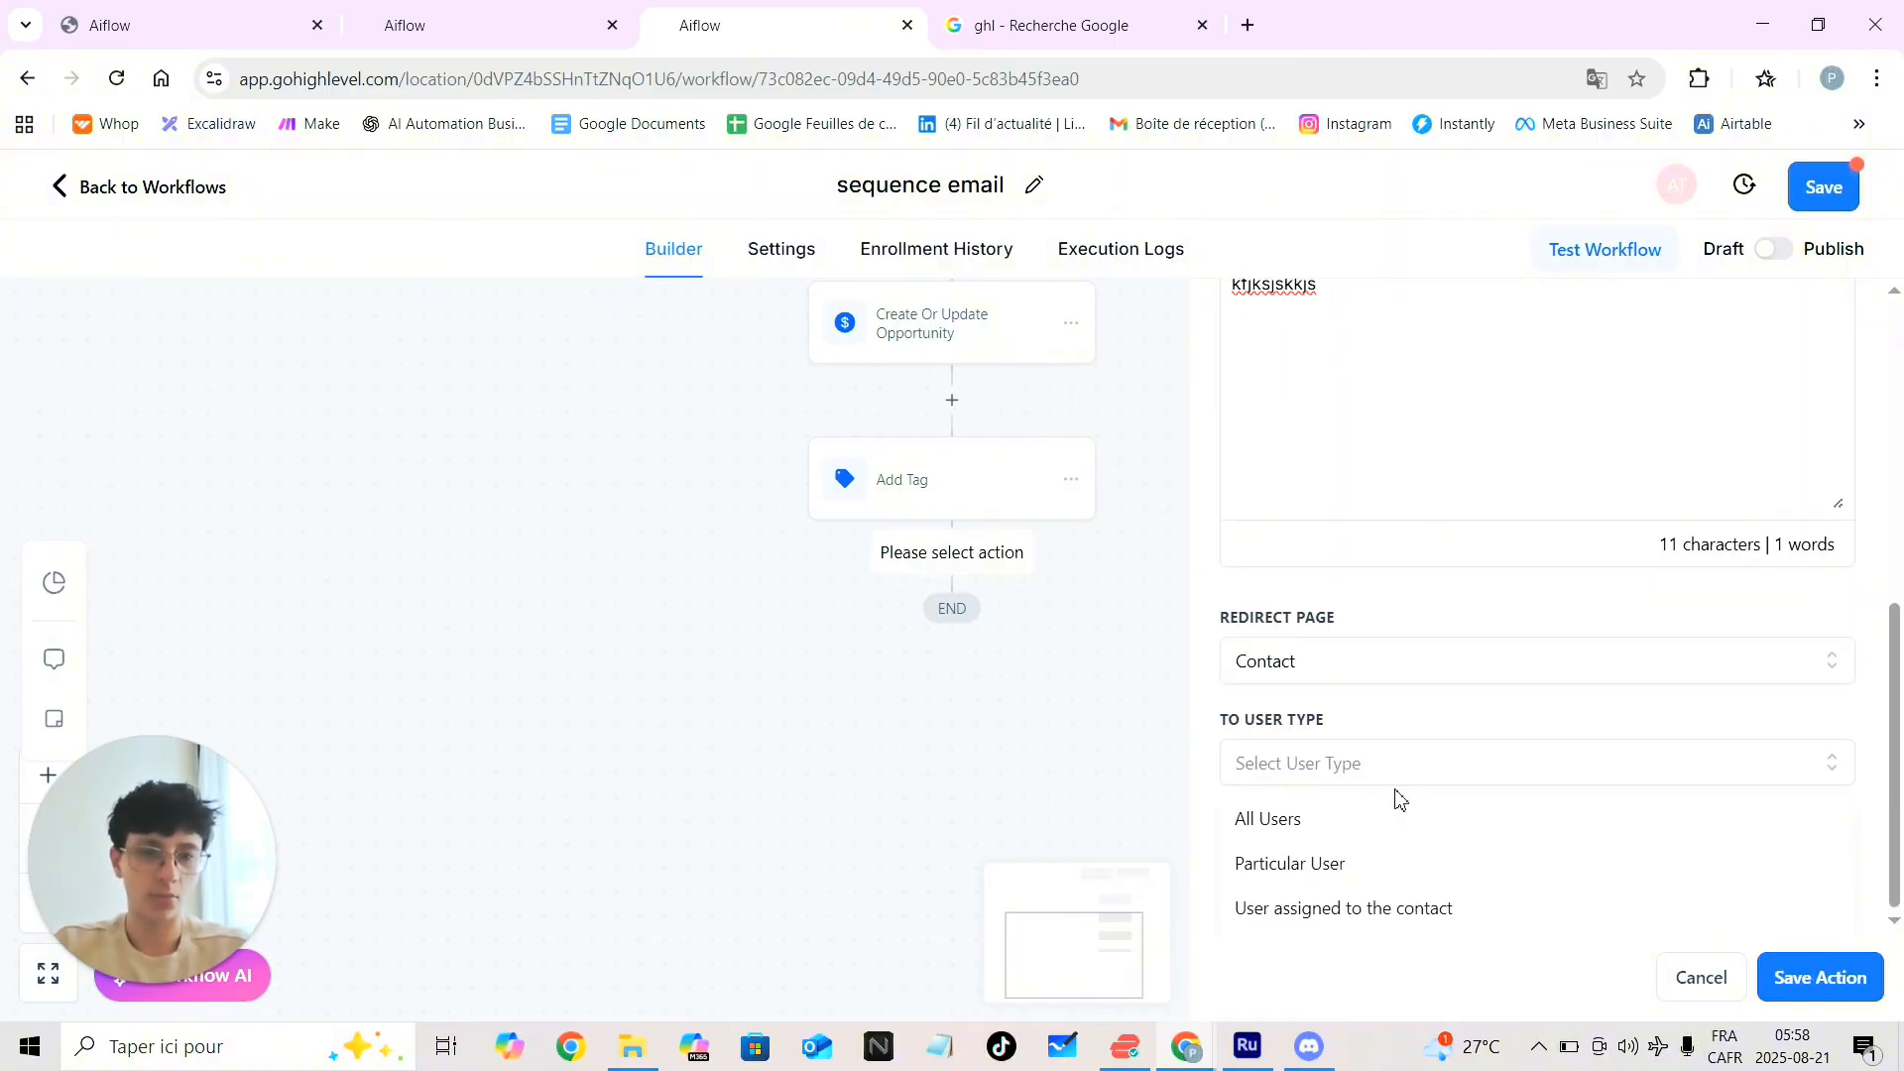
pyautogui.click(1339, 820)
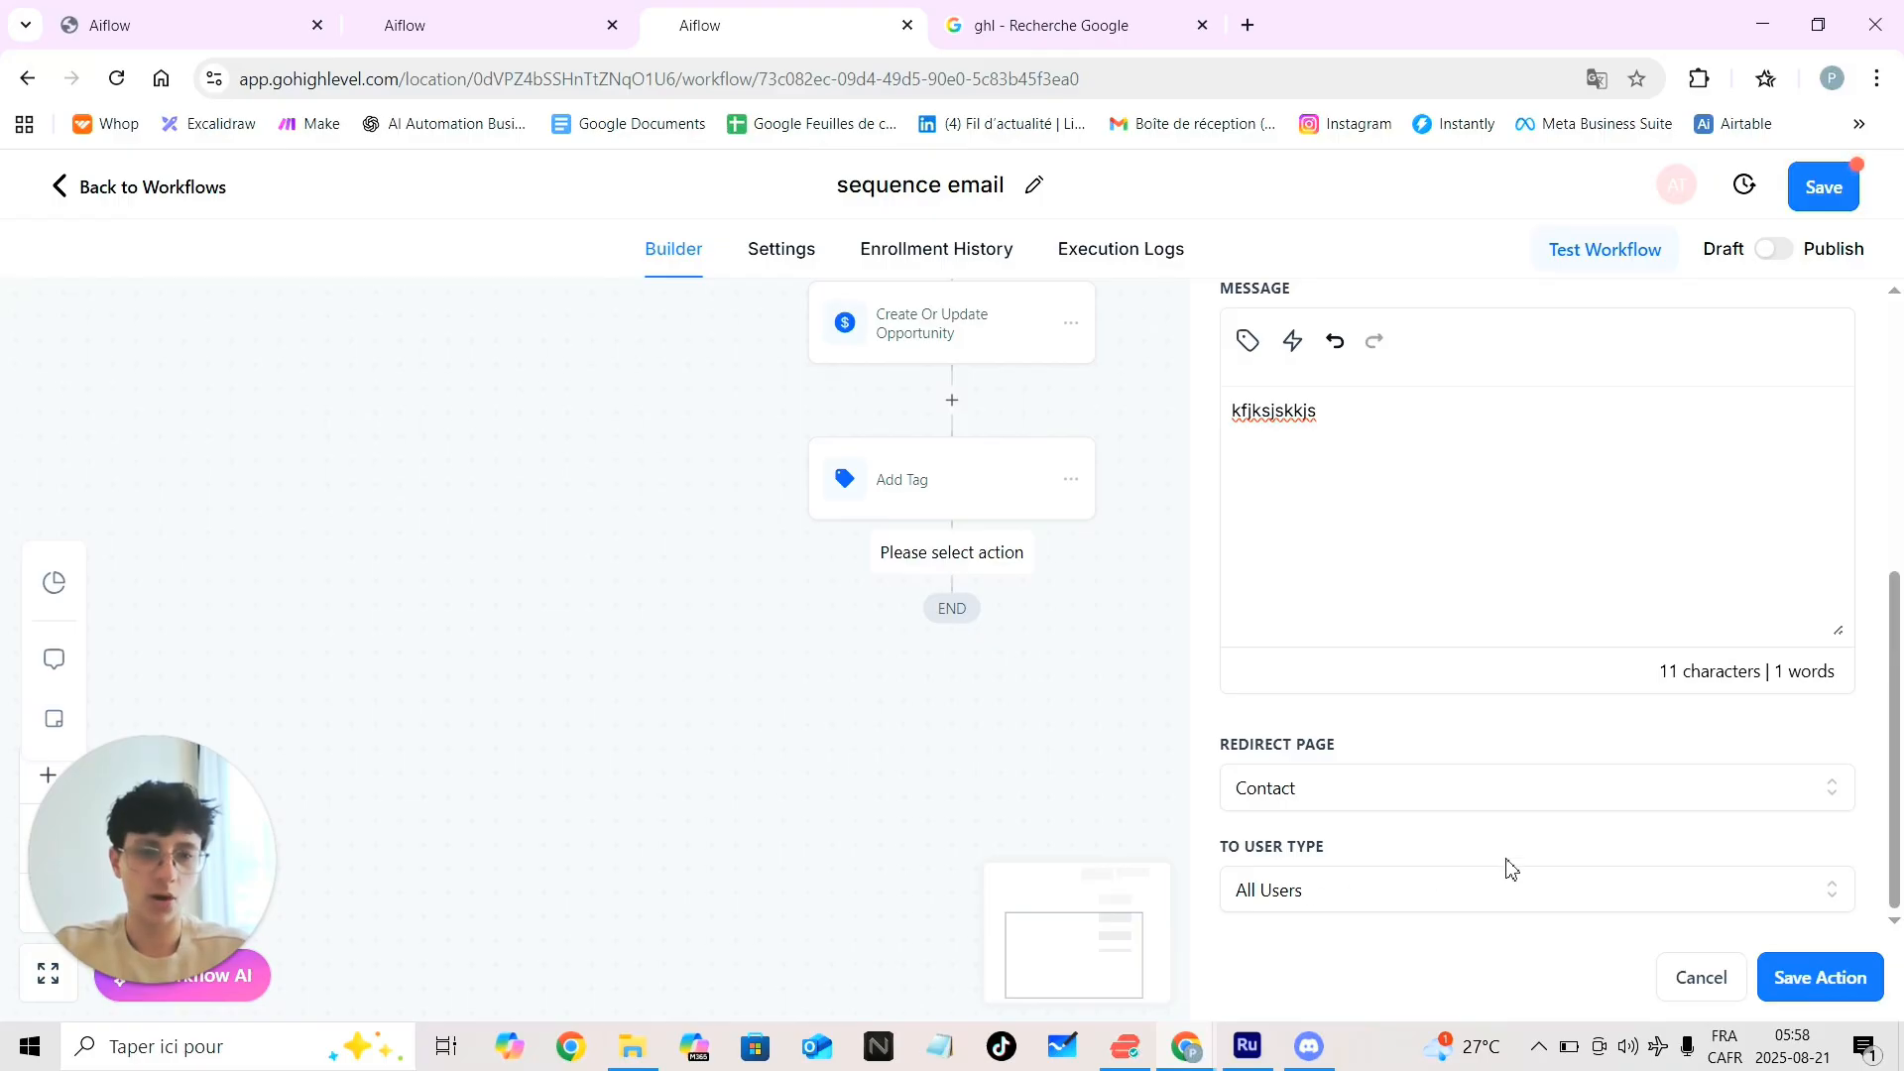
pyautogui.click(1820, 978)
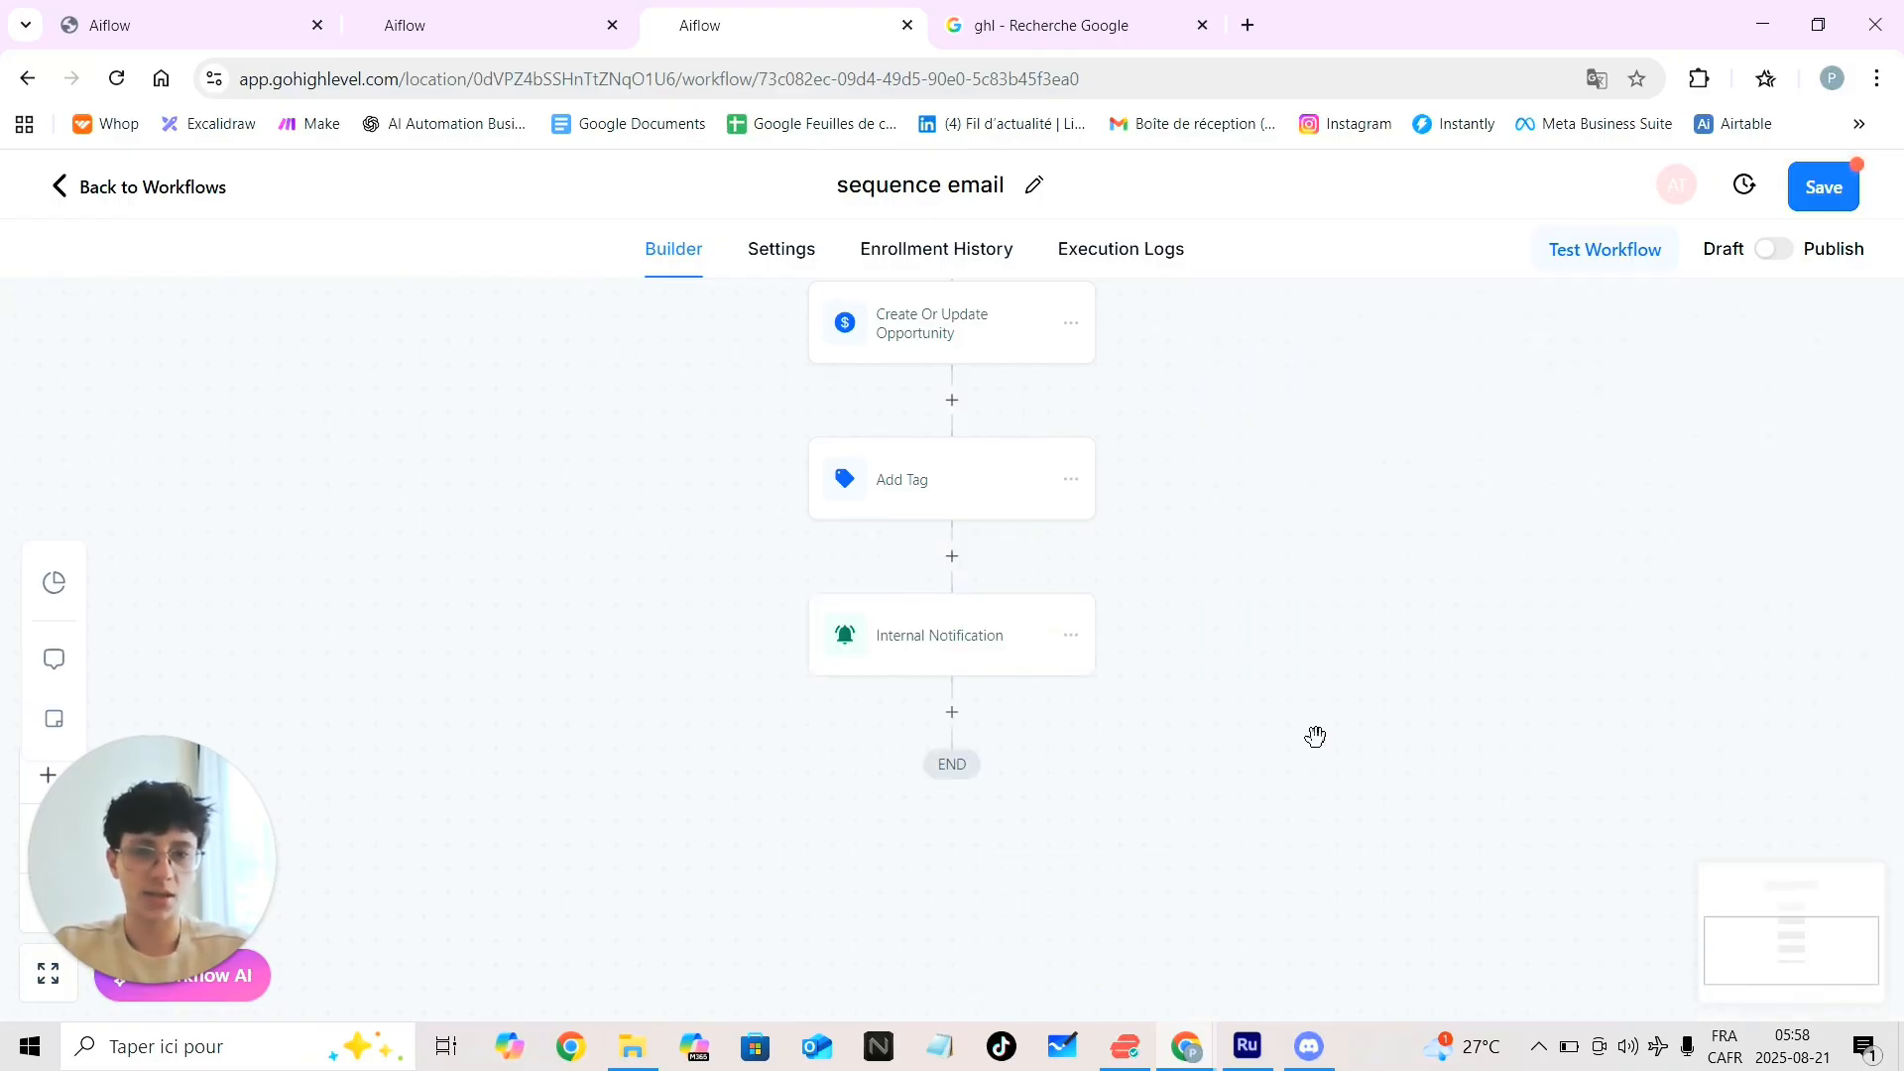
# Reopen the Internal Notification step, confirm Contact and All Users, and save again
pyautogui.click(876, 638)
pyautogui.scroll(-5, 1477, 846)
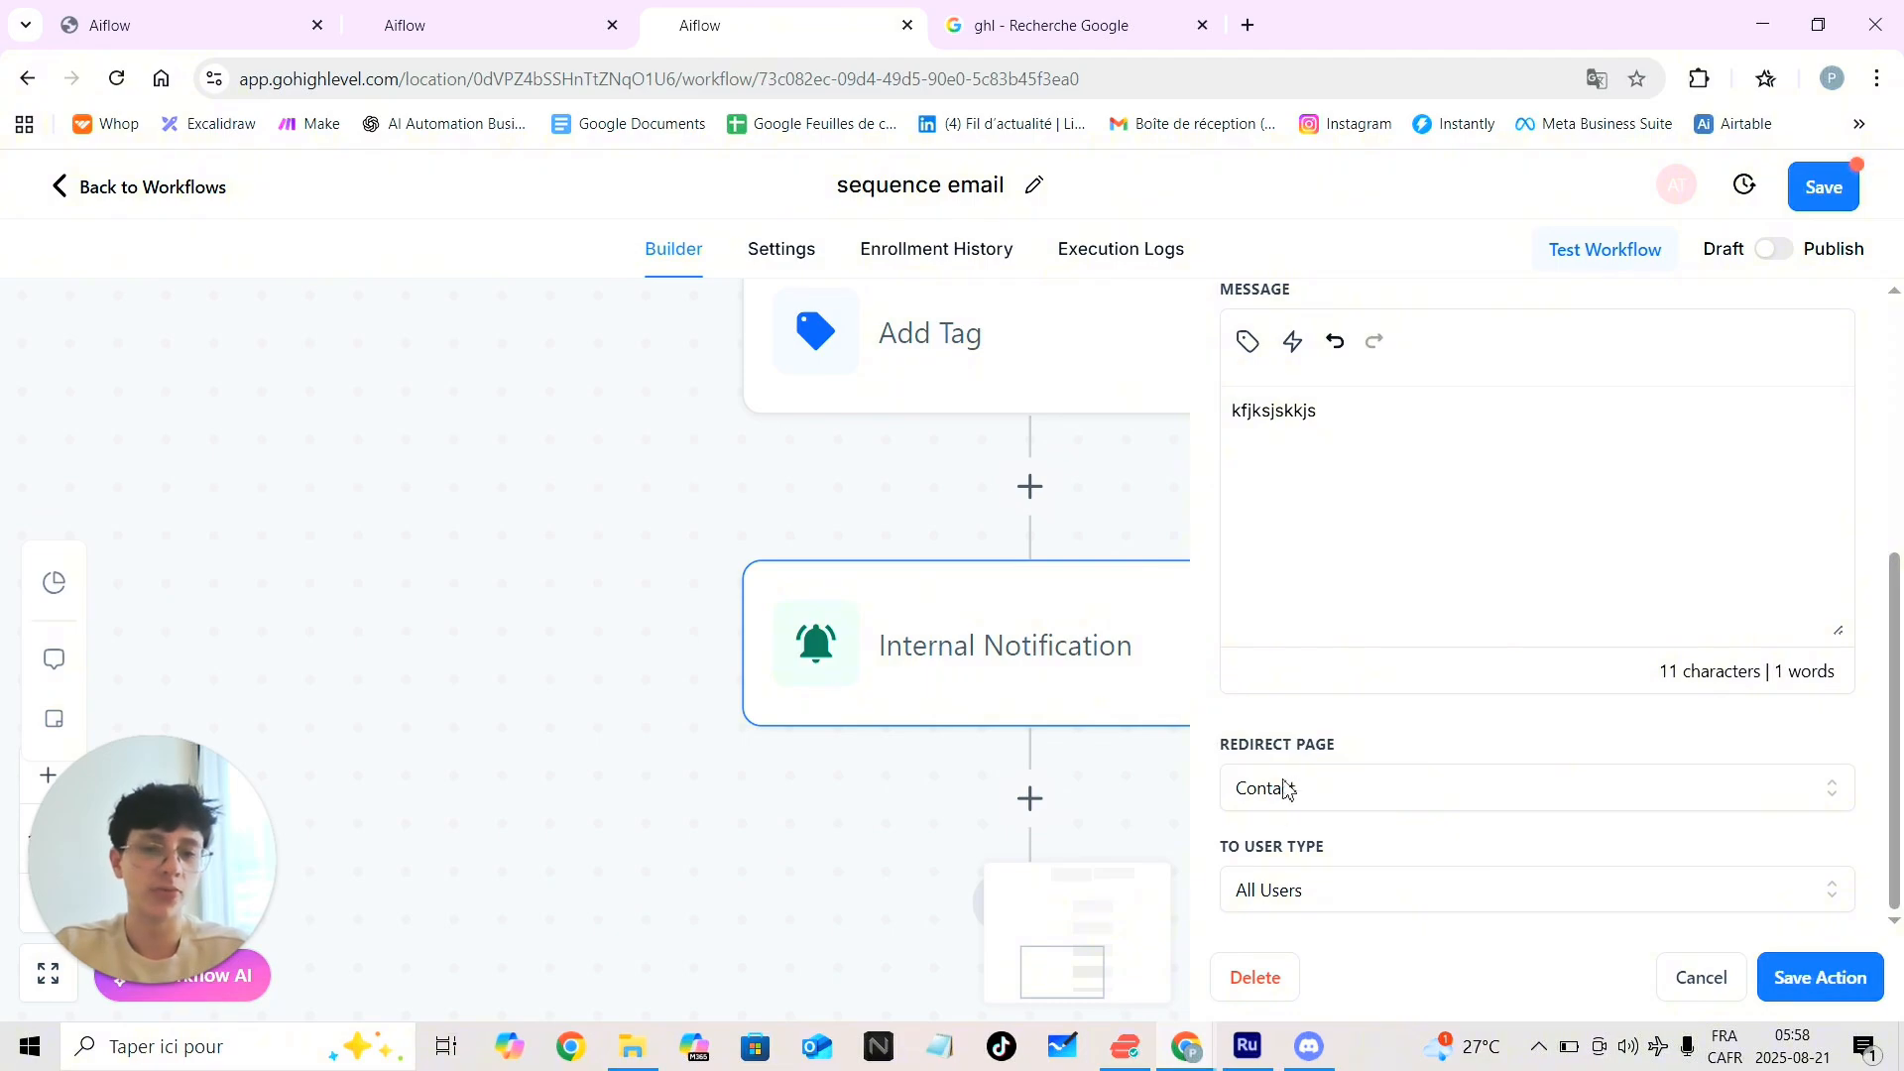
pyautogui.click(1483, 789)
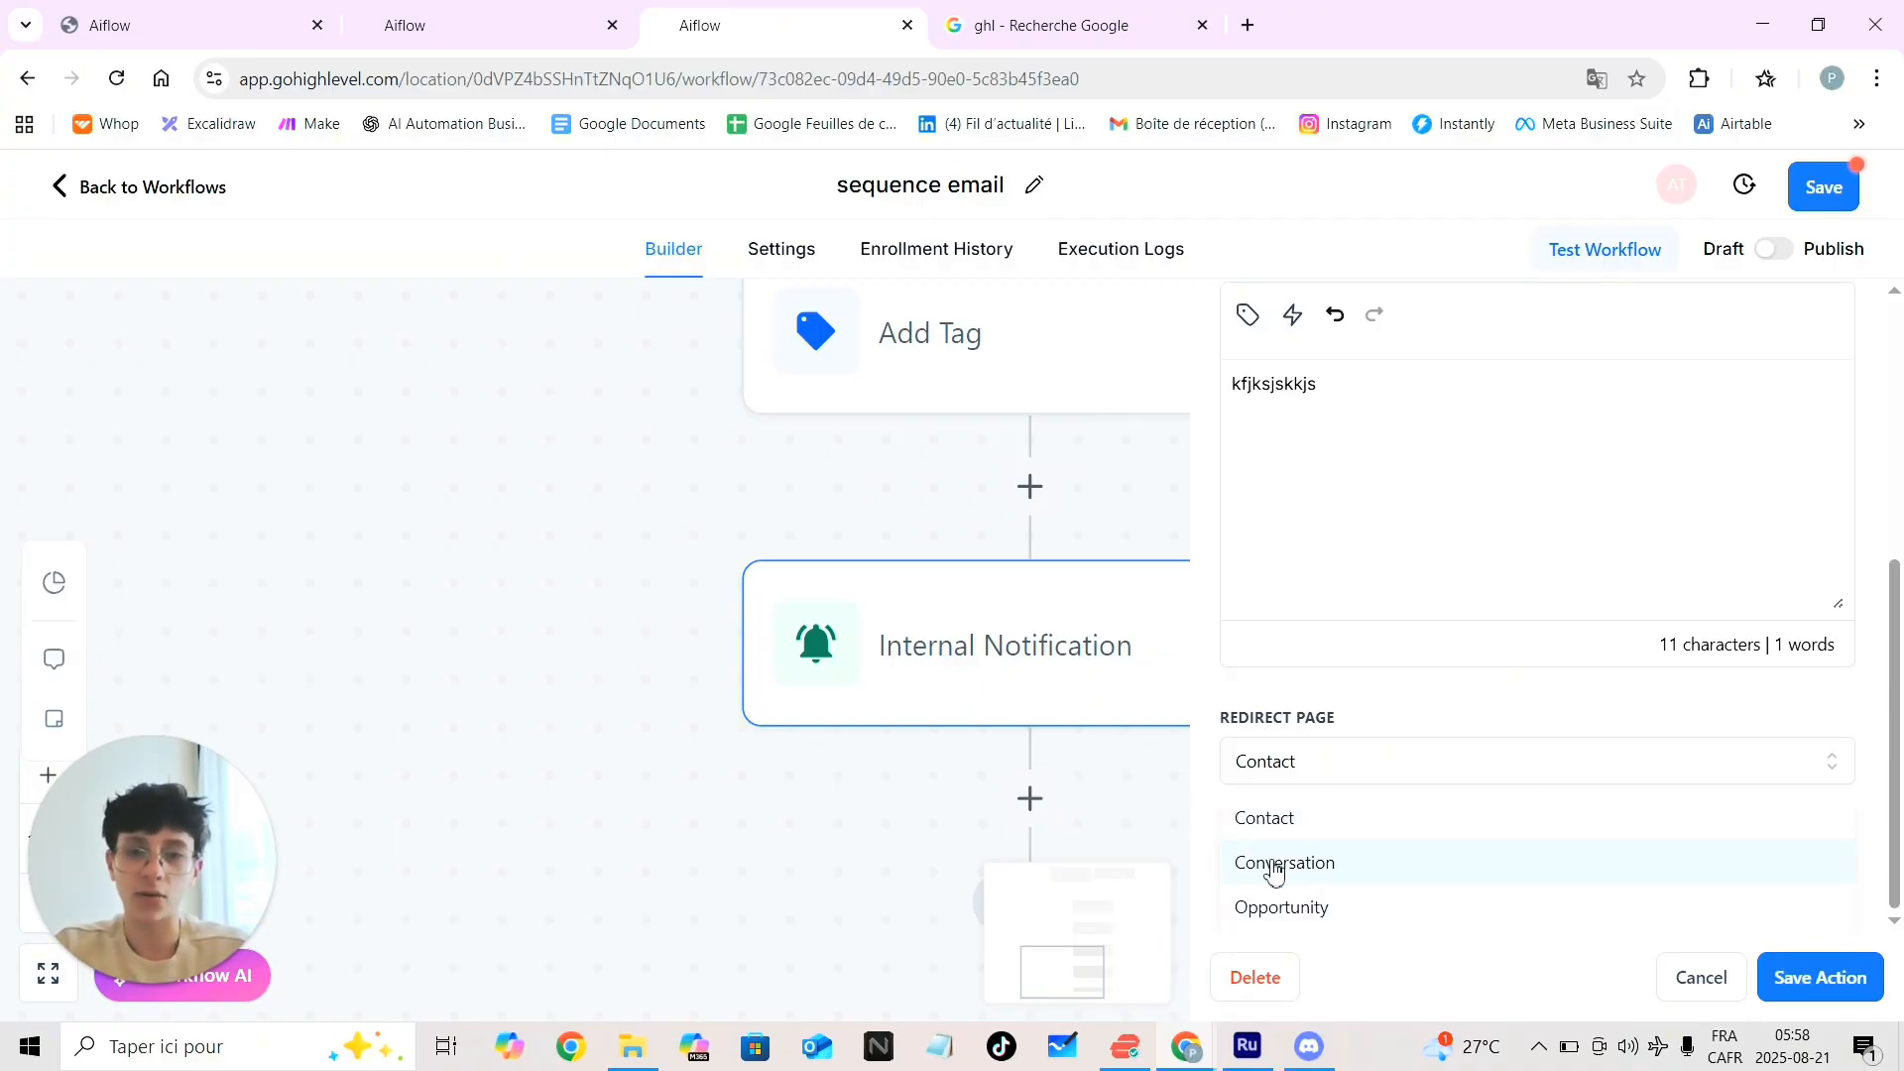
pyautogui.click(1360, 758)
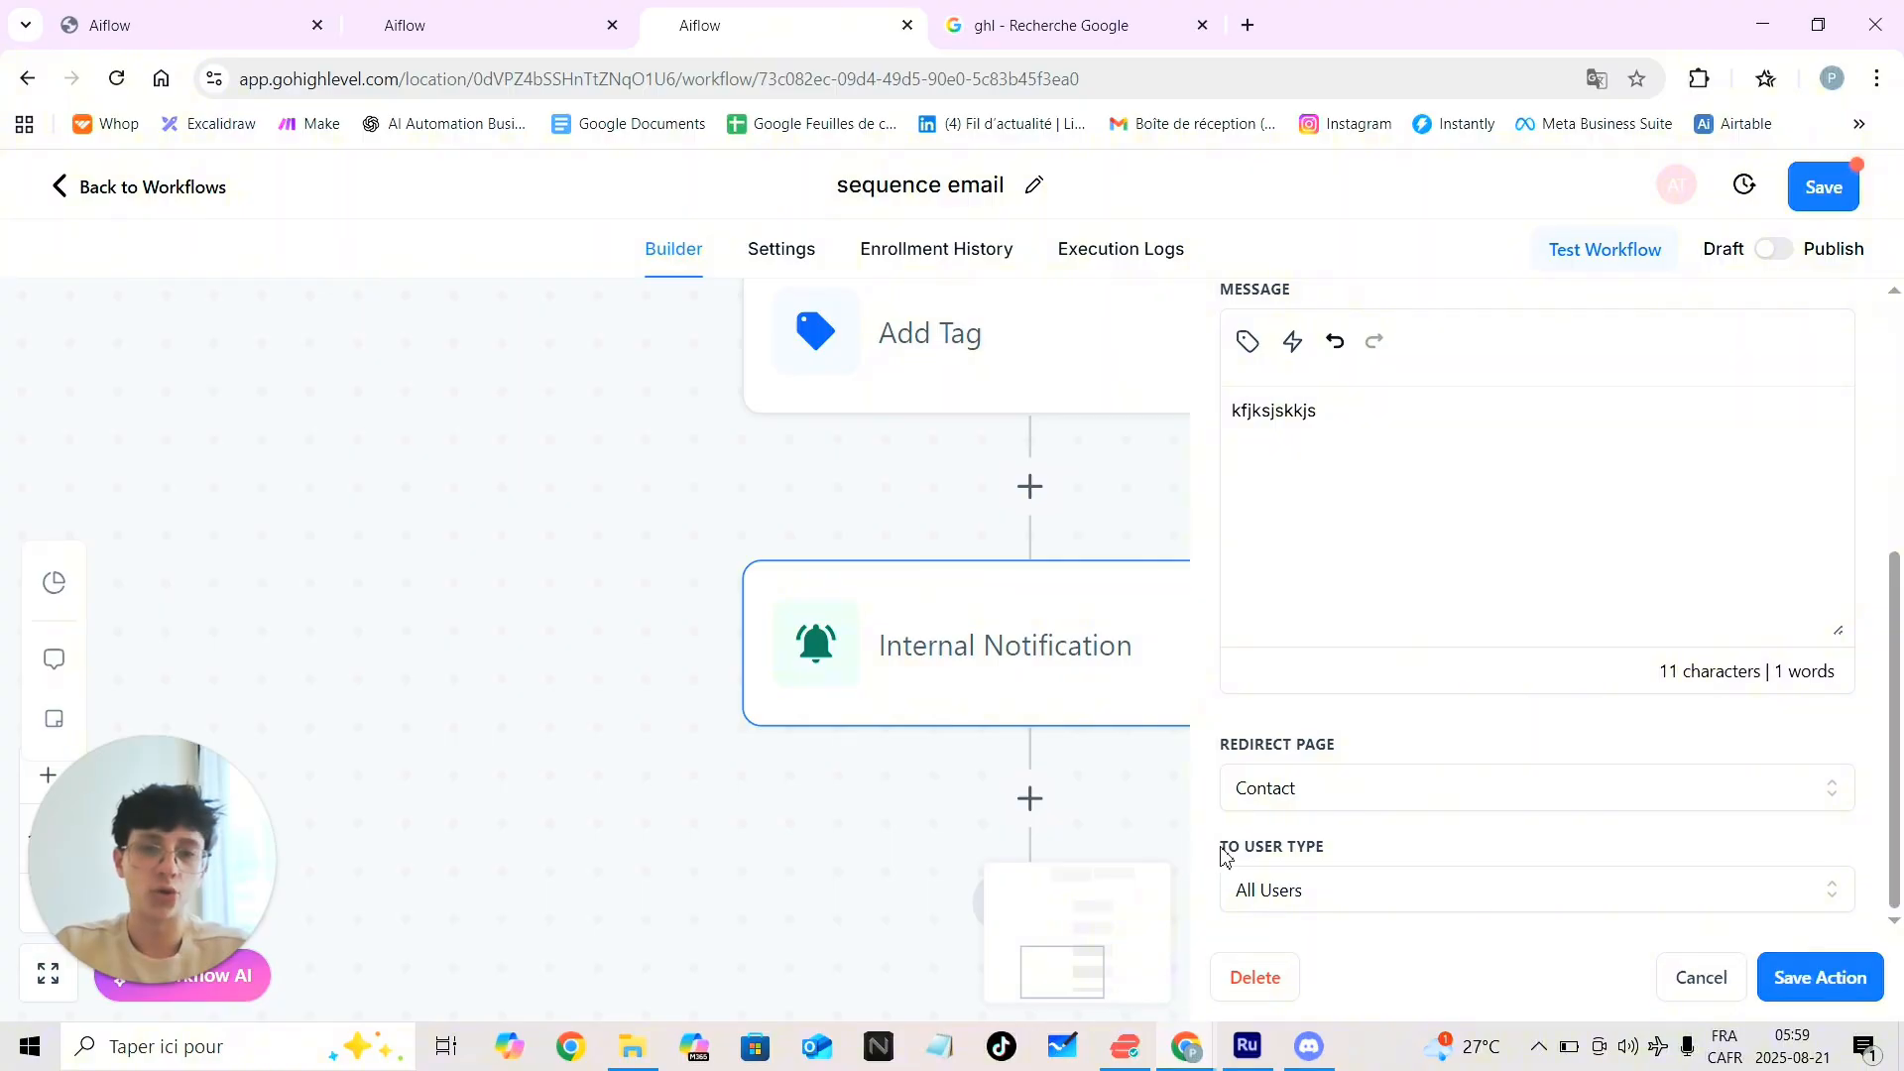
pyautogui.moveTo(1221, 847); pyautogui.dragTo(1351, 848)
pyautogui.click(1387, 851)
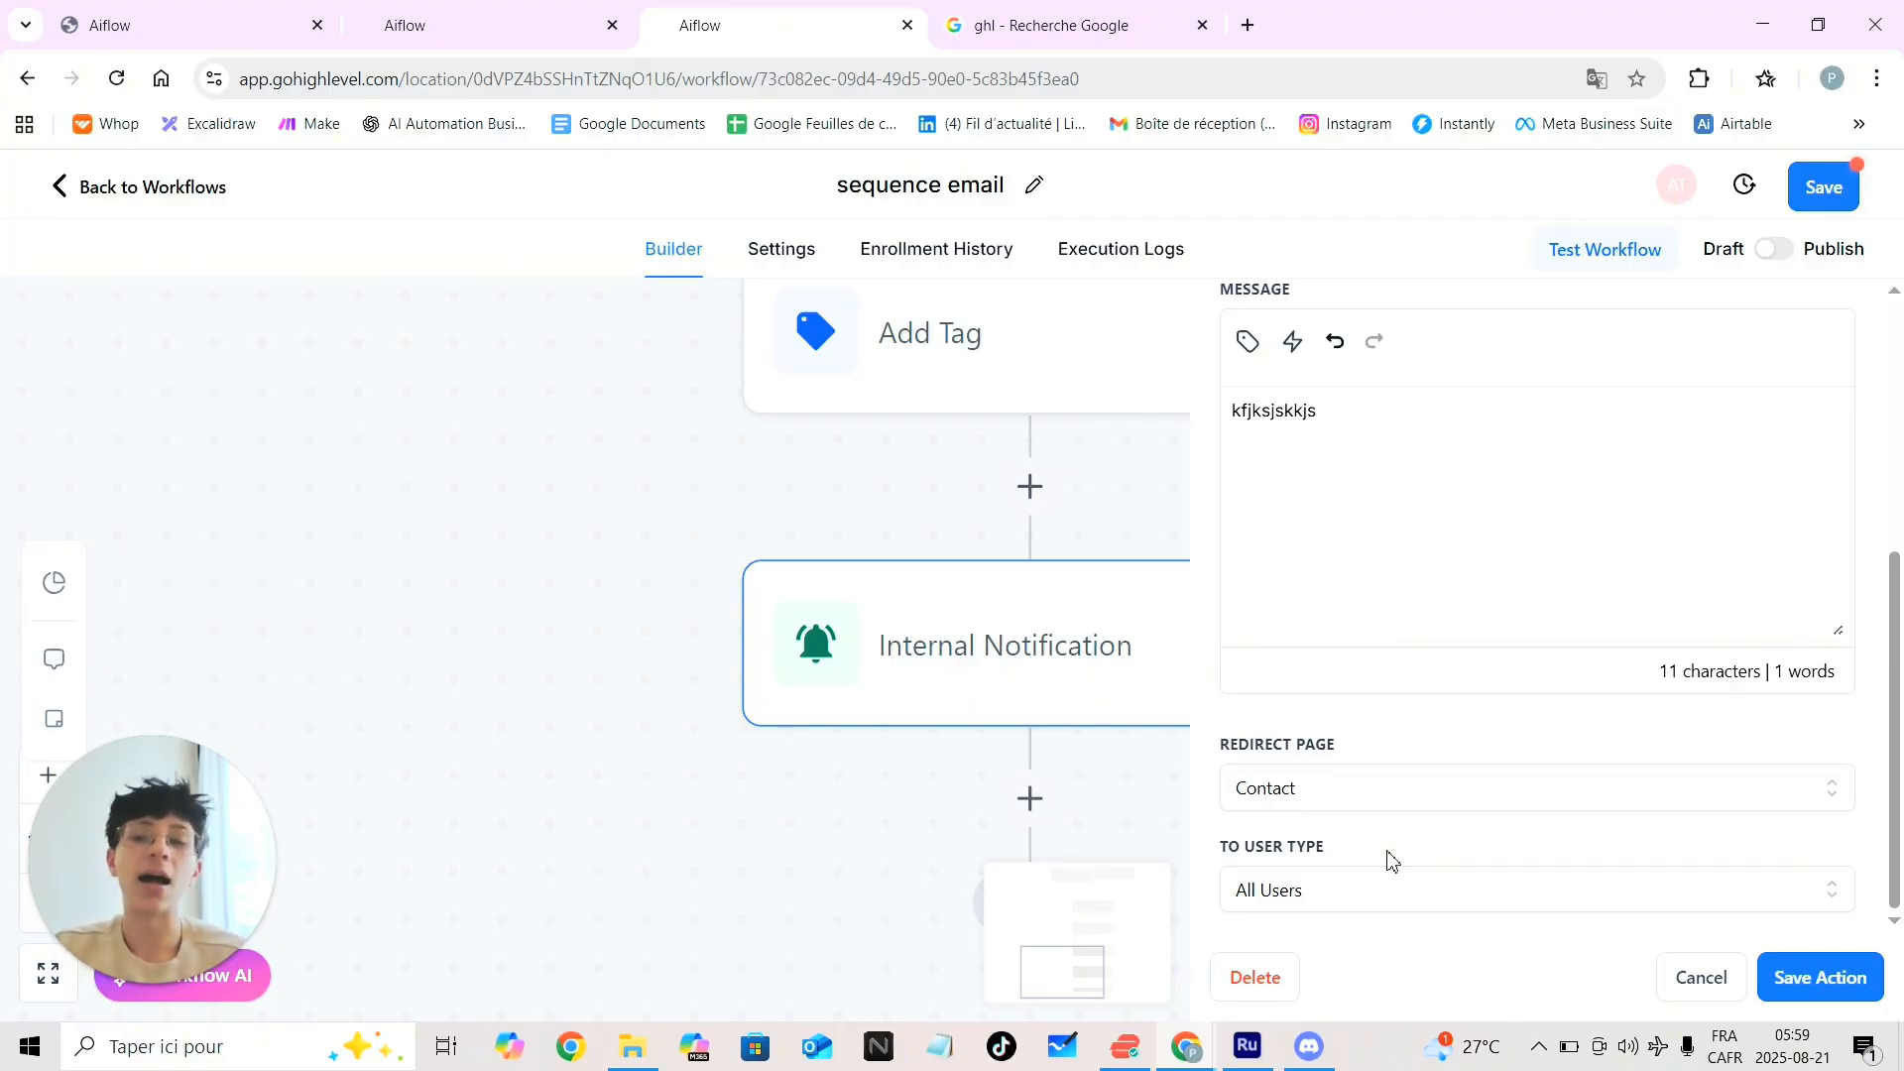
pyautogui.click(1363, 902)
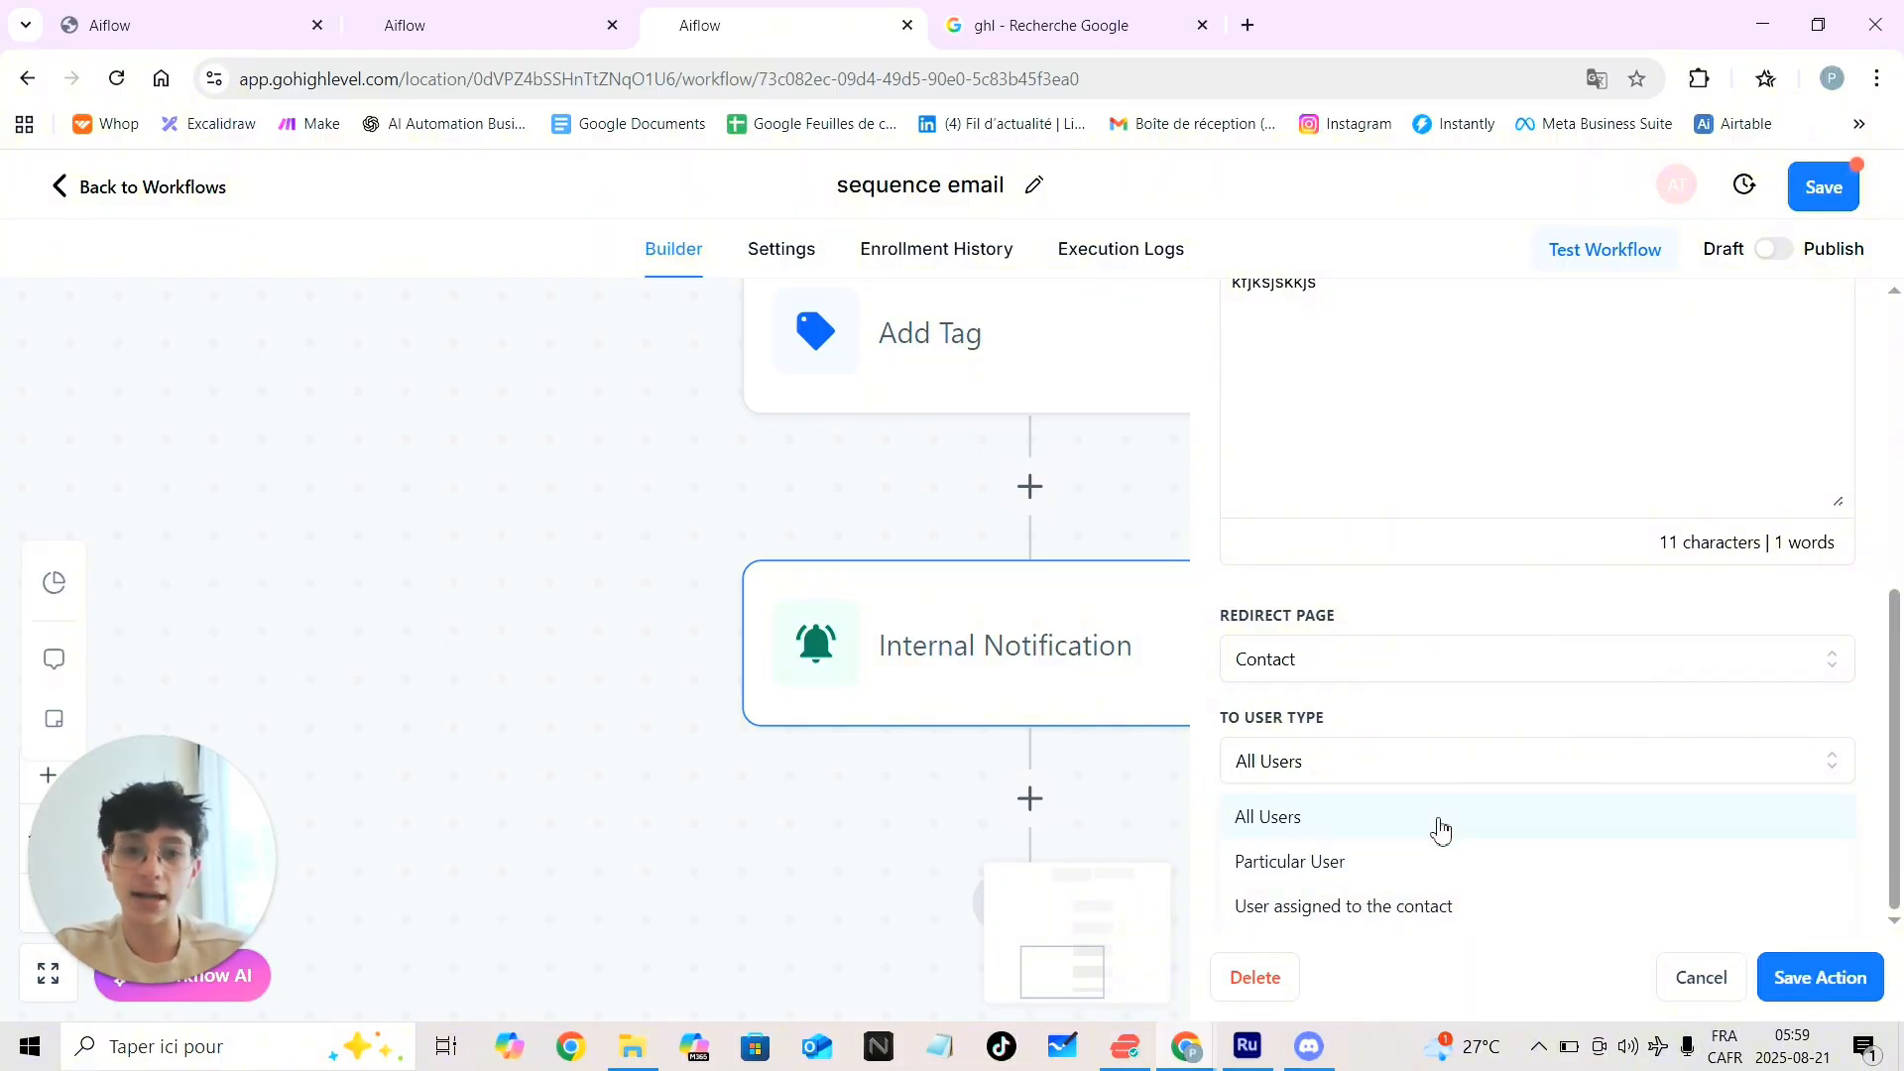
pyautogui.click(1478, 764)
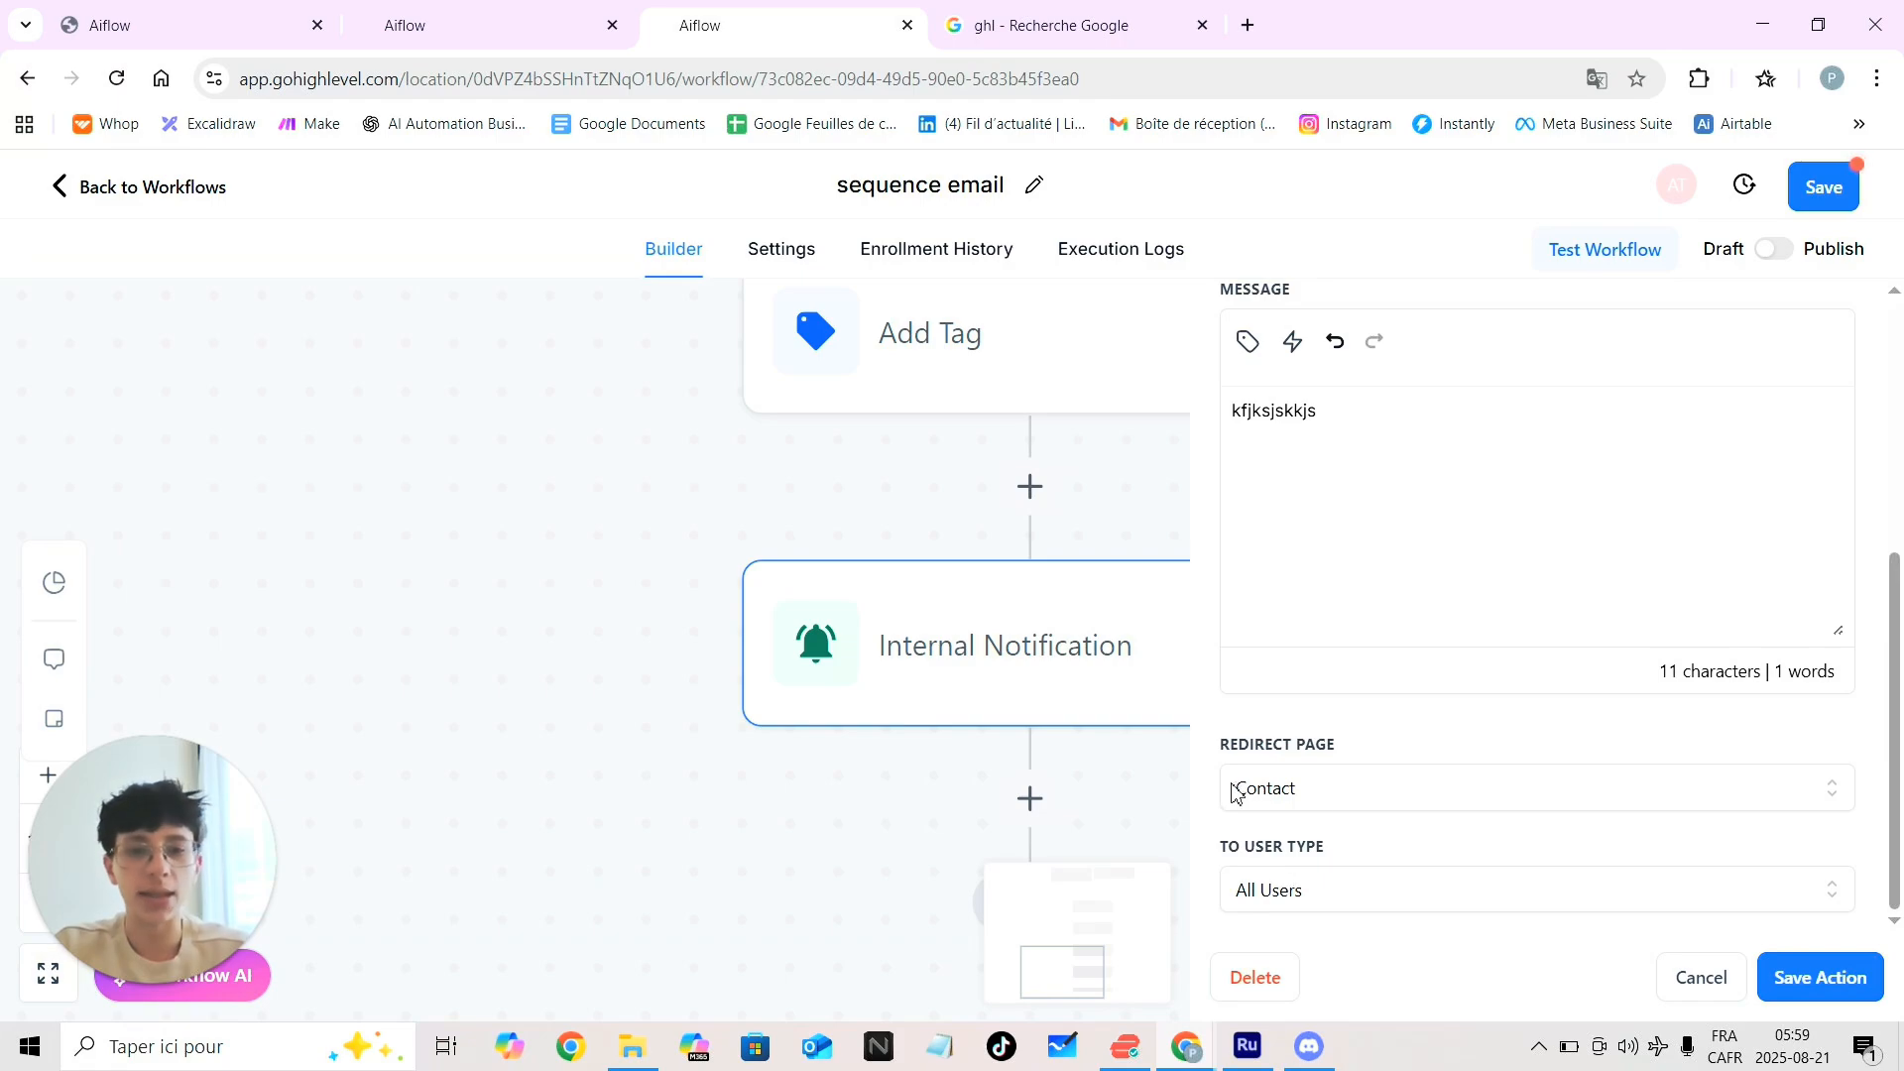
pyautogui.click(1787, 980)
# Add a Send Email step below Internal Notification and fill From Name from the saved suggestion
pyautogui.click(46, 917)
pyautogui.click(46, 917)
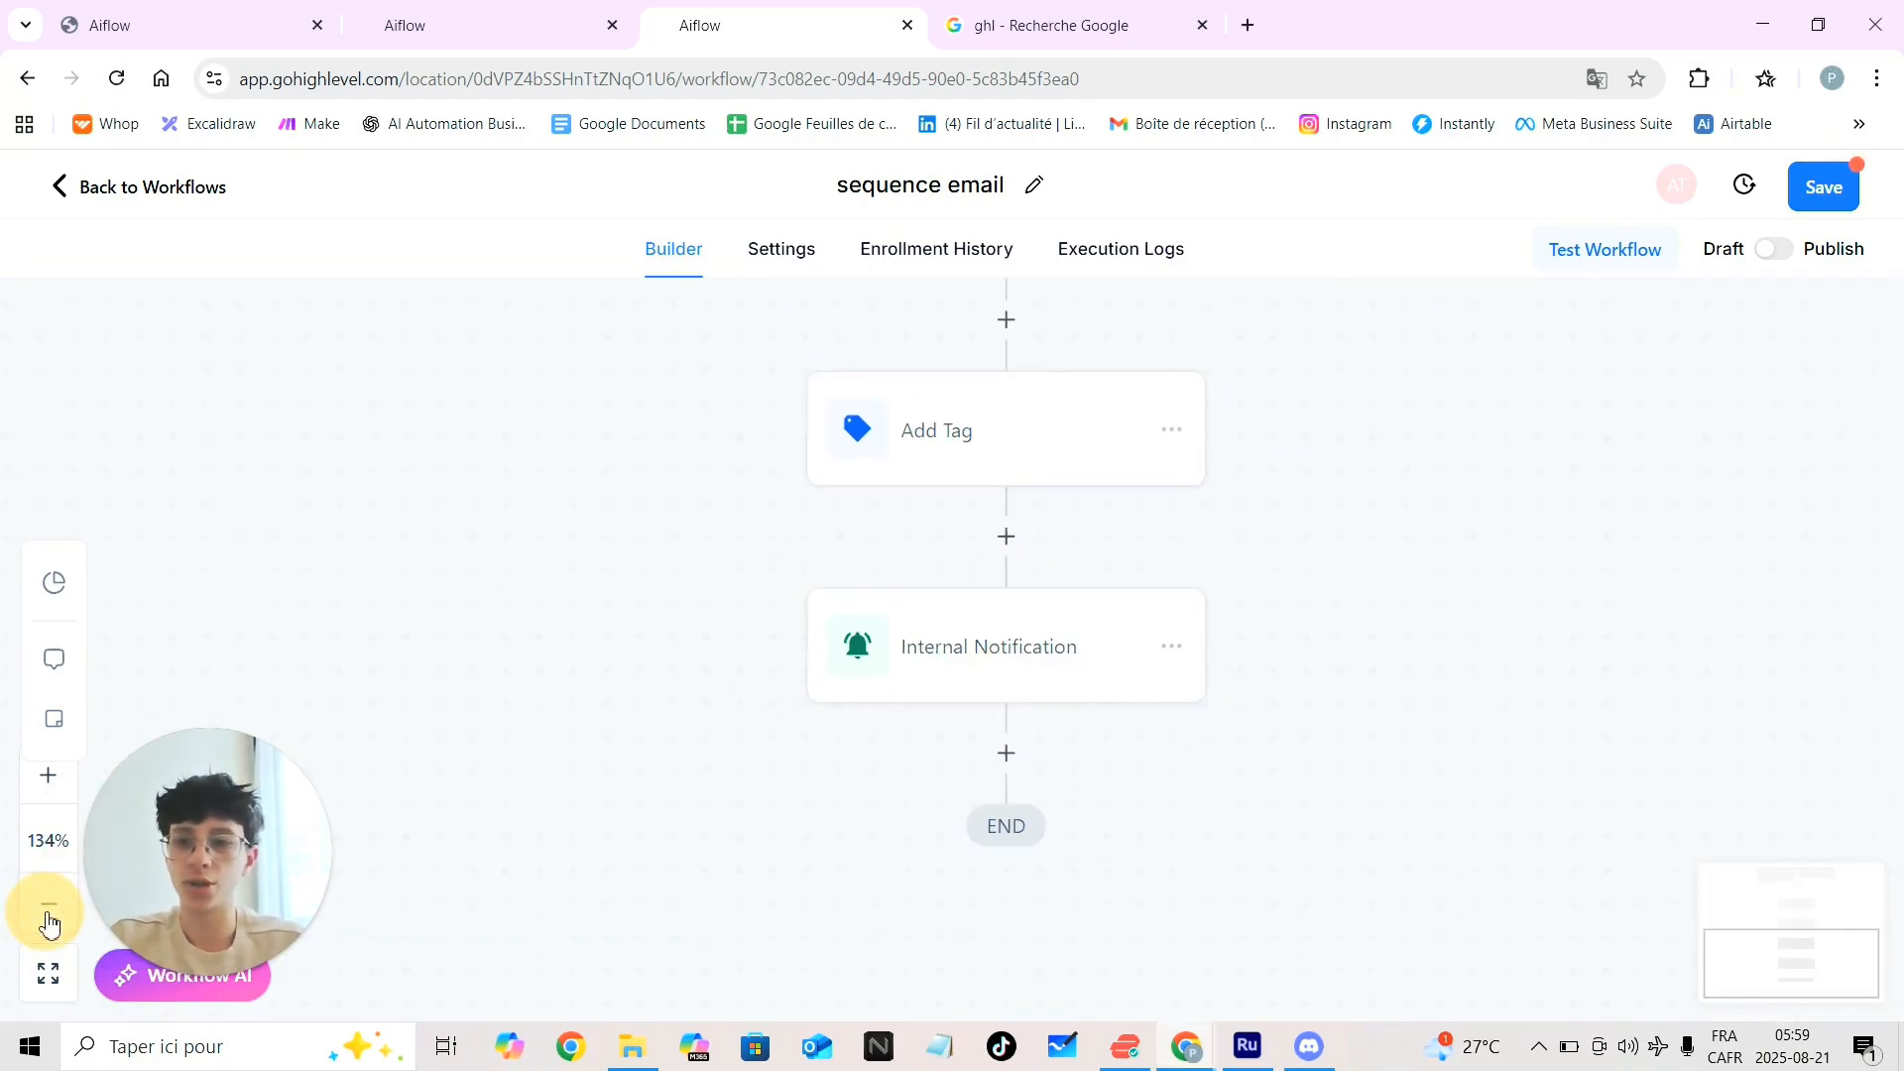
pyautogui.click(46, 917)
pyautogui.click(45, 917)
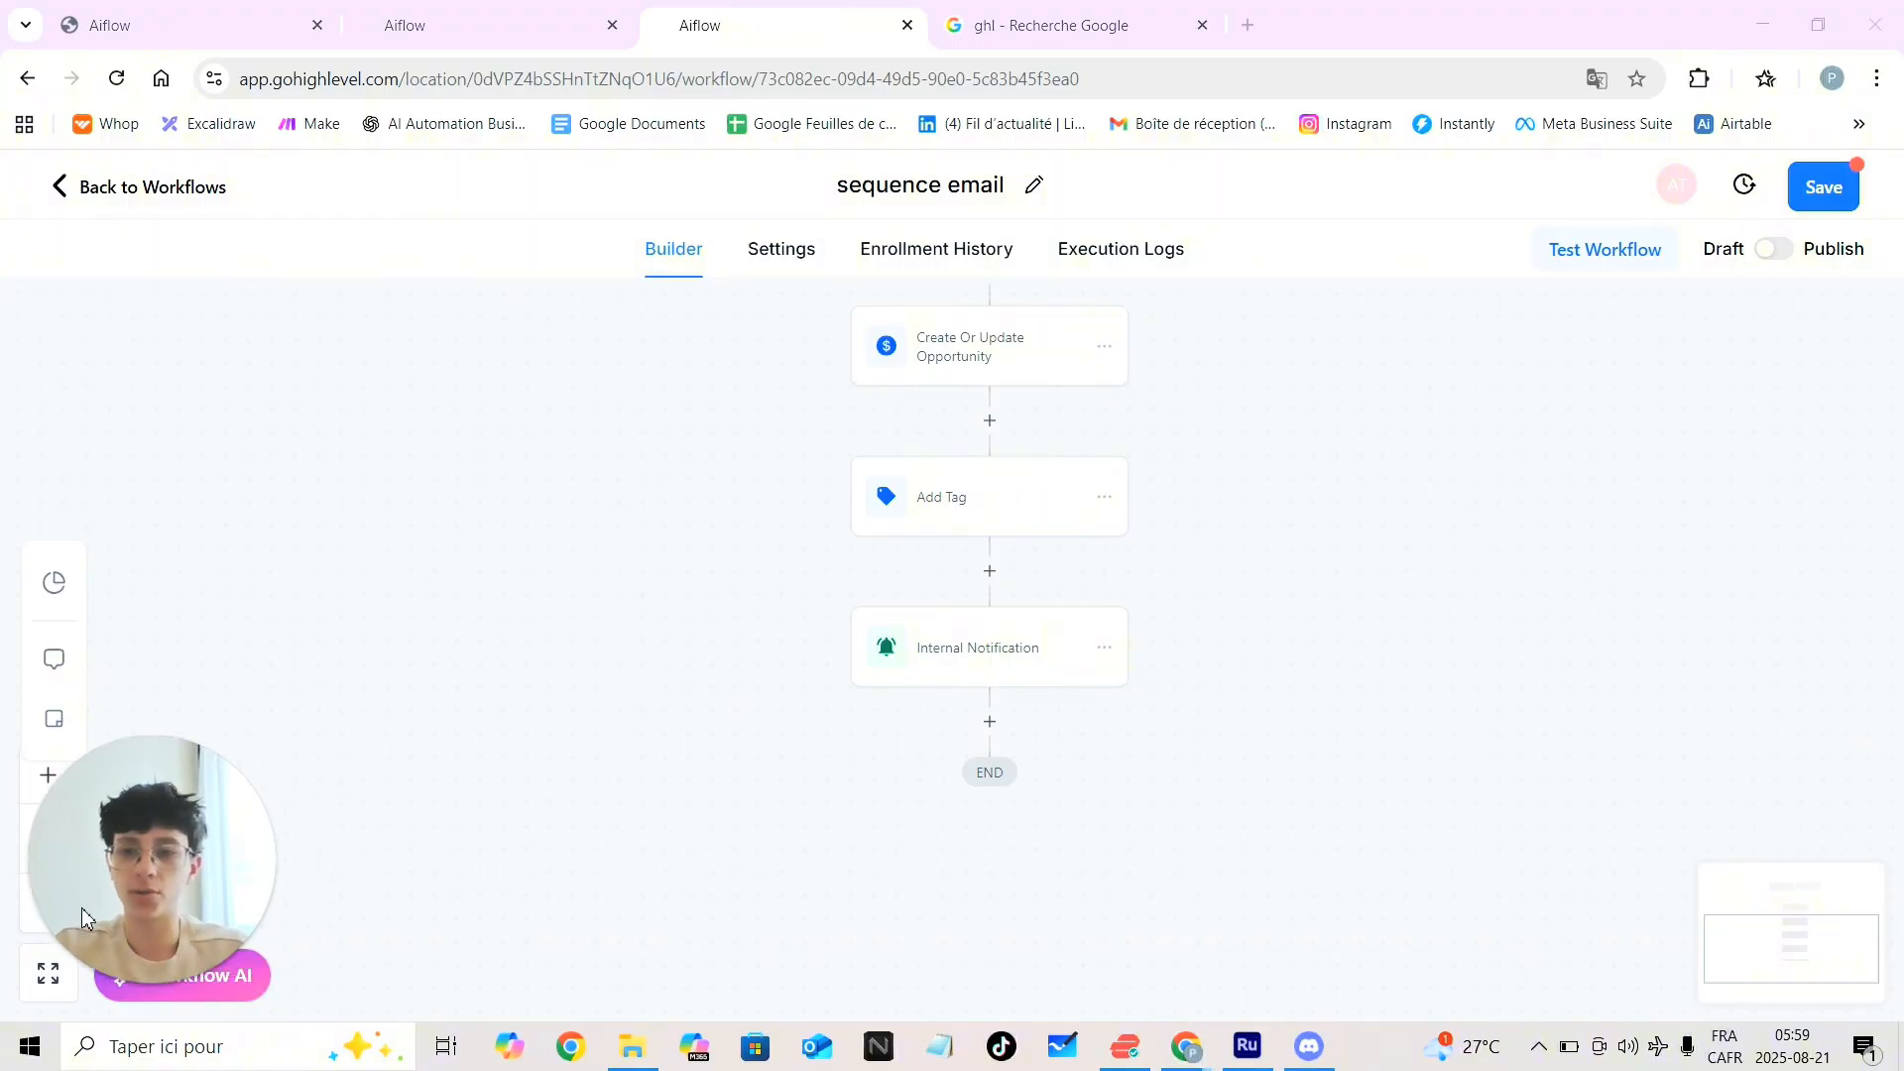
pyautogui.click(989, 722)
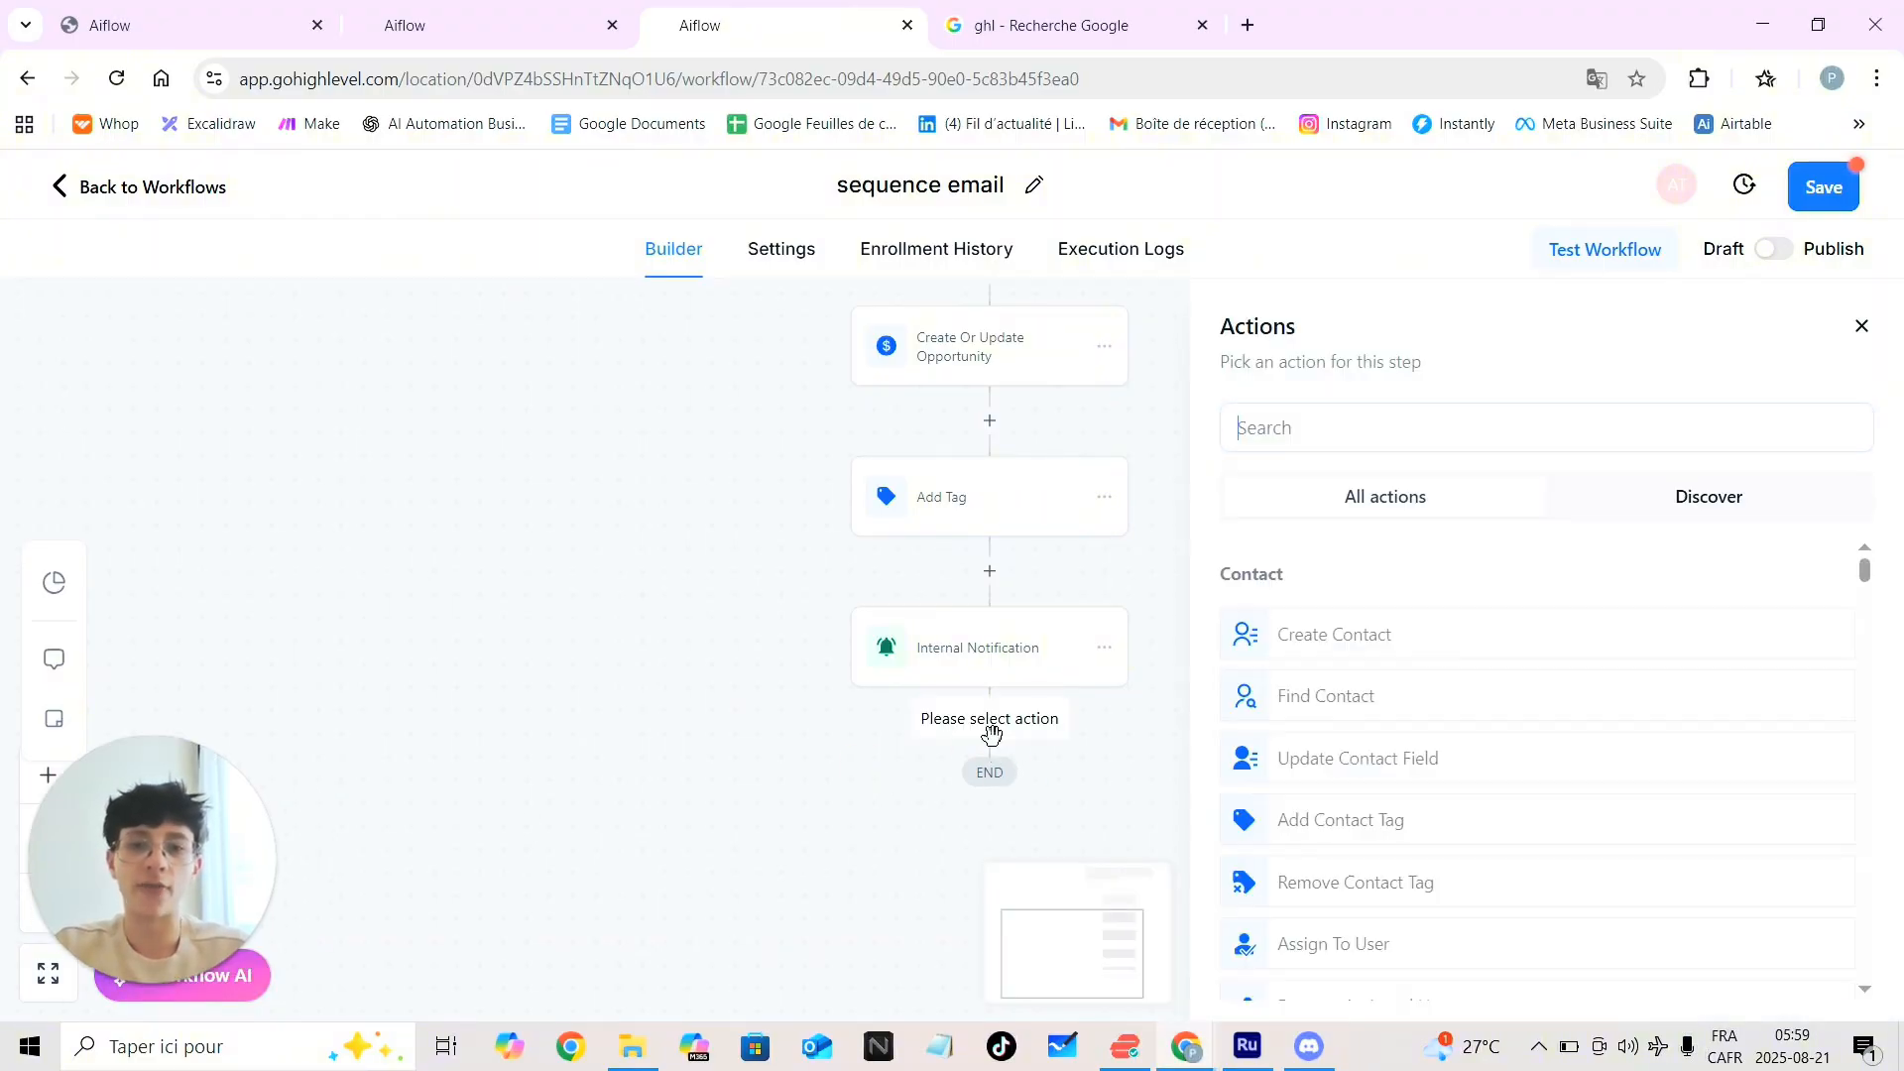
pyautogui.scroll(-1, 1457, 799)
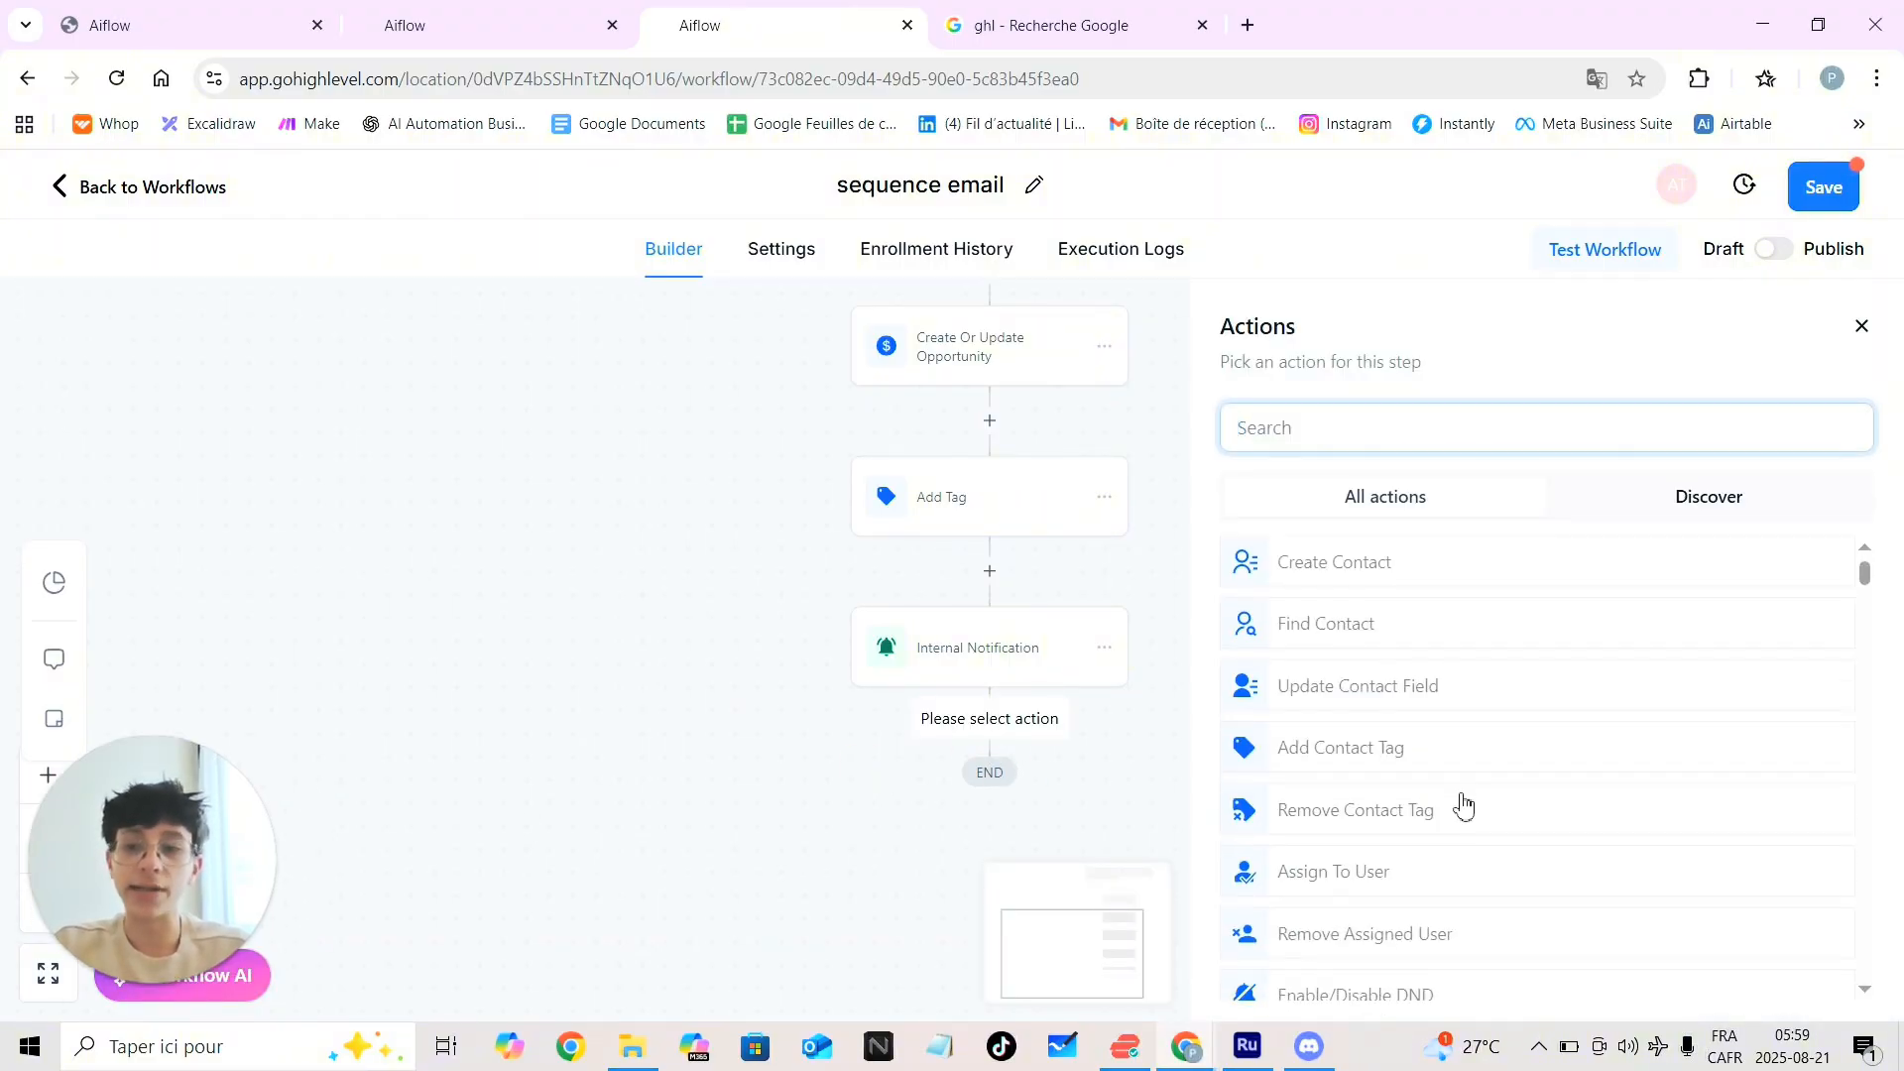
pyautogui.write('em')
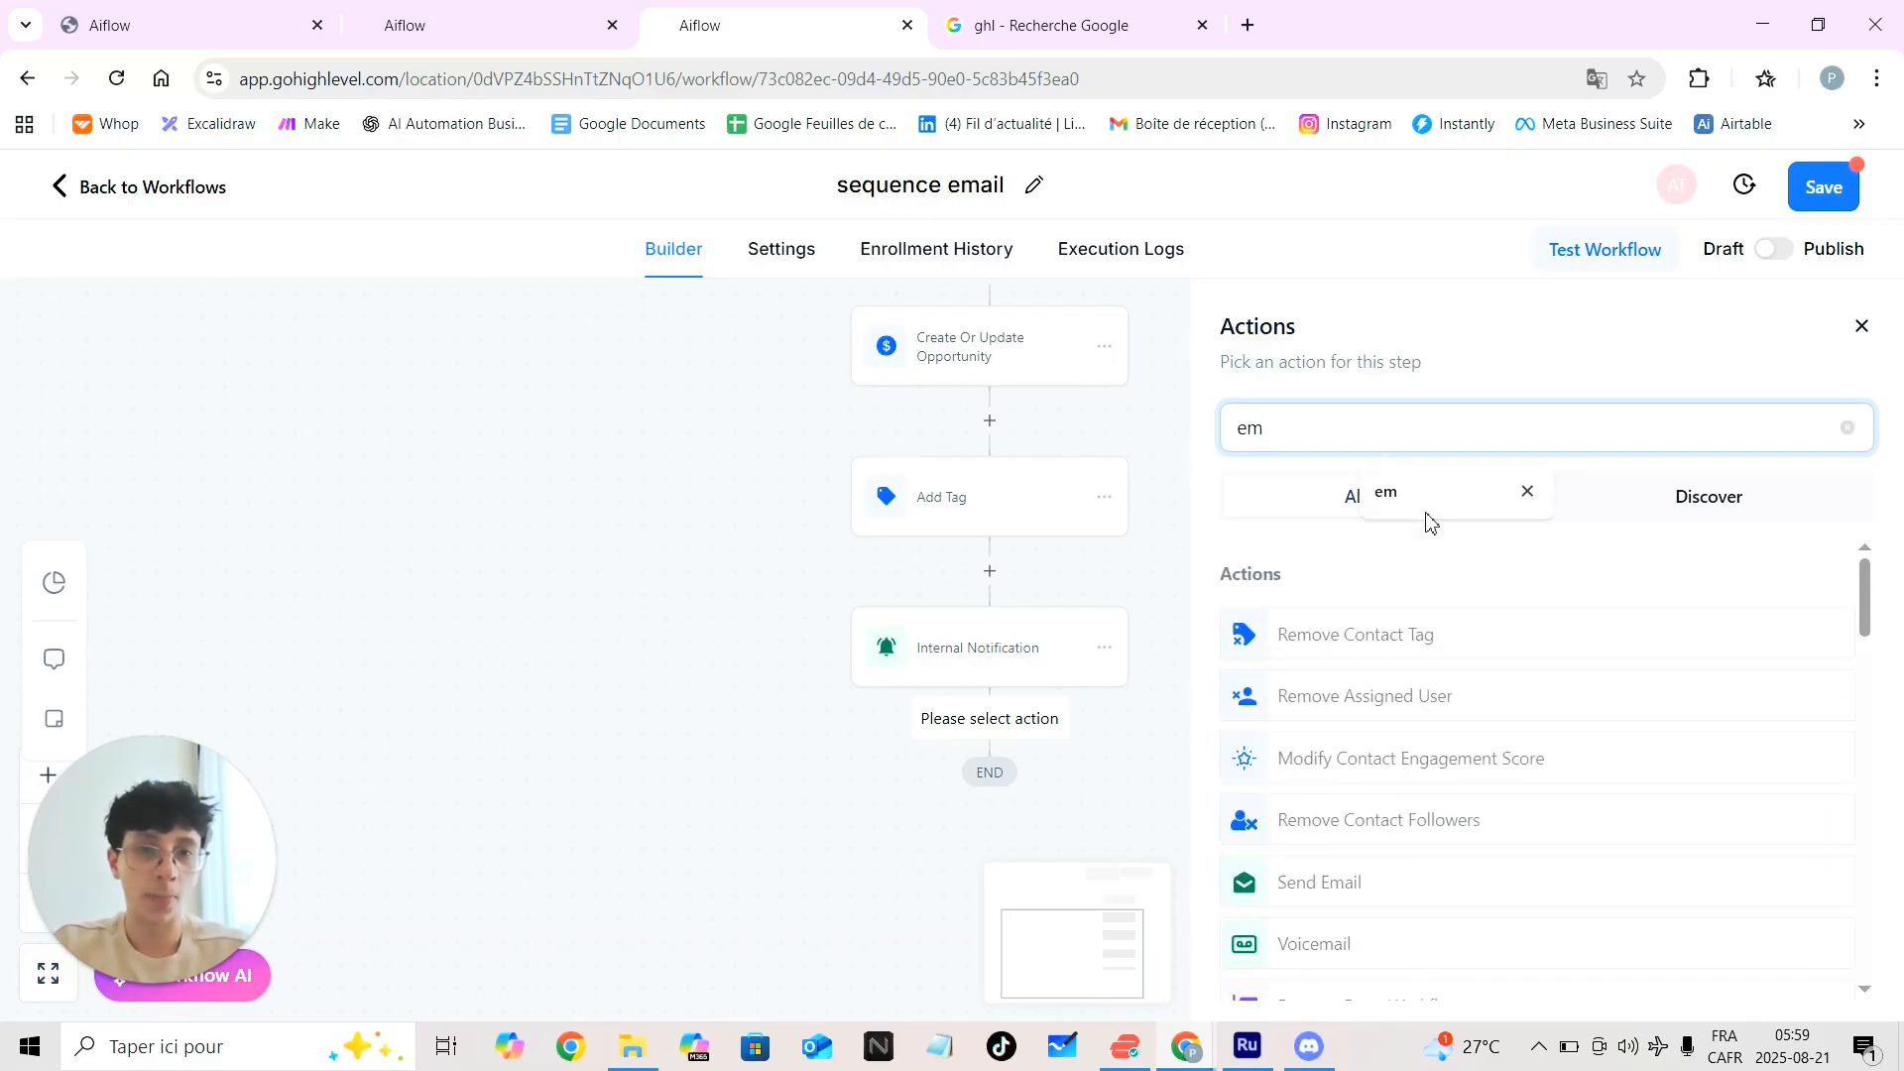
pyautogui.click(1330, 892)
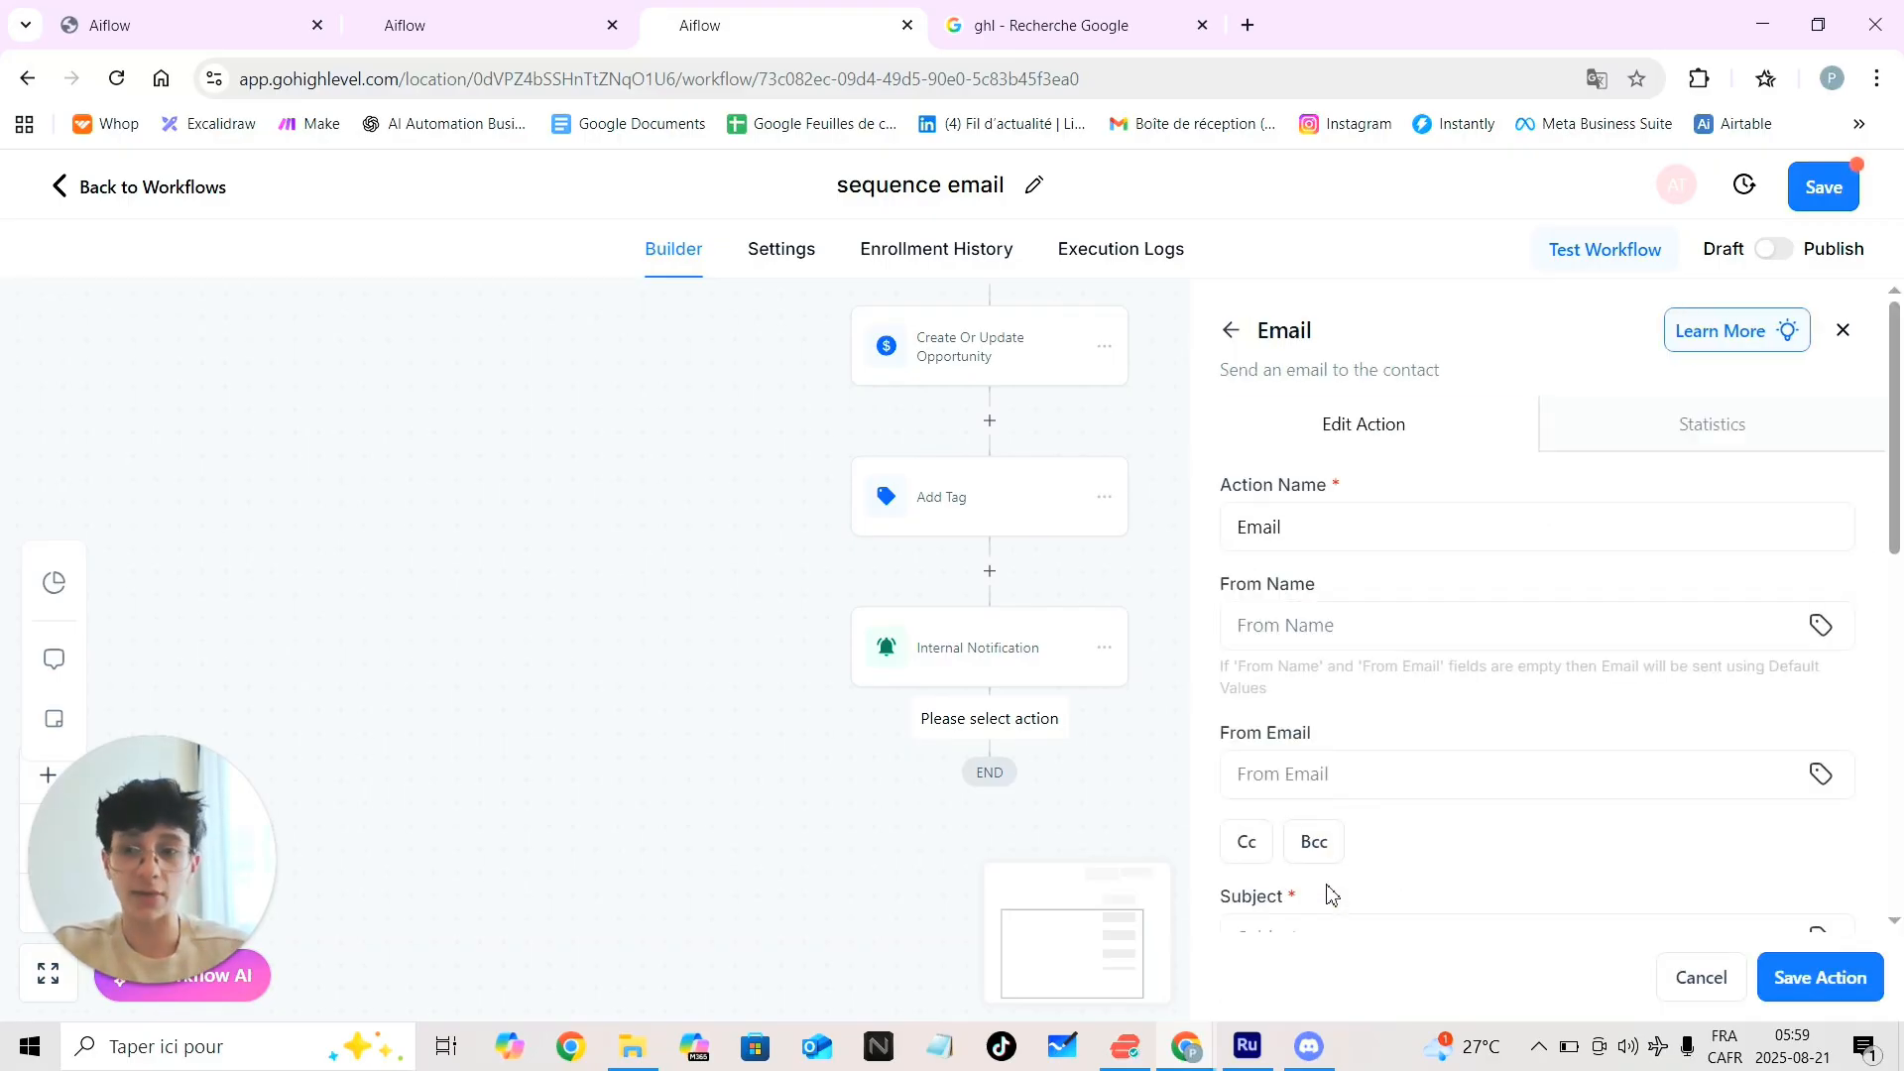
pyautogui.click(1284, 633)
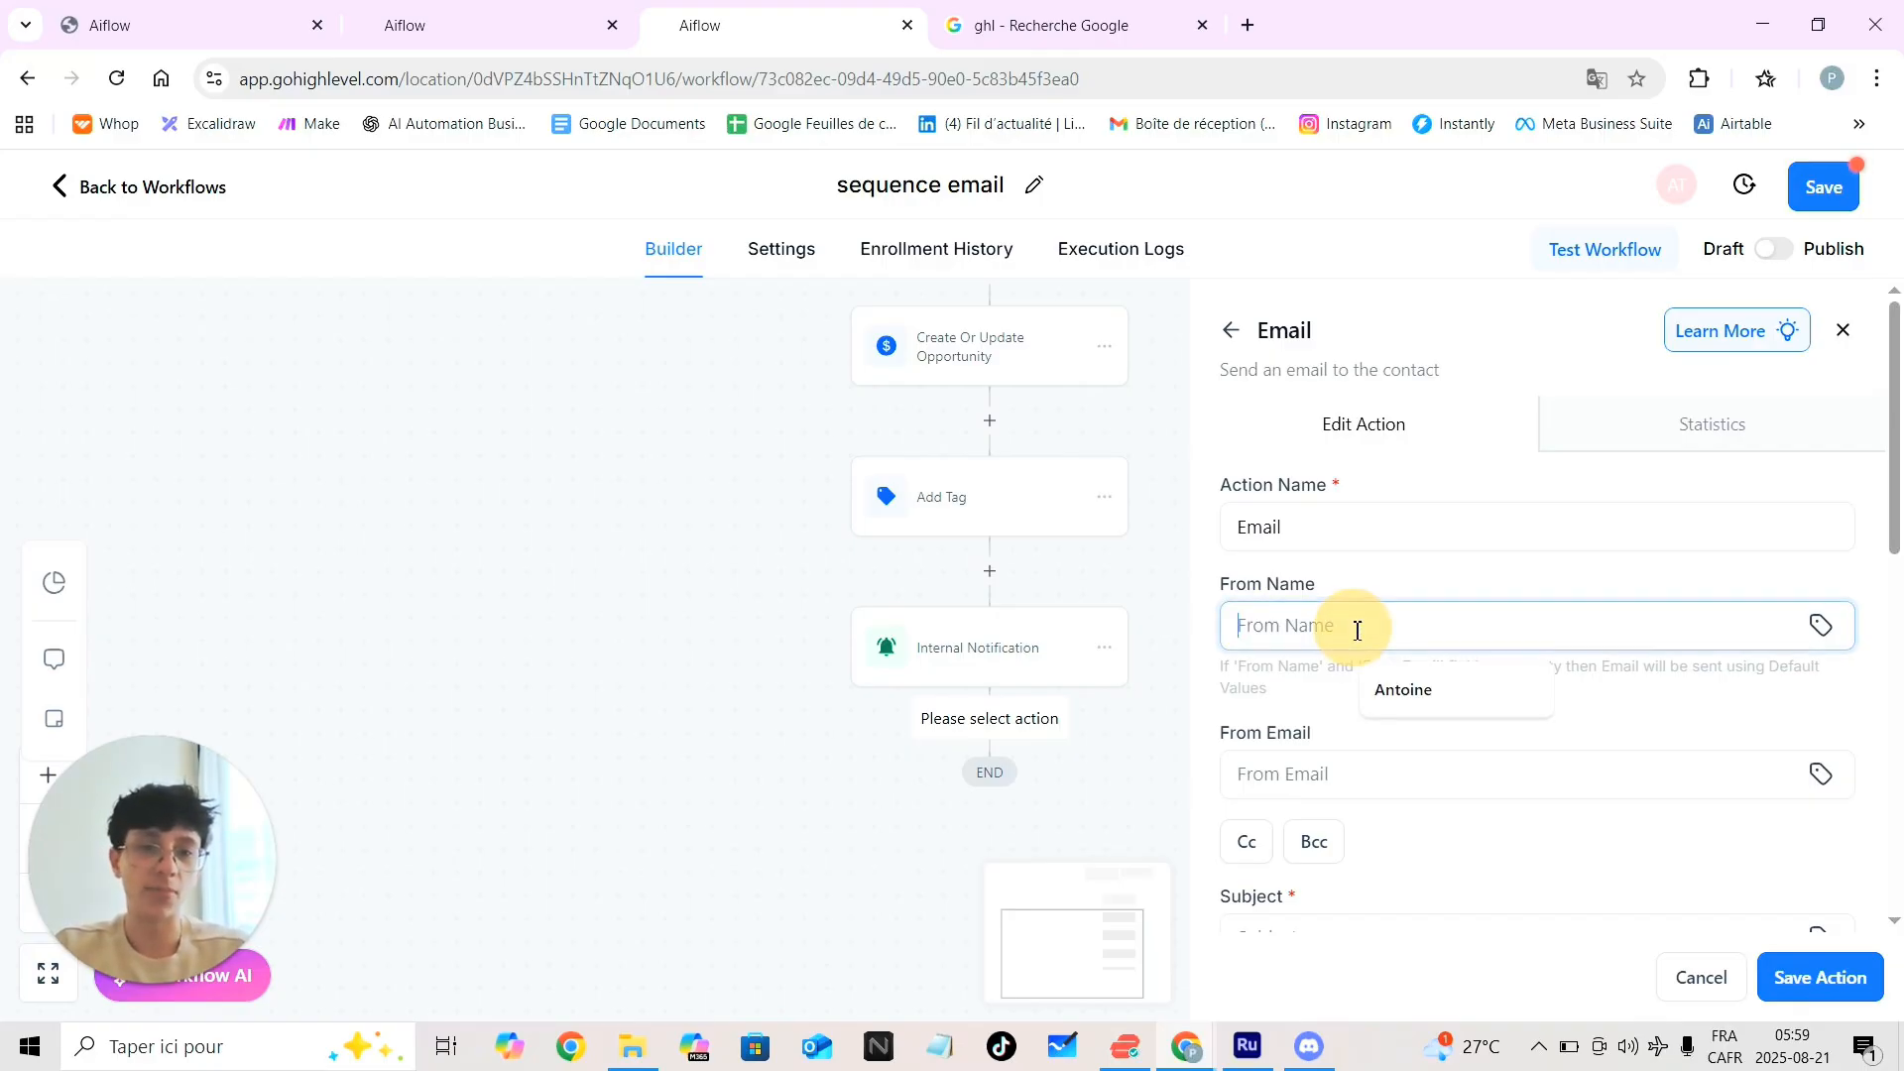
pyautogui.click(1413, 692)
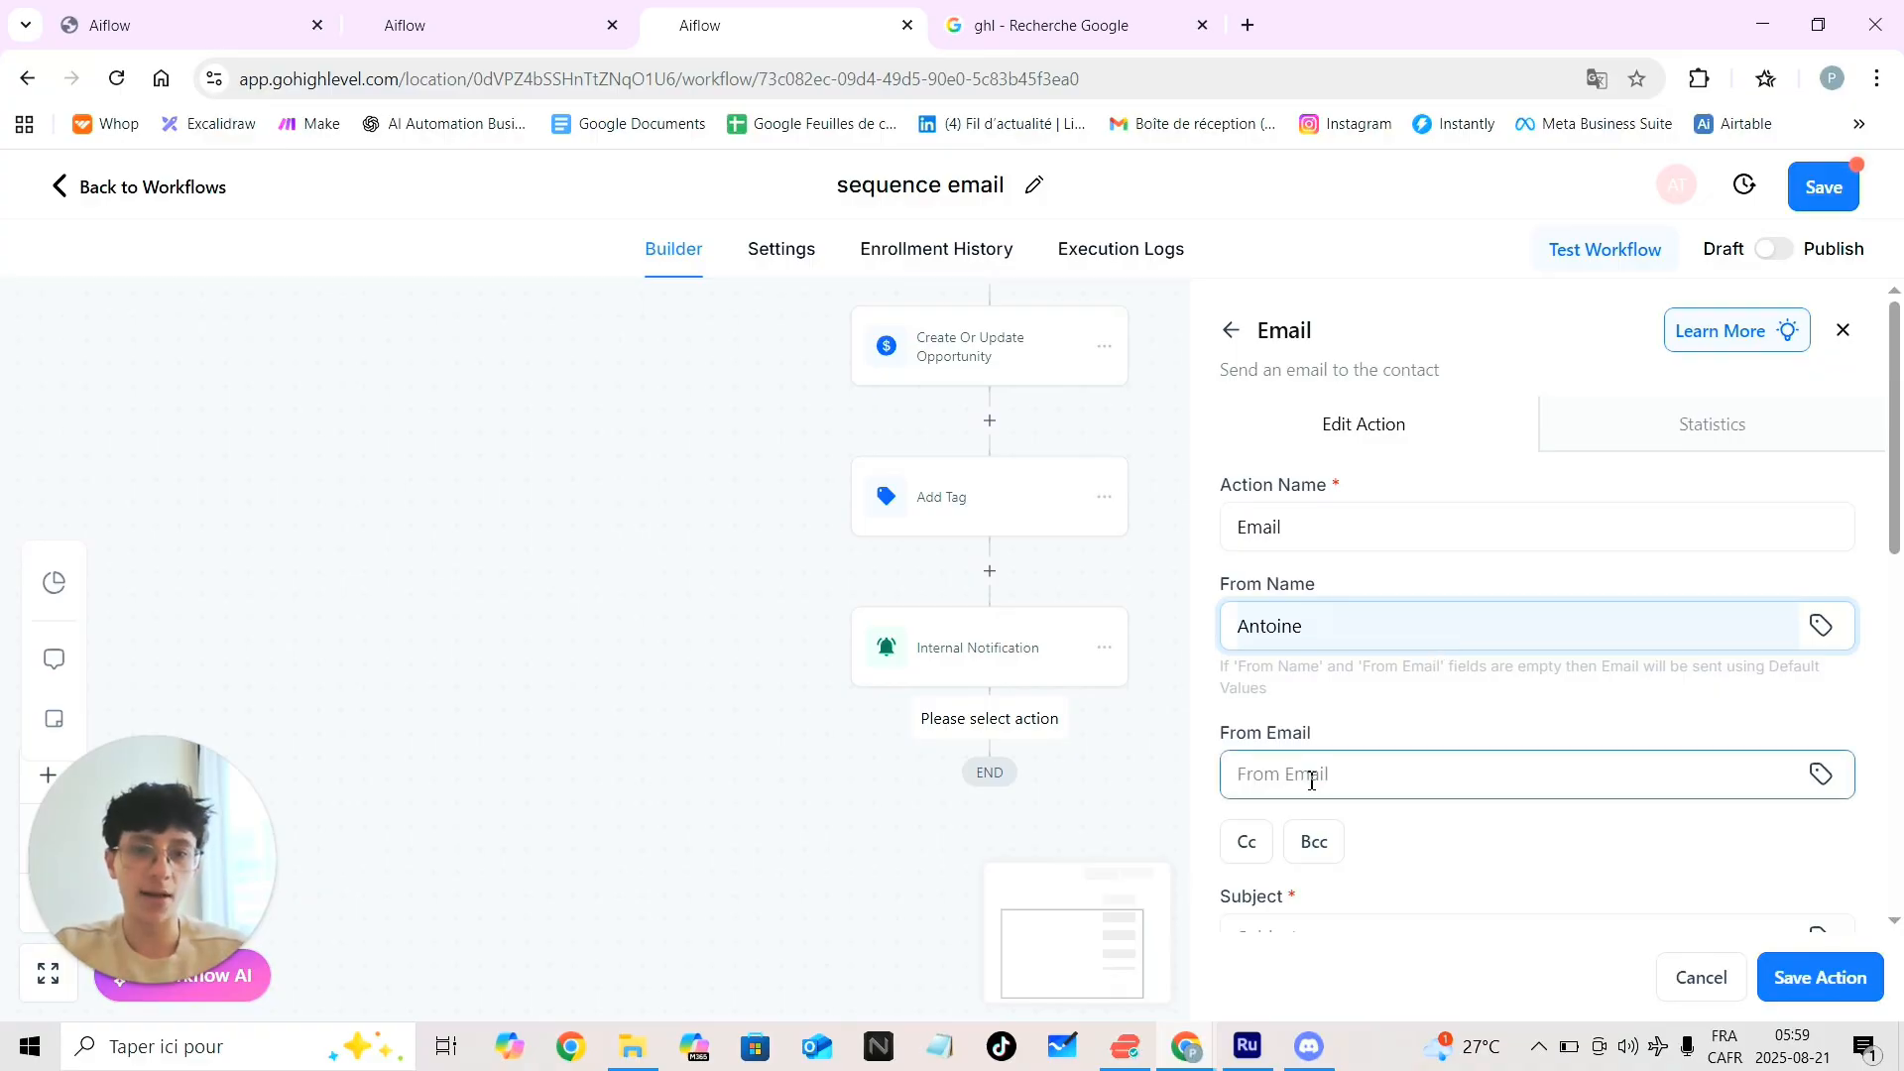
pyautogui.scroll(-4, 1425, 802)
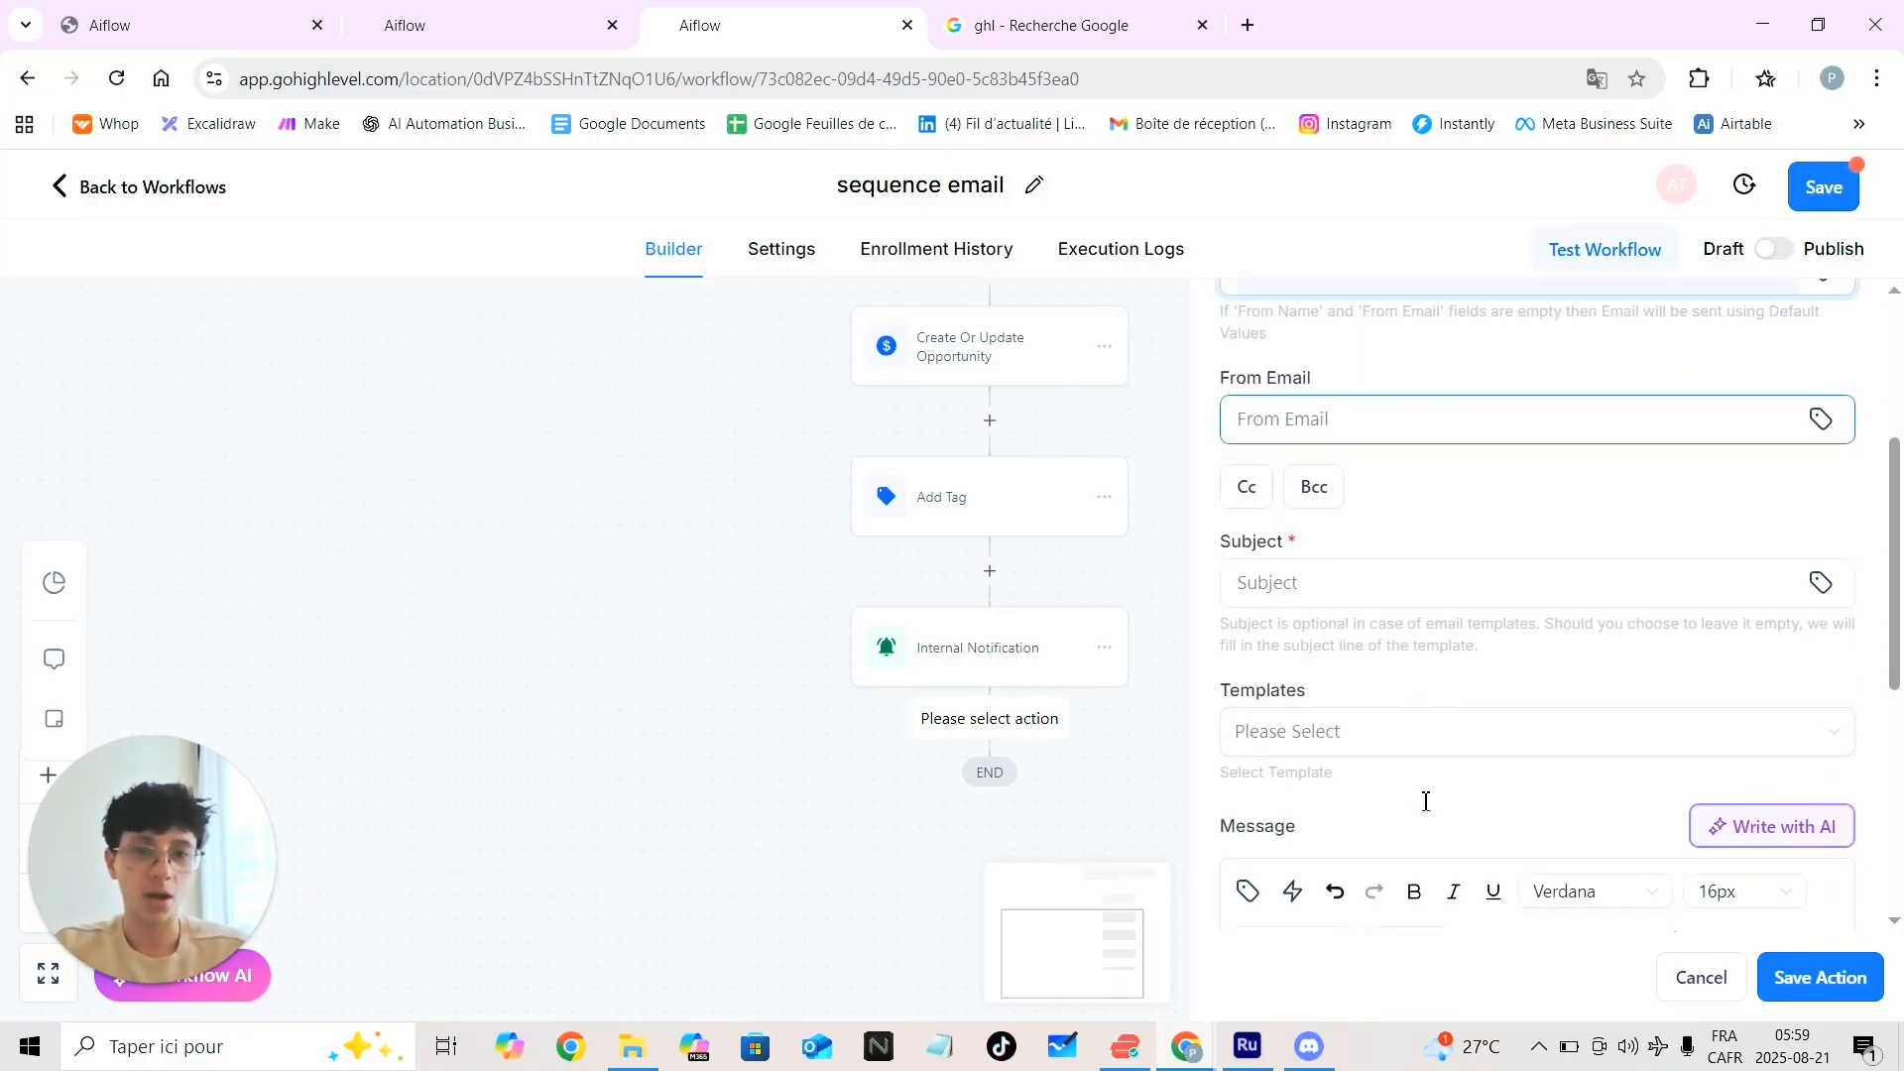
pyautogui.click(1319, 541)
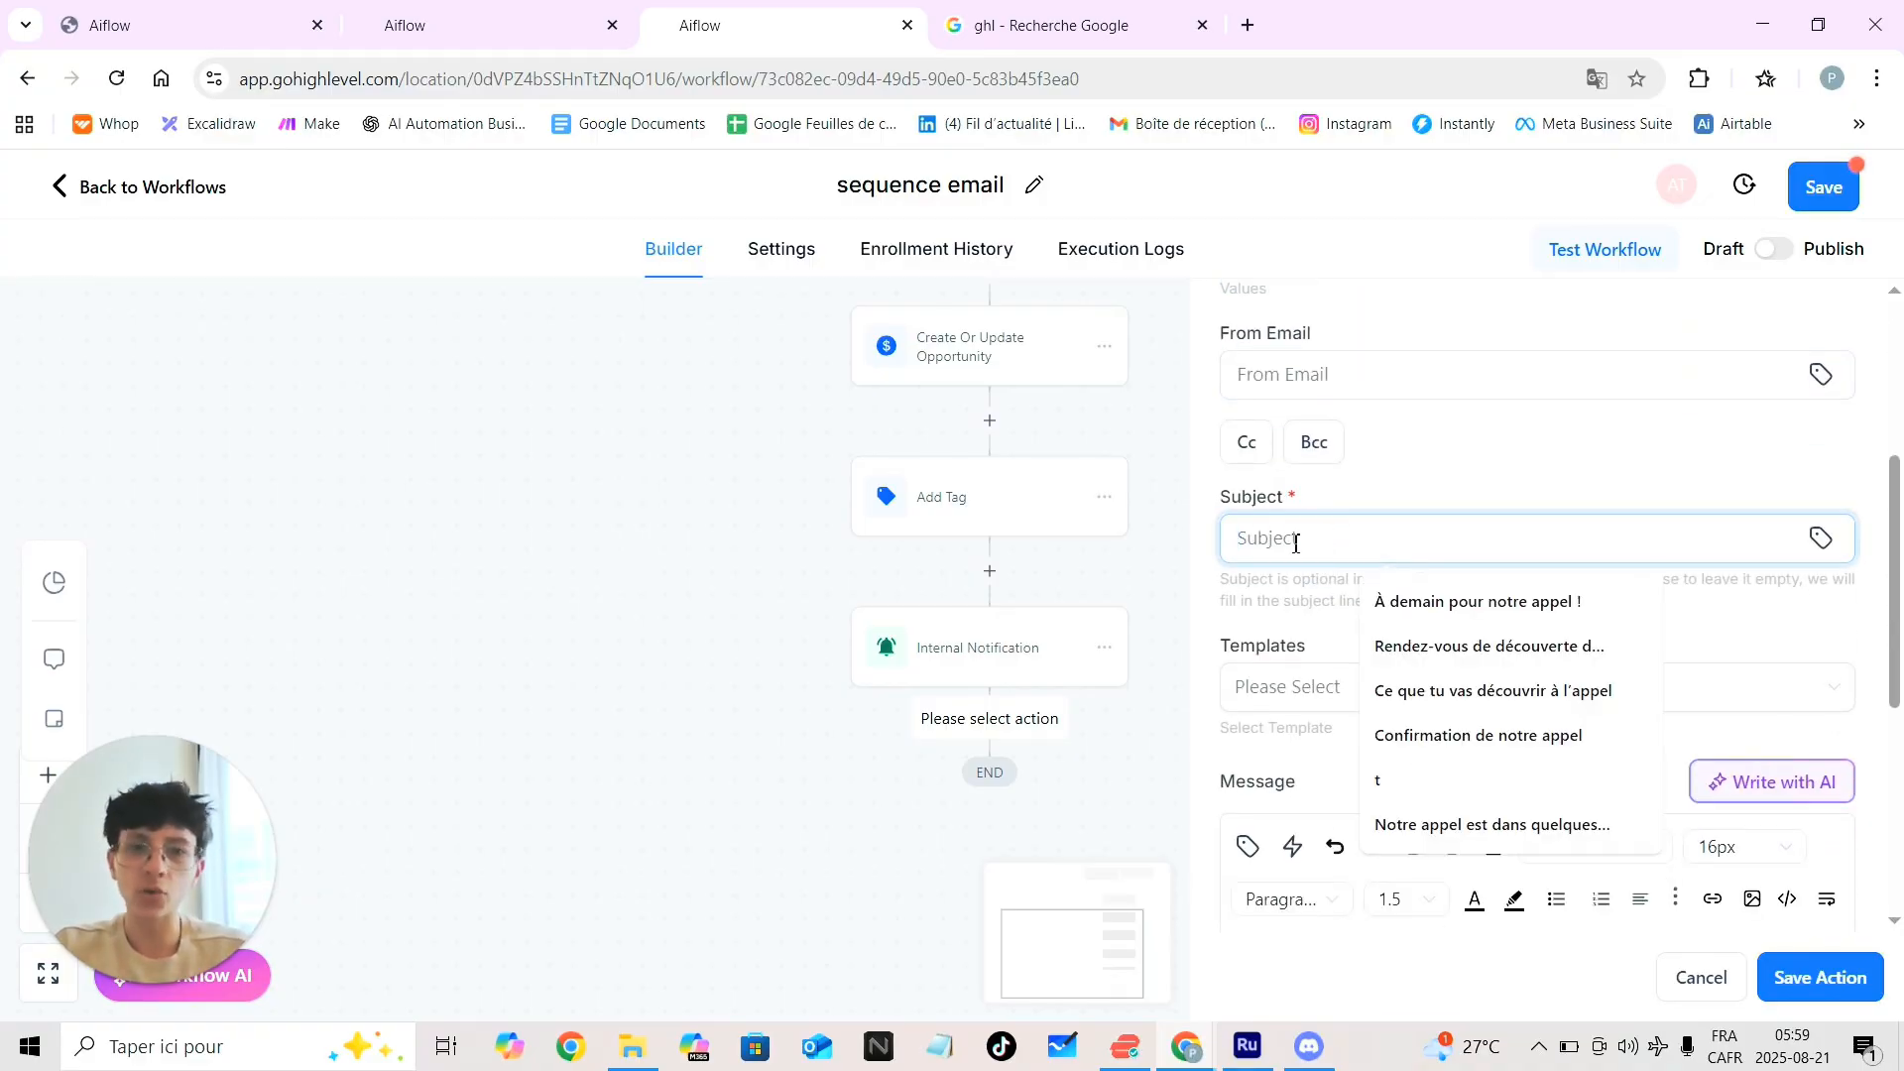
pyautogui.click(1261, 618)
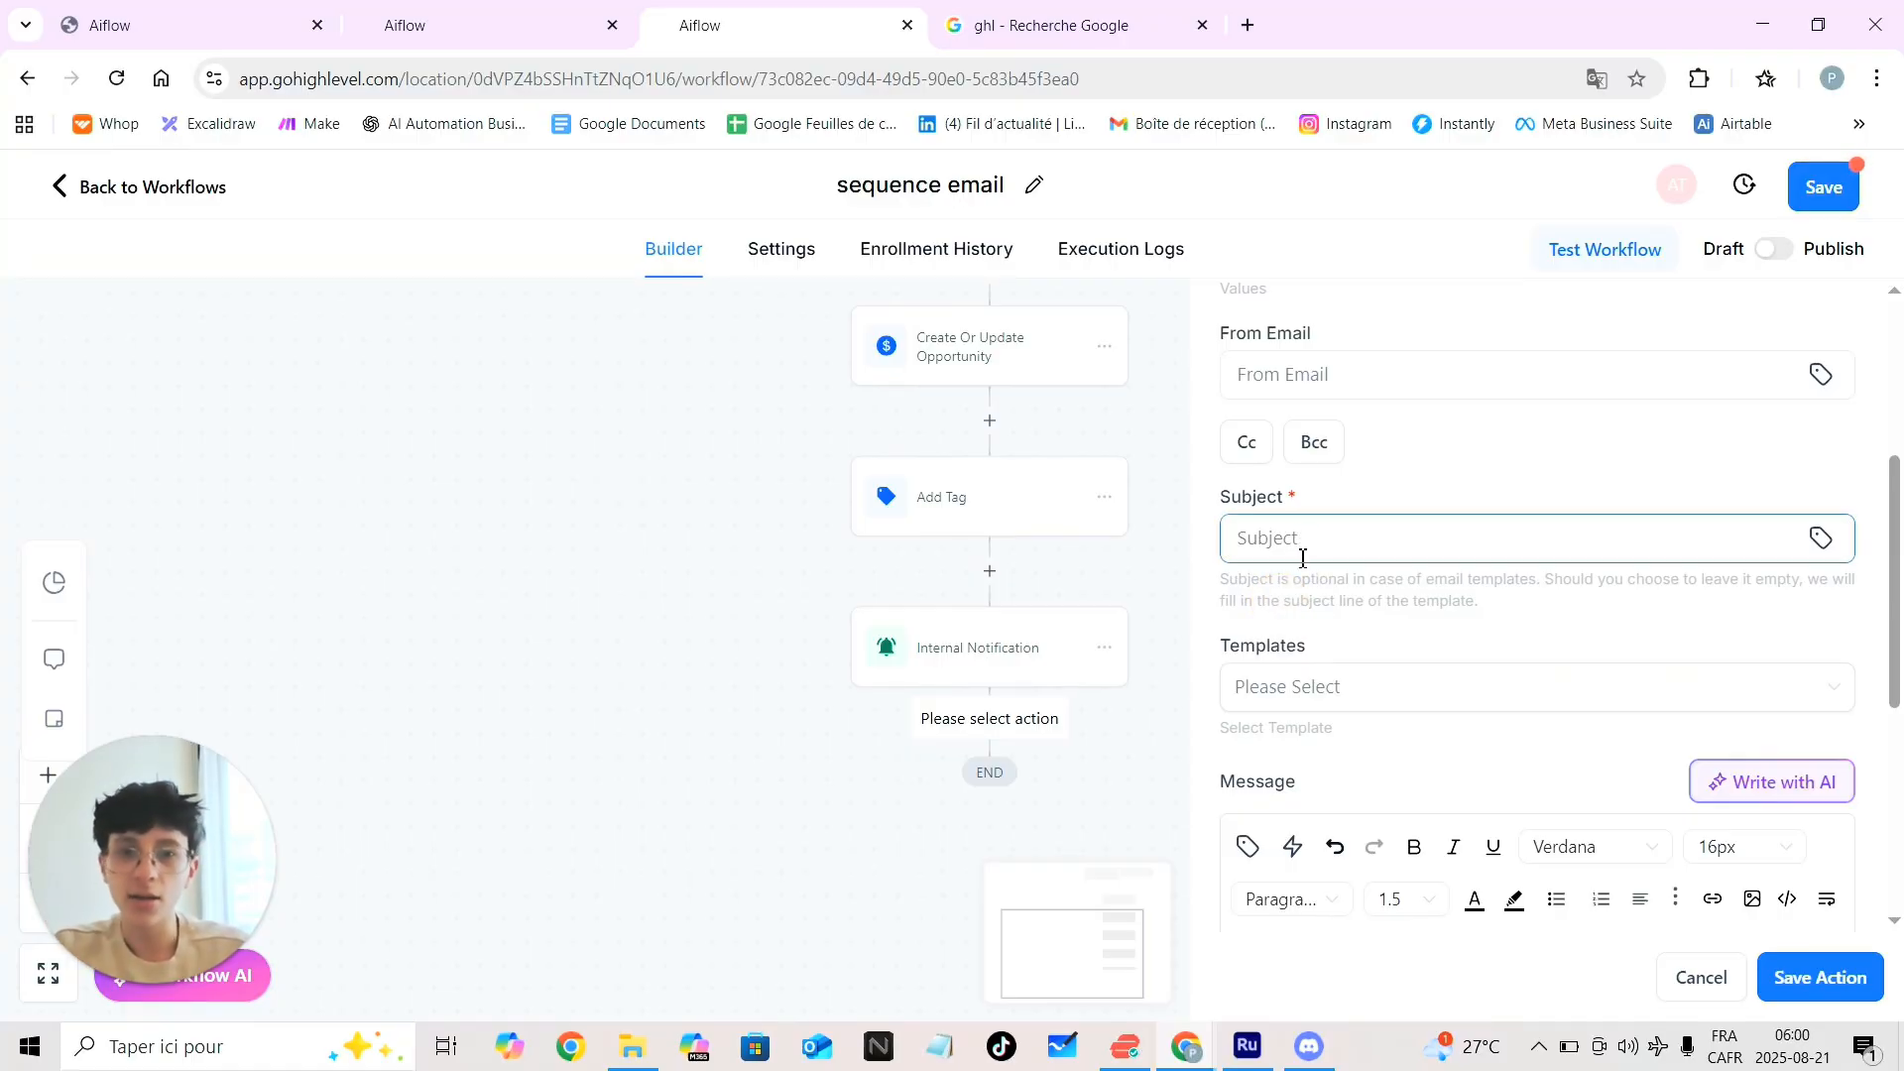
pyautogui.scroll(-3, 1376, 657)
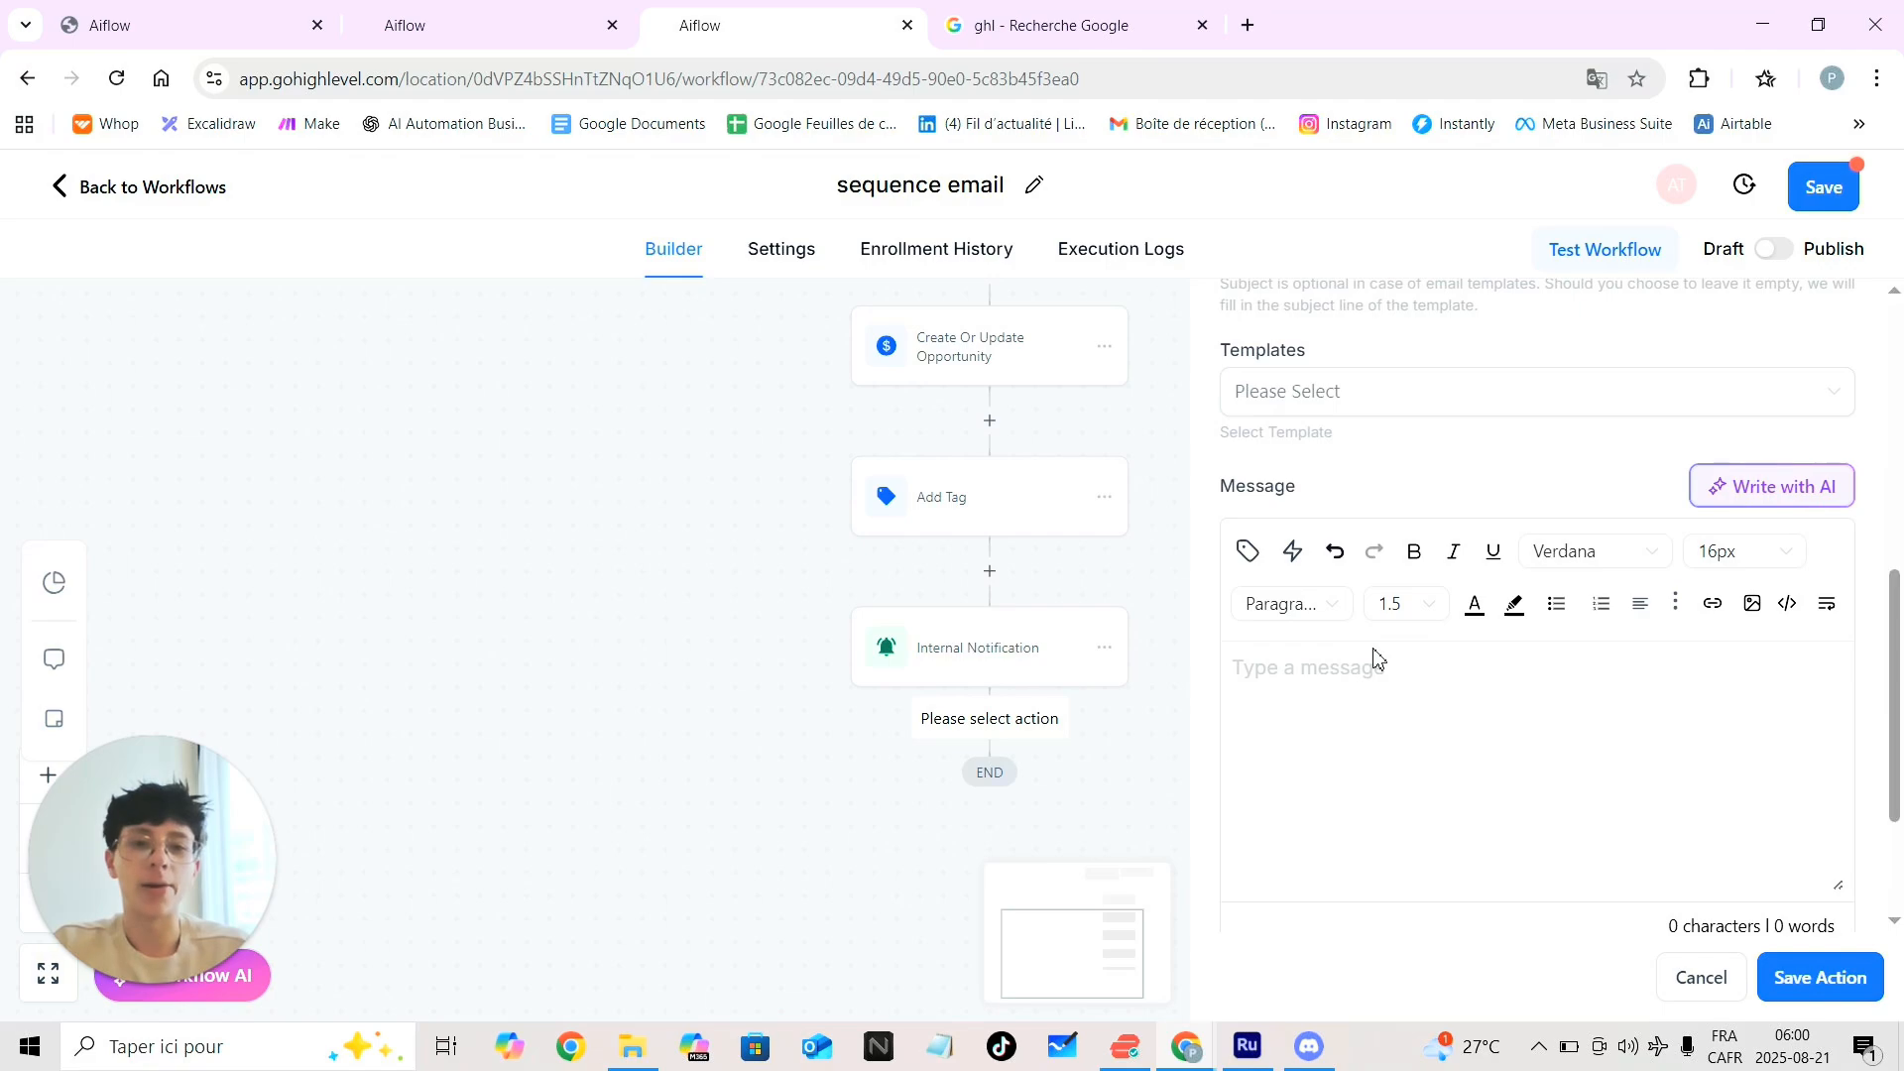
pyautogui.click(1391, 397)
pyautogui.click(1359, 497)
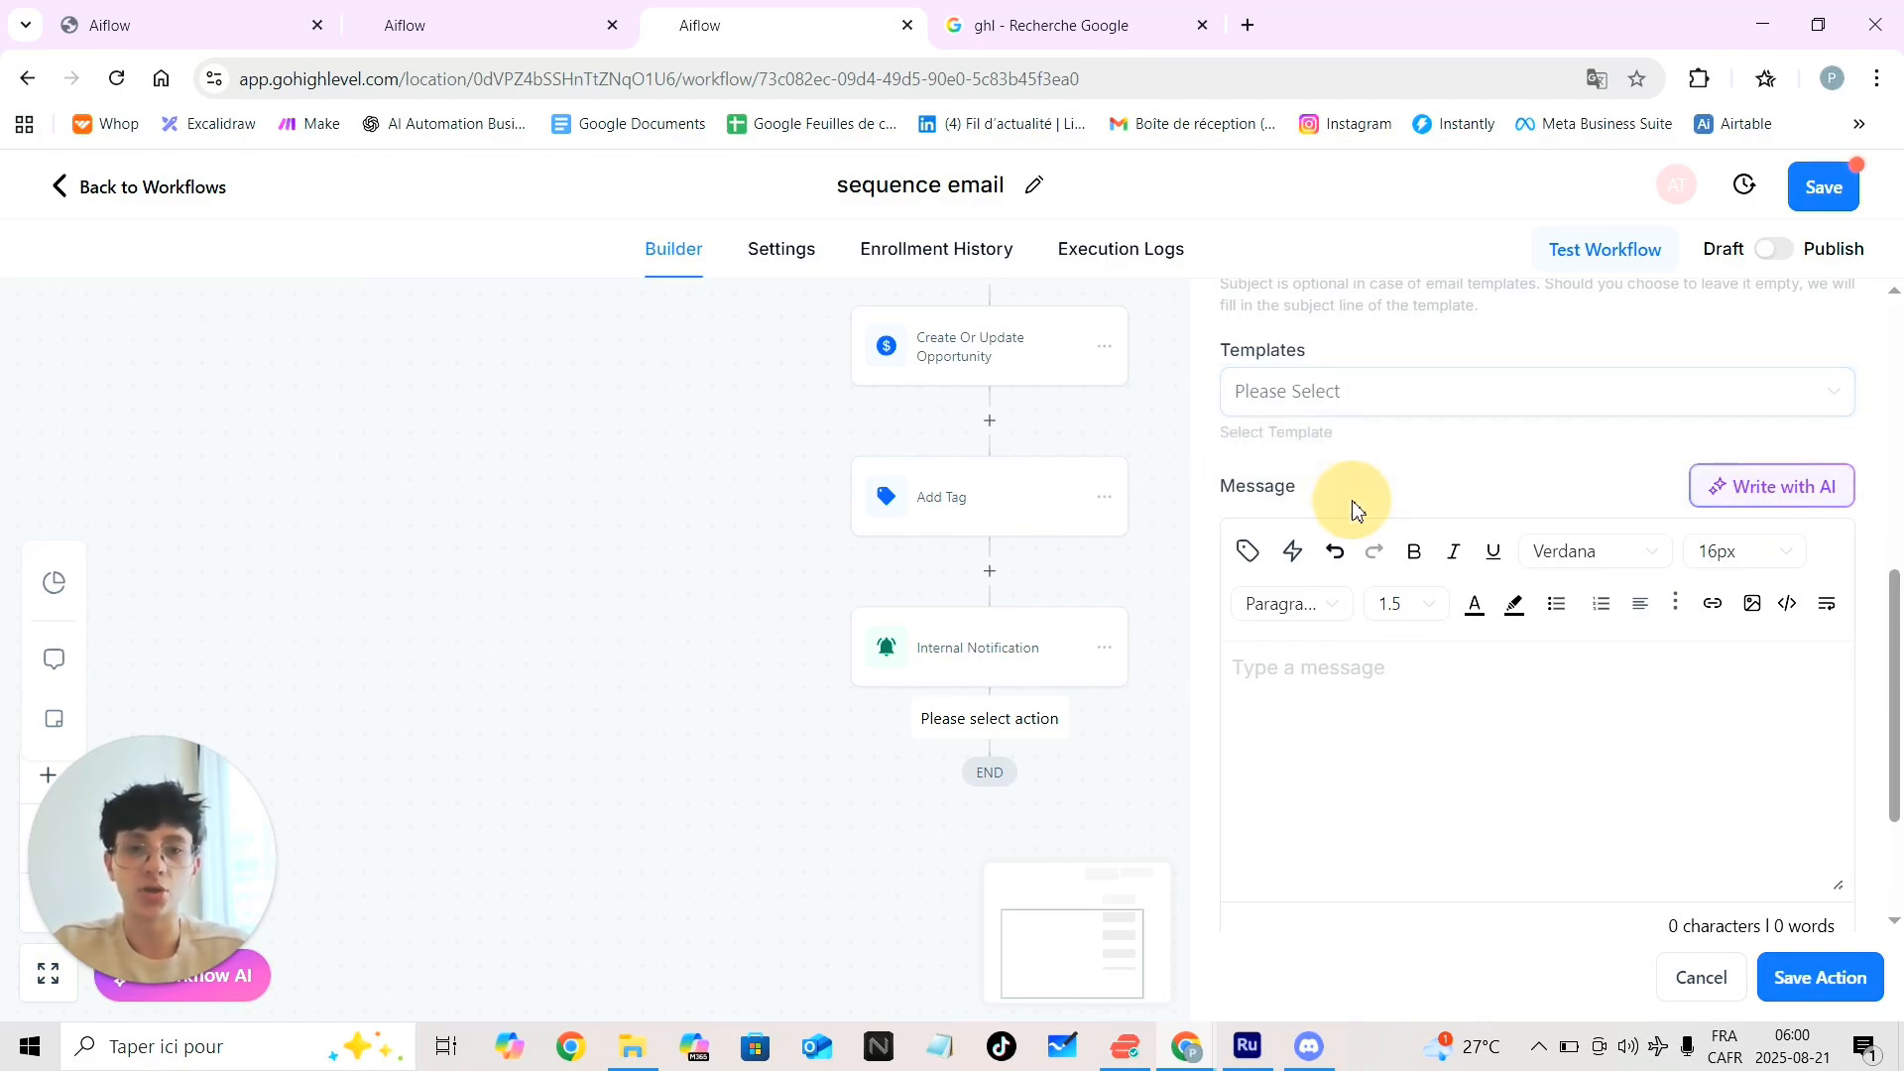
pyautogui.scroll(-1, 1294, 695)
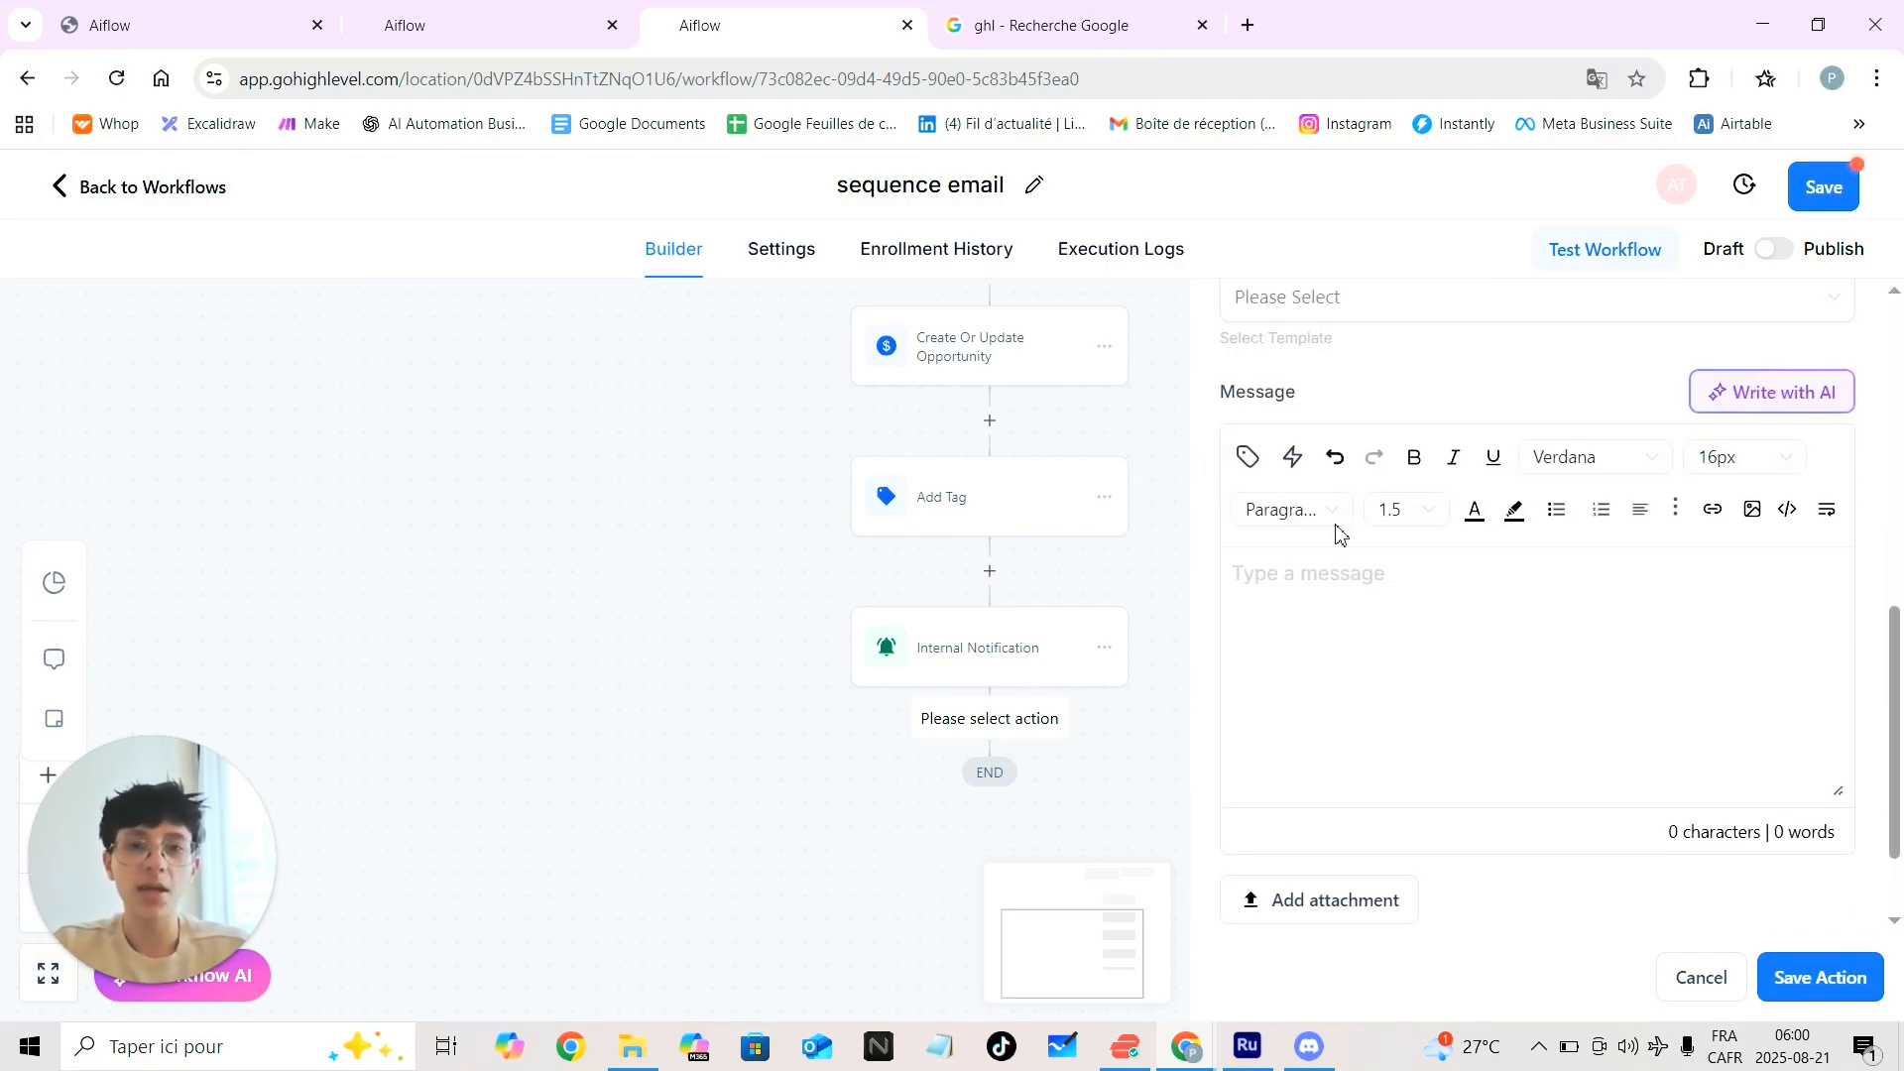
pyautogui.click(1280, 562)
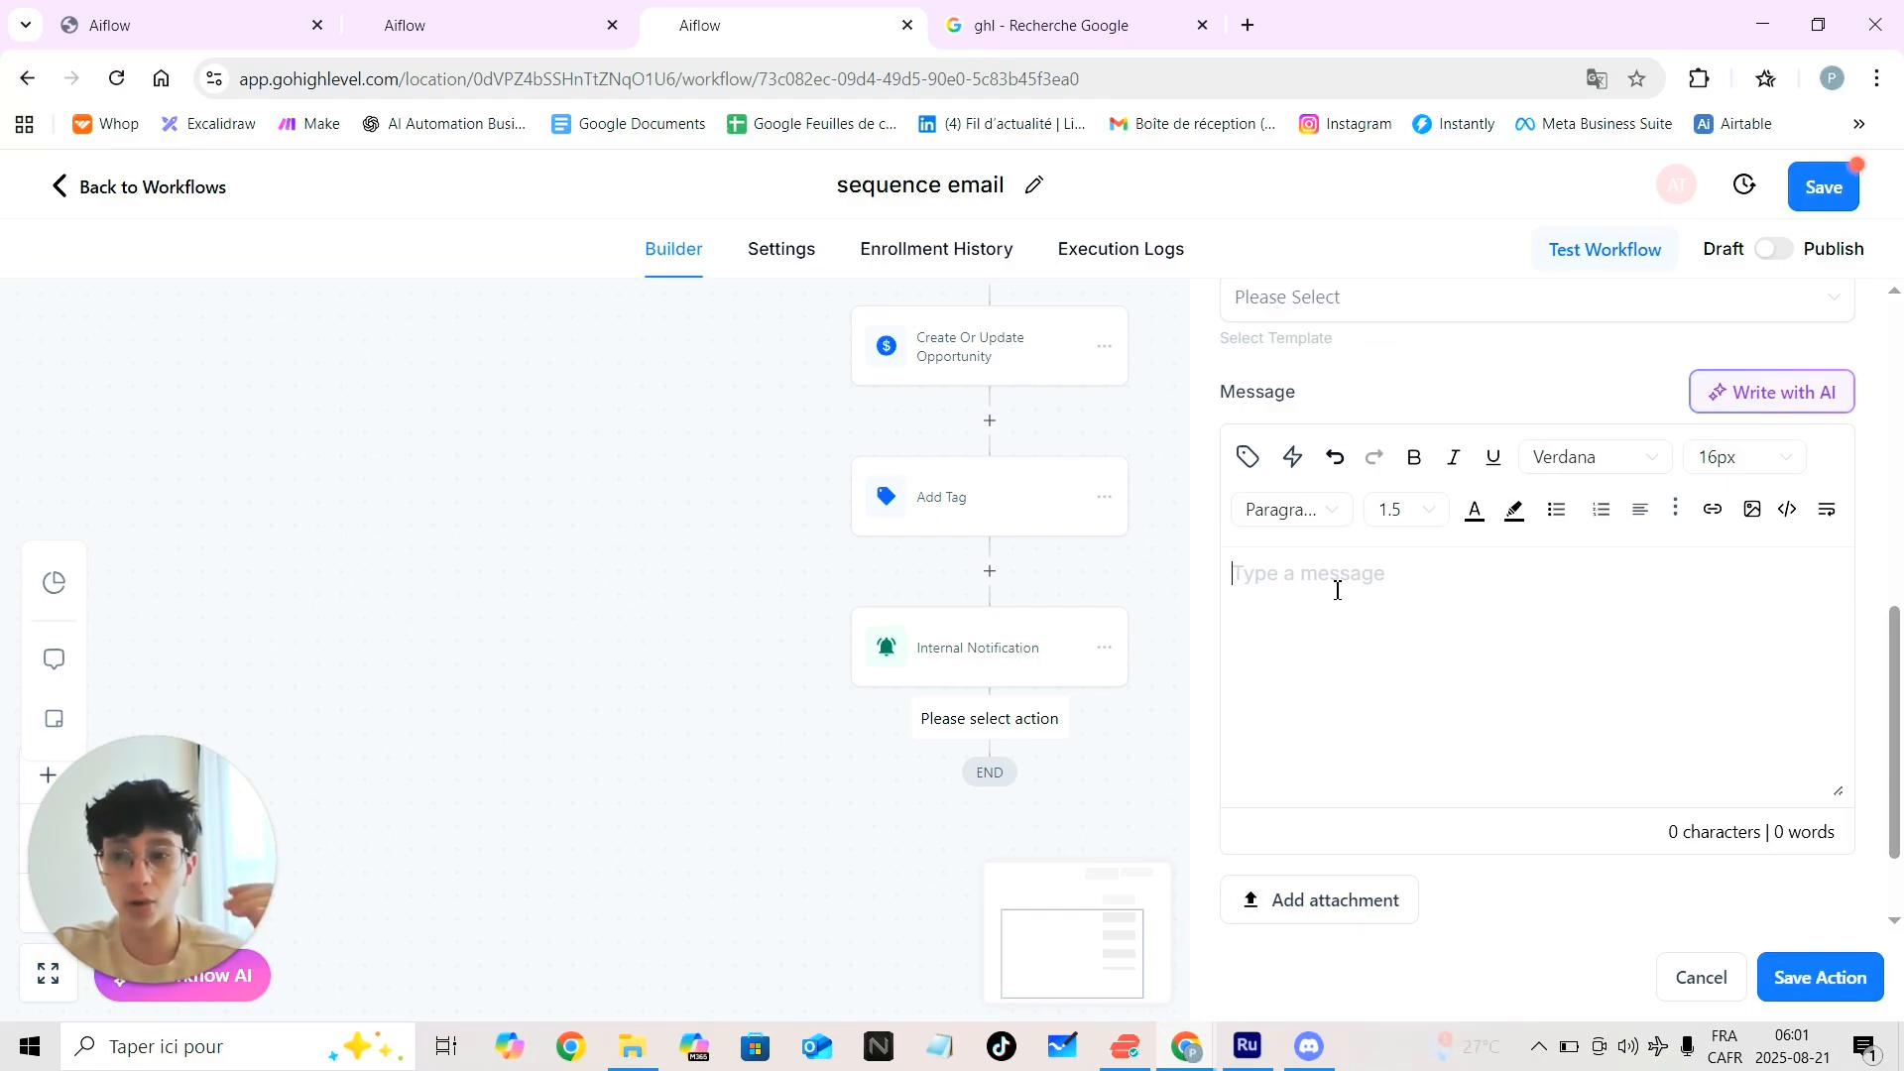
pyautogui.click(1712, 510)
pyautogui.click(729, 500)
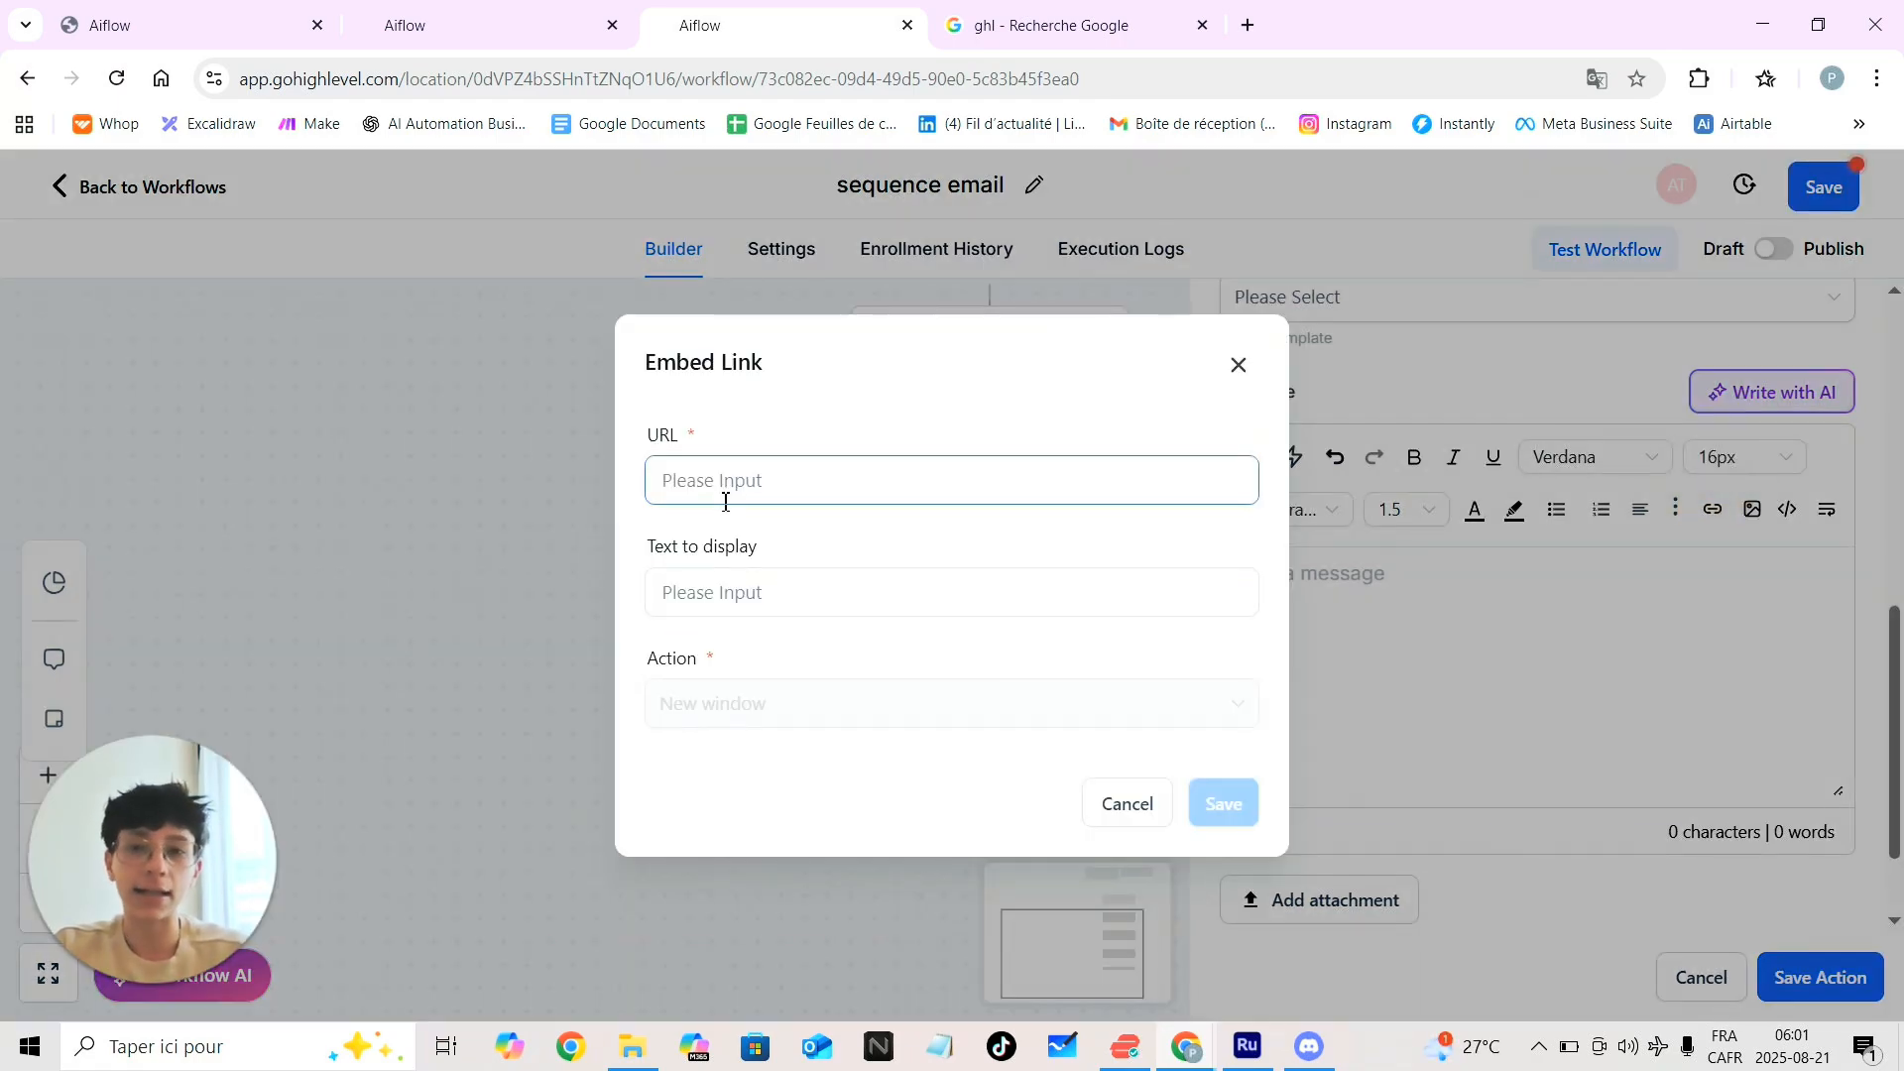
pyautogui.click(766, 593)
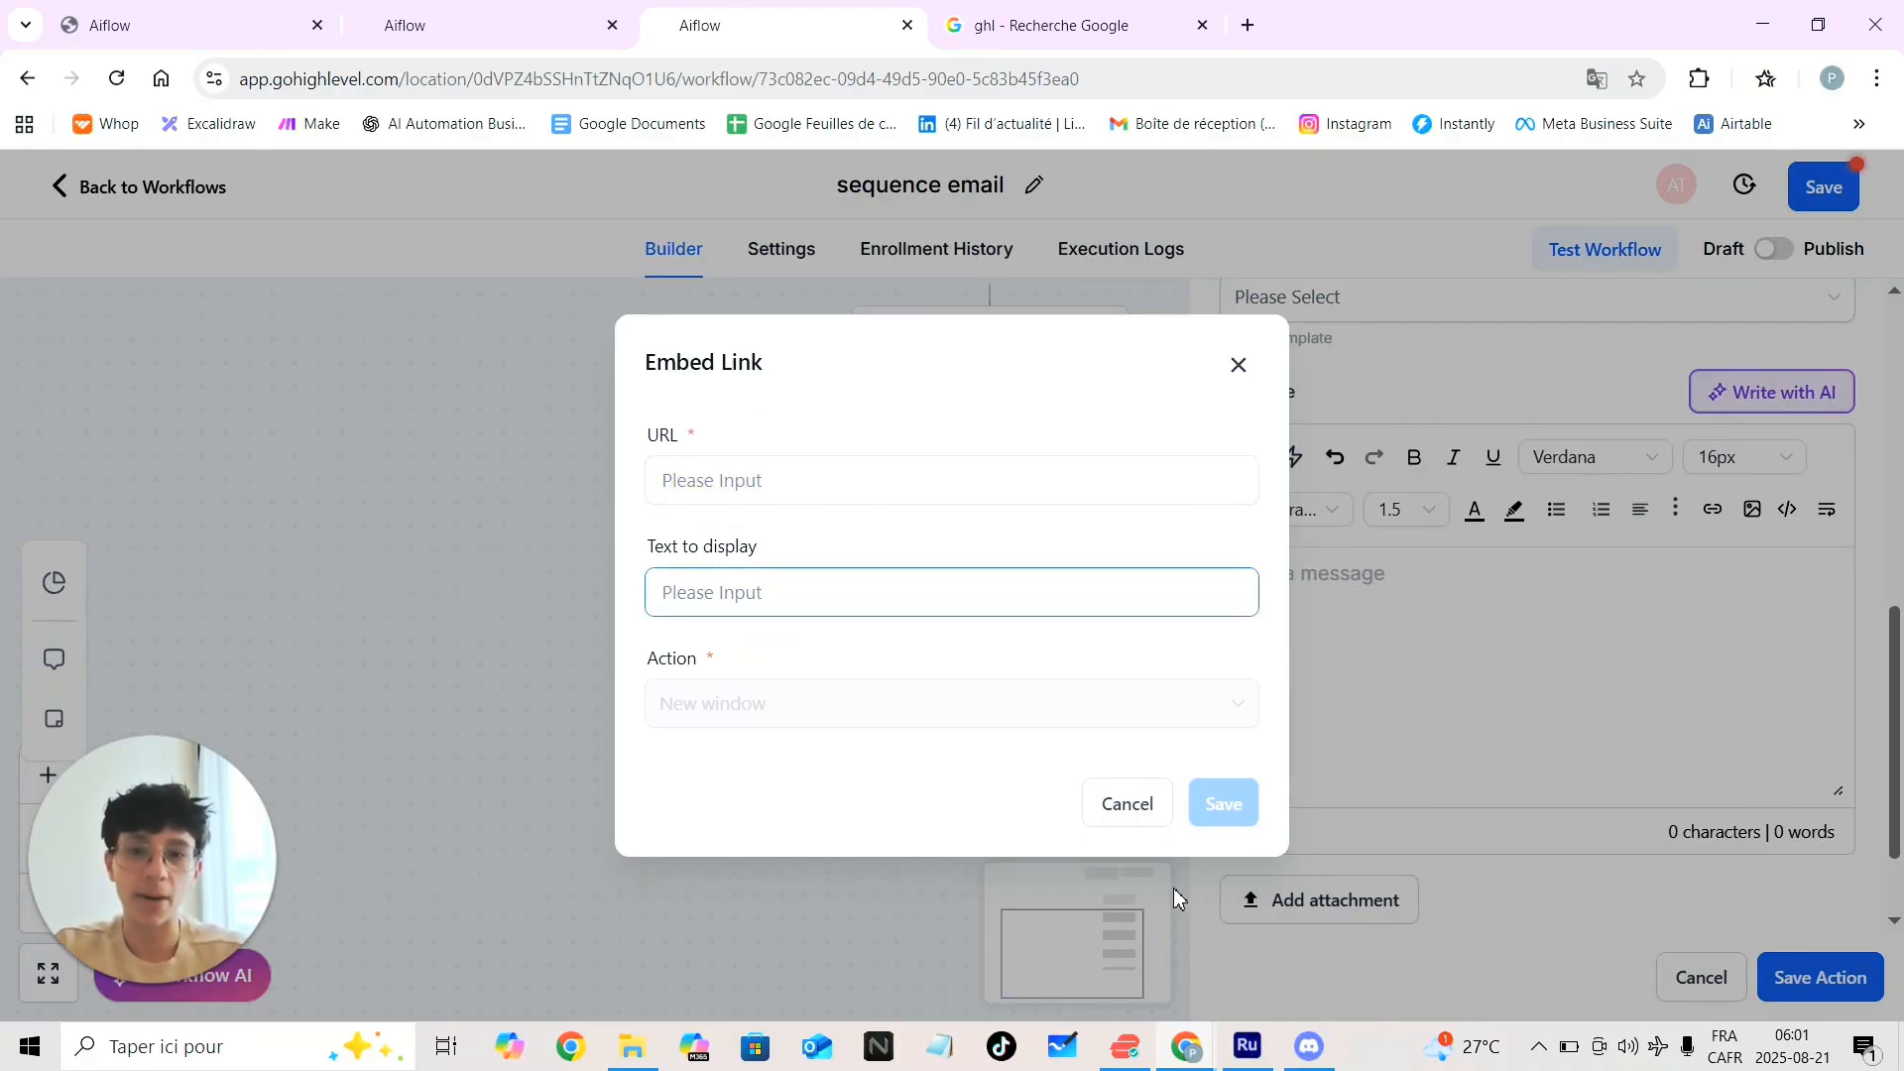
pyautogui.click(1006, 715)
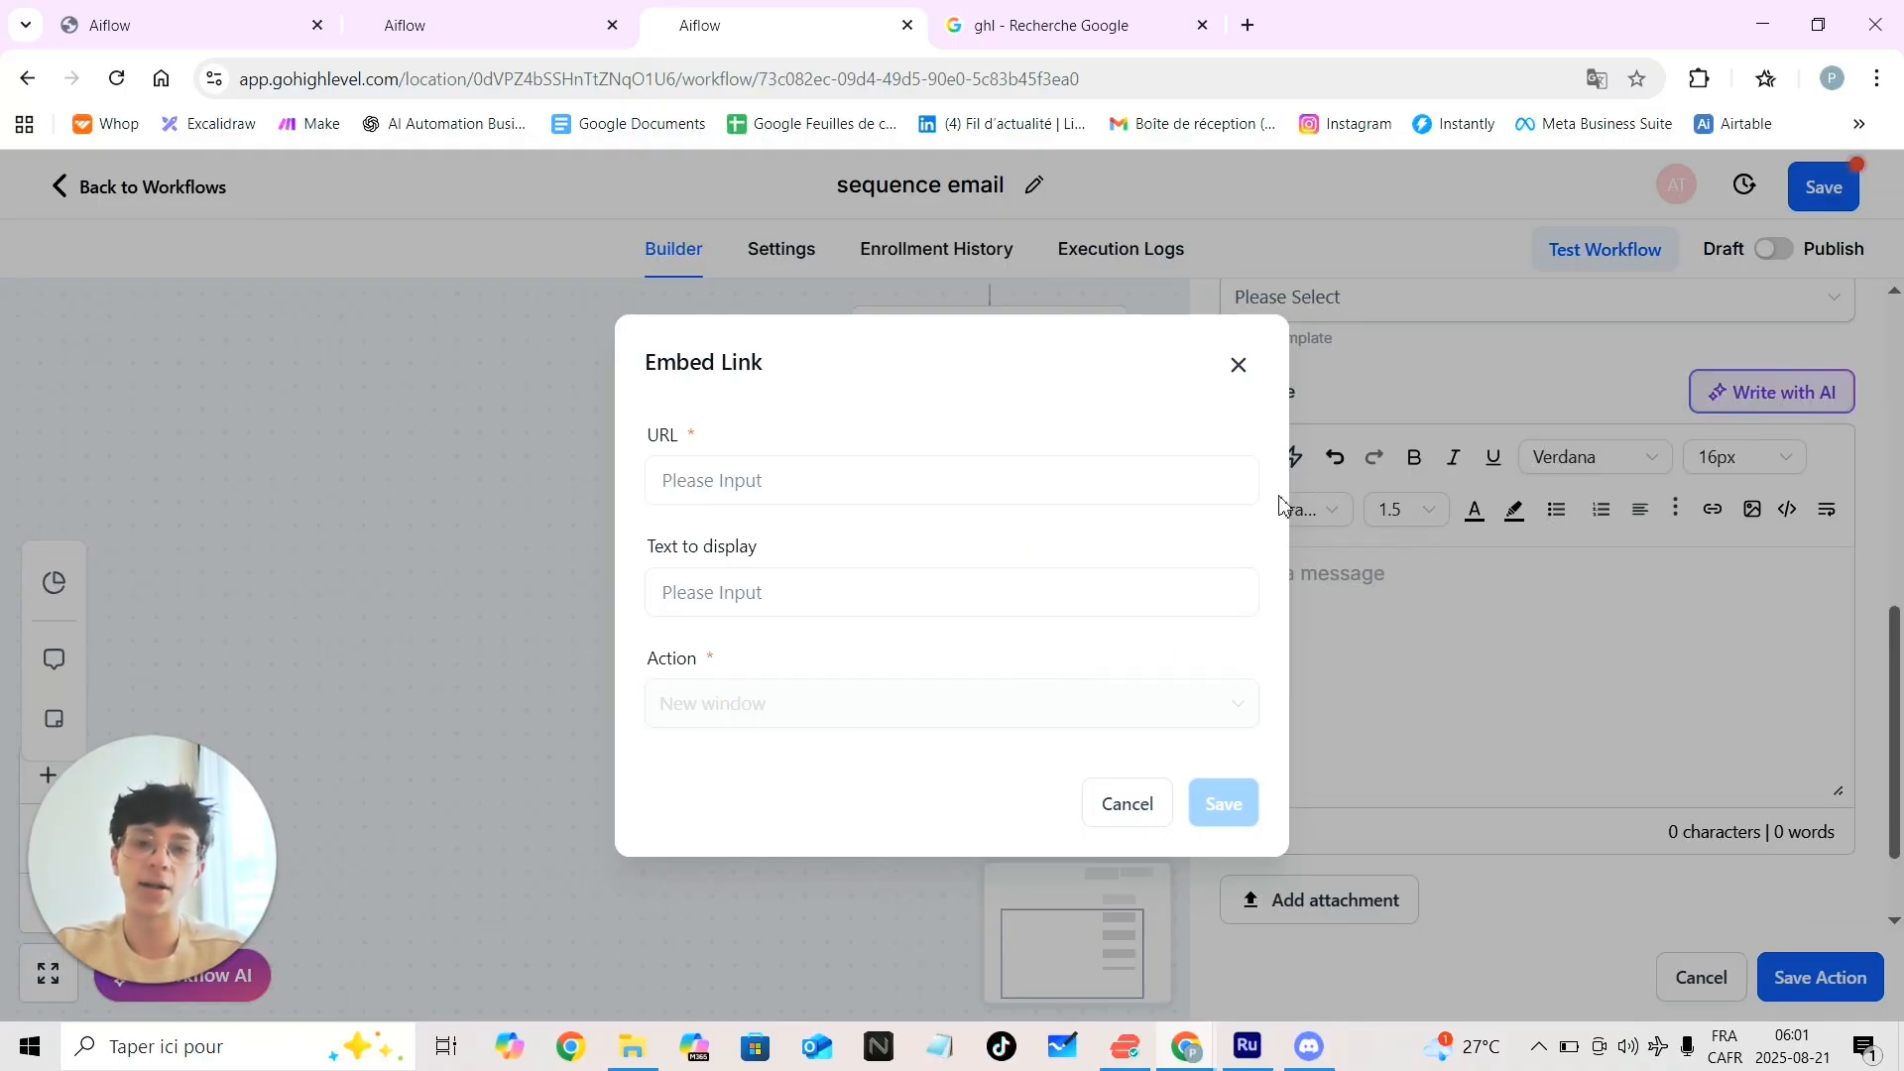
pyautogui.click(1240, 366)
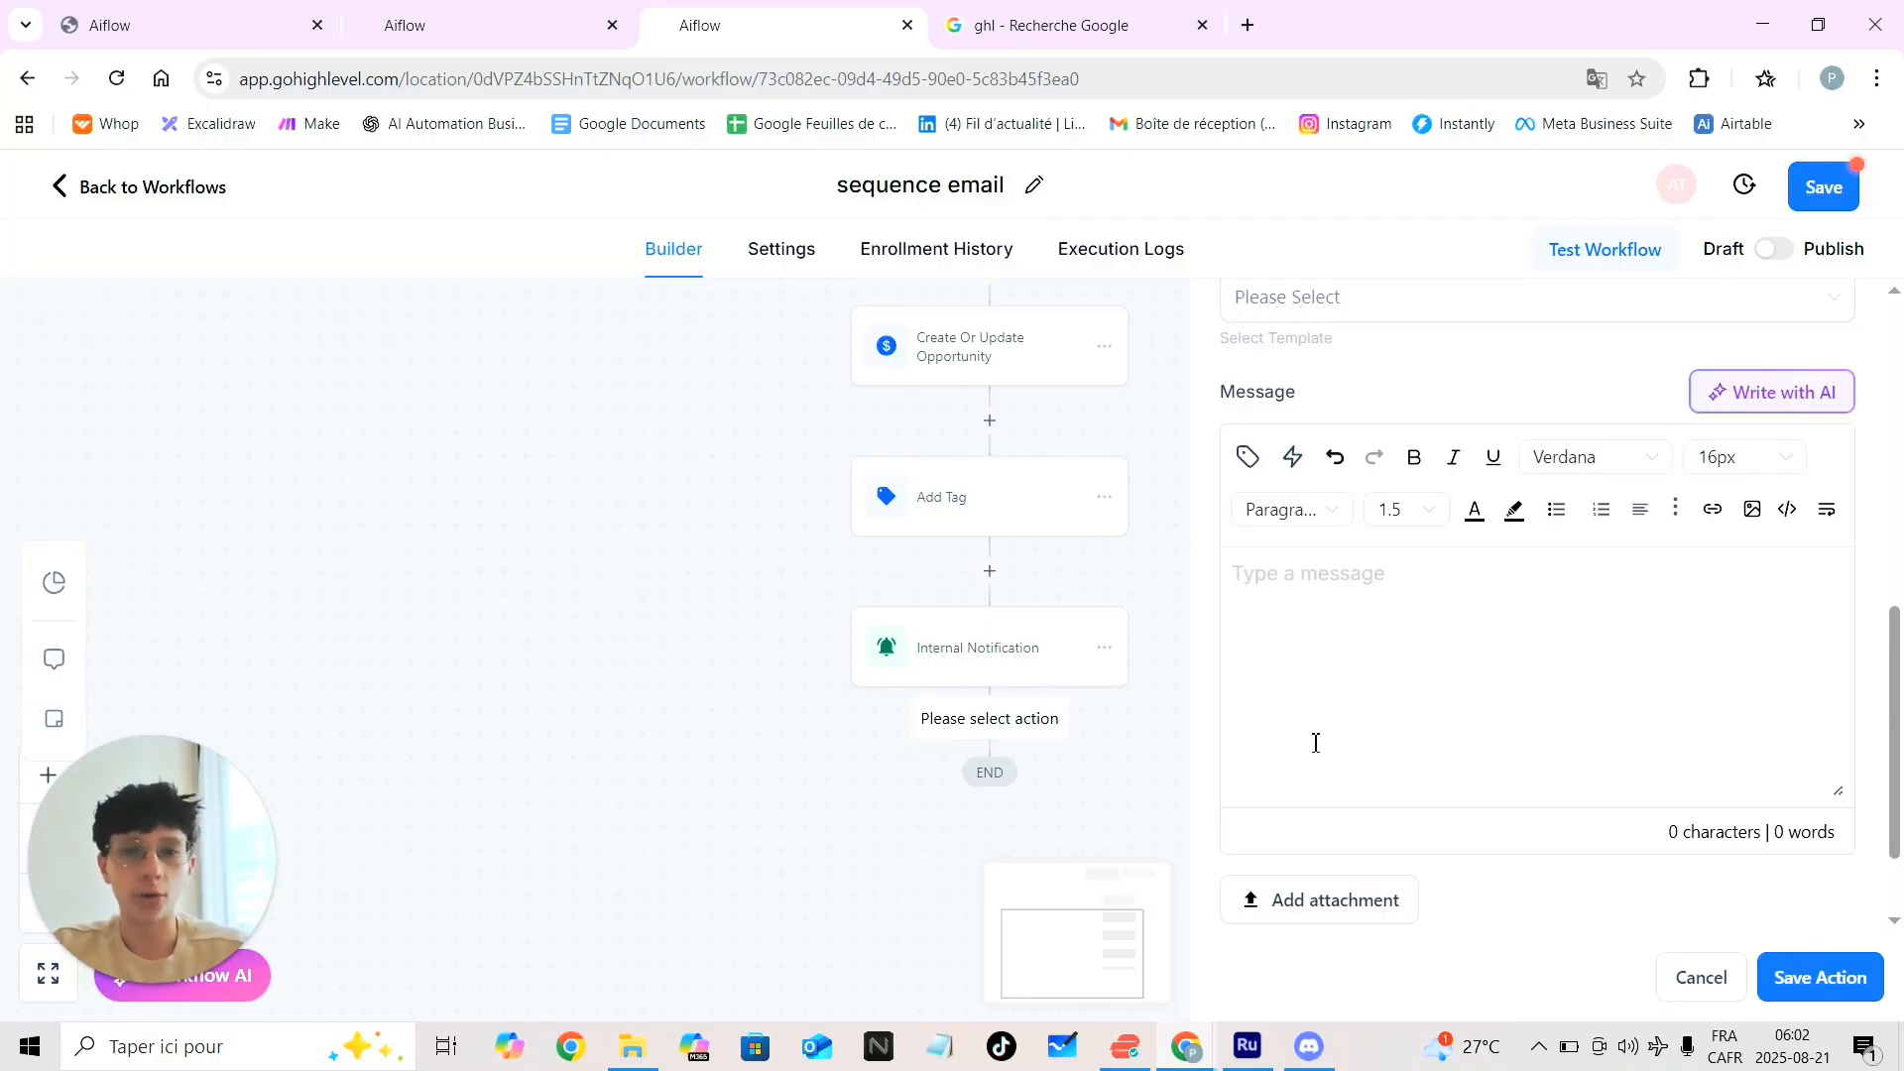
pyautogui.scroll(-1, 1316, 743)
pyautogui.scroll(1, 1316, 743)
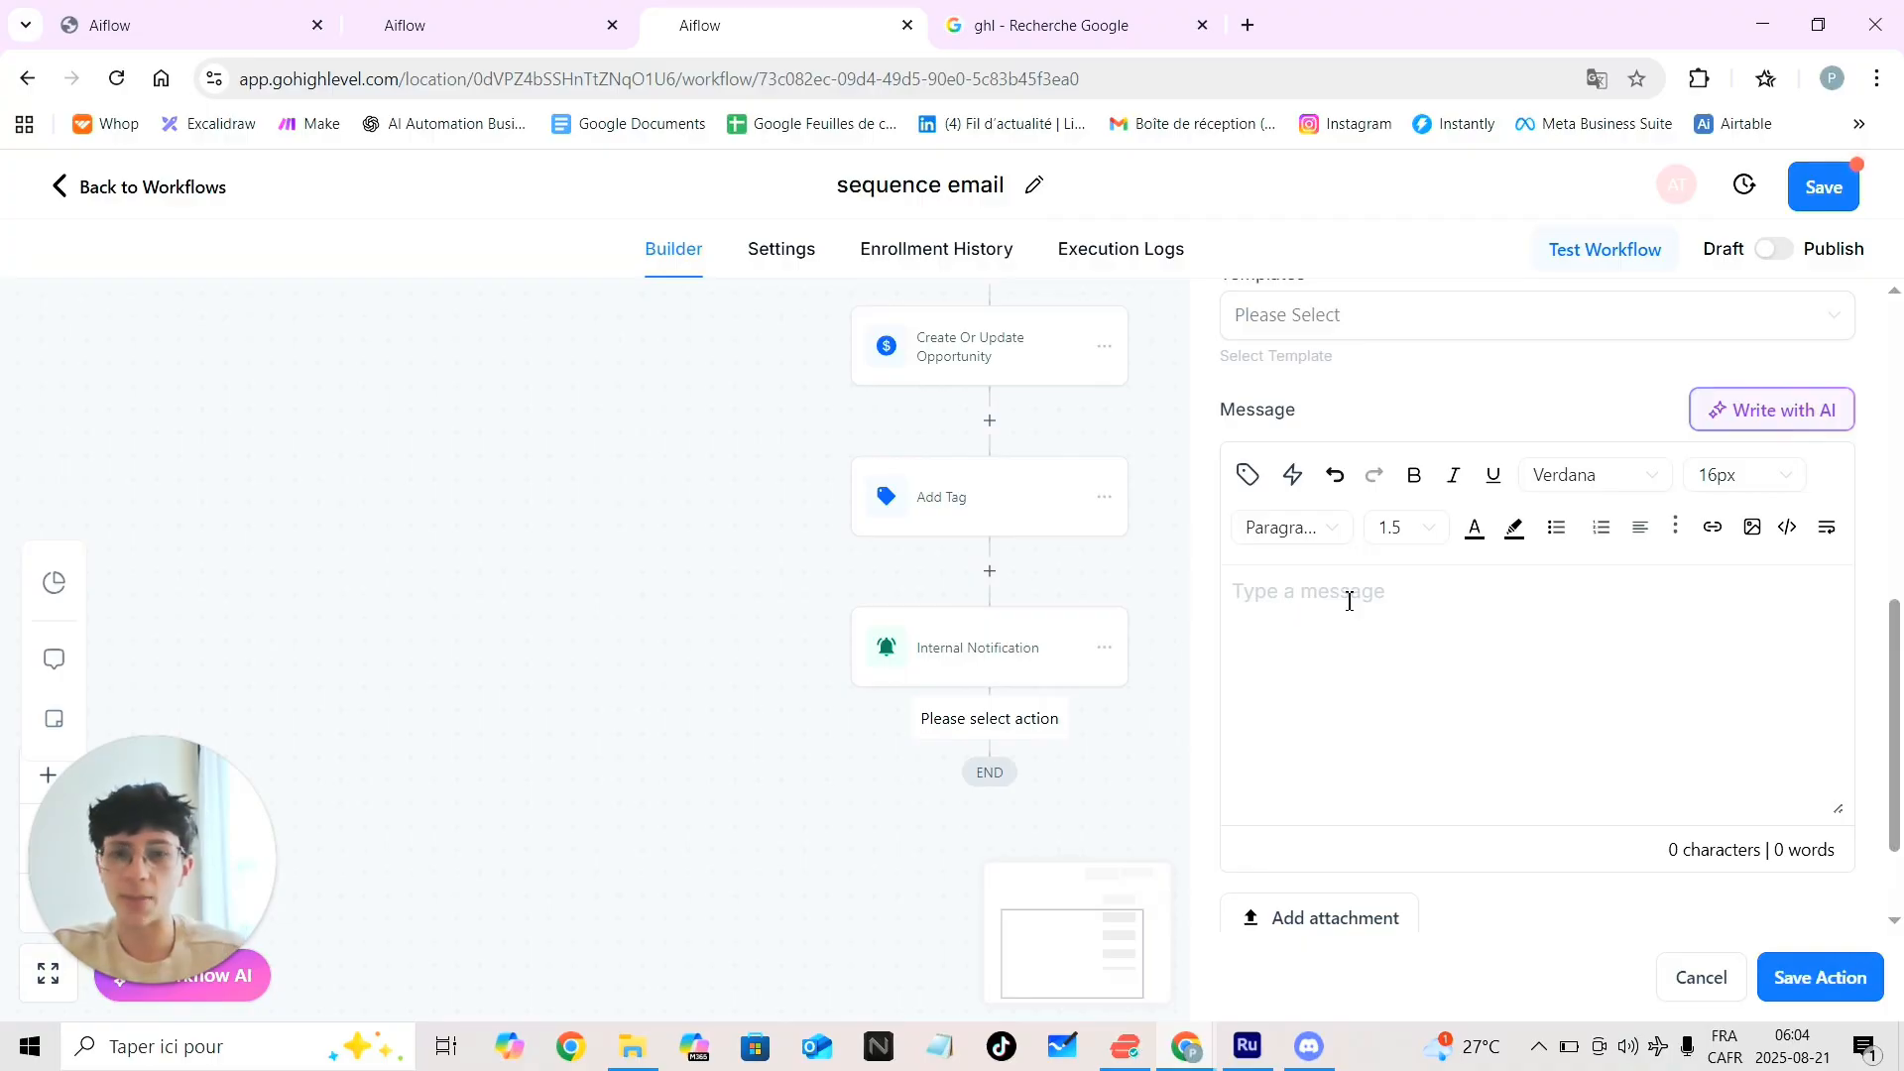
# Type the placeholder message body 'lgoygoiu' in the email
pyautogui.click(1292, 595)
pyautogui.write('lgoyg')
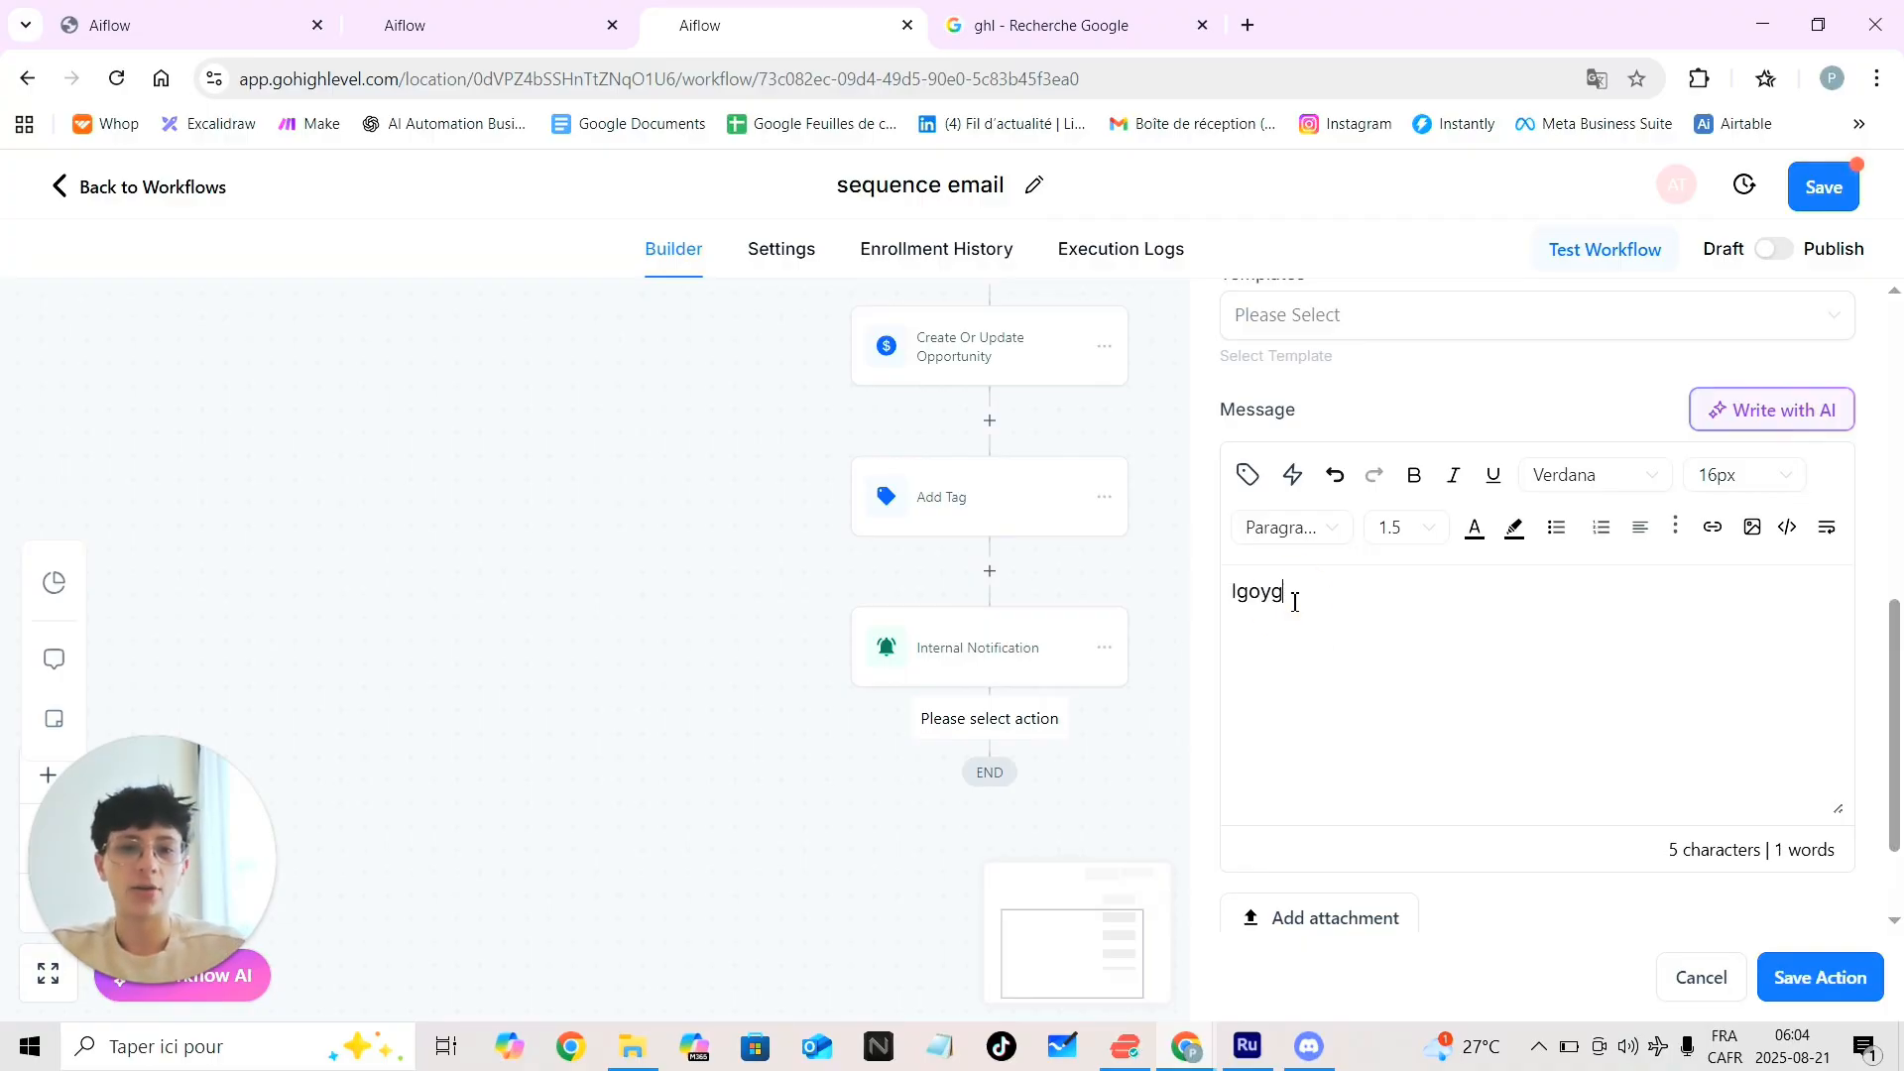
pyautogui.write('oiu')
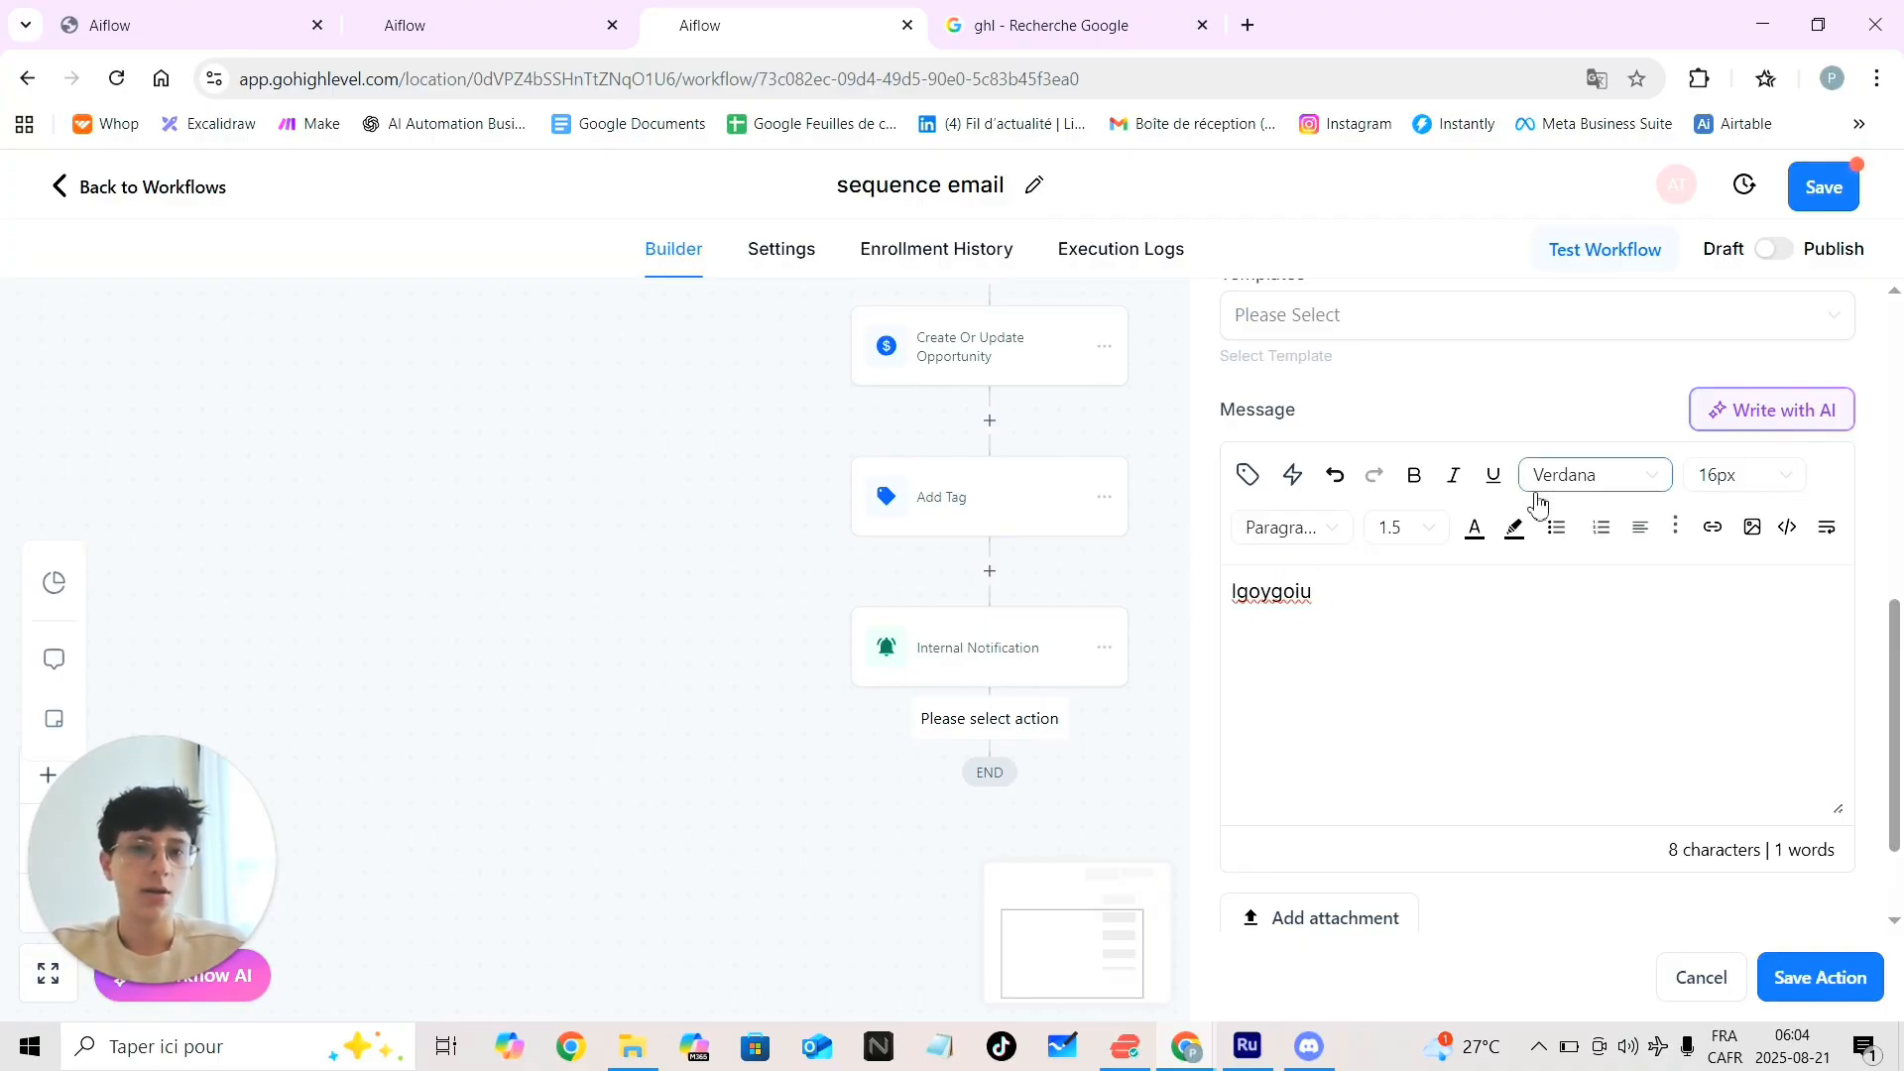
pyautogui.scroll(2, 1372, 540)
pyautogui.scroll(-4, 1587, 813)
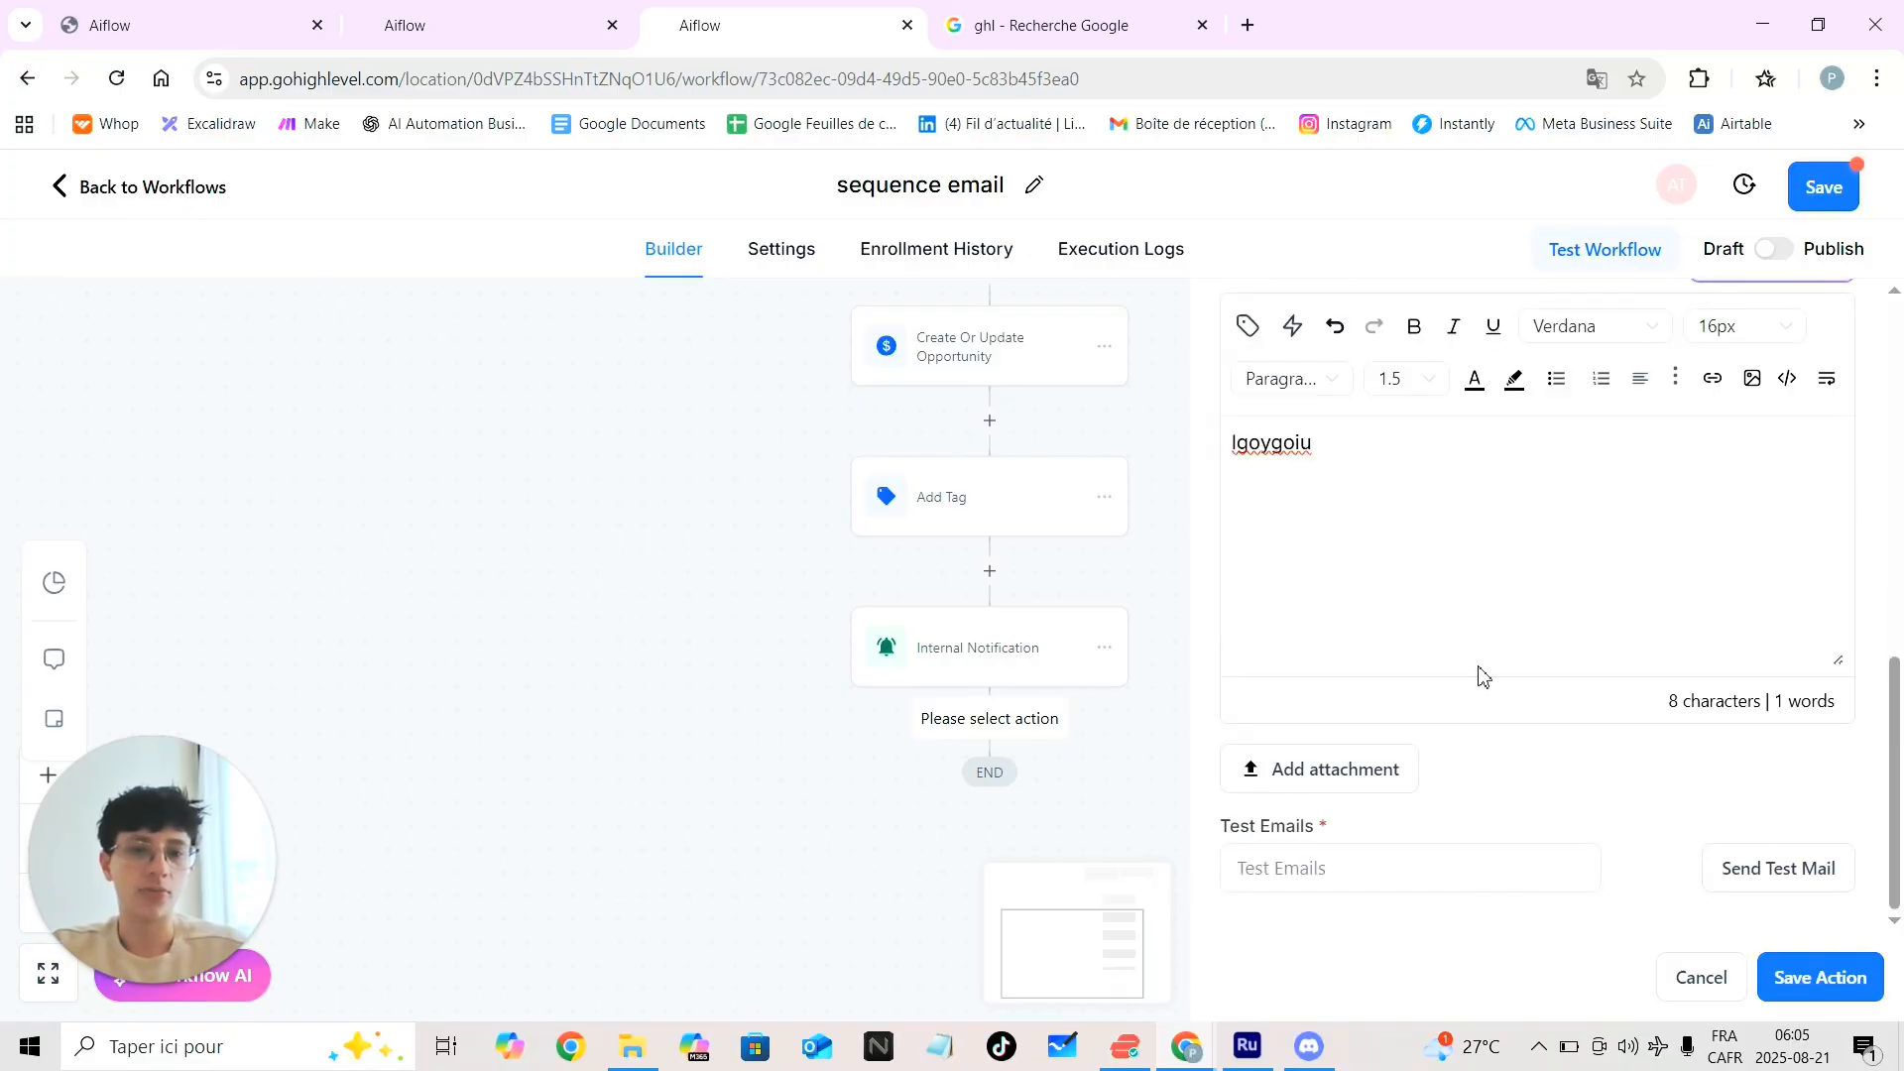
pyautogui.click(1356, 869)
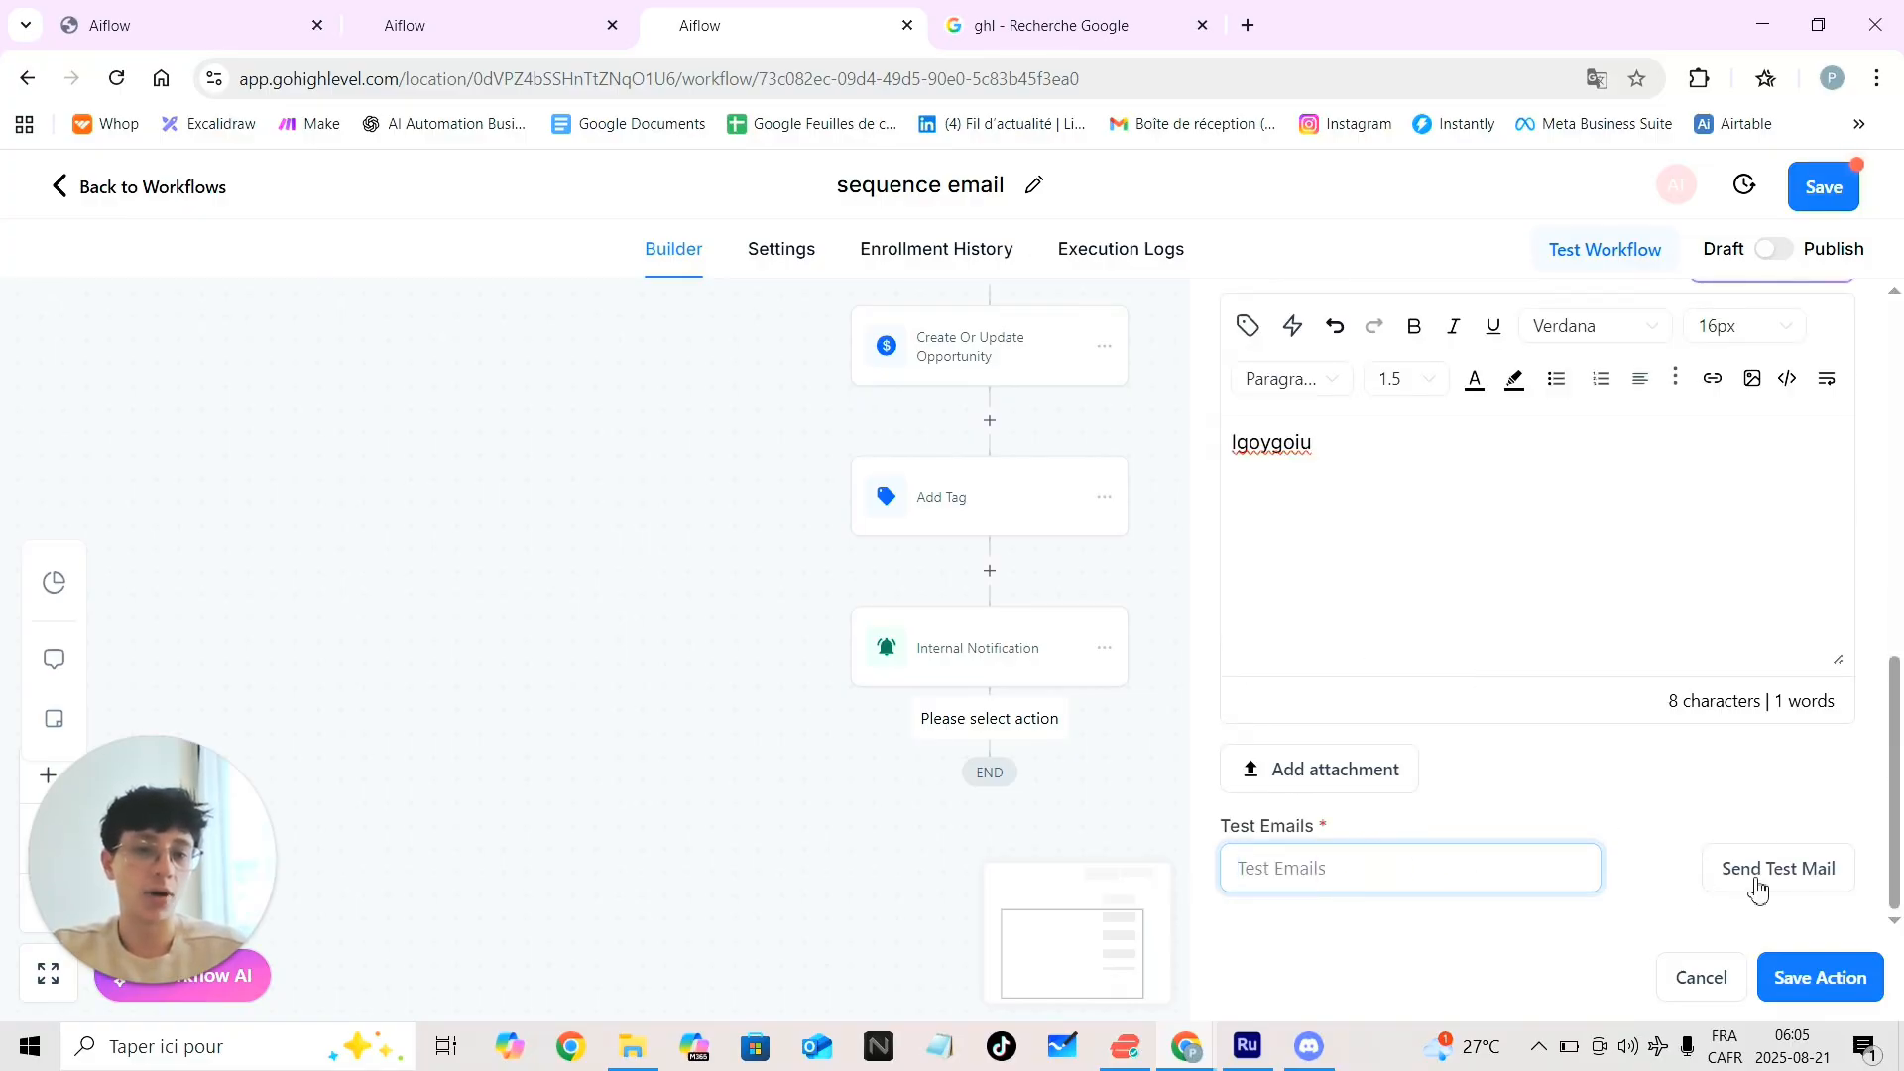
pyautogui.scroll(5, 1441, 701)
pyautogui.click(1432, 684)
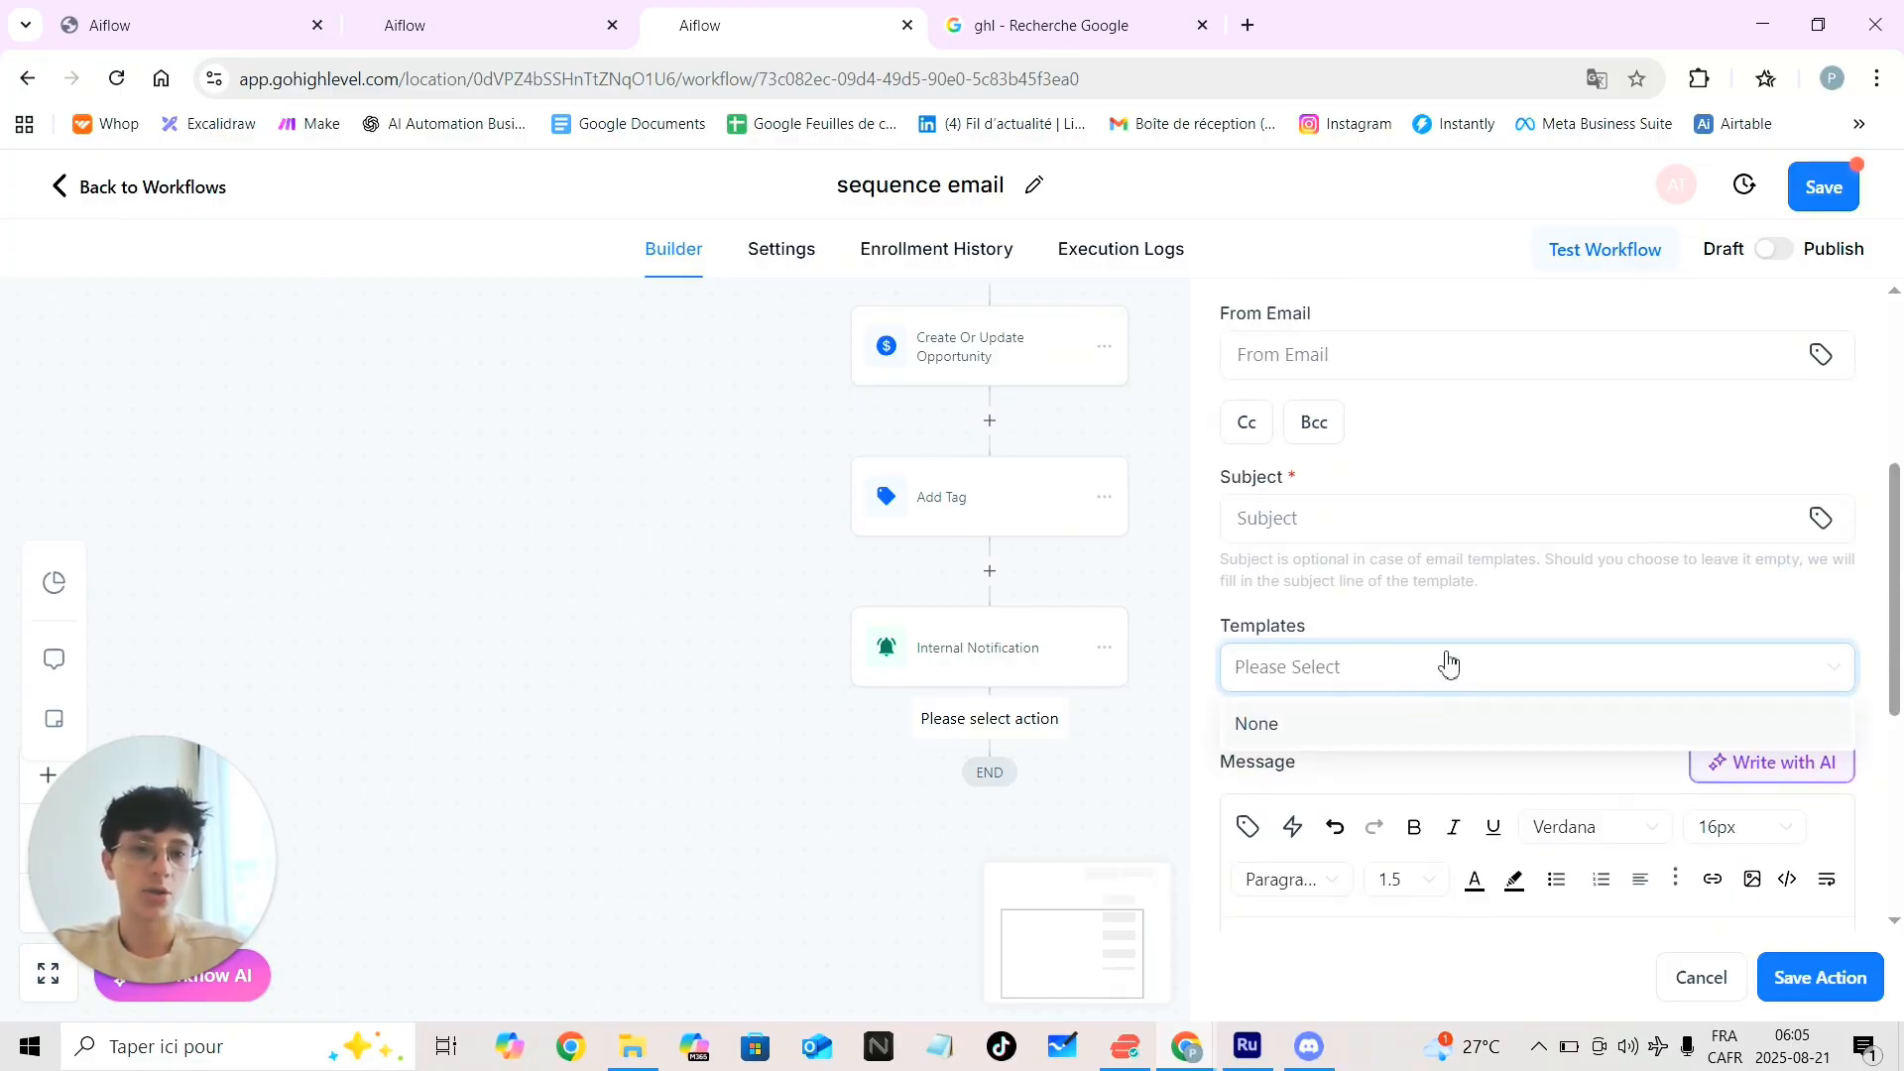
pyautogui.click(1447, 661)
pyautogui.scroll(-5, 1418, 861)
pyautogui.scroll(5, 1330, 506)
# Enter subject 'hgoygivgoi' and a sender e-mail address, then save the Email step
pyautogui.click(1297, 466)
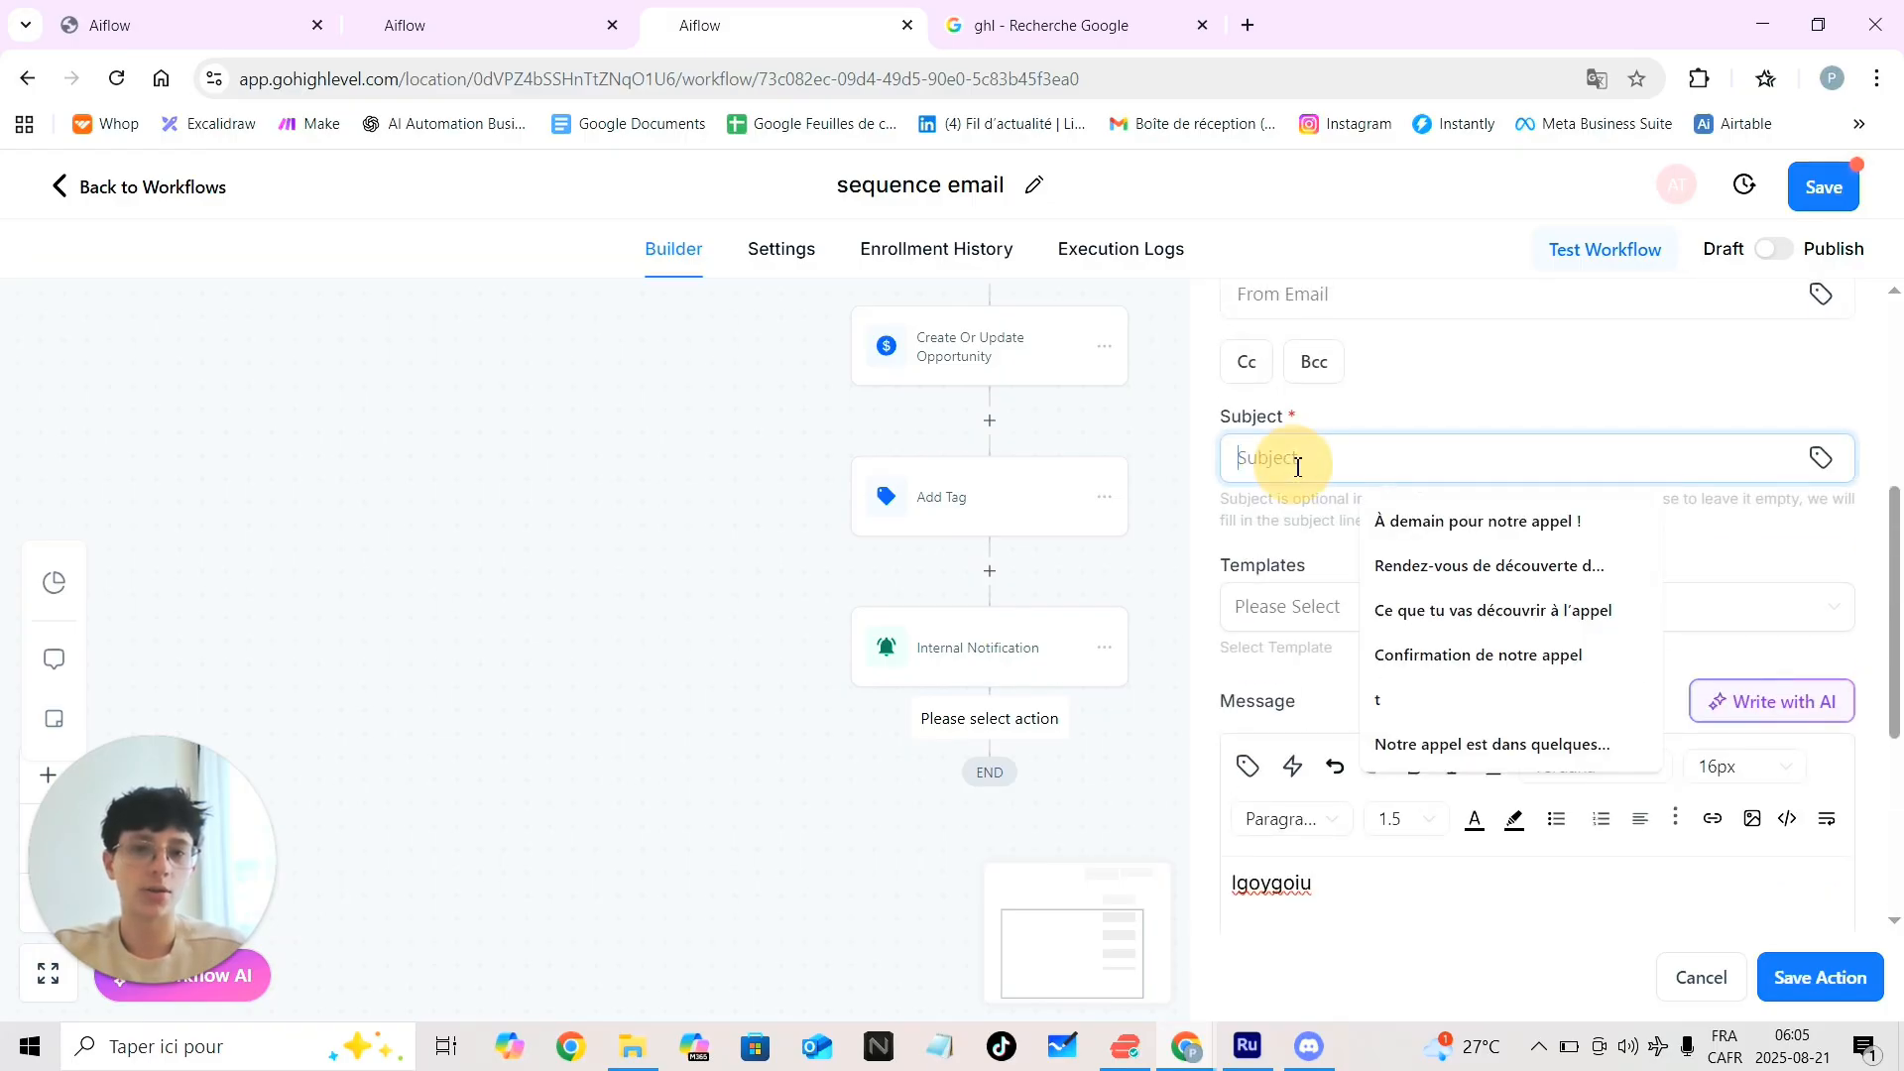
pyautogui.write('hgoygivgoi')
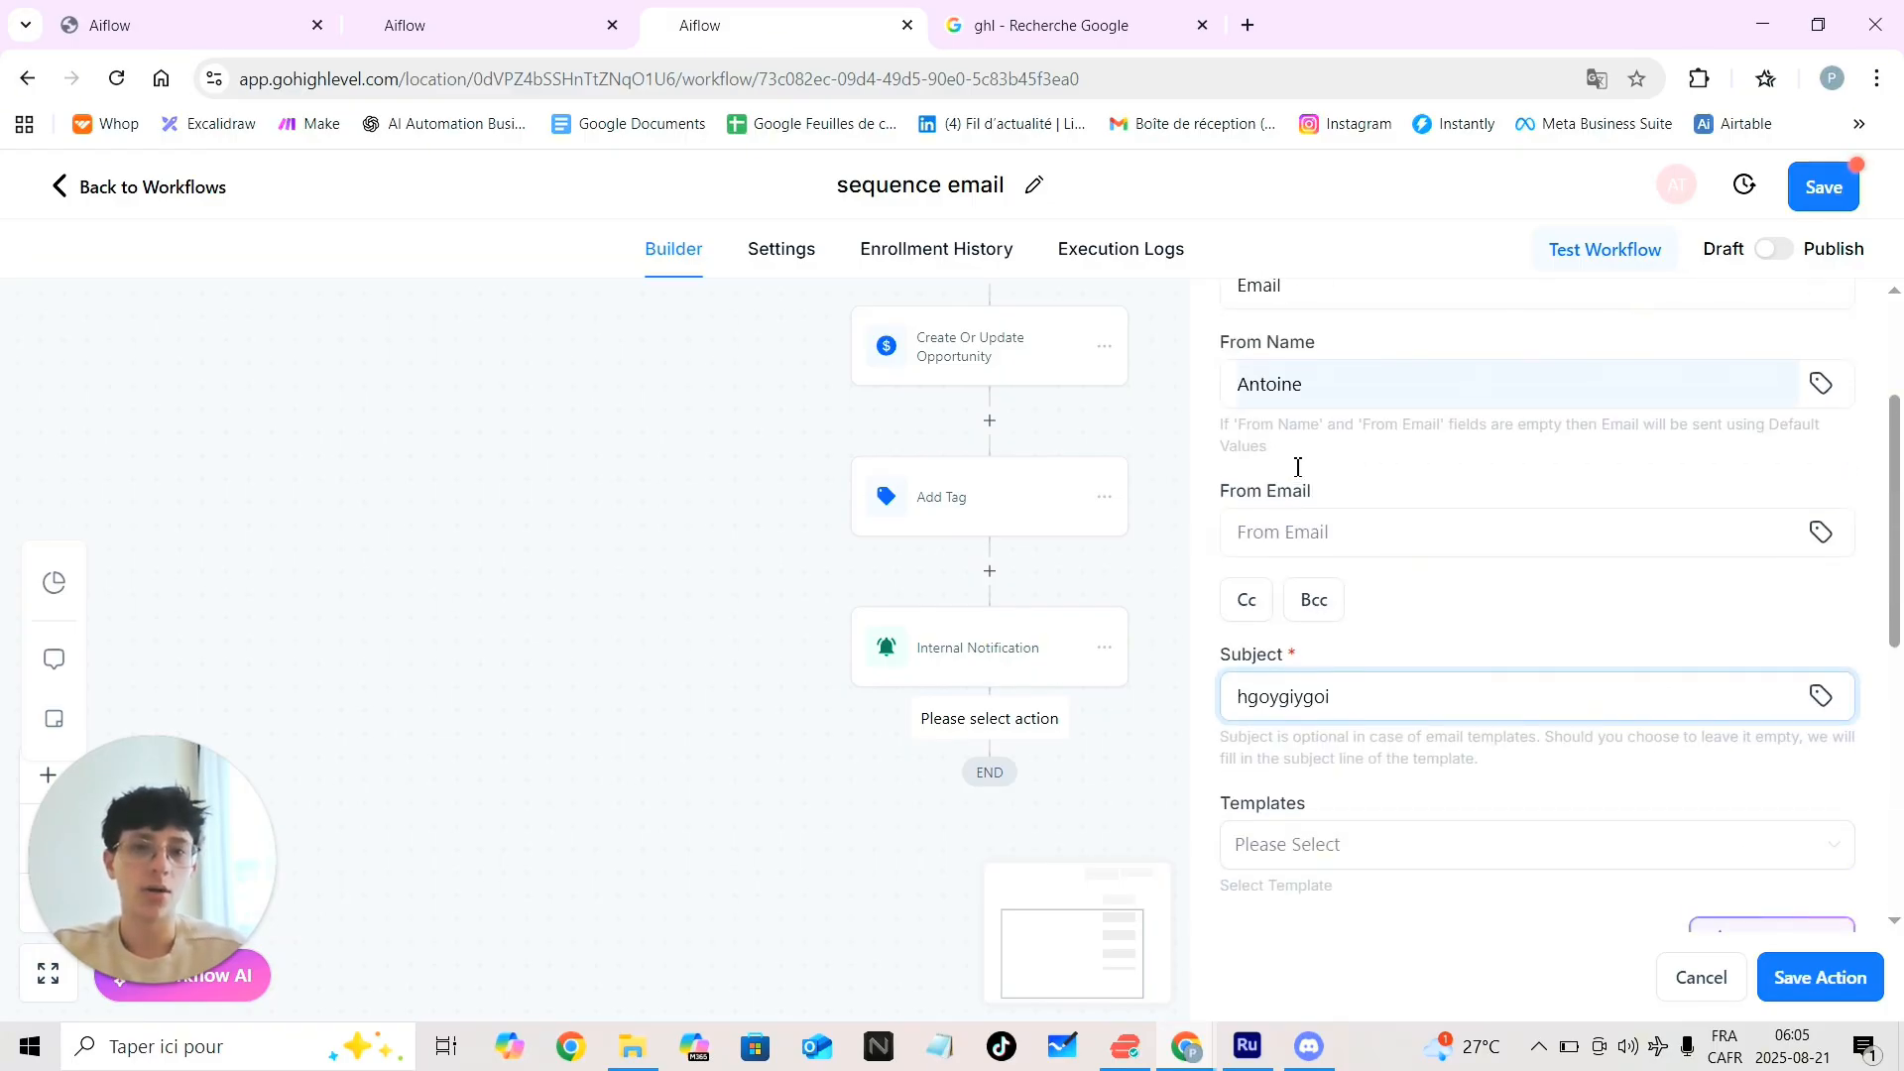
pyautogui.click(1330, 537)
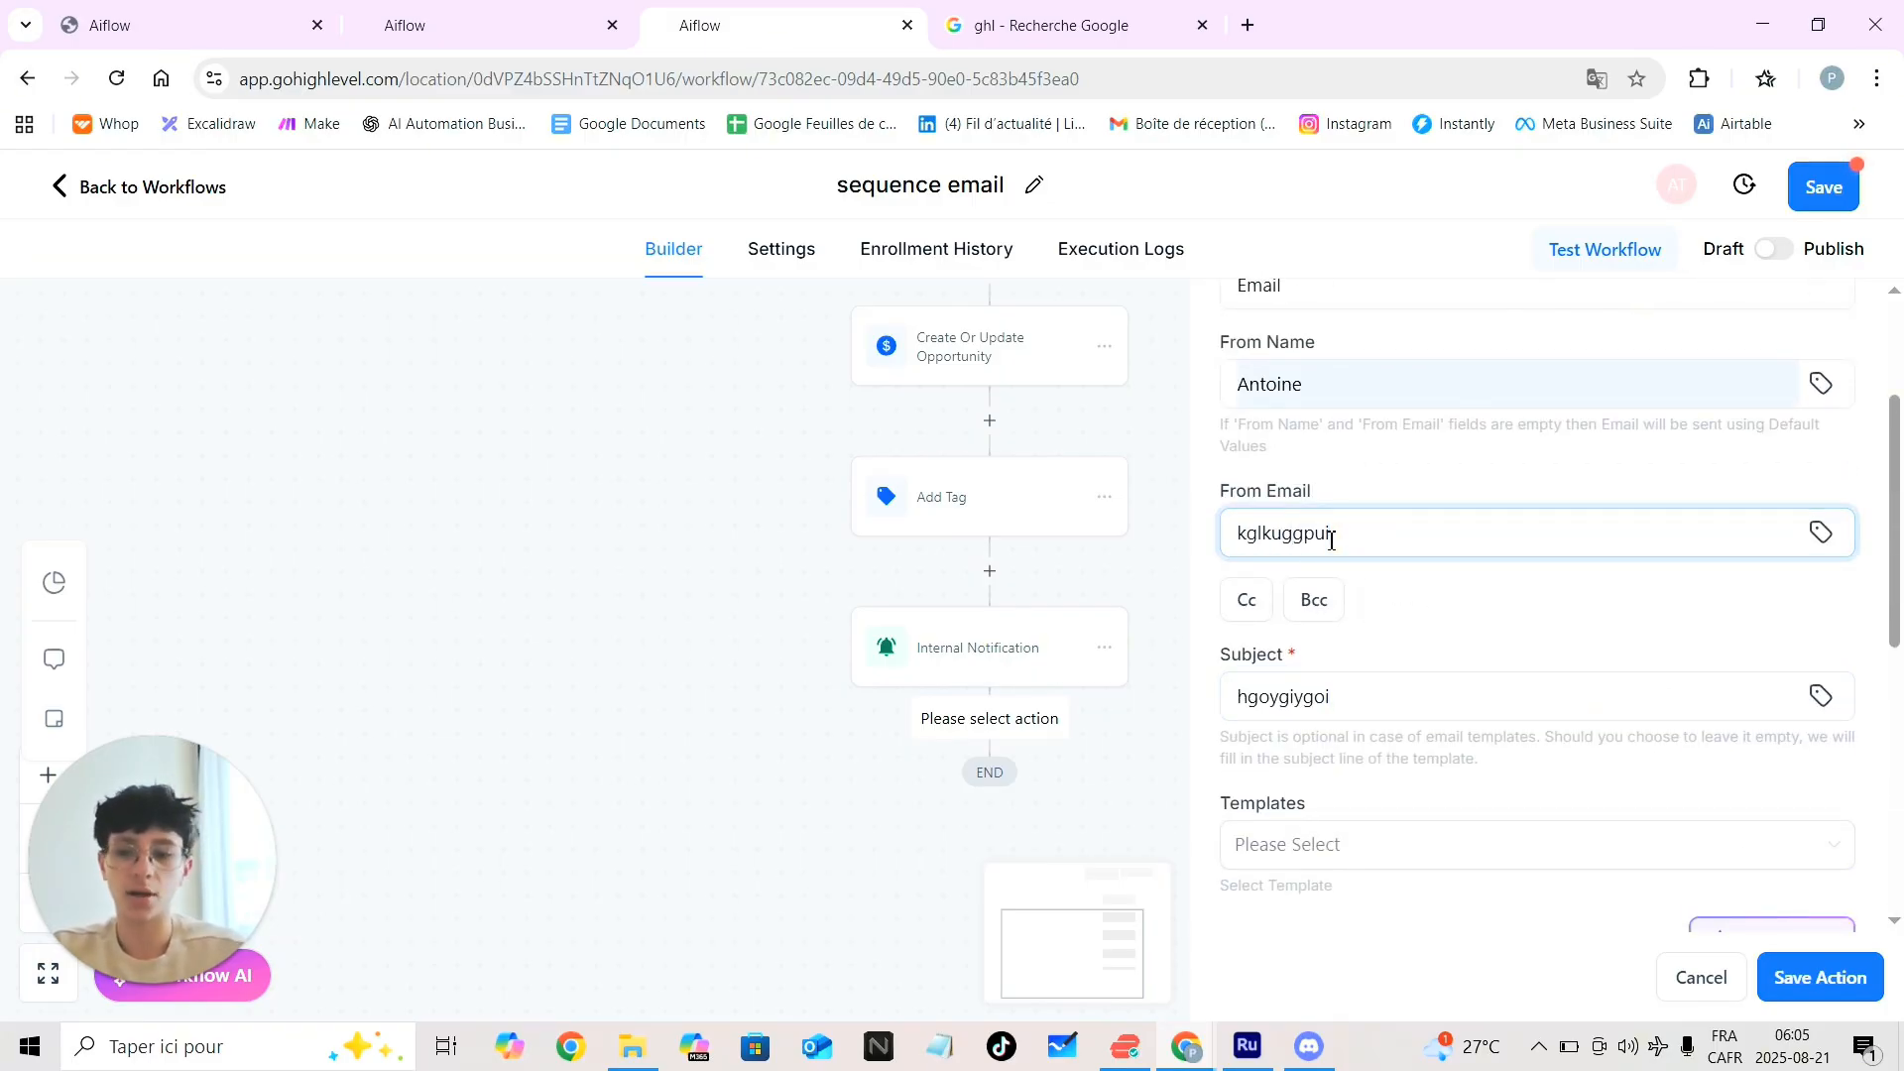
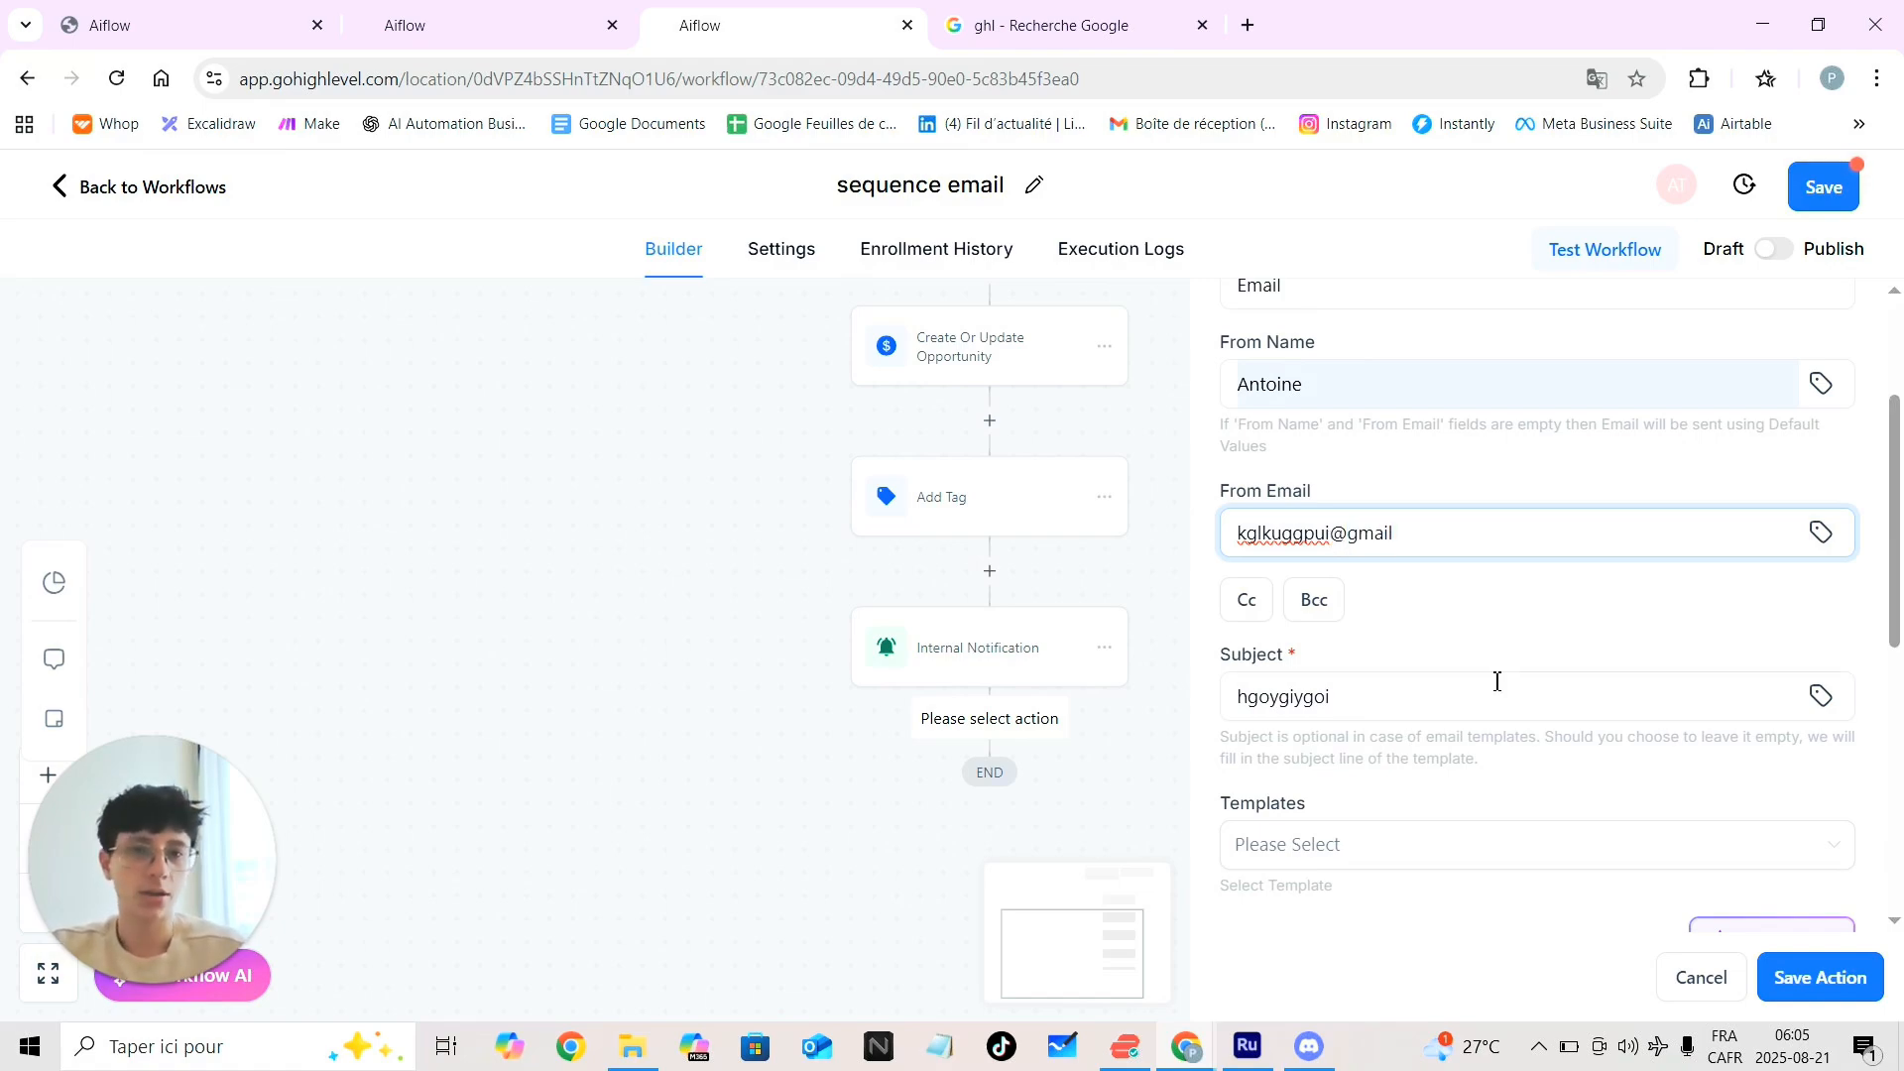
pyautogui.click(1820, 977)
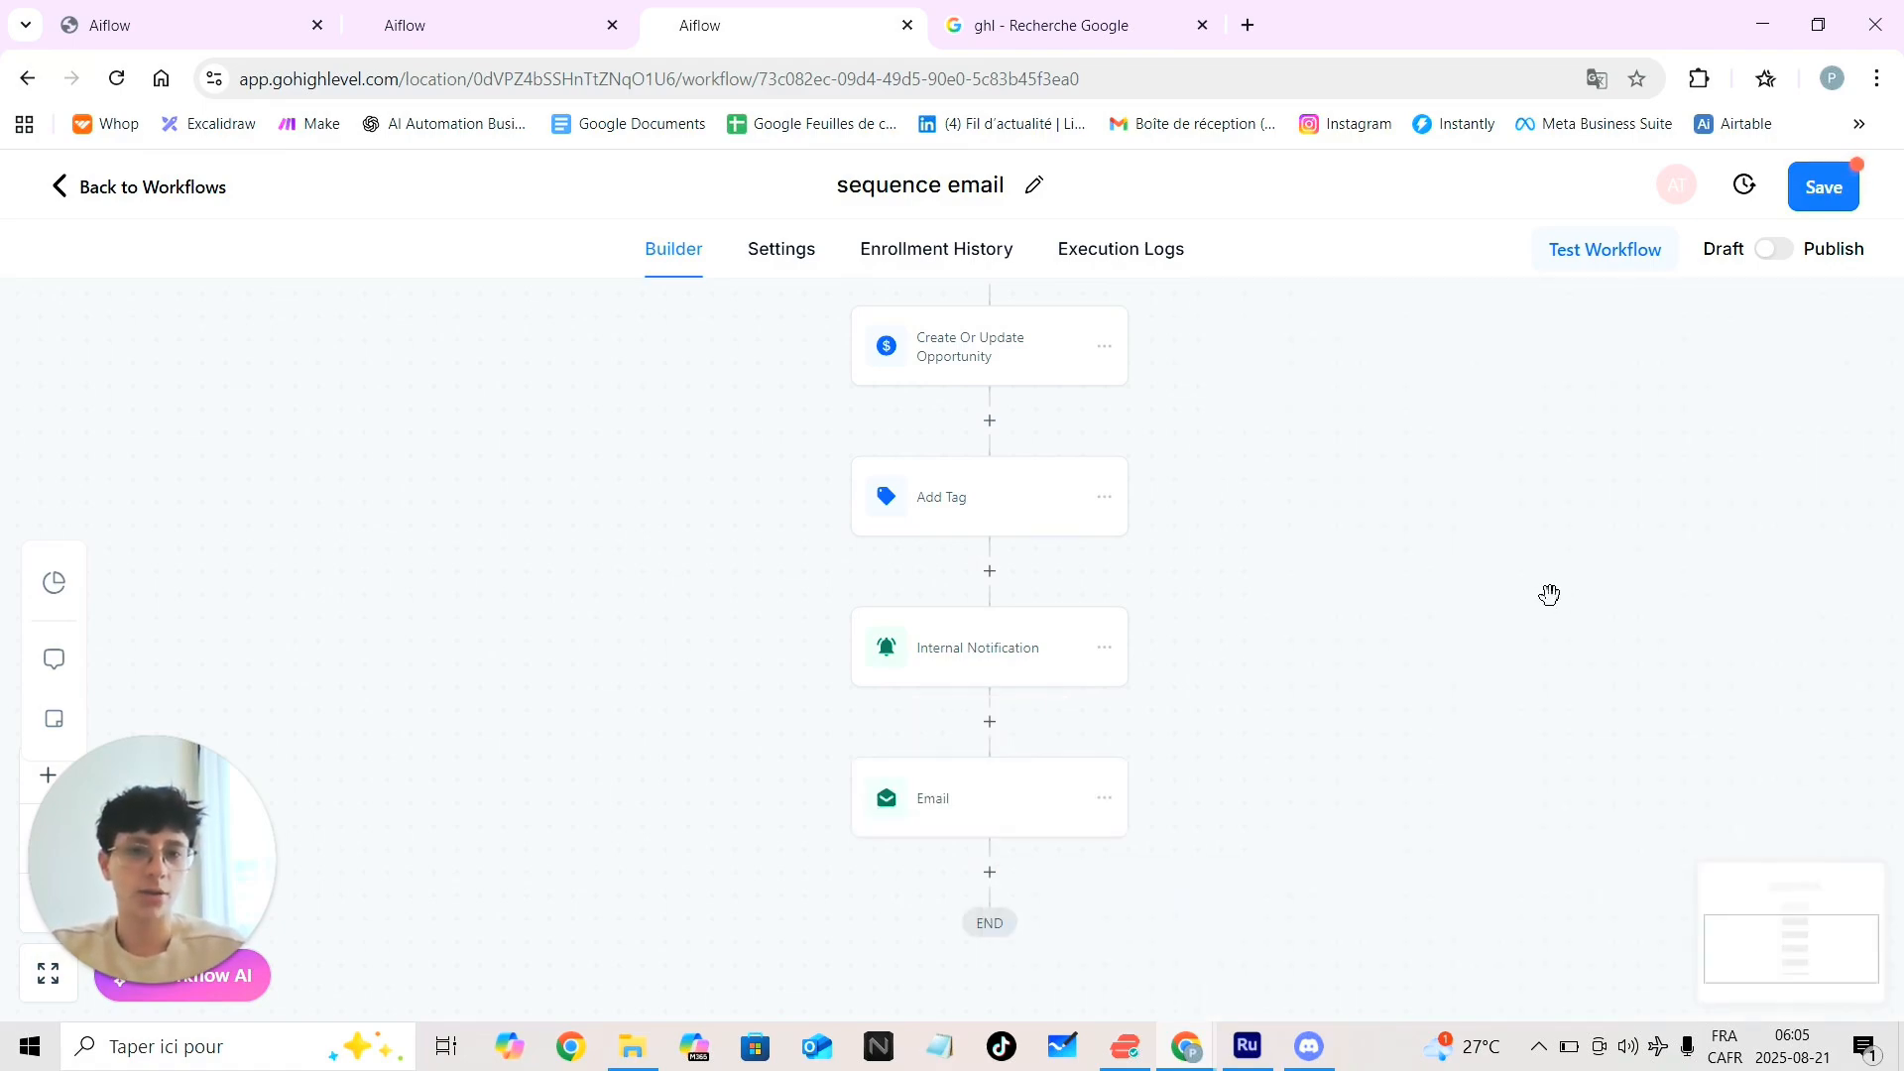
# Add a Wait step after the Email timed to 4 days before the appointment time, and save
pyautogui.scroll(-3, 1210, 794)
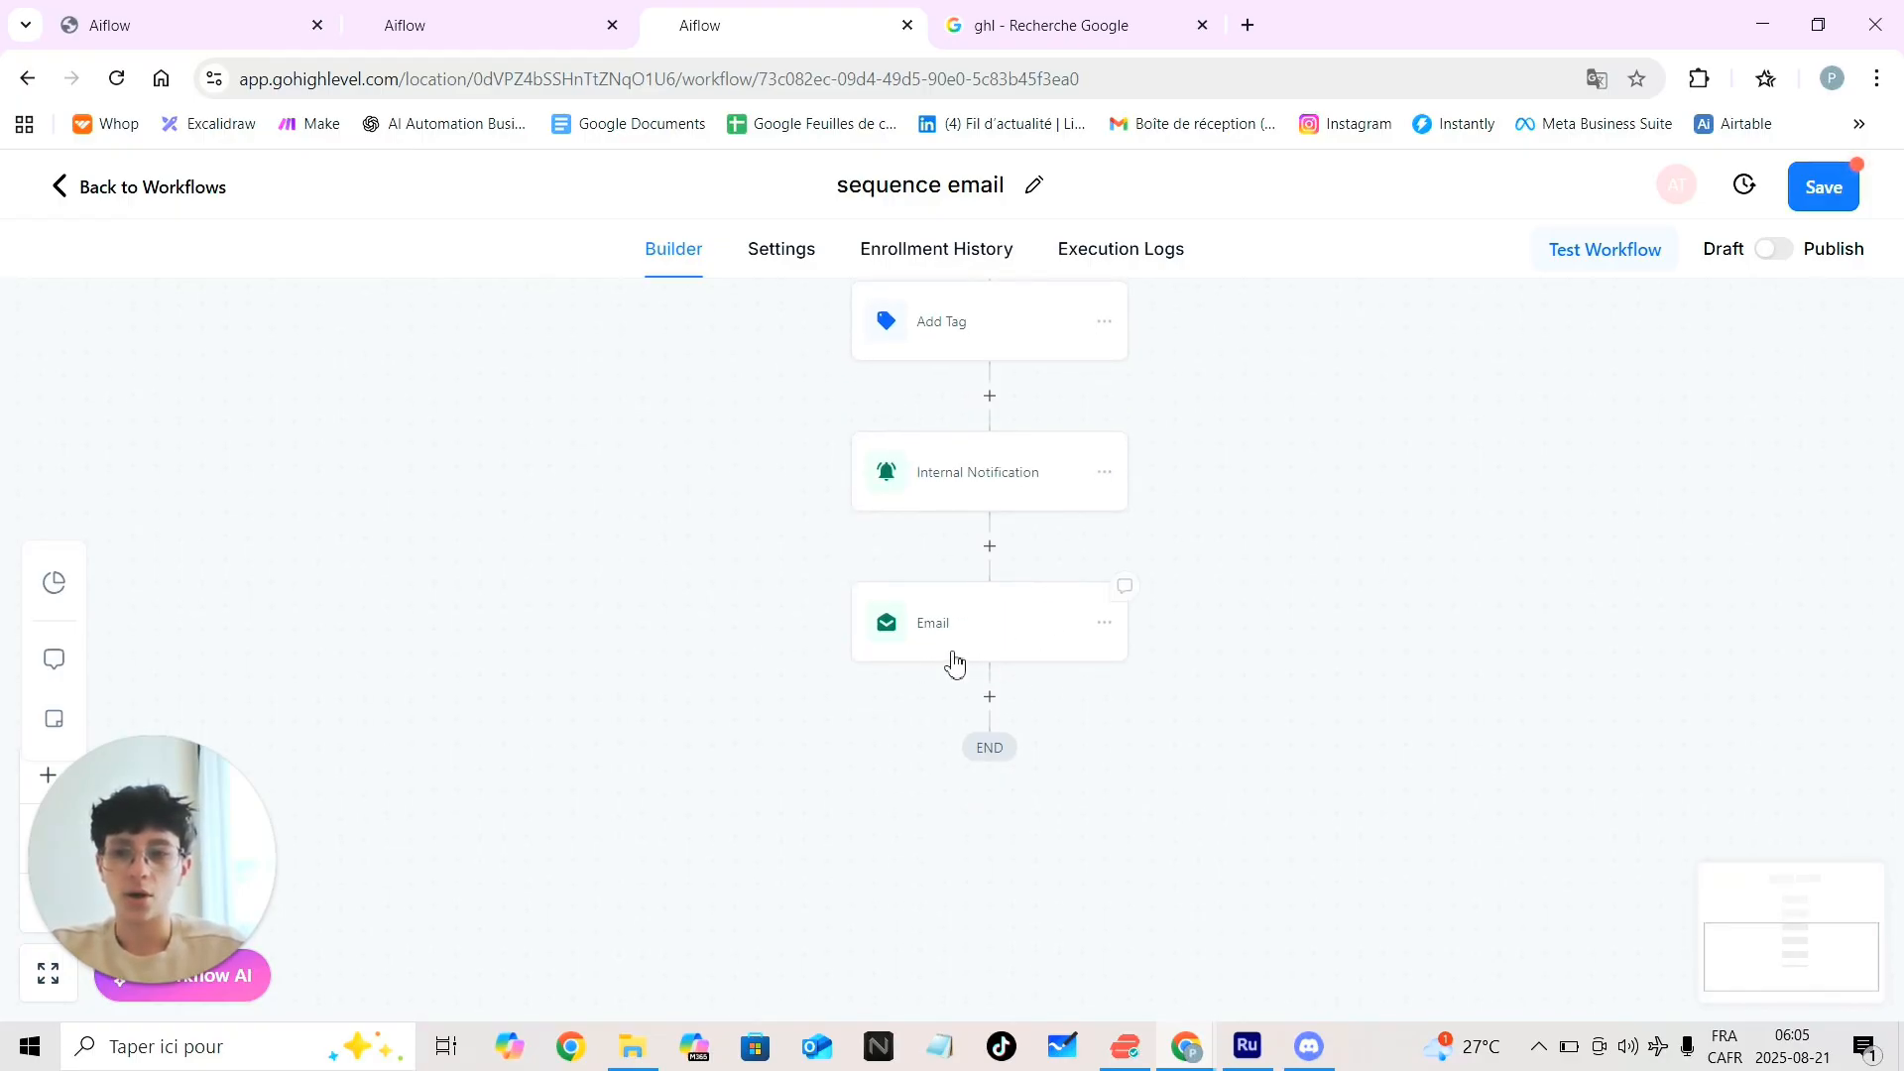
pyautogui.click(990, 698)
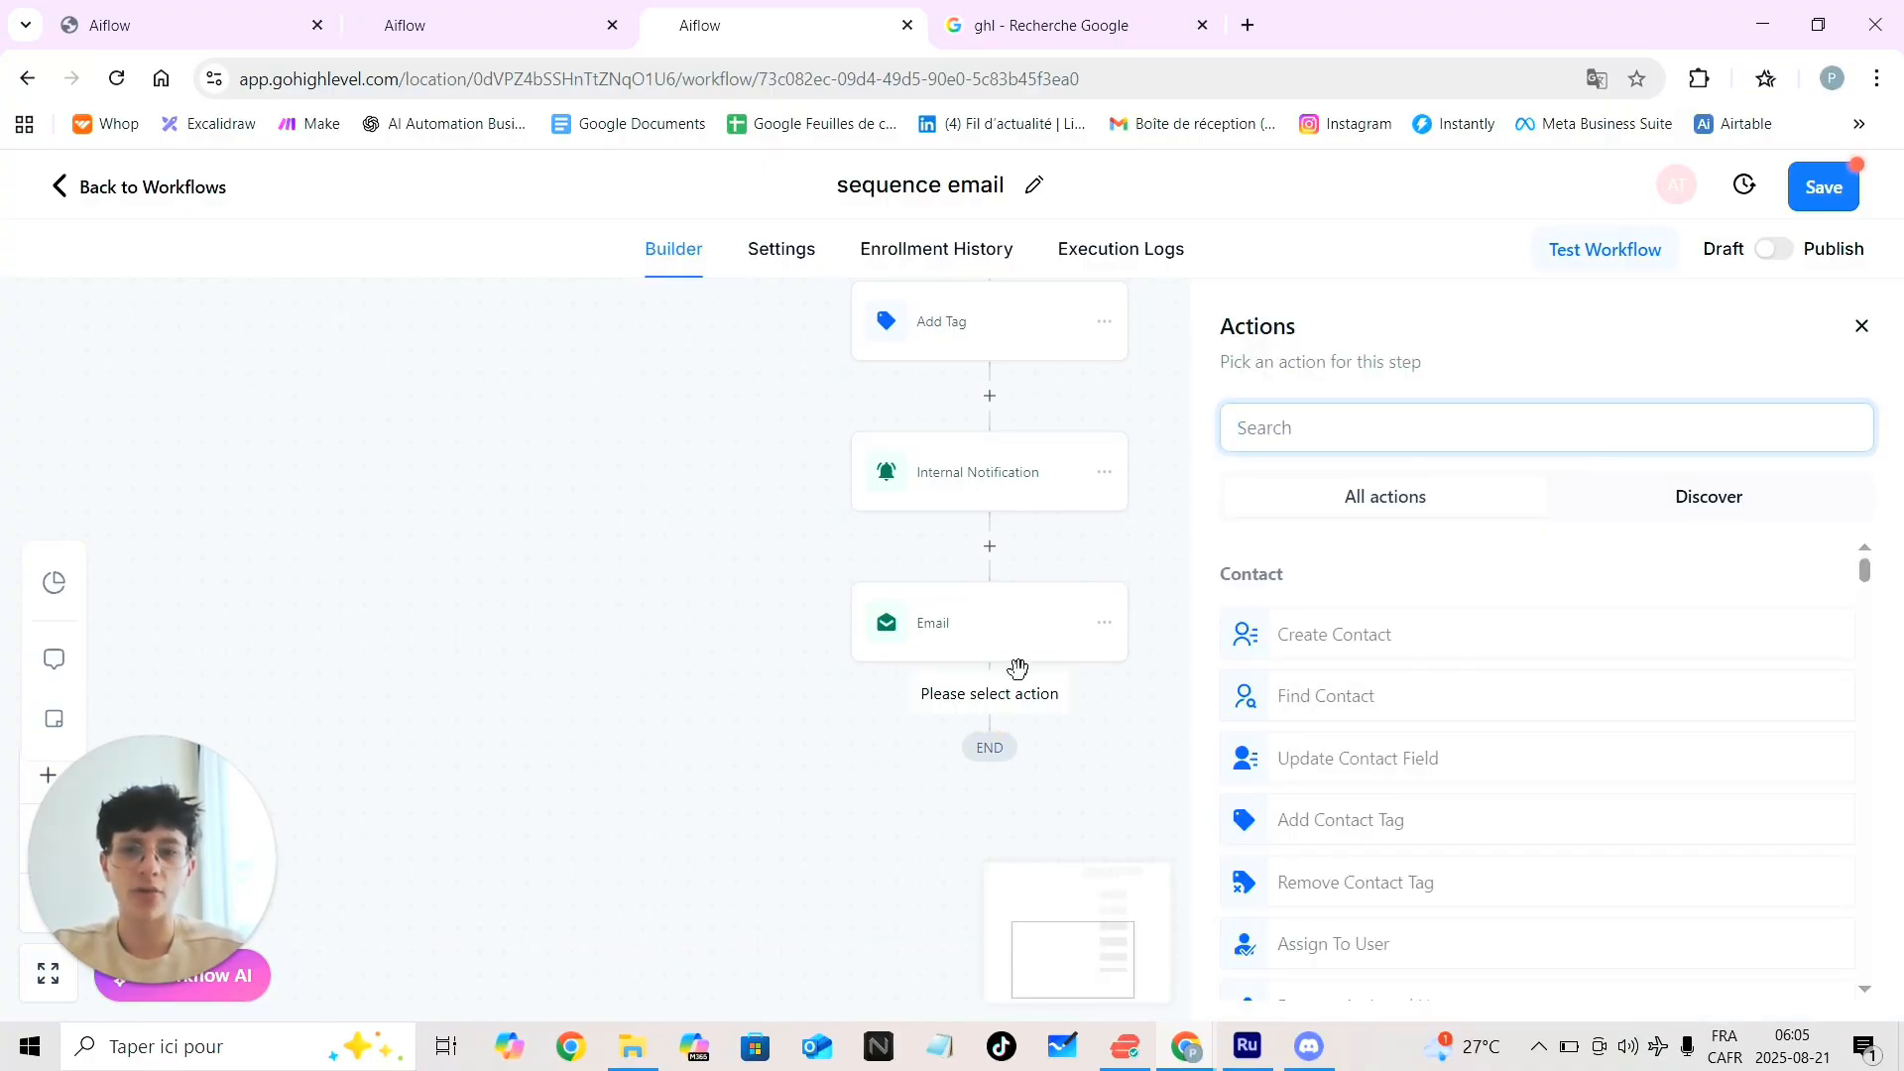
pyautogui.write('wait')
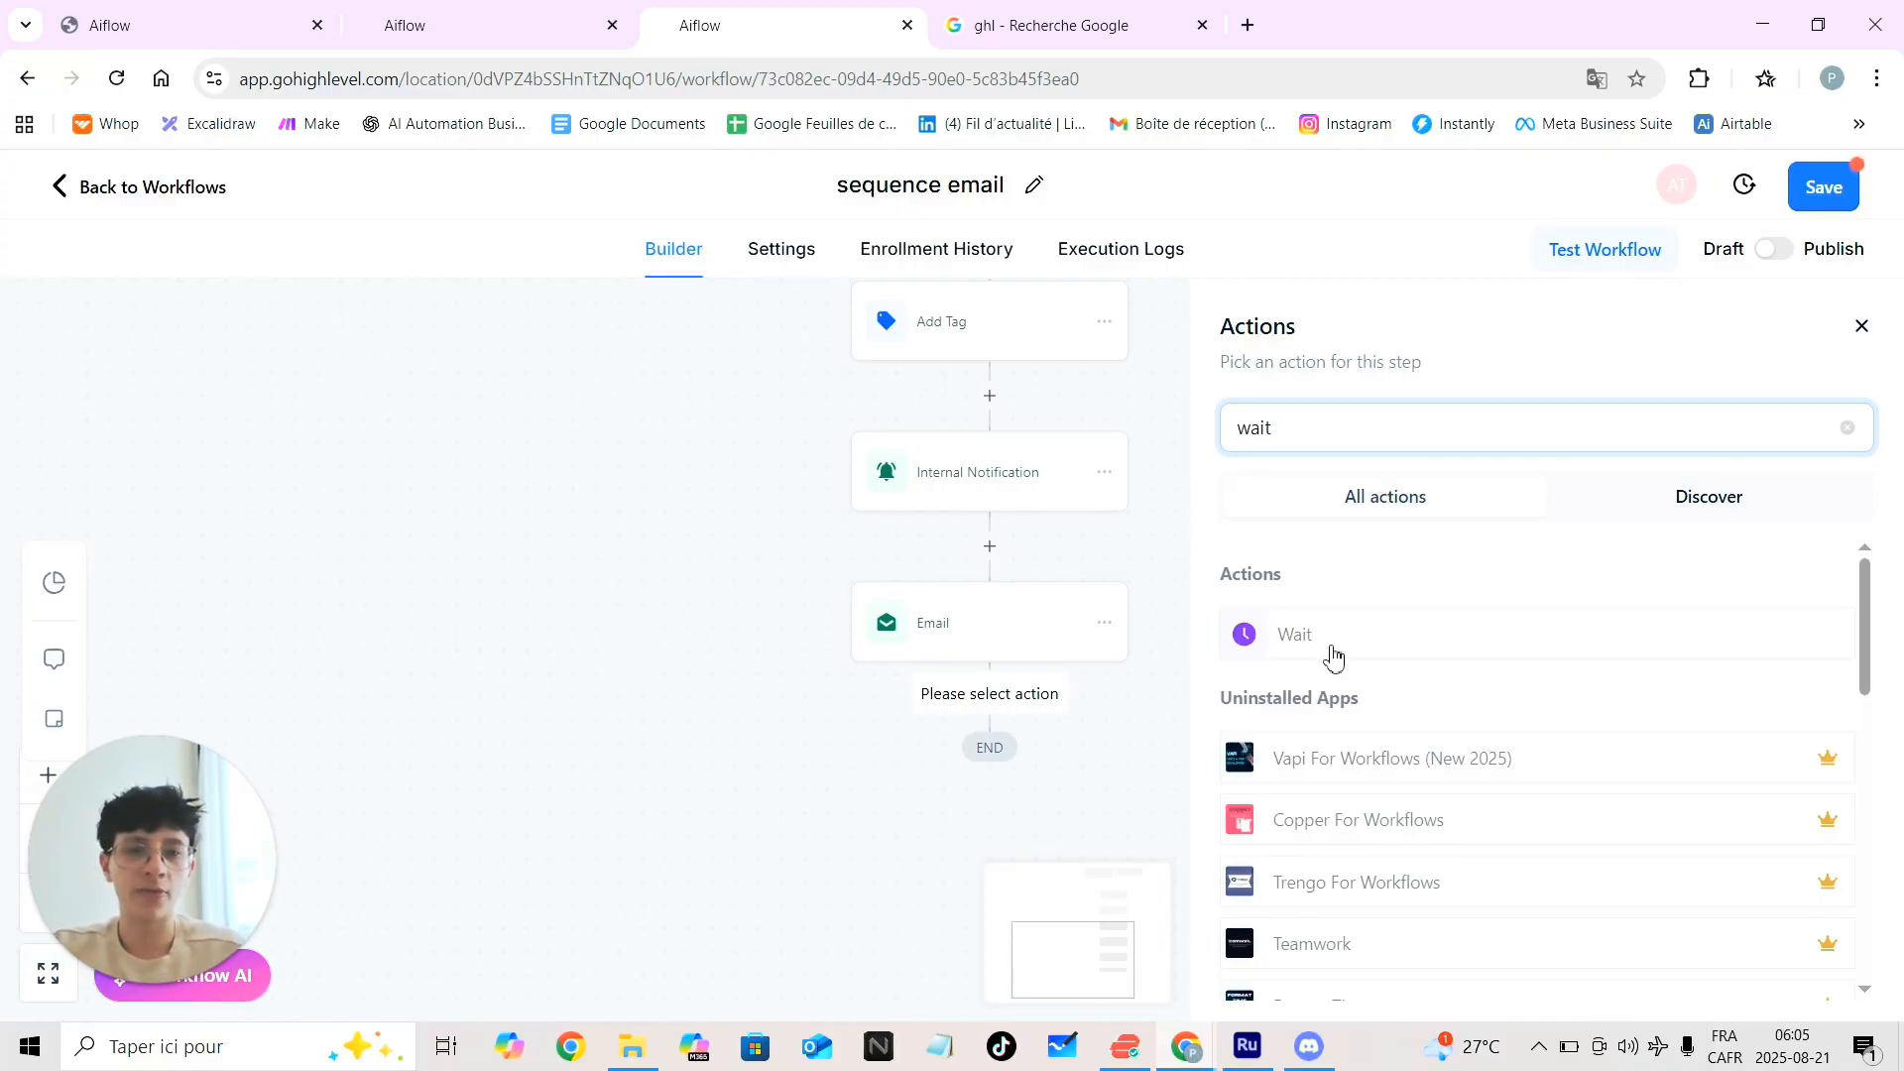
pyautogui.click(1332, 655)
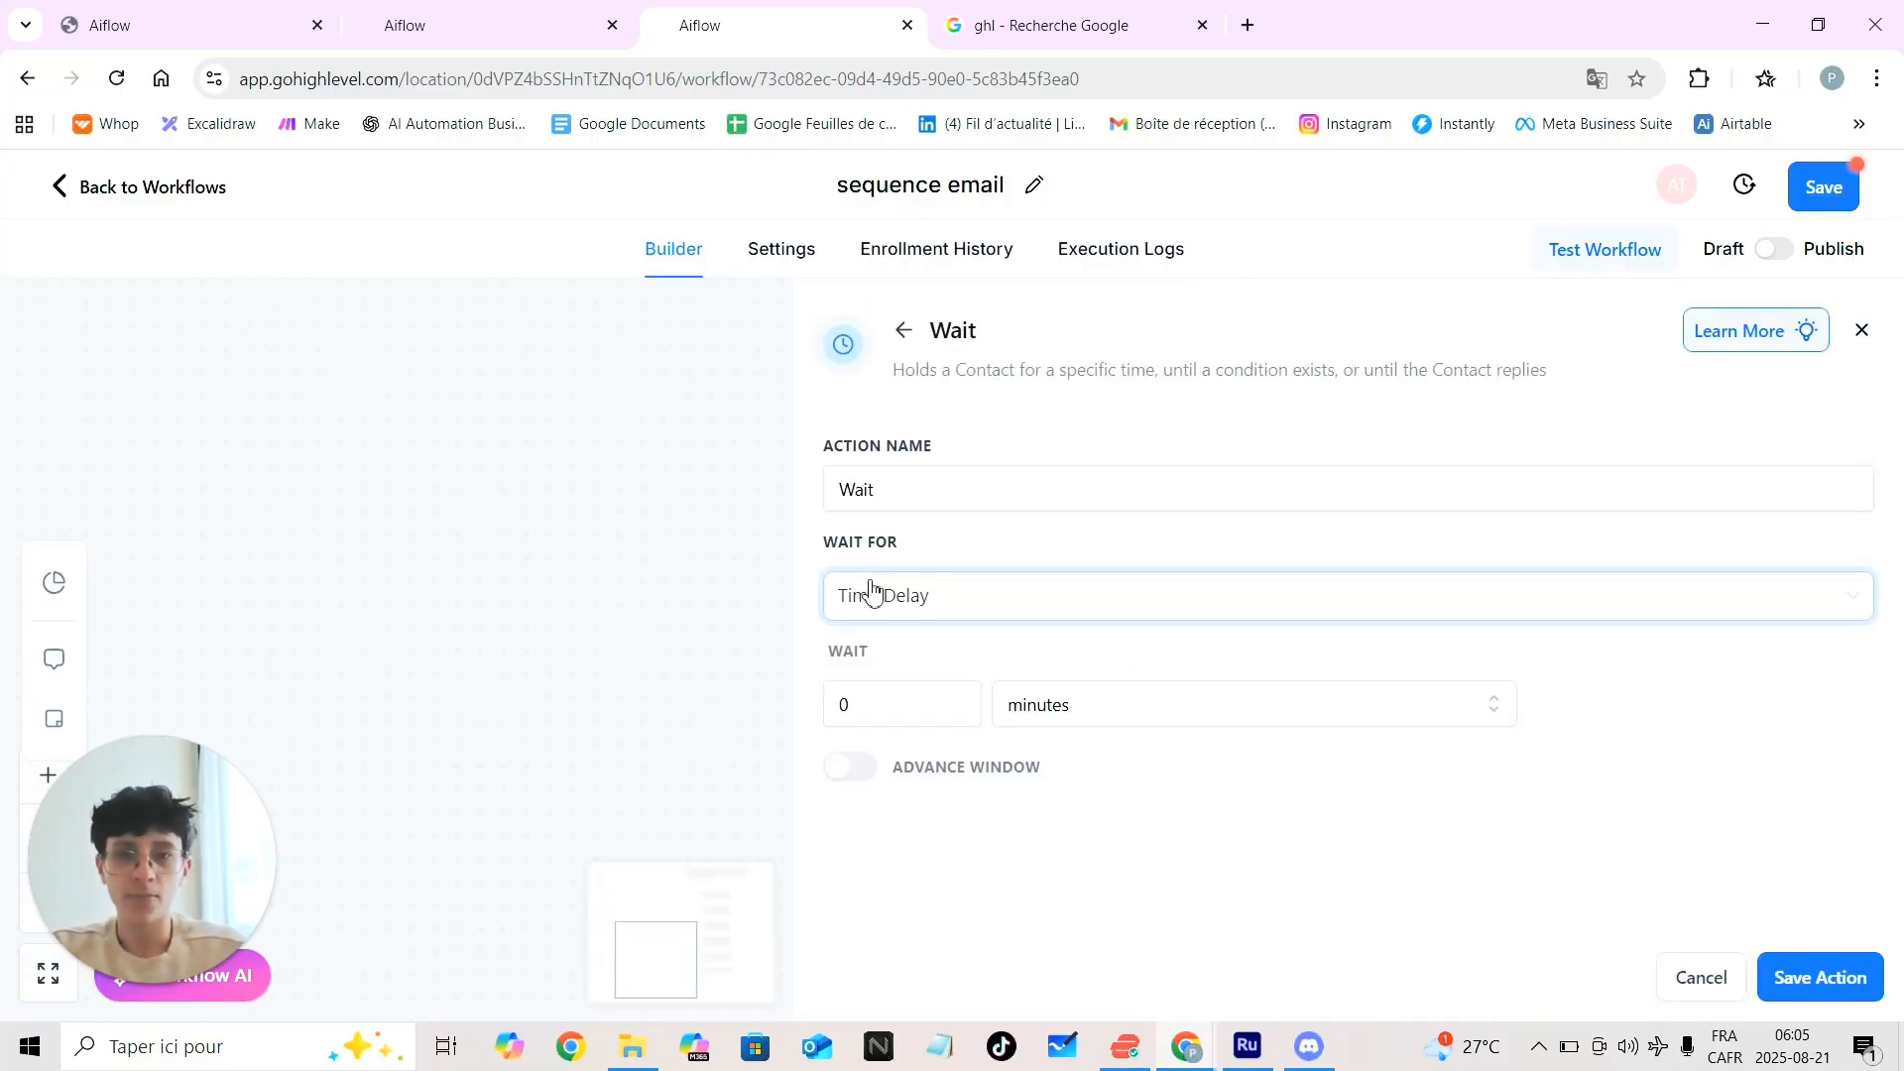
pyautogui.click(932, 607)
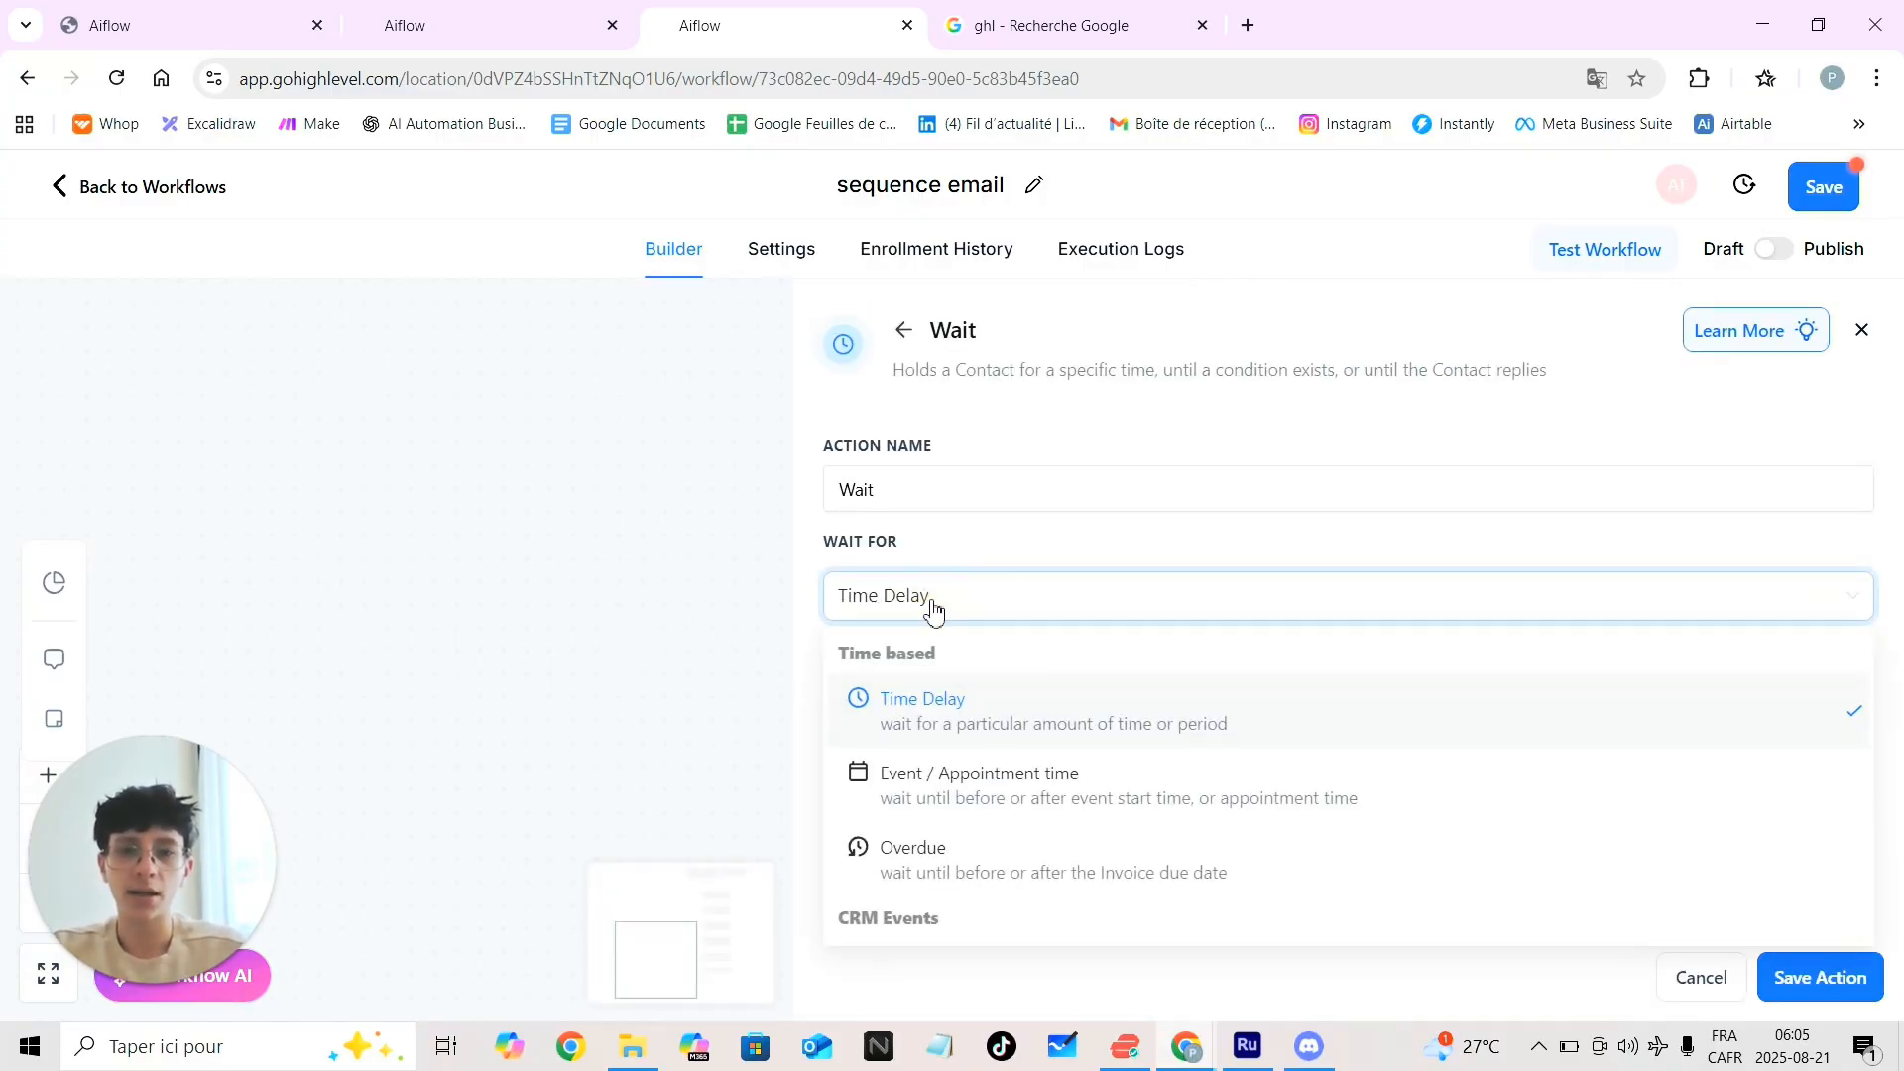
pyautogui.click(967, 801)
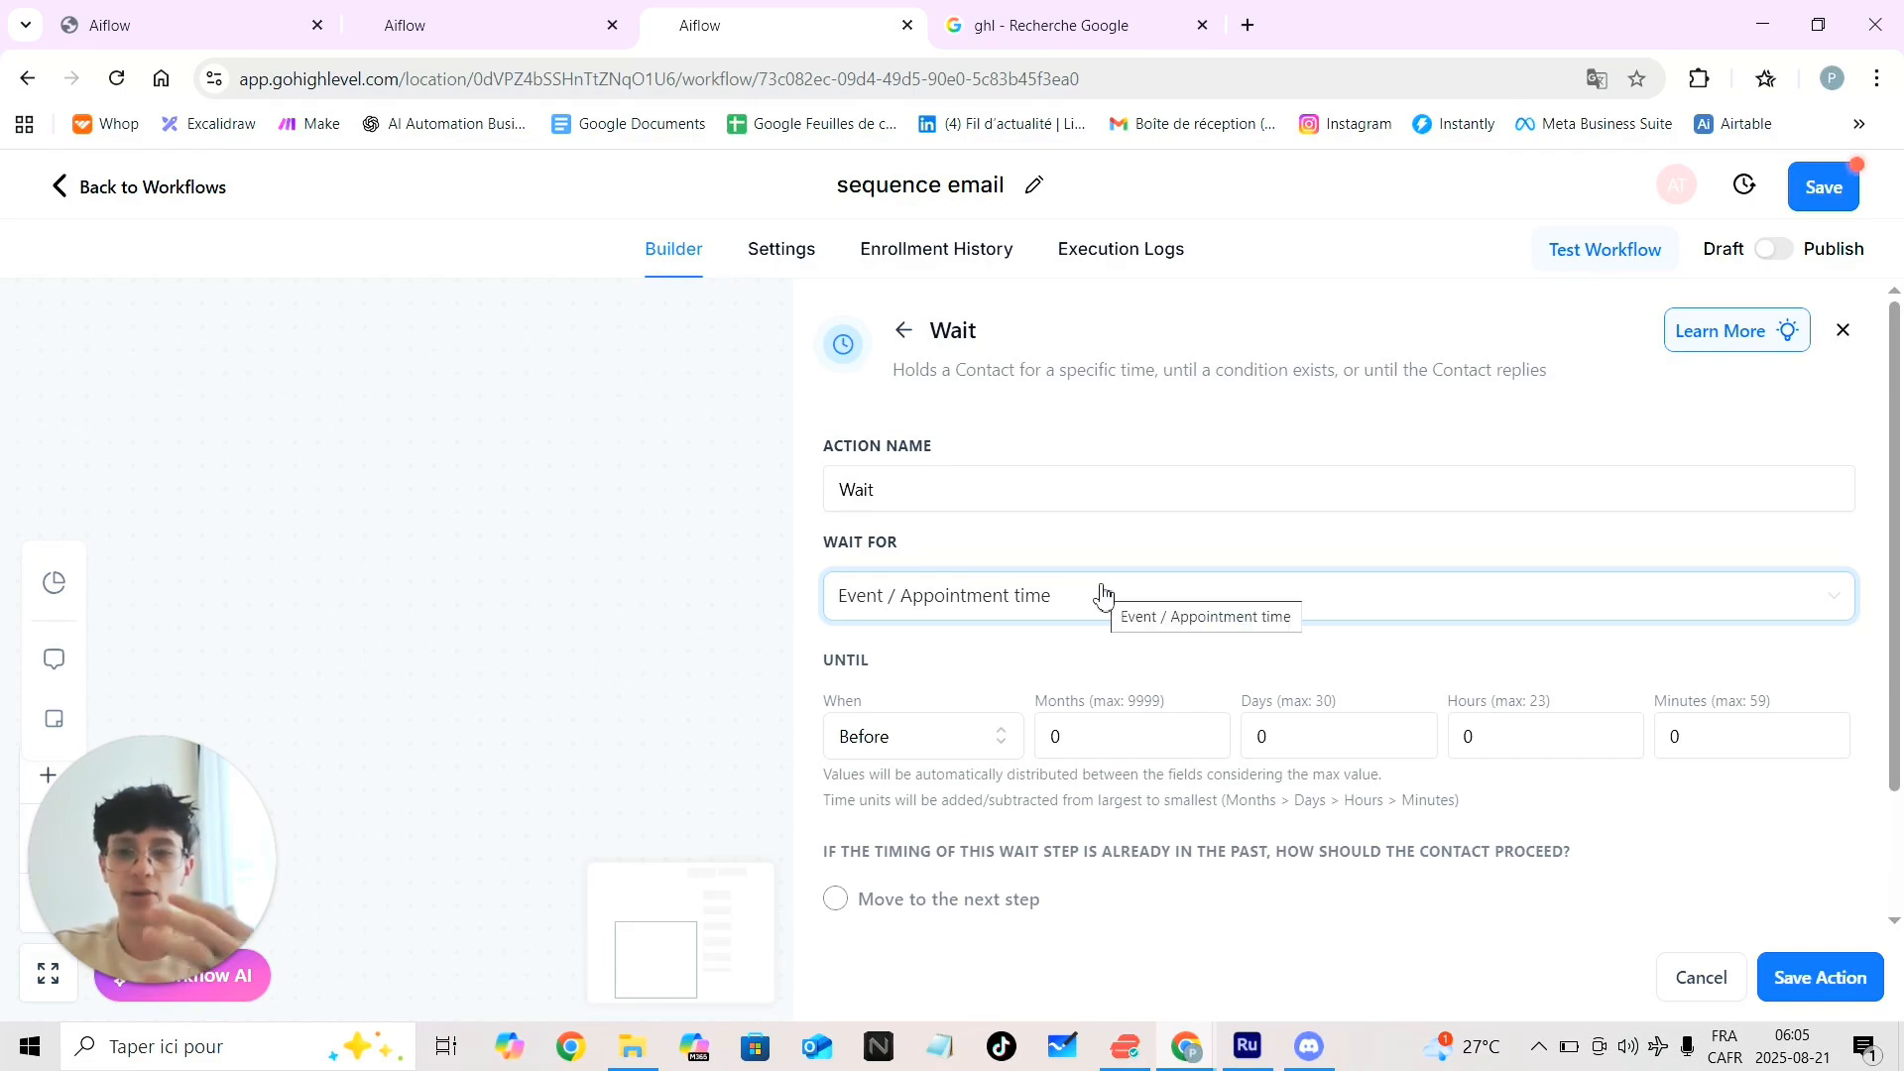
pyautogui.click(1336, 746)
pyautogui.press('BackSpace')
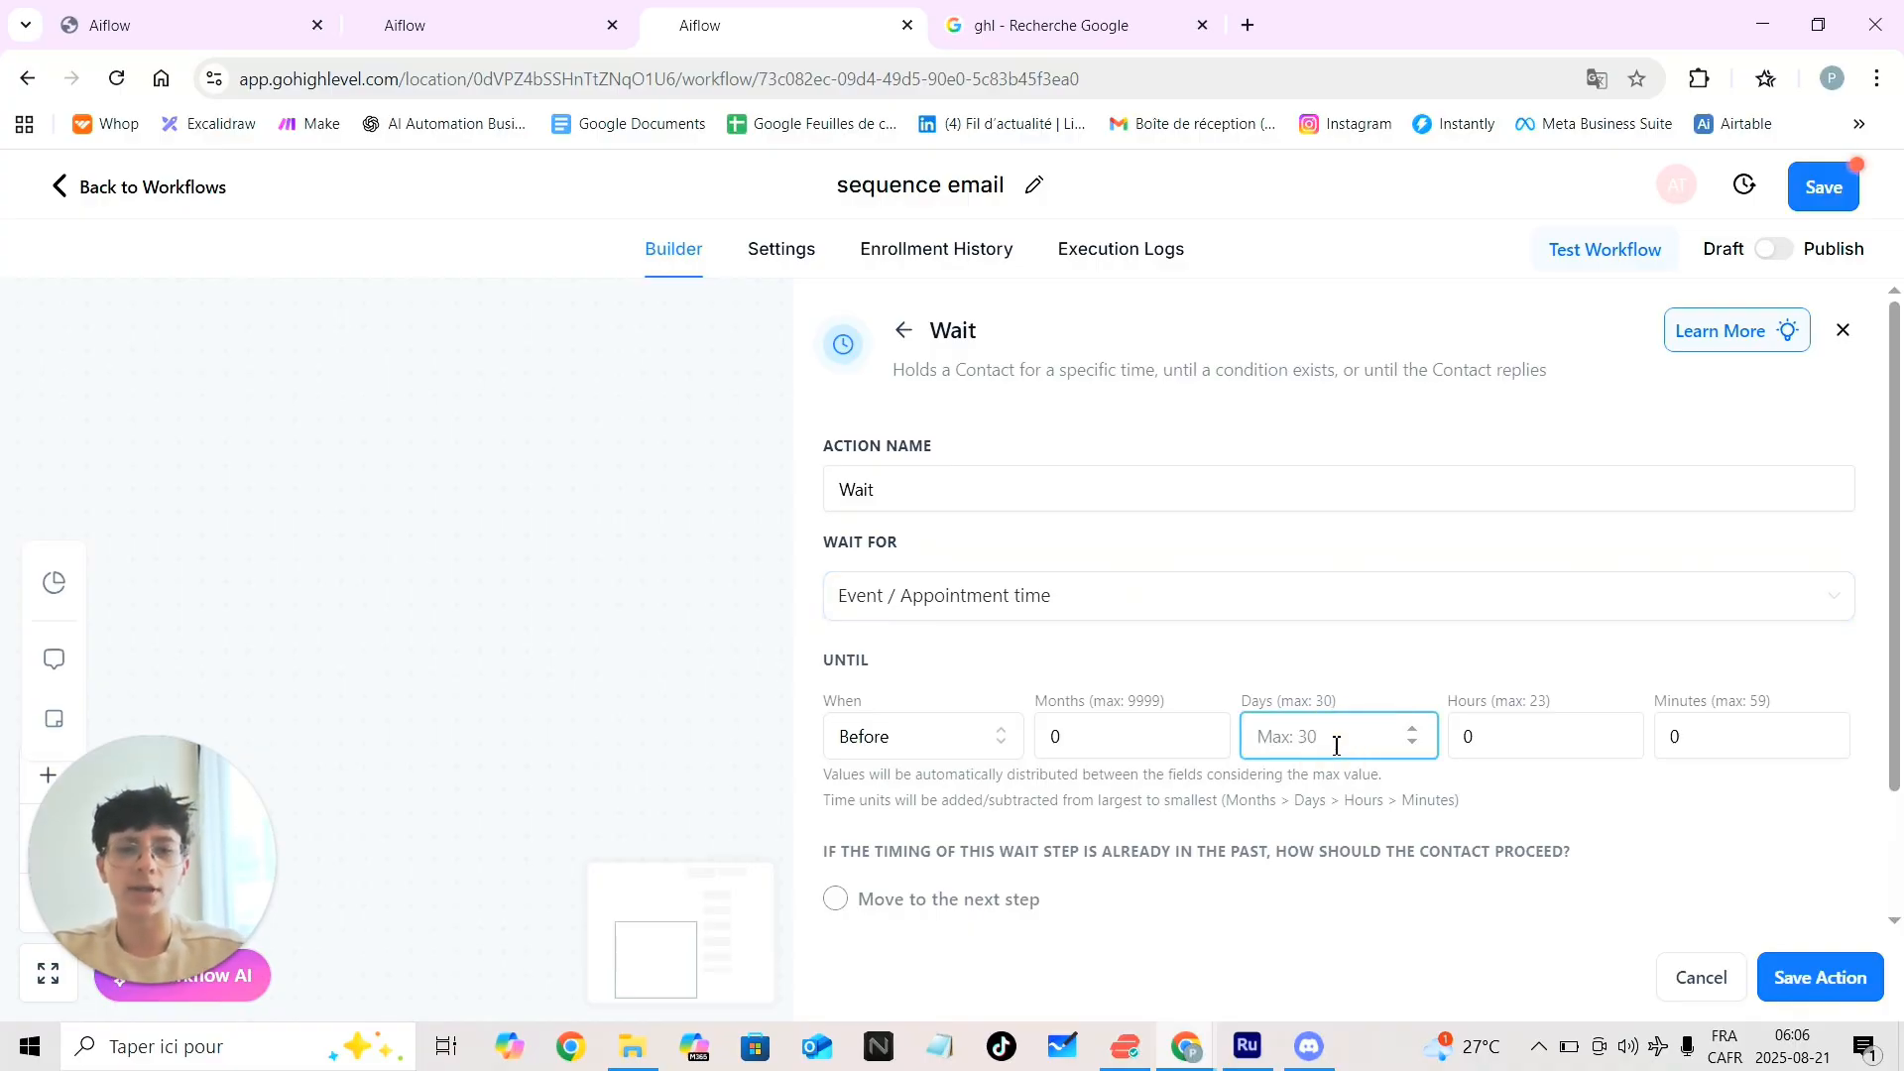
pyautogui.write('4')
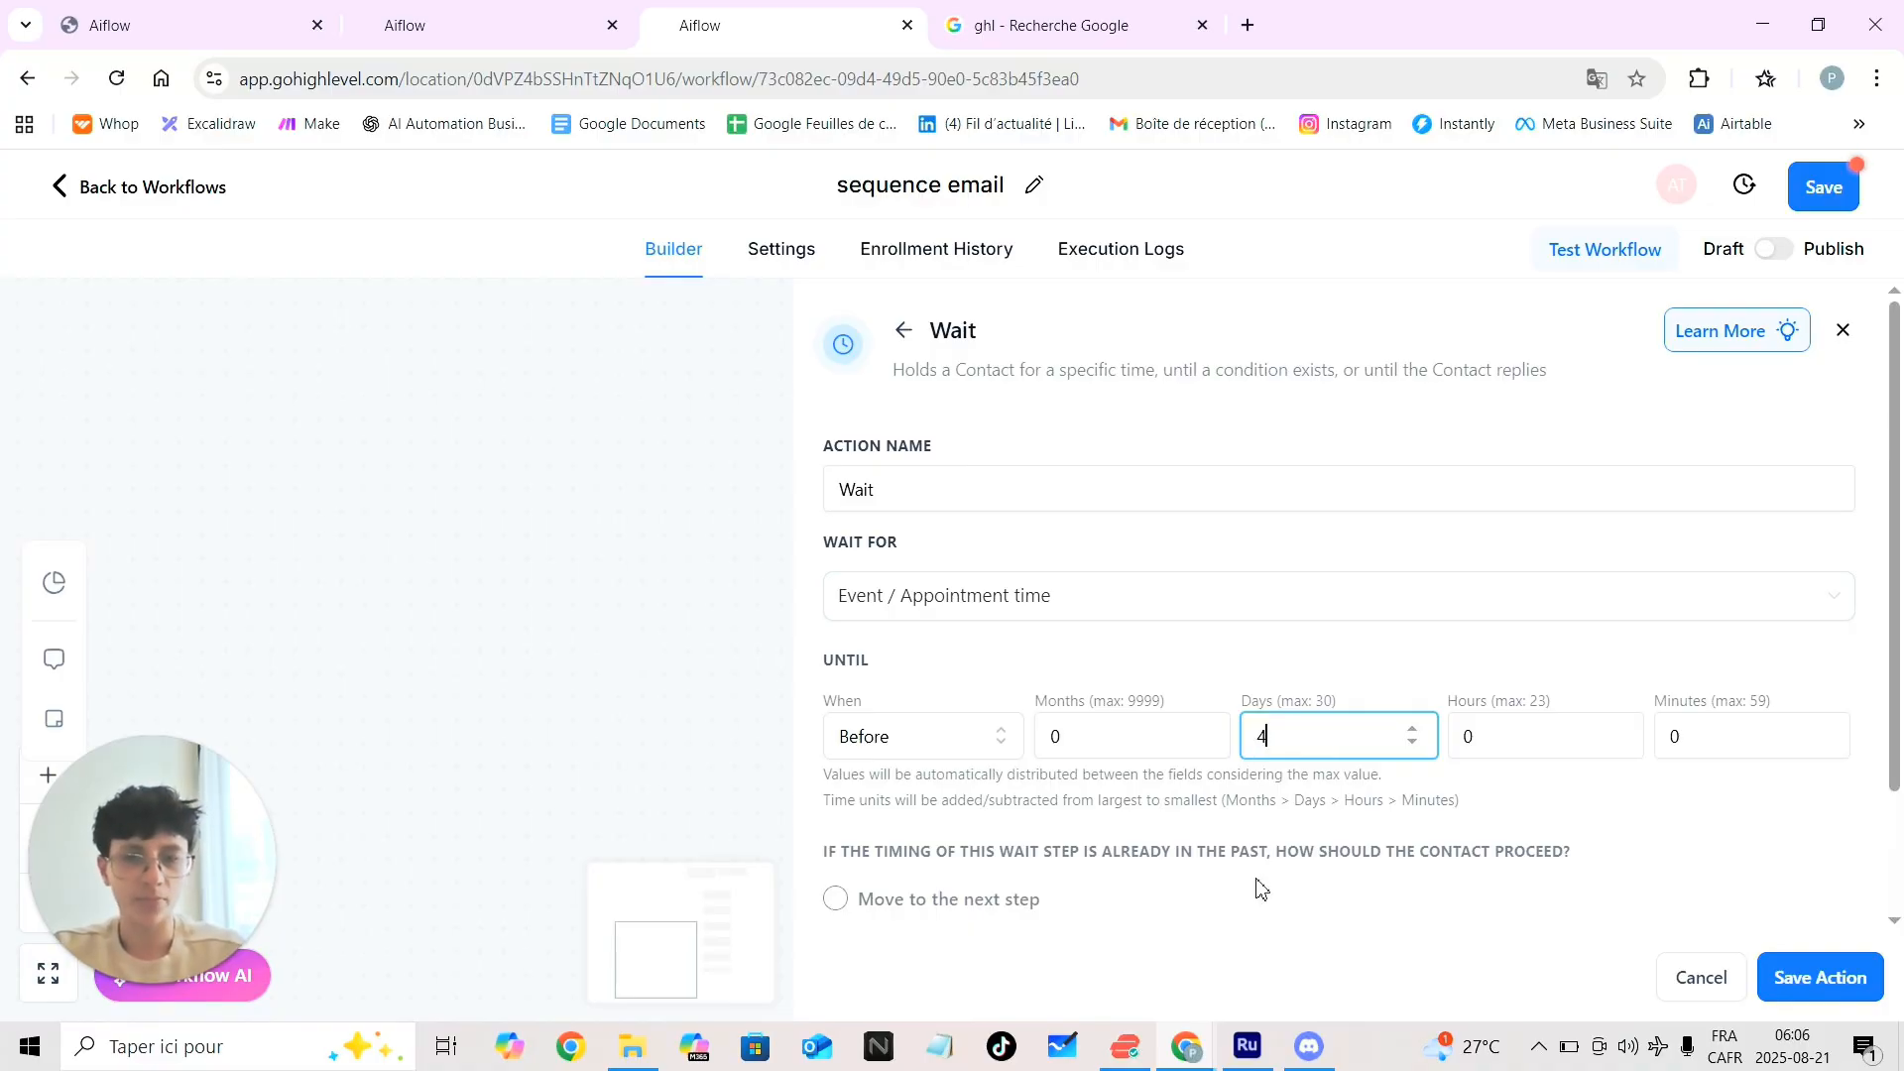
pyautogui.scroll(-3, 1258, 889)
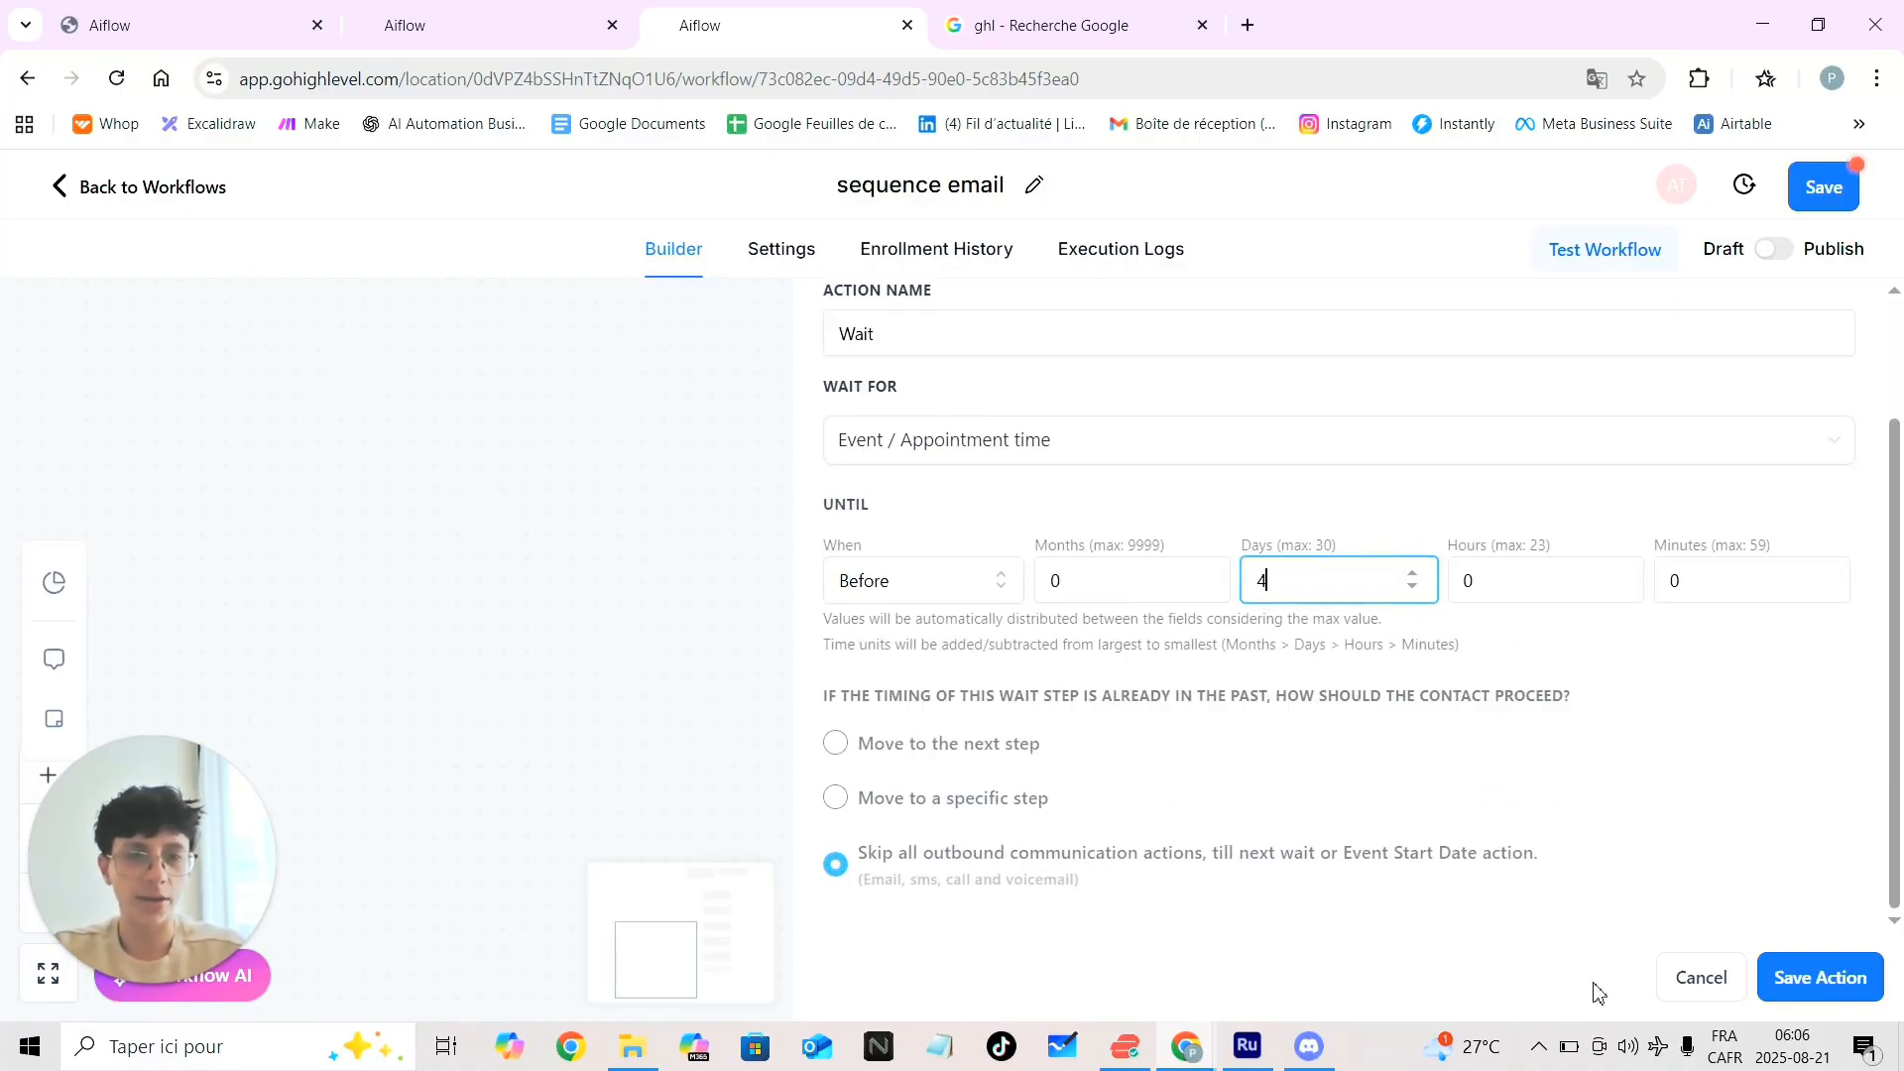
pyautogui.click(1791, 978)
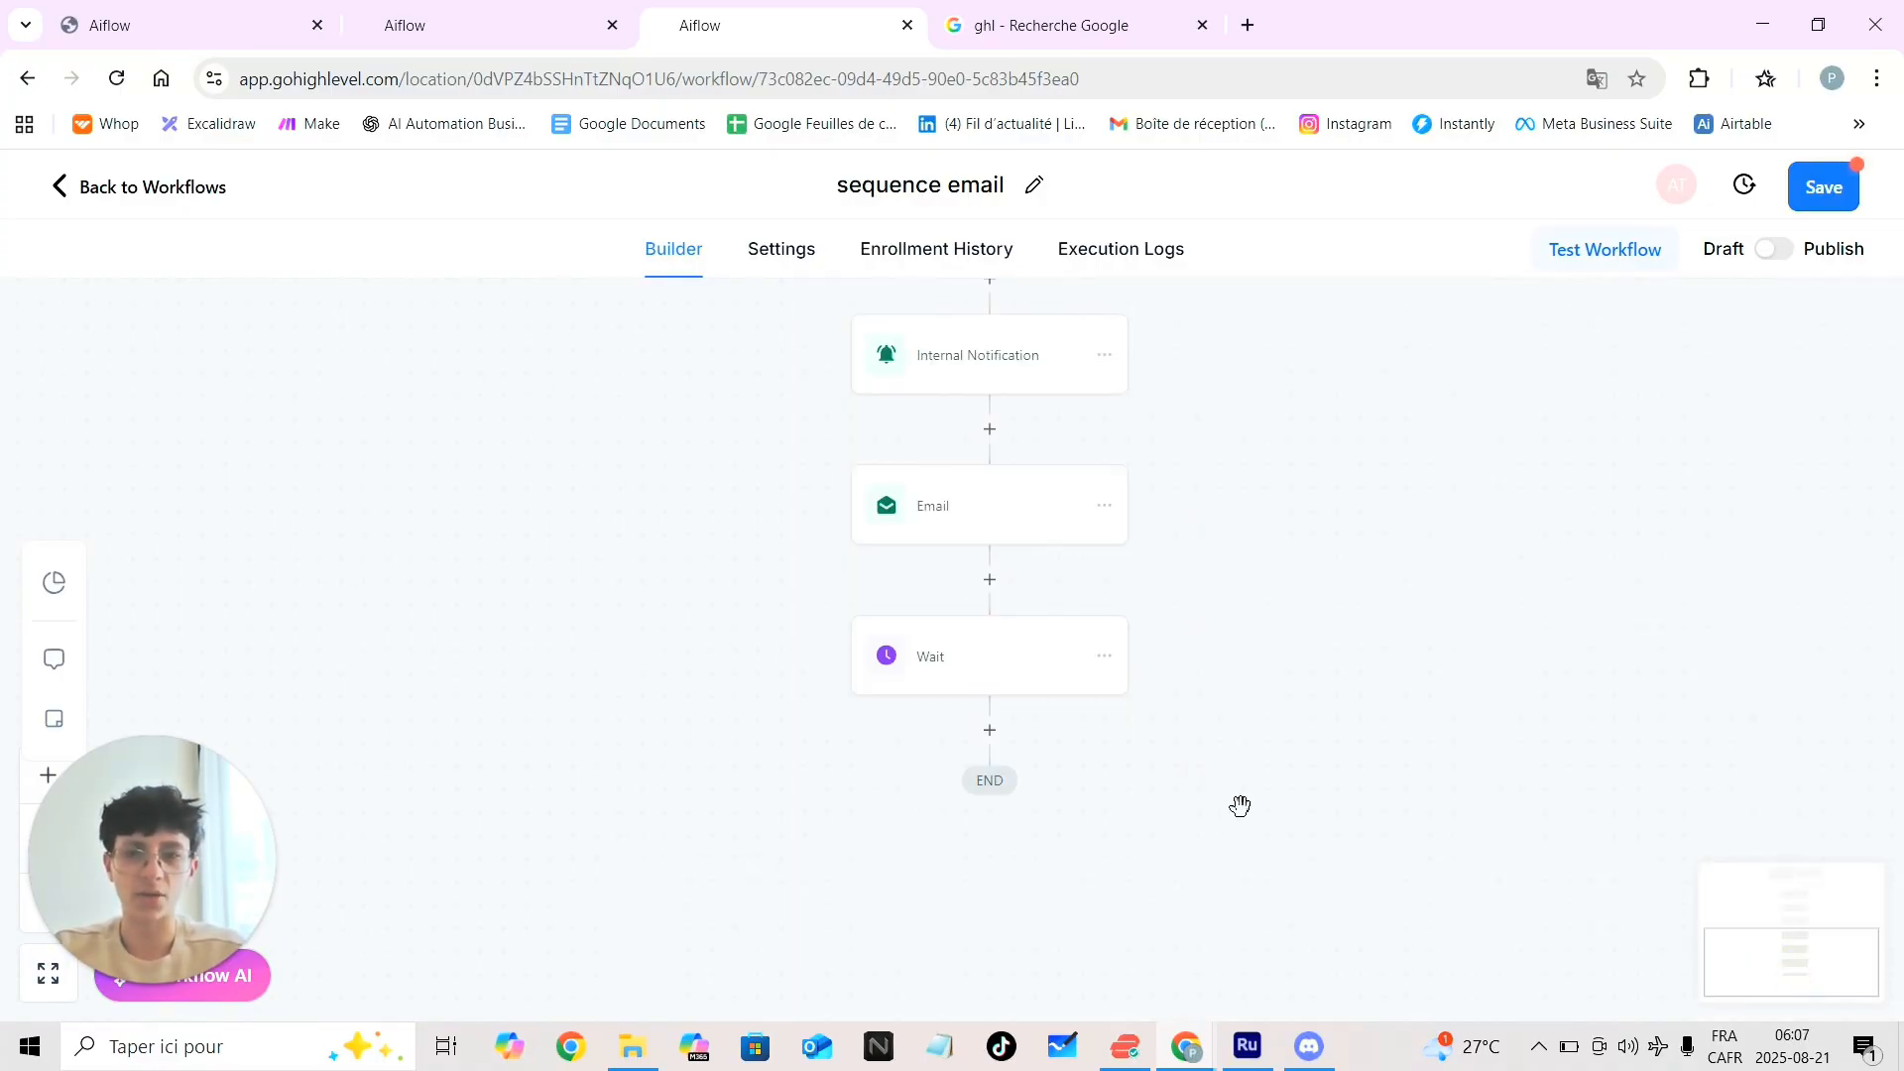
pyautogui.scroll(1, 1241, 805)
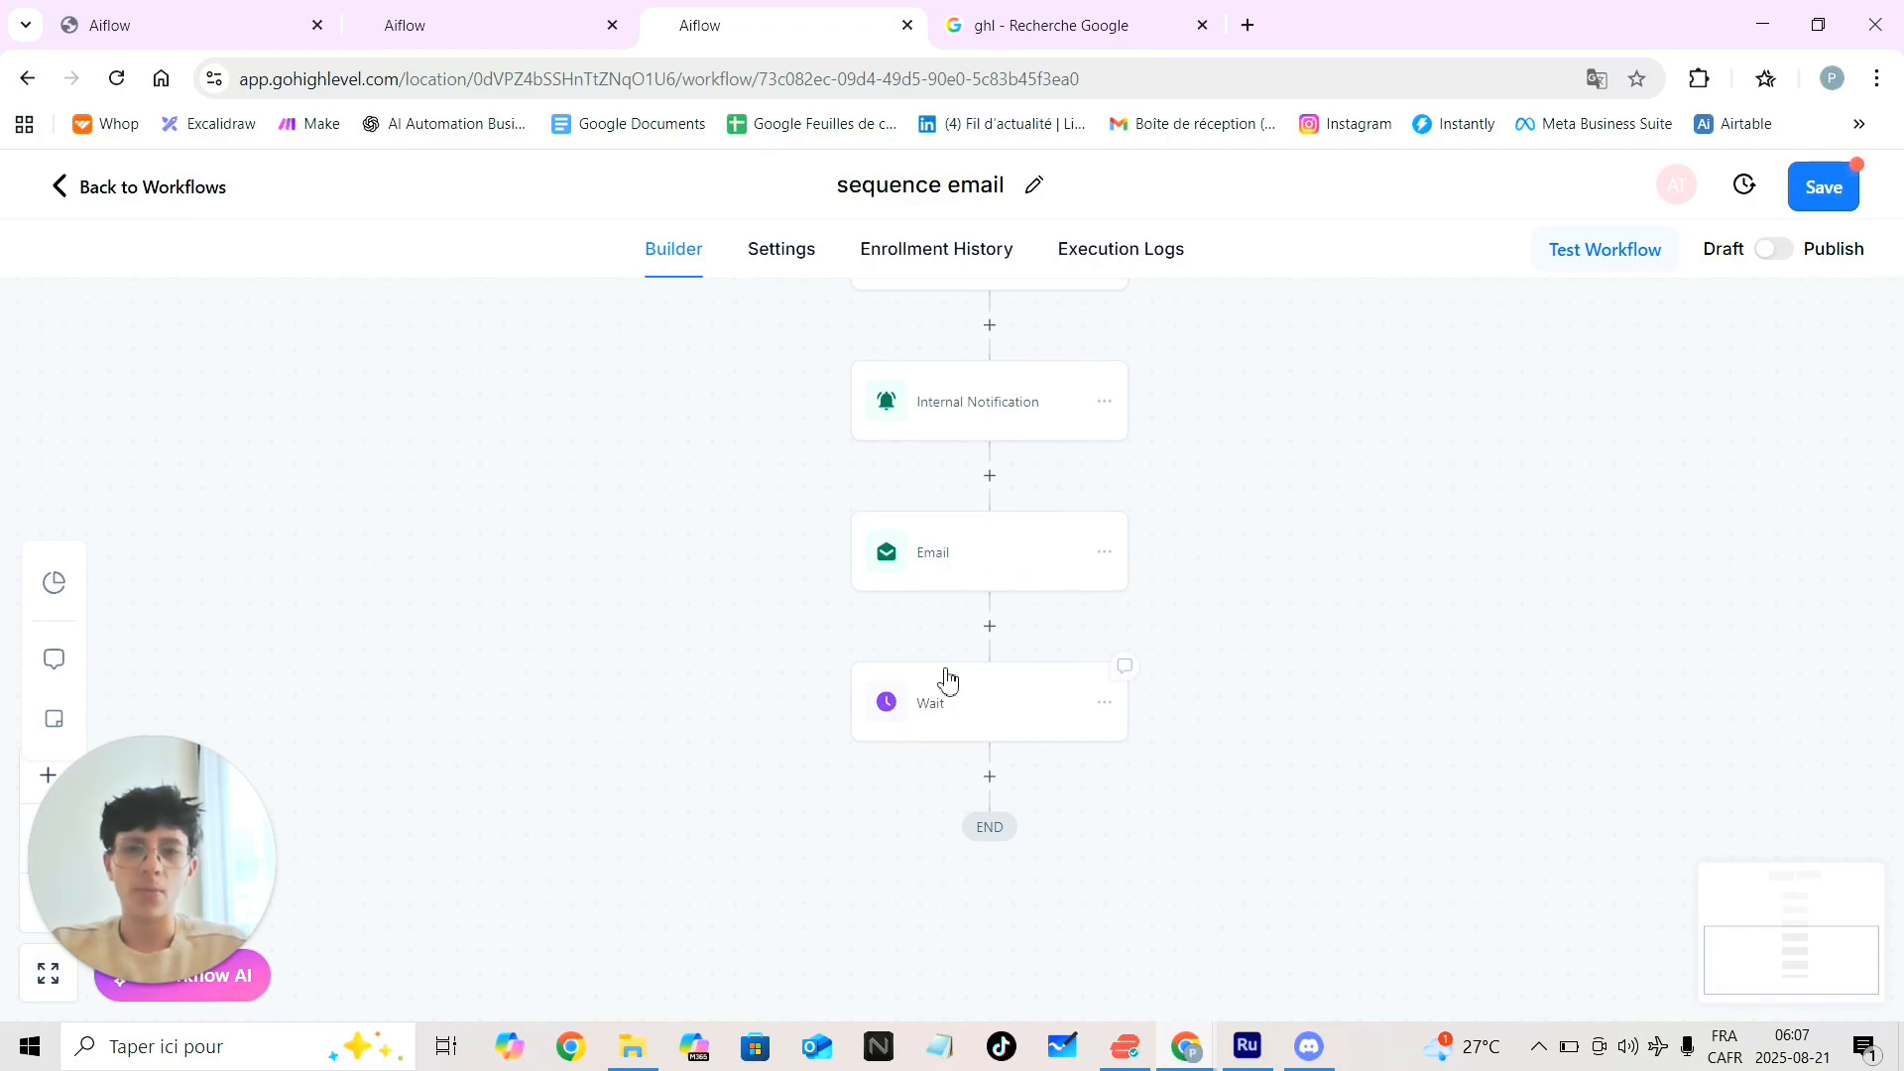
# Append 'confirm' to the Email step's action name, making it 'Email confirm', and save
pyautogui.click(950, 563)
pyautogui.click(1400, 536)
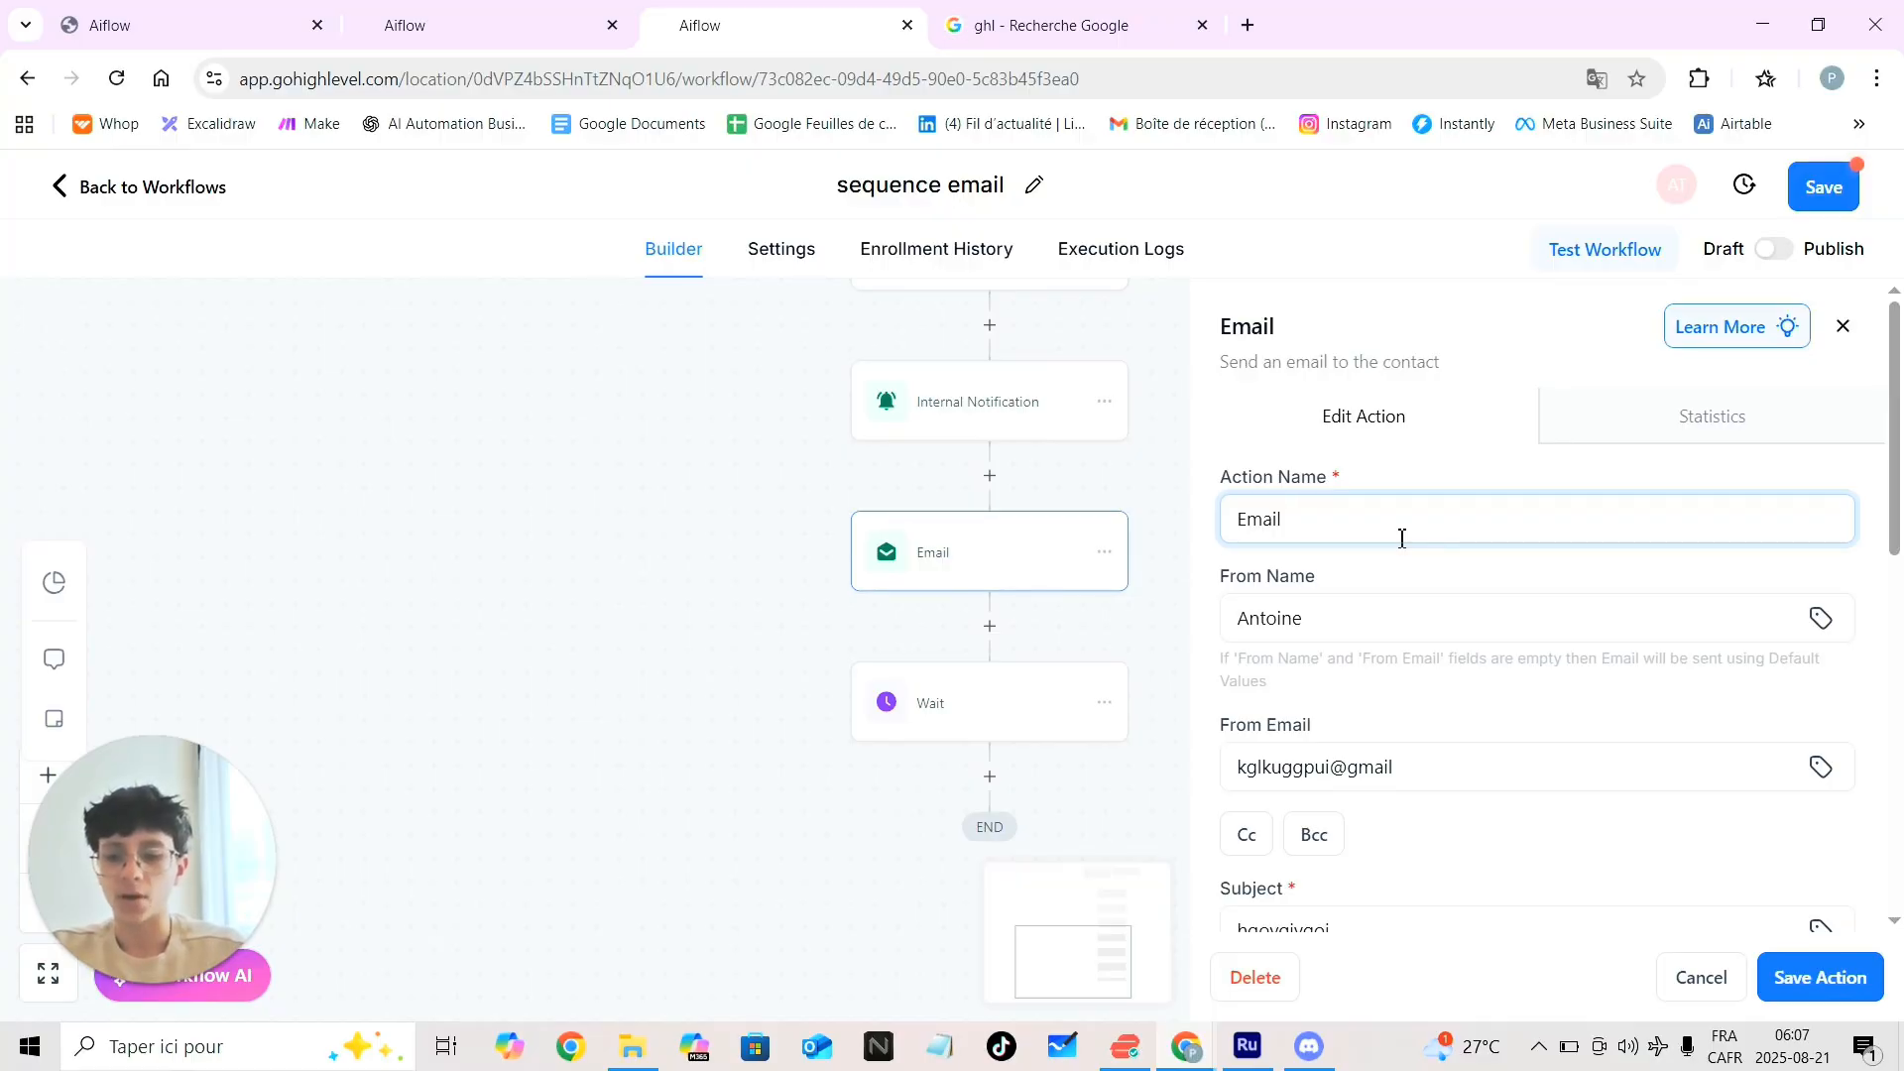
pyautogui.write('confi')
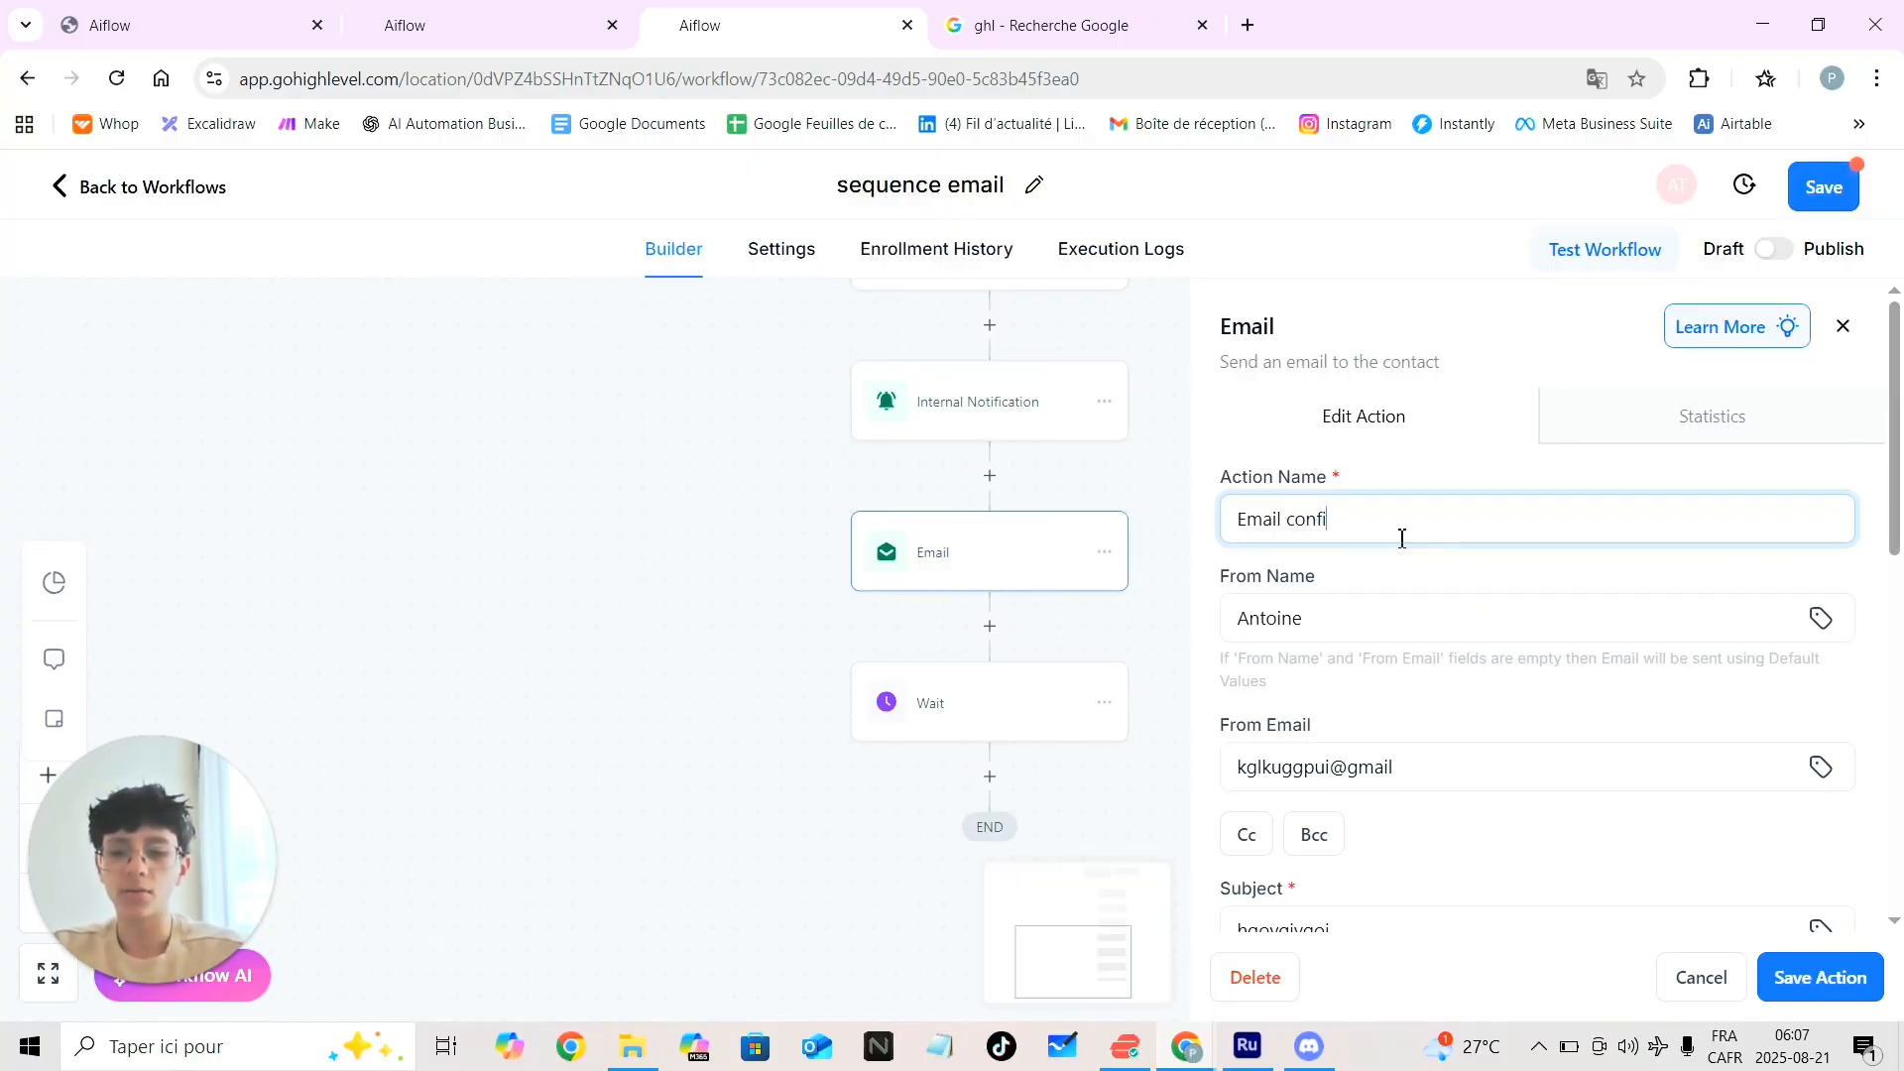
pyautogui.write('rm')
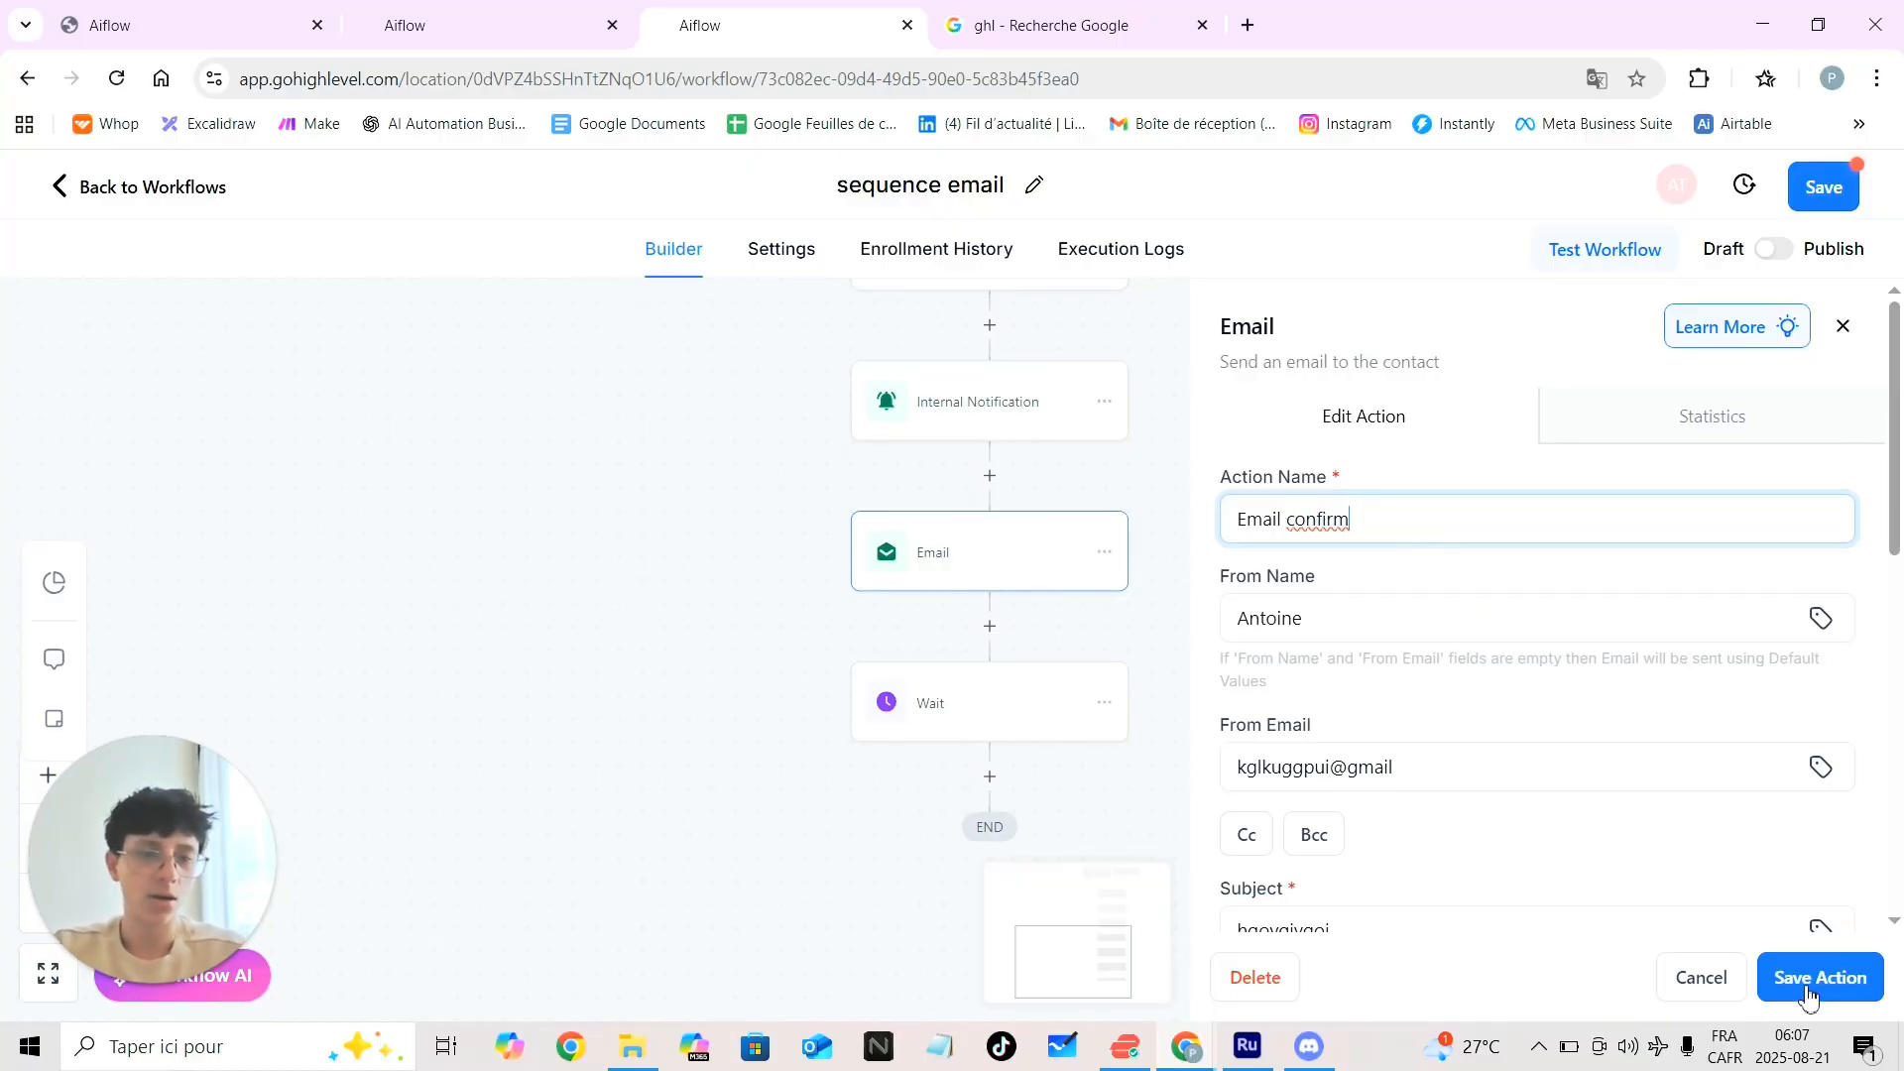
pyautogui.click(1770, 992)
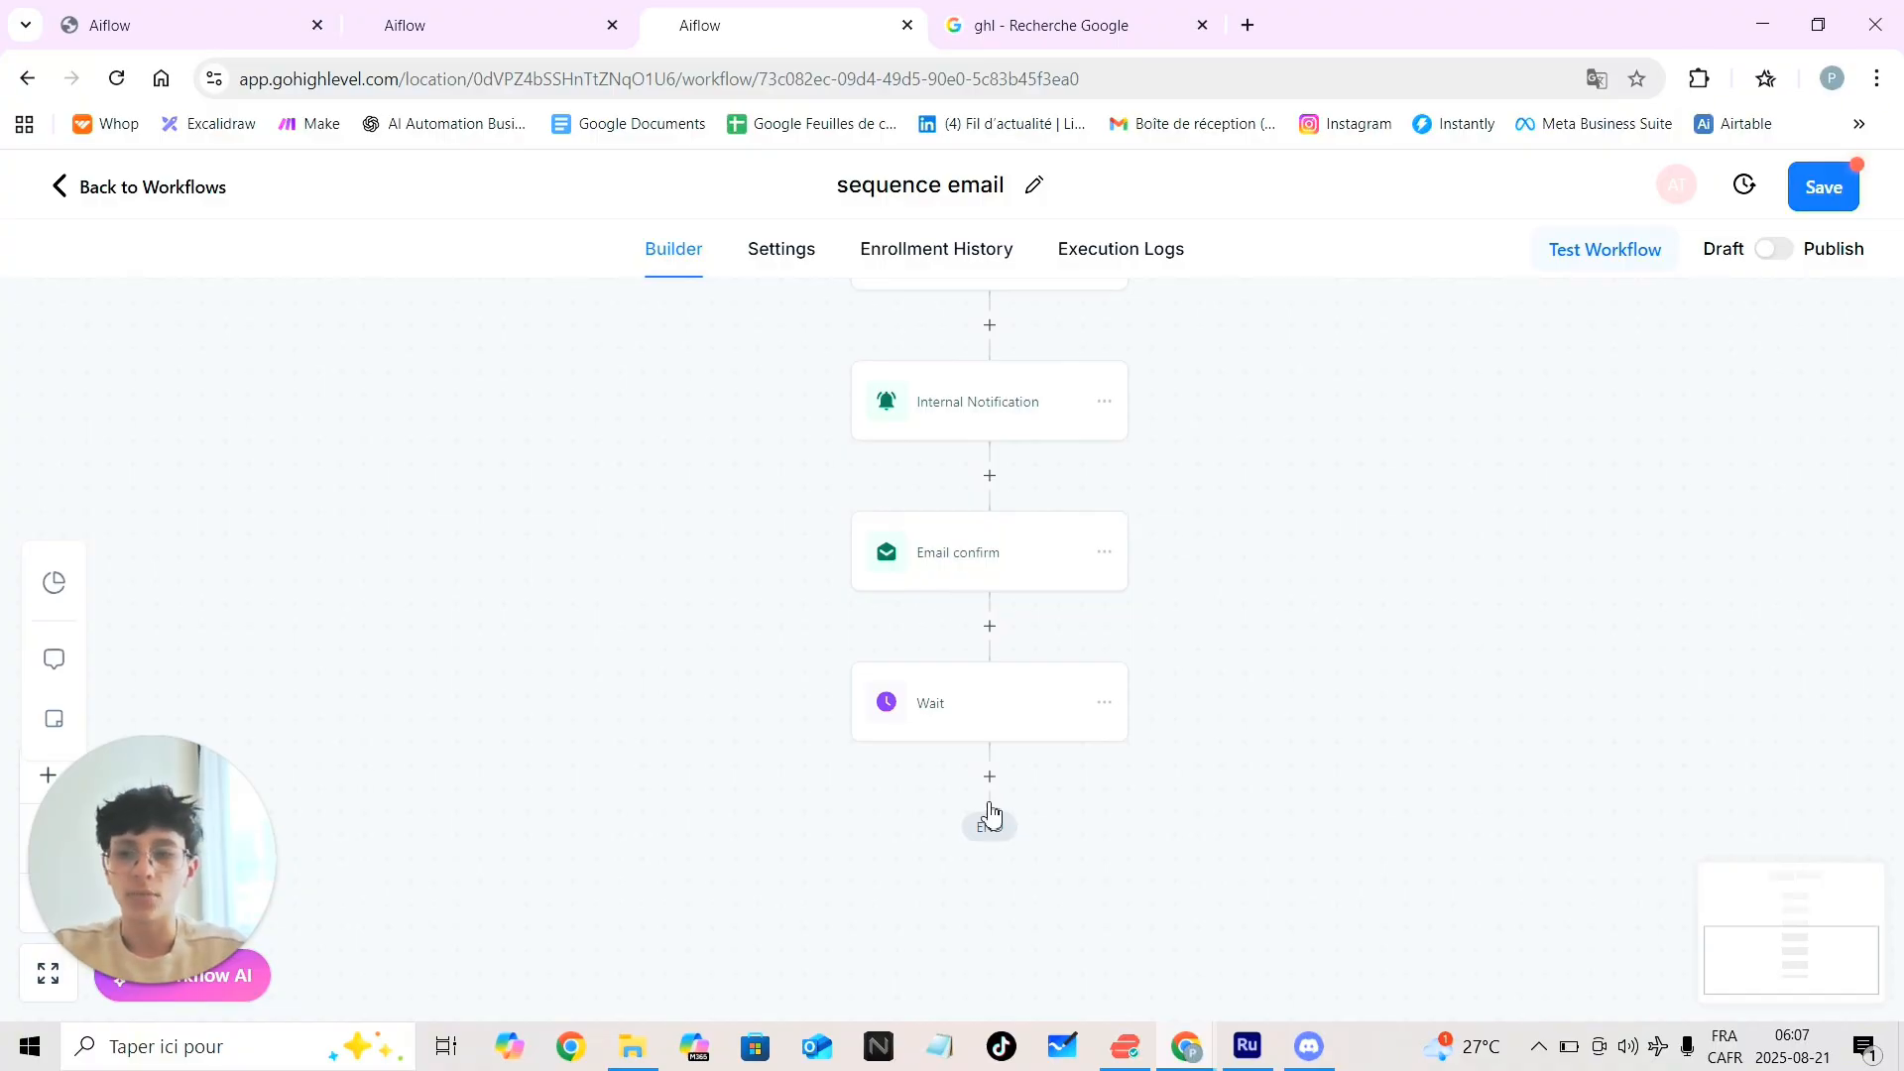
pyautogui.scroll(-1, 990, 815)
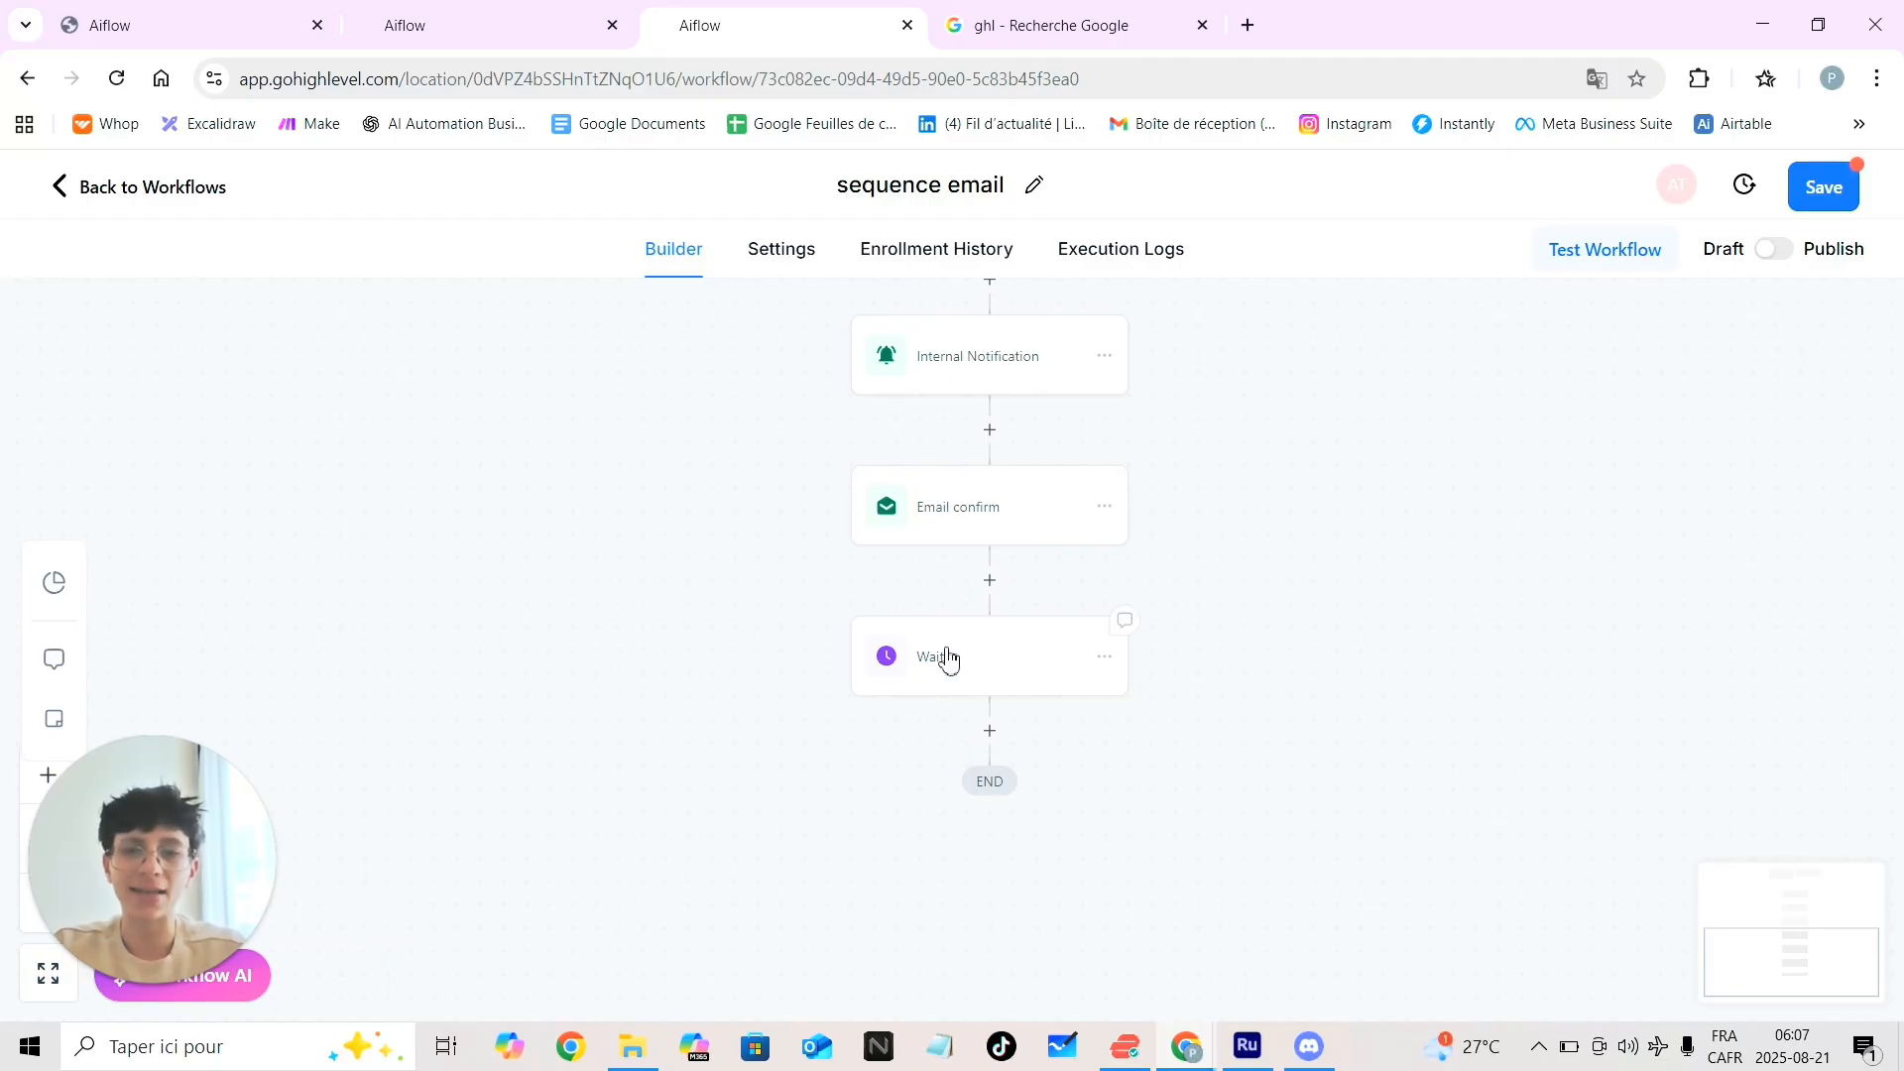
# Add a Send Email step below the Wait step
pyautogui.click(995, 746)
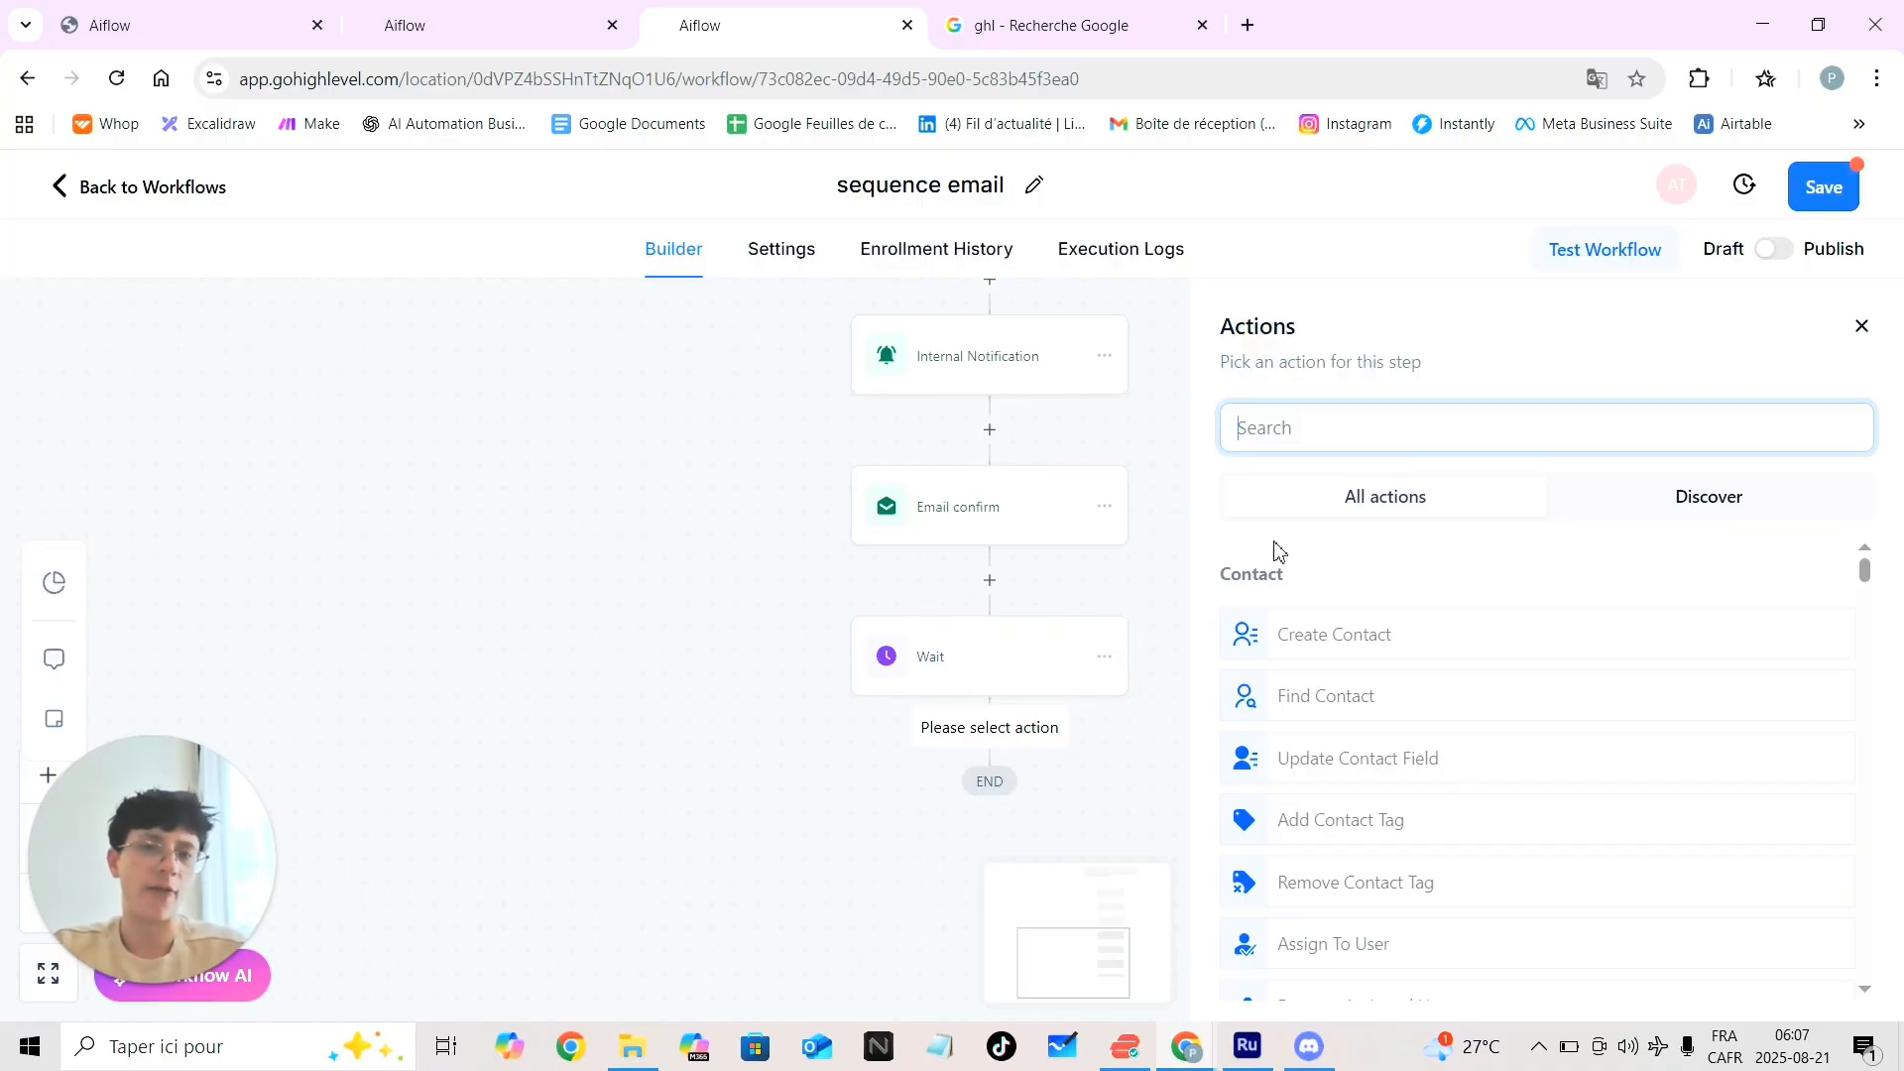
pyautogui.write('ema')
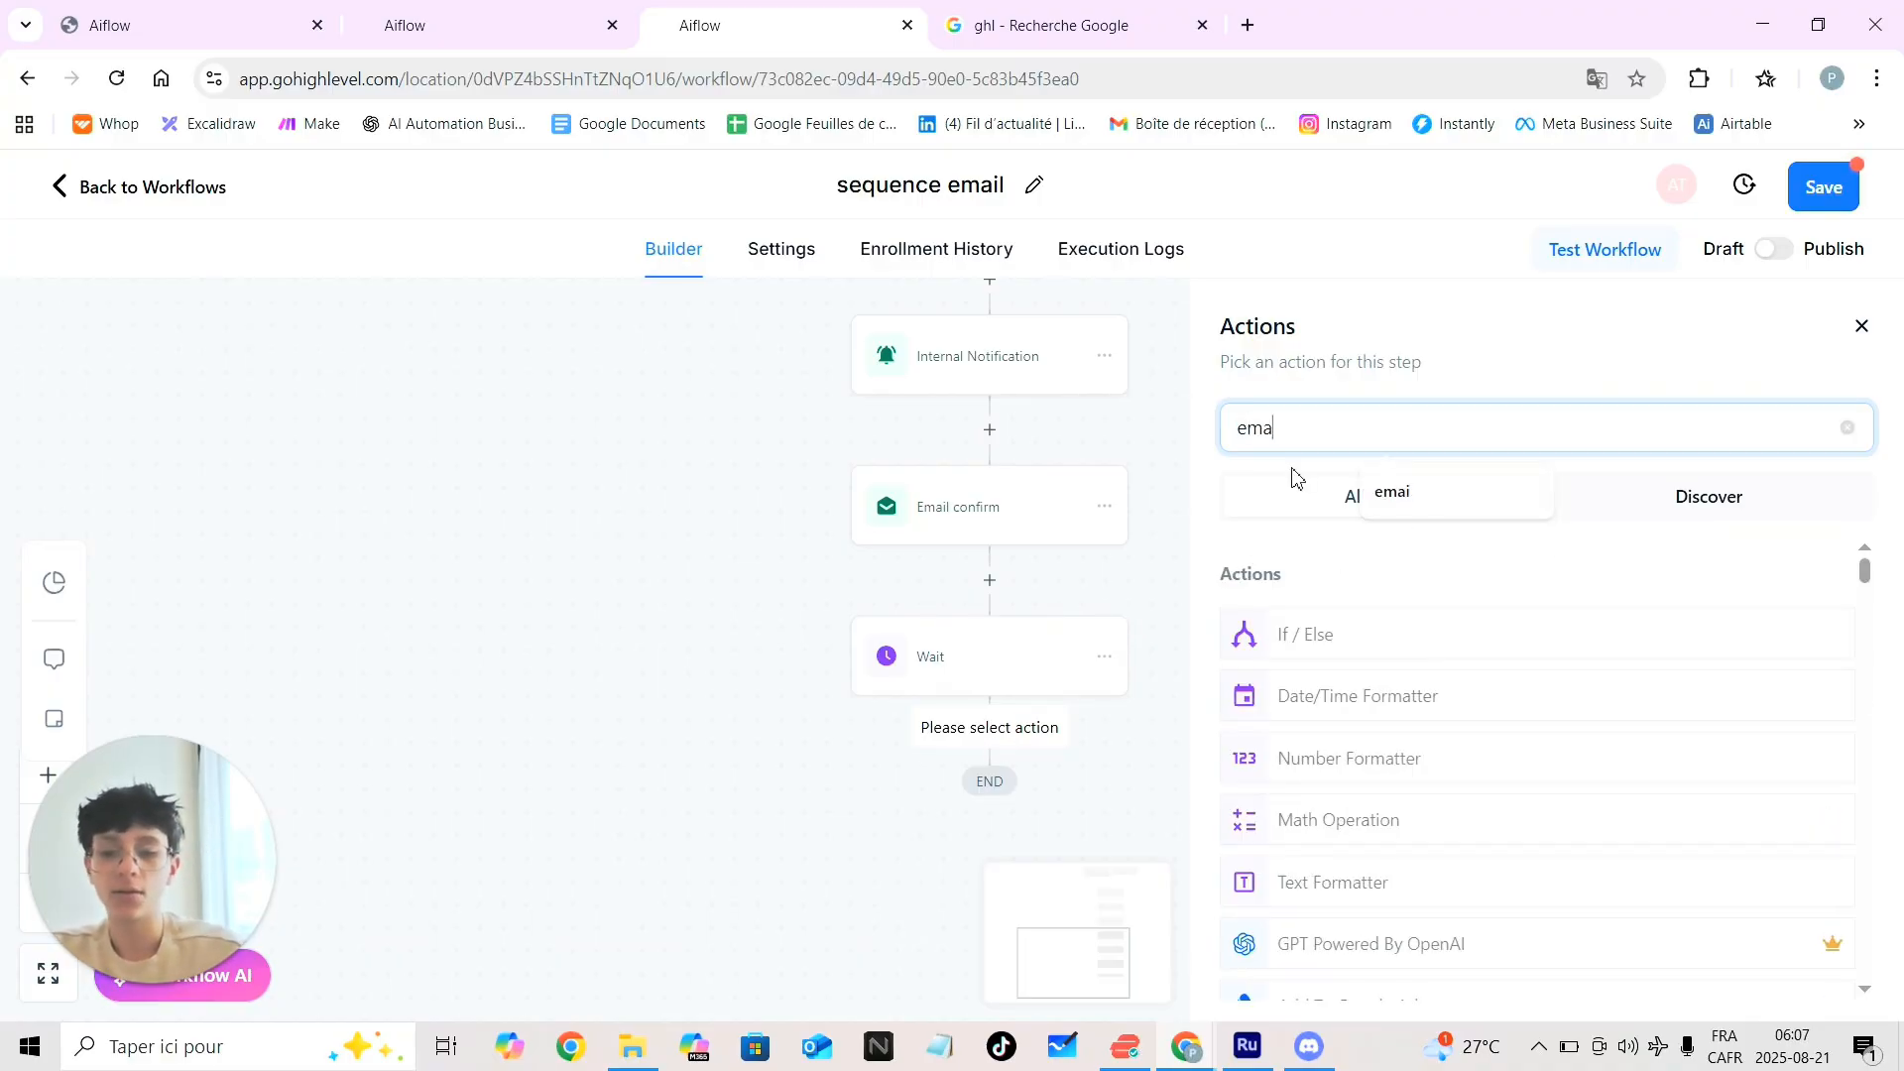
pyautogui.write('i')
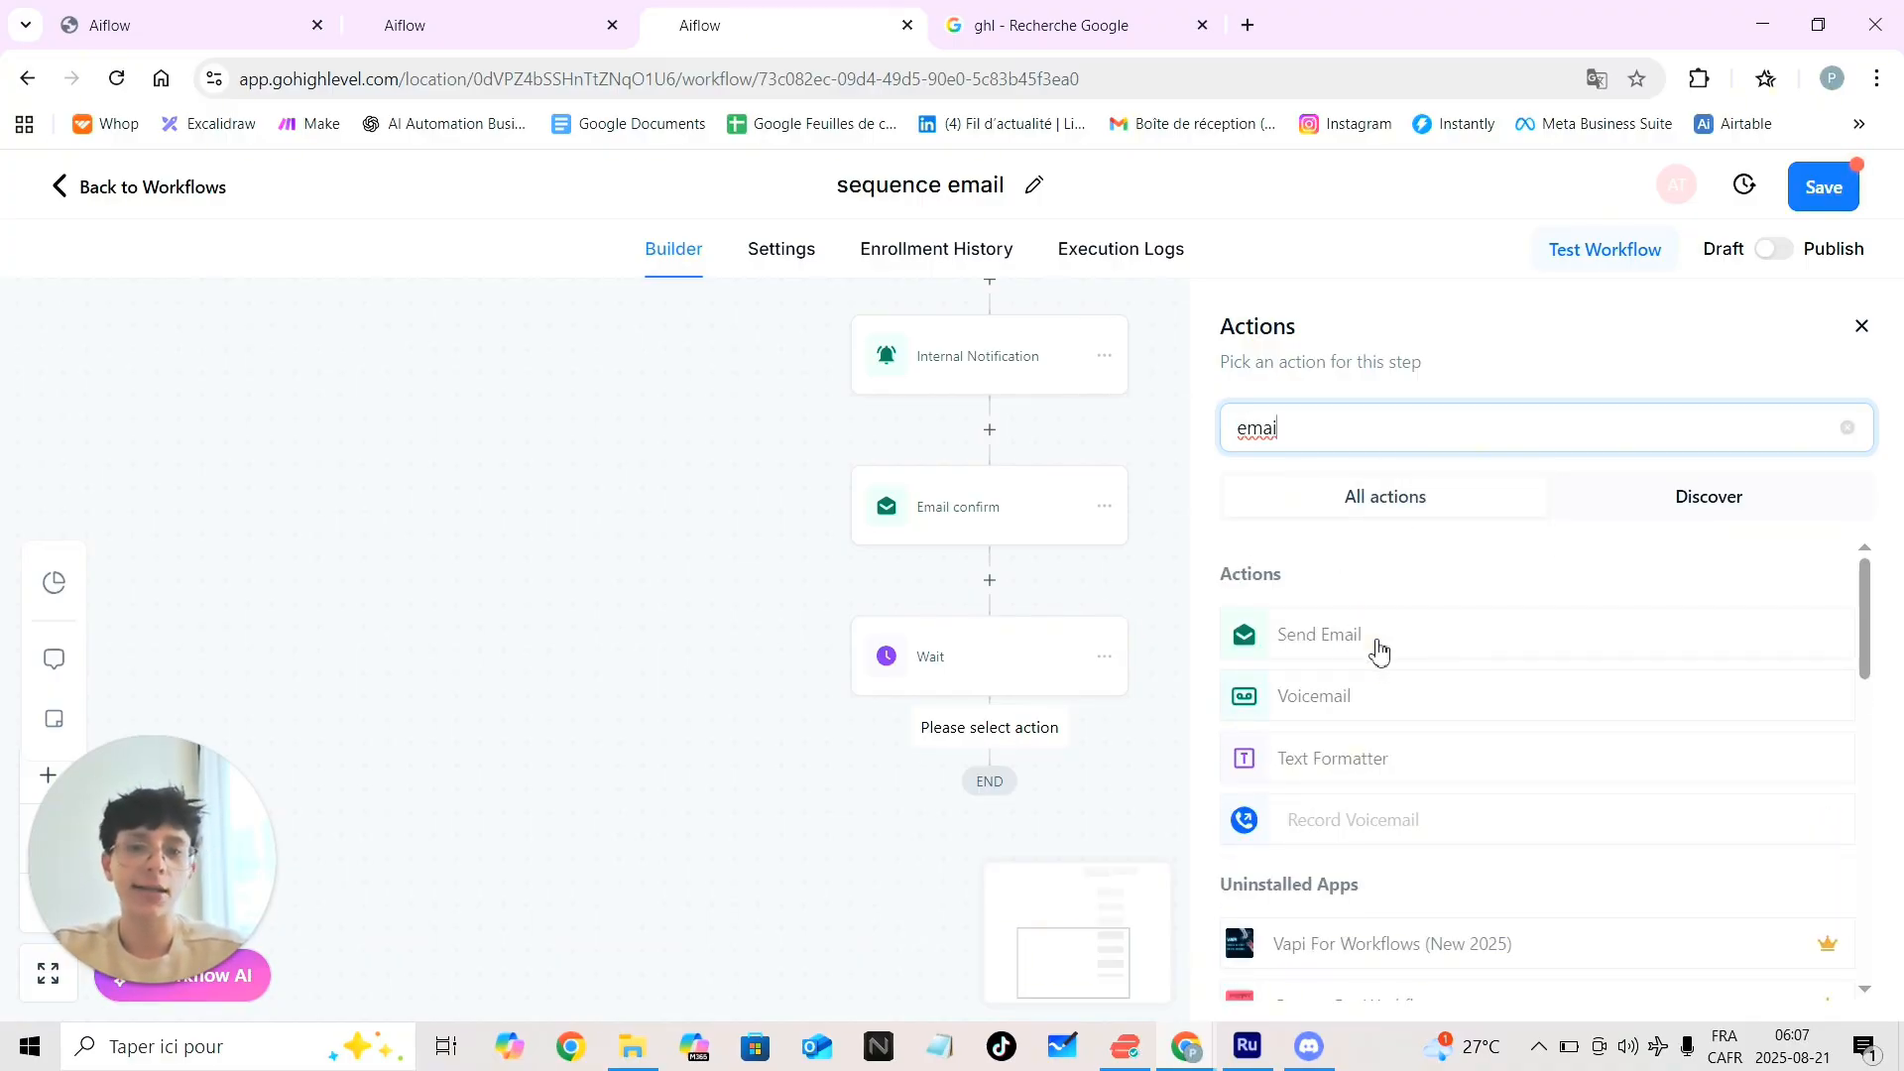
pyautogui.click(1378, 643)
pyautogui.click(1483, 522)
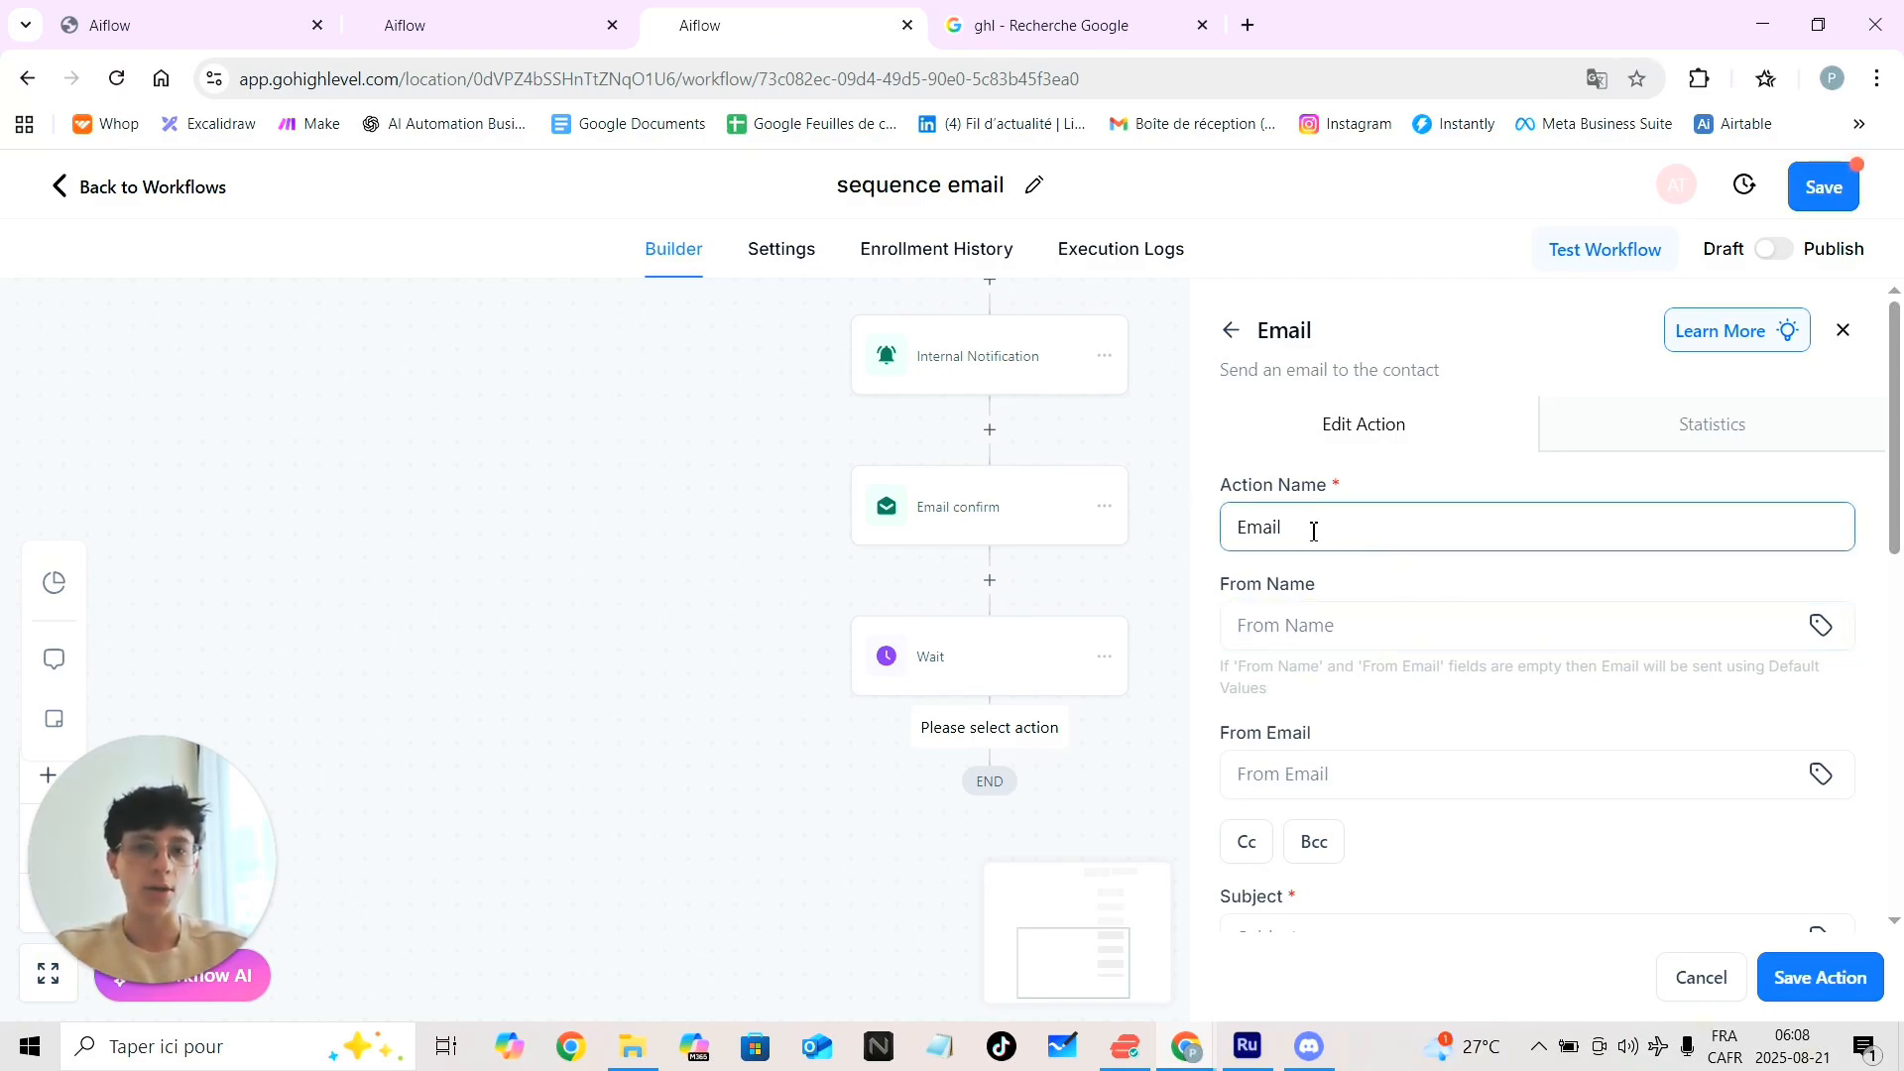
pyautogui.click(1357, 534)
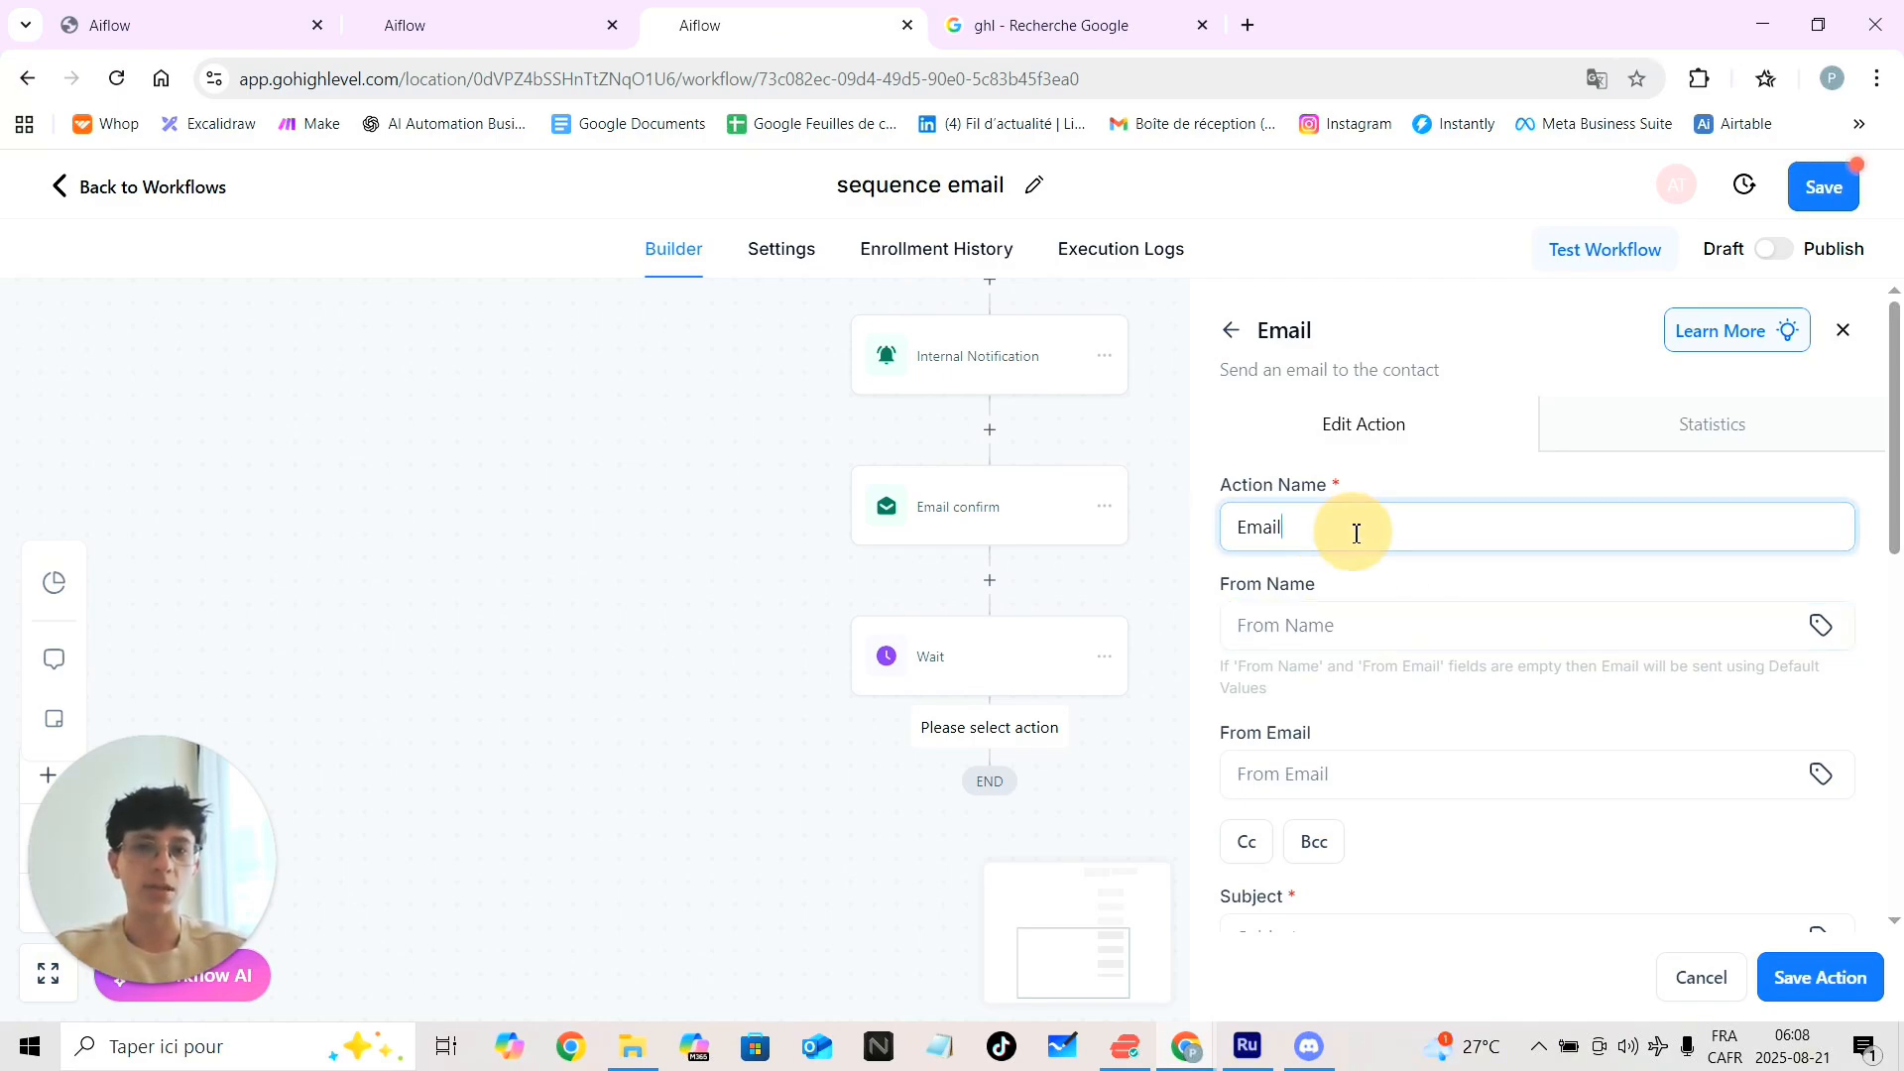
# Pick the saved sender name for From Name and type a sender e-mail address
pyautogui.click(1338, 636)
pyautogui.write('mn')
pyautogui.press('BackSpace')
pyautogui.press('BackSpace')
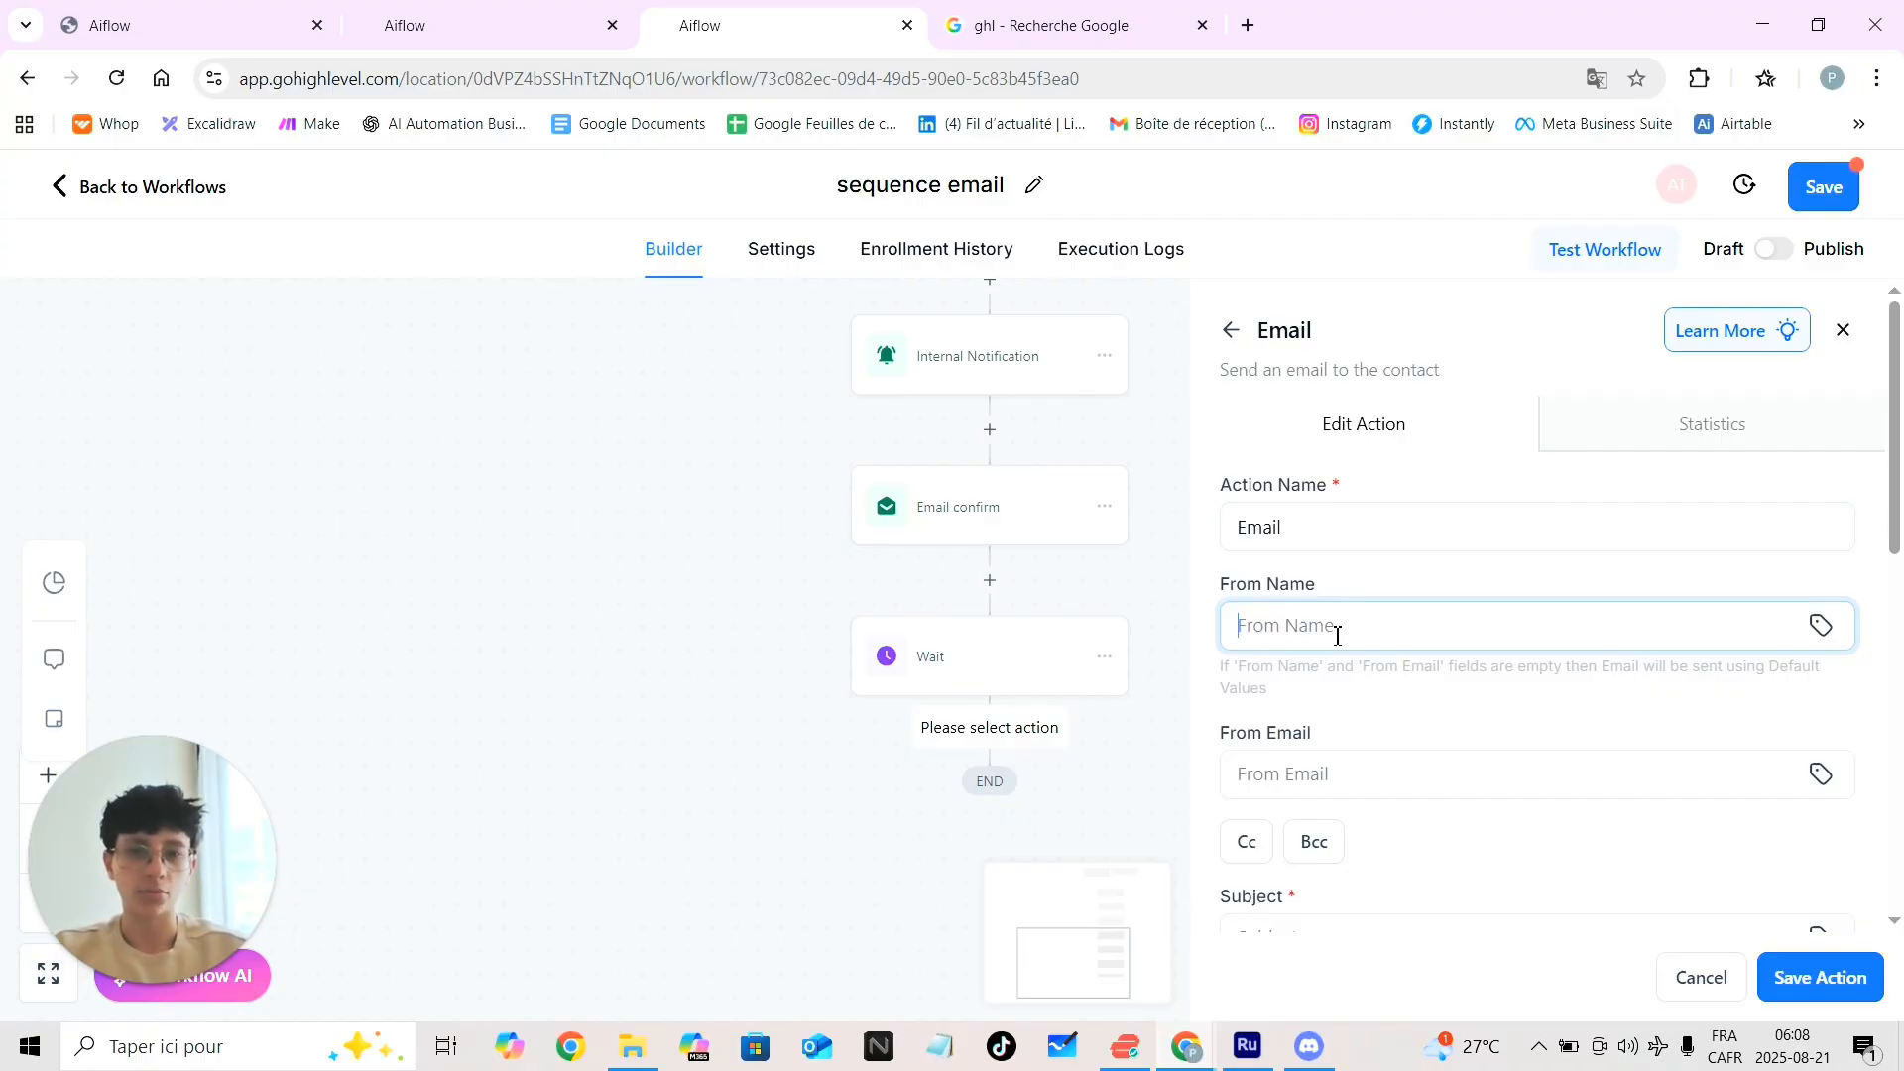
pyautogui.click(1324, 619)
pyautogui.click(1428, 698)
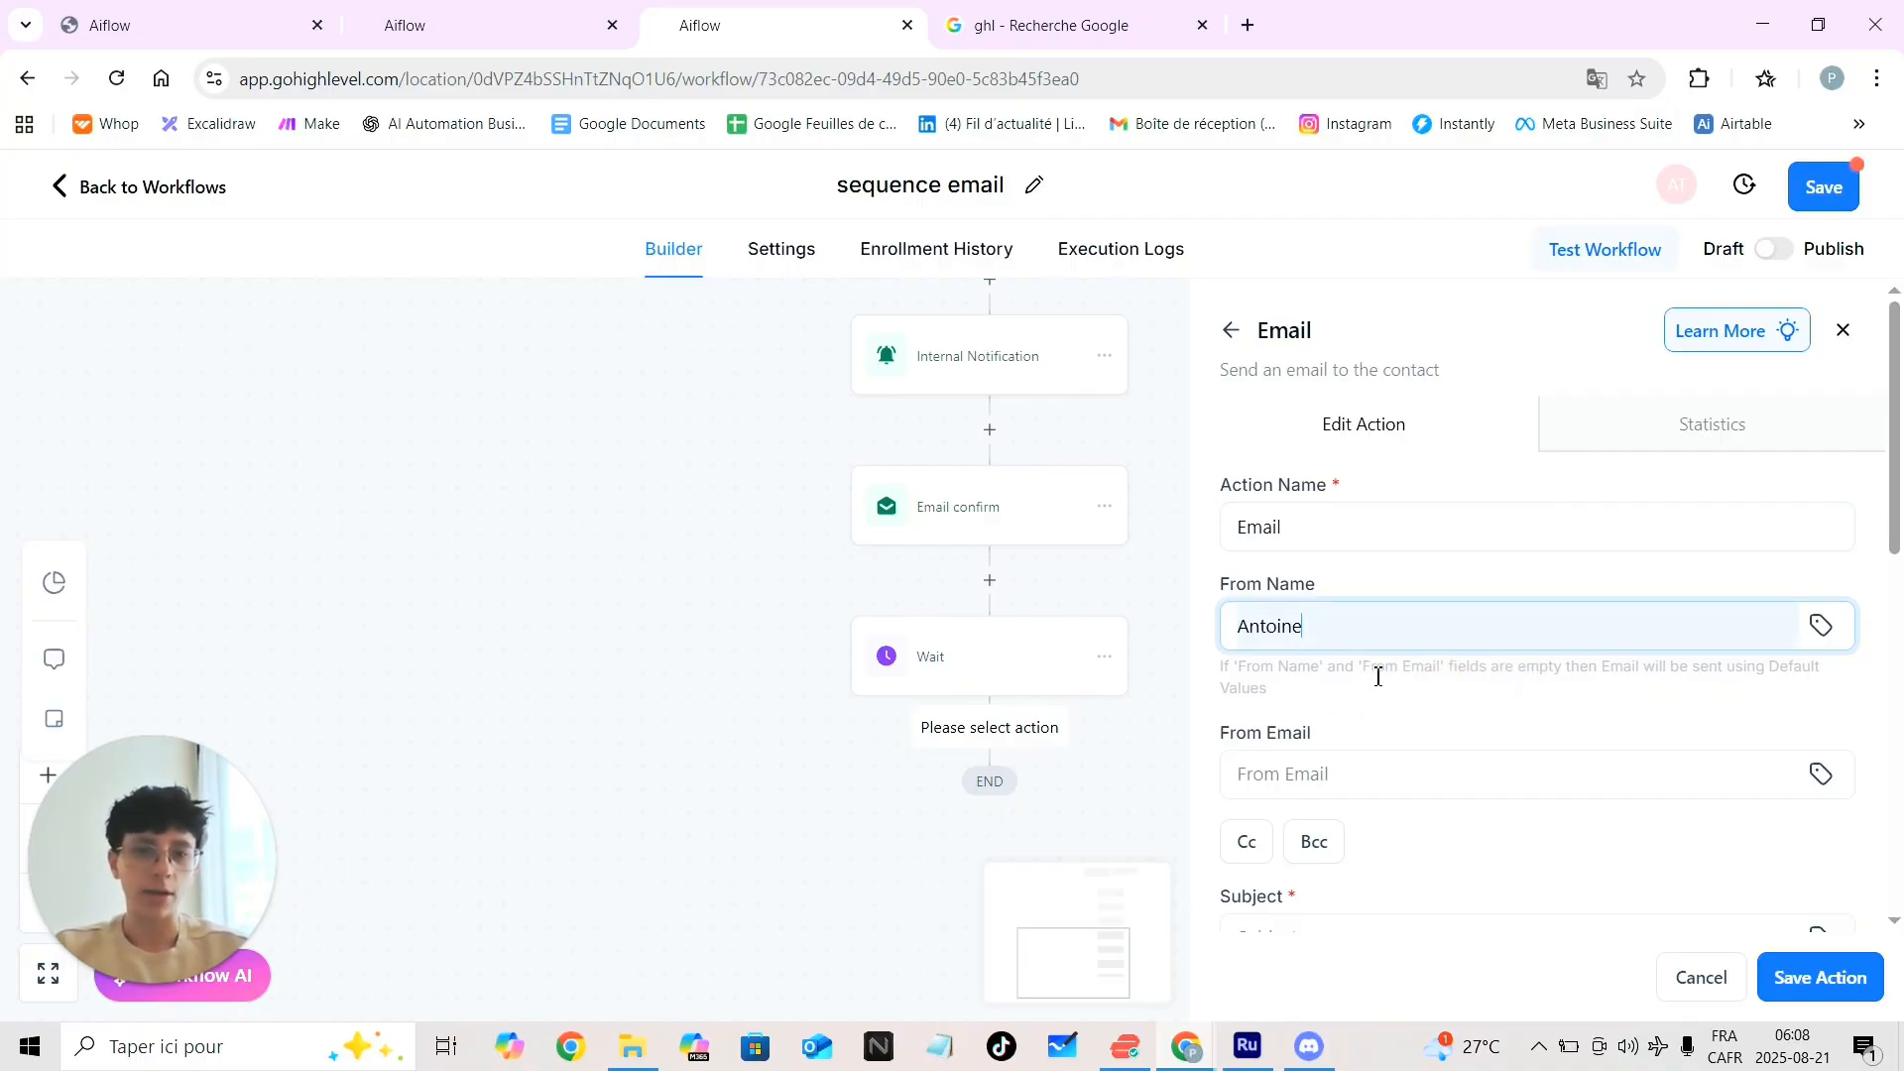
pyautogui.click(1311, 774)
pyautogui.write('kjshad;has;jh')
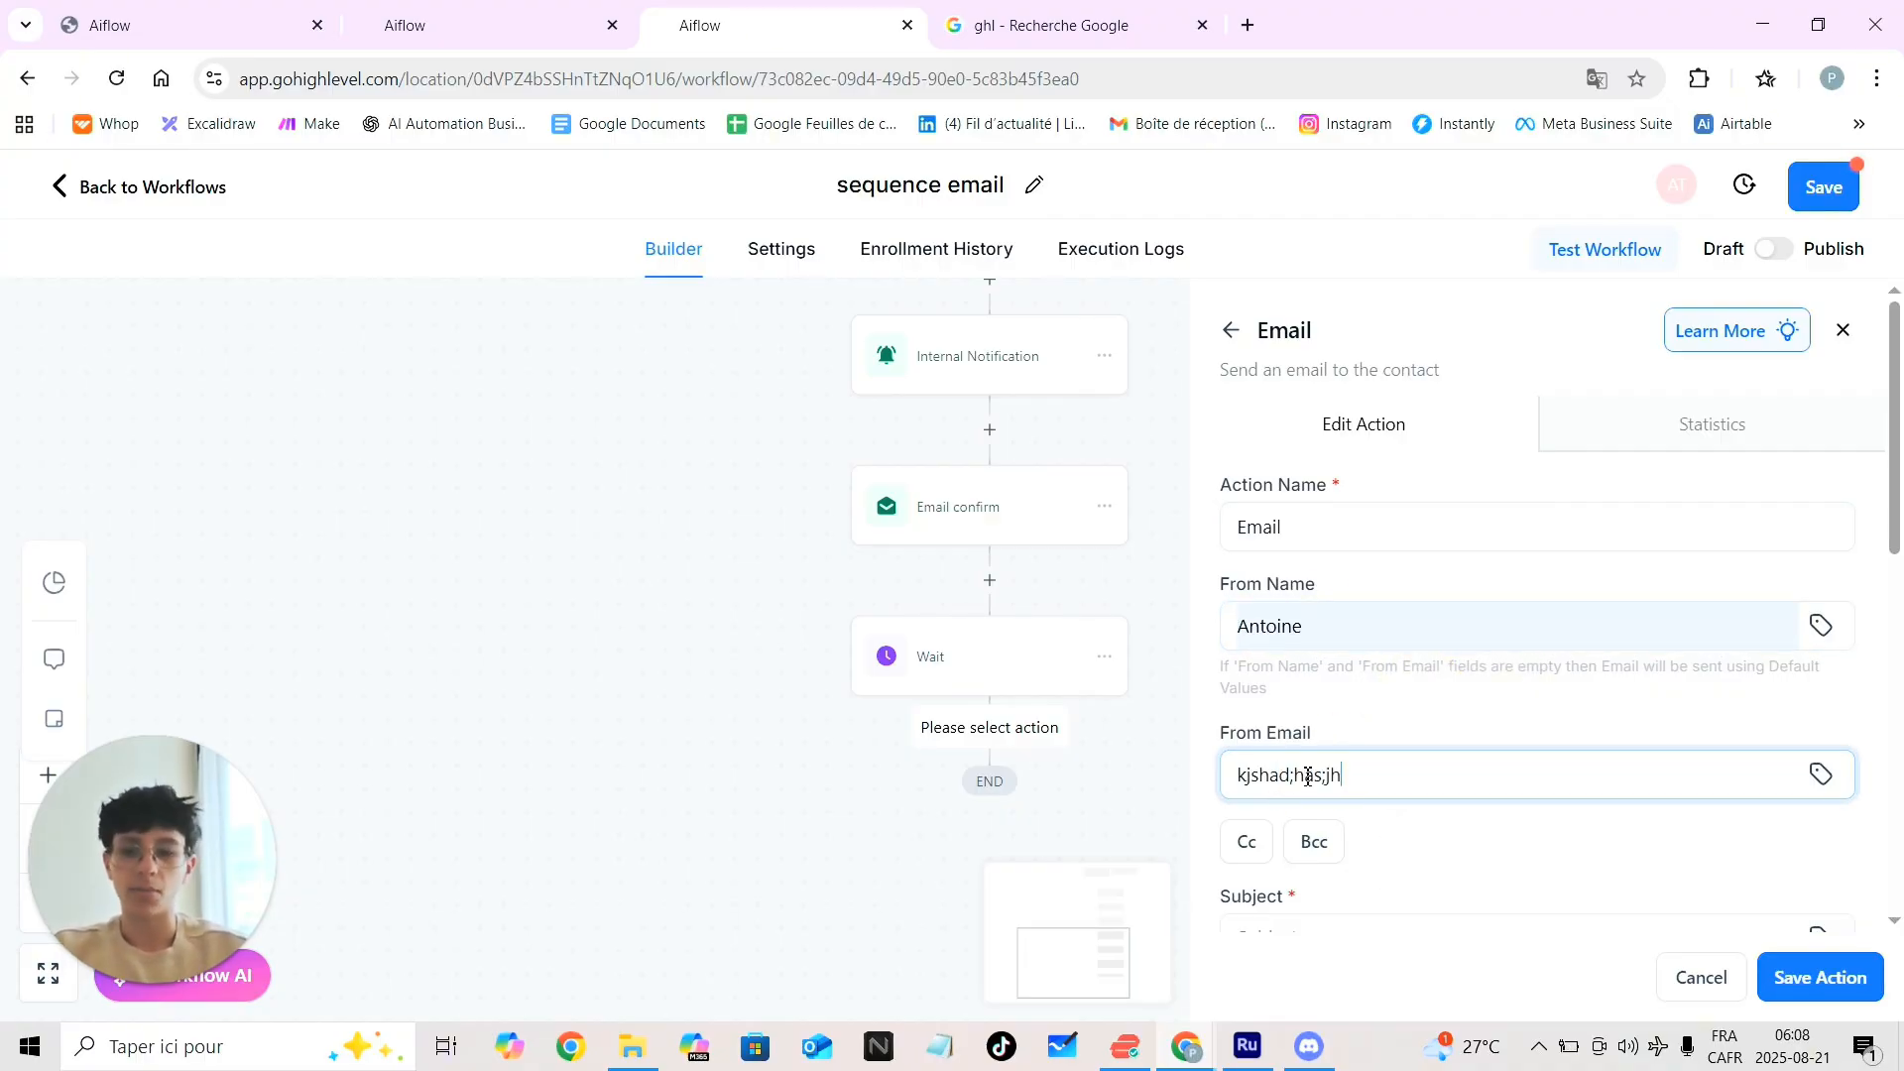
pyautogui.write('@gmail')
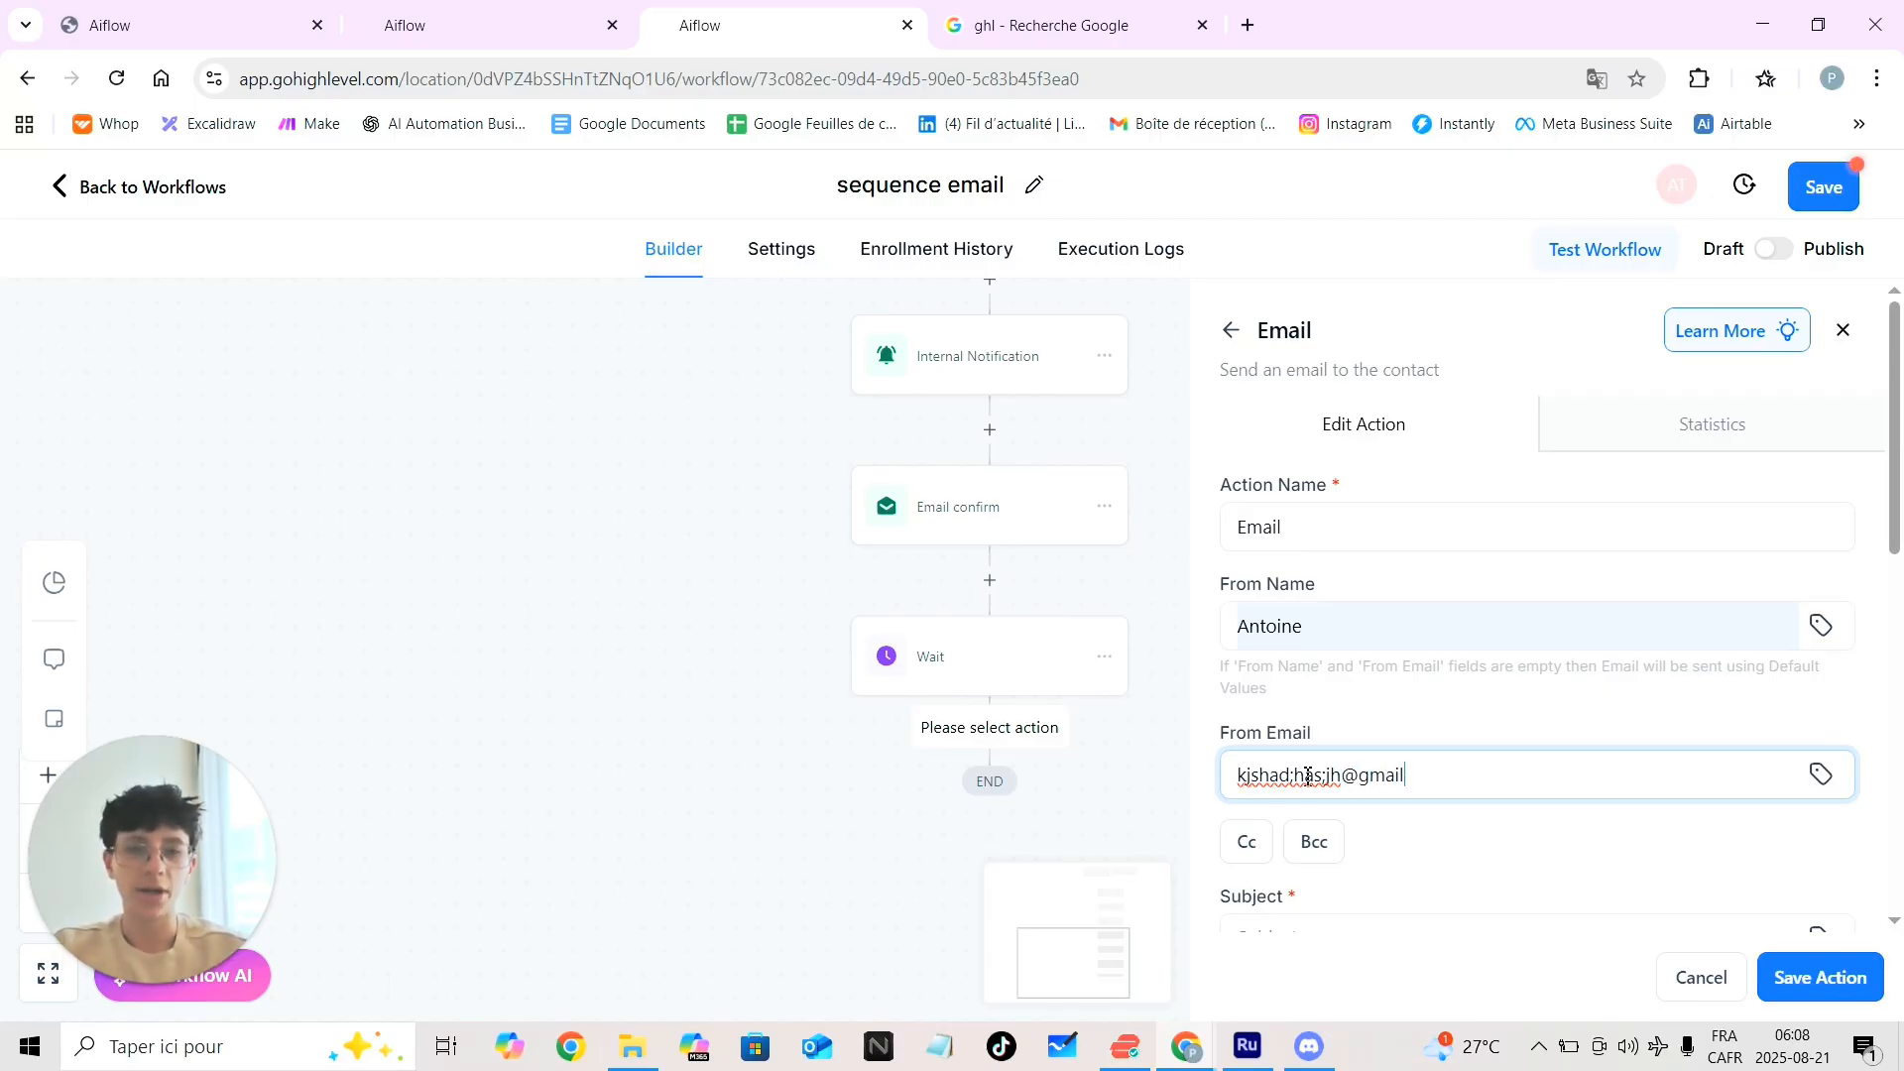
pyautogui.scroll(-3, 1307, 774)
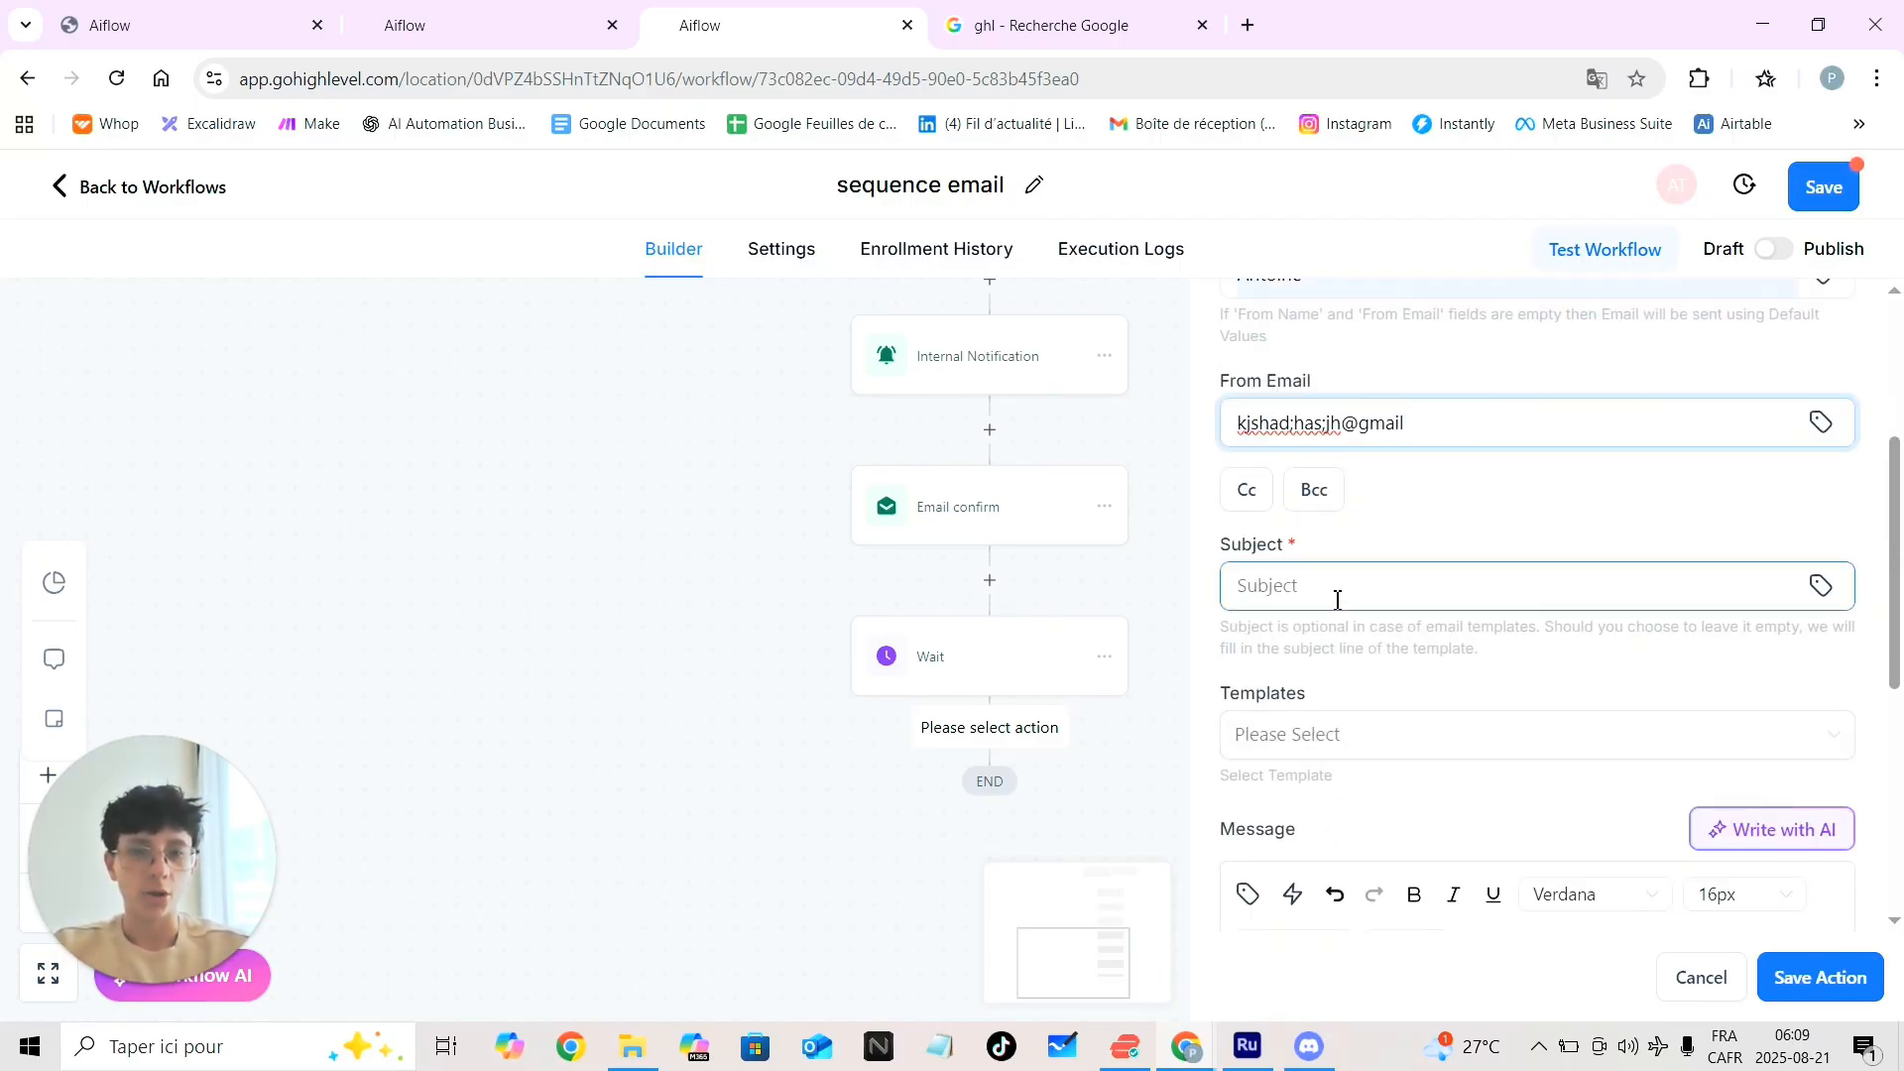
# Enter the placeholder subject 'sdlkjaslf' and scroll down to the Message editor
pyautogui.click(1318, 591)
pyautogui.write('sdlkjaslf')
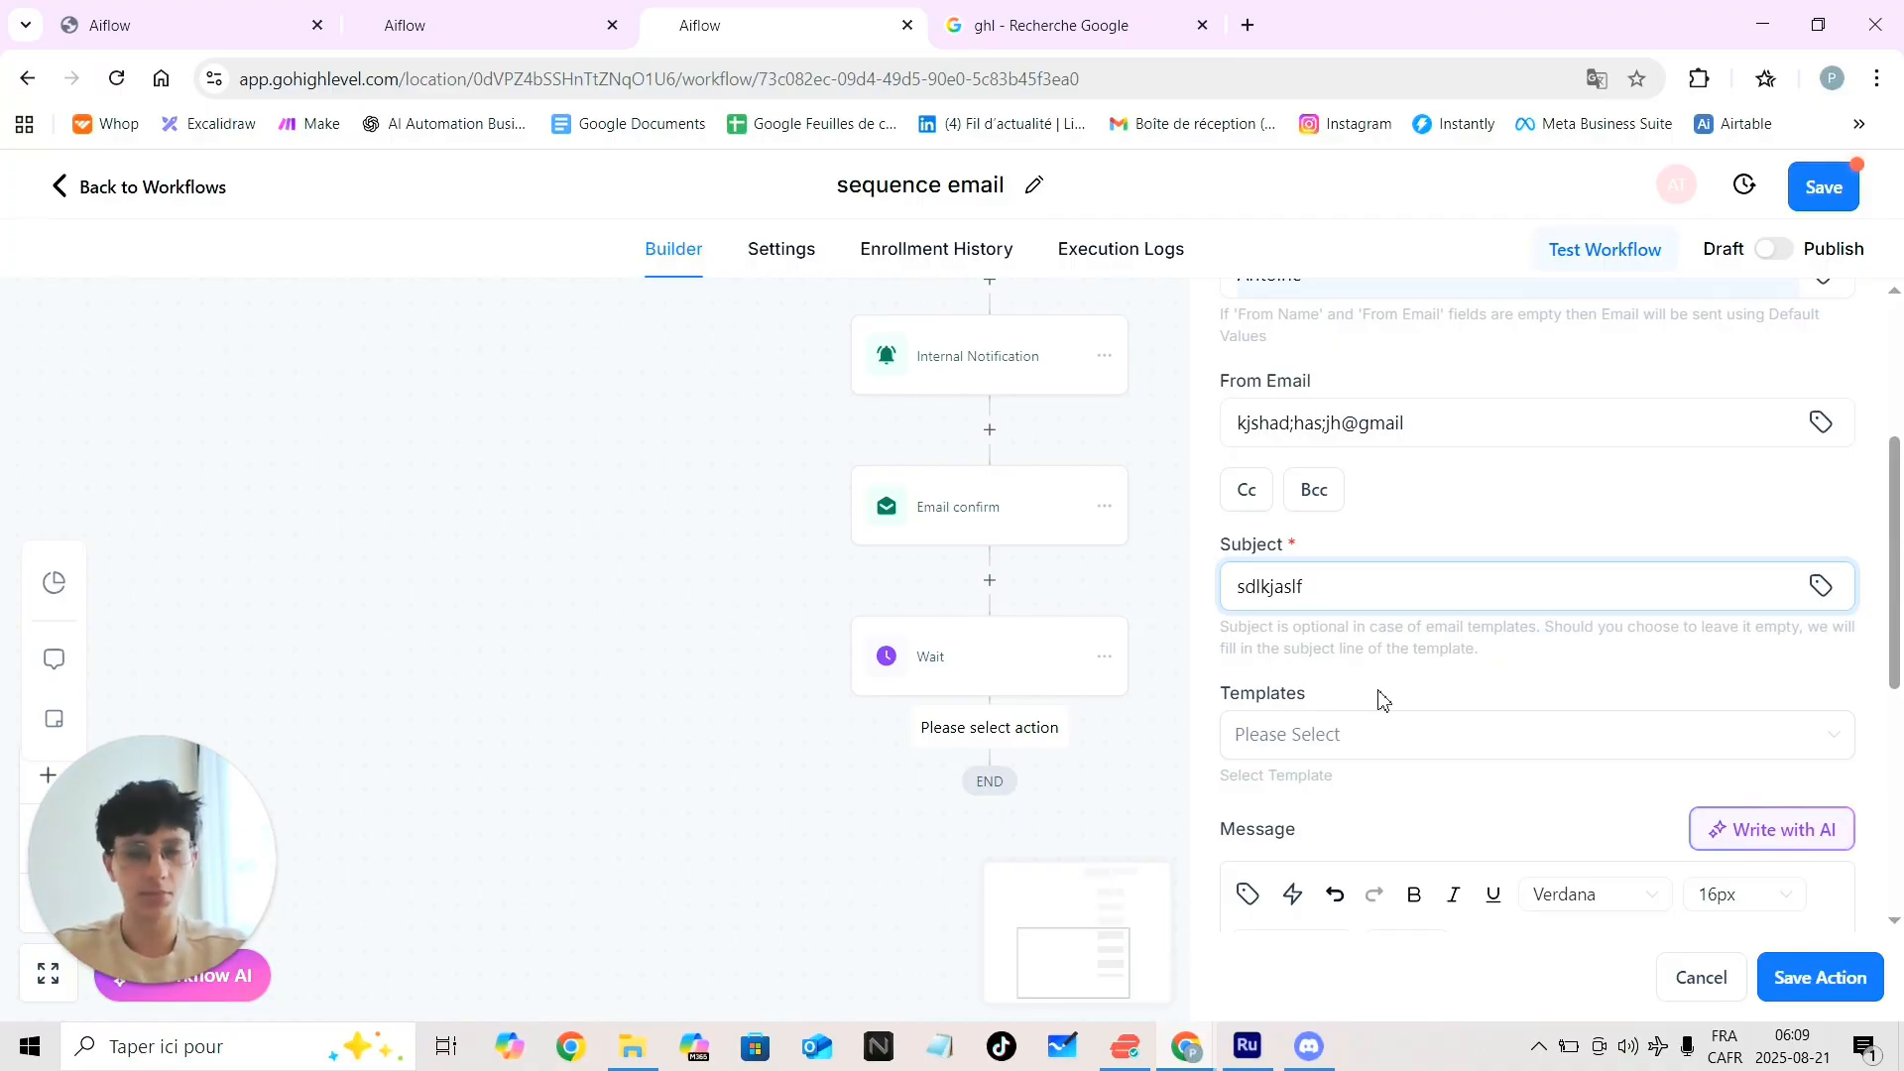
pyautogui.scroll(1, 1384, 699)
pyautogui.scroll(-1, 1384, 699)
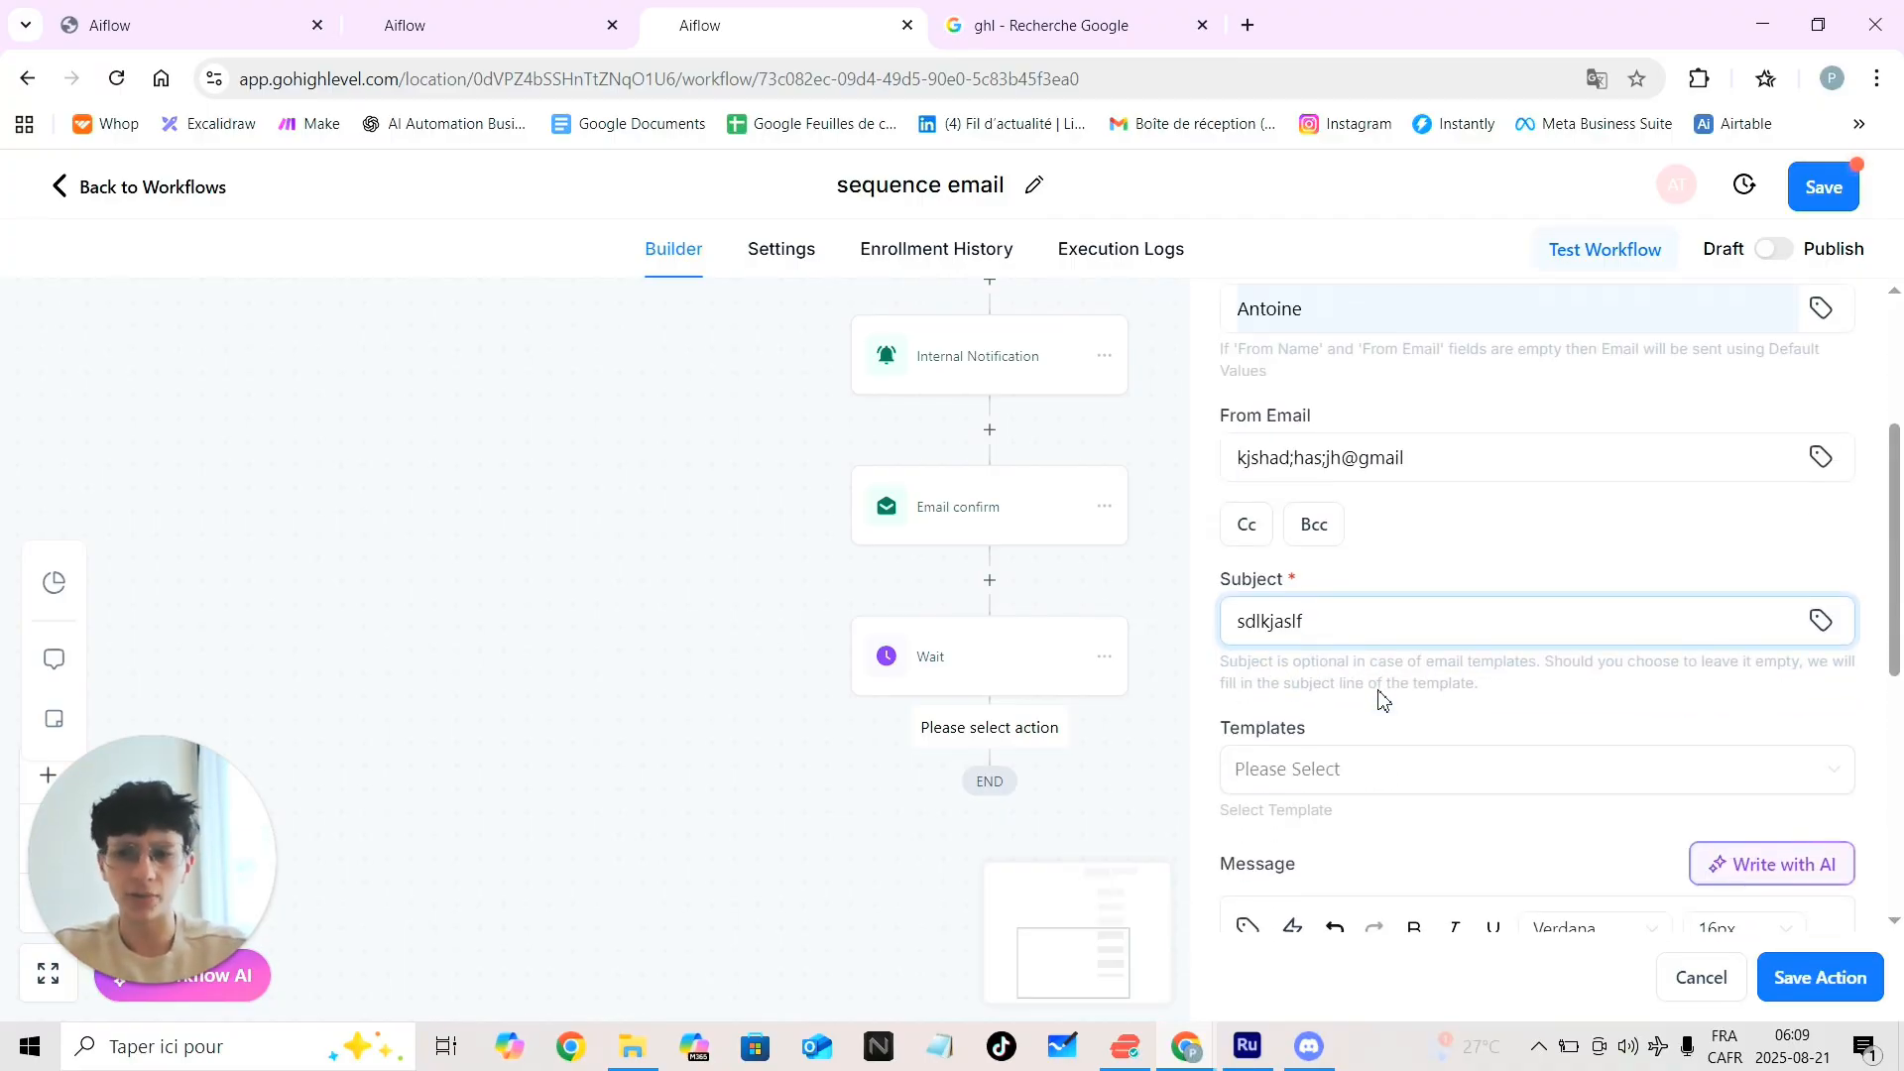
pyautogui.scroll(-1, 1383, 699)
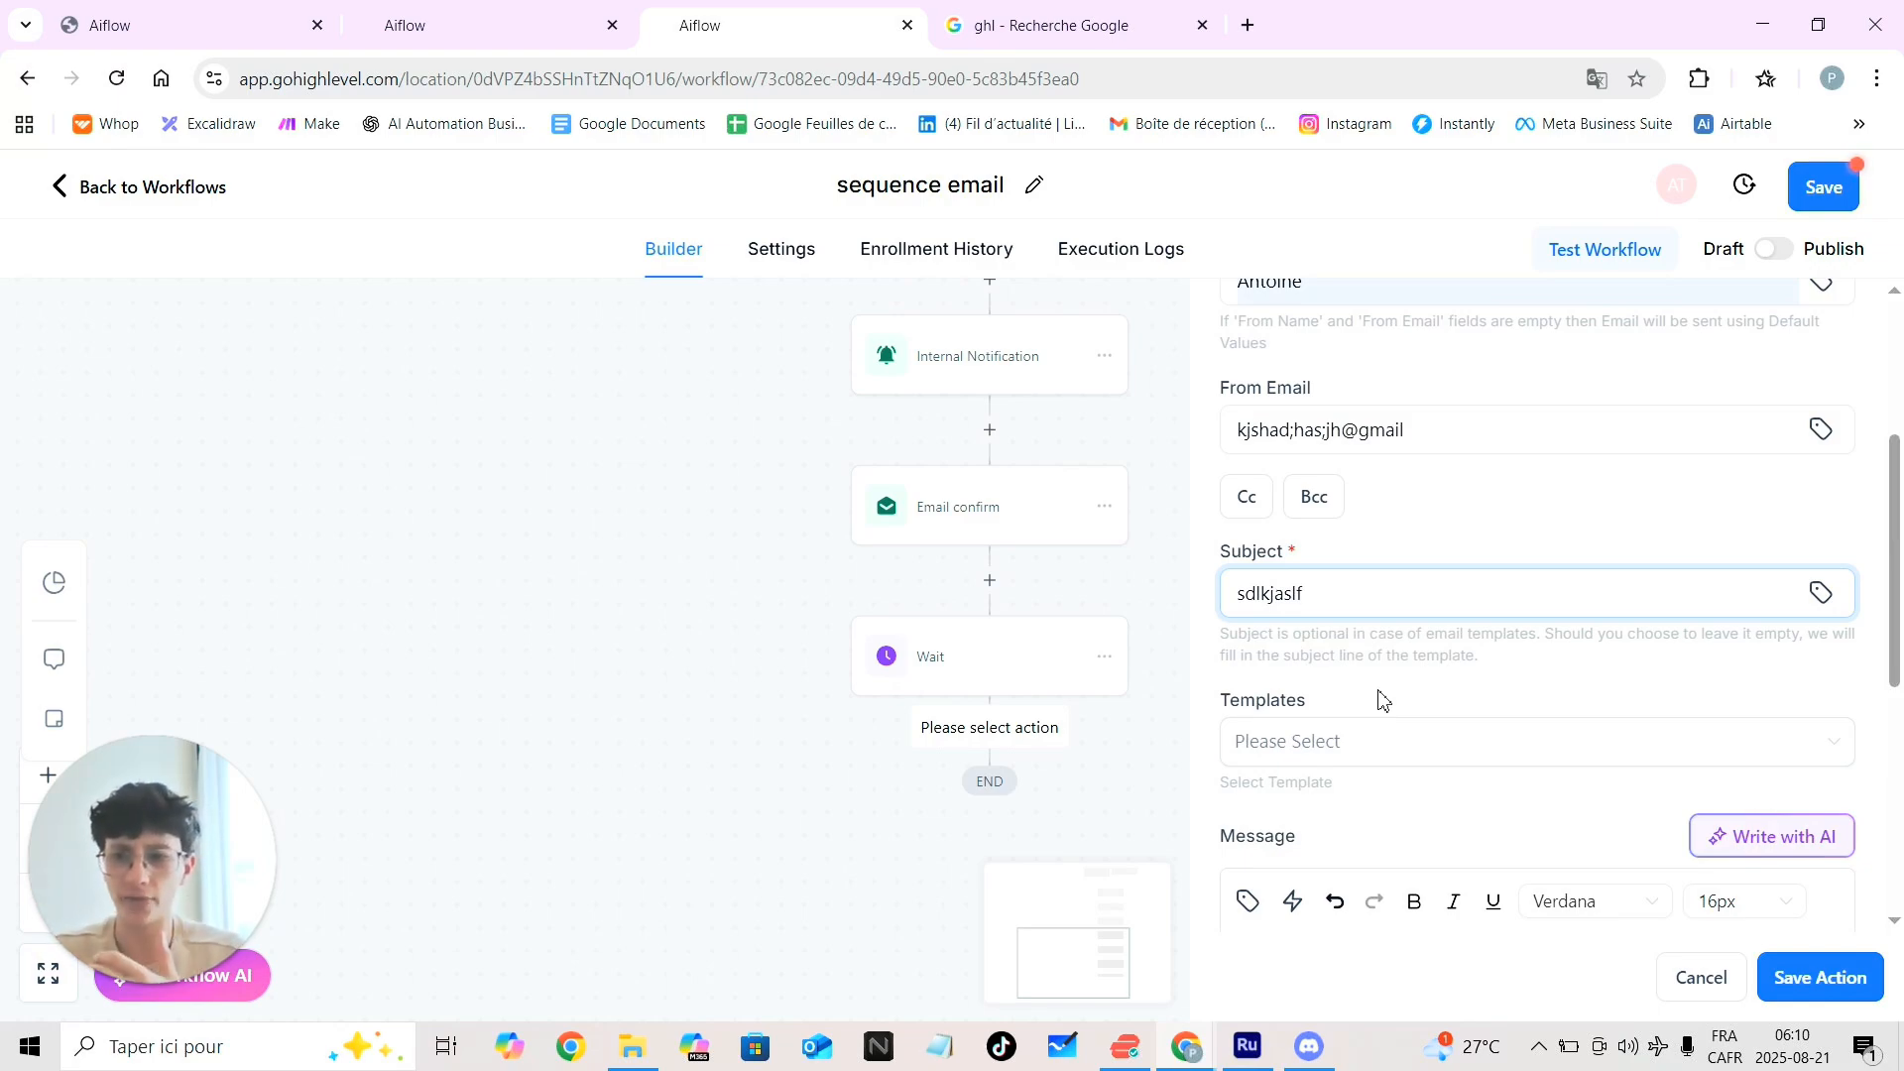
pyautogui.scroll(-1, 1378, 699)
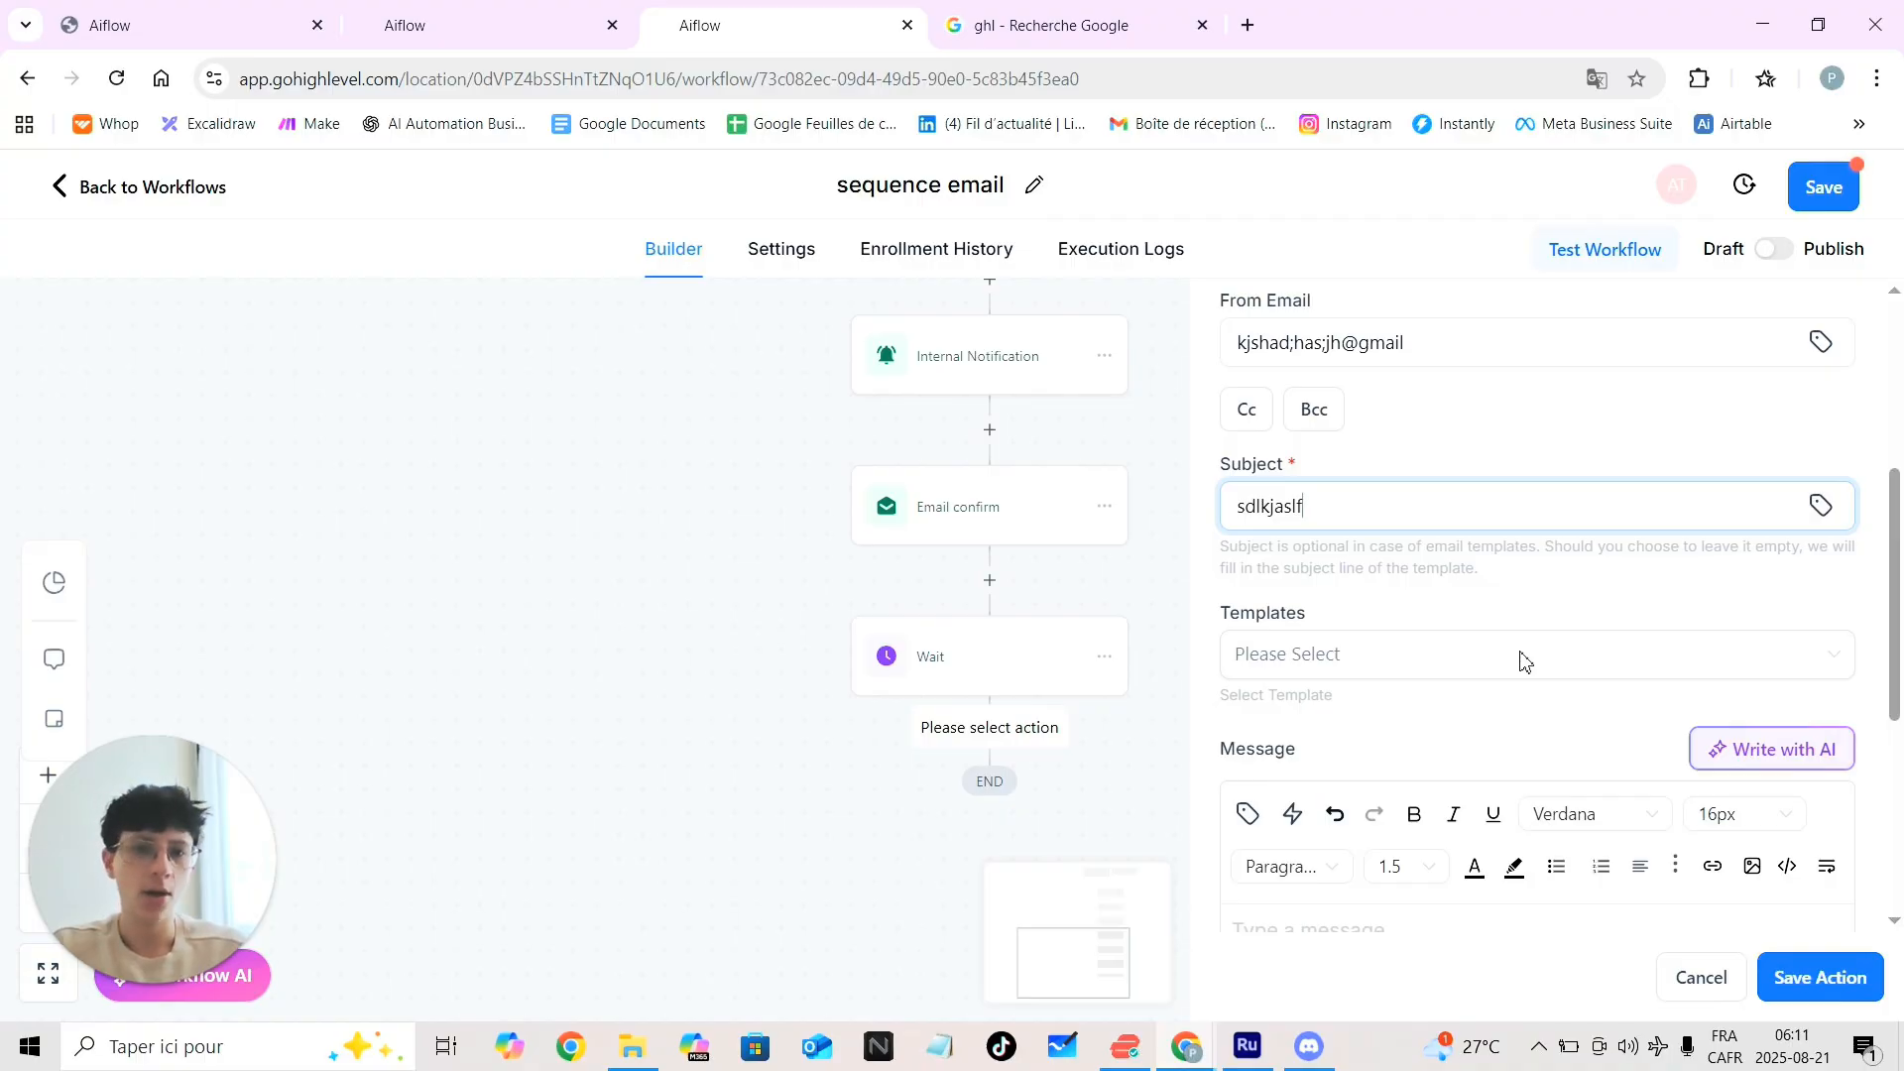
pyautogui.scroll(-5, 1524, 660)
# Type a placeholder message body and attempt to save the email action
pyautogui.click(1345, 514)
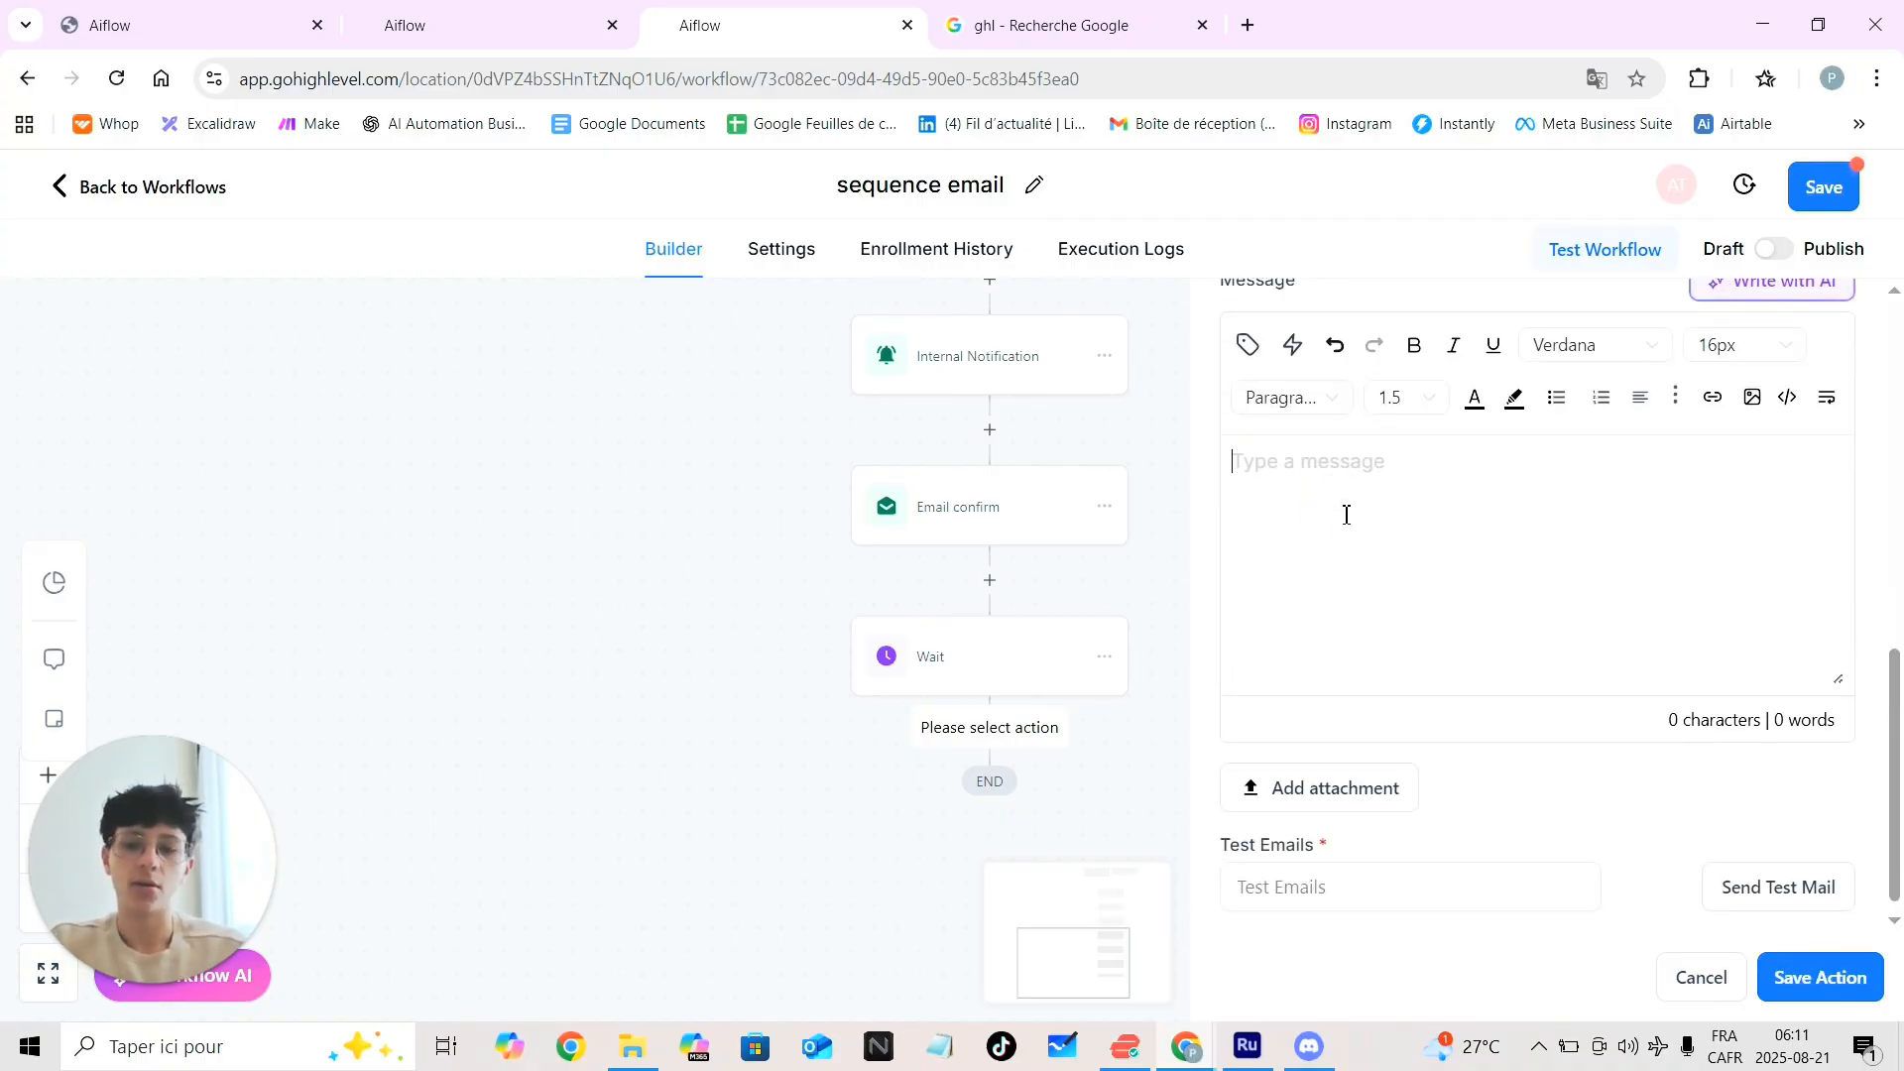
pyautogui.write('jkahsdkhasdkjhjnjncjknkjas')
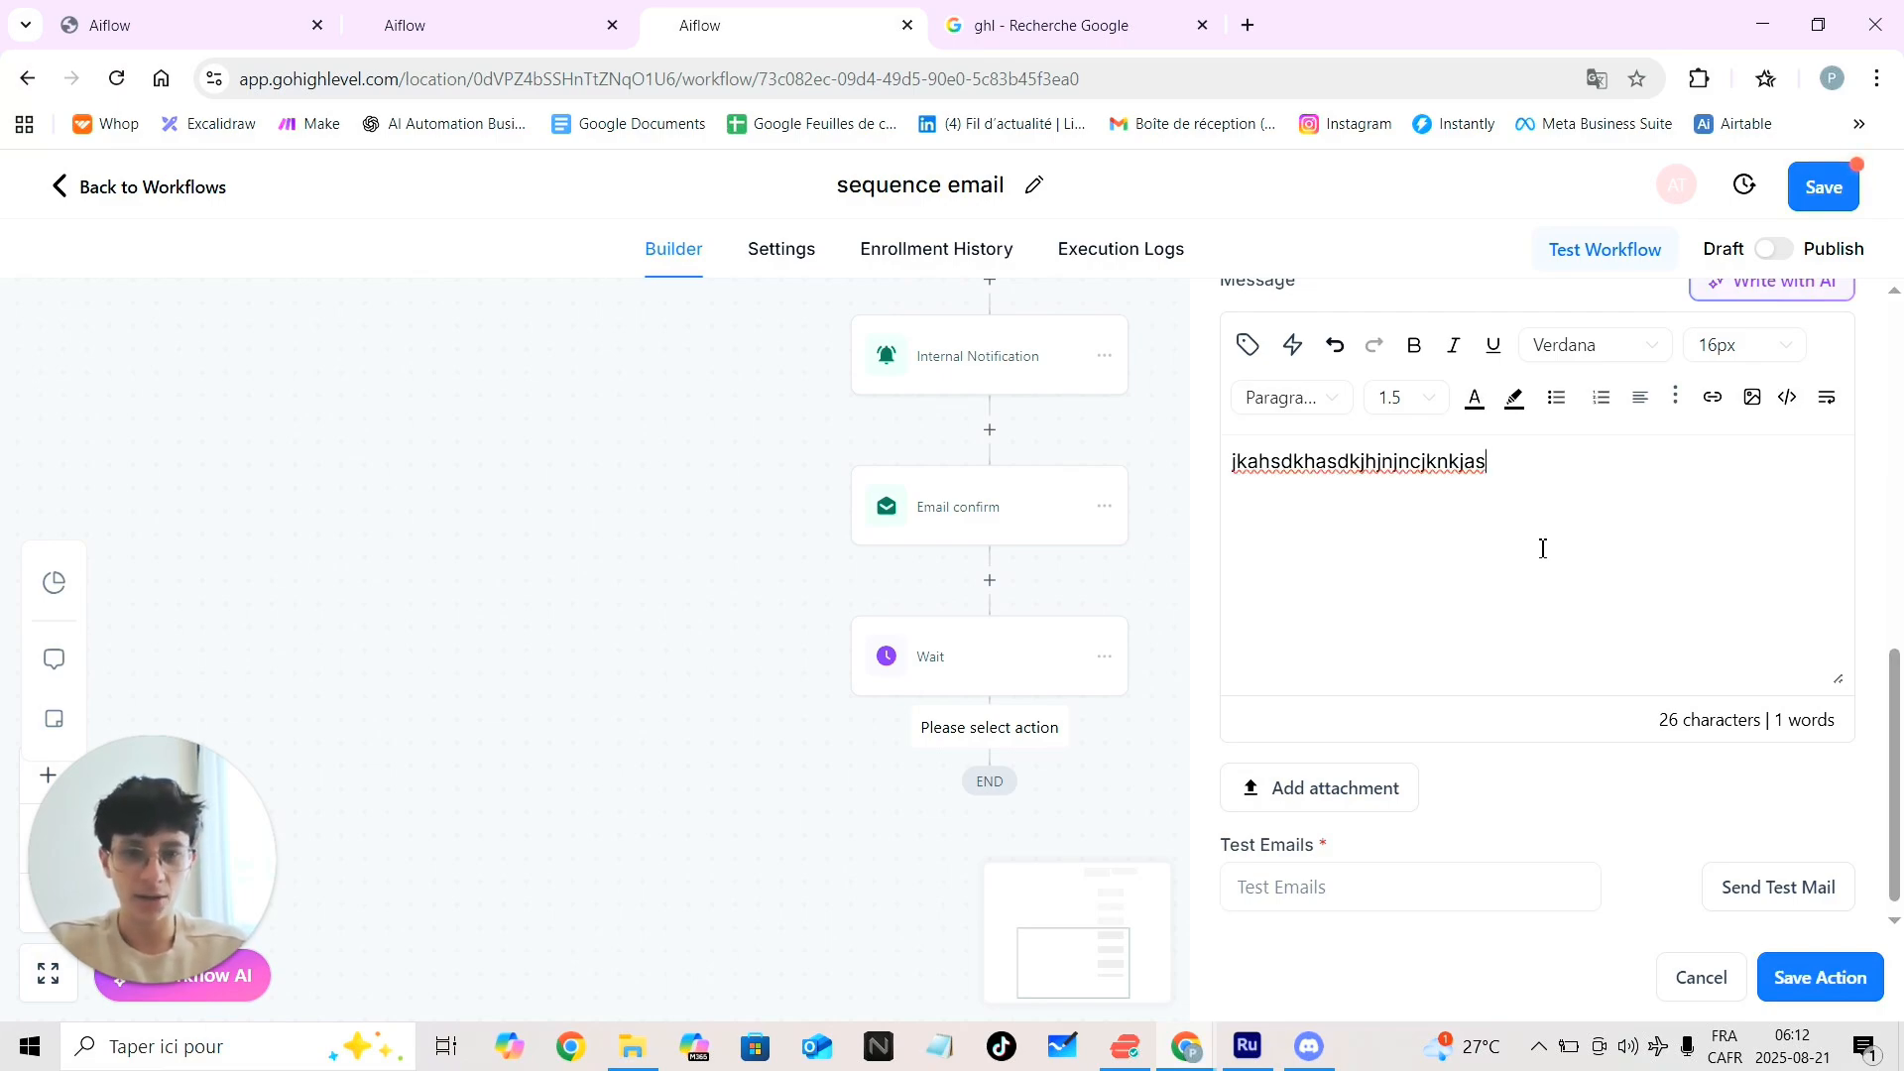
pyautogui.scroll(-1, 1542, 545)
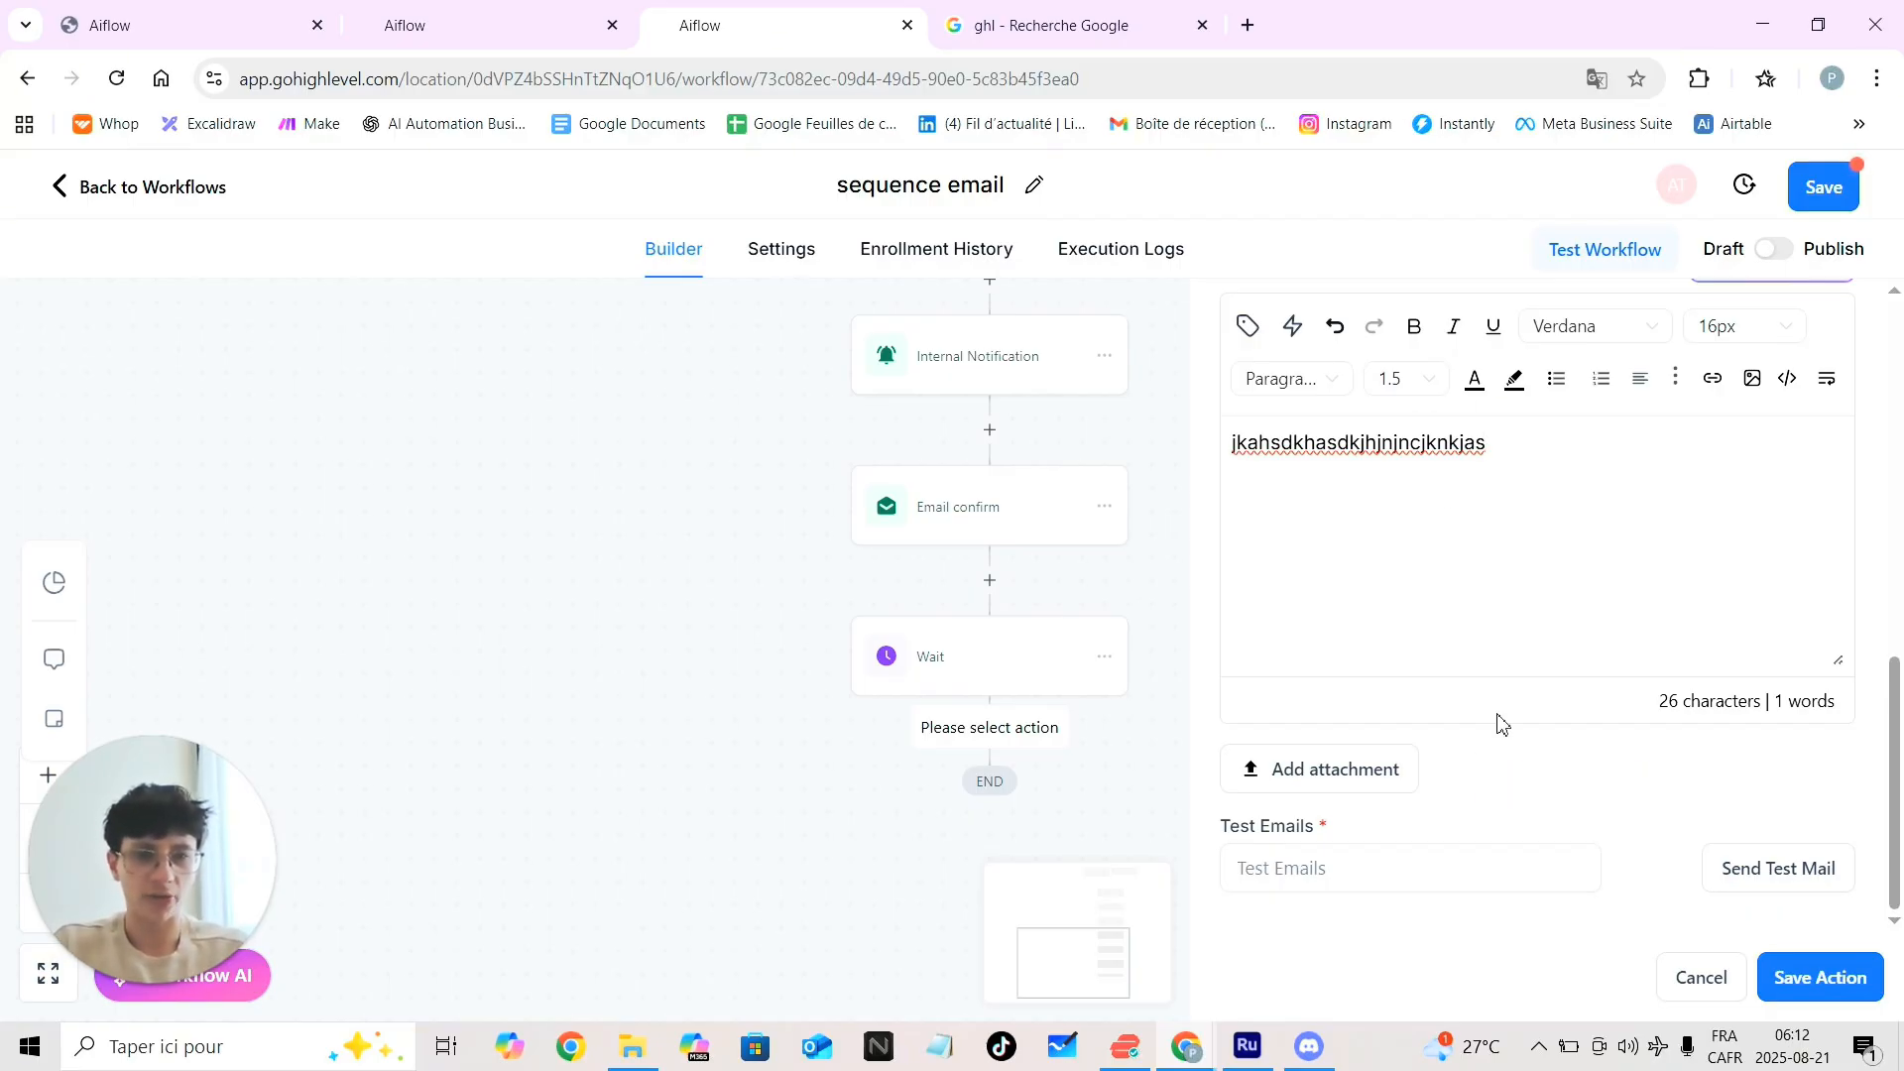
pyautogui.scroll(4, 1497, 722)
pyautogui.scroll(2, 1497, 722)
pyautogui.scroll(-6, 1497, 722)
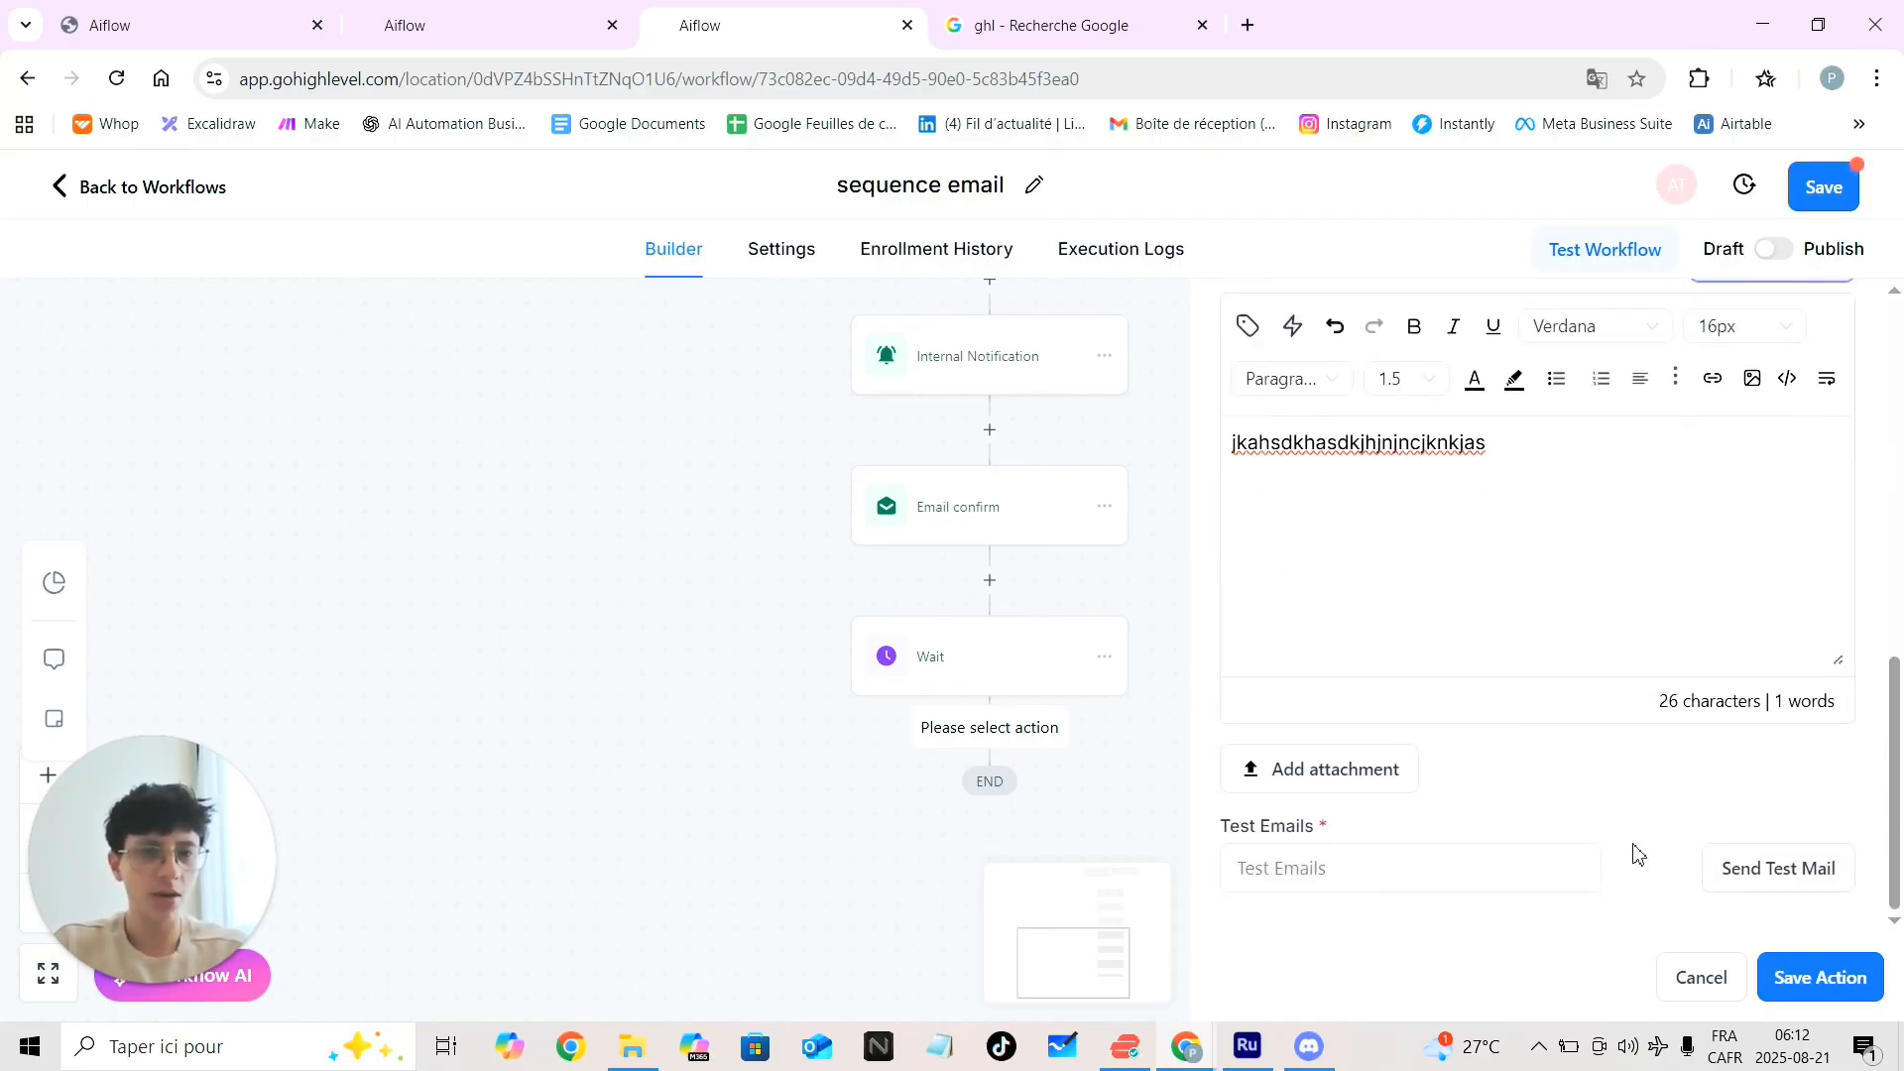
pyautogui.click(1791, 982)
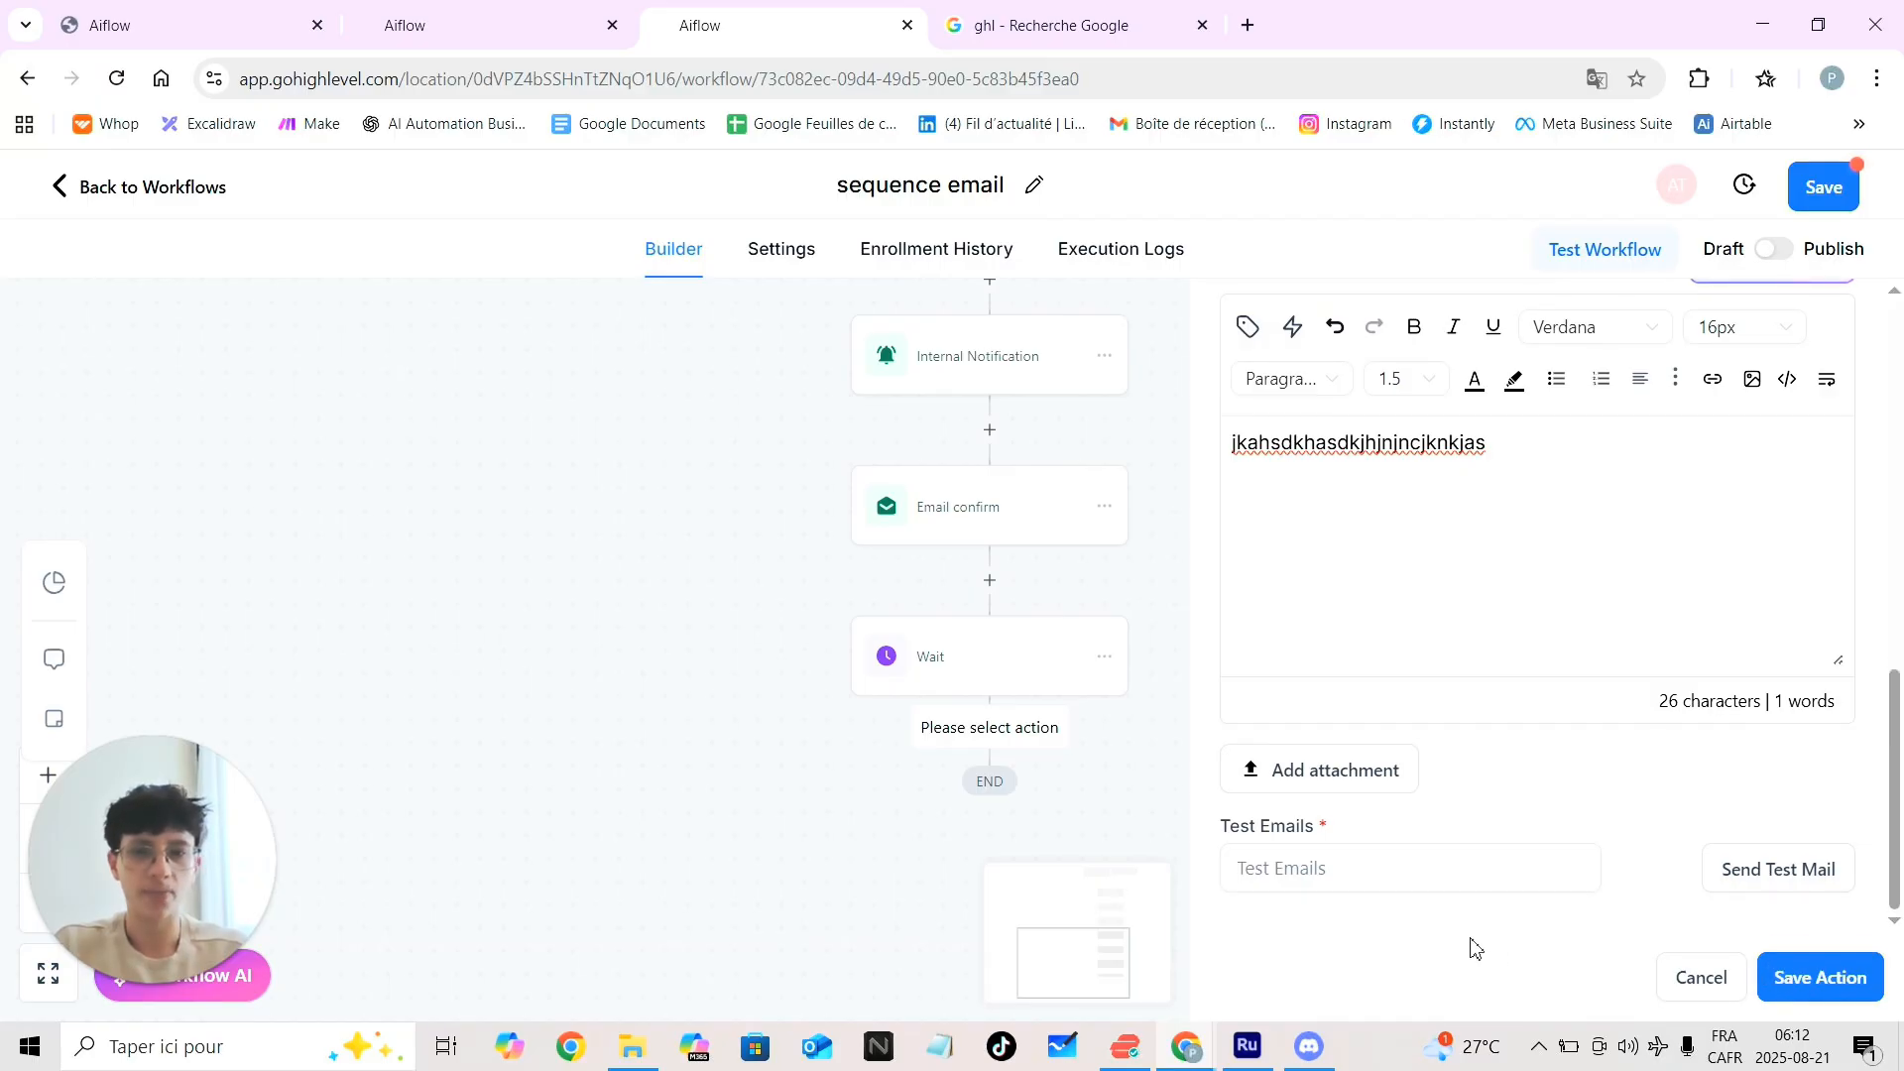
# Replace the invalid From Email with a previously used sender address
pyautogui.scroll(7, 1525, 718)
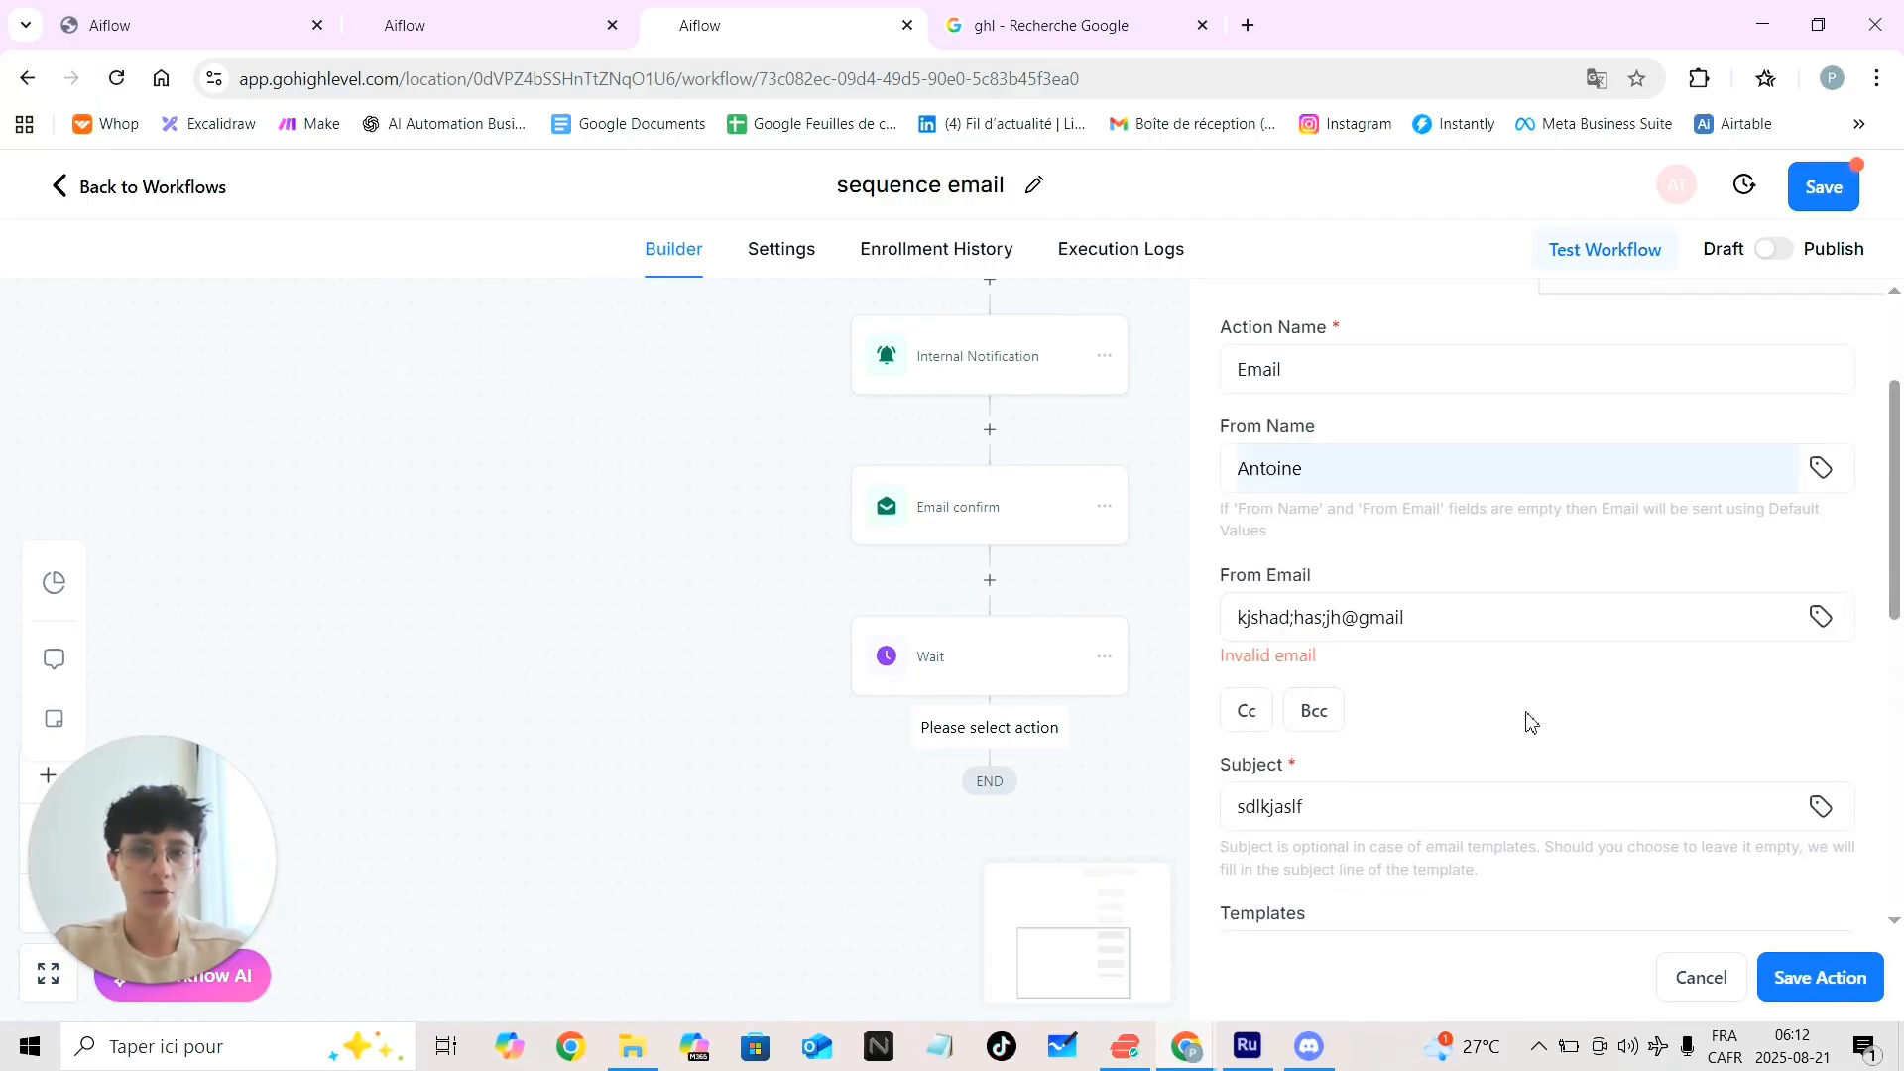
pyautogui.click(1351, 626)
pyautogui.click(1428, 625)
pyautogui.moveTo(1428, 625); pyautogui.dragTo(1178, 636)
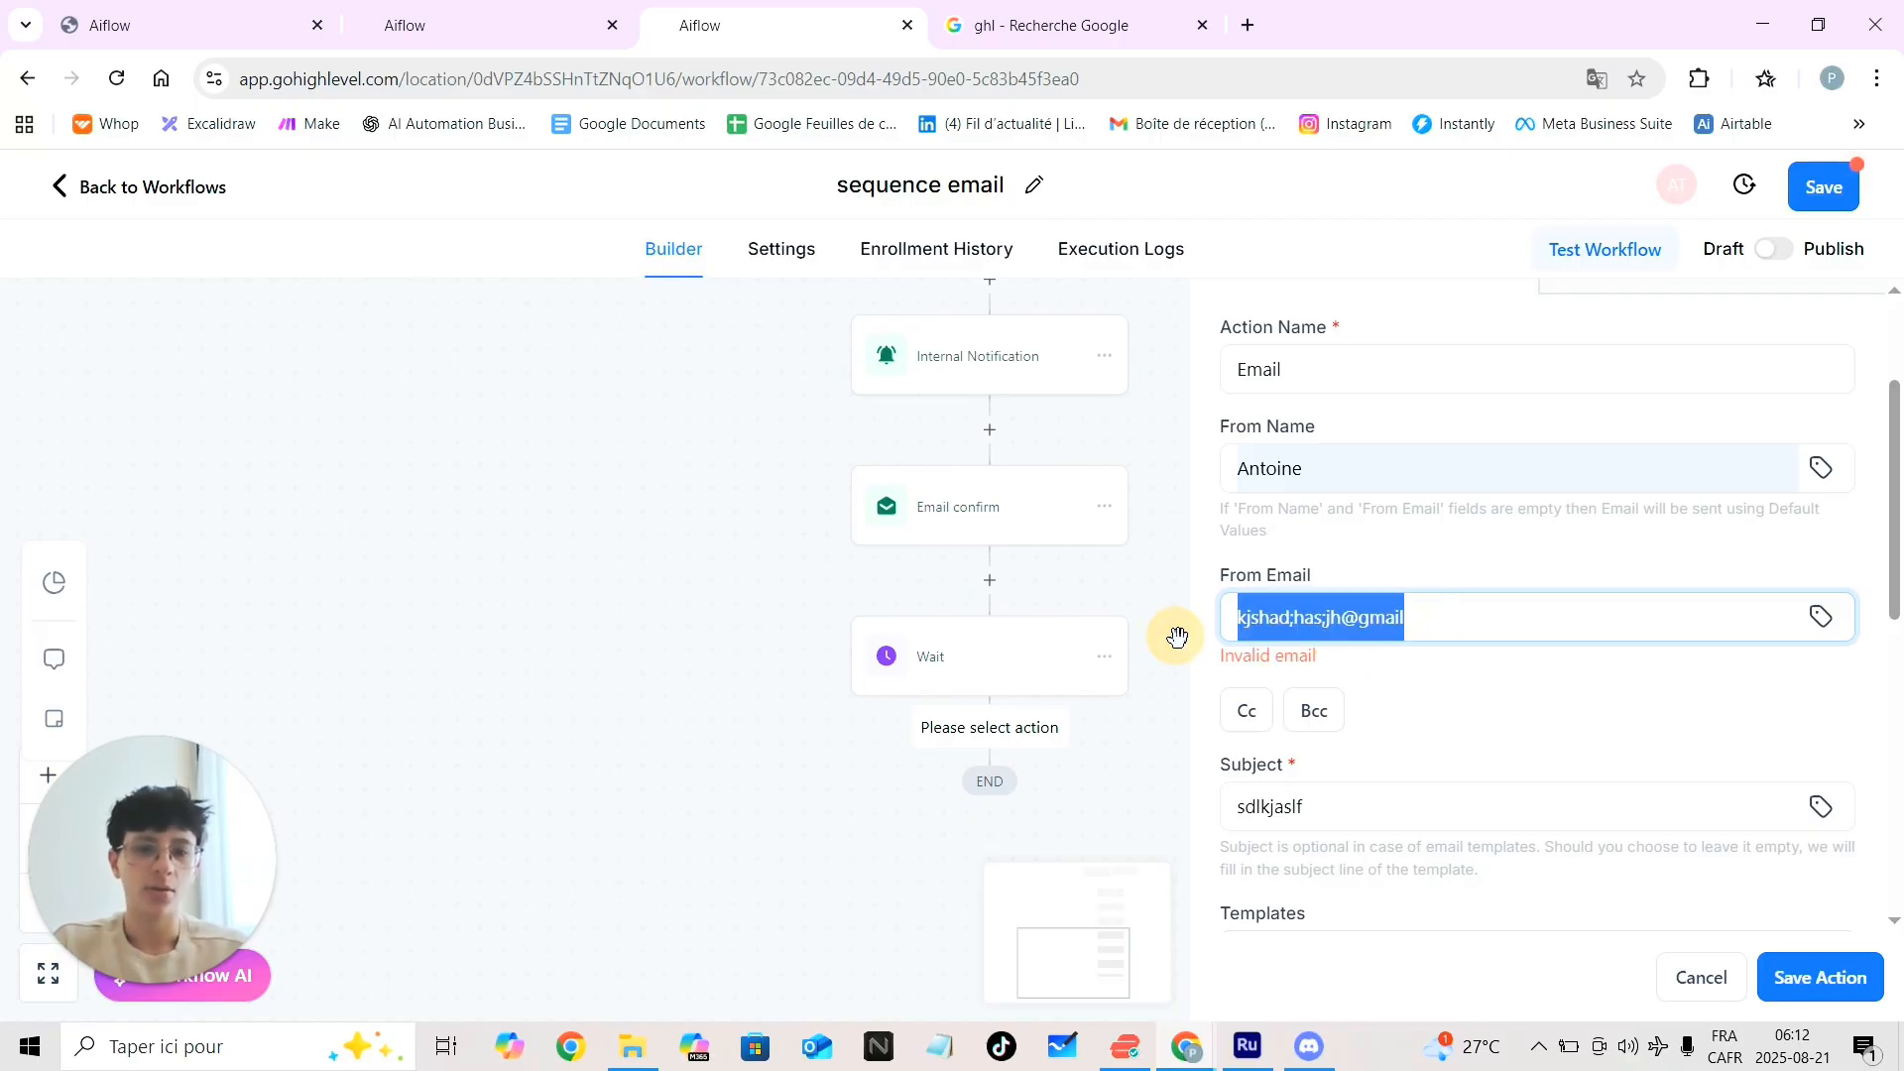
pyautogui.press('BackSpace')
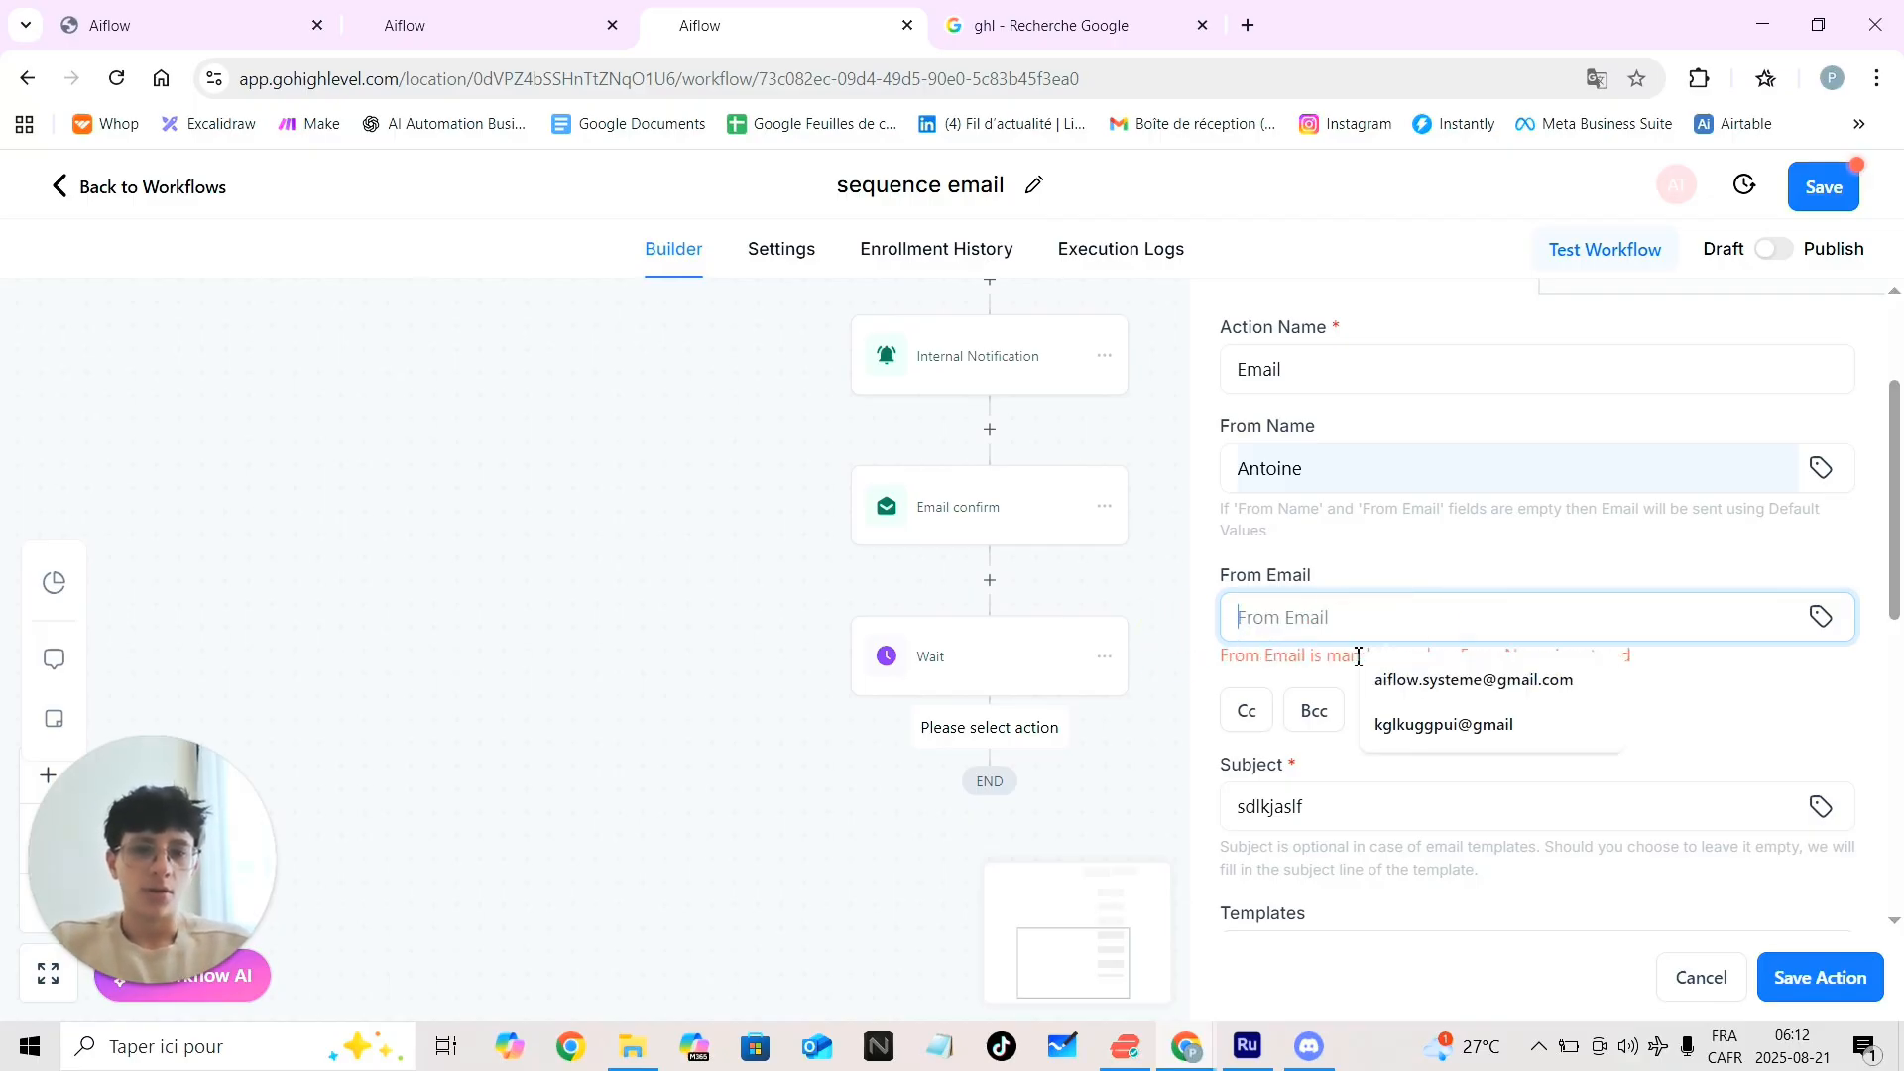
pyautogui.click(1389, 724)
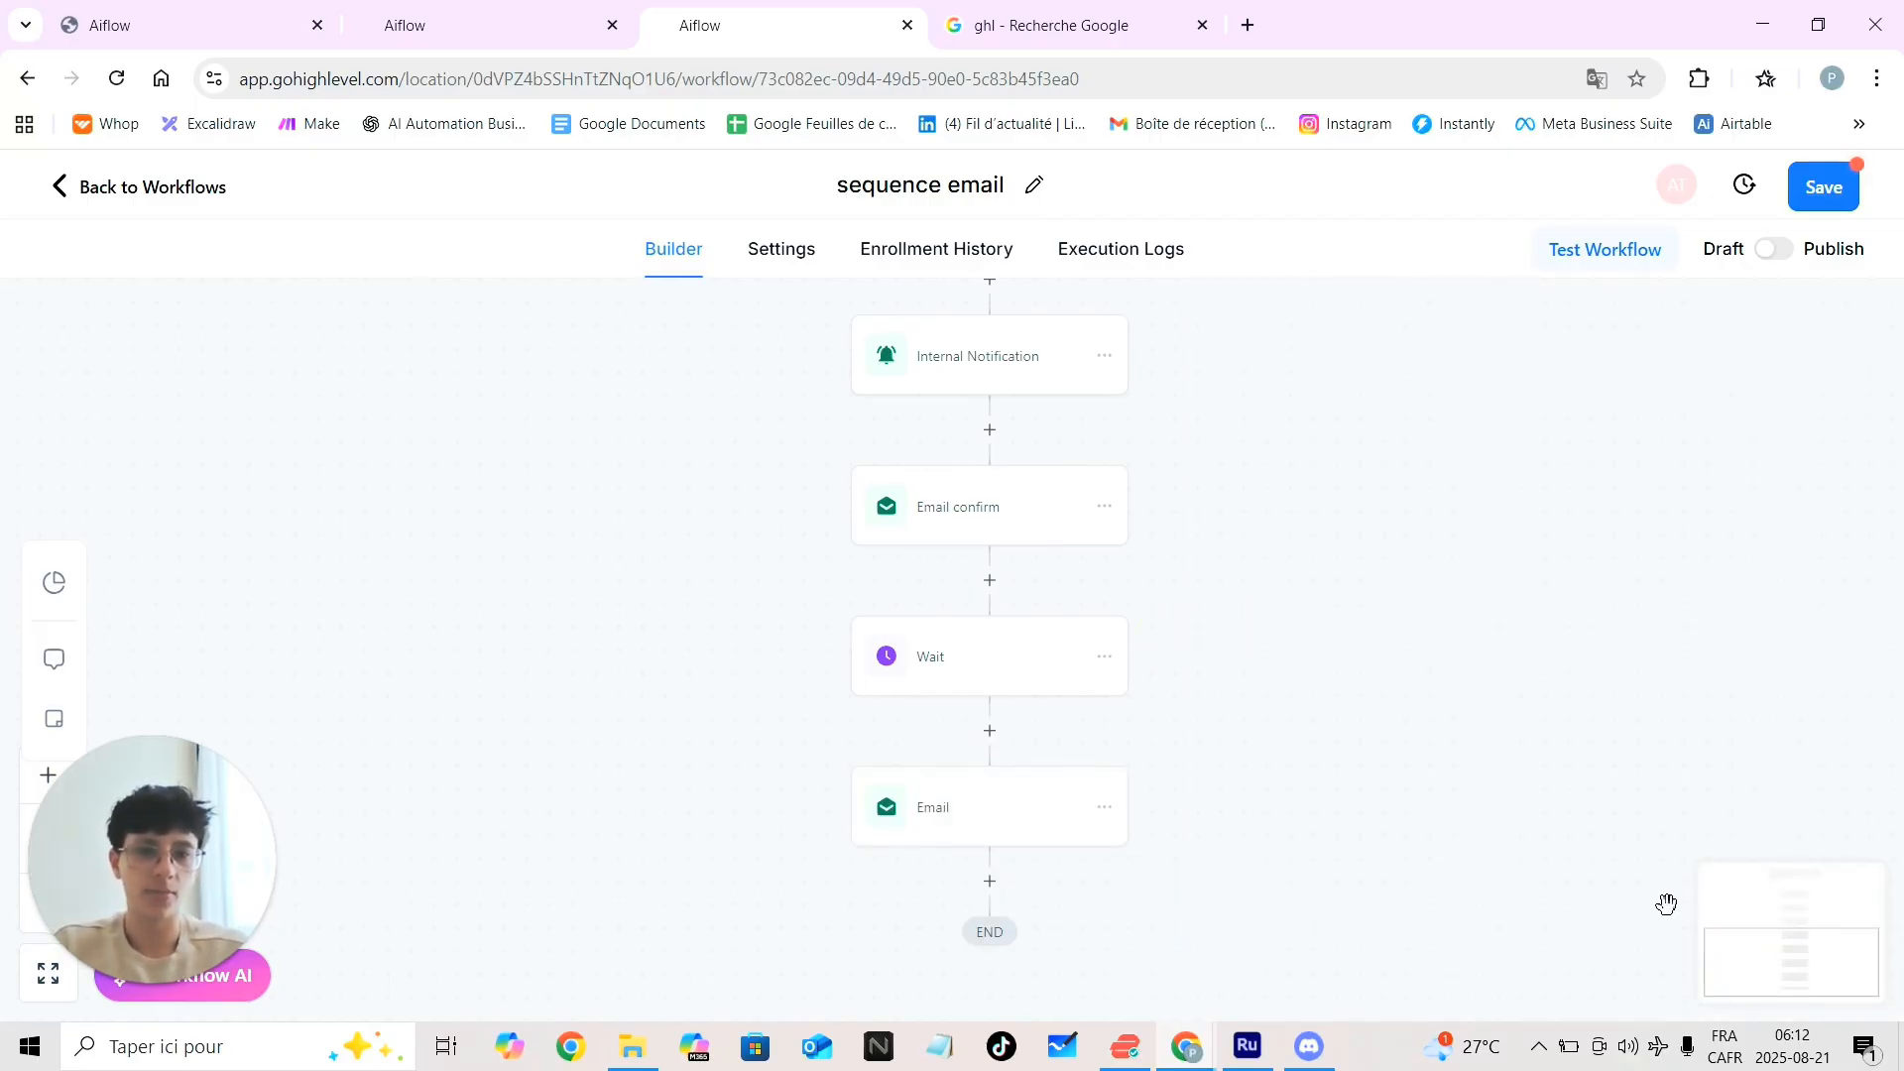
# Add a Wait step after the new Email timed to 1 day before the appointment time, and save
pyautogui.scroll(-1, 1460, 799)
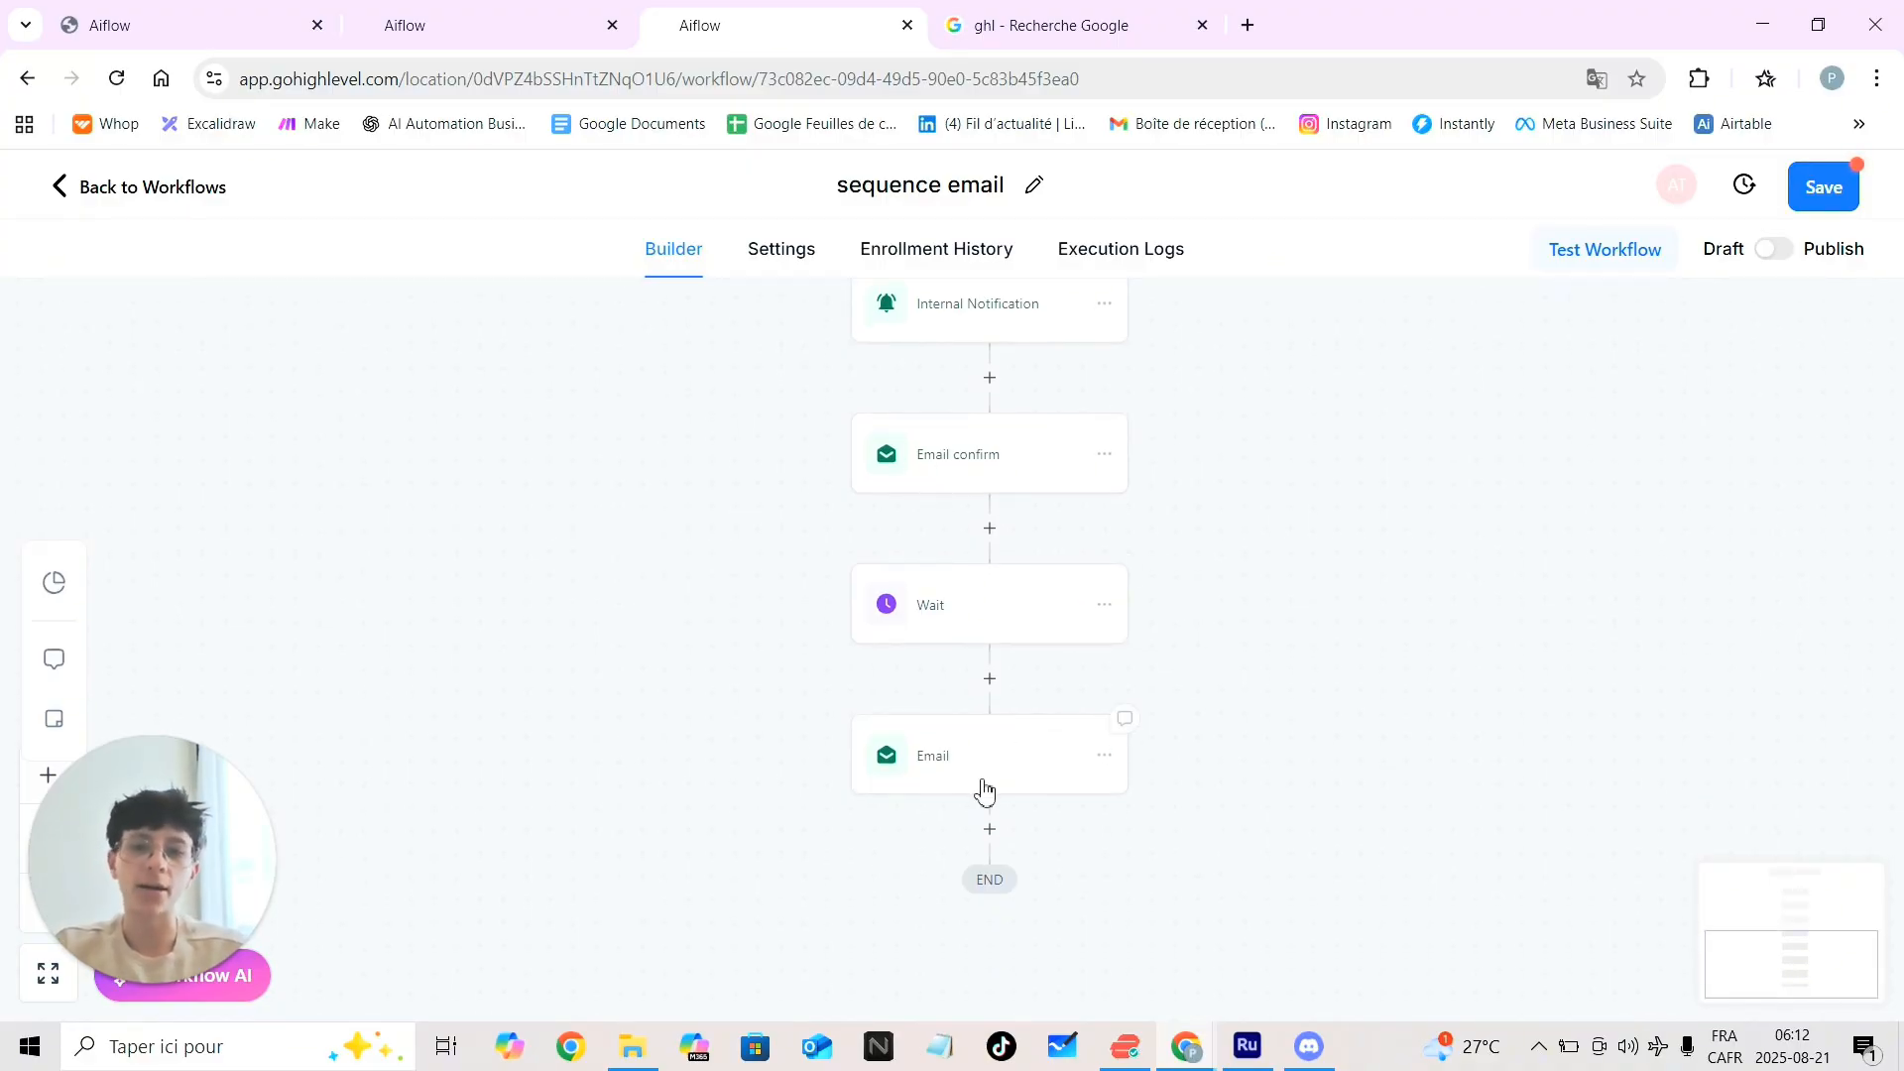
pyautogui.click(990, 829)
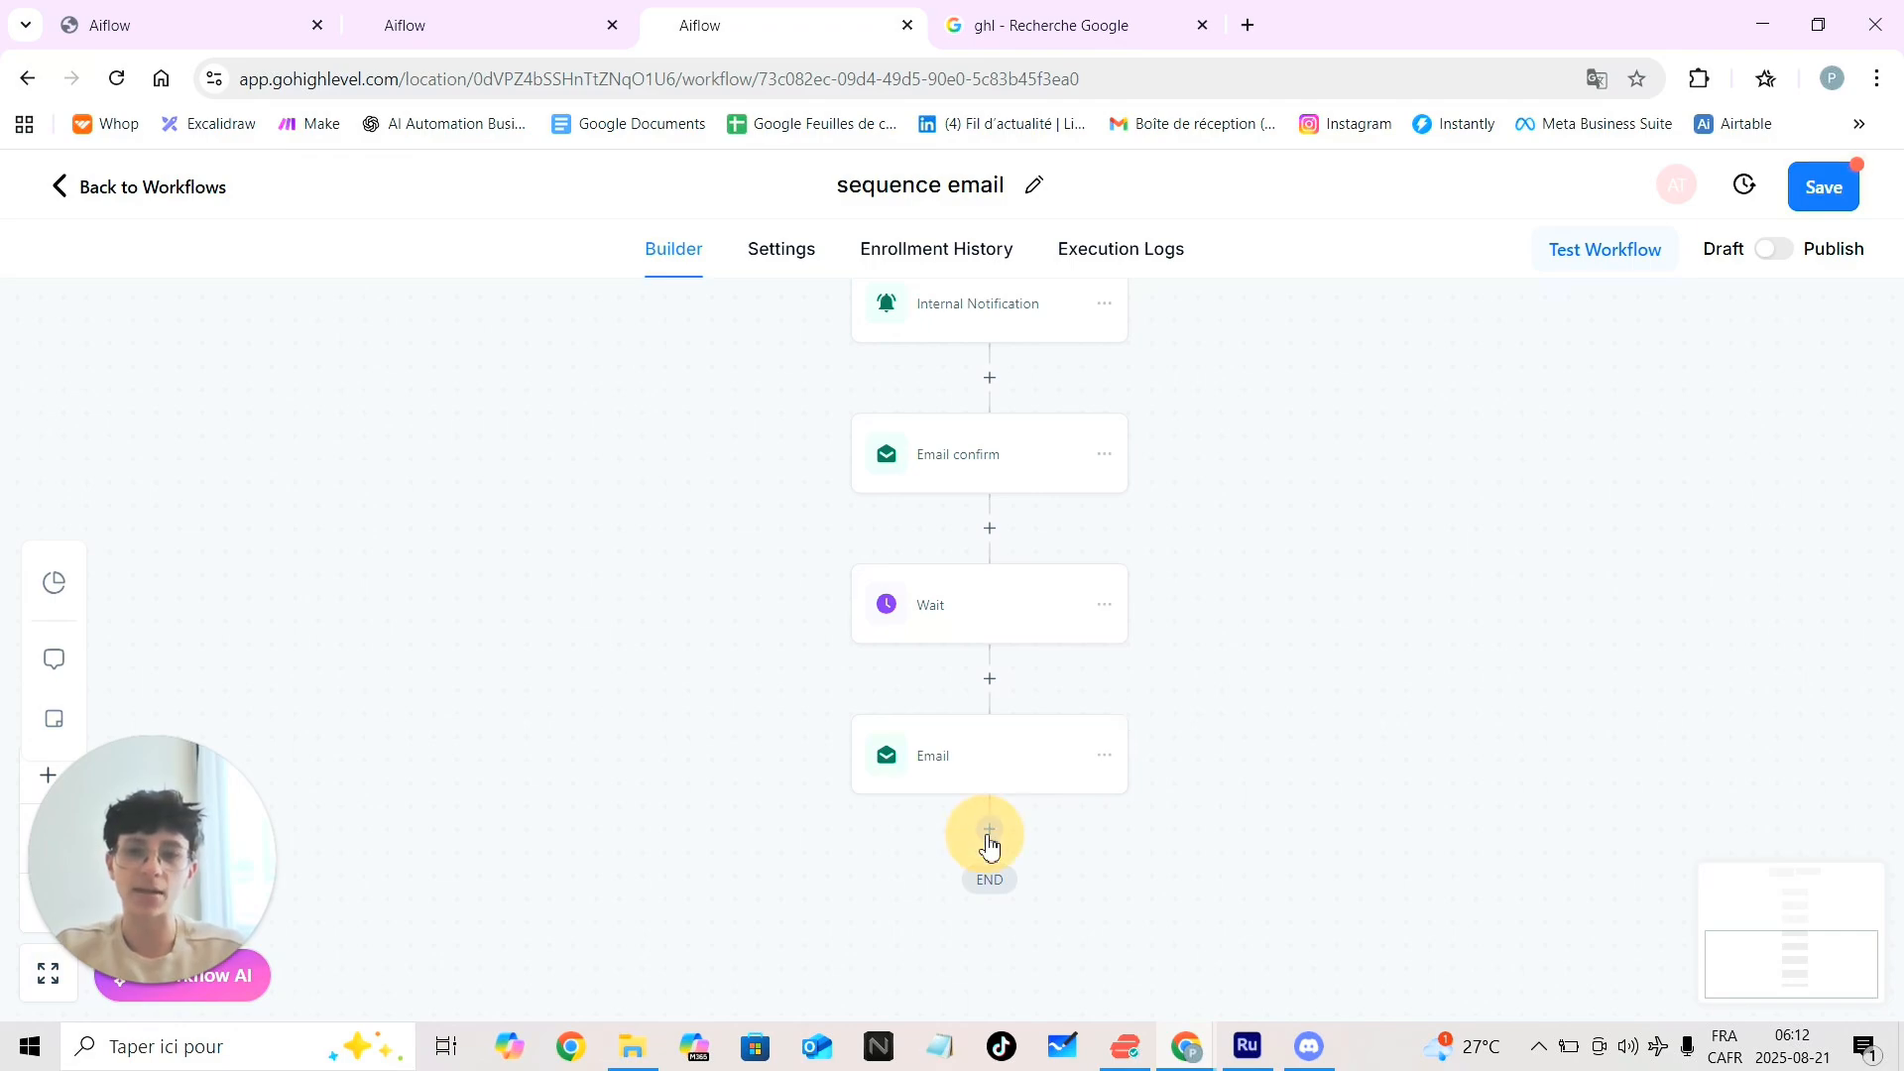
pyautogui.write('wait')
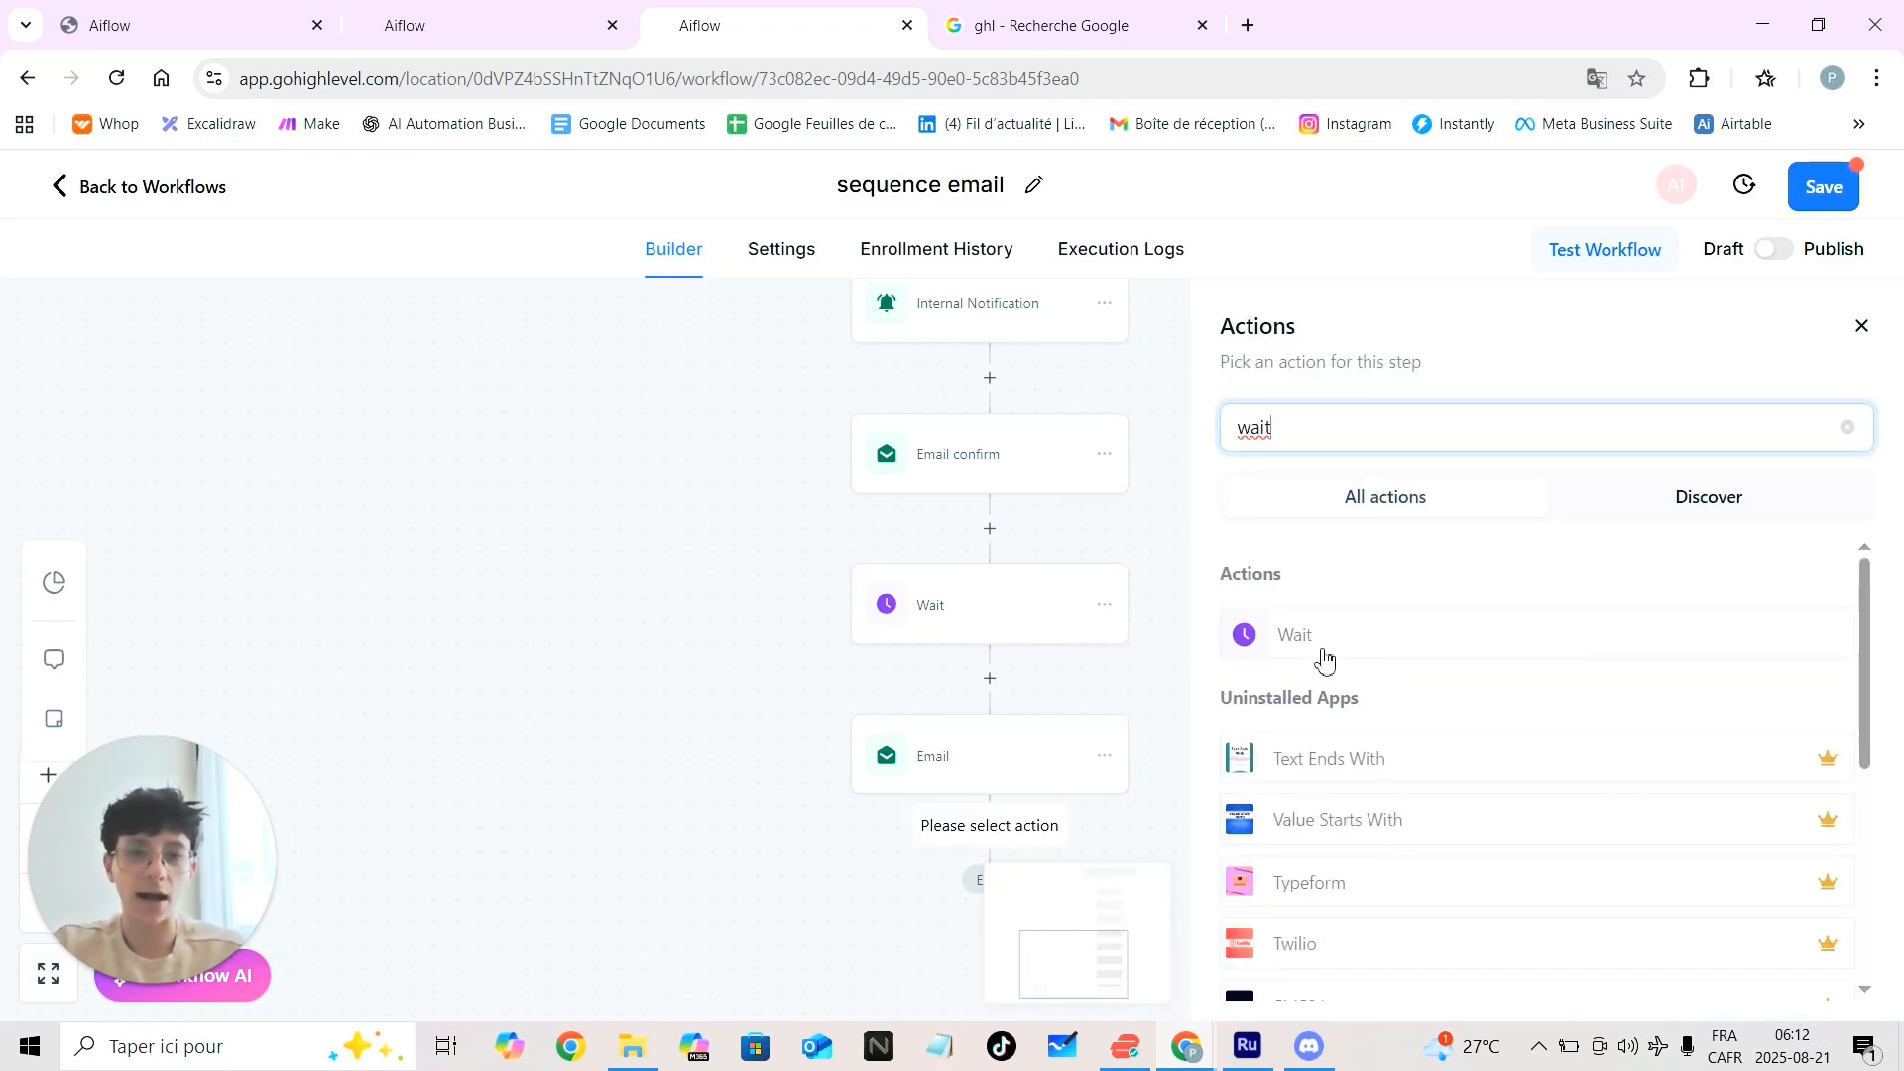
pyautogui.click(1309, 652)
pyautogui.click(1003, 593)
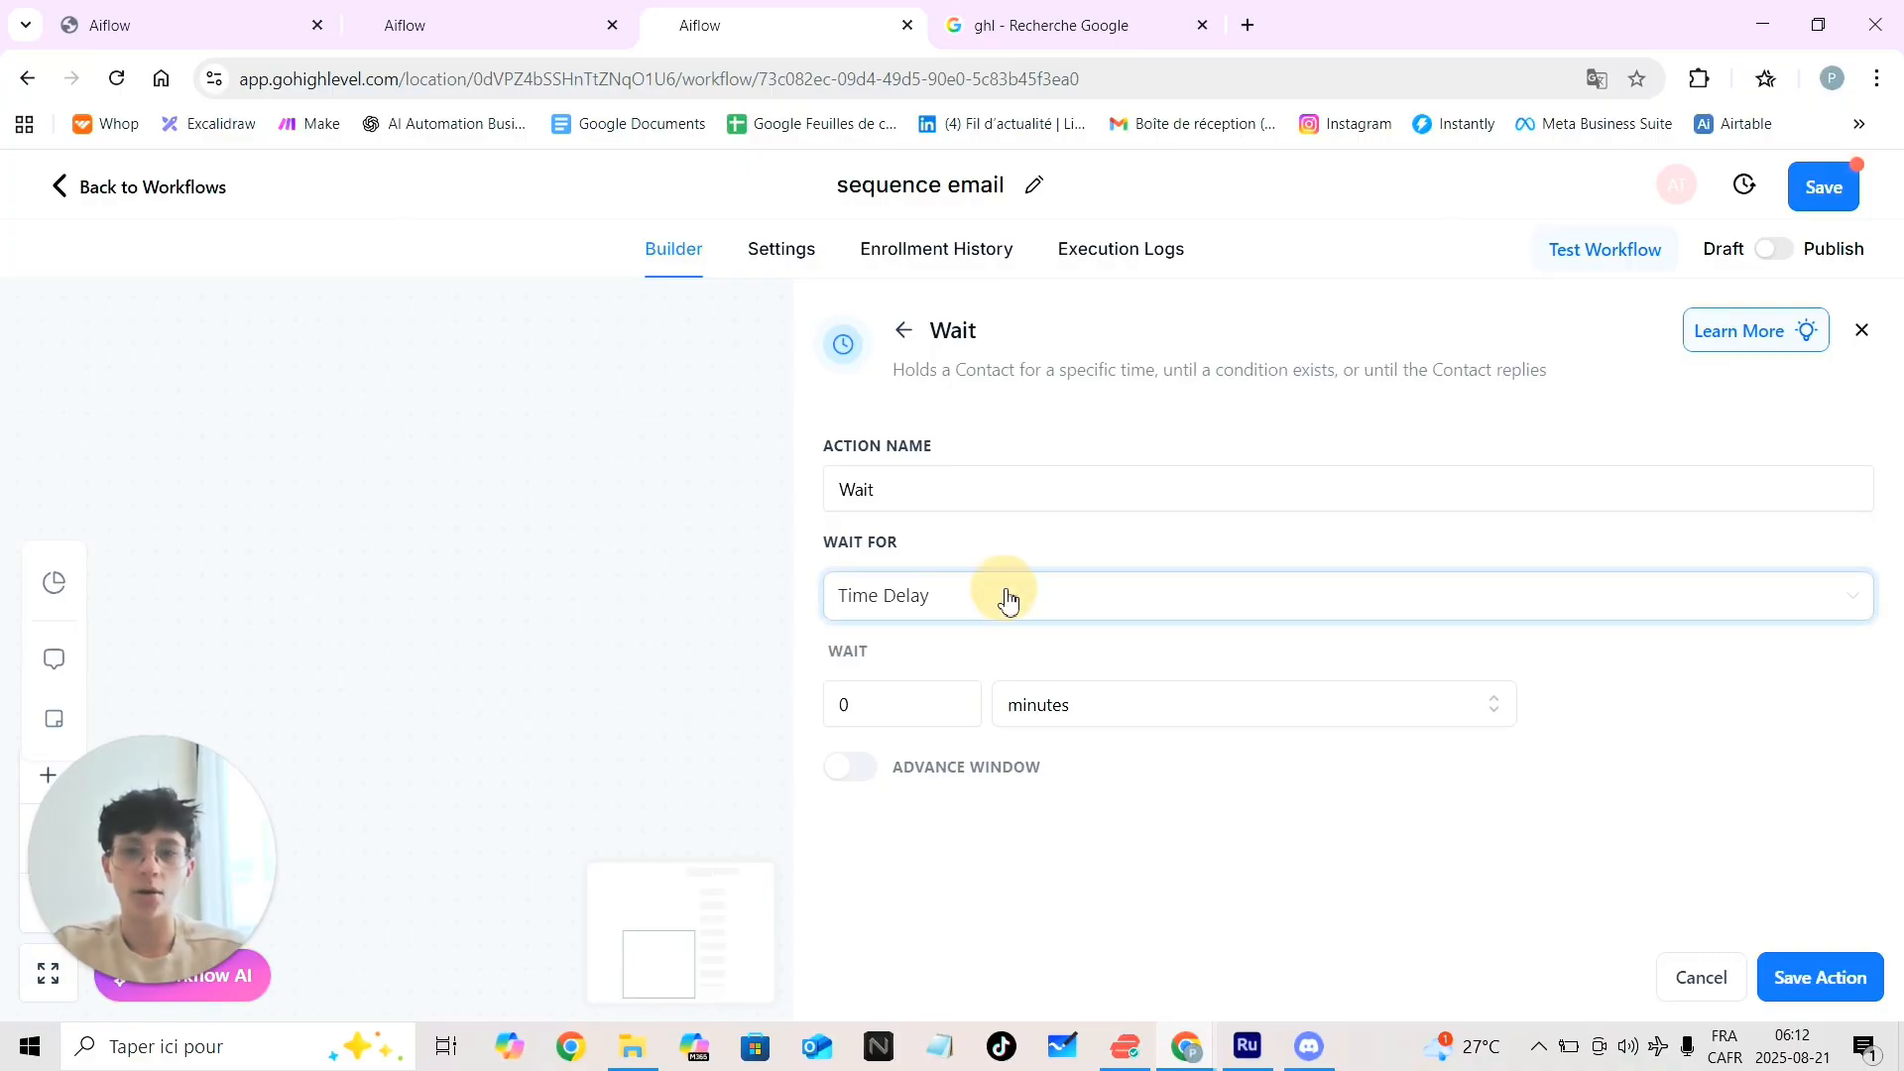
pyautogui.click(964, 794)
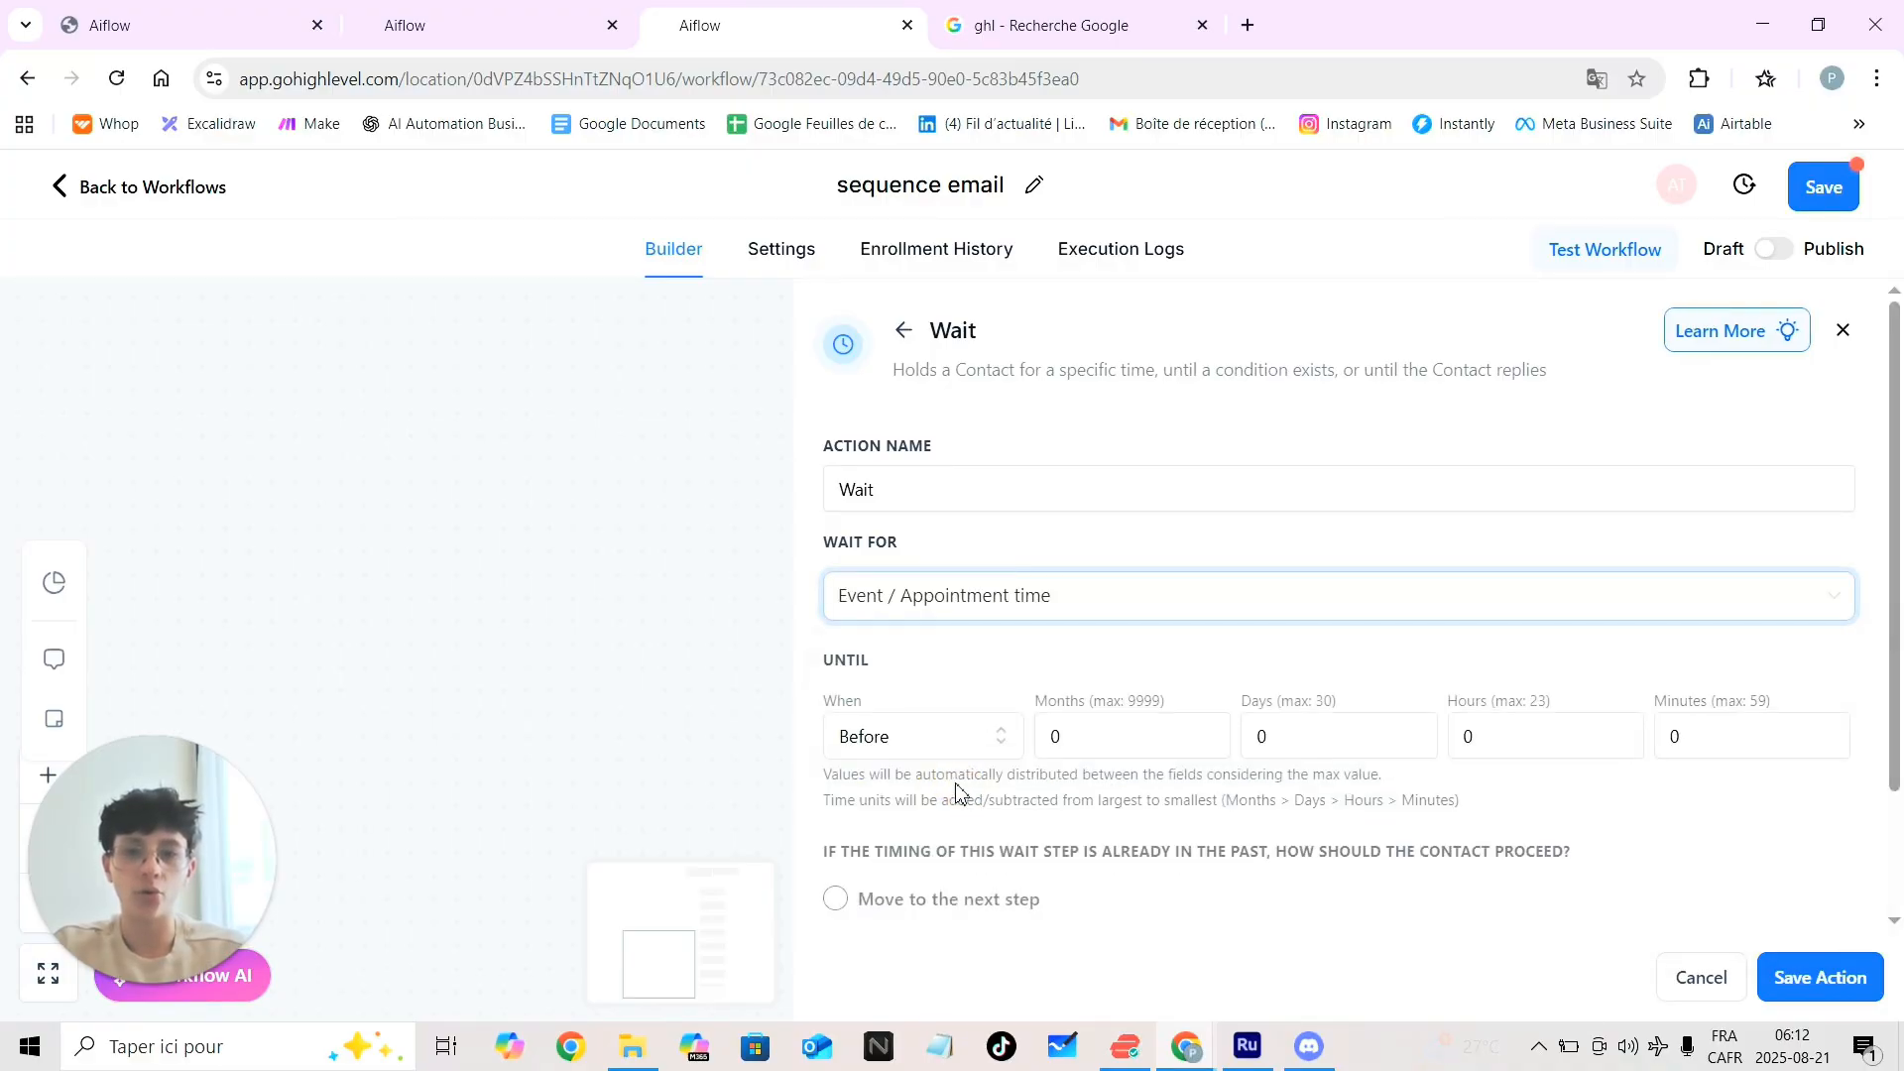
pyautogui.click(1325, 729)
pyautogui.press('BackSpace')
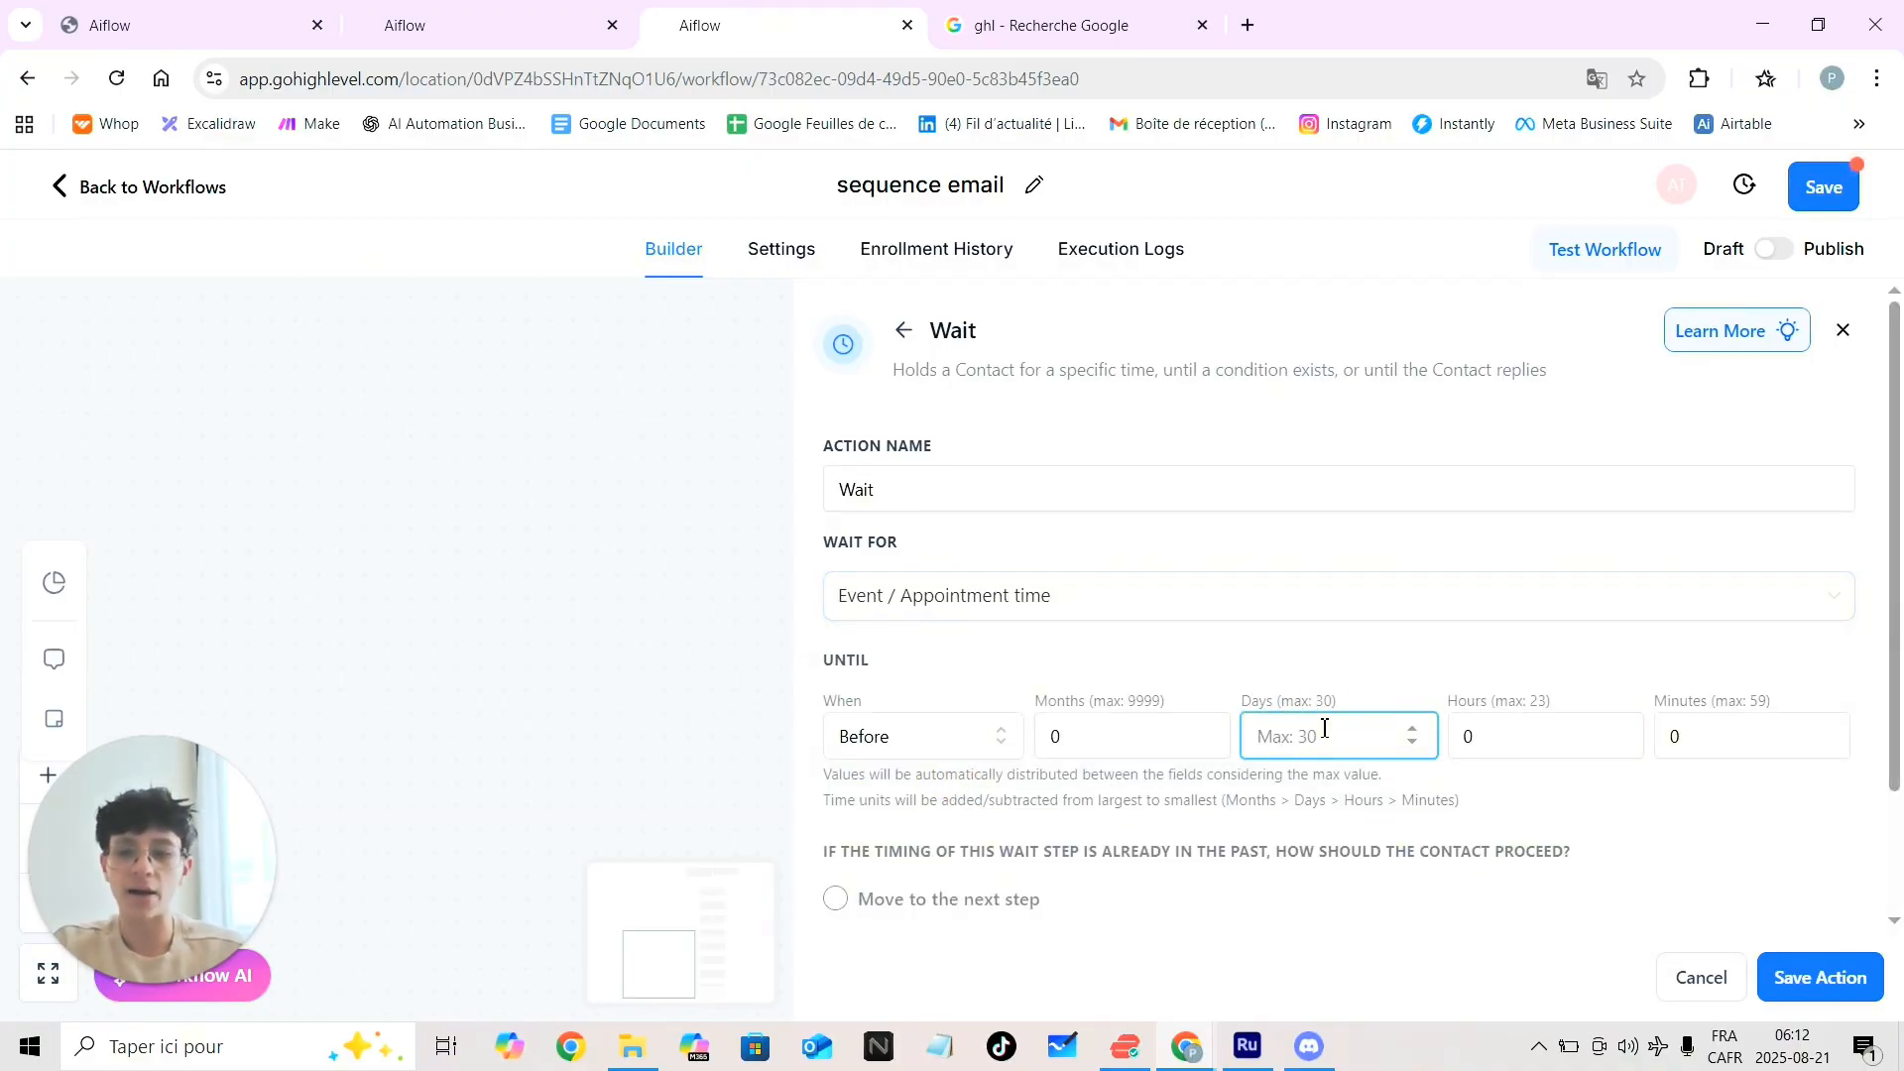
pyautogui.write('1')
pyautogui.scroll(-2, 1530, 850)
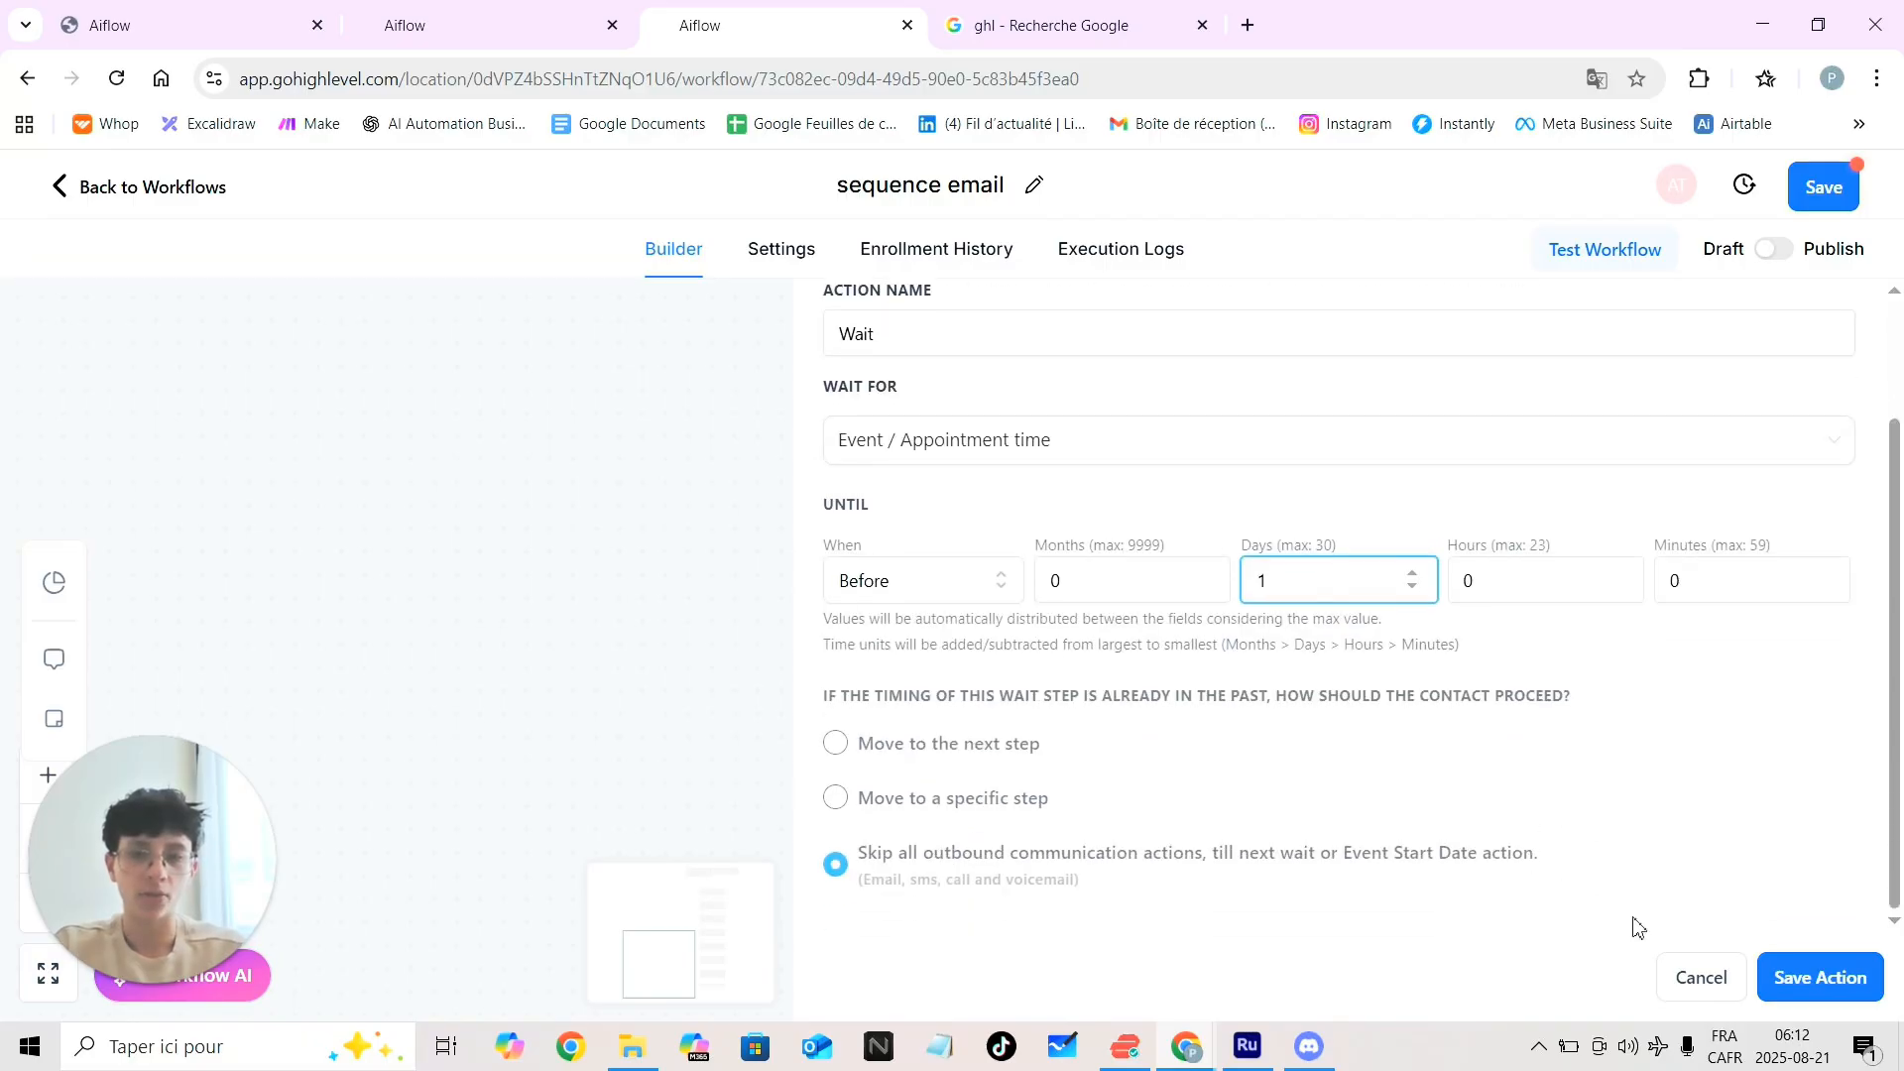
pyautogui.click(1801, 991)
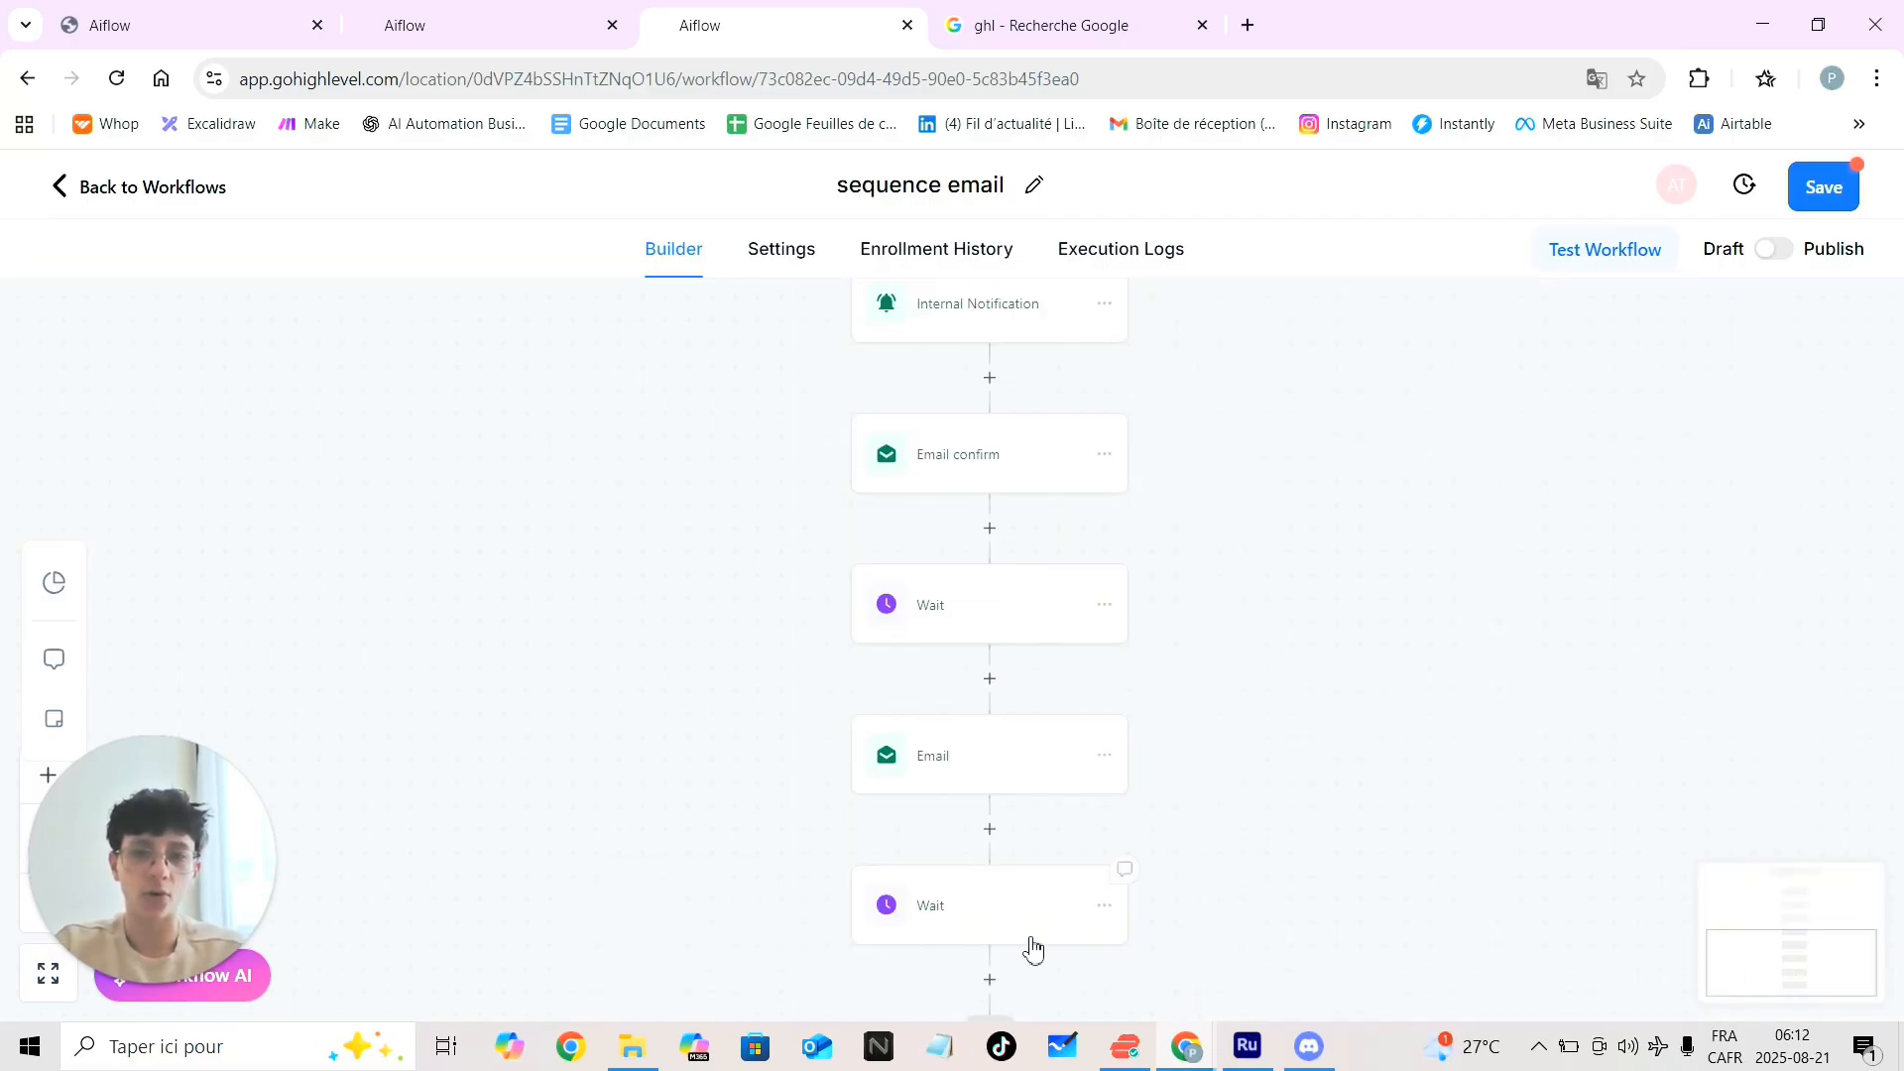
pyautogui.scroll(-1, 939, 897)
pyautogui.scroll(-1, 939, 892)
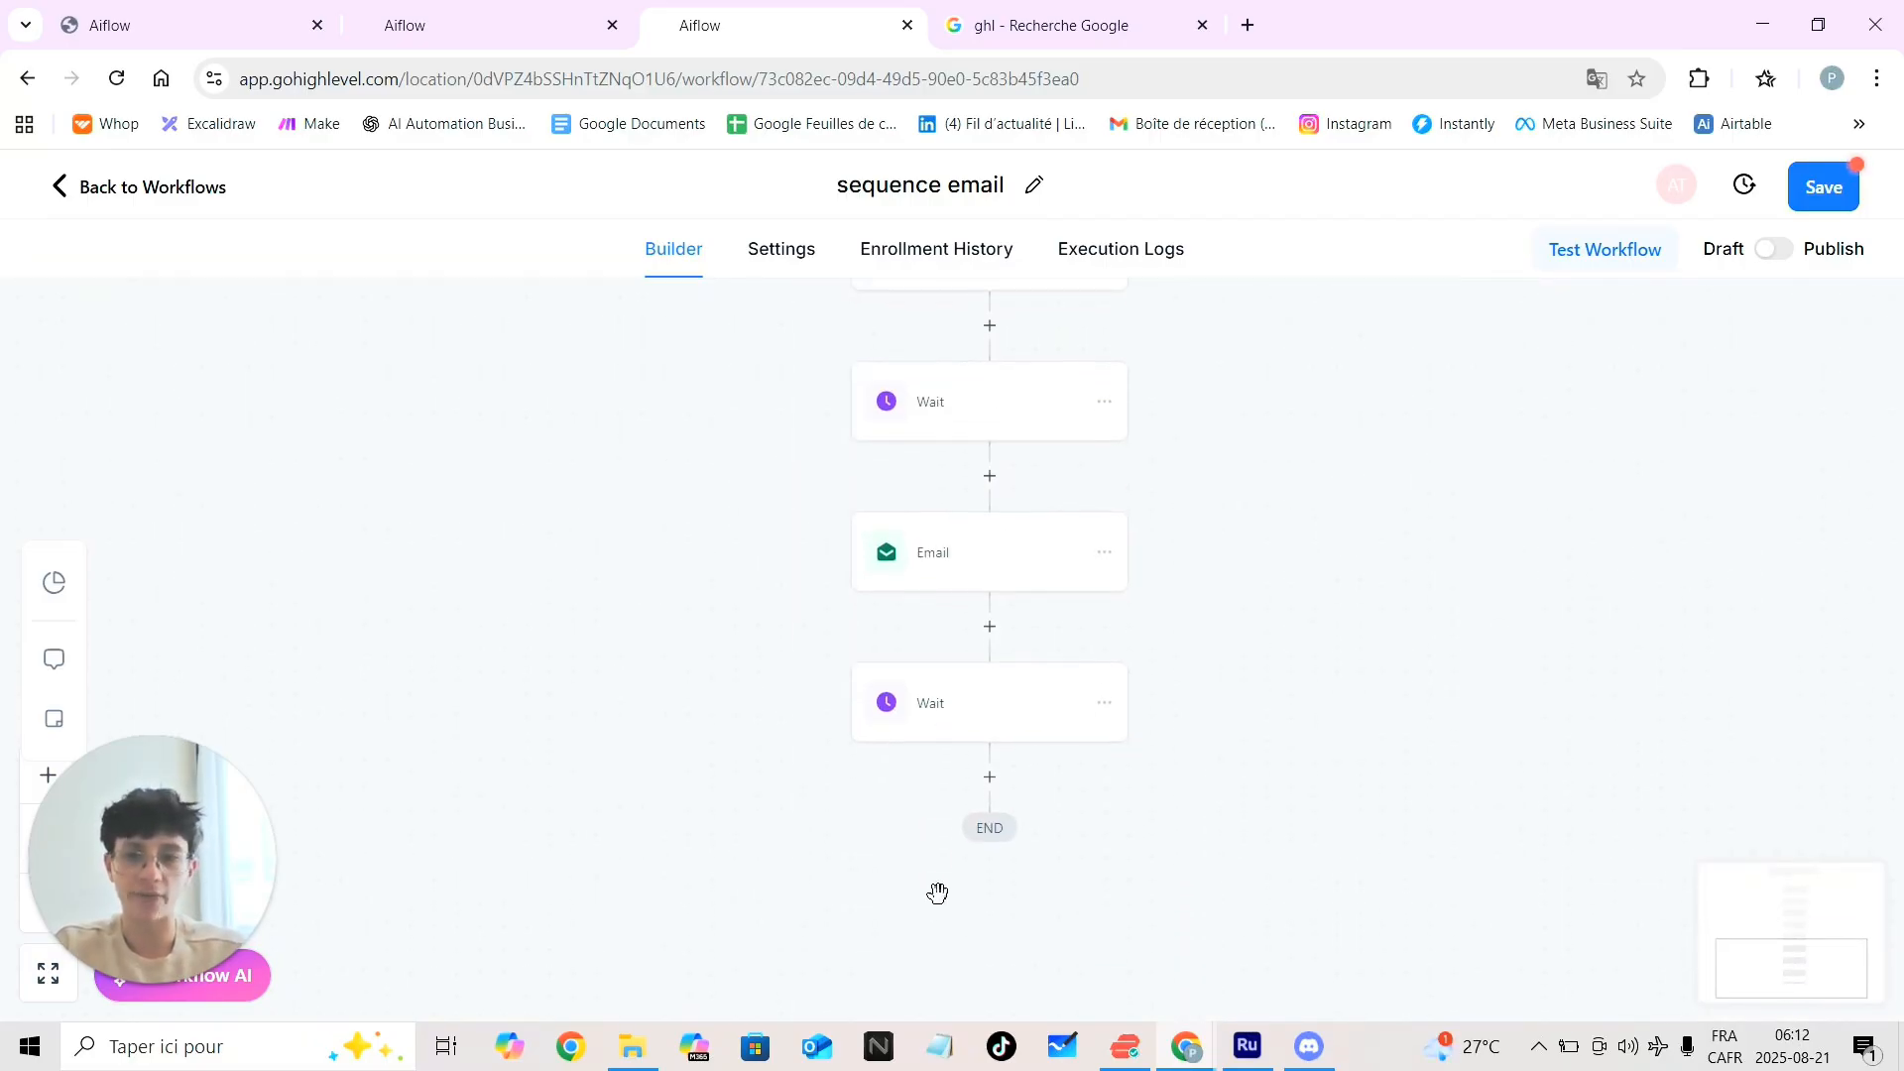
# Add an Email action after the last Wait step, just above END
pyautogui.click(991, 776)
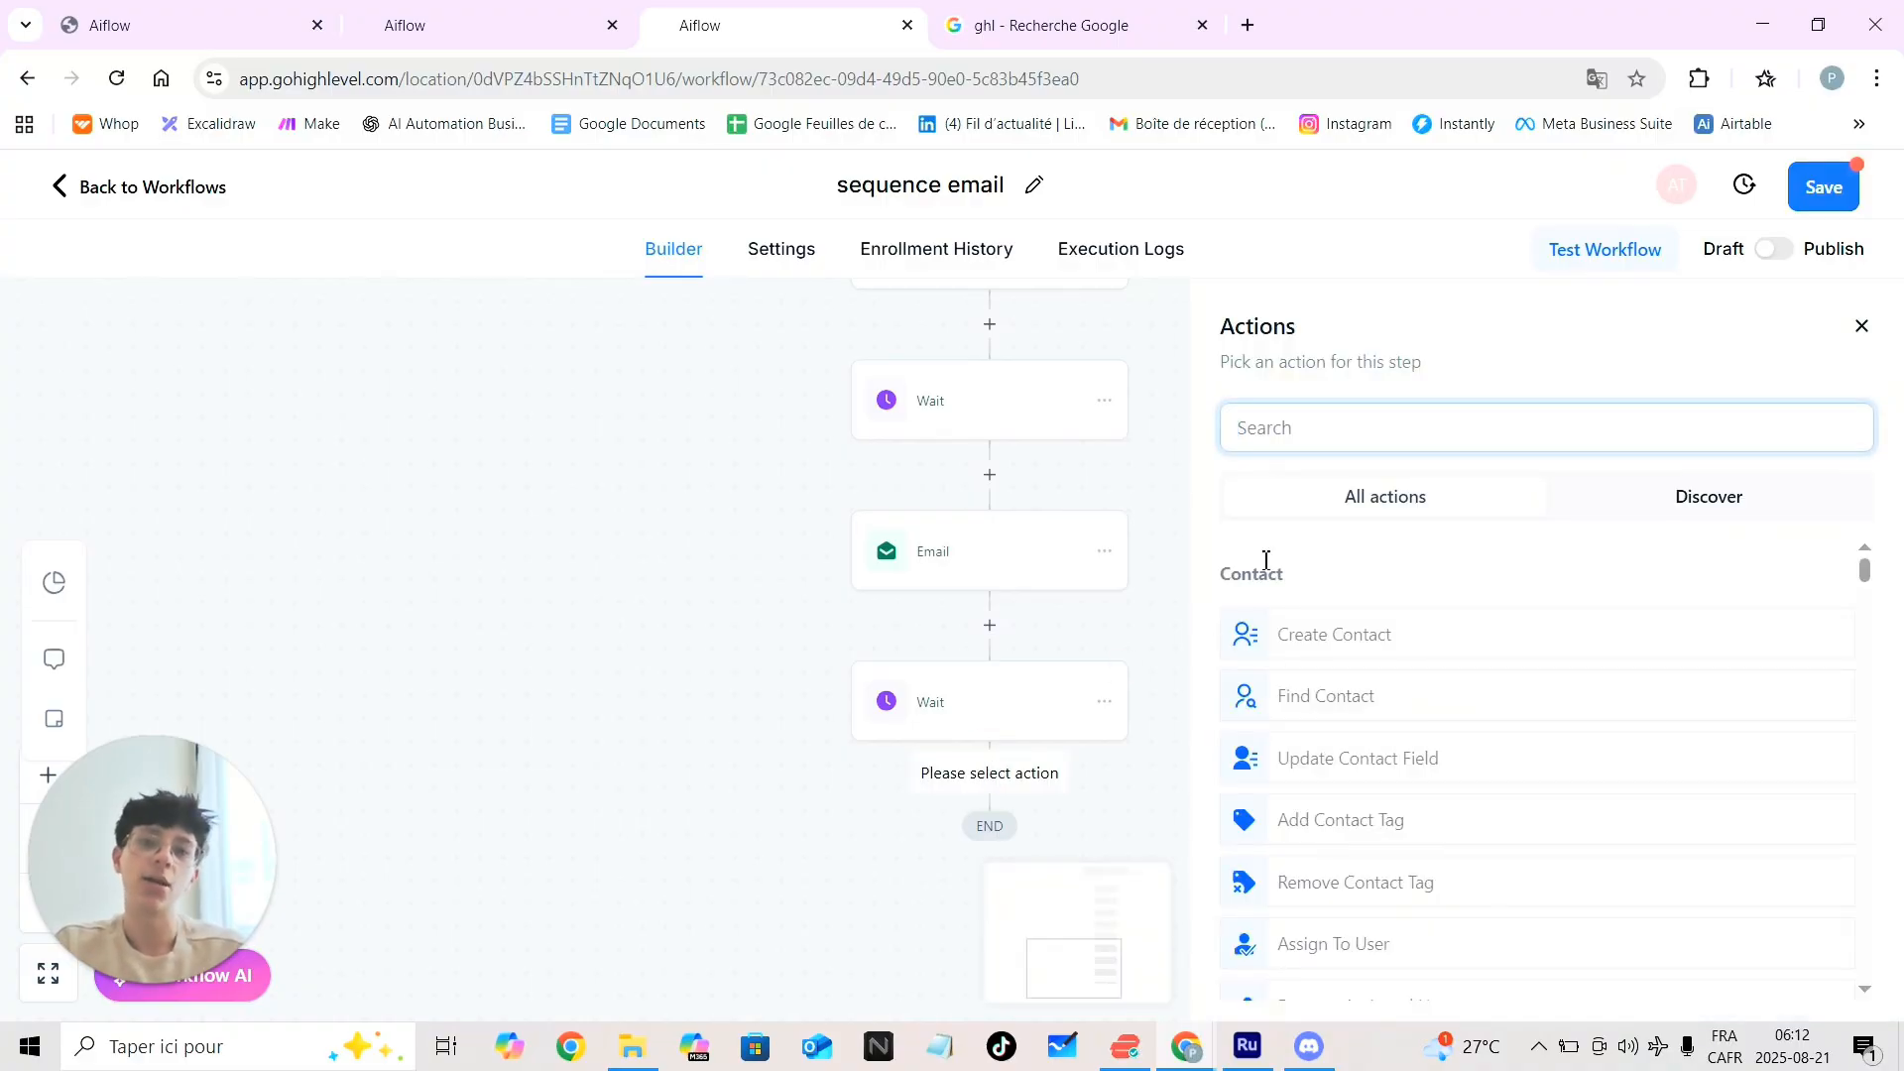
pyautogui.write('email')
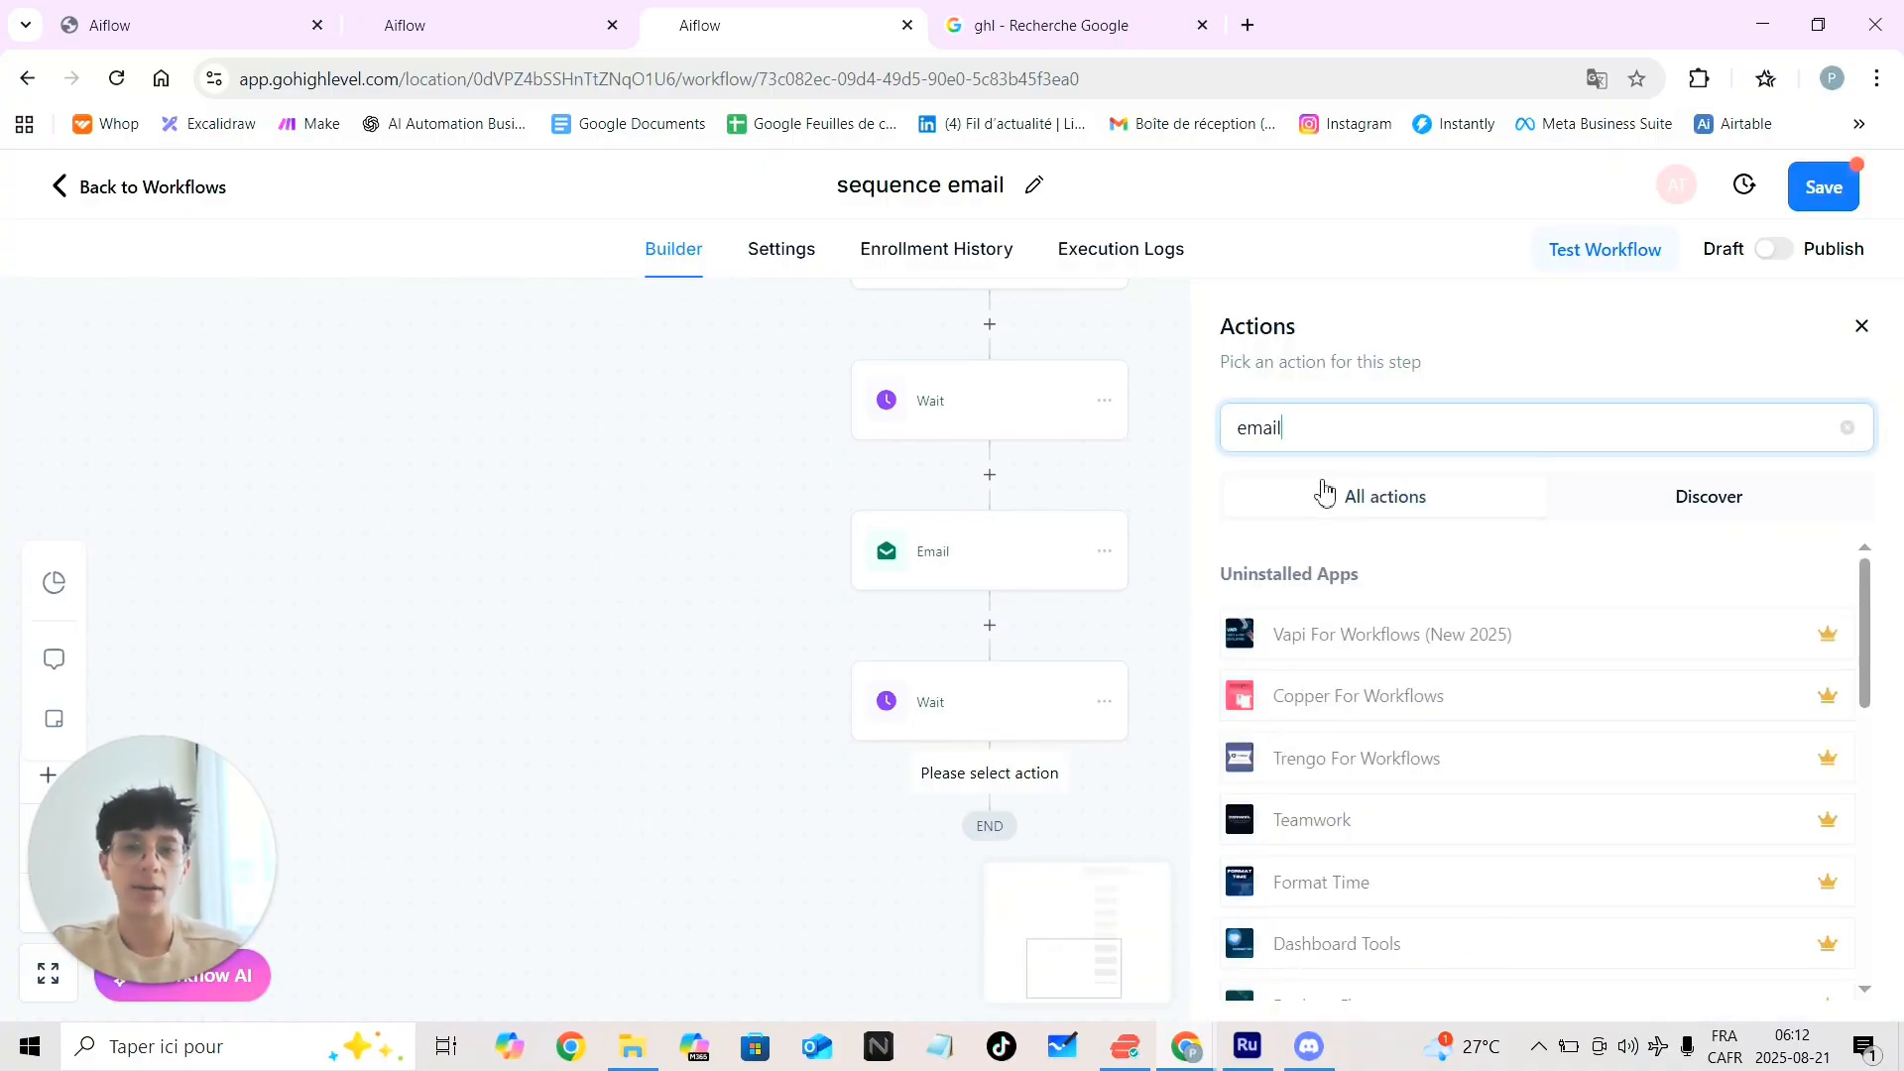
pyautogui.click(1300, 632)
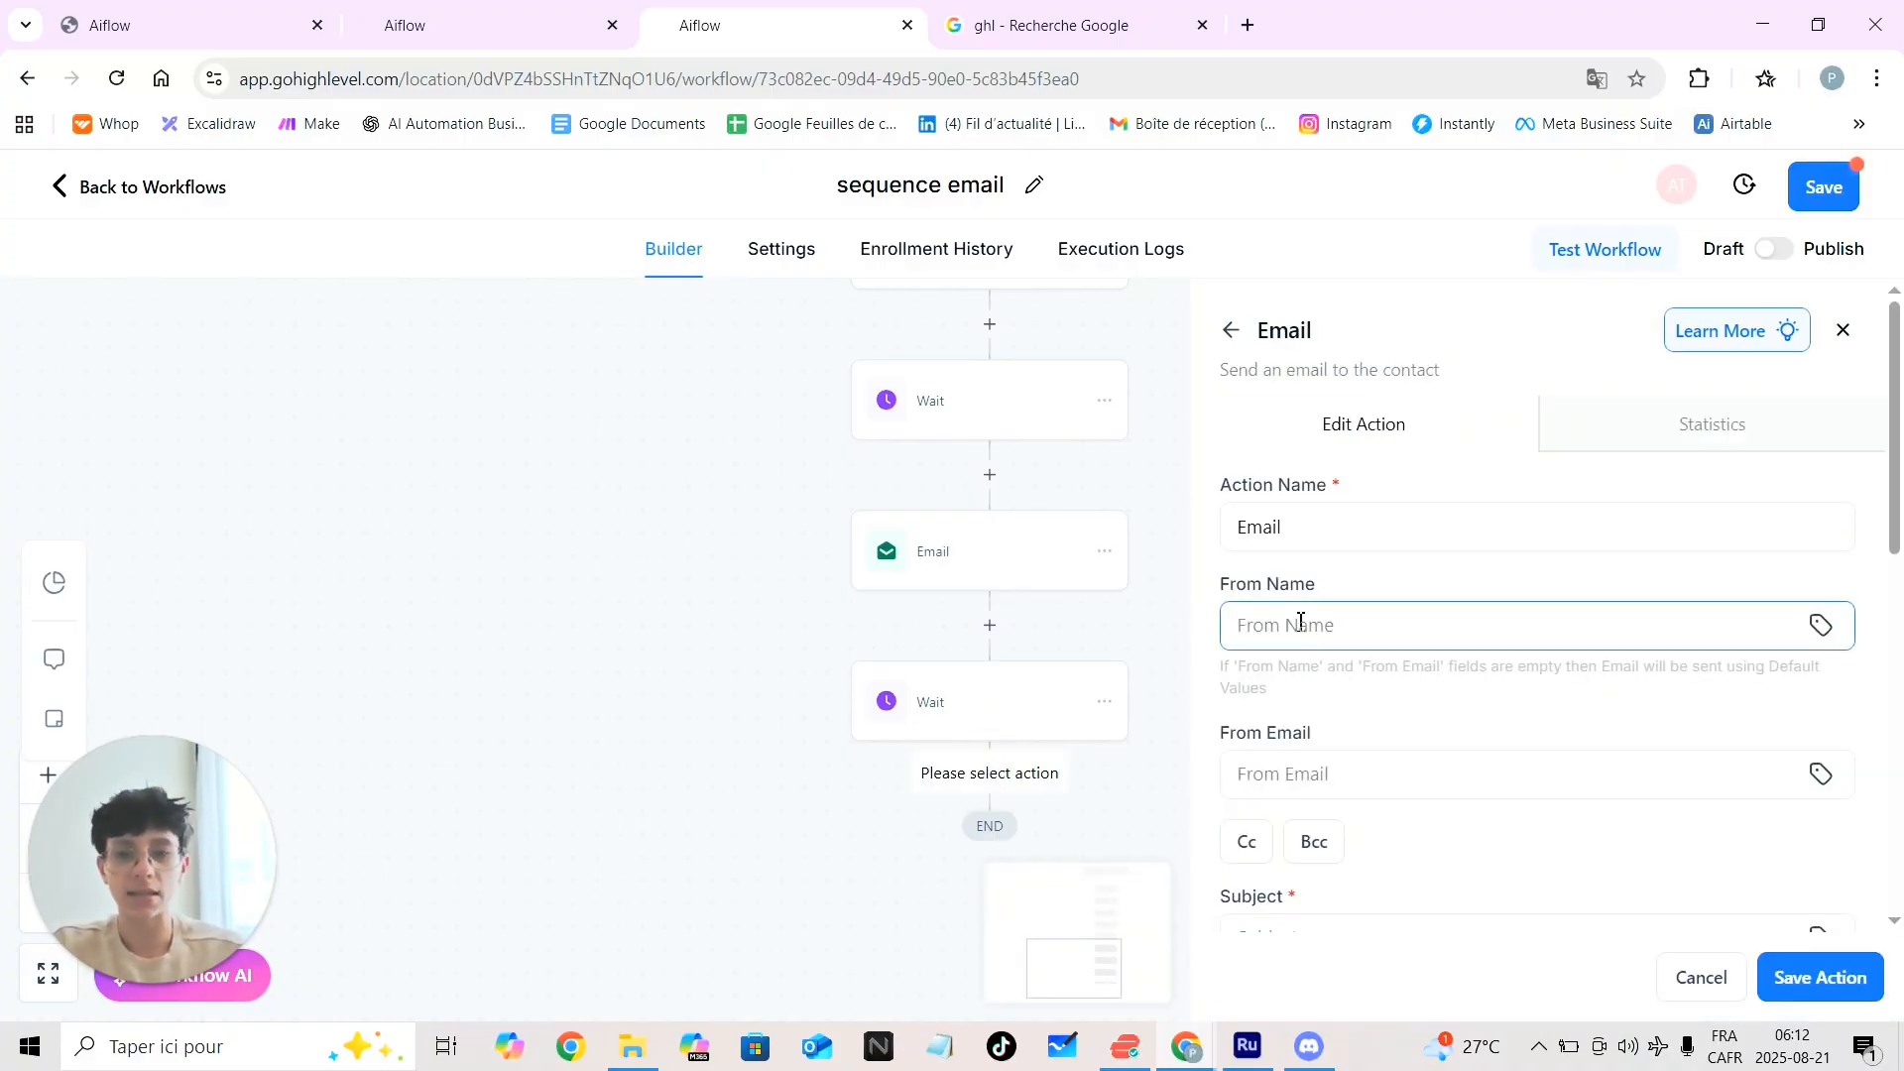
pyautogui.scroll(-1, 1300, 621)
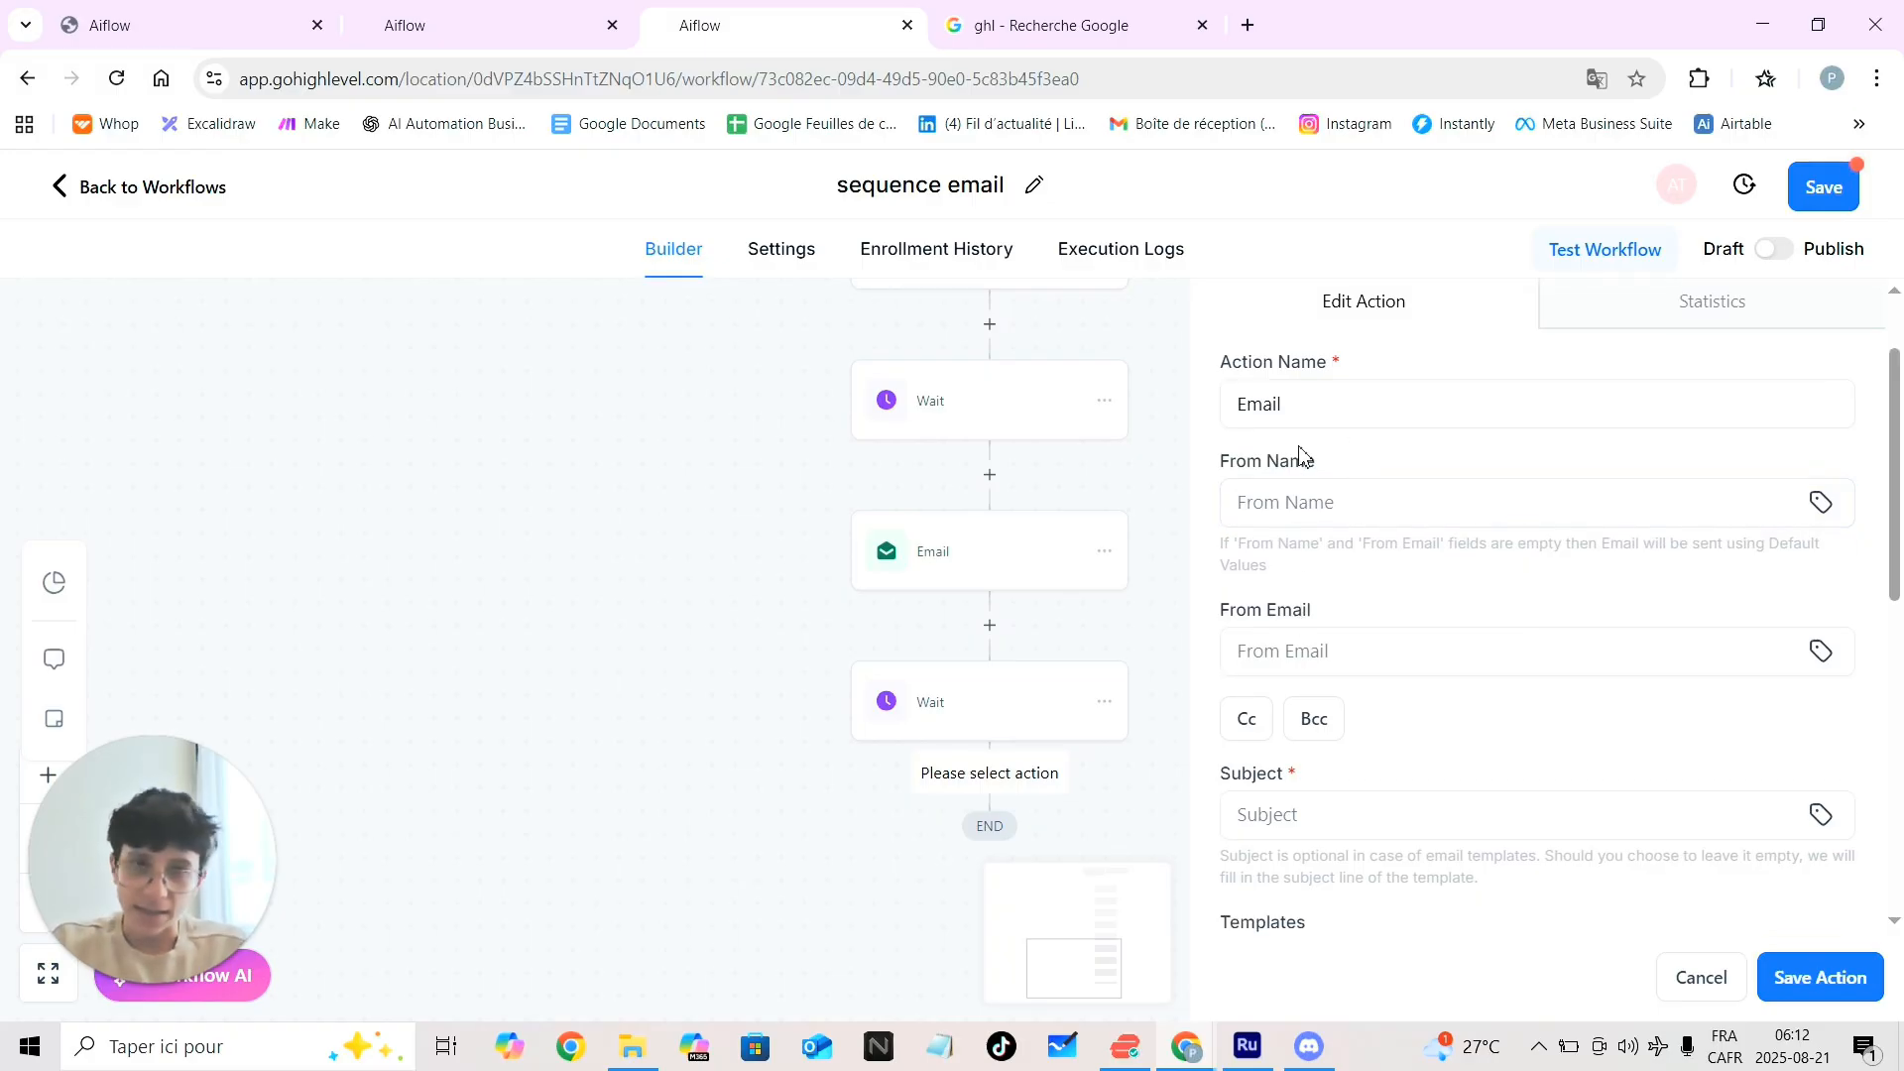
pyautogui.click(1332, 405)
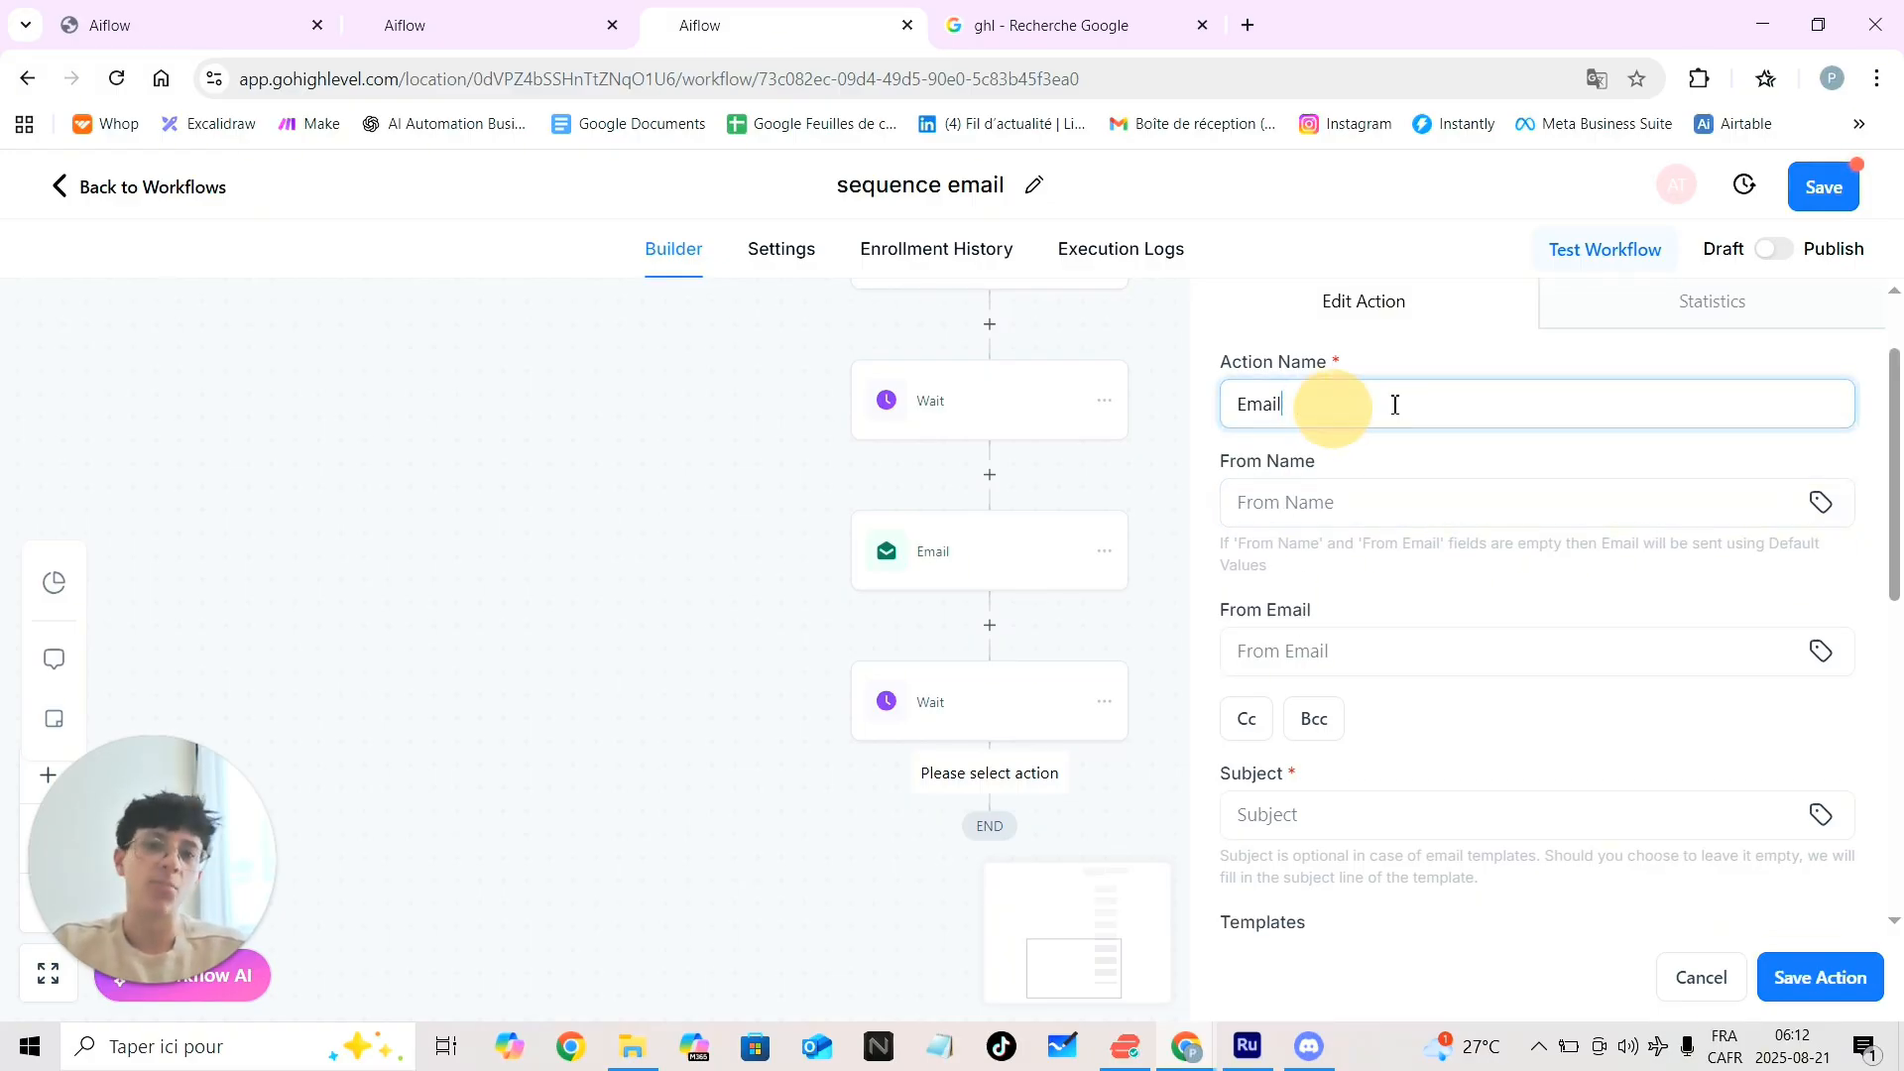
# Pick the suggested sender name and e-mail, and enter subject 'ksandklandklnaskln'
pyautogui.click(1374, 510)
pyautogui.click(1416, 579)
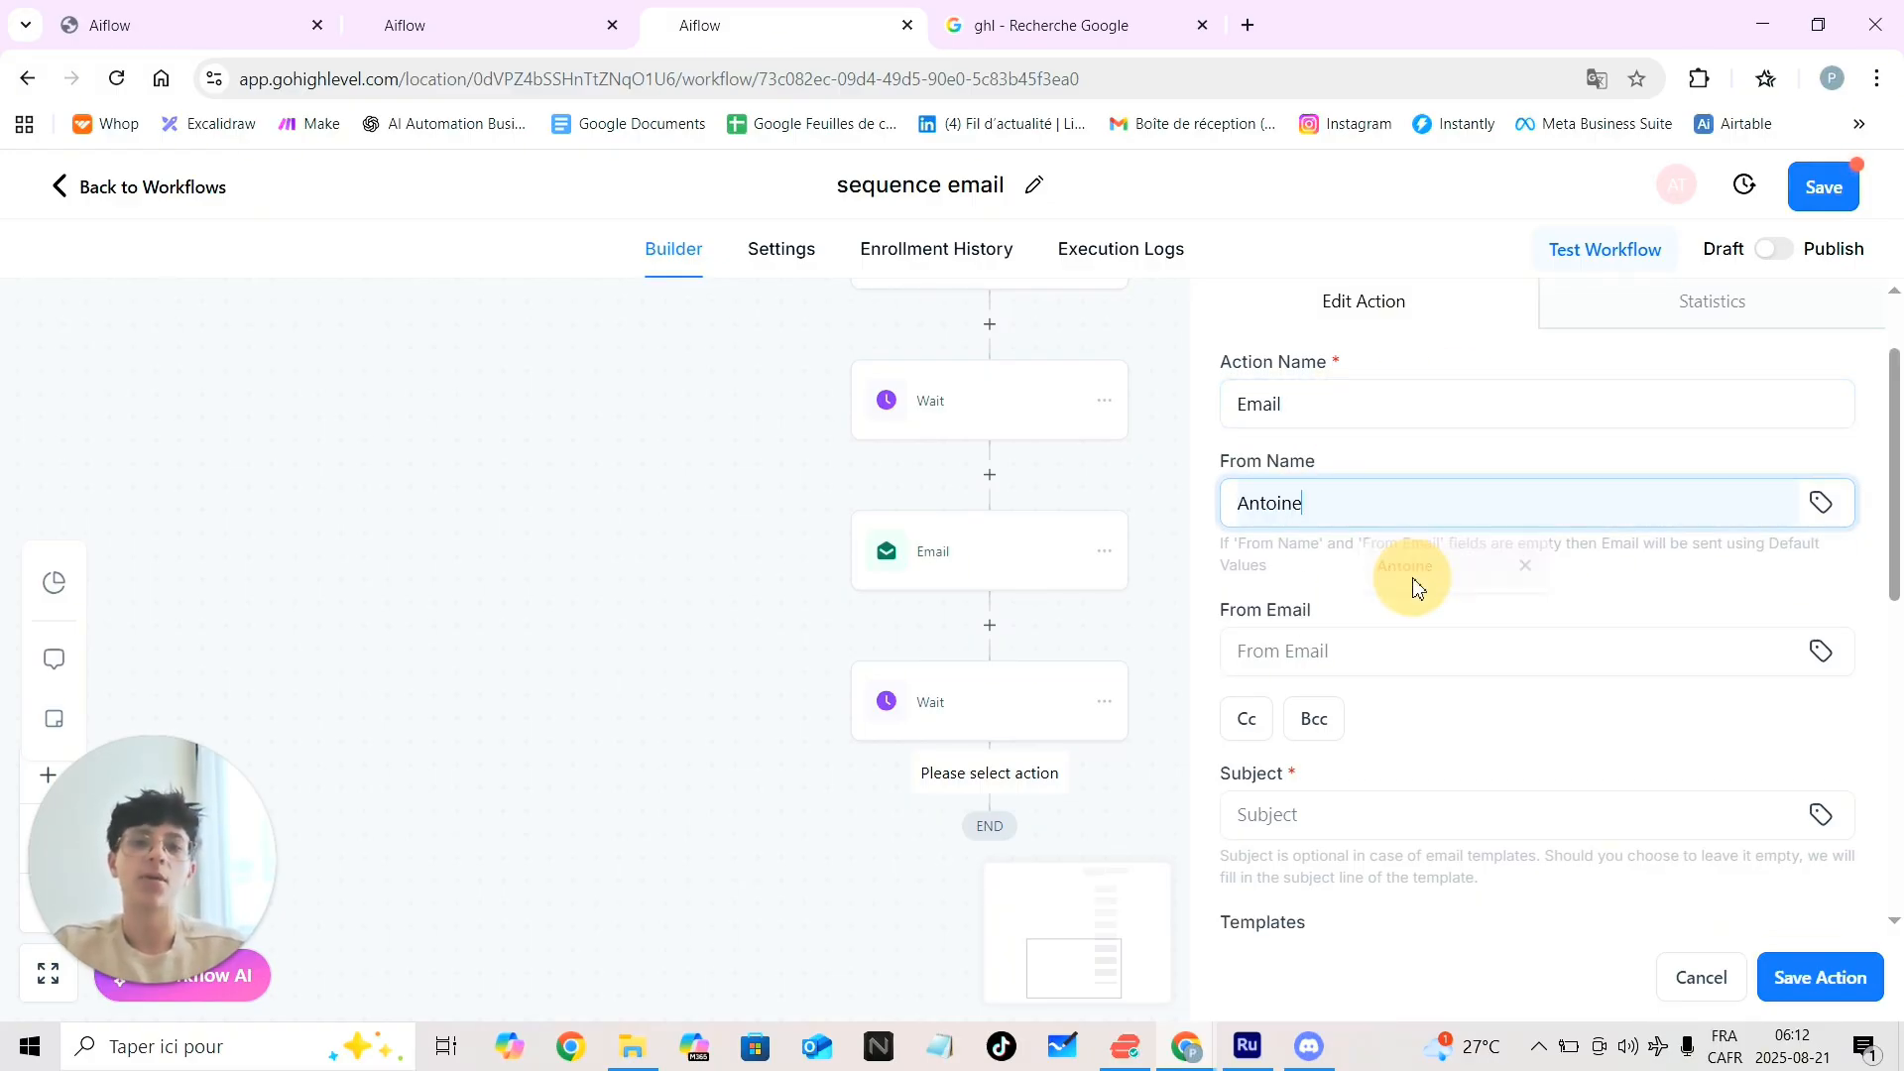
pyautogui.click(1354, 646)
pyautogui.click(1444, 759)
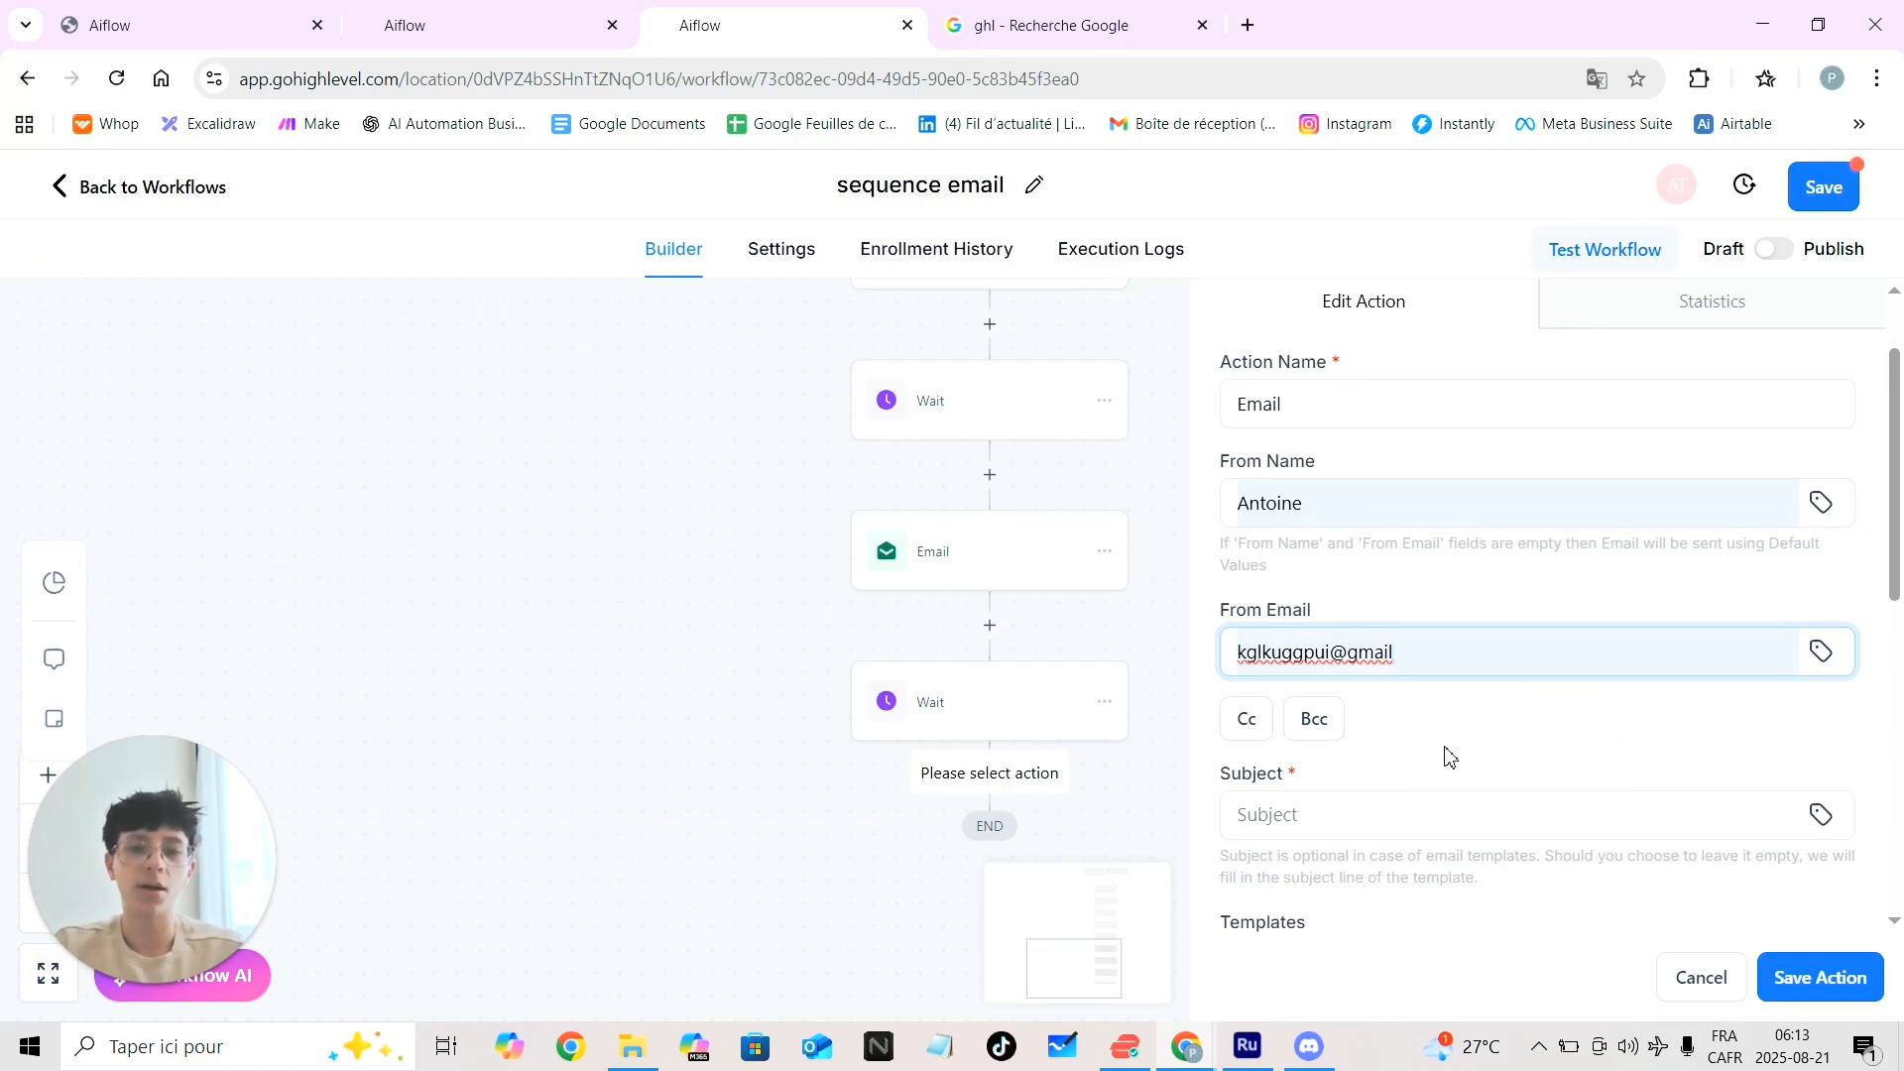
pyautogui.scroll(-1, 1323, 687)
pyautogui.click(1323, 688)
pyautogui.write('ksandklandklnaskln')
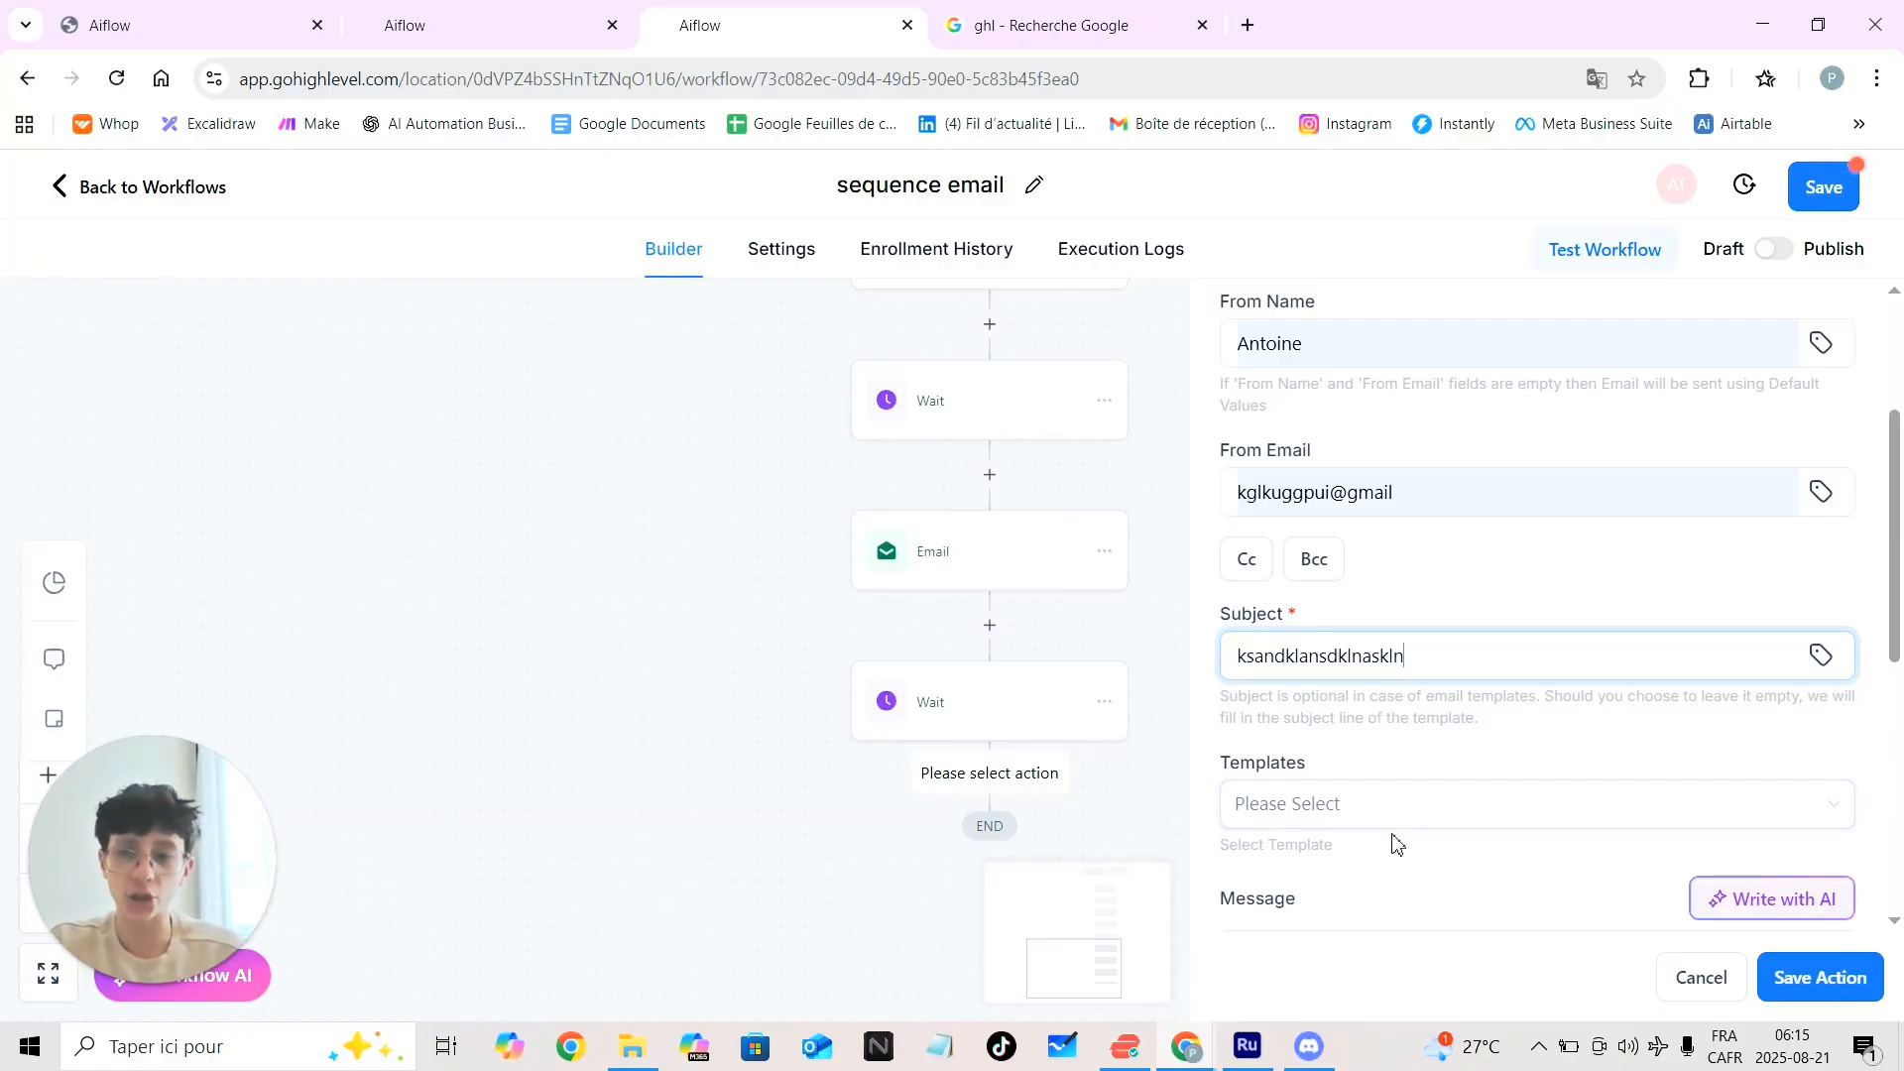
# Type 'jmlglhgl' as the message body and save the email step
pyautogui.scroll(-3, 1446, 909)
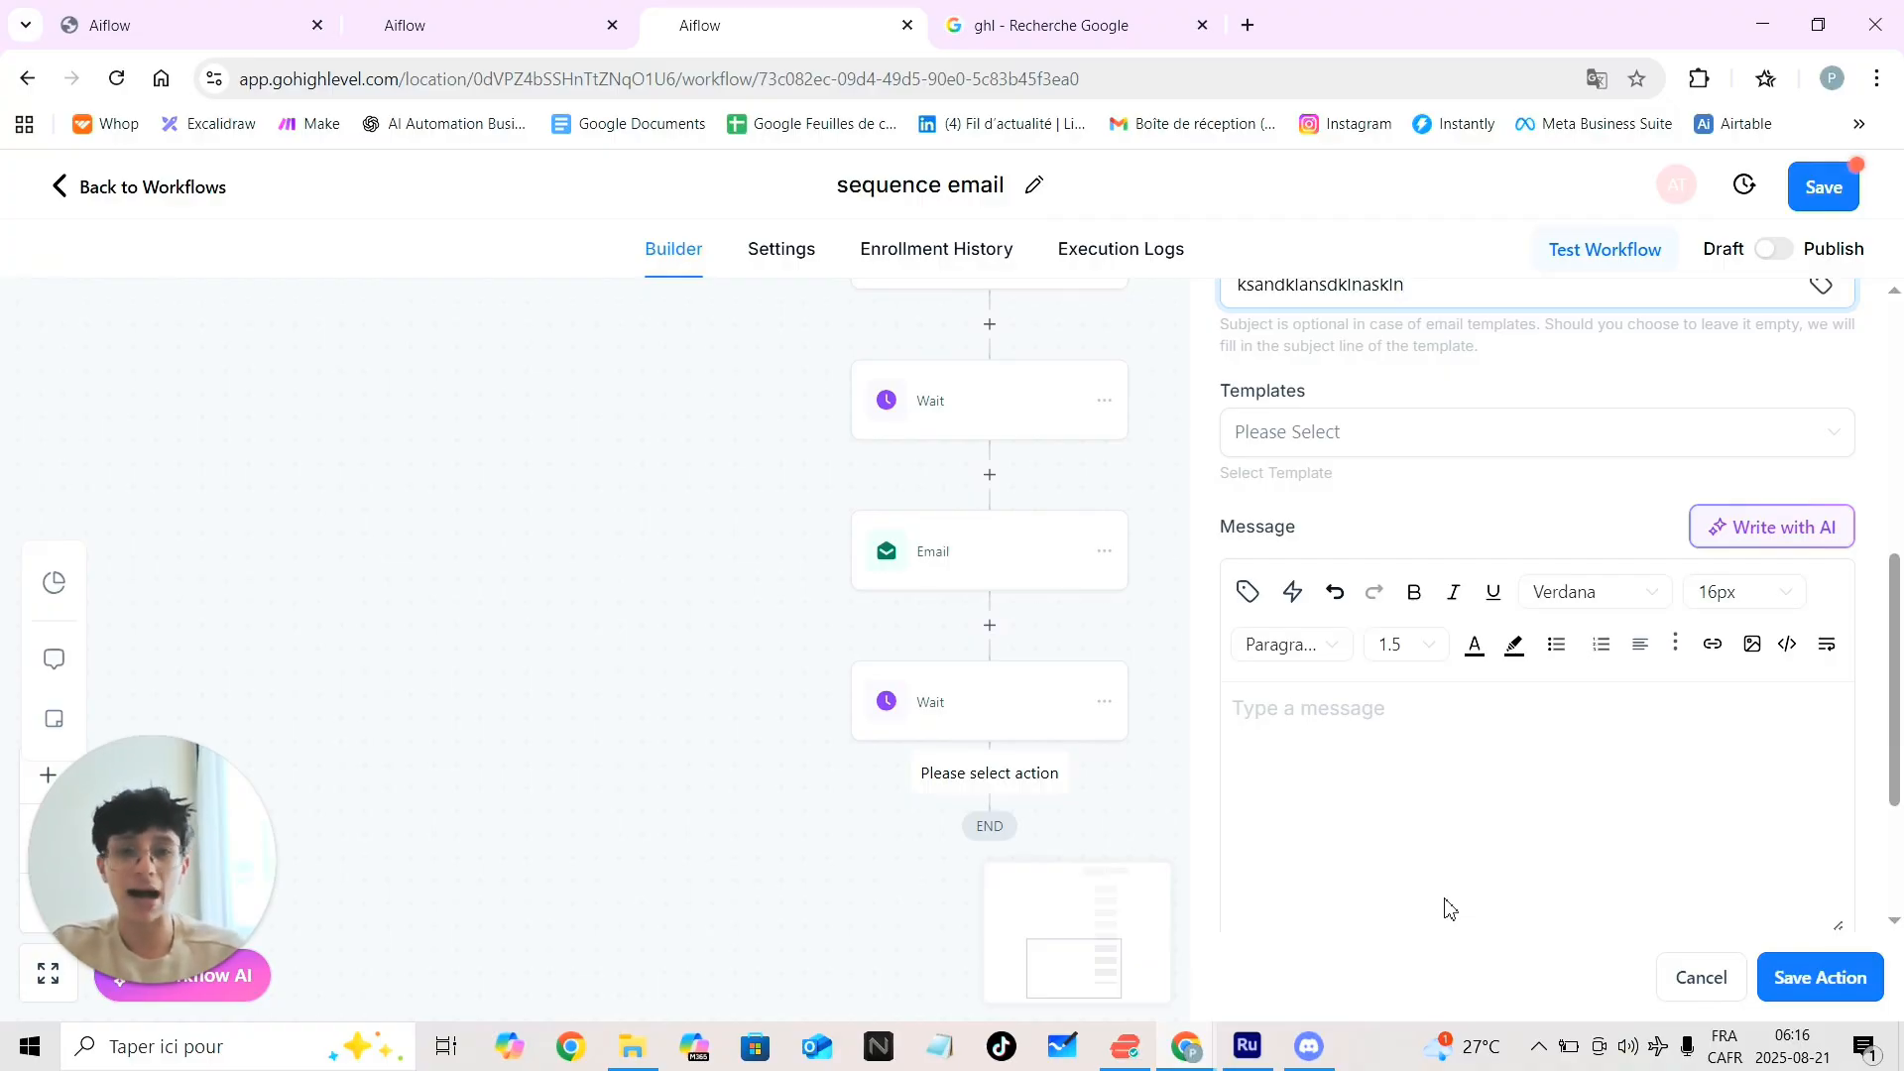
pyautogui.scroll(-2, 1451, 909)
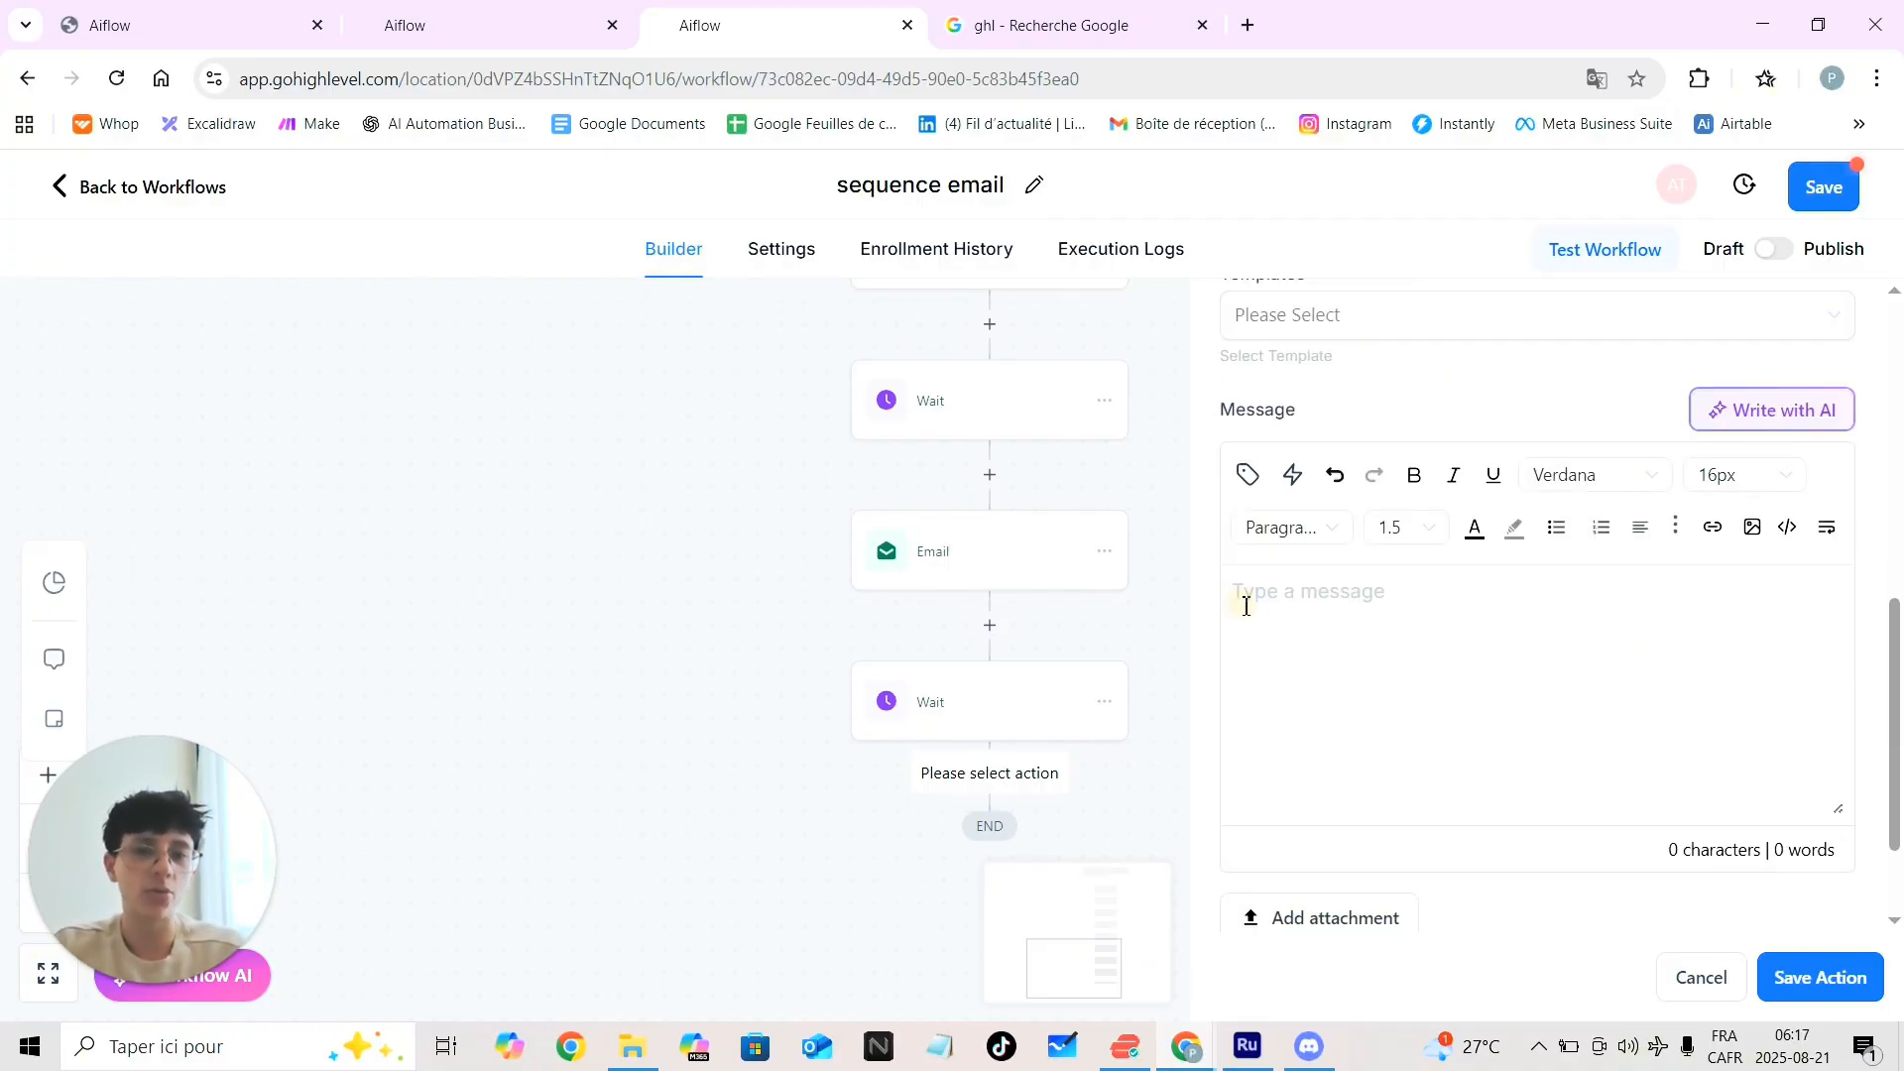
pyautogui.click(1413, 604)
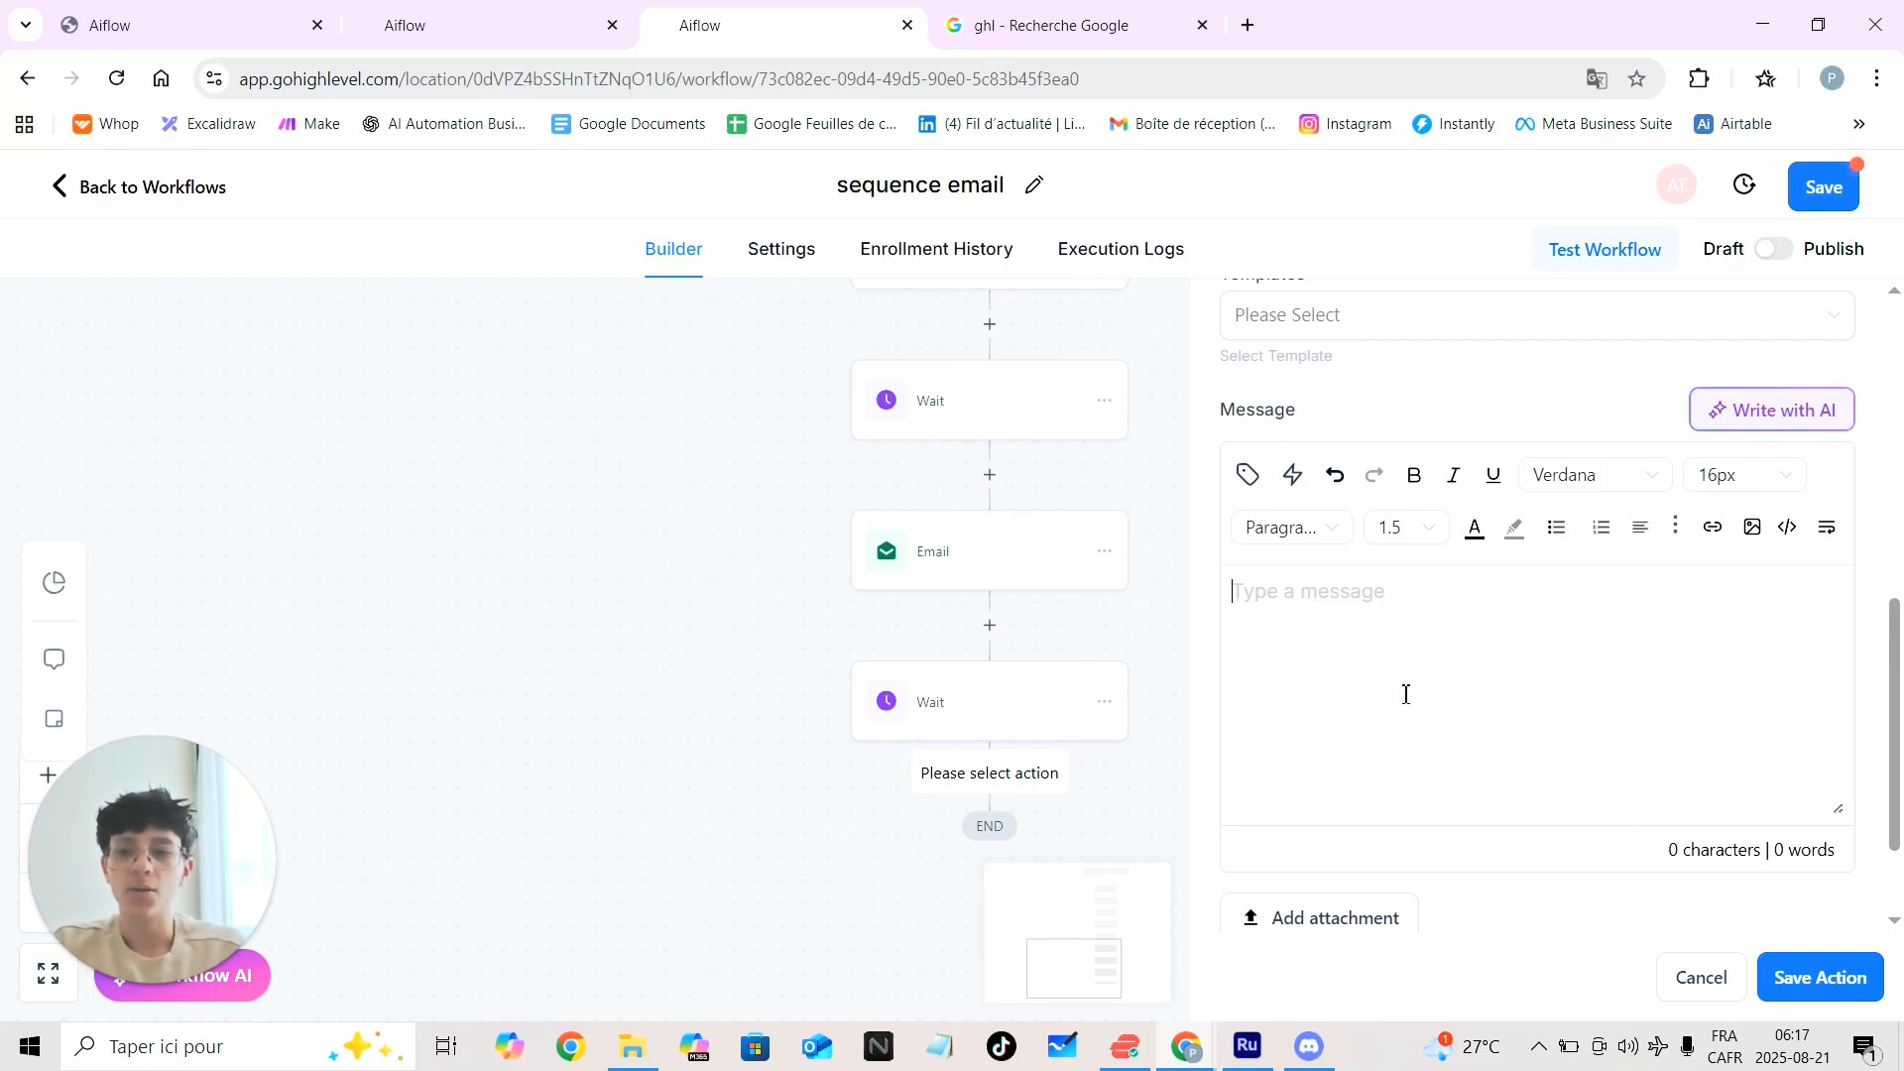
pyautogui.scroll(-3, 1402, 692)
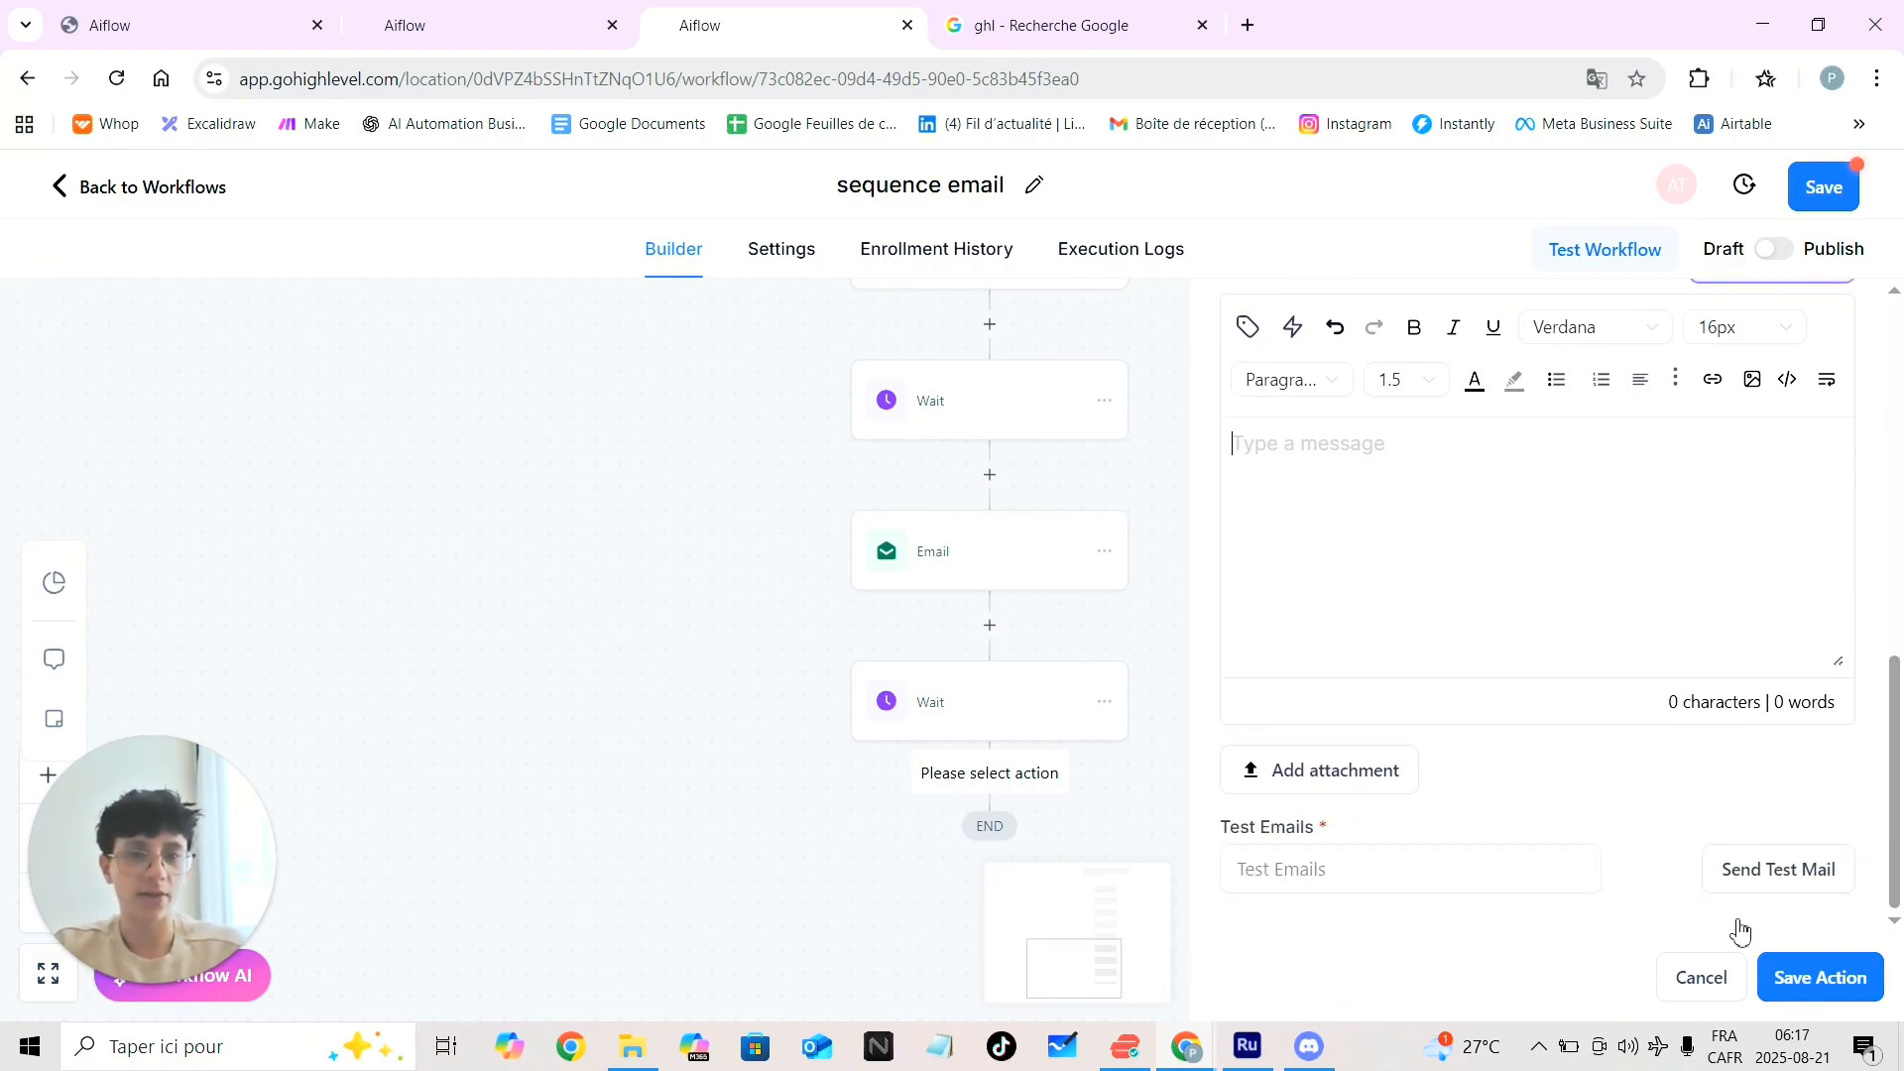
pyautogui.write('jmlglhgl')
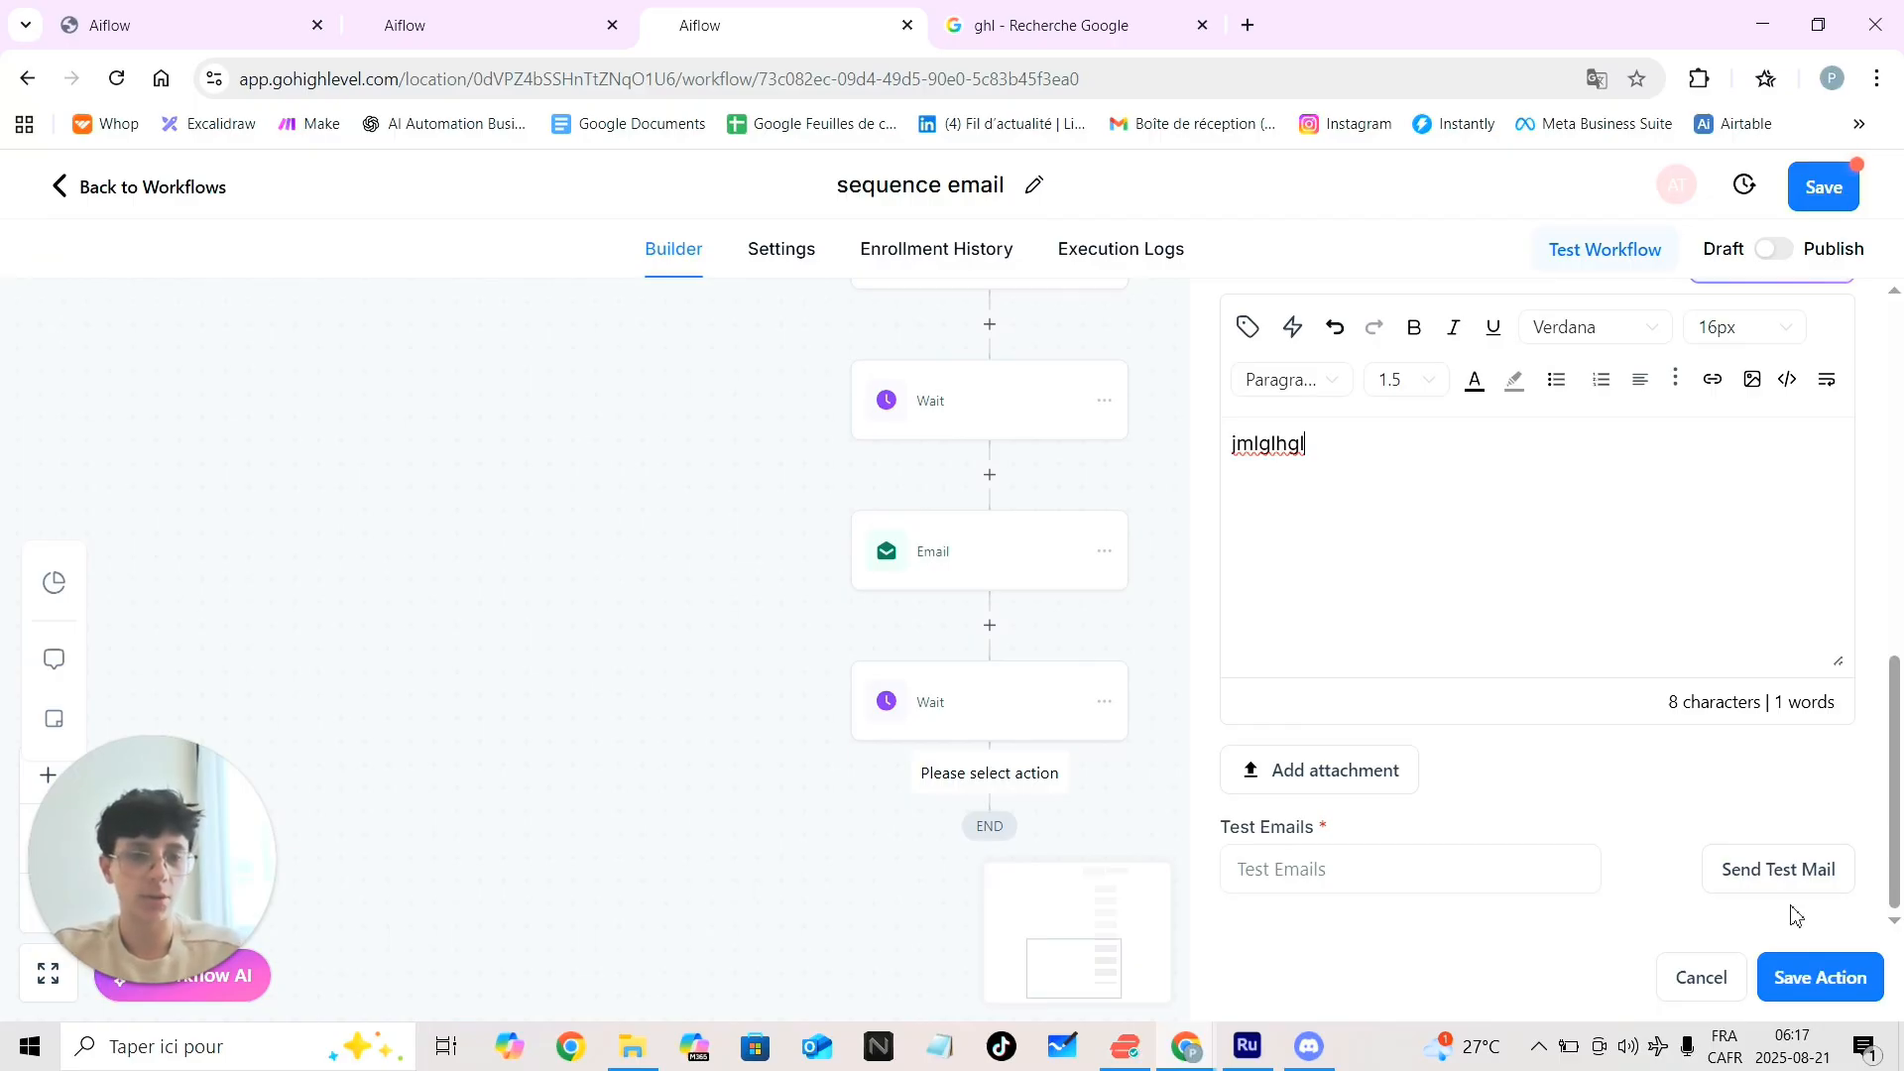
pyautogui.click(1791, 984)
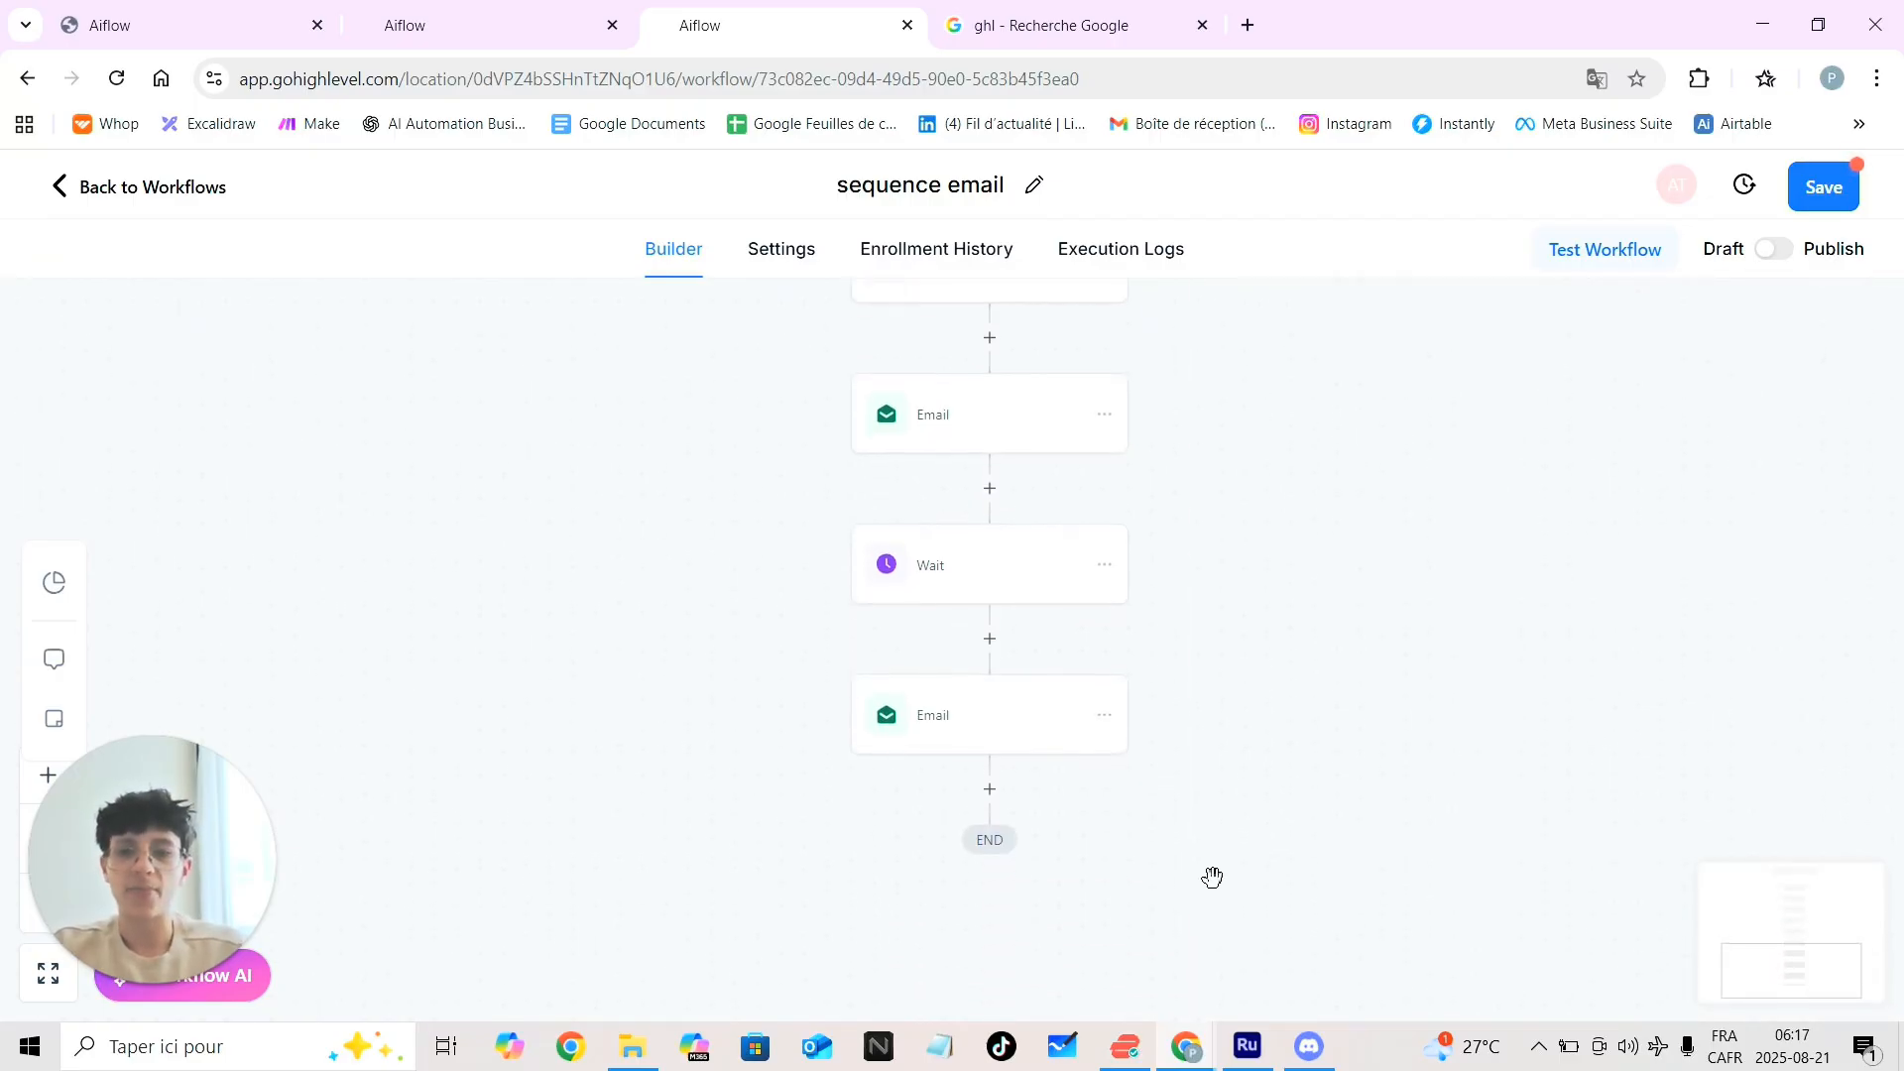
# Add a Wait step holding until 4 hours before the appointment time, and save it
pyautogui.click(990, 791)
pyautogui.write('wait')
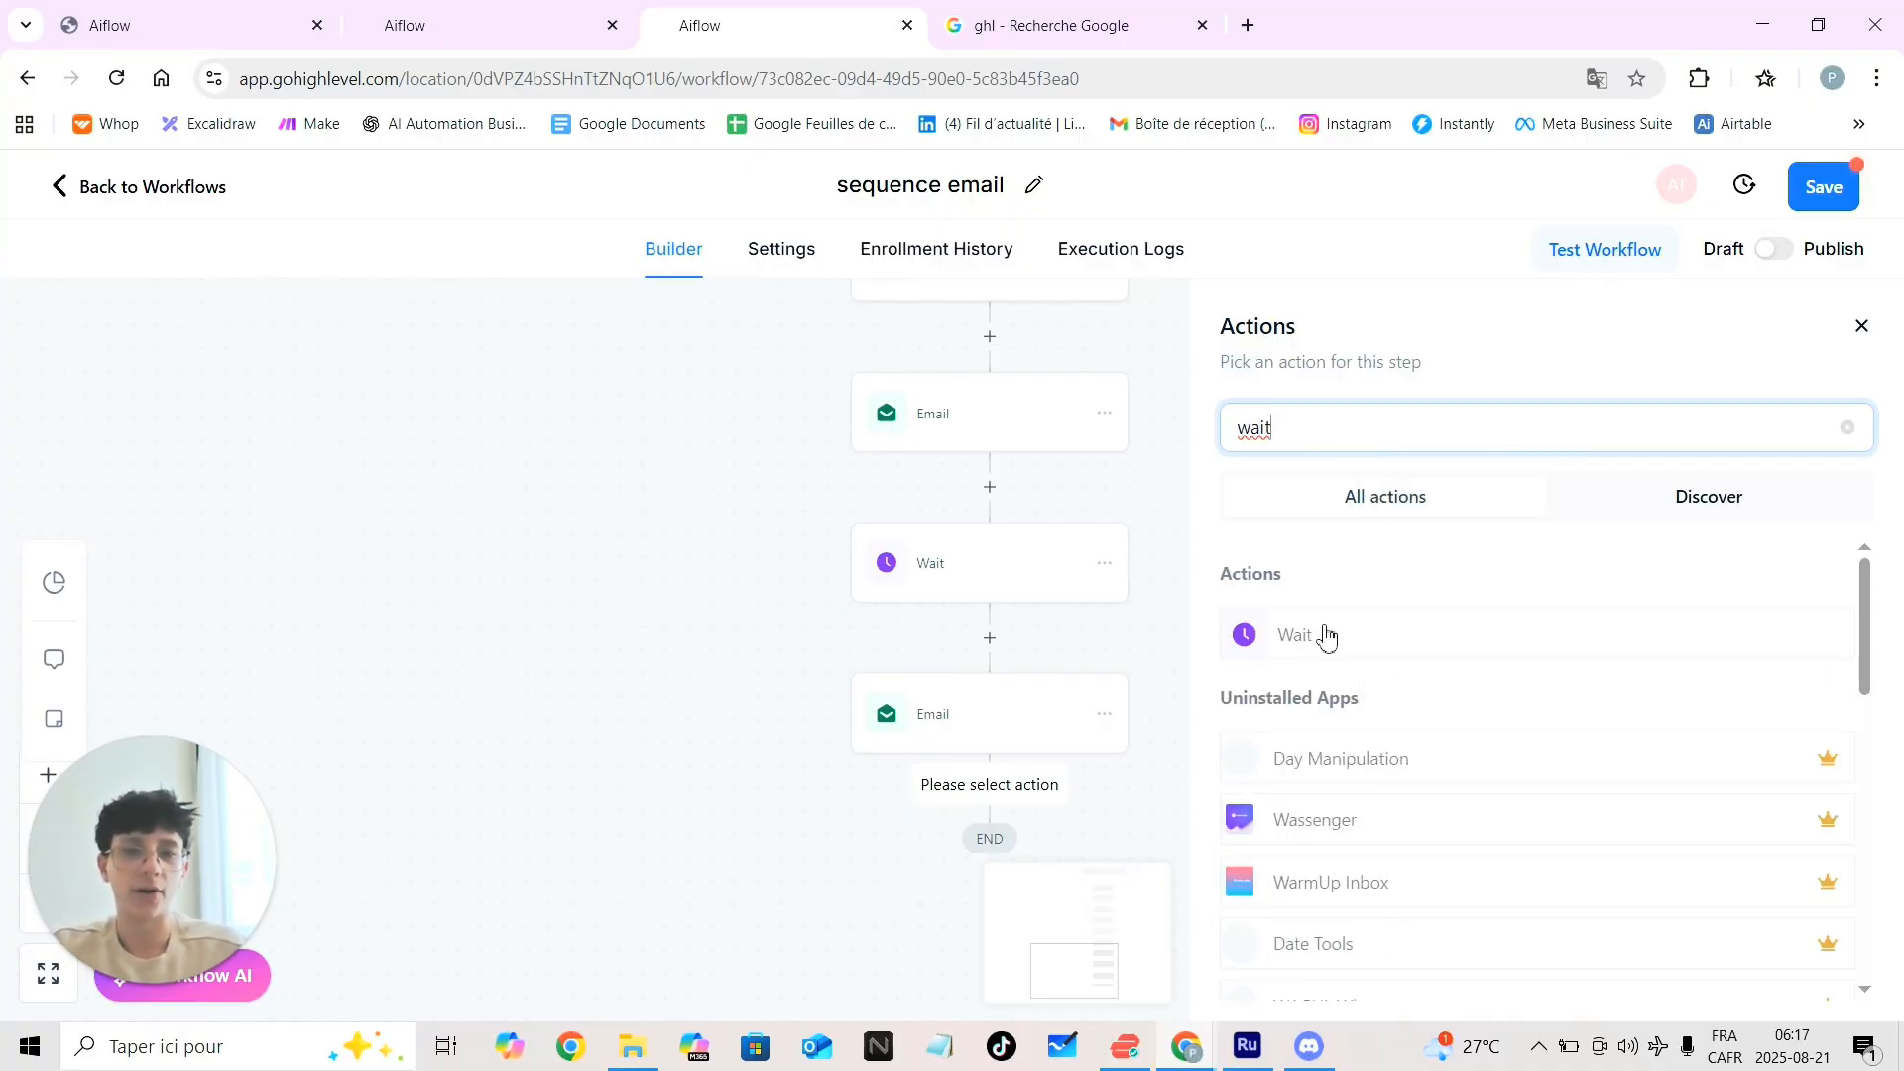
pyautogui.click(1322, 635)
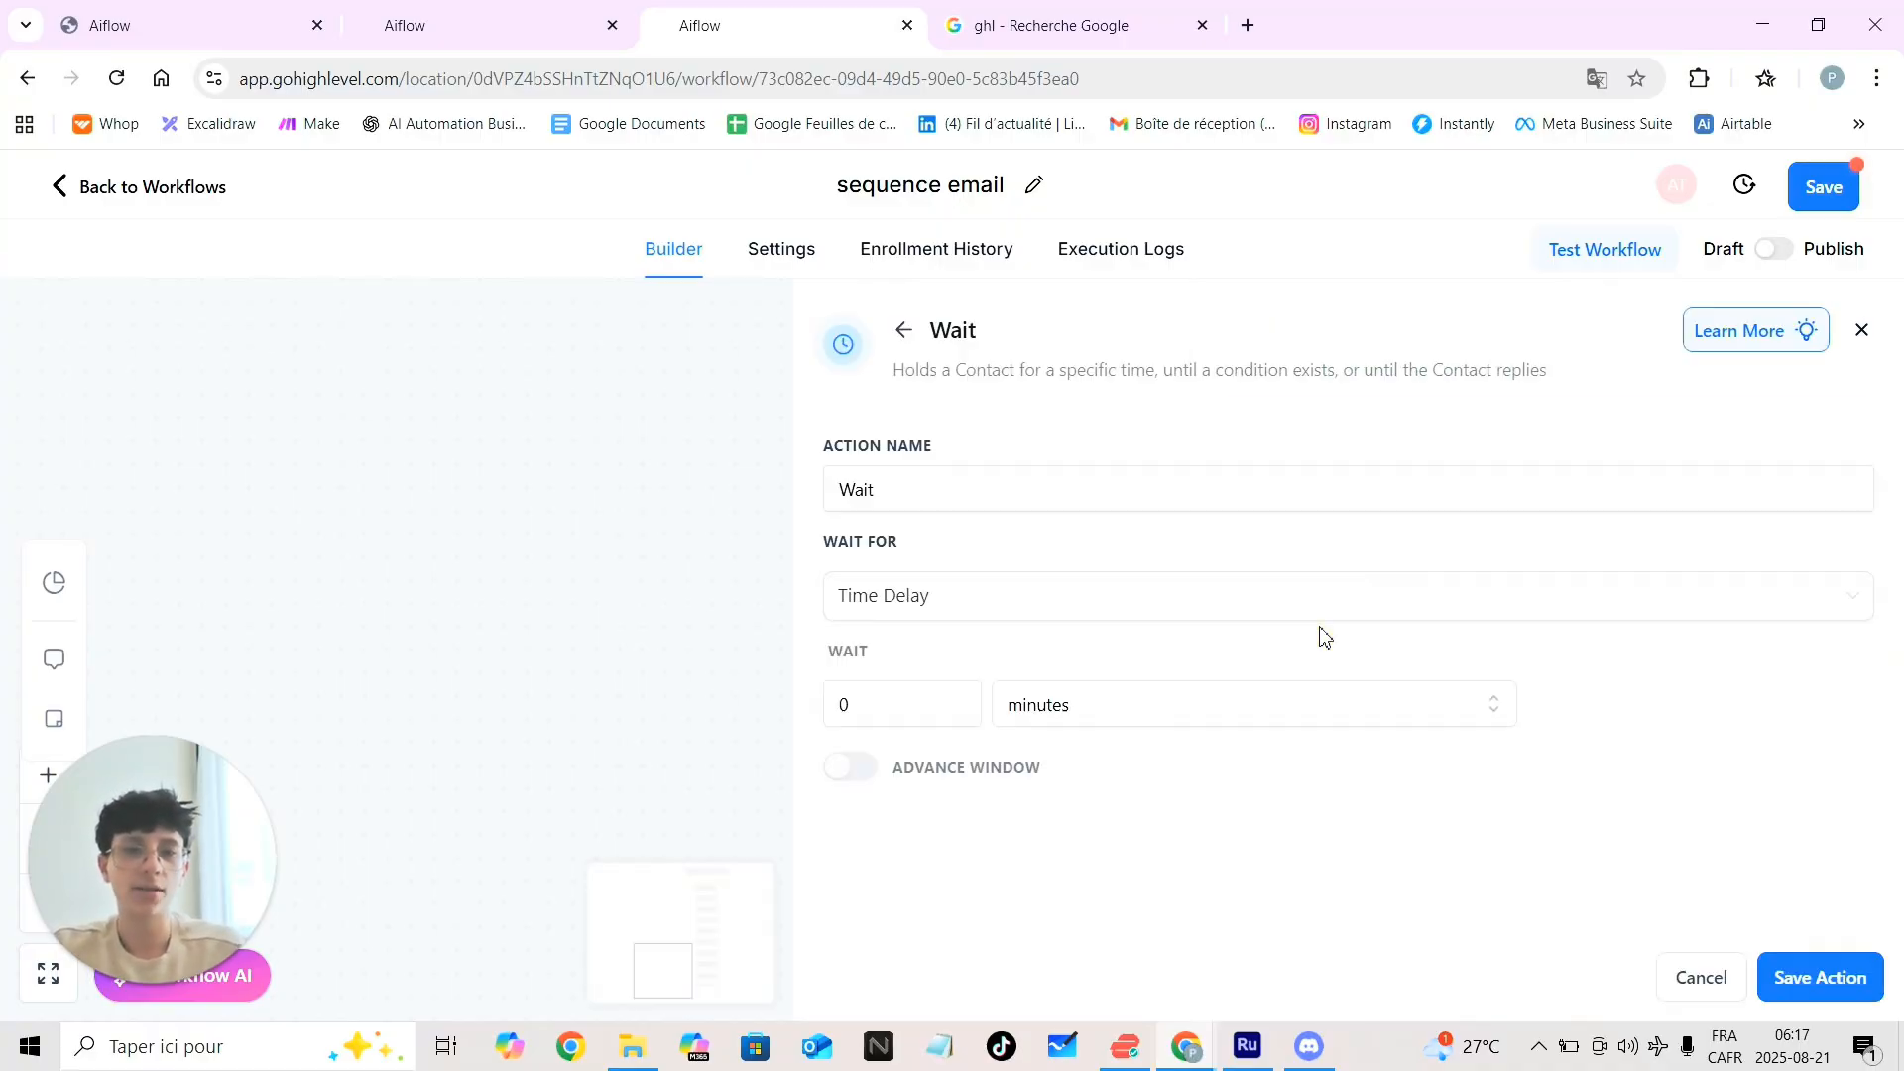
pyautogui.click(930, 607)
pyautogui.click(930, 788)
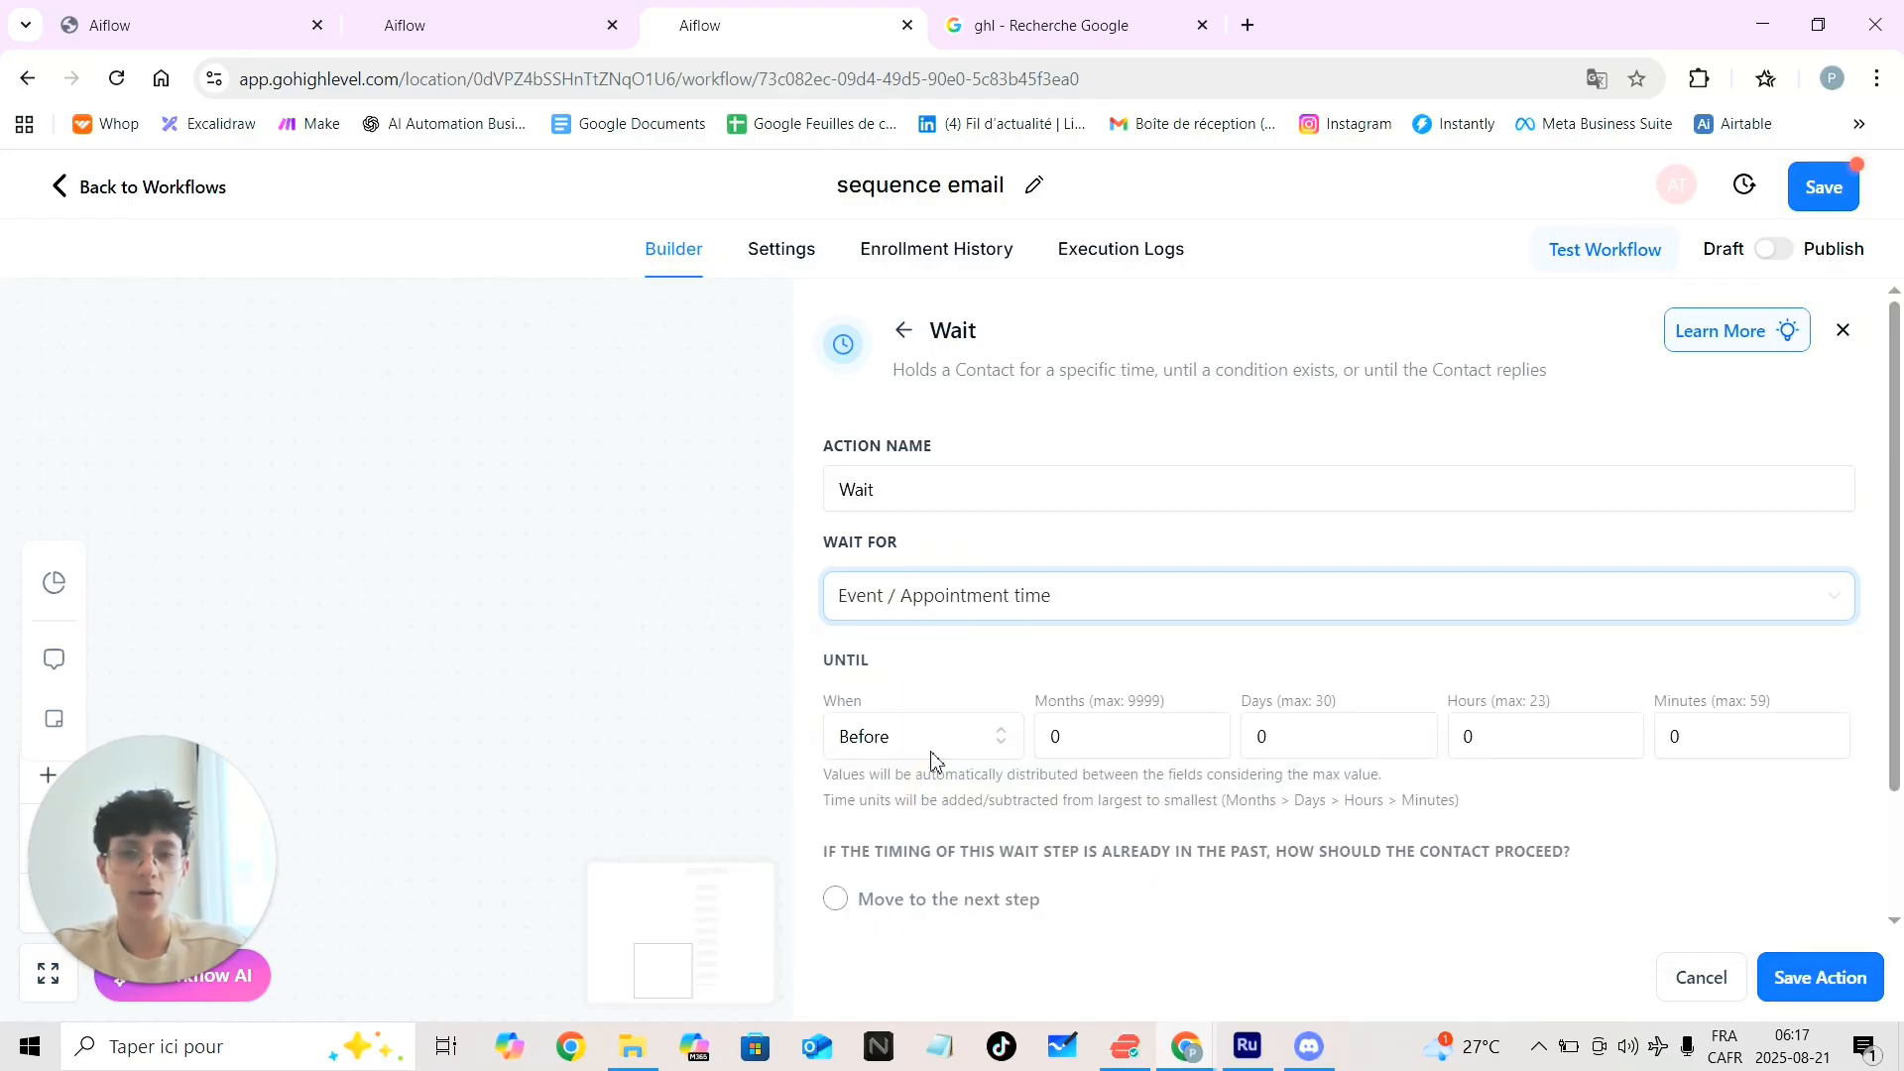
pyautogui.click(1532, 746)
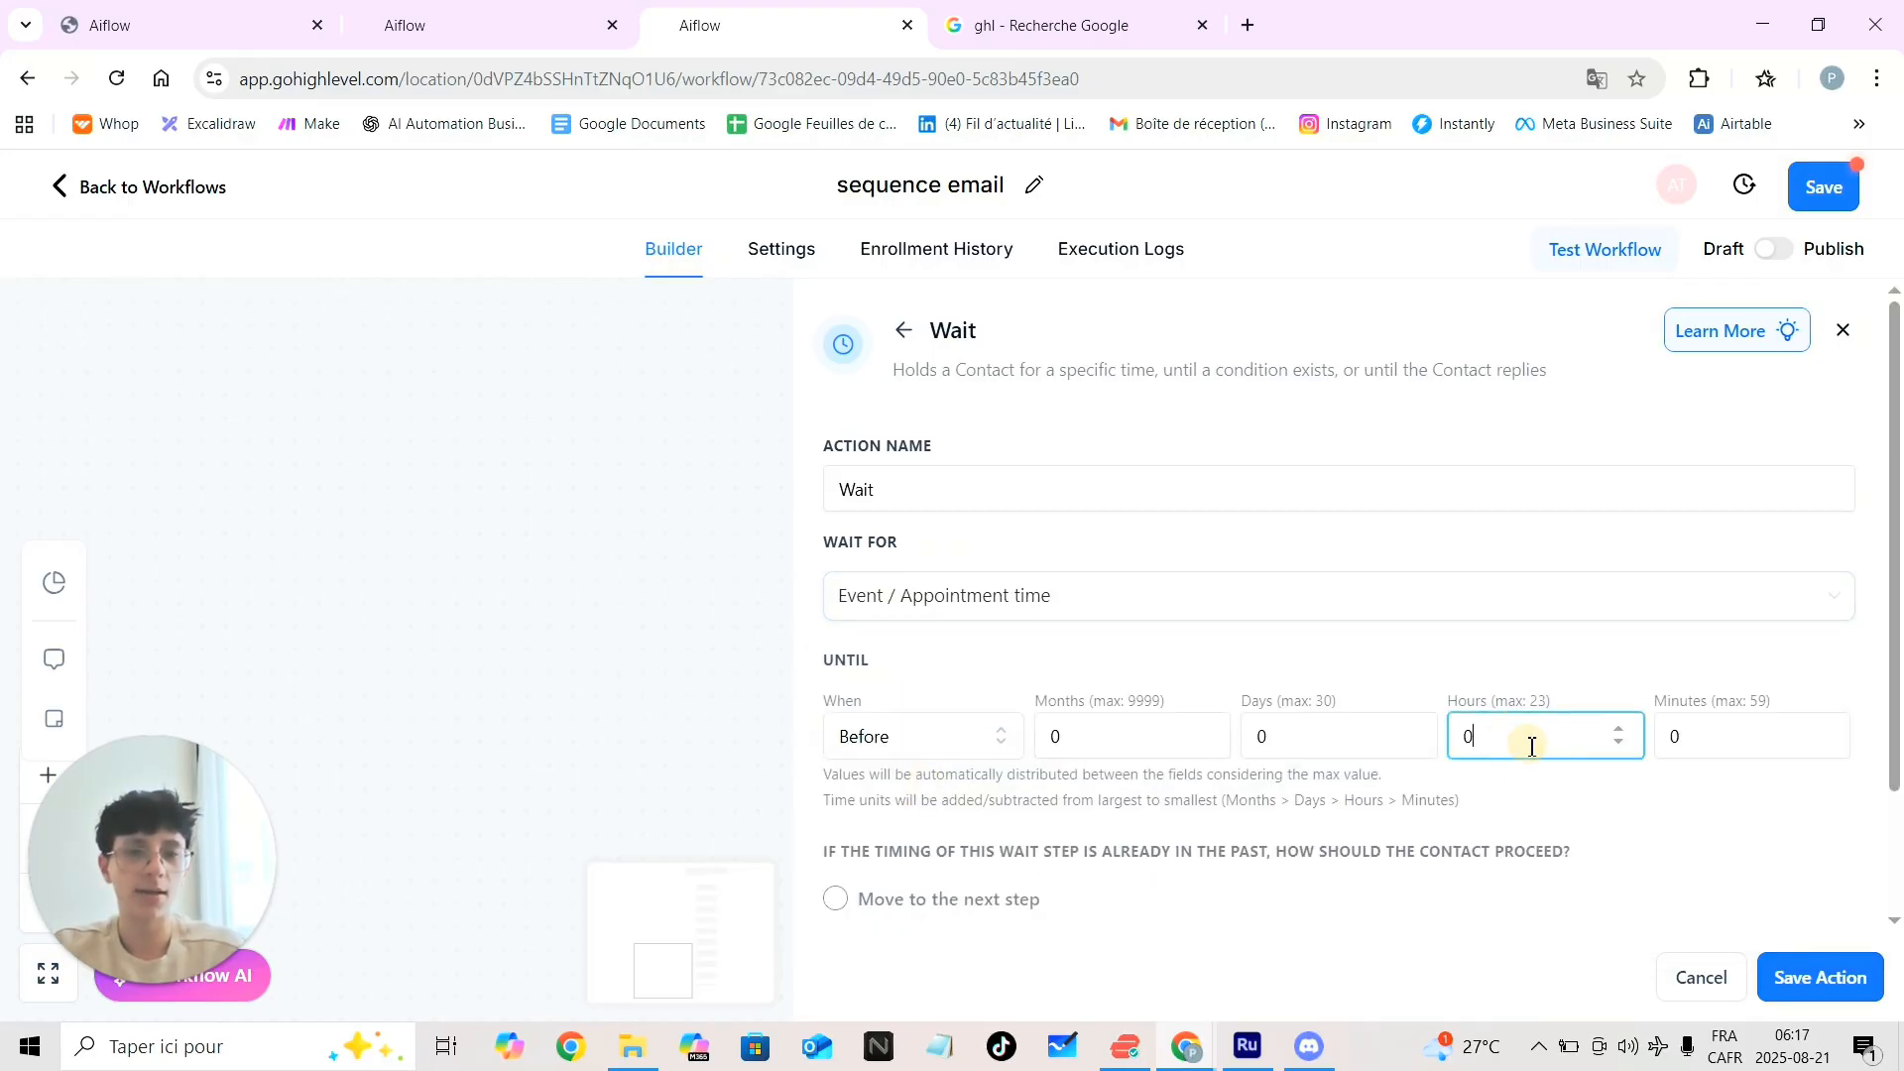
pyautogui.press('BackSpace')
pyautogui.write('4')
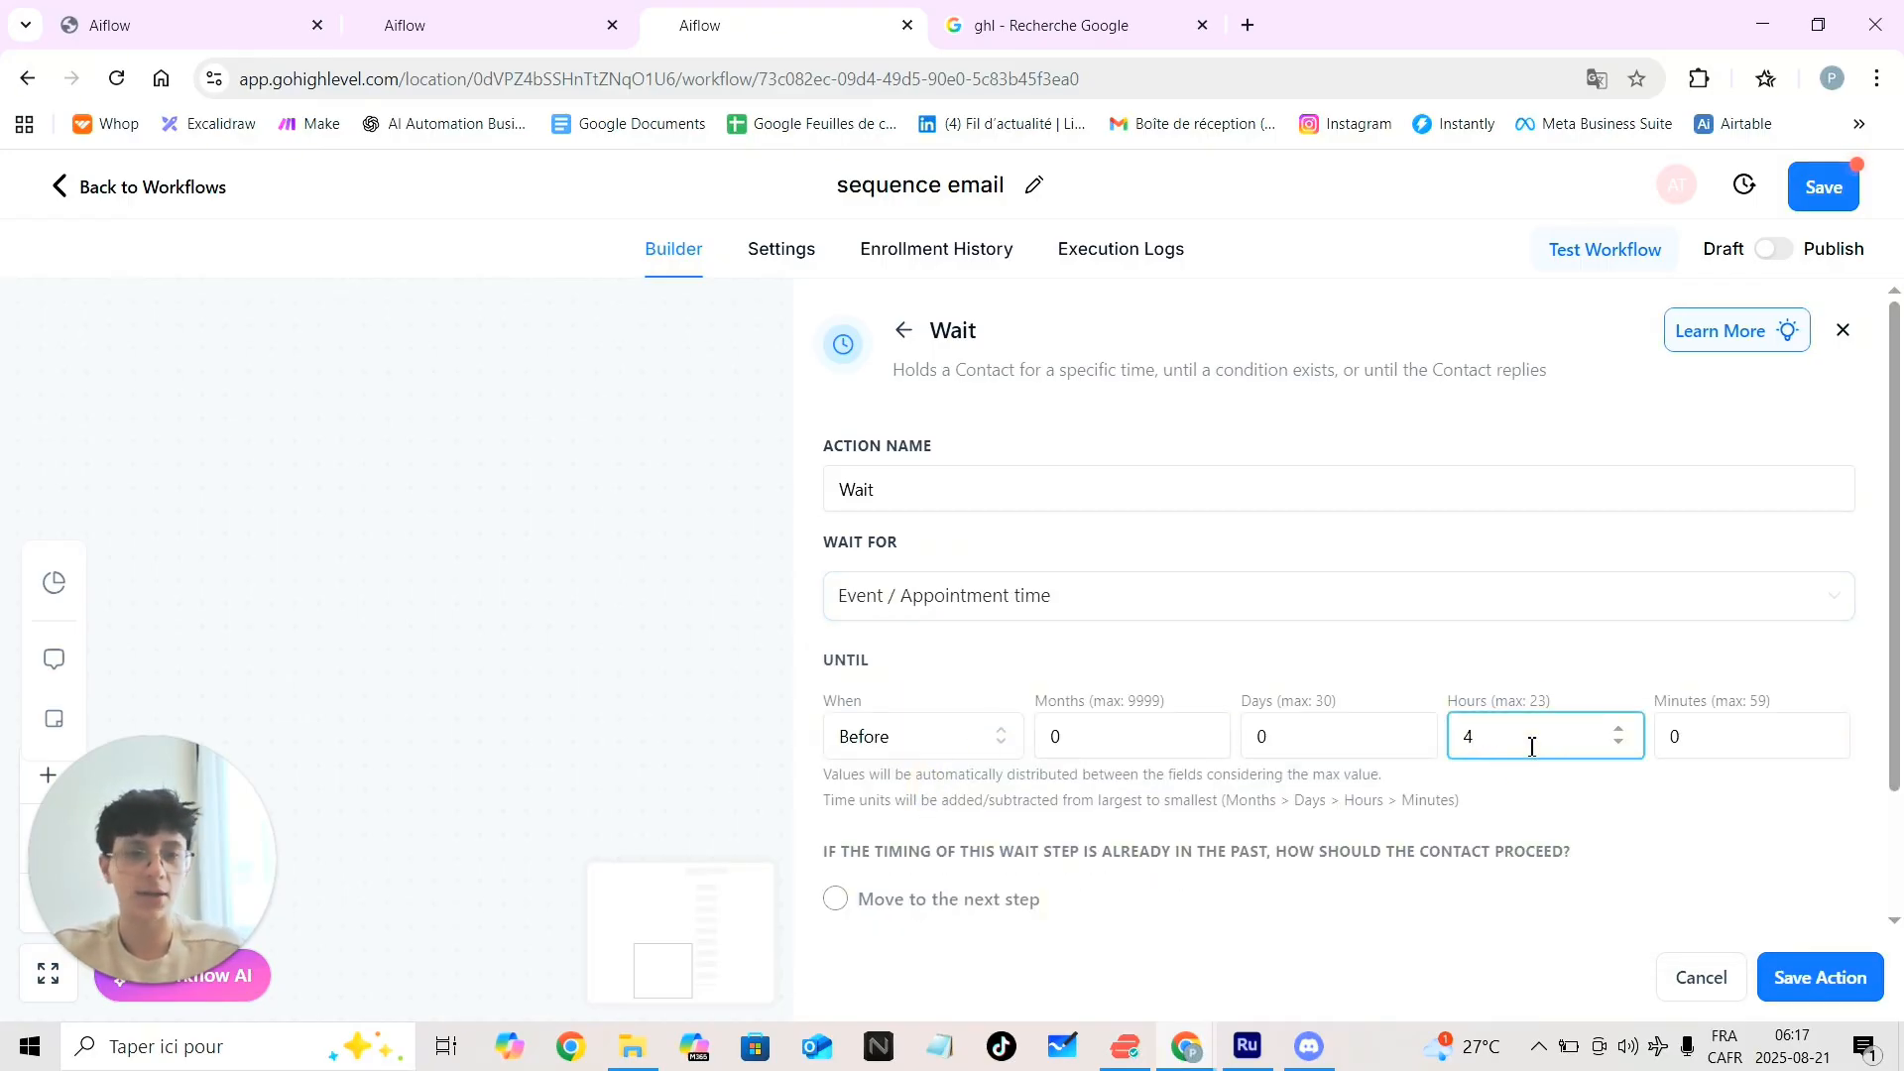
pyautogui.click(1789, 975)
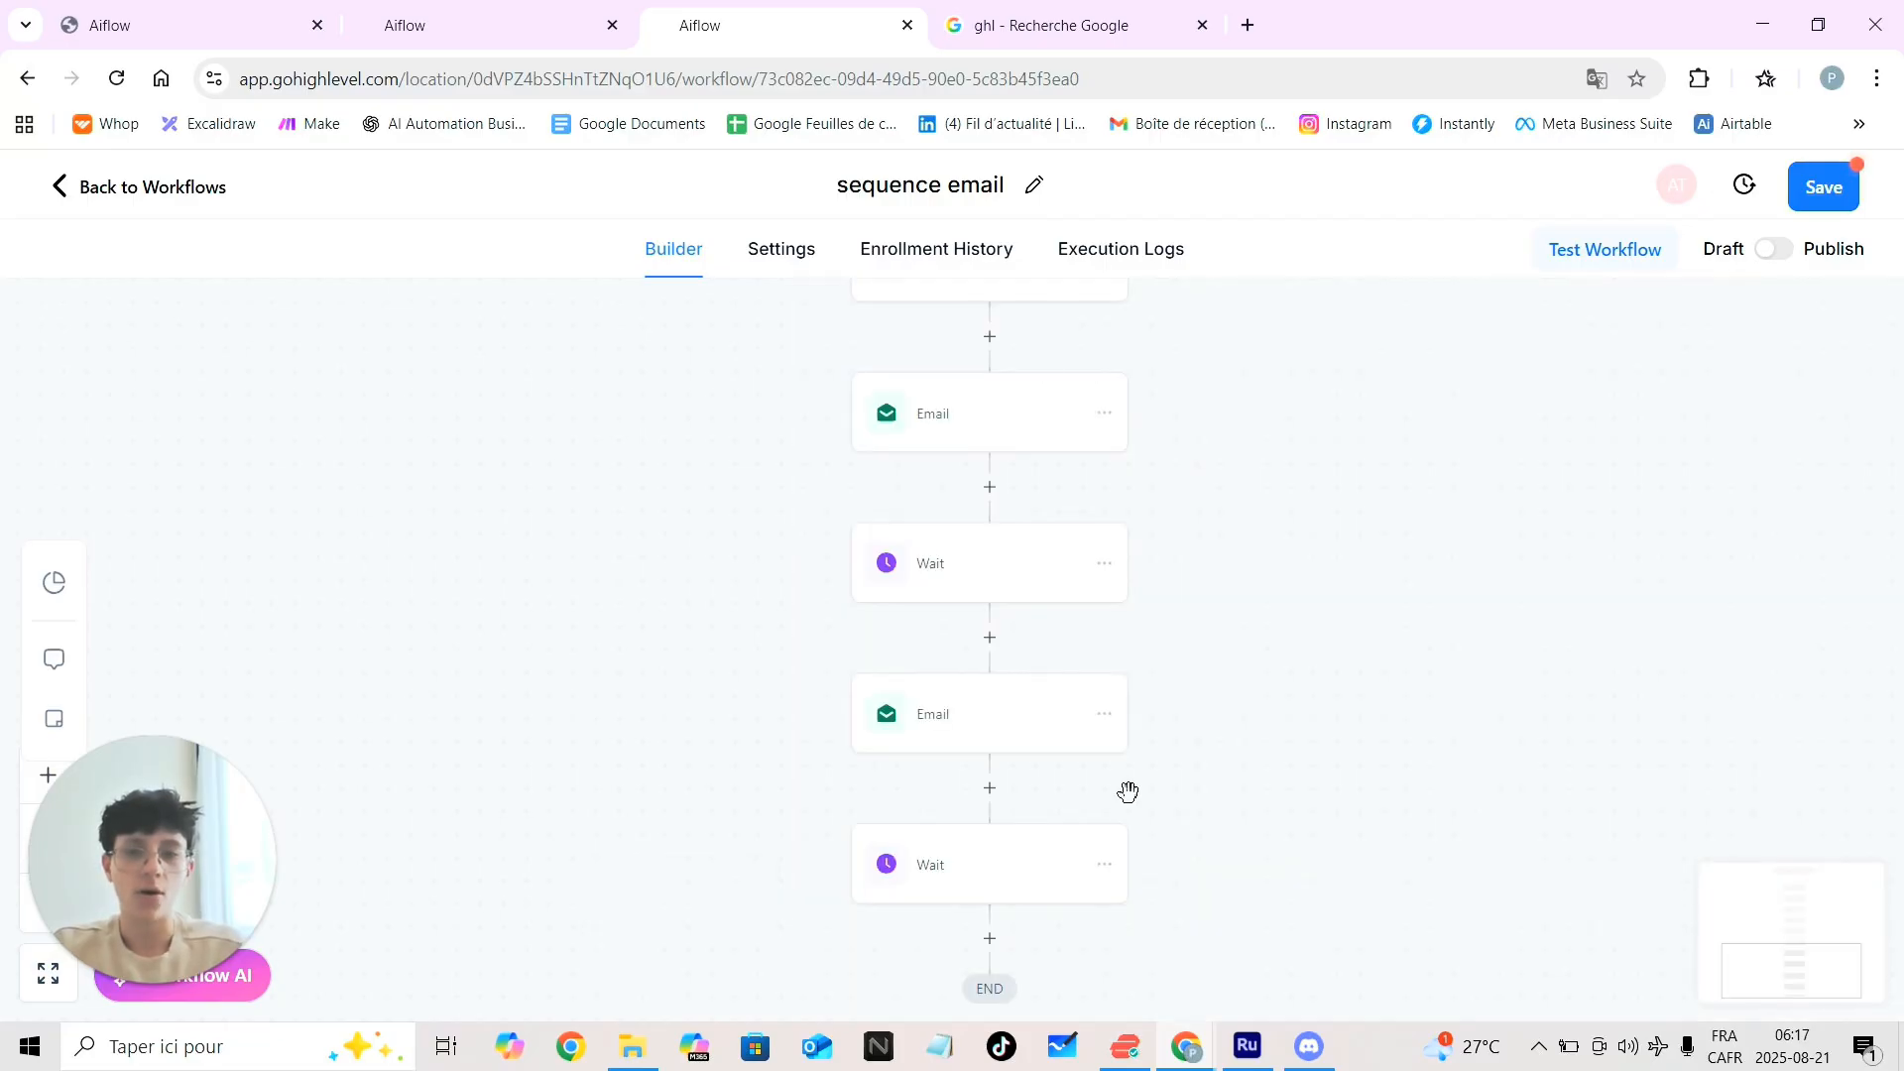
# Add a Send Email step after the final Wait and name it 'Email 4h'
pyautogui.scroll(-2, 1126, 790)
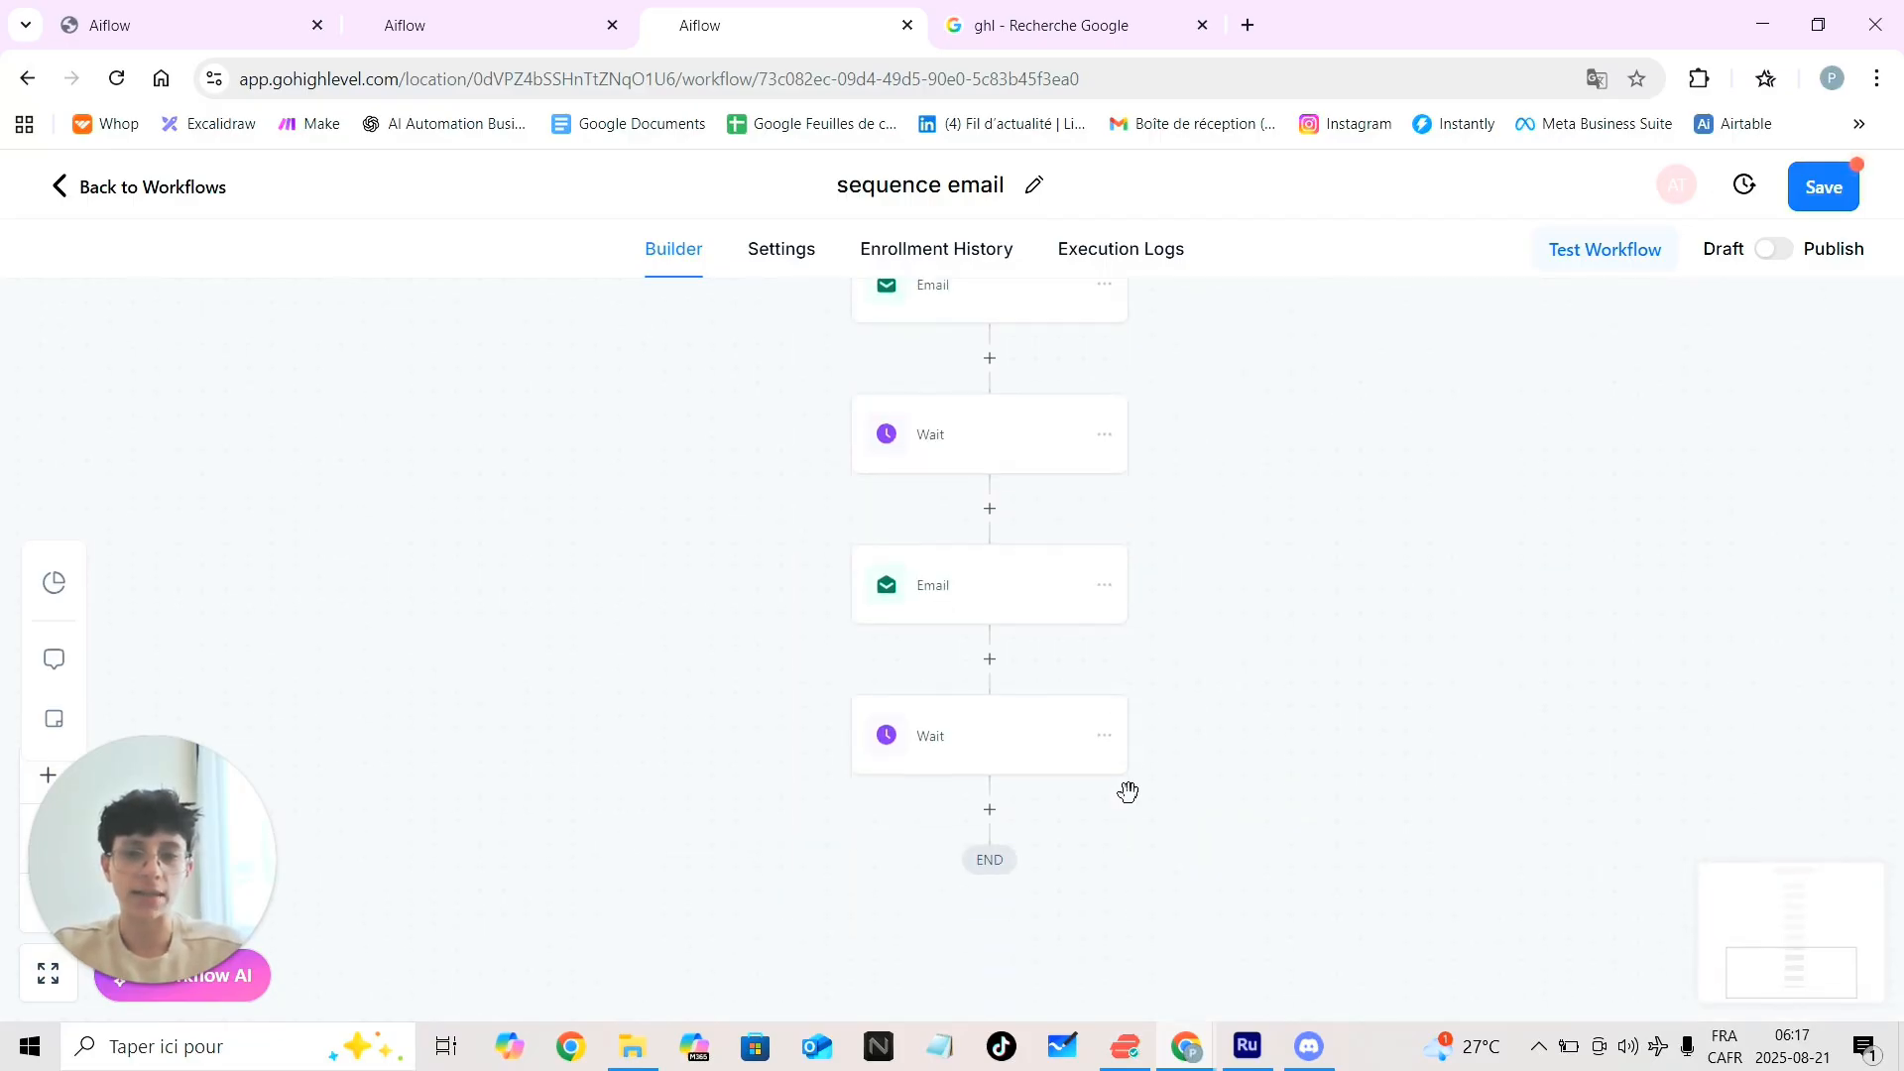
pyautogui.click(987, 796)
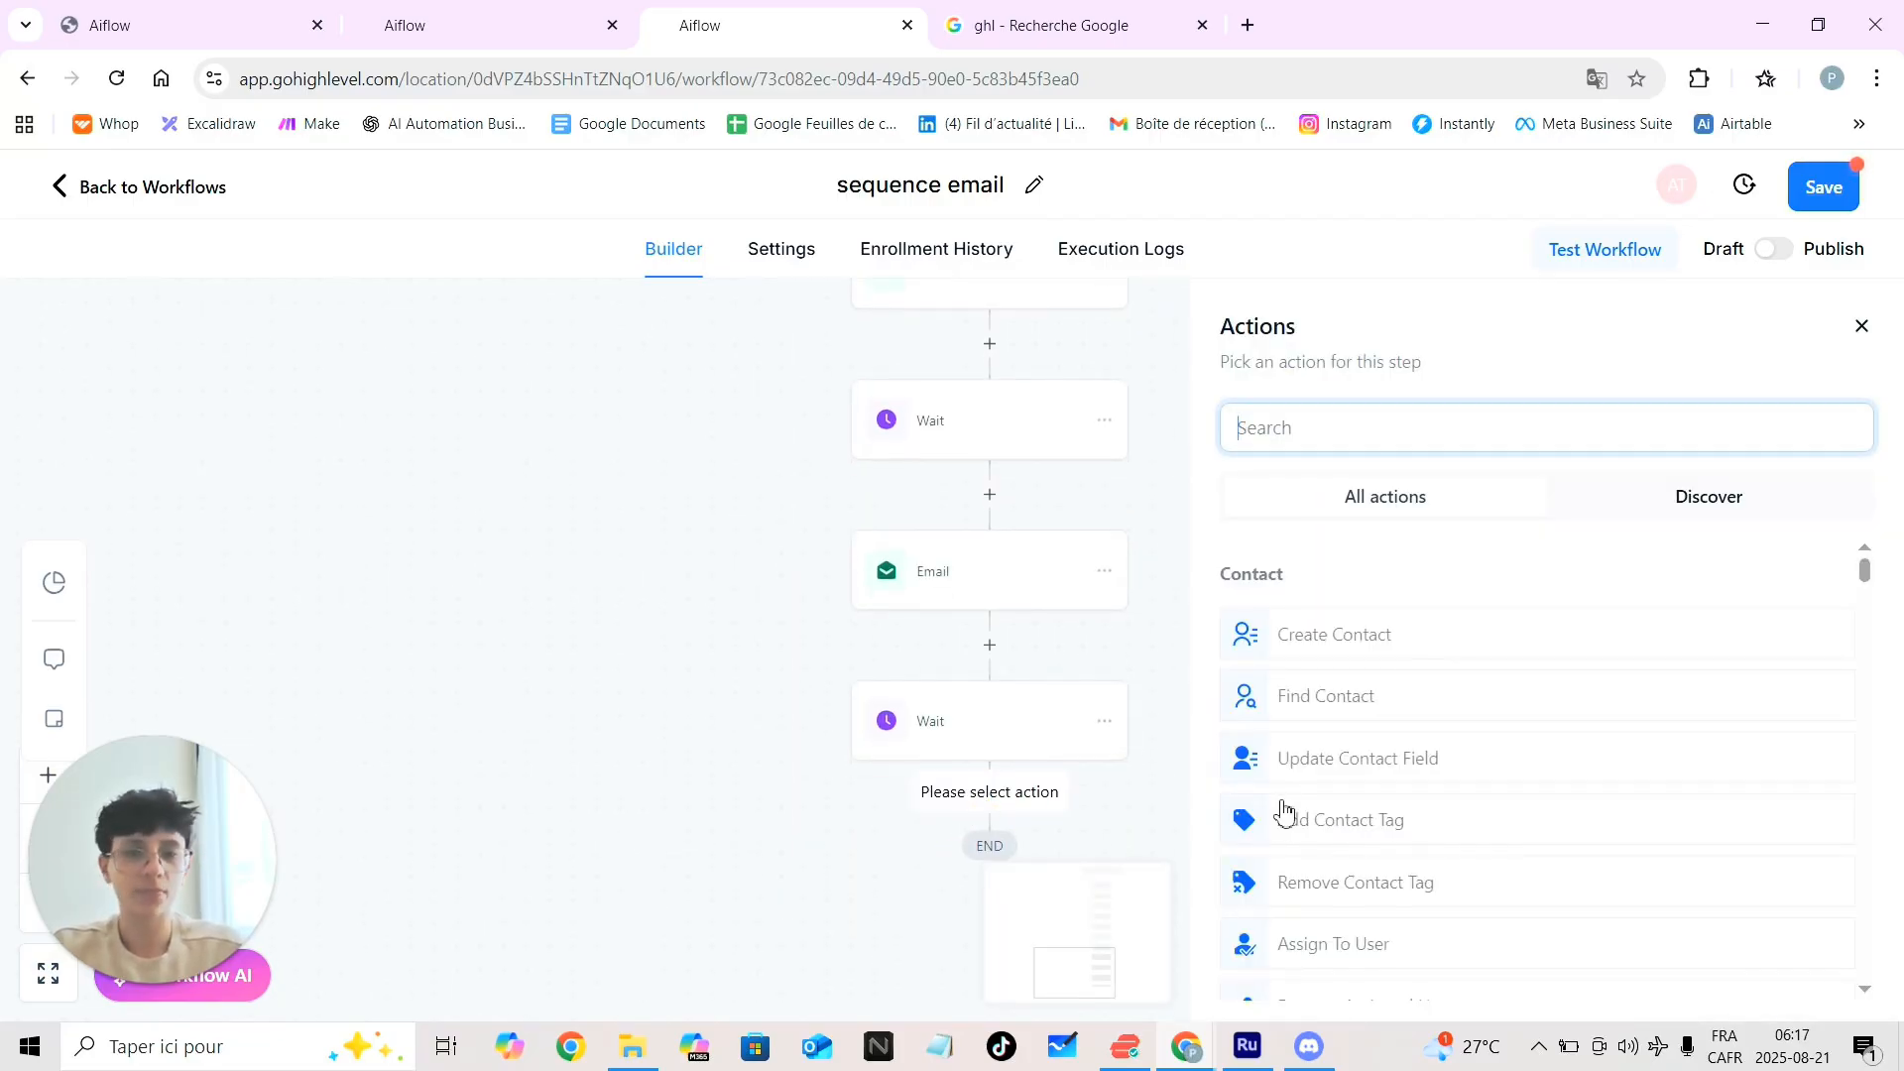
pyautogui.write('em')
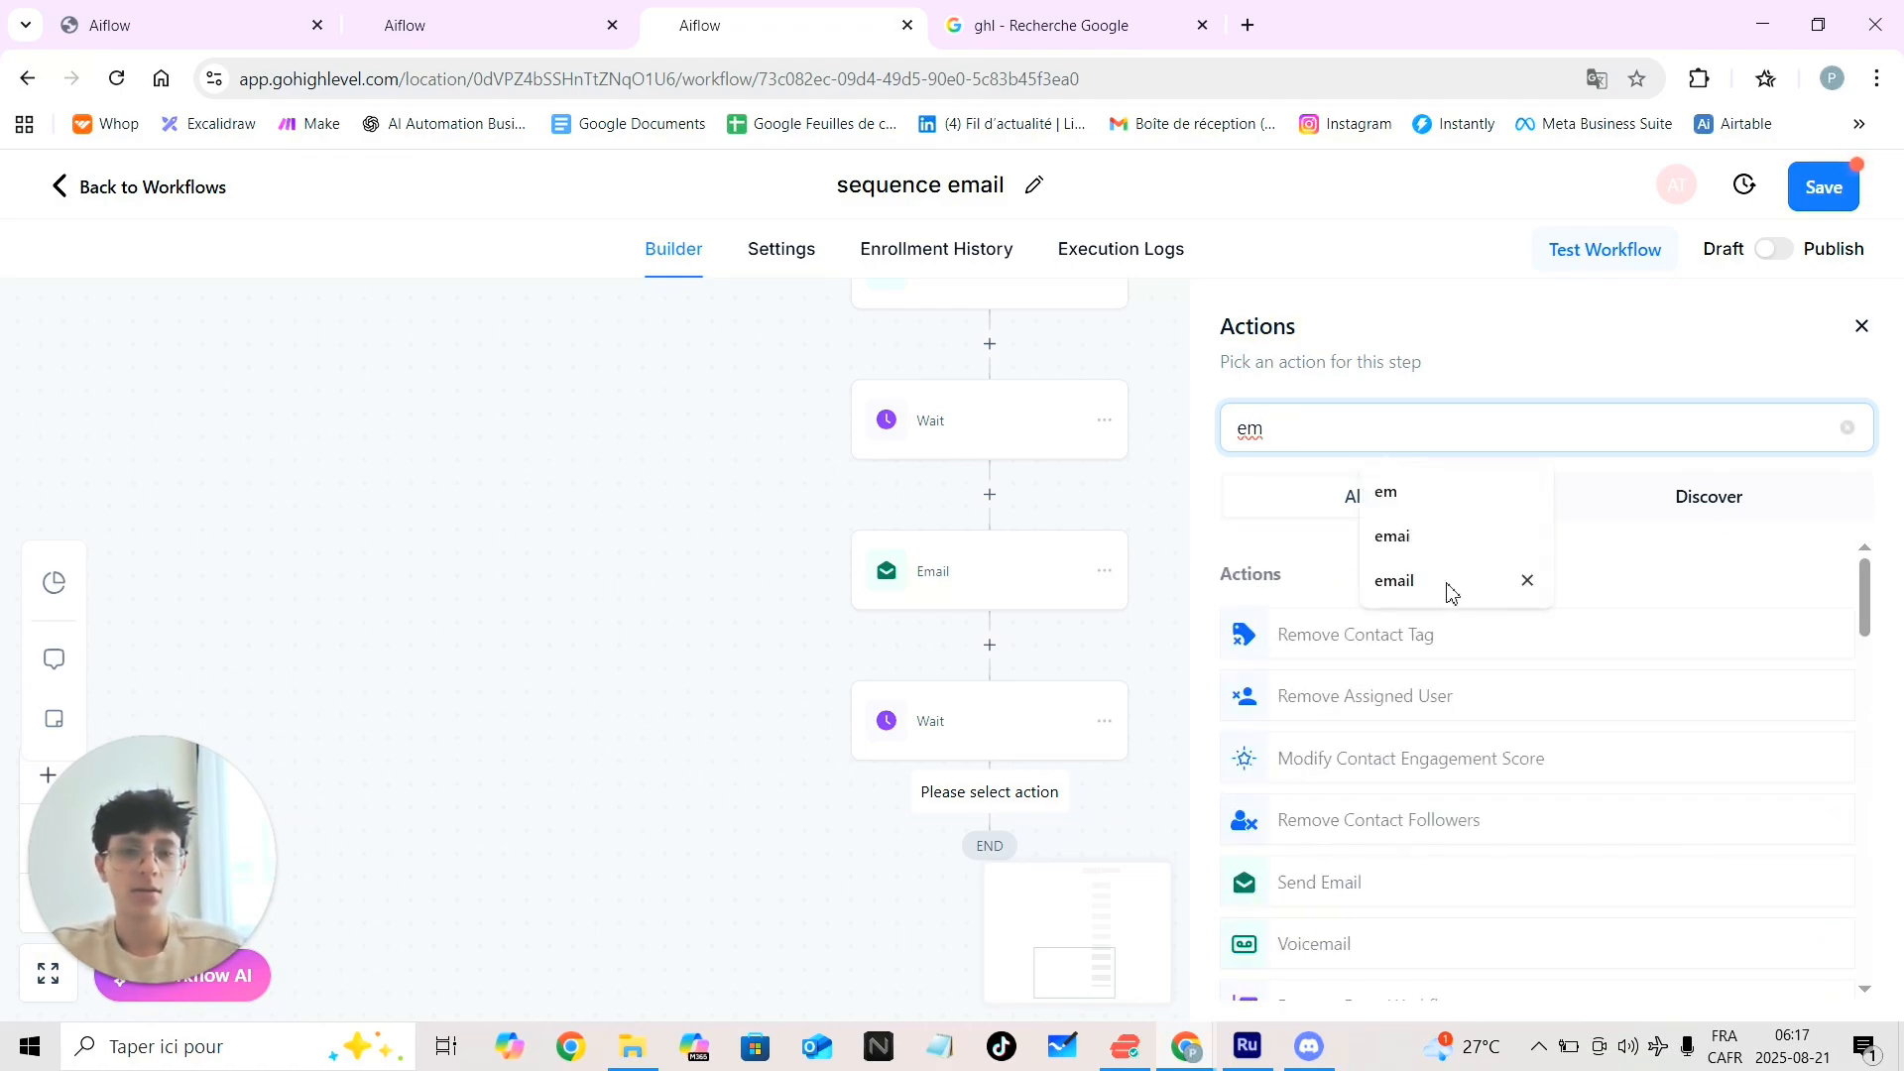
pyautogui.click(1267, 899)
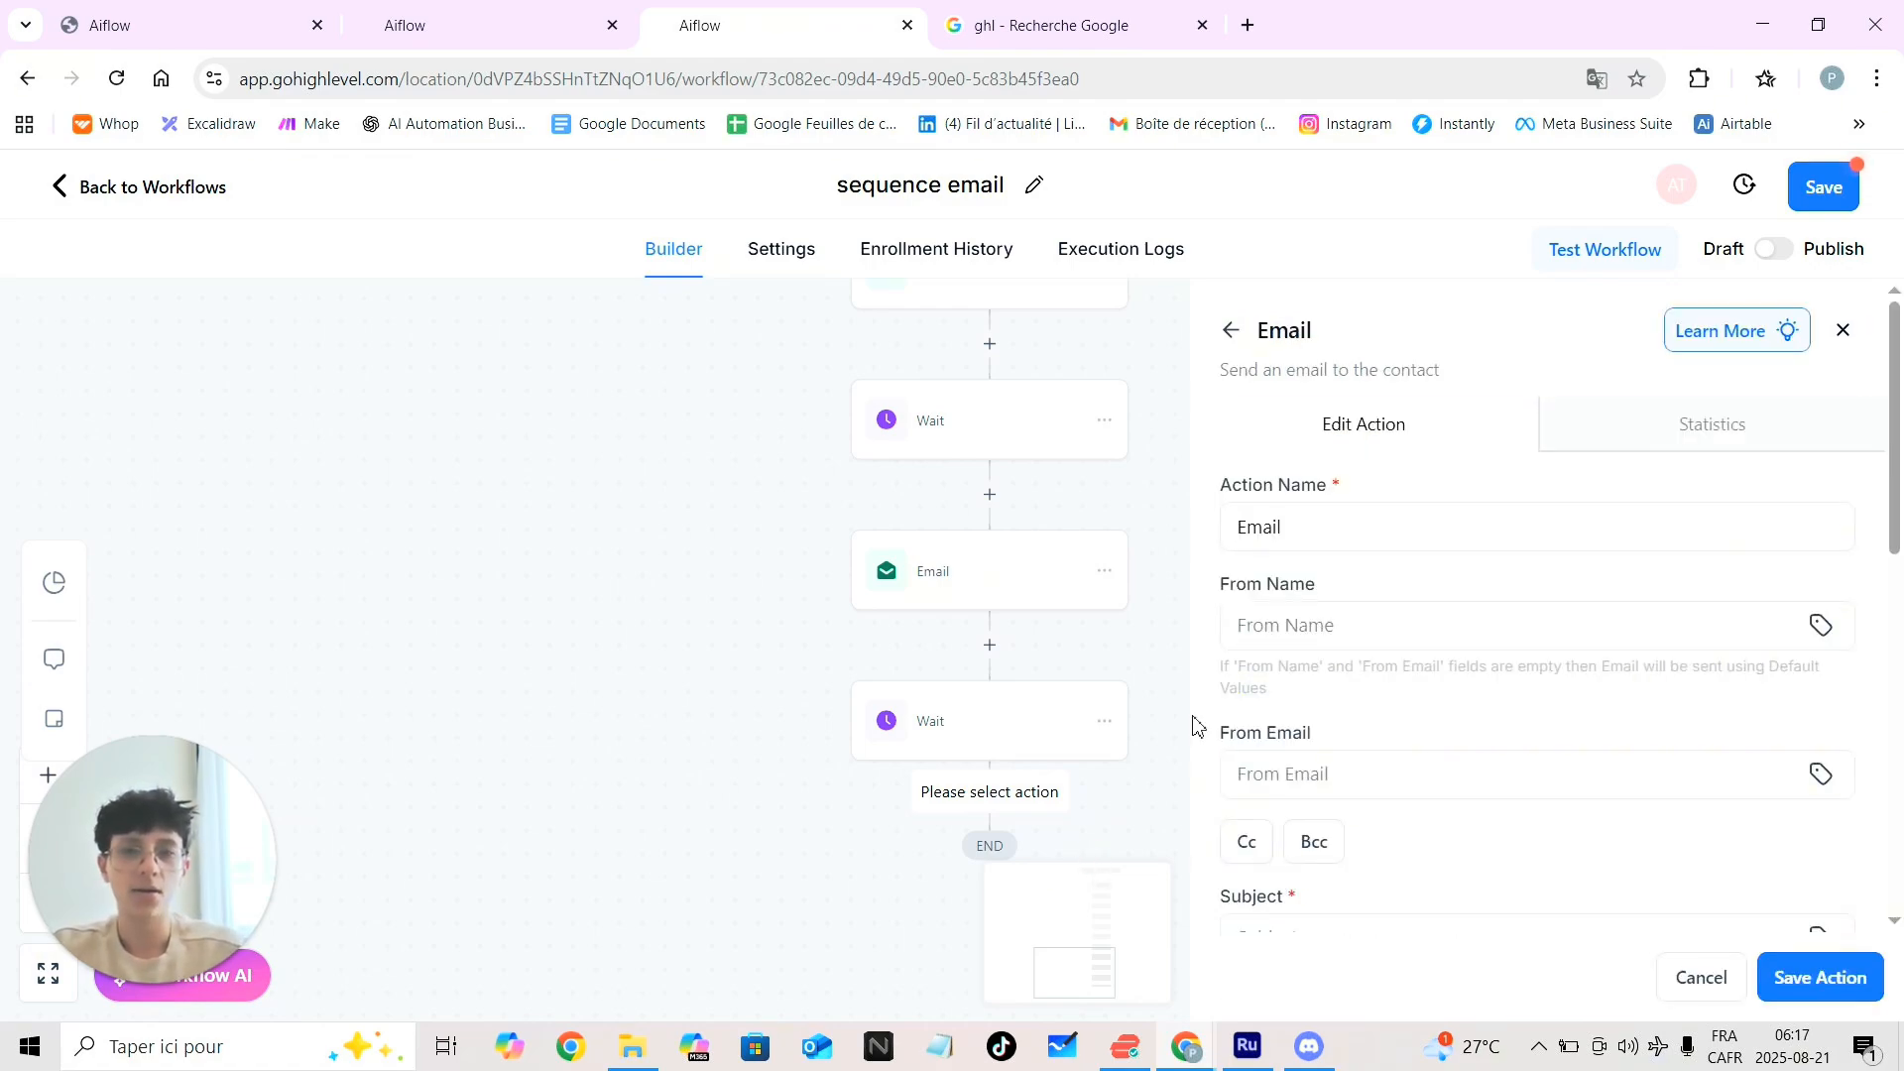
pyautogui.click(1345, 539)
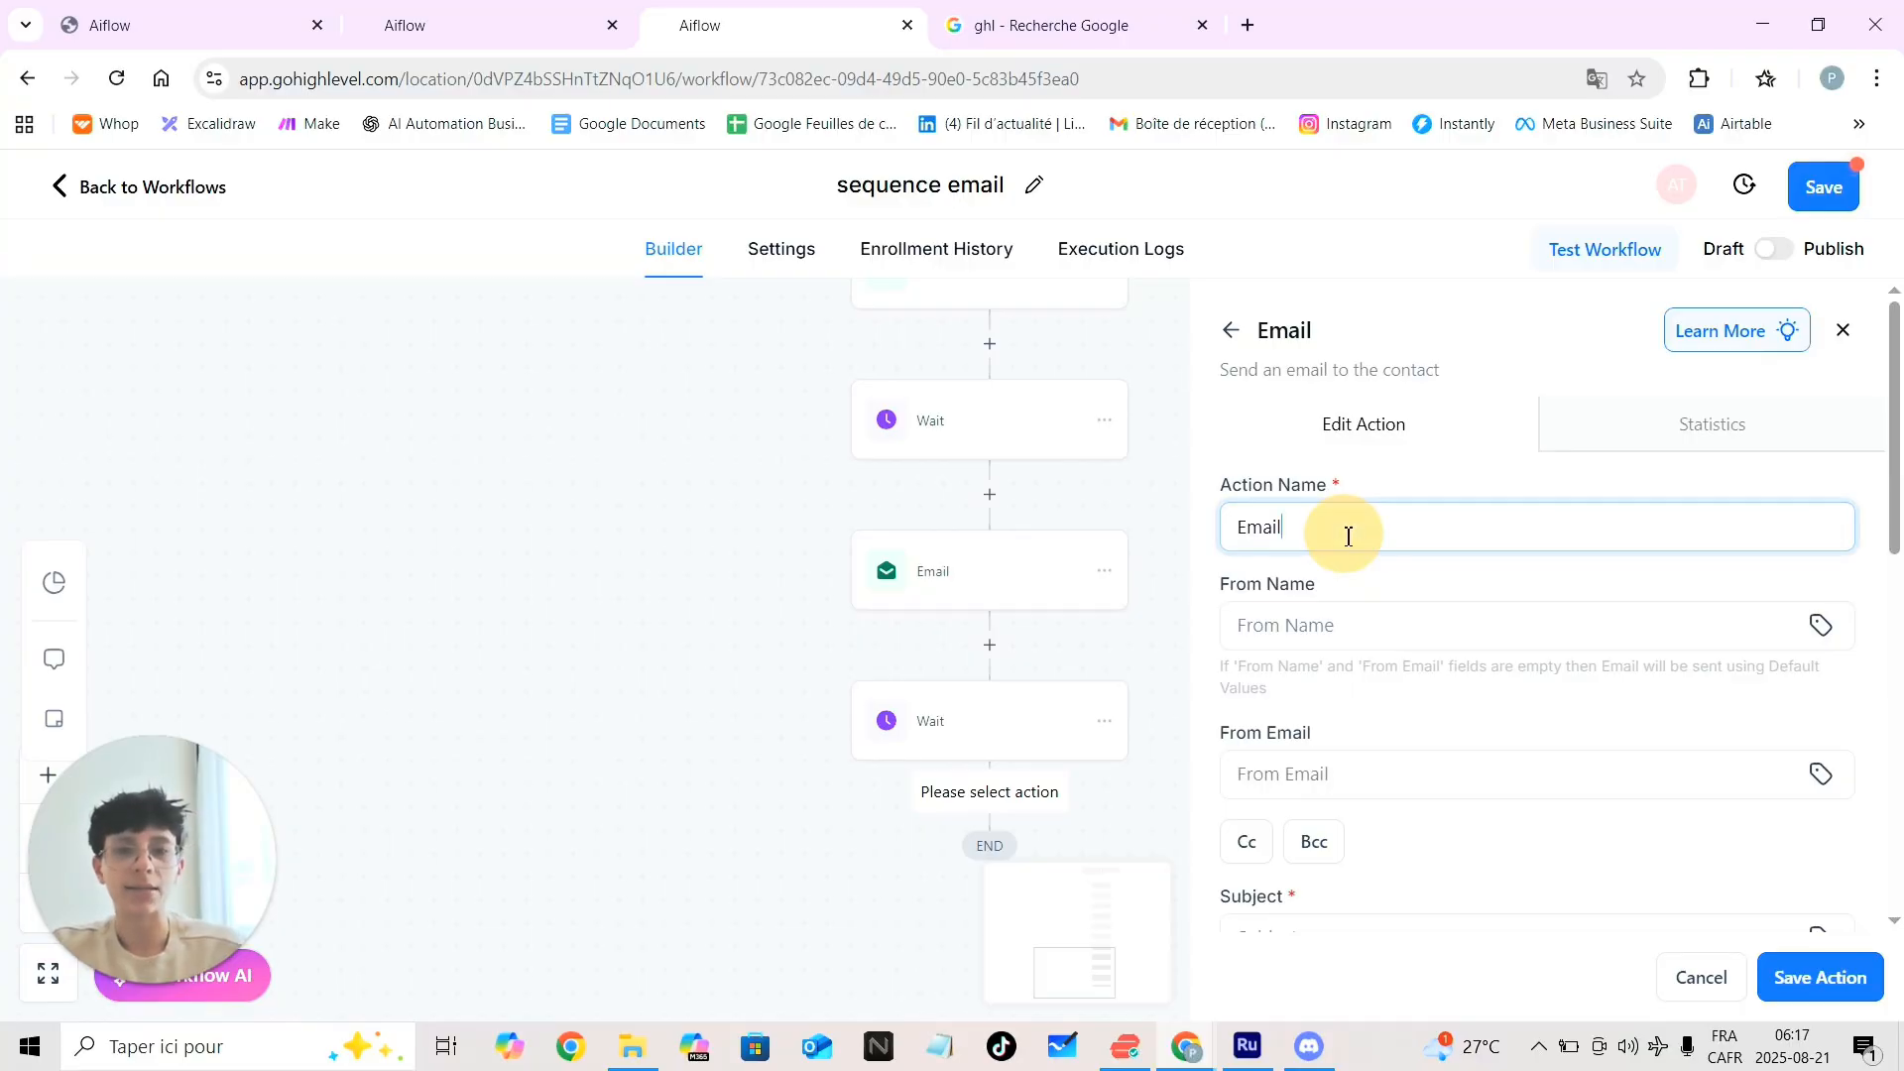
pyautogui.write('4h')
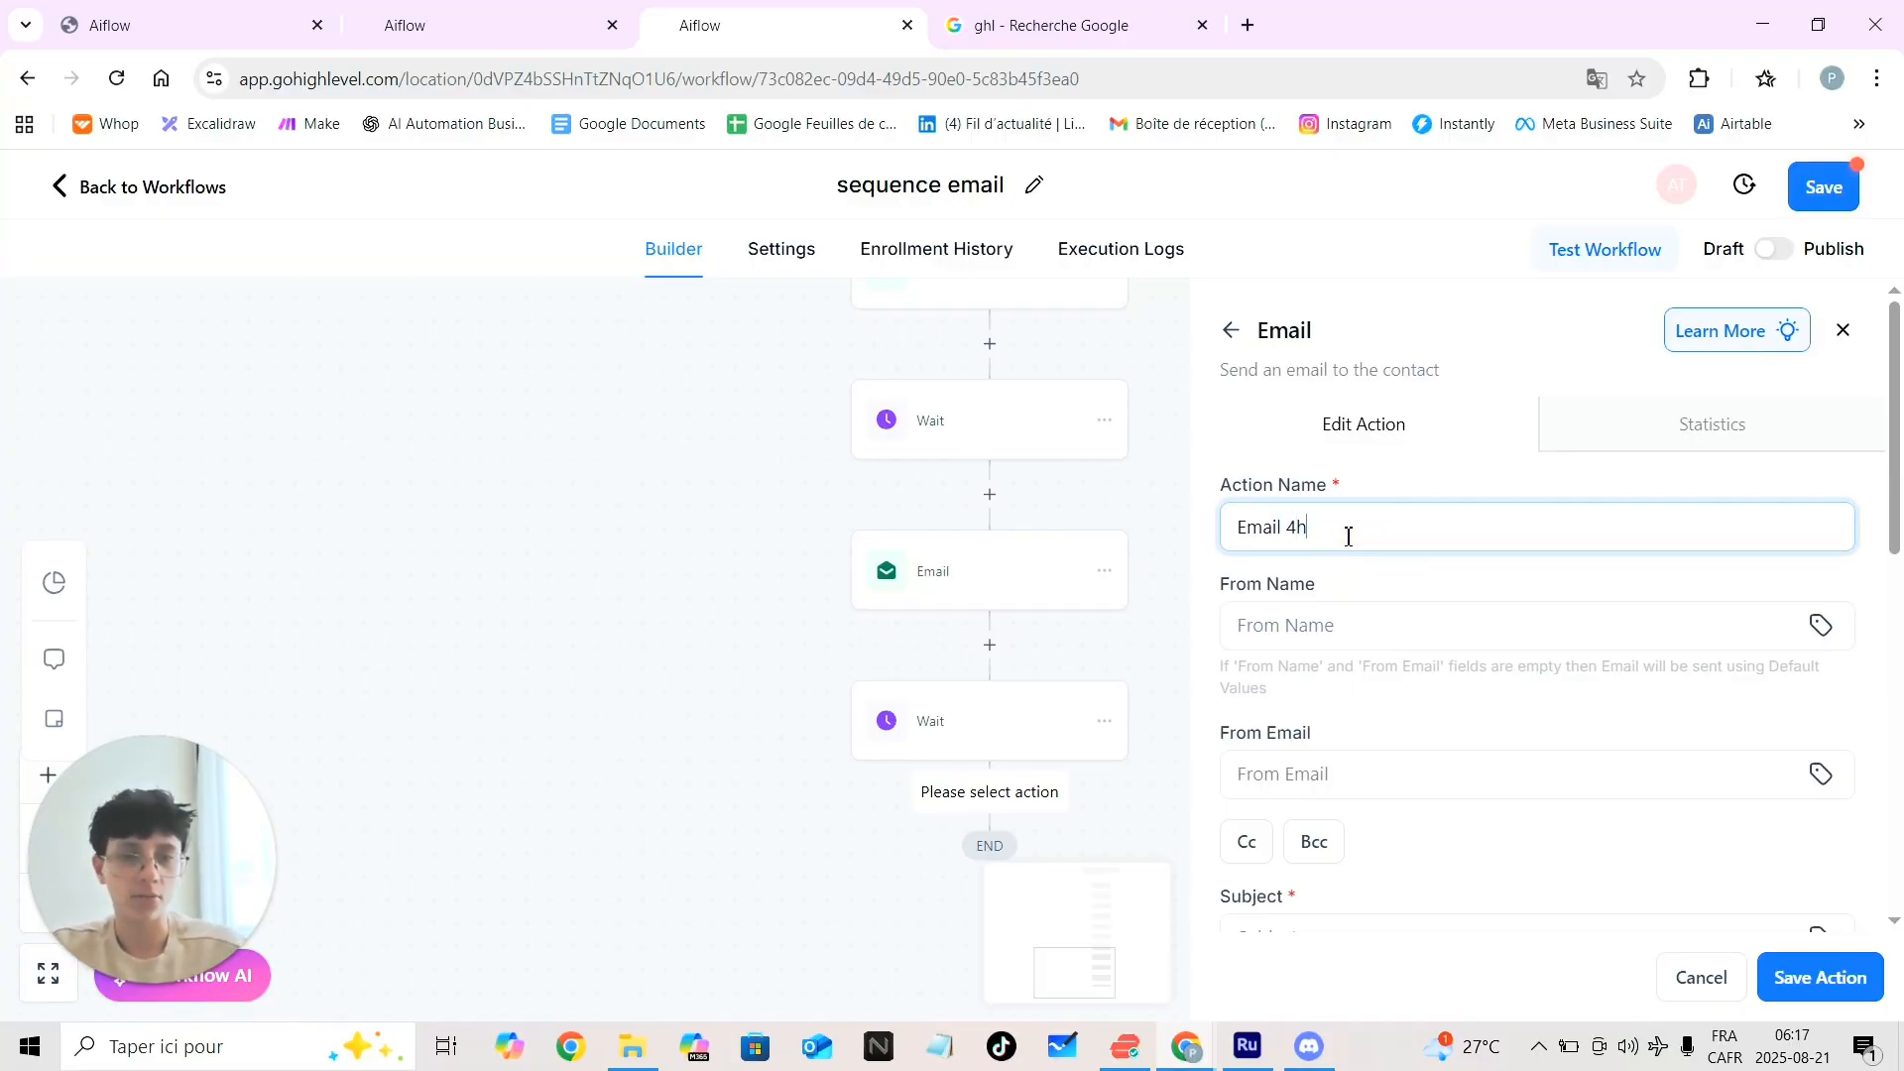
# Pick the suggested sender name and saved sender e-mail, then move to the Subject field
pyautogui.click(1366, 625)
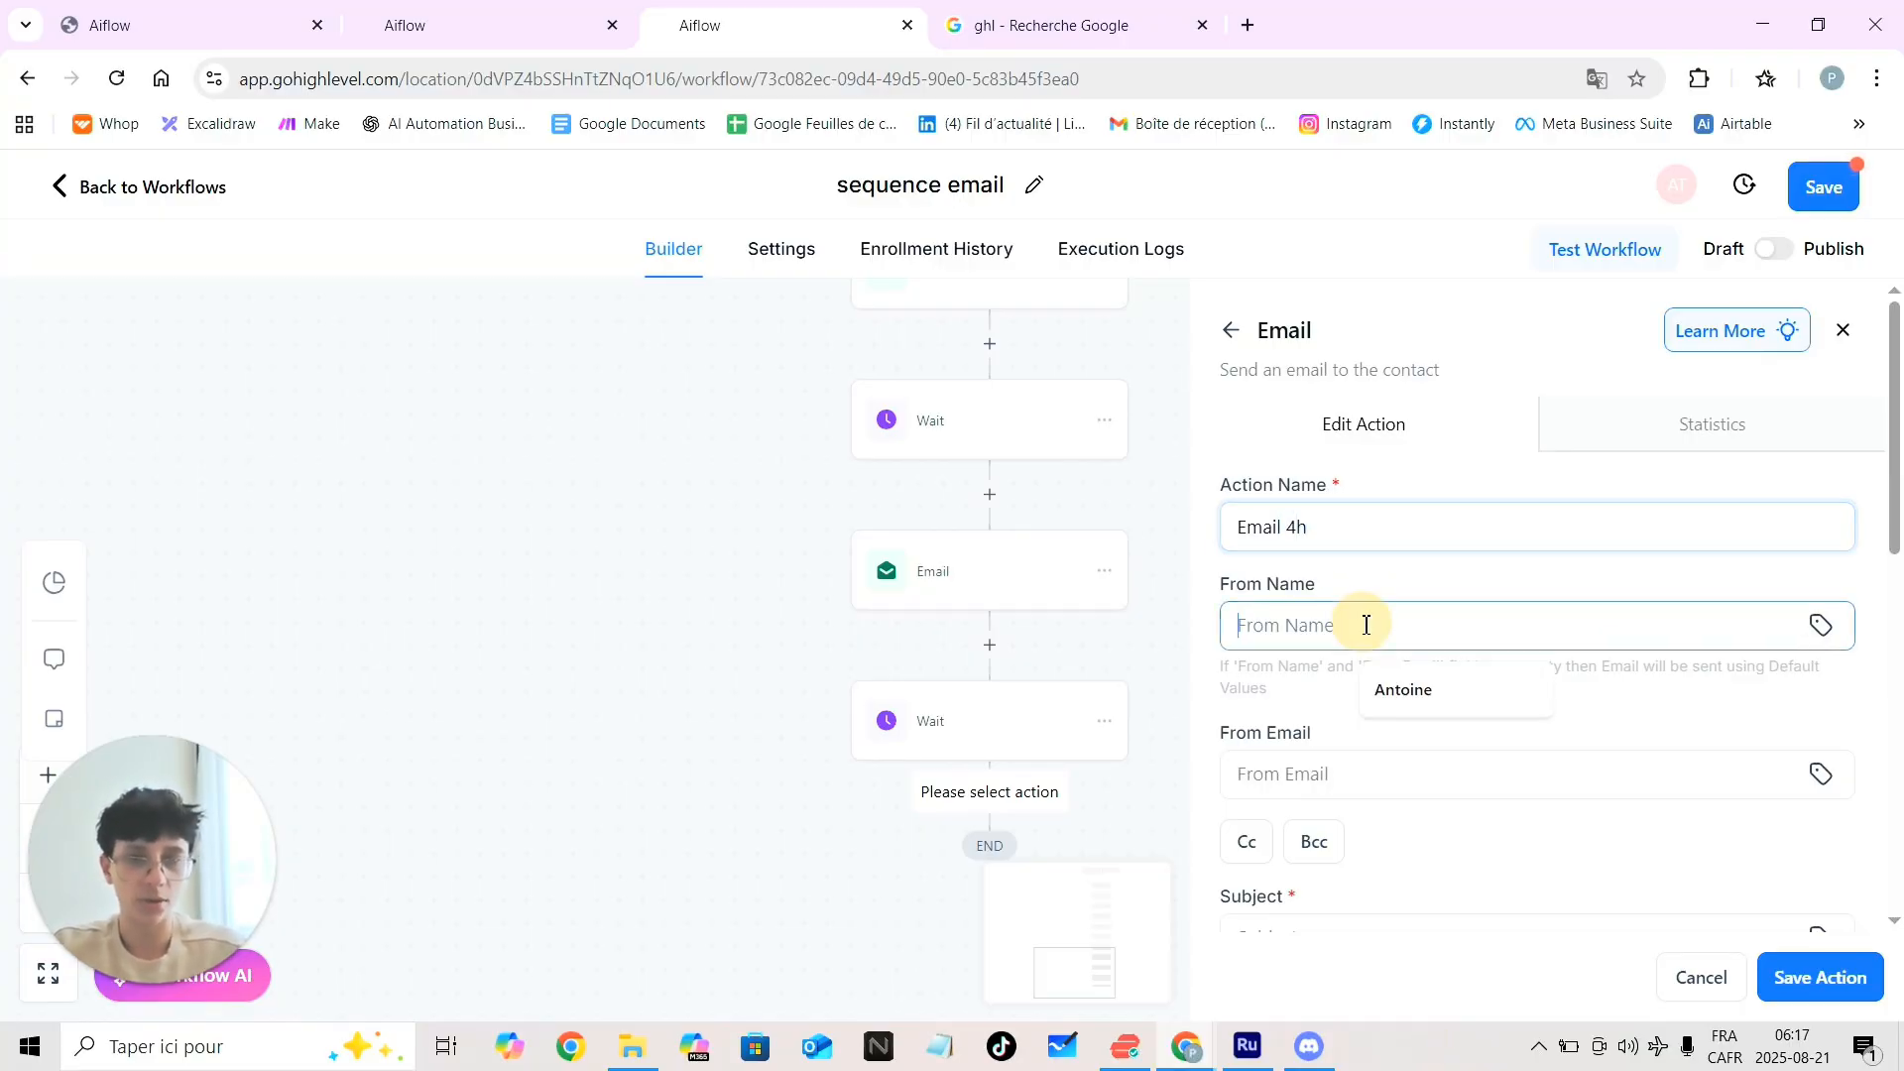
pyautogui.click(1438, 694)
pyautogui.click(1402, 773)
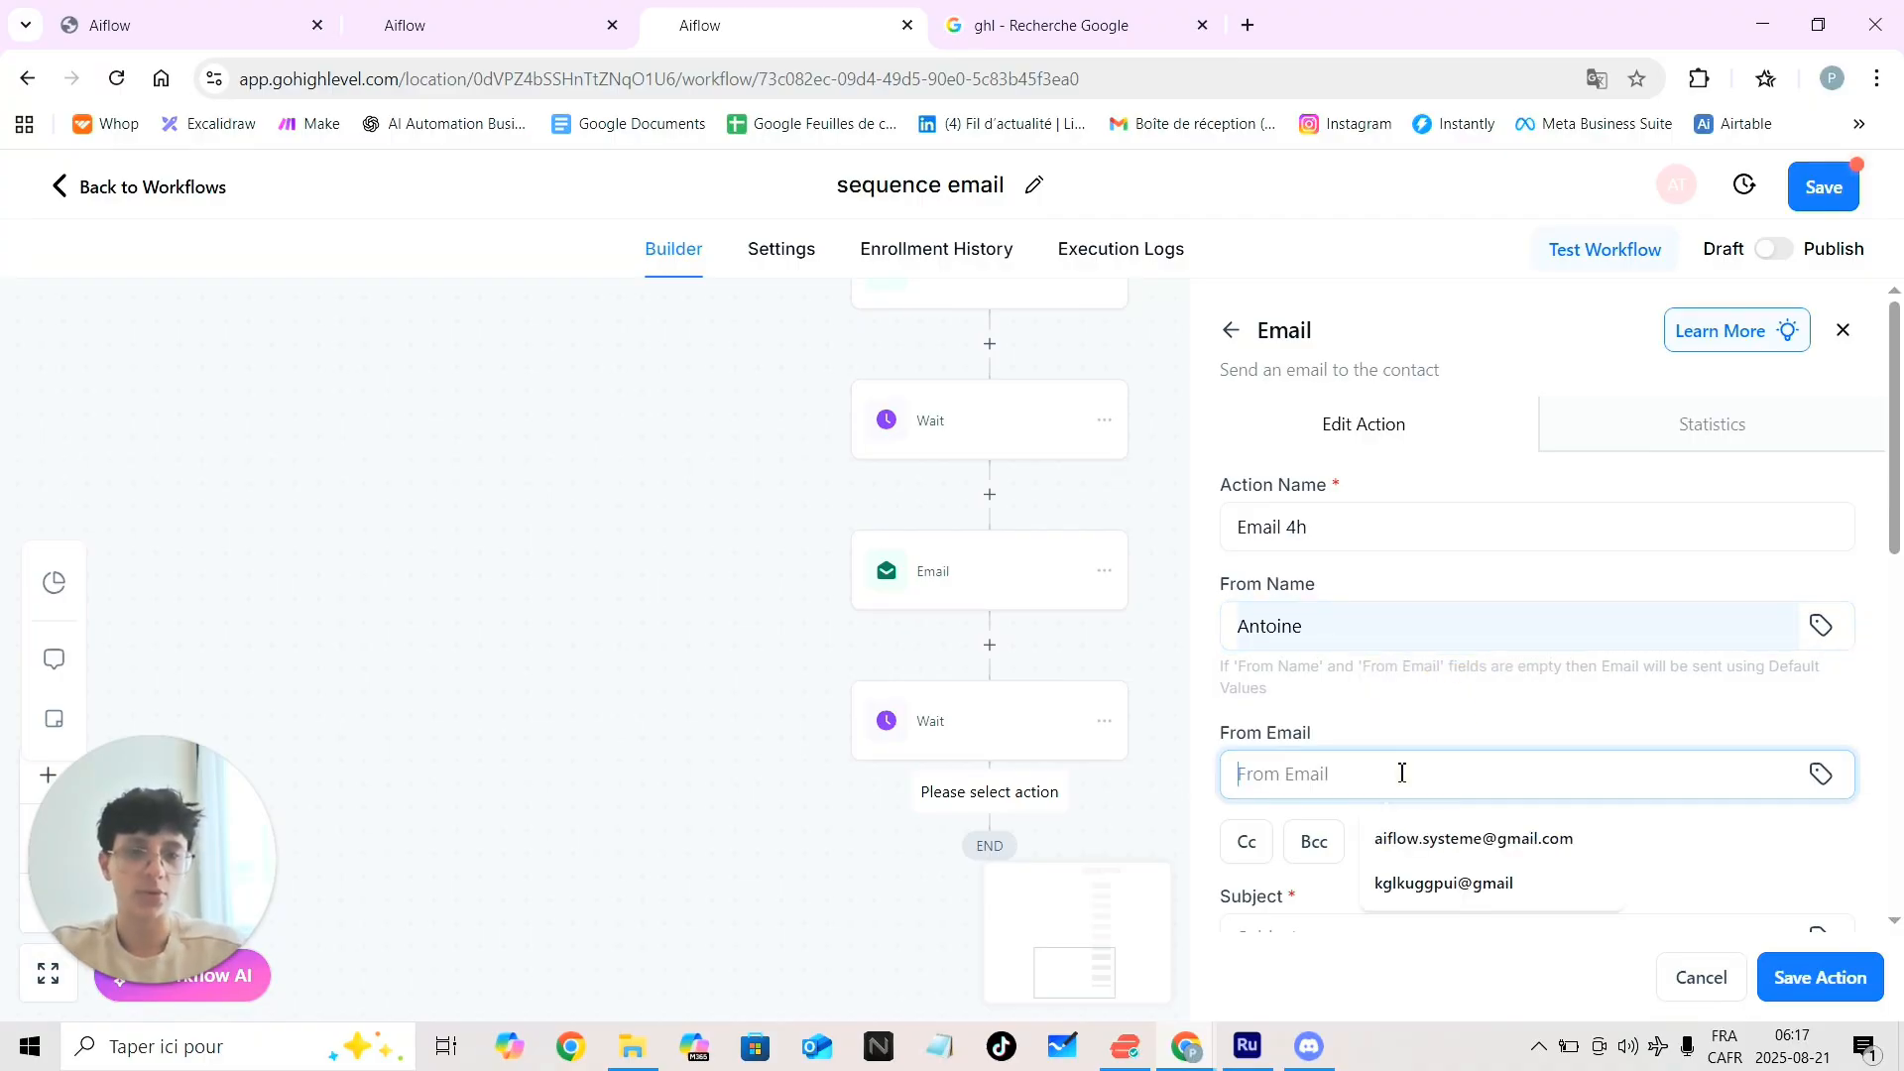
pyautogui.click(1473, 886)
pyautogui.scroll(-2, 1474, 900)
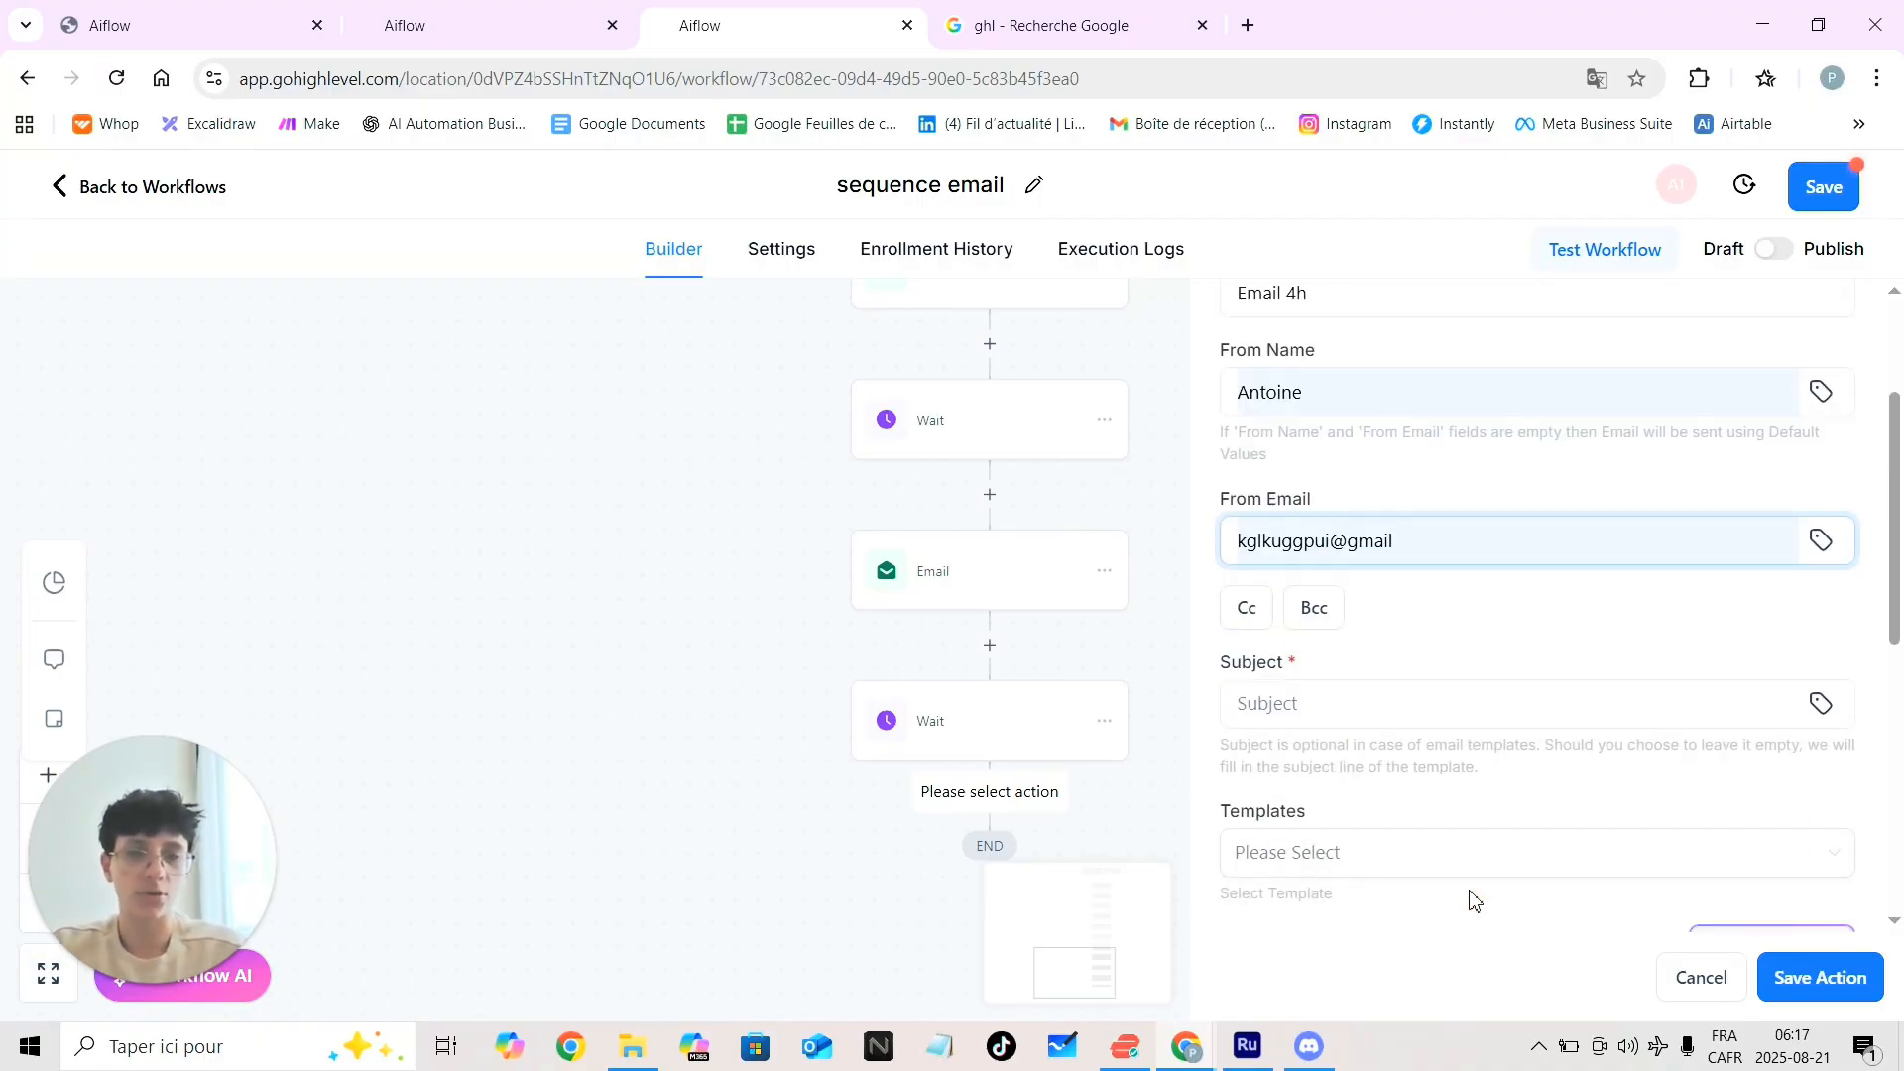
pyautogui.click(1315, 703)
# Enter subject 'hjftfitf' and message body 'ghklhjgl', then save the Email 4h step
pyautogui.write('hjftfitf')
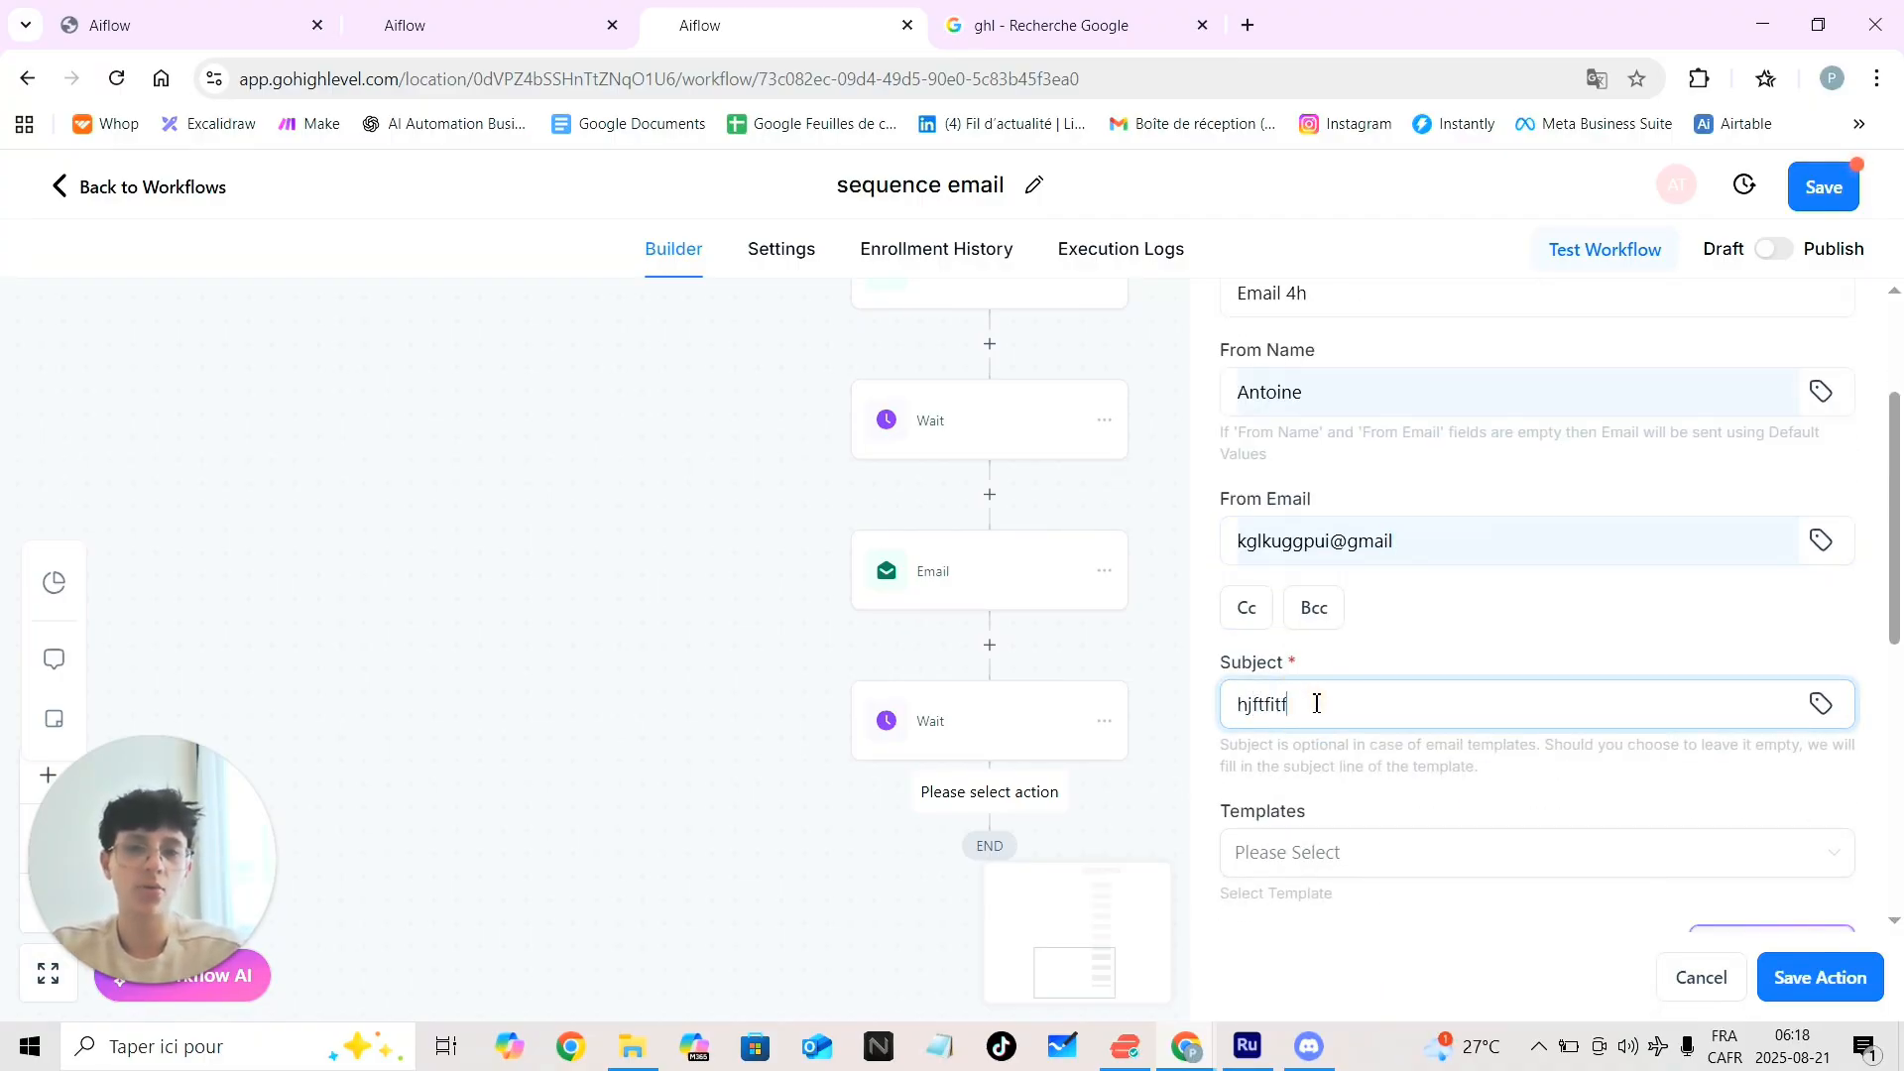
pyautogui.scroll(-4, 1372, 807)
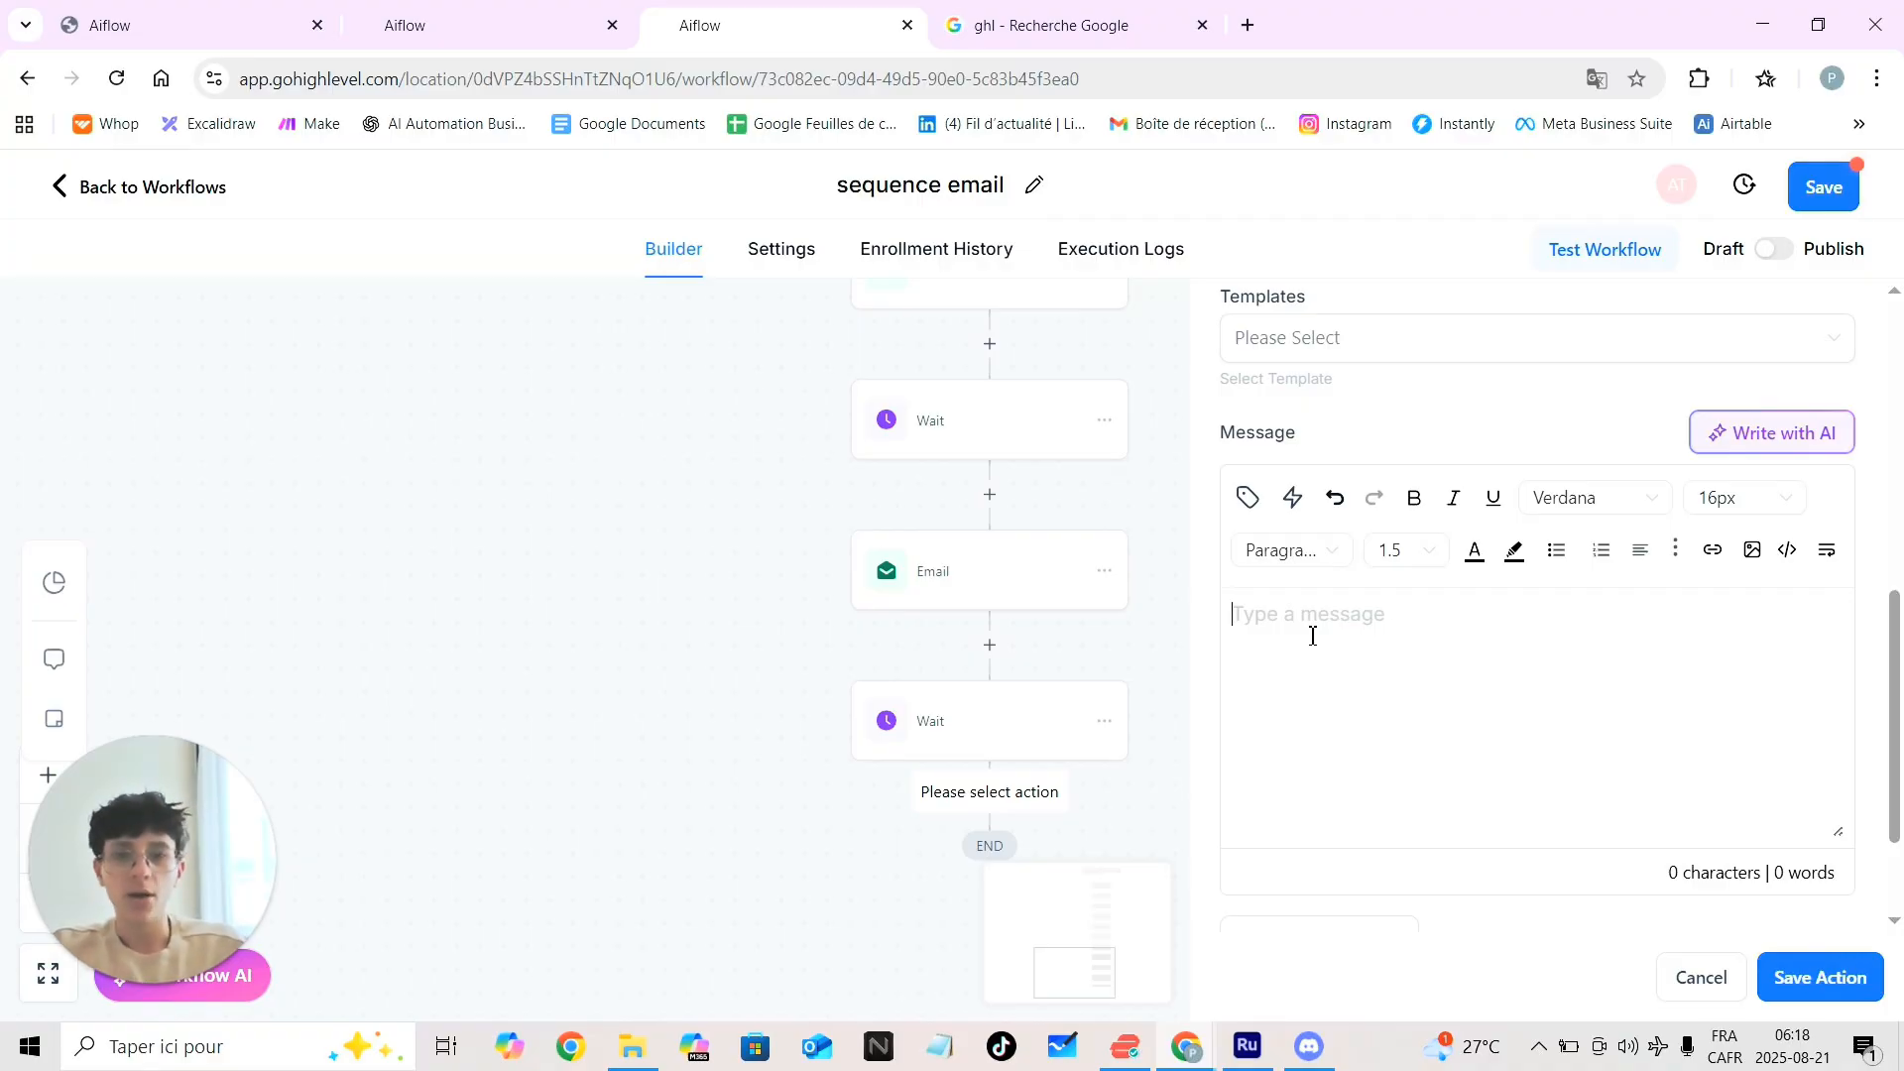
pyautogui.click(1373, 634)
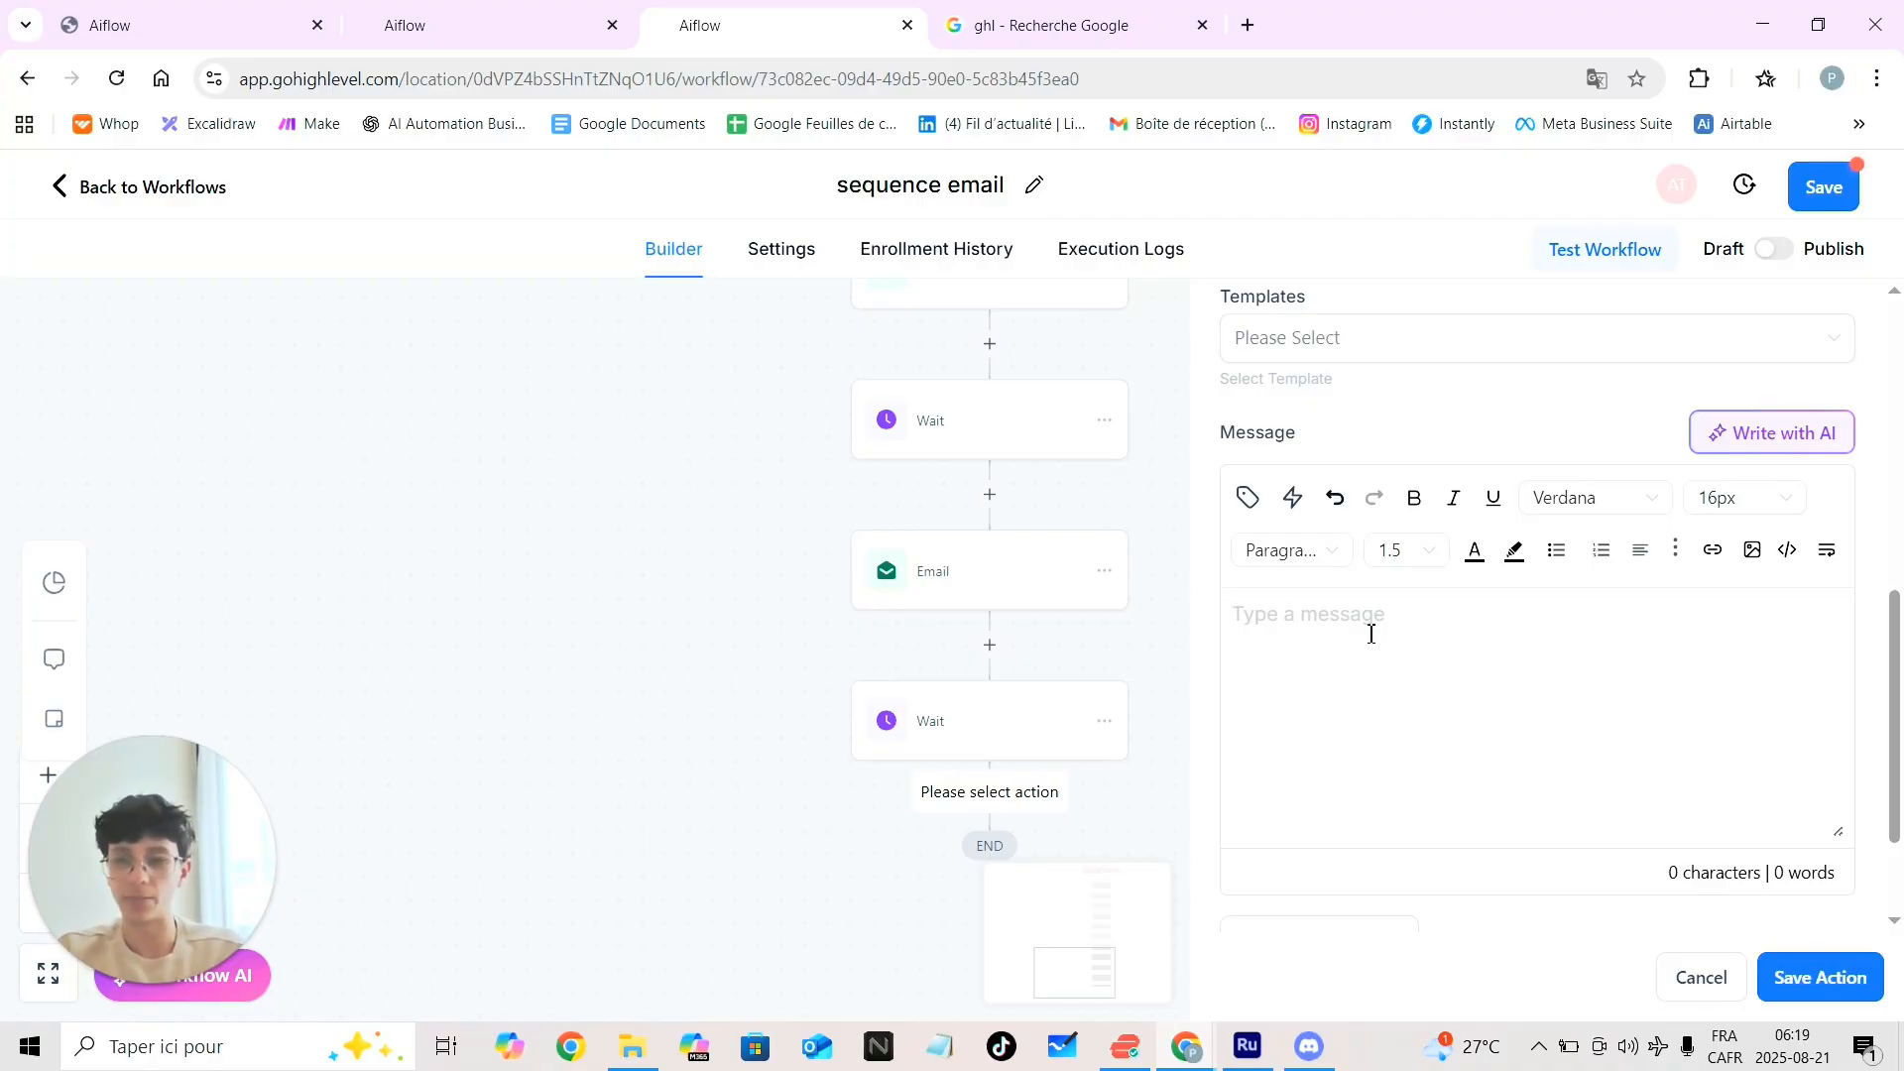
pyautogui.write('ghklhjgljh')
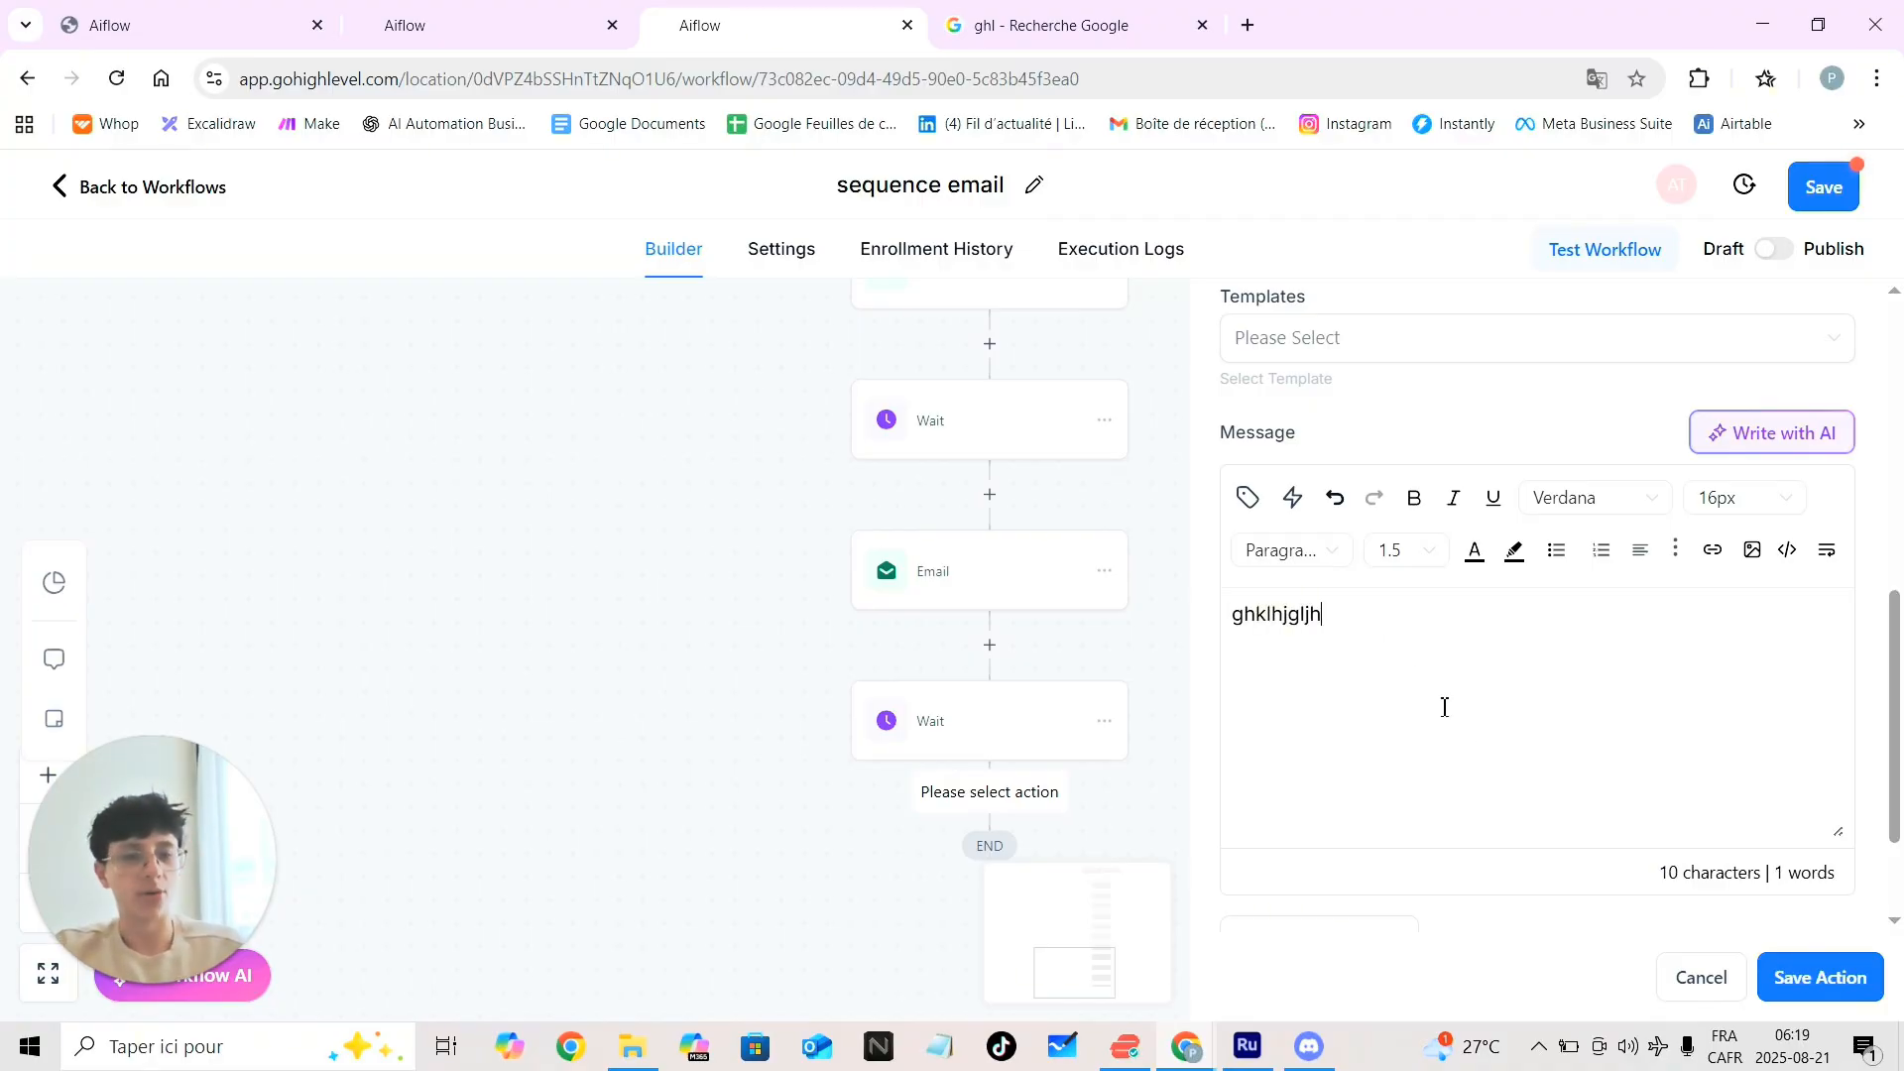
pyautogui.click(1820, 977)
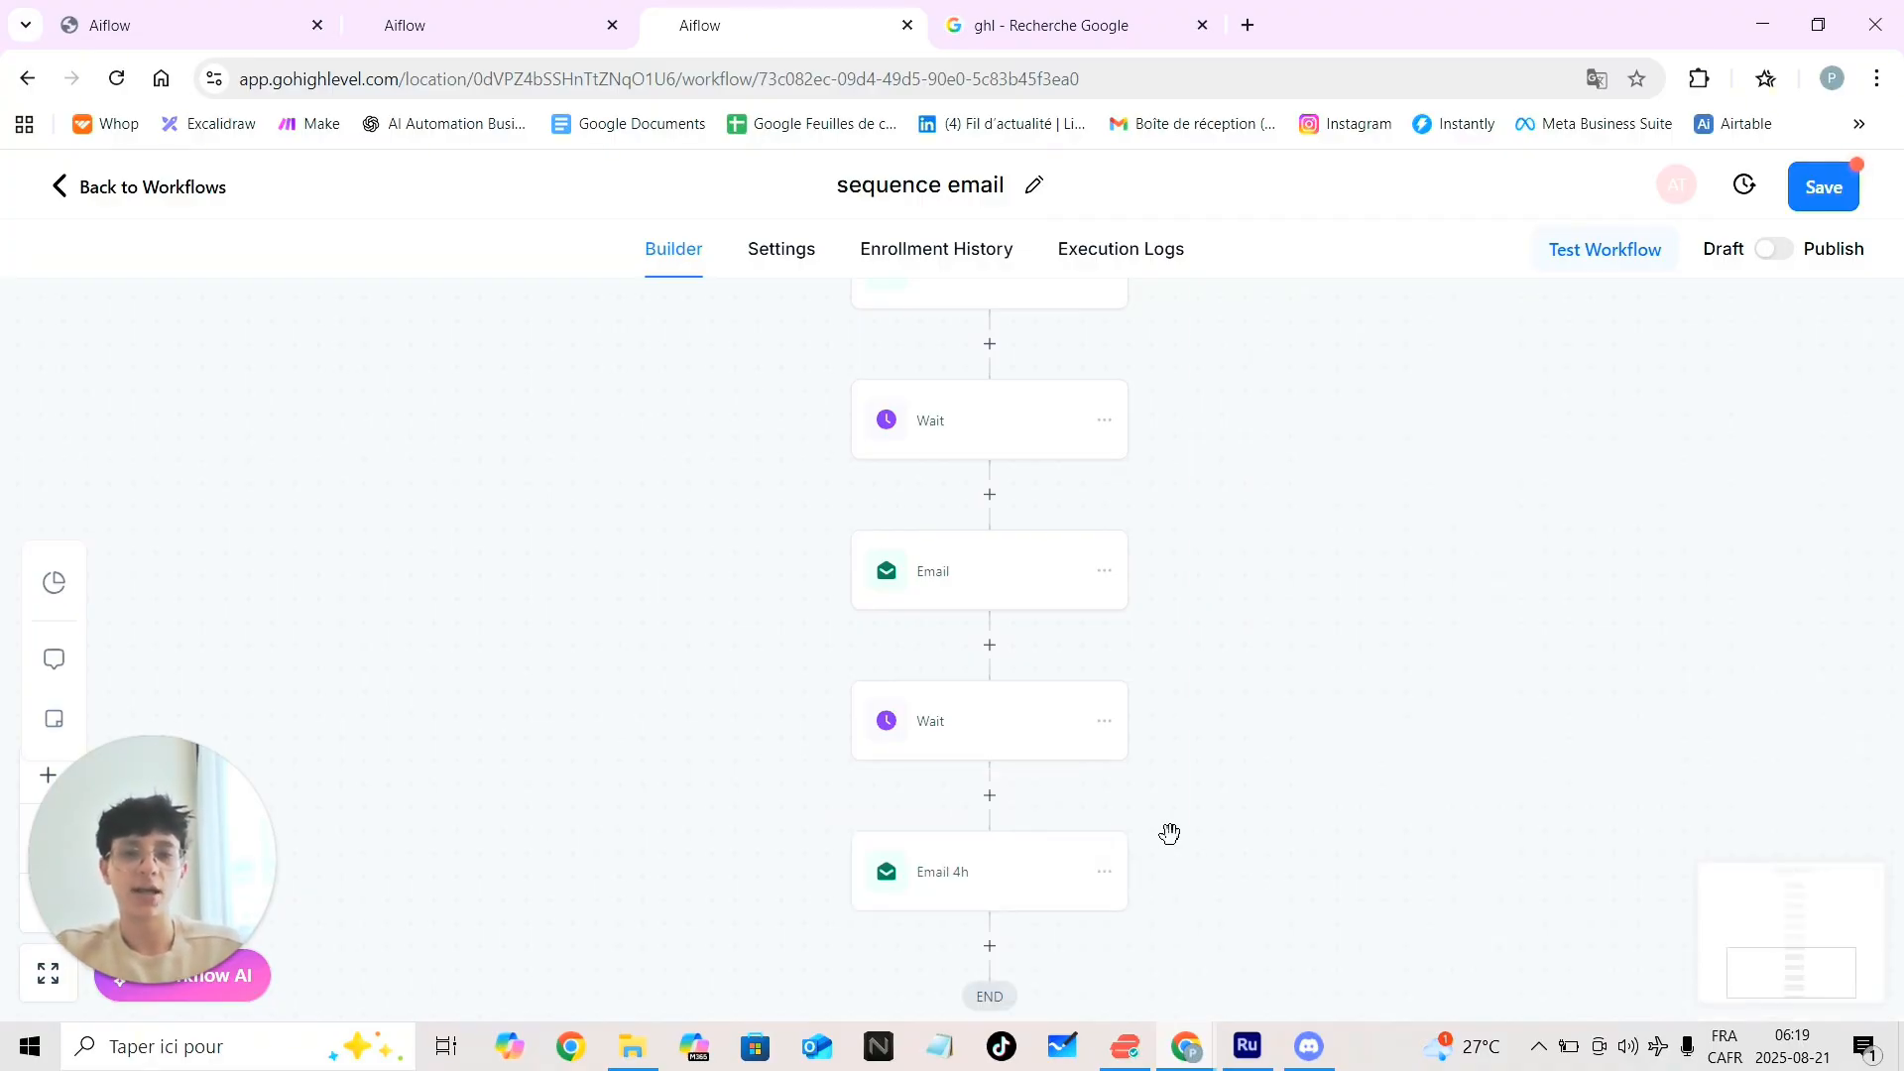
# Add a Wait step after Email 4h holding until 1 hour before the appointment, and save it
pyautogui.scroll(-2, 1073, 843)
pyautogui.click(990, 735)
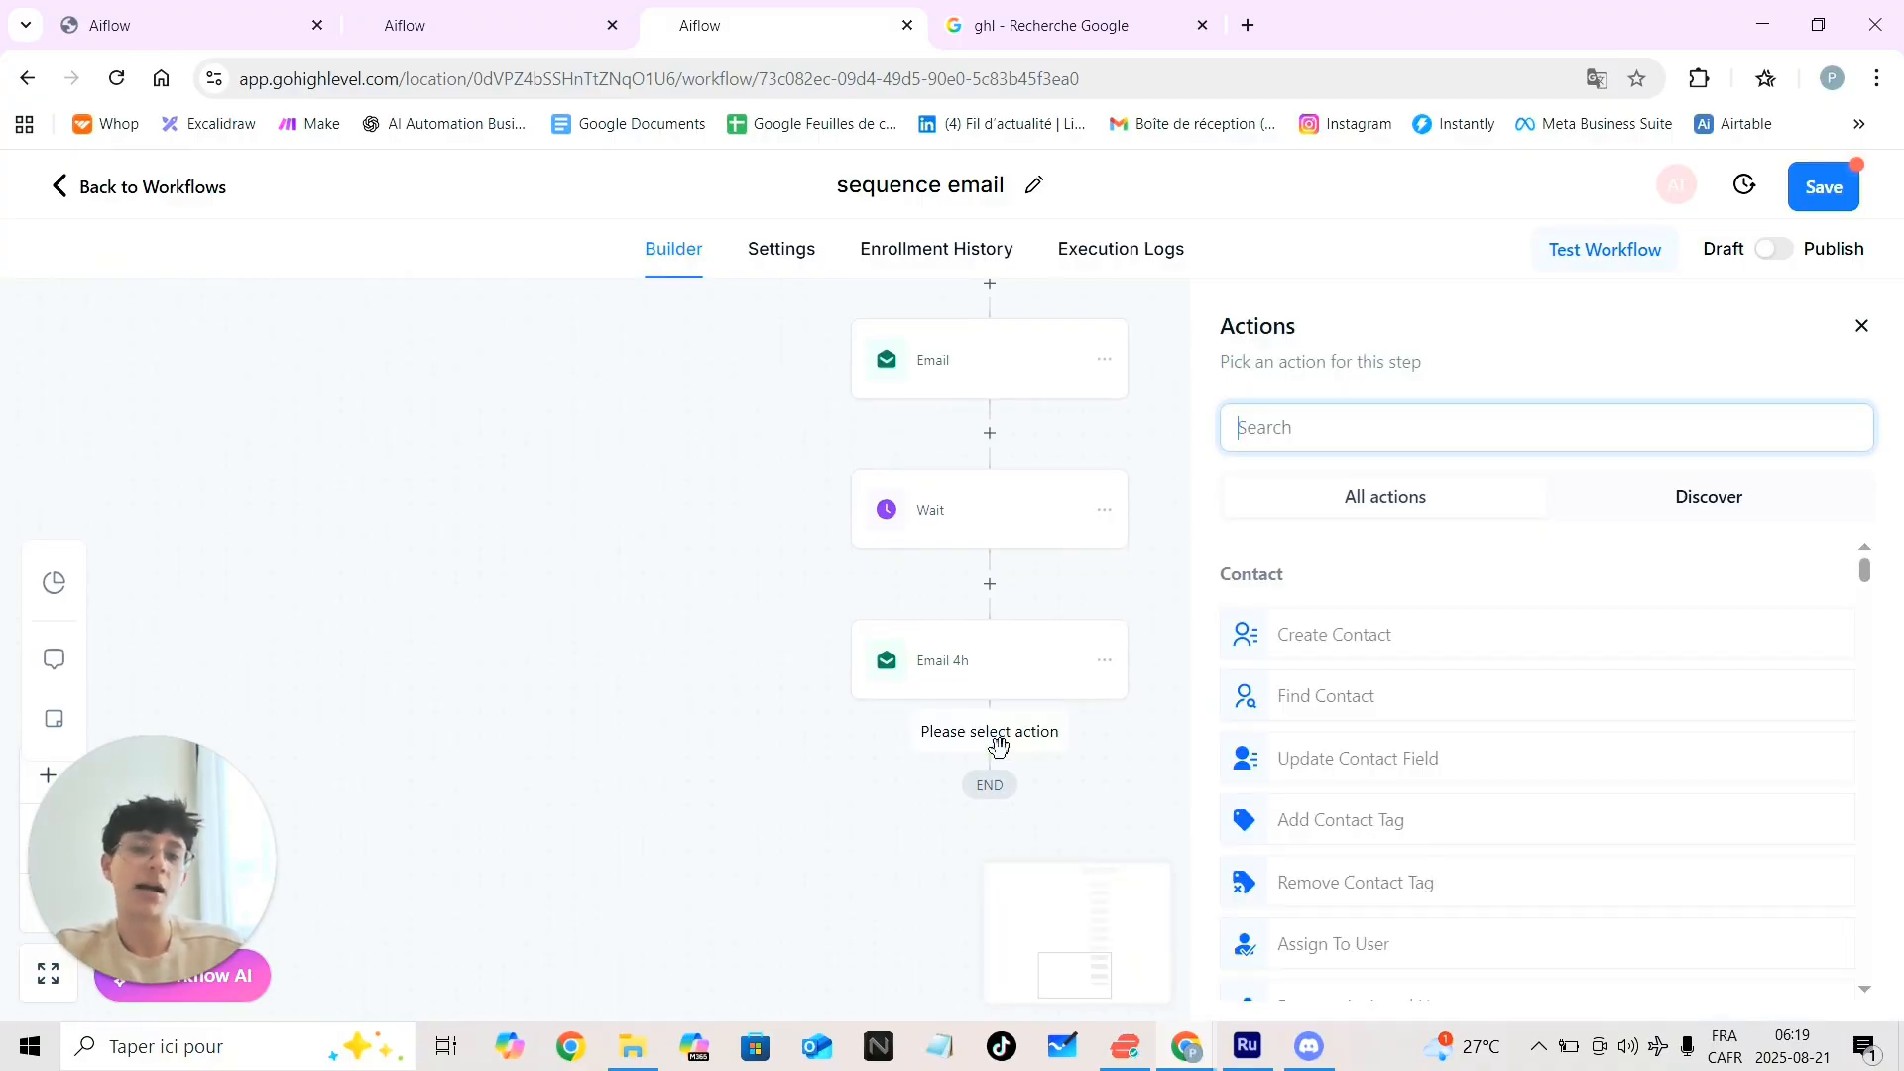
pyautogui.click(1303, 437)
pyautogui.write('wait')
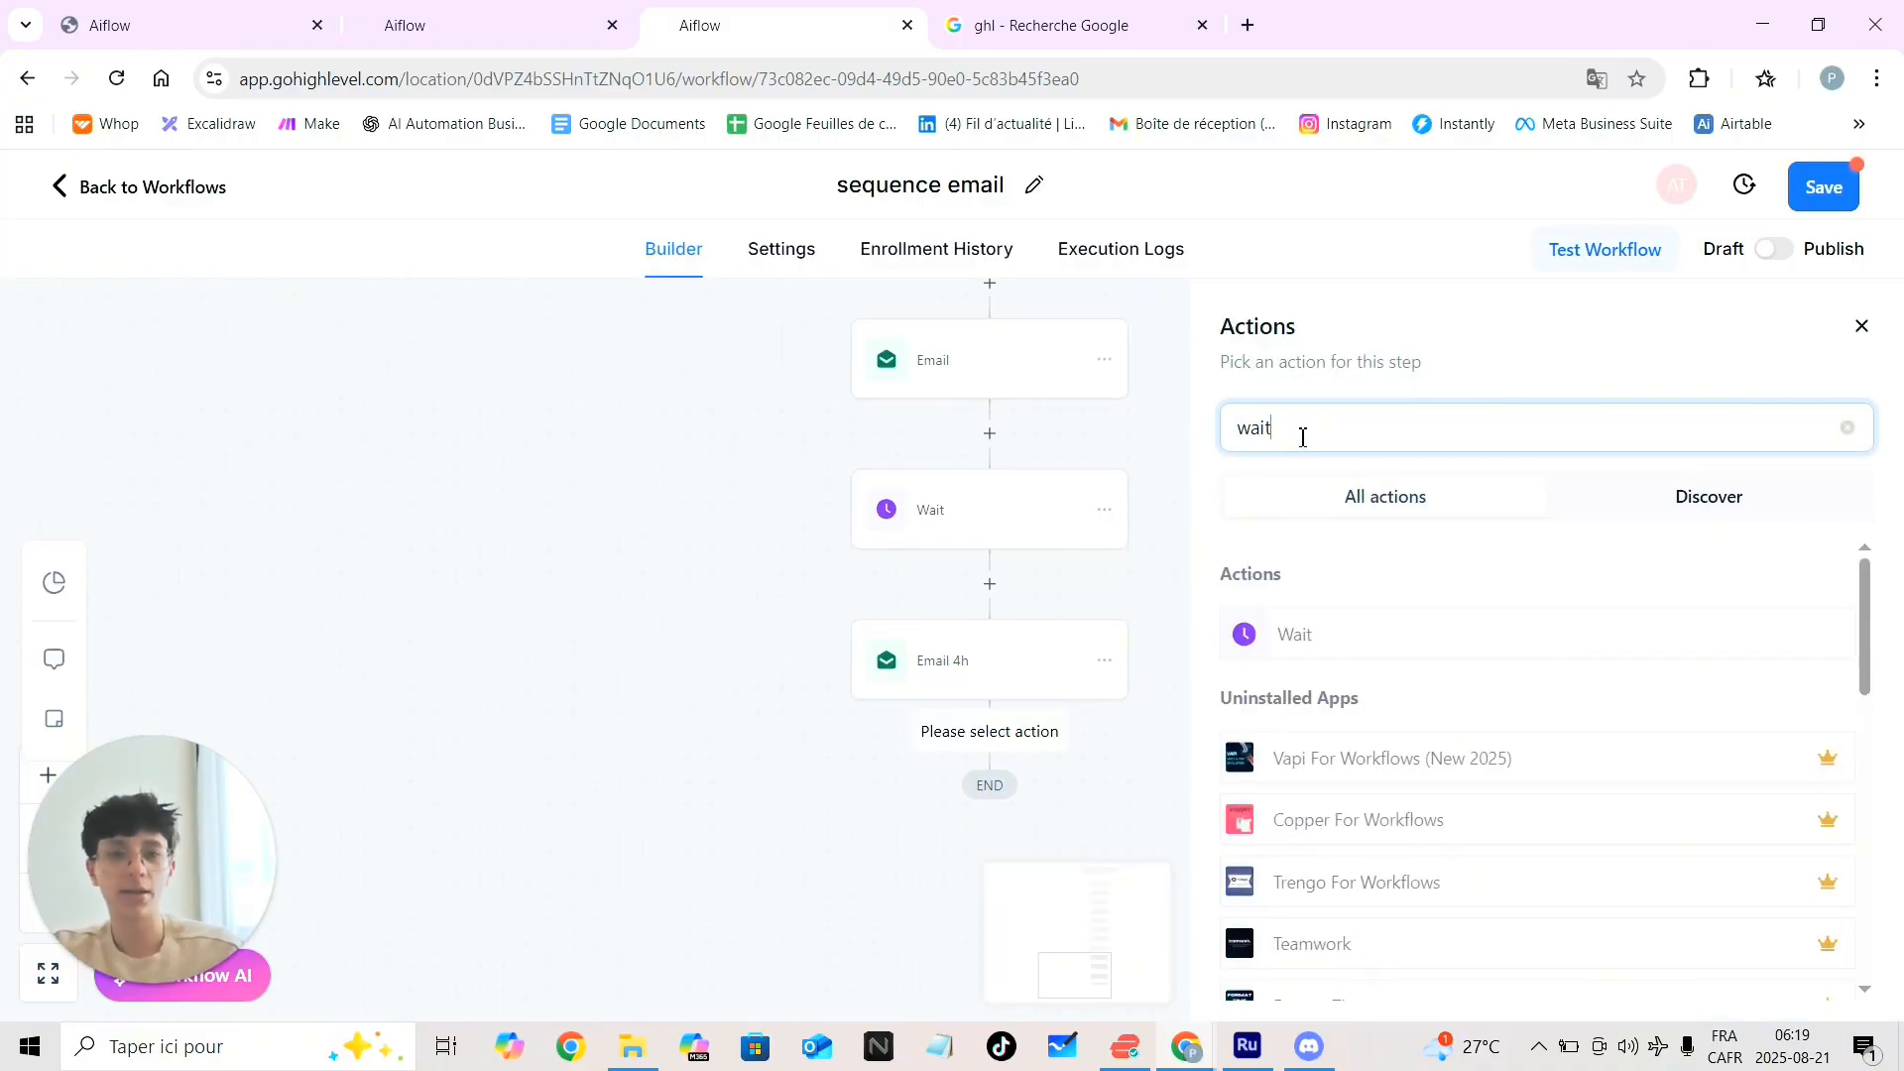
pyautogui.click(1333, 632)
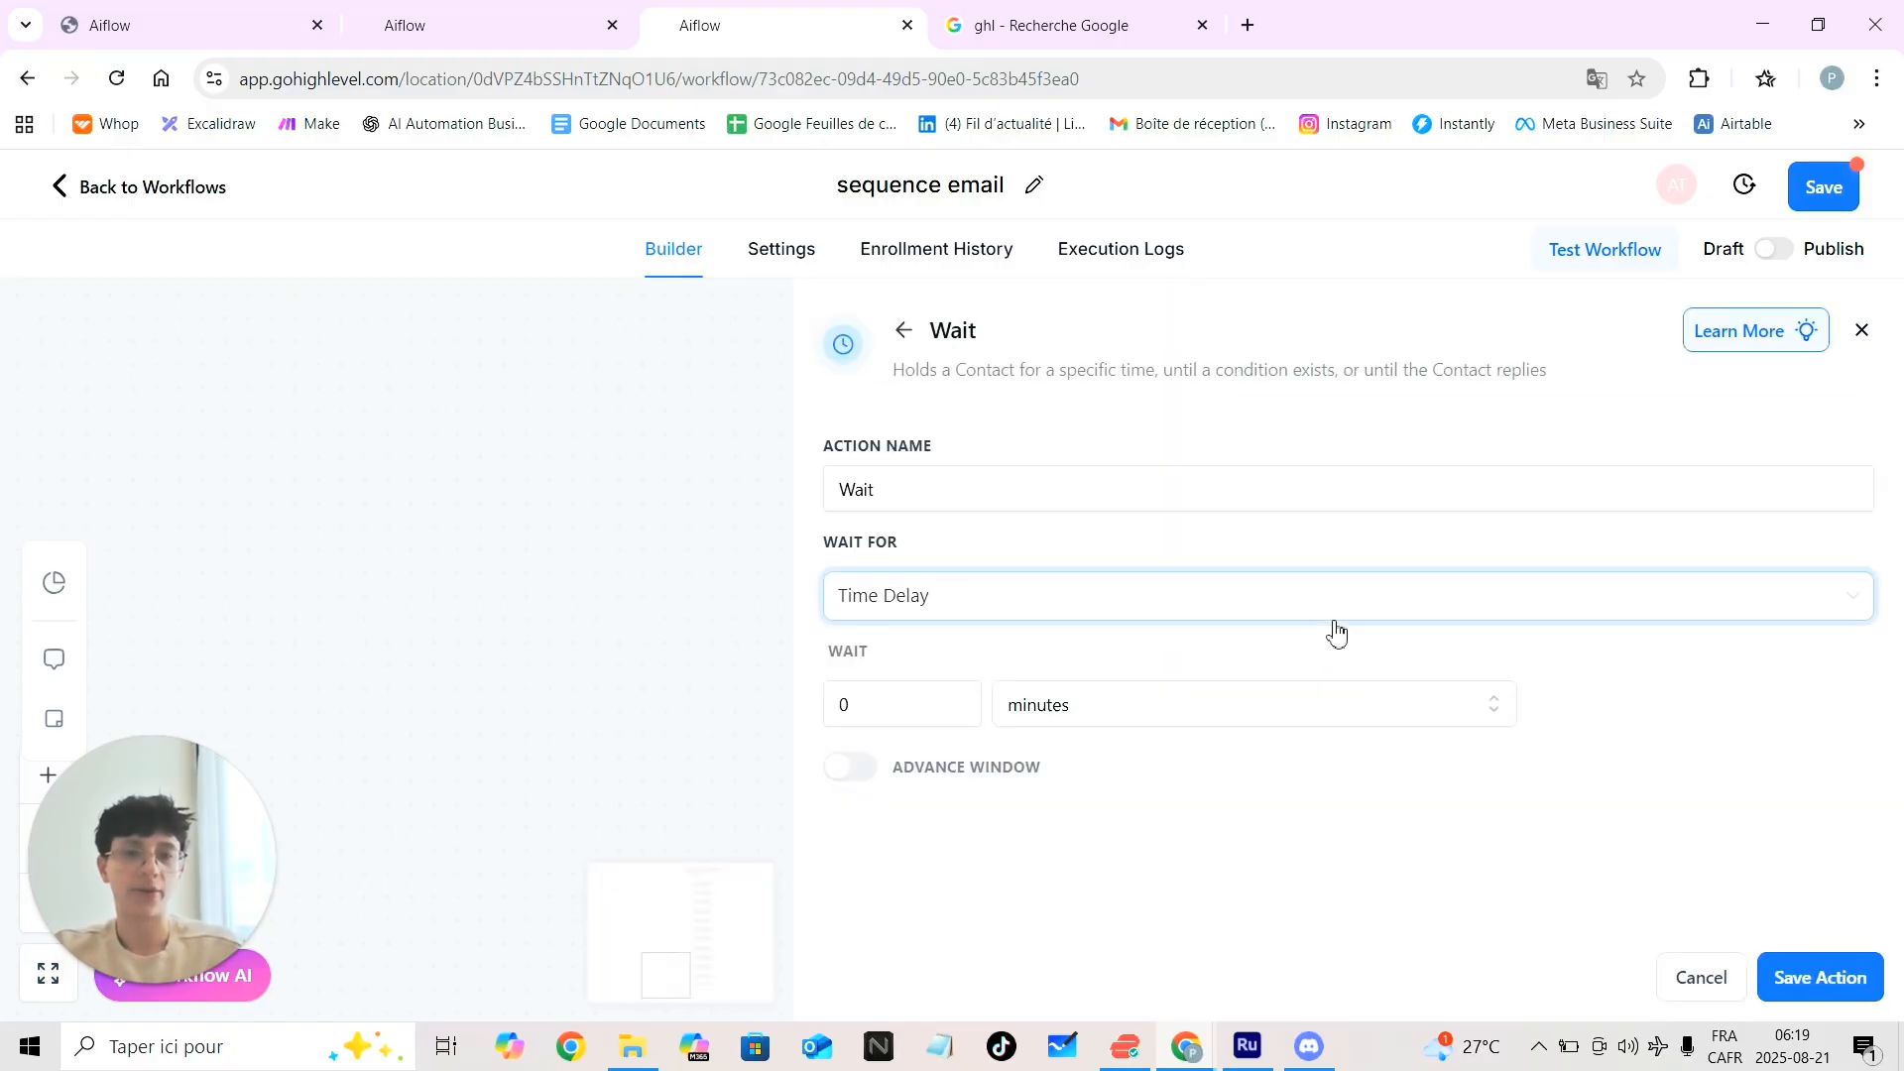
pyautogui.click(925, 610)
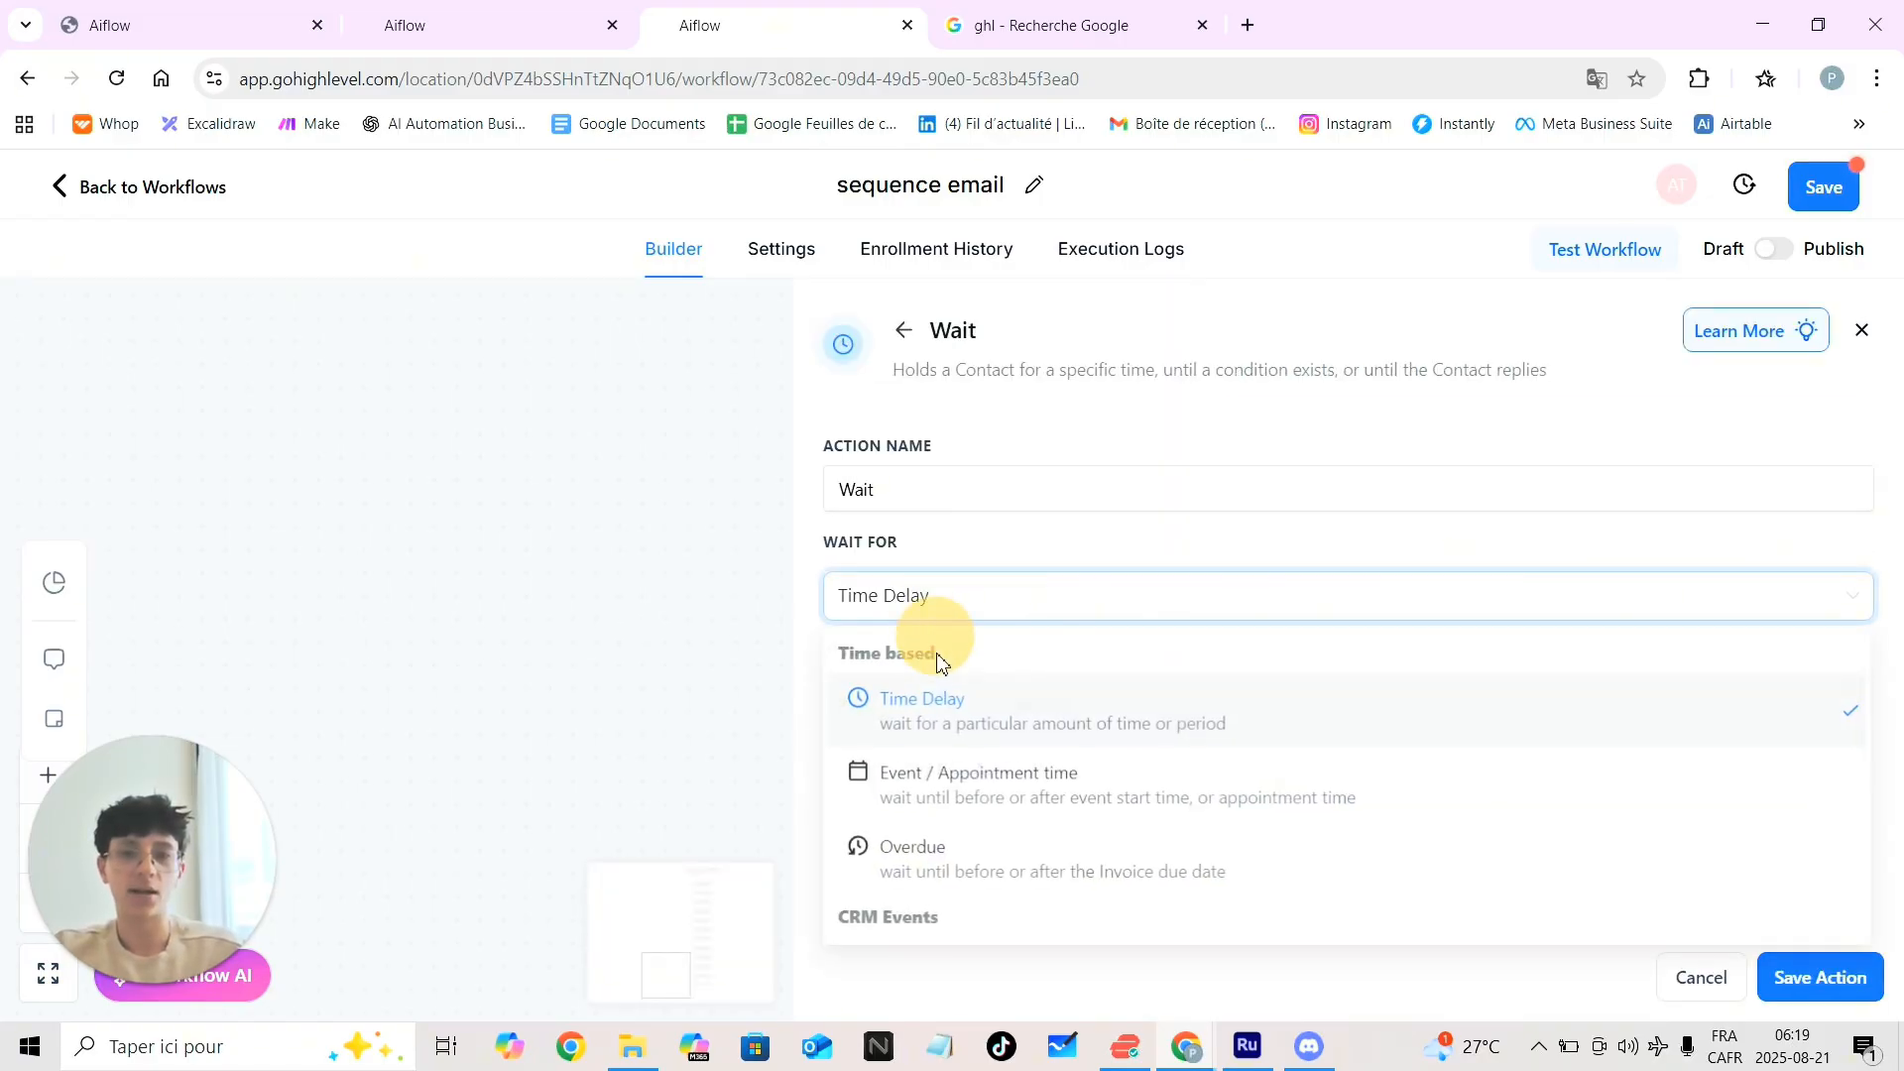
pyautogui.click(916, 798)
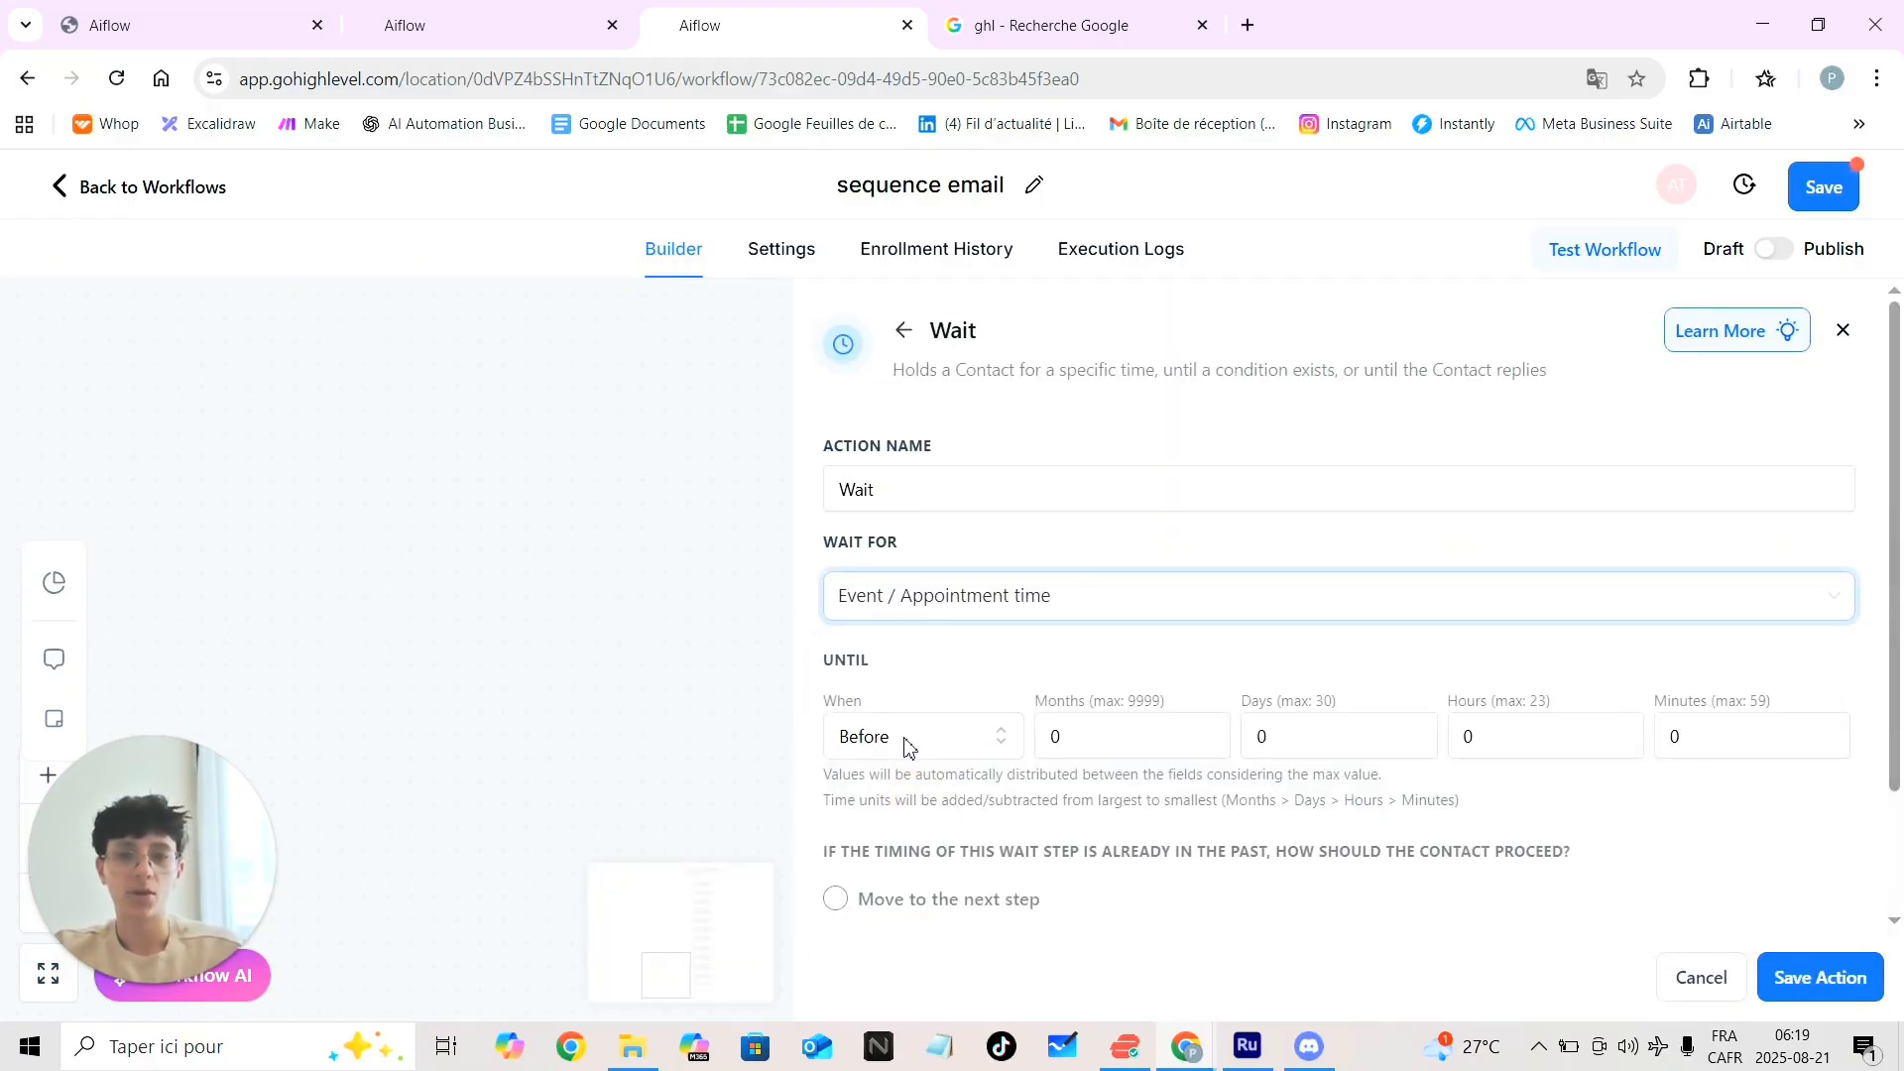
pyautogui.click(1519, 739)
pyautogui.press('BackSpace')
pyautogui.write('4')
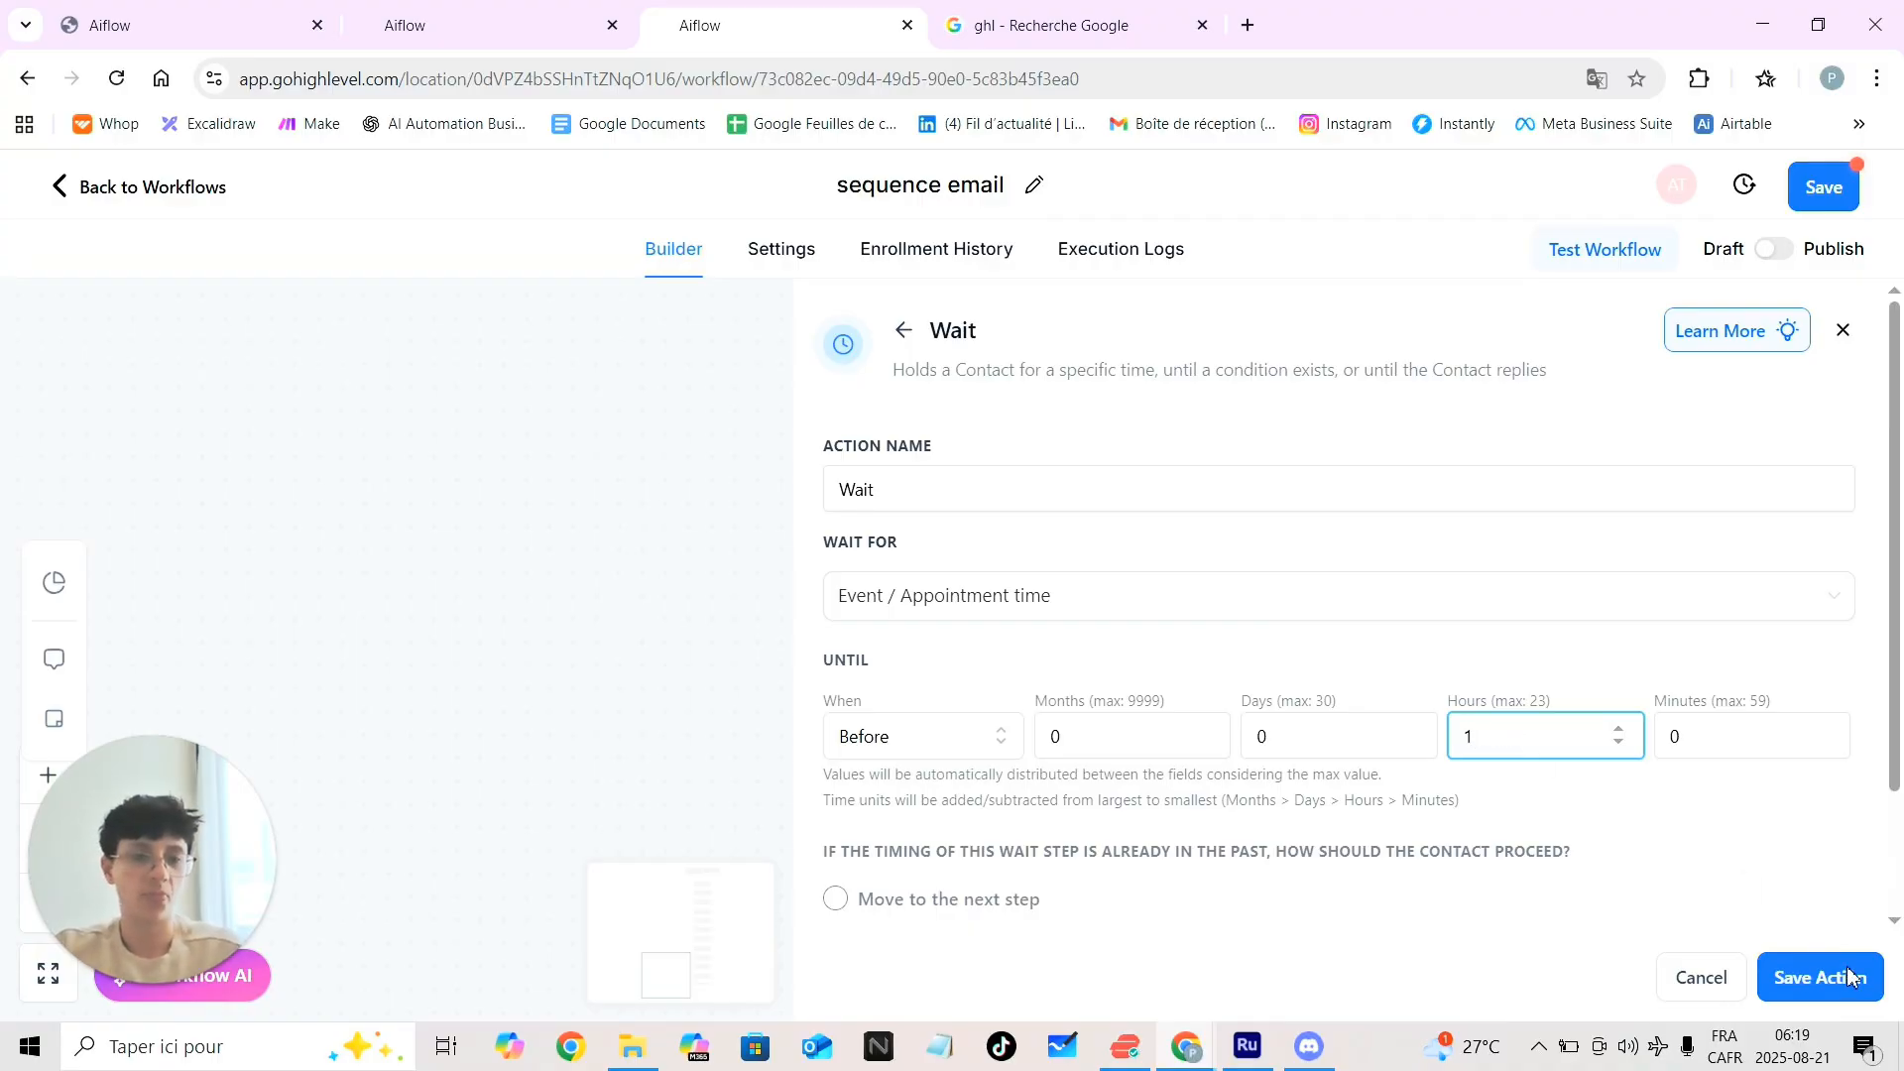
pyautogui.click(1795, 986)
# Add a Send Email action after the last Wait step
pyautogui.scroll(-2, 1190, 724)
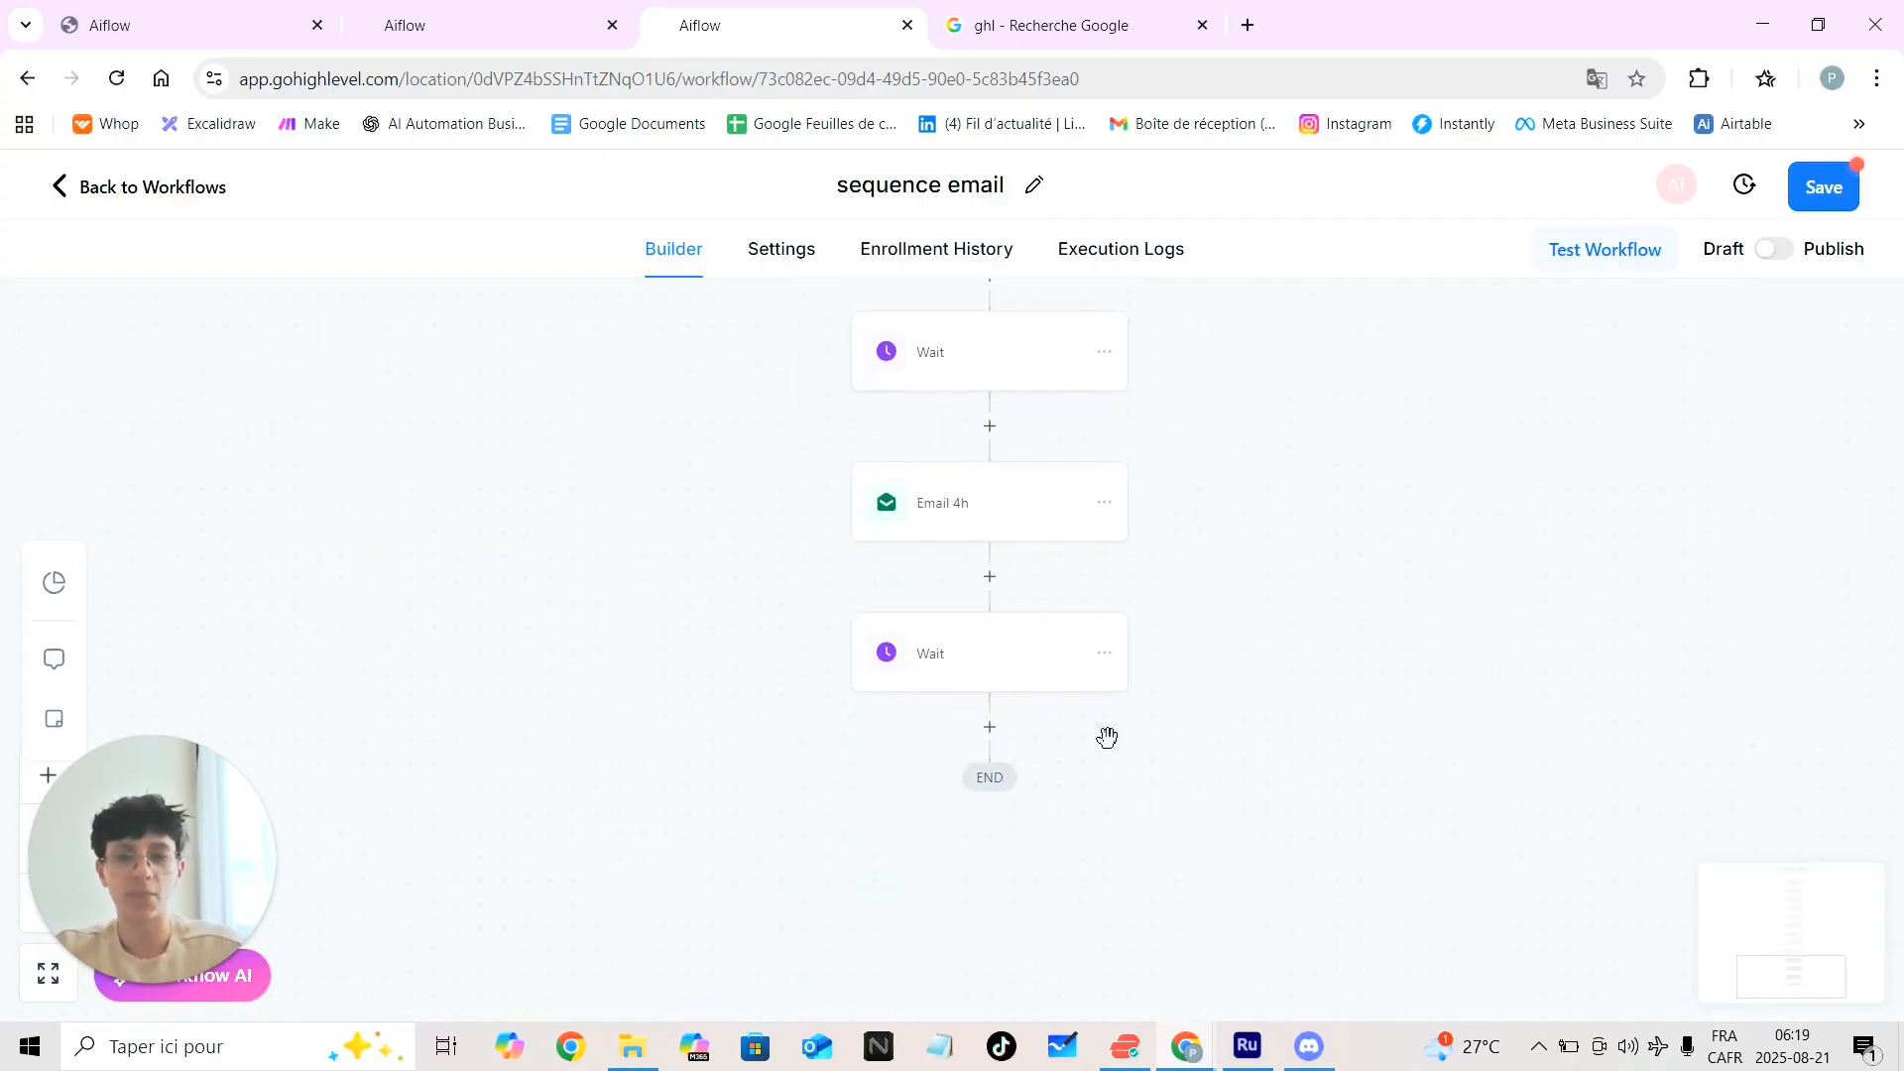
pyautogui.click(1002, 732)
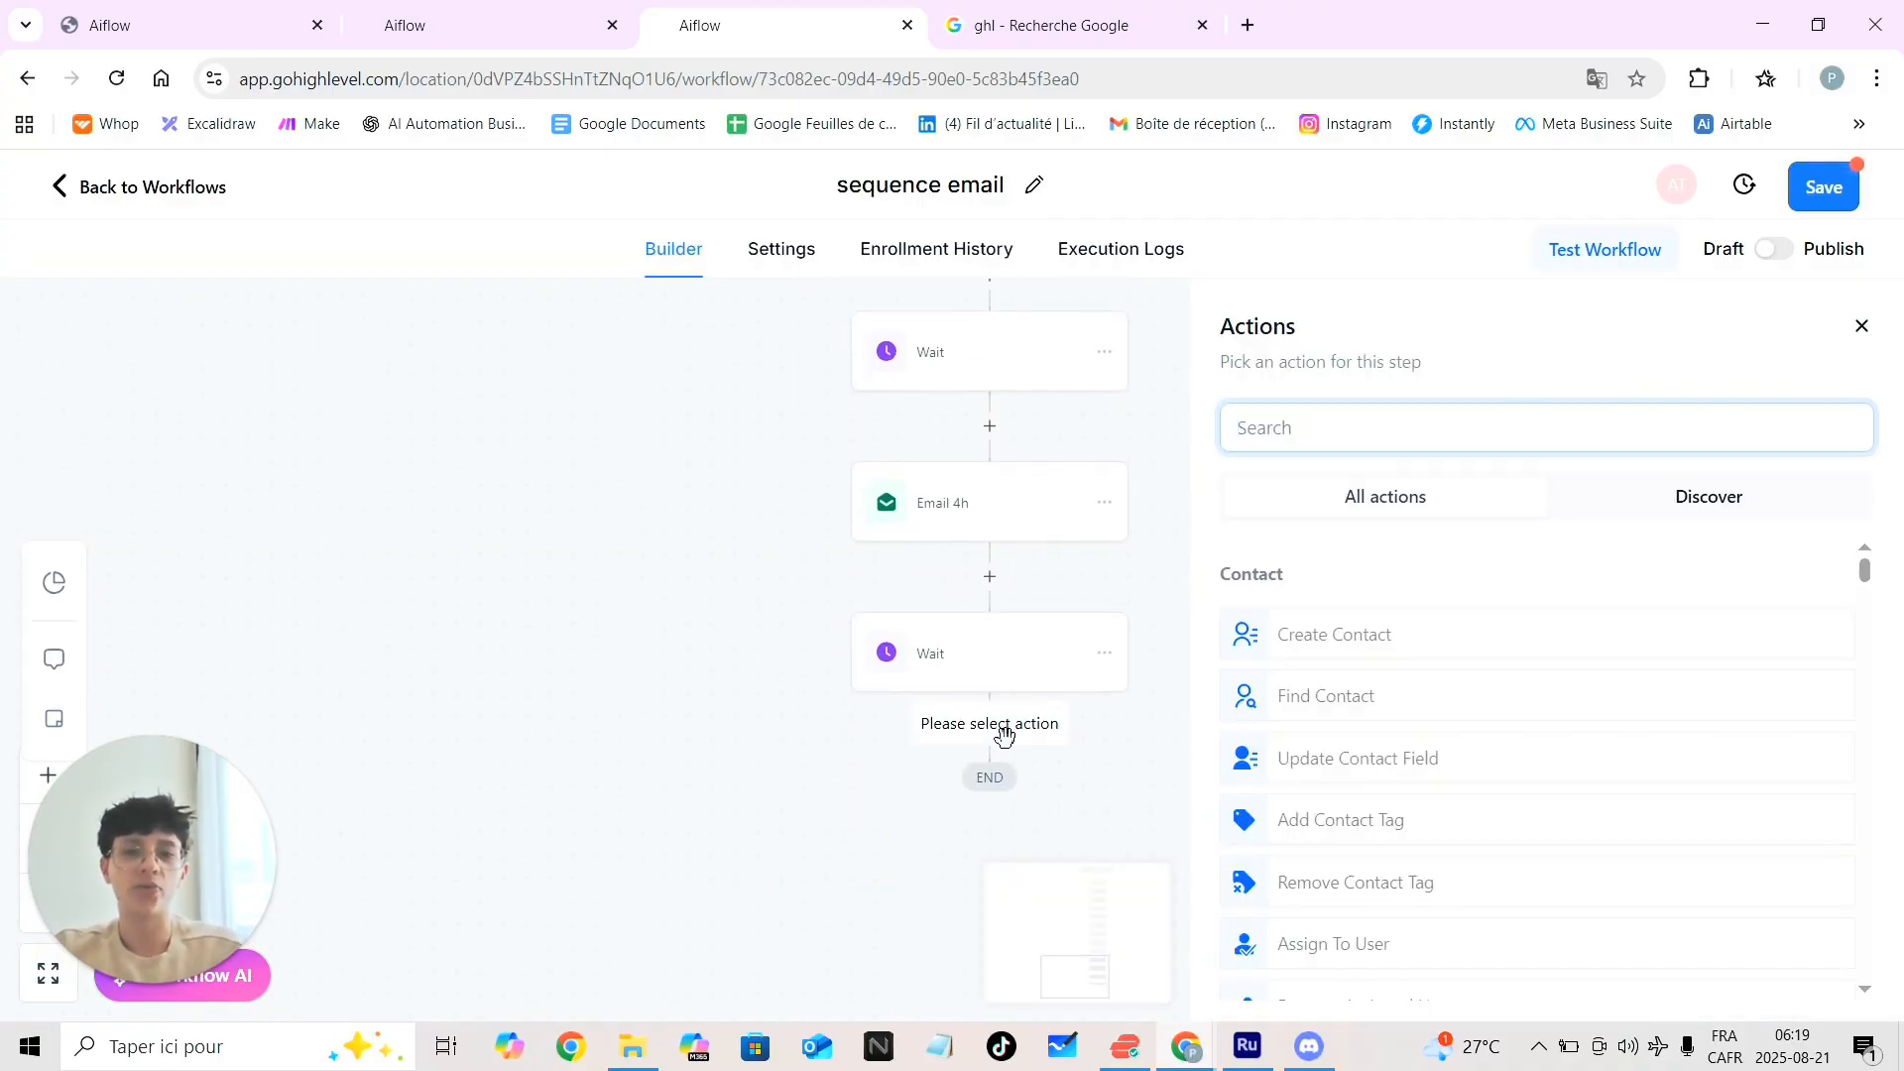
pyautogui.write('ema')
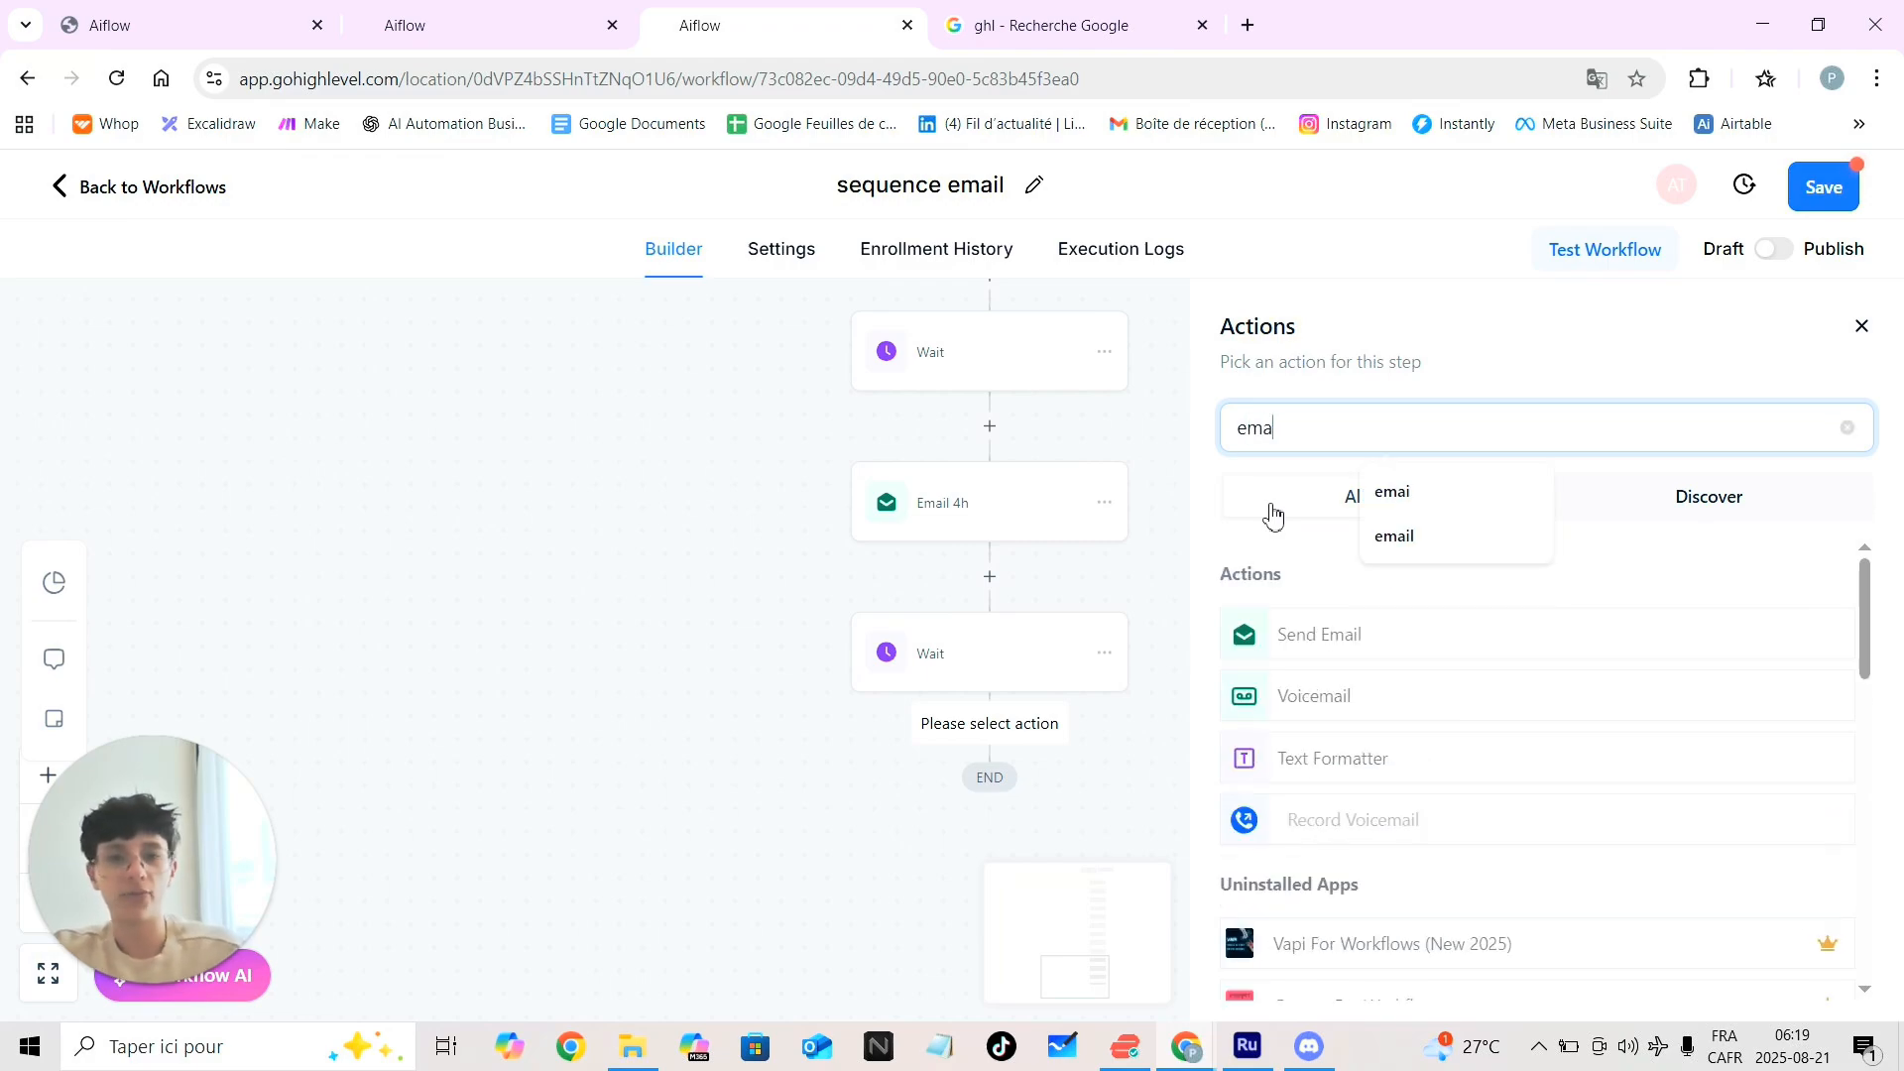
pyautogui.click(1270, 633)
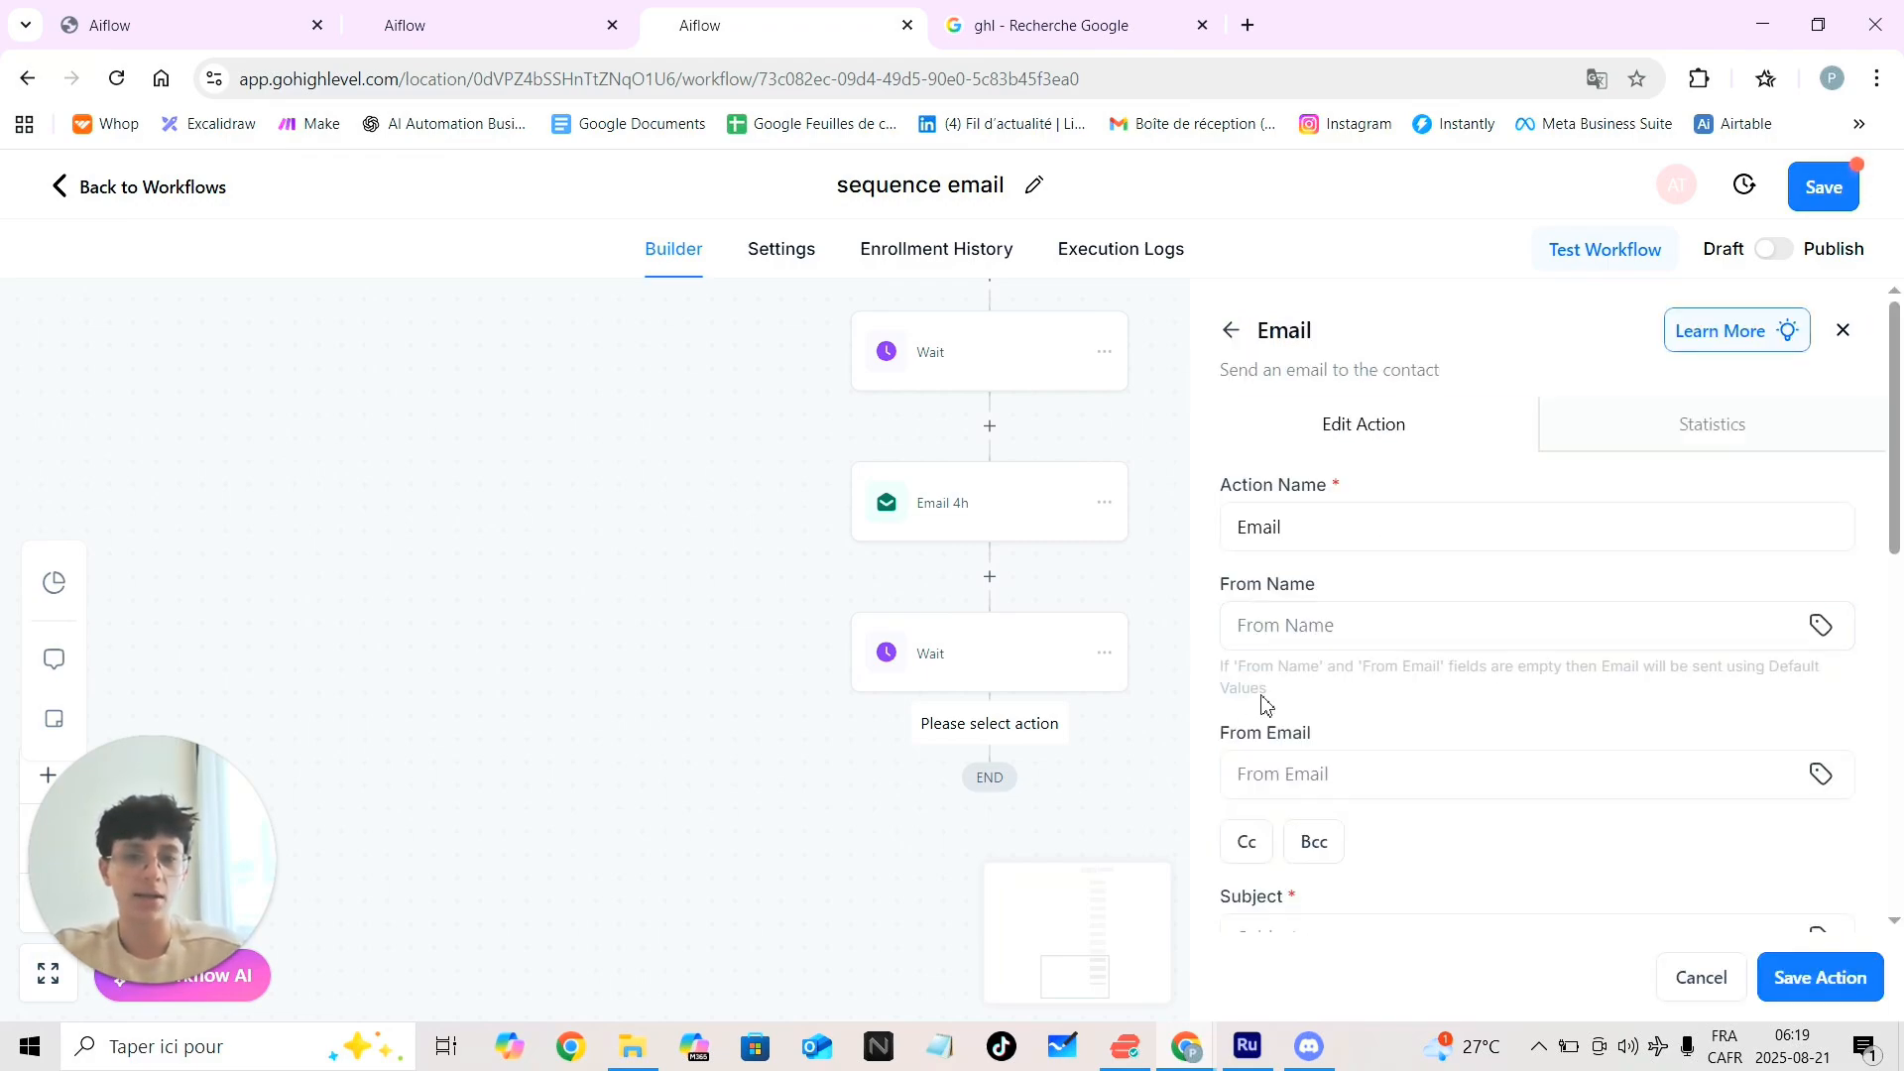
# Pick the suggested sender name and saved e-mail, and enter subject 'ghkfitfk'
pyautogui.click(1319, 629)
pyautogui.click(1415, 691)
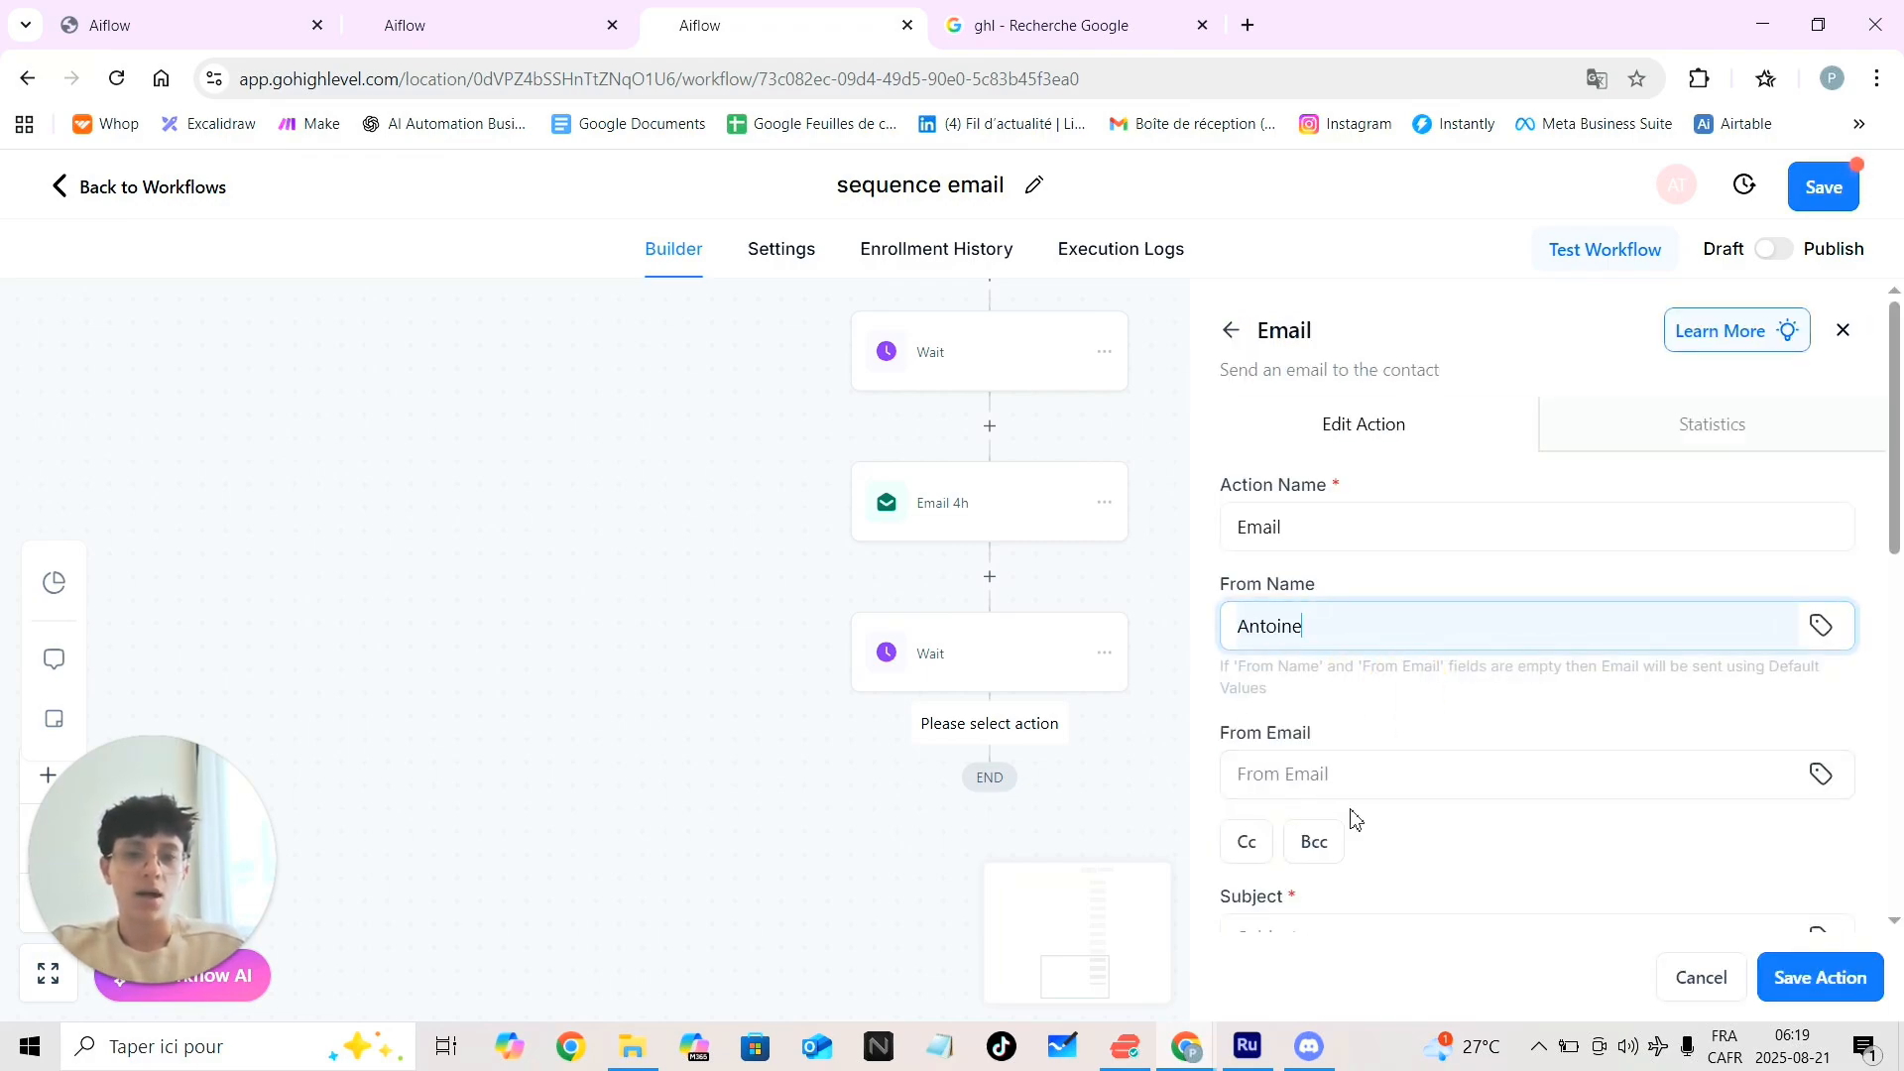
pyautogui.click(1345, 781)
pyautogui.click(1433, 879)
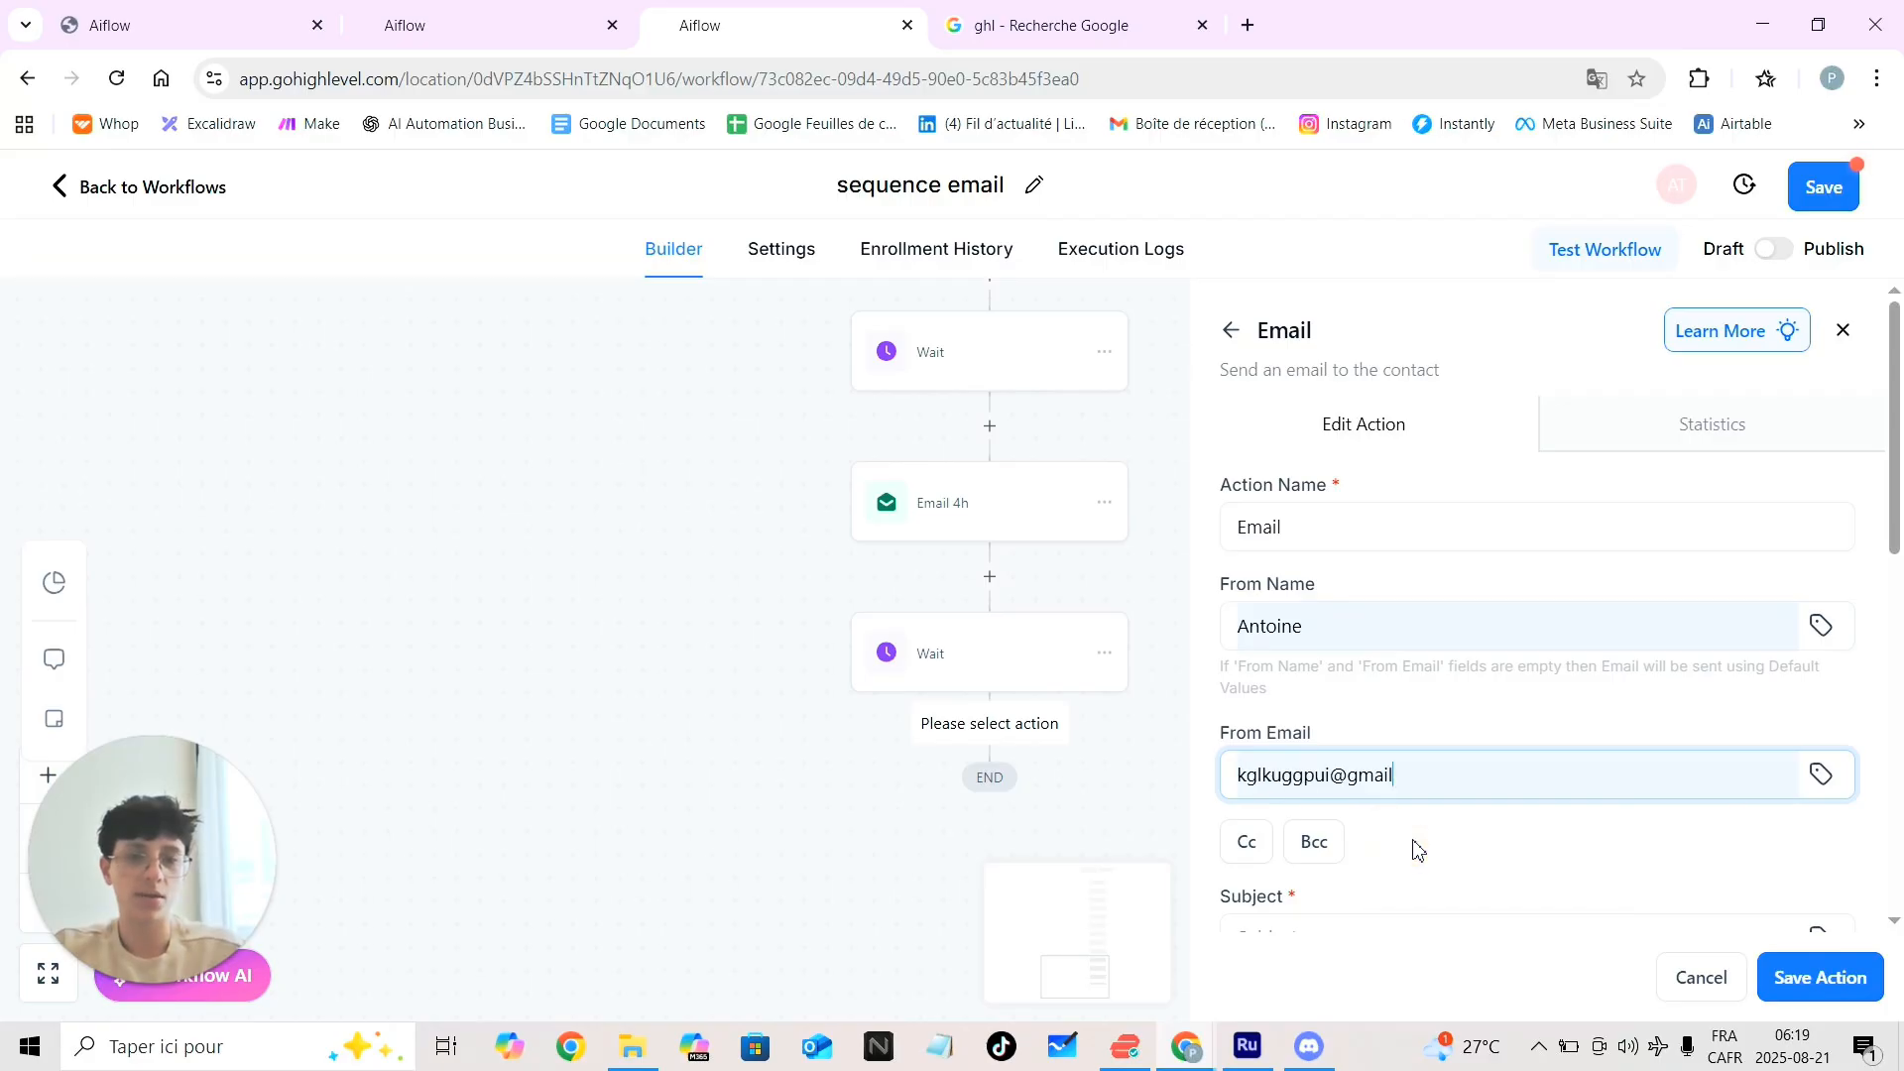
pyautogui.scroll(-2, 1415, 850)
pyautogui.click(1322, 745)
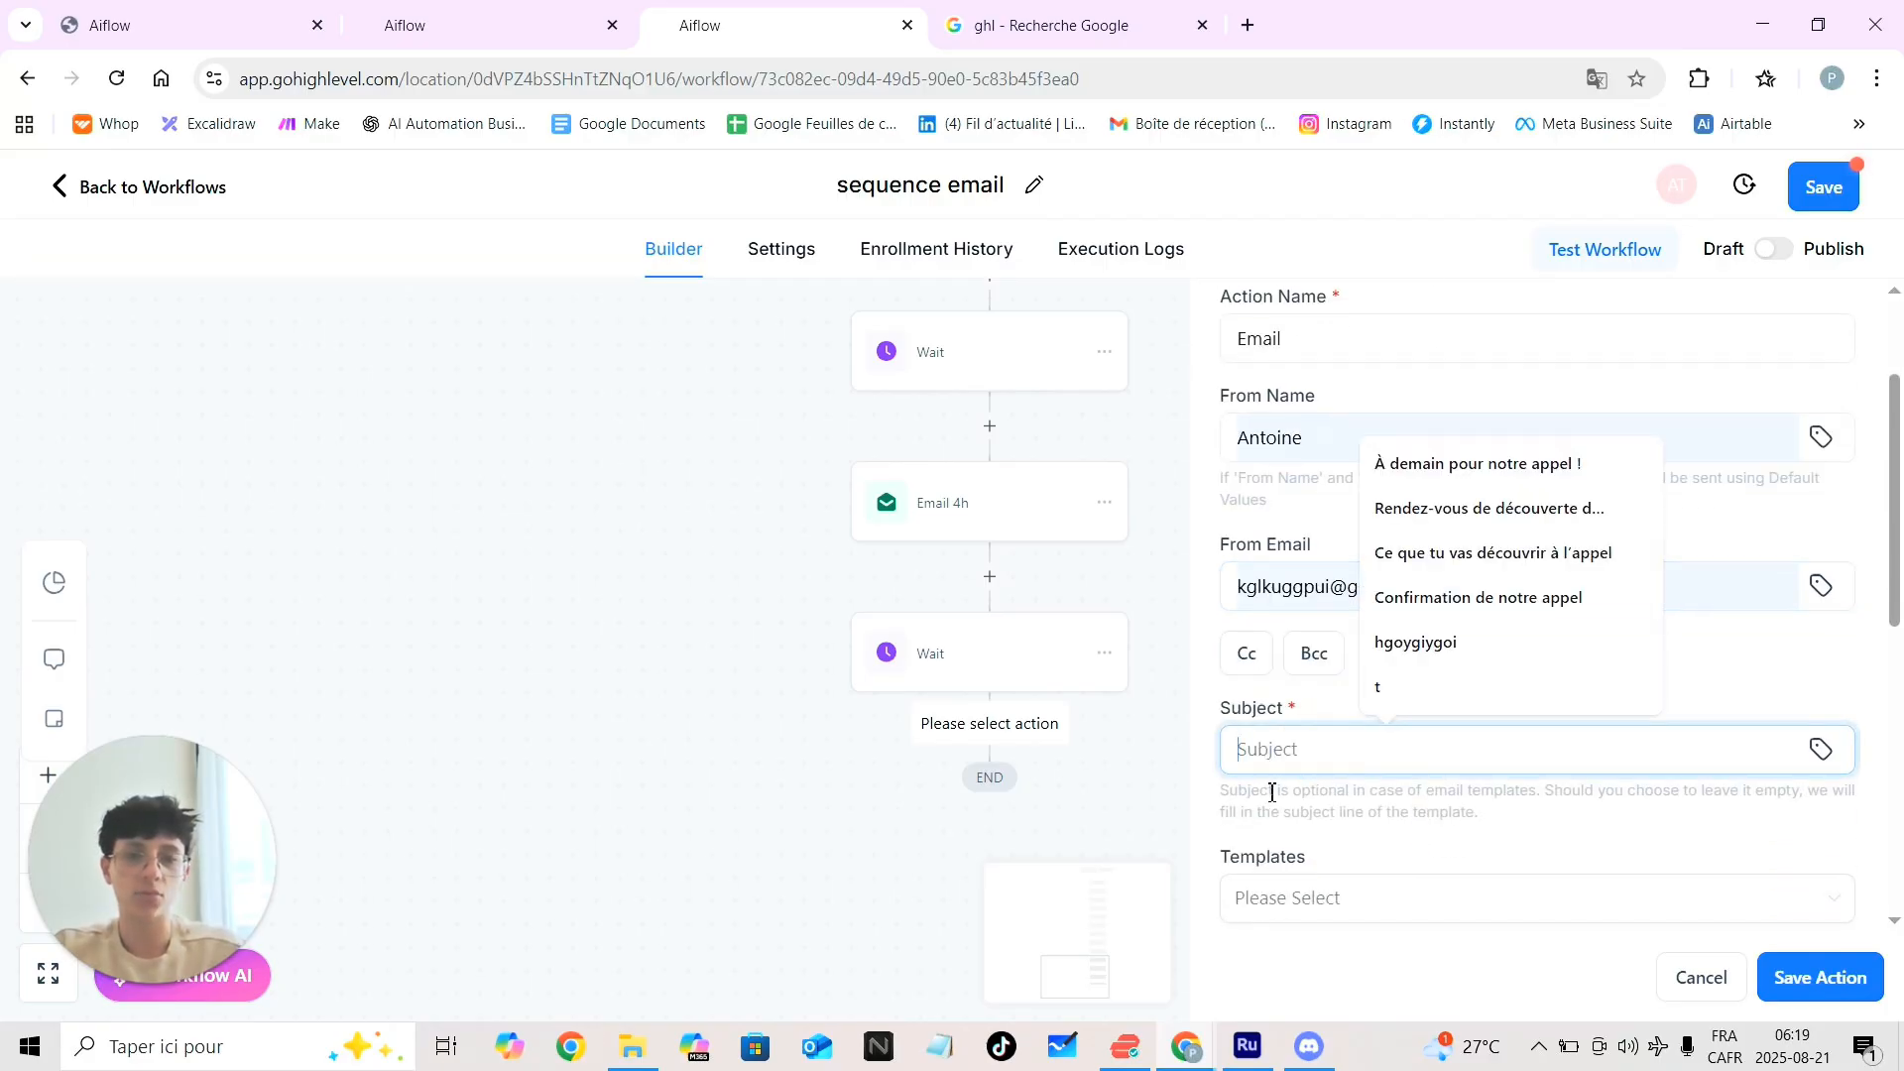
pyautogui.write('ghkfitfkfu')
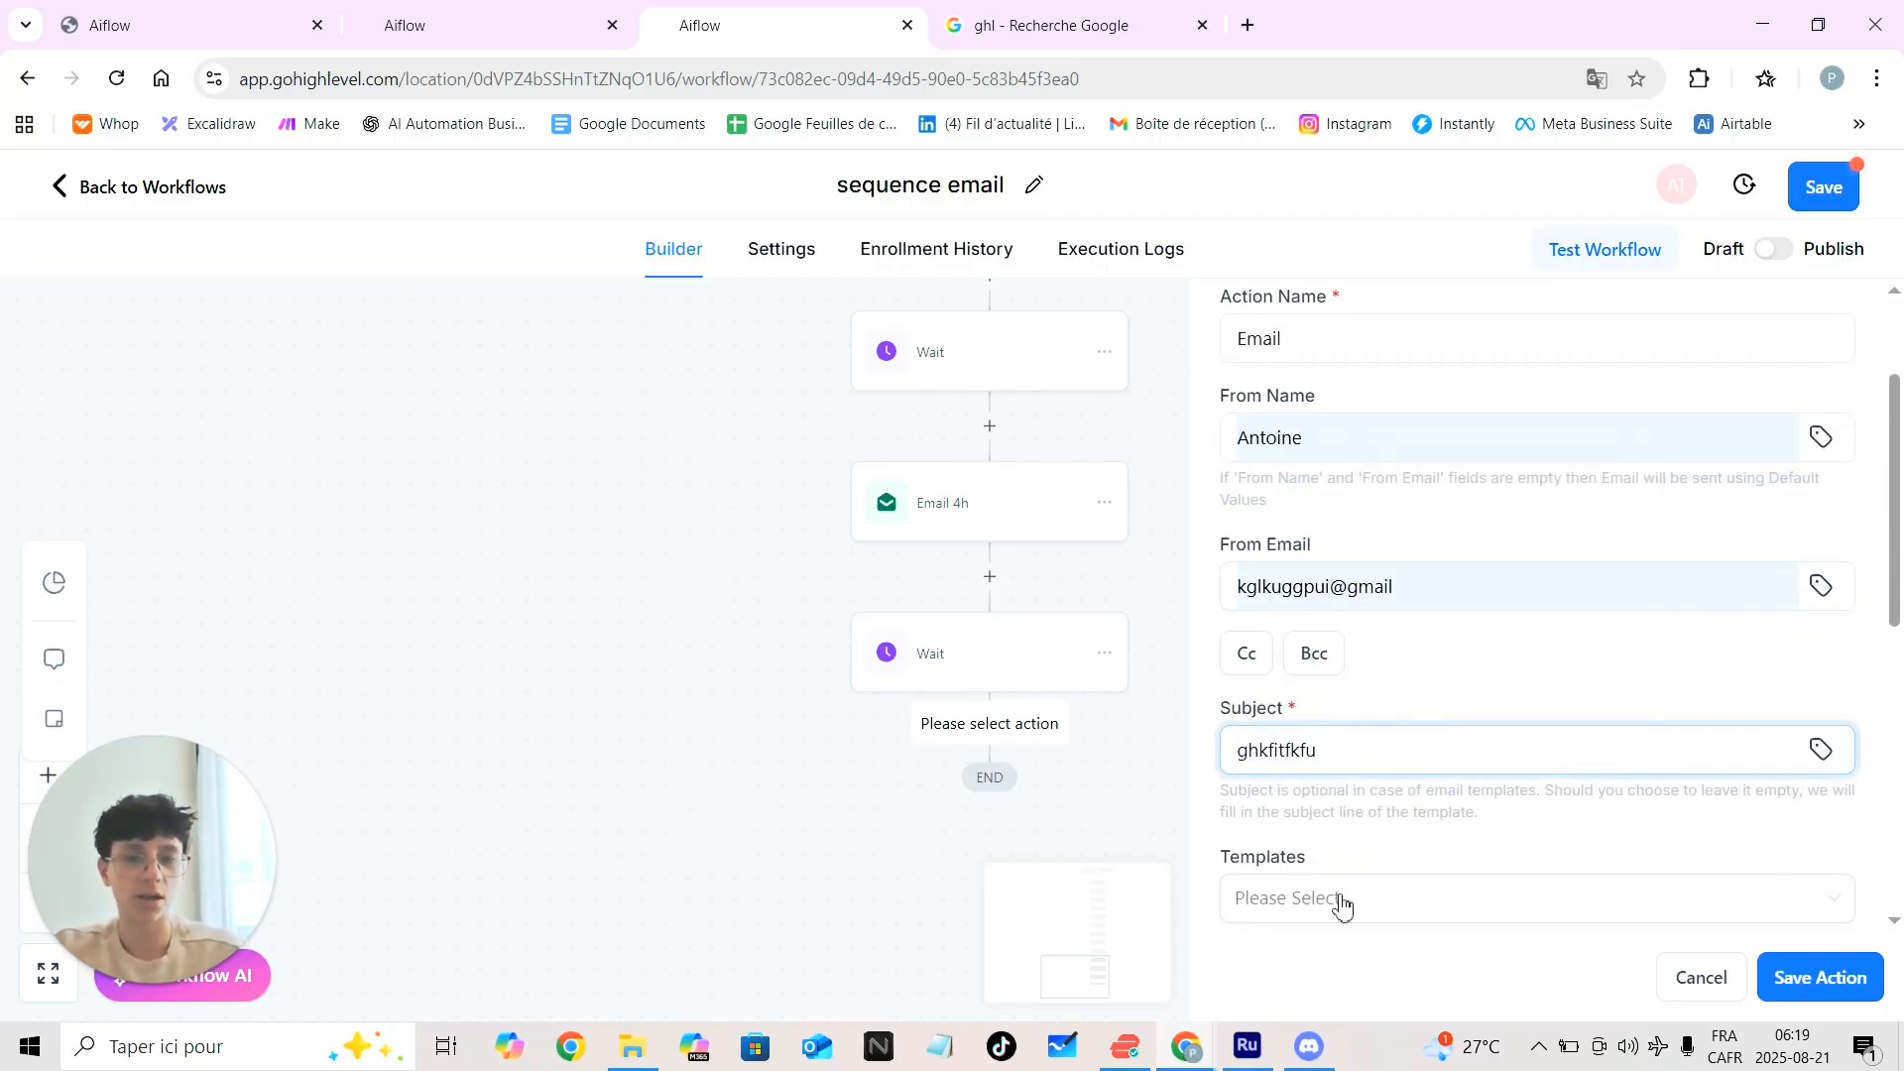
pyautogui.scroll(-5, 1373, 907)
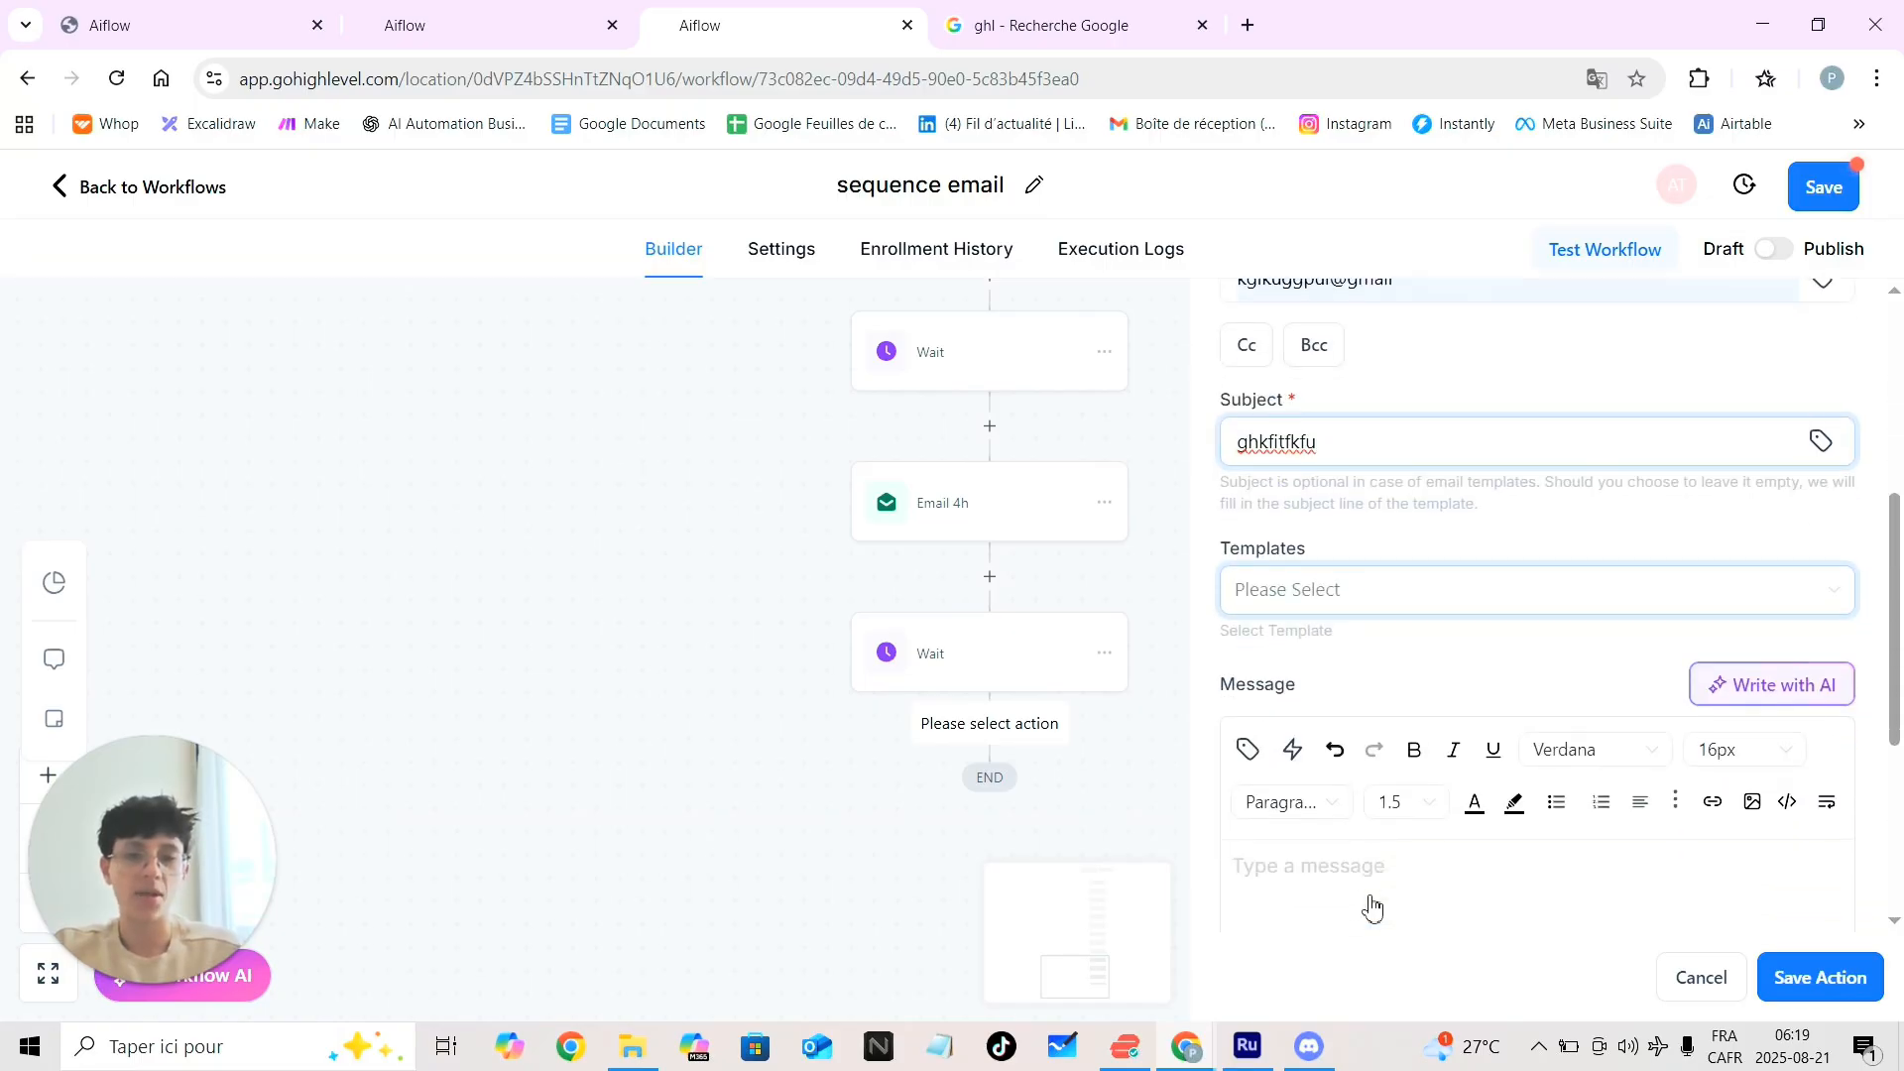
# Write 'jglkhjg' as the message body, save the final email, and zoom out the canvas
pyautogui.click(1283, 832)
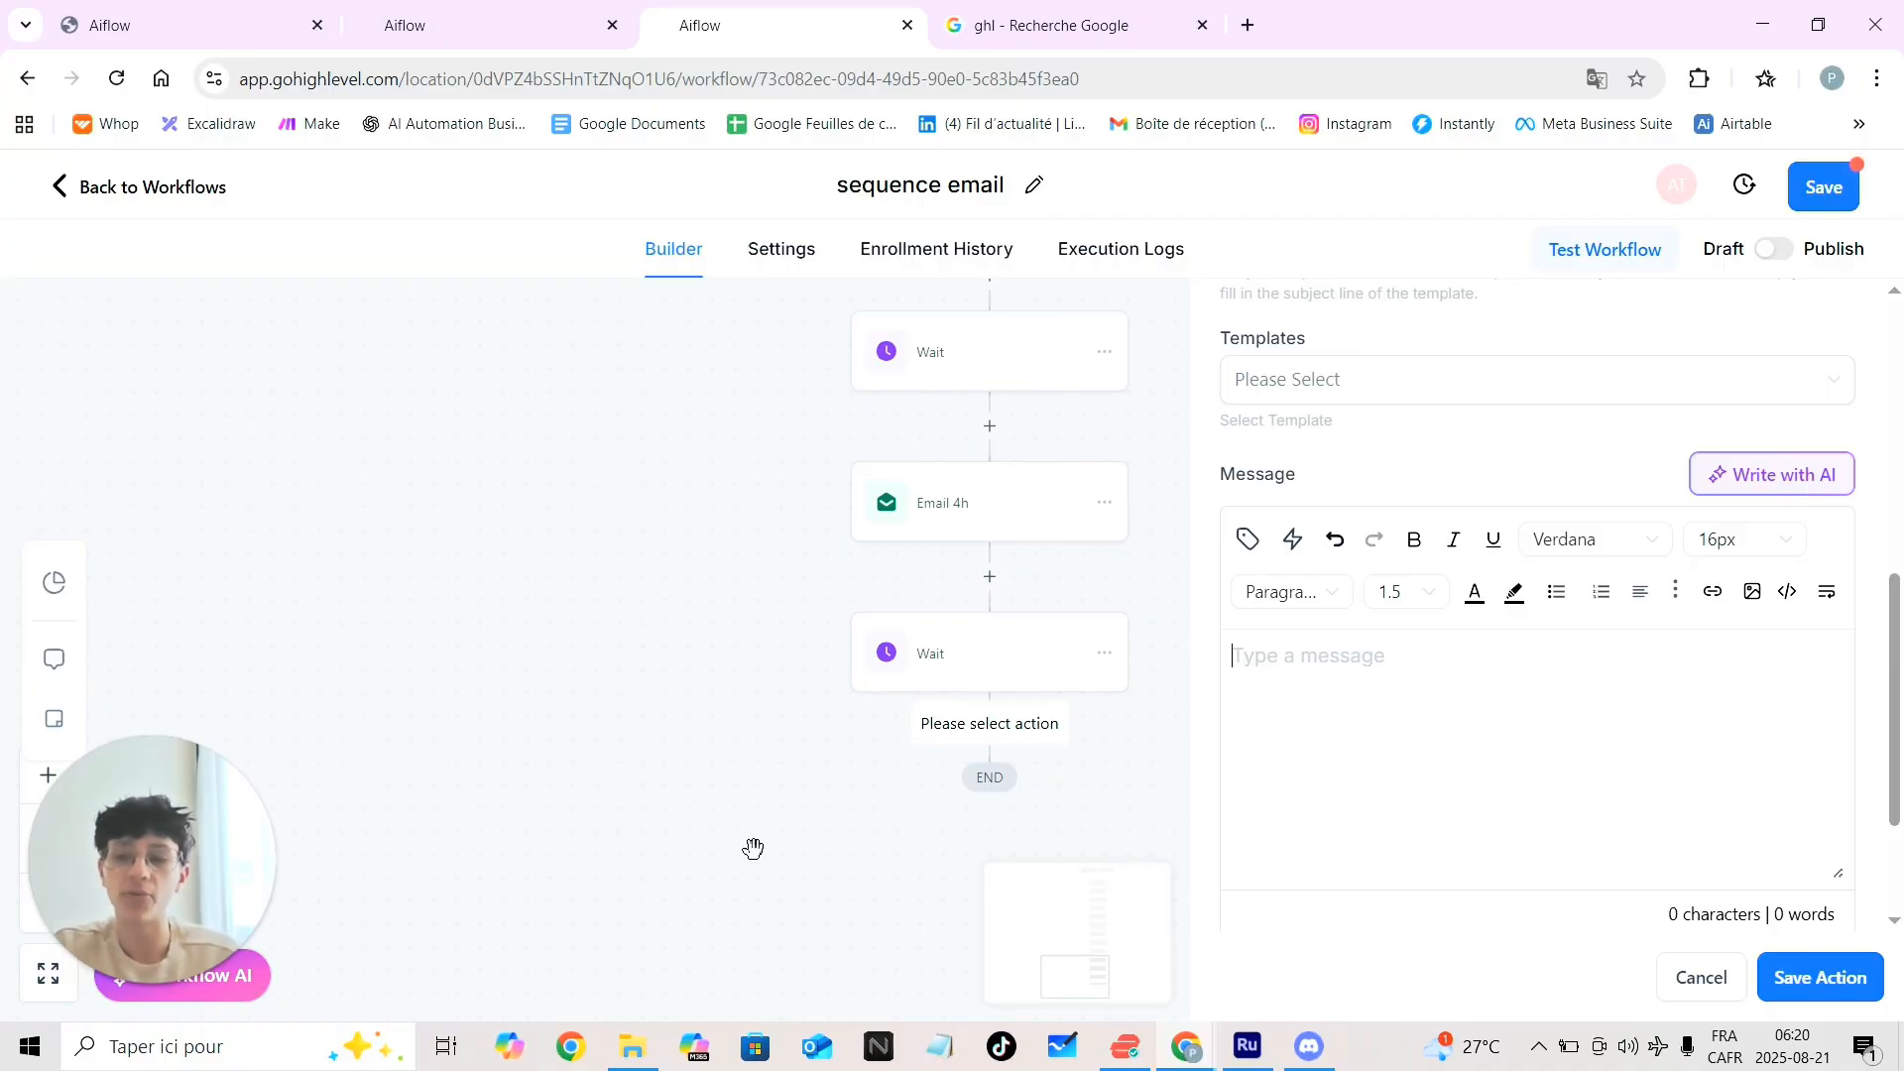
pyautogui.click(1319, 687)
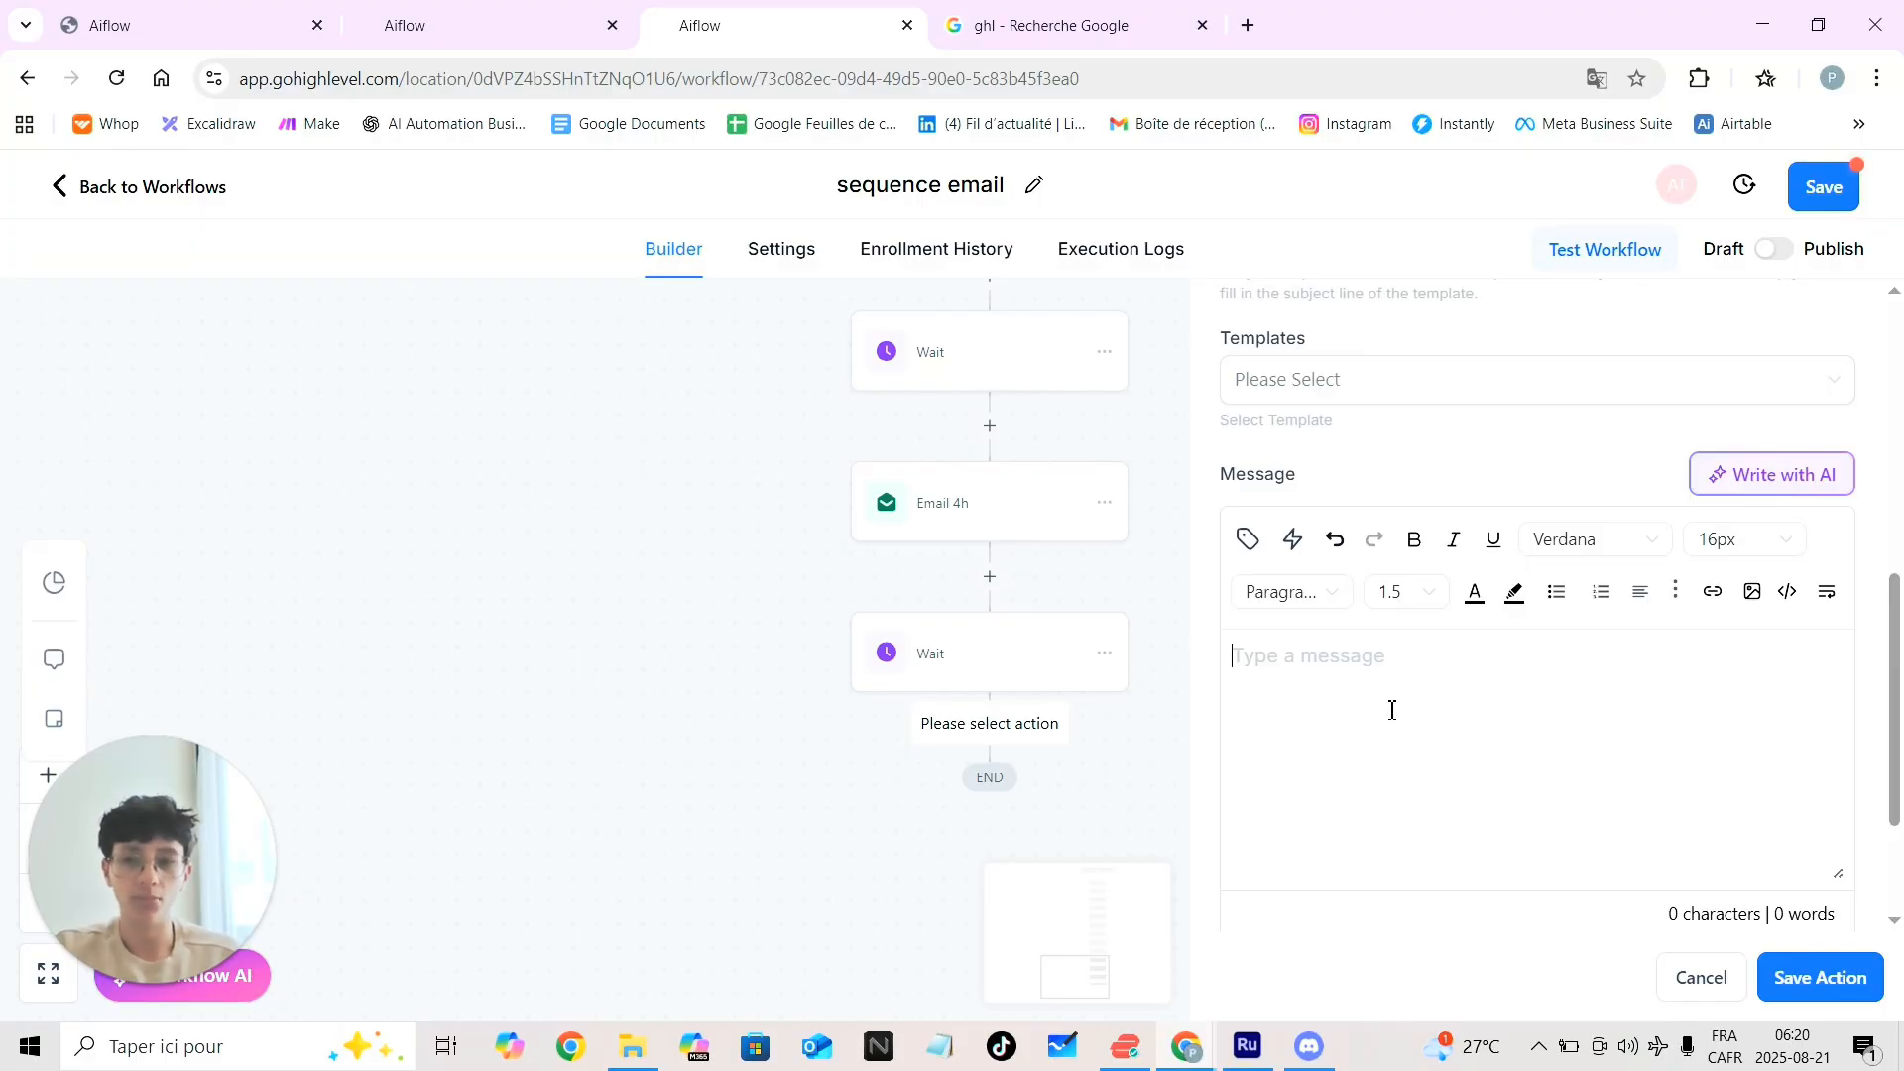
pyautogui.write('jglkhjg')
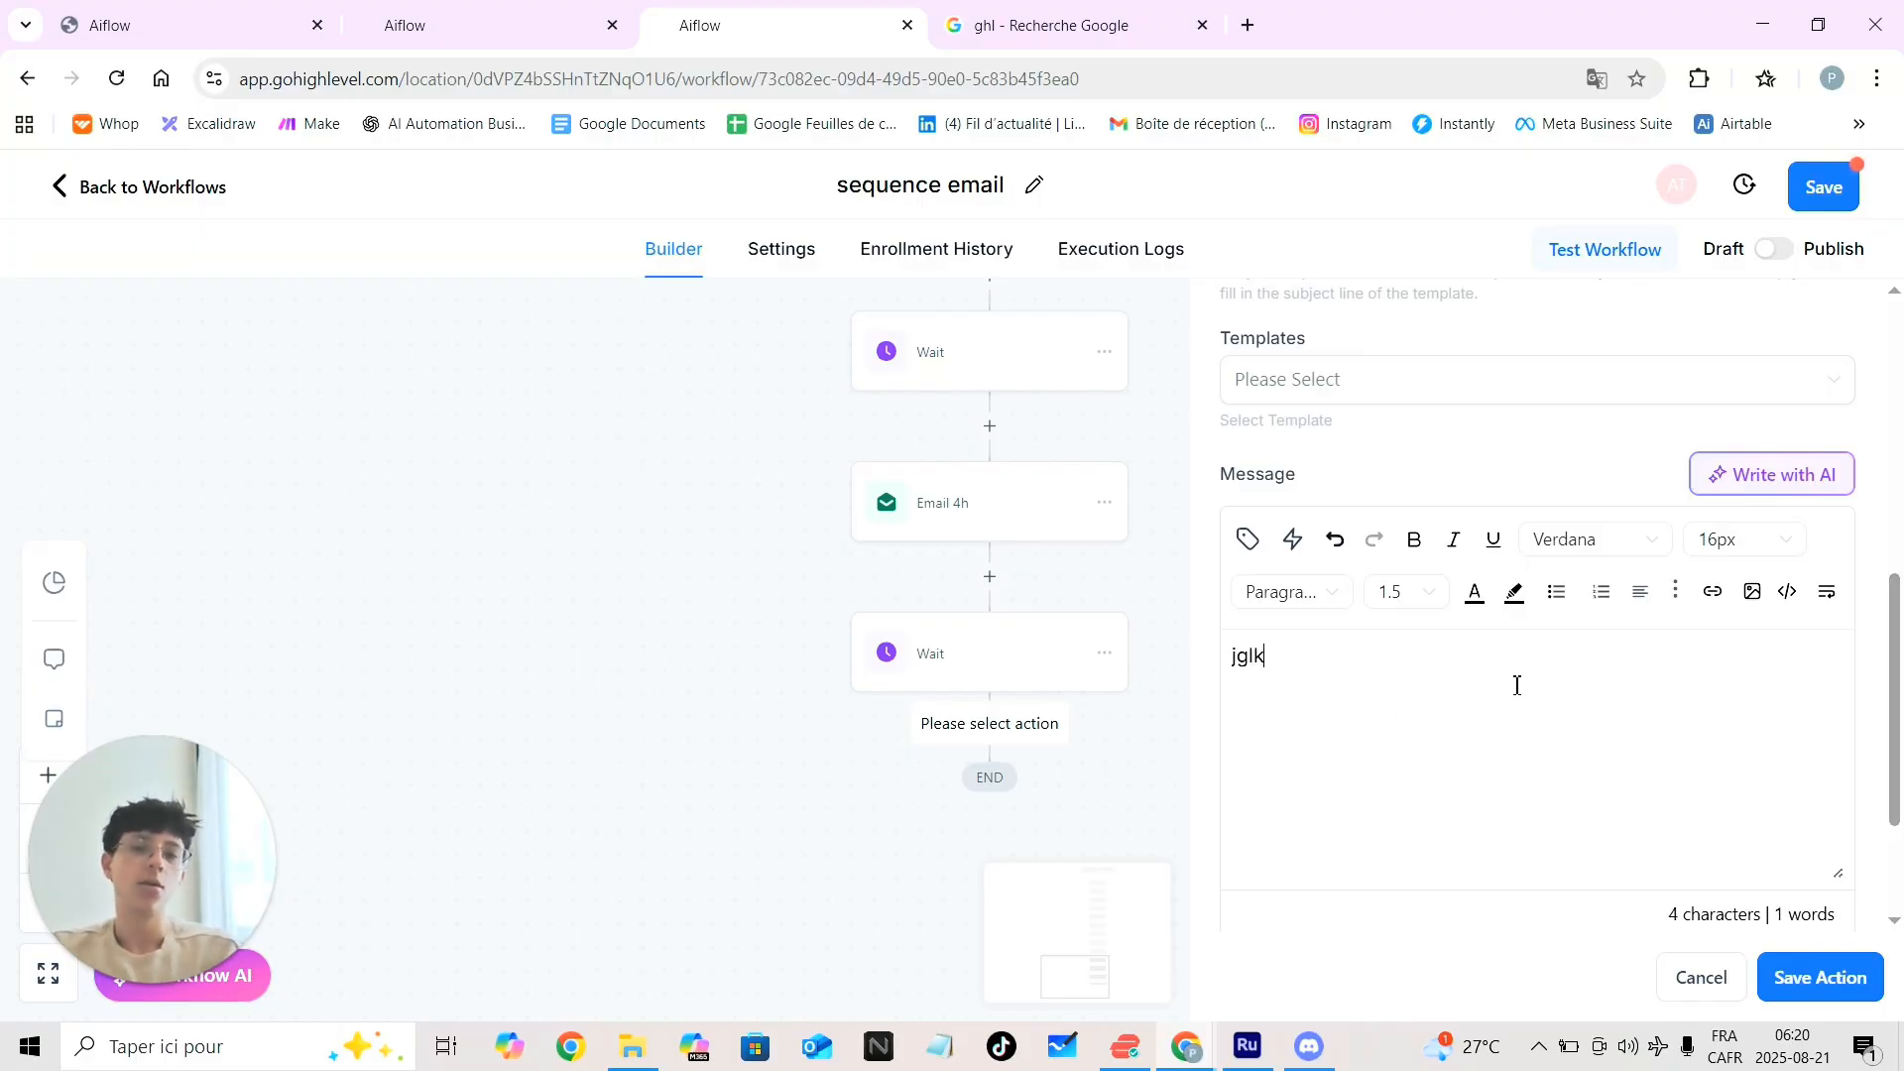
pyautogui.click(1782, 984)
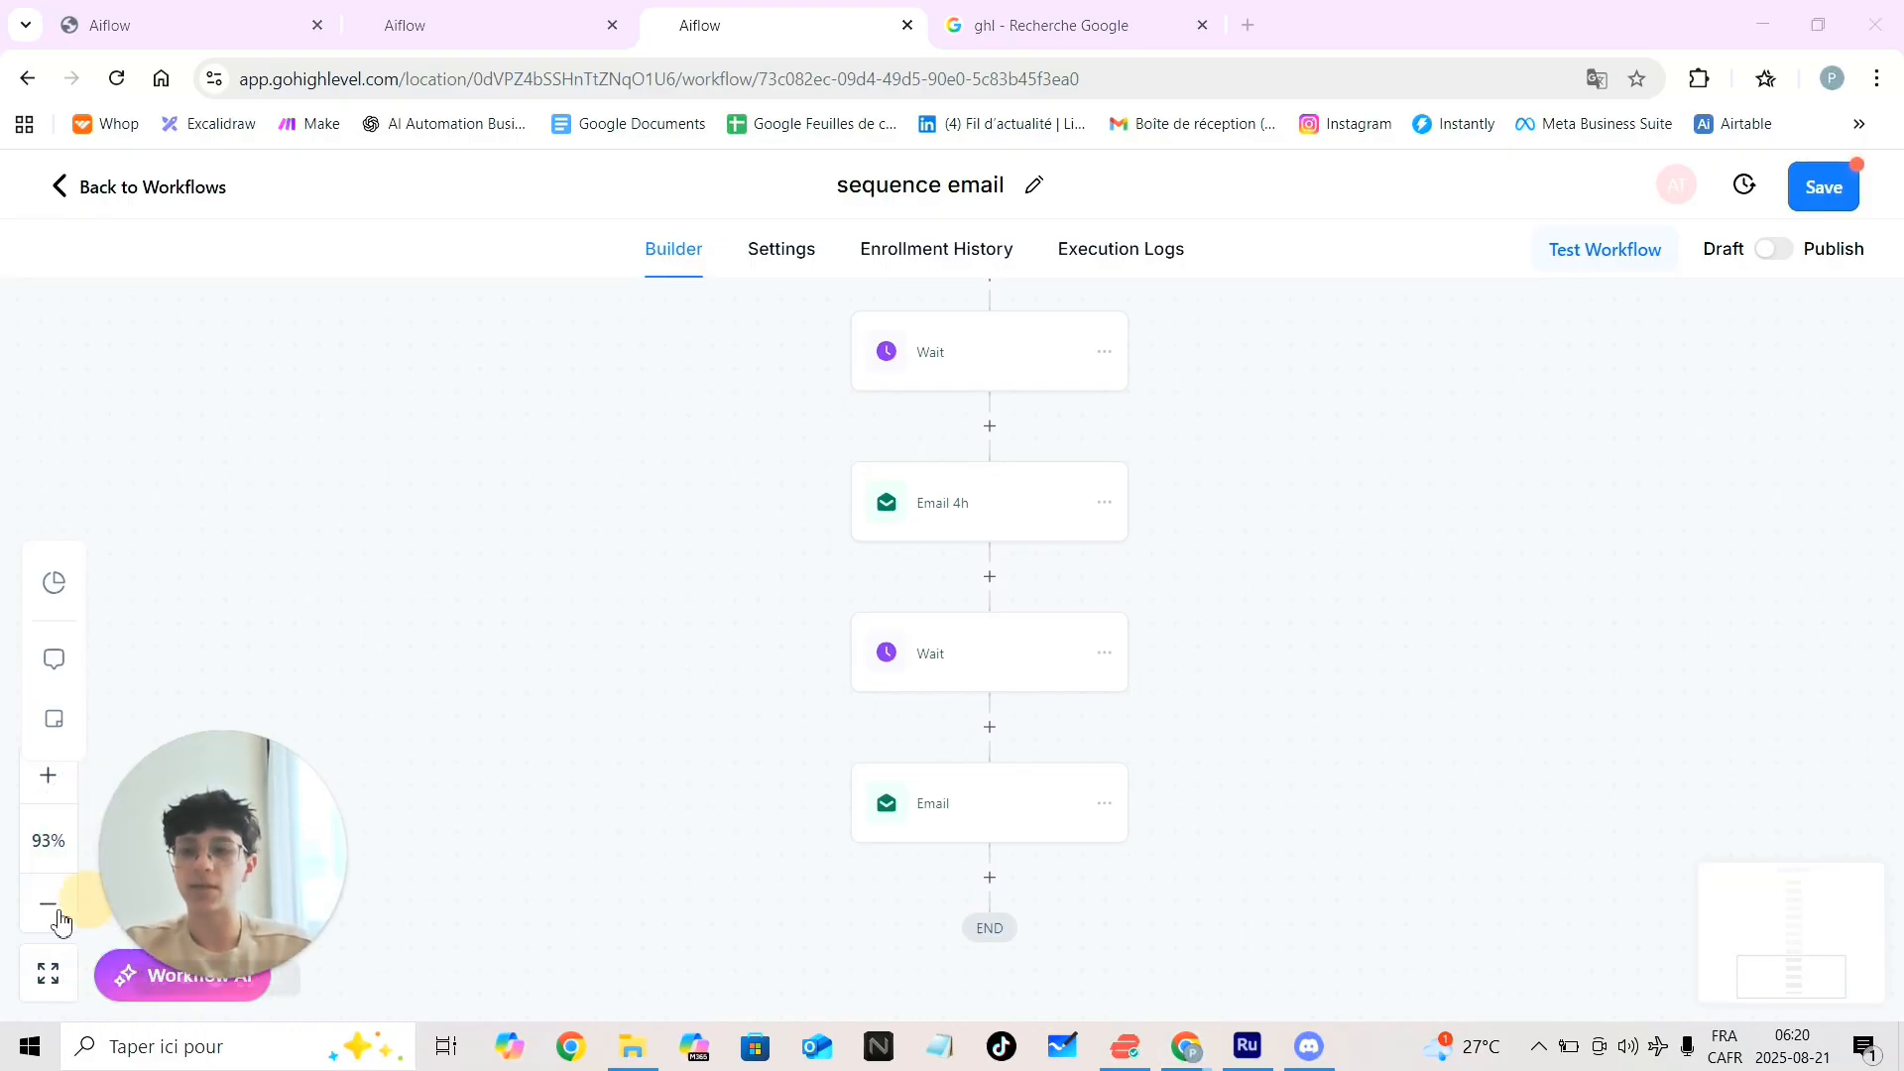
pyautogui.click(48, 903)
pyautogui.click(48, 903)
pyautogui.scroll(5, 738, 739)
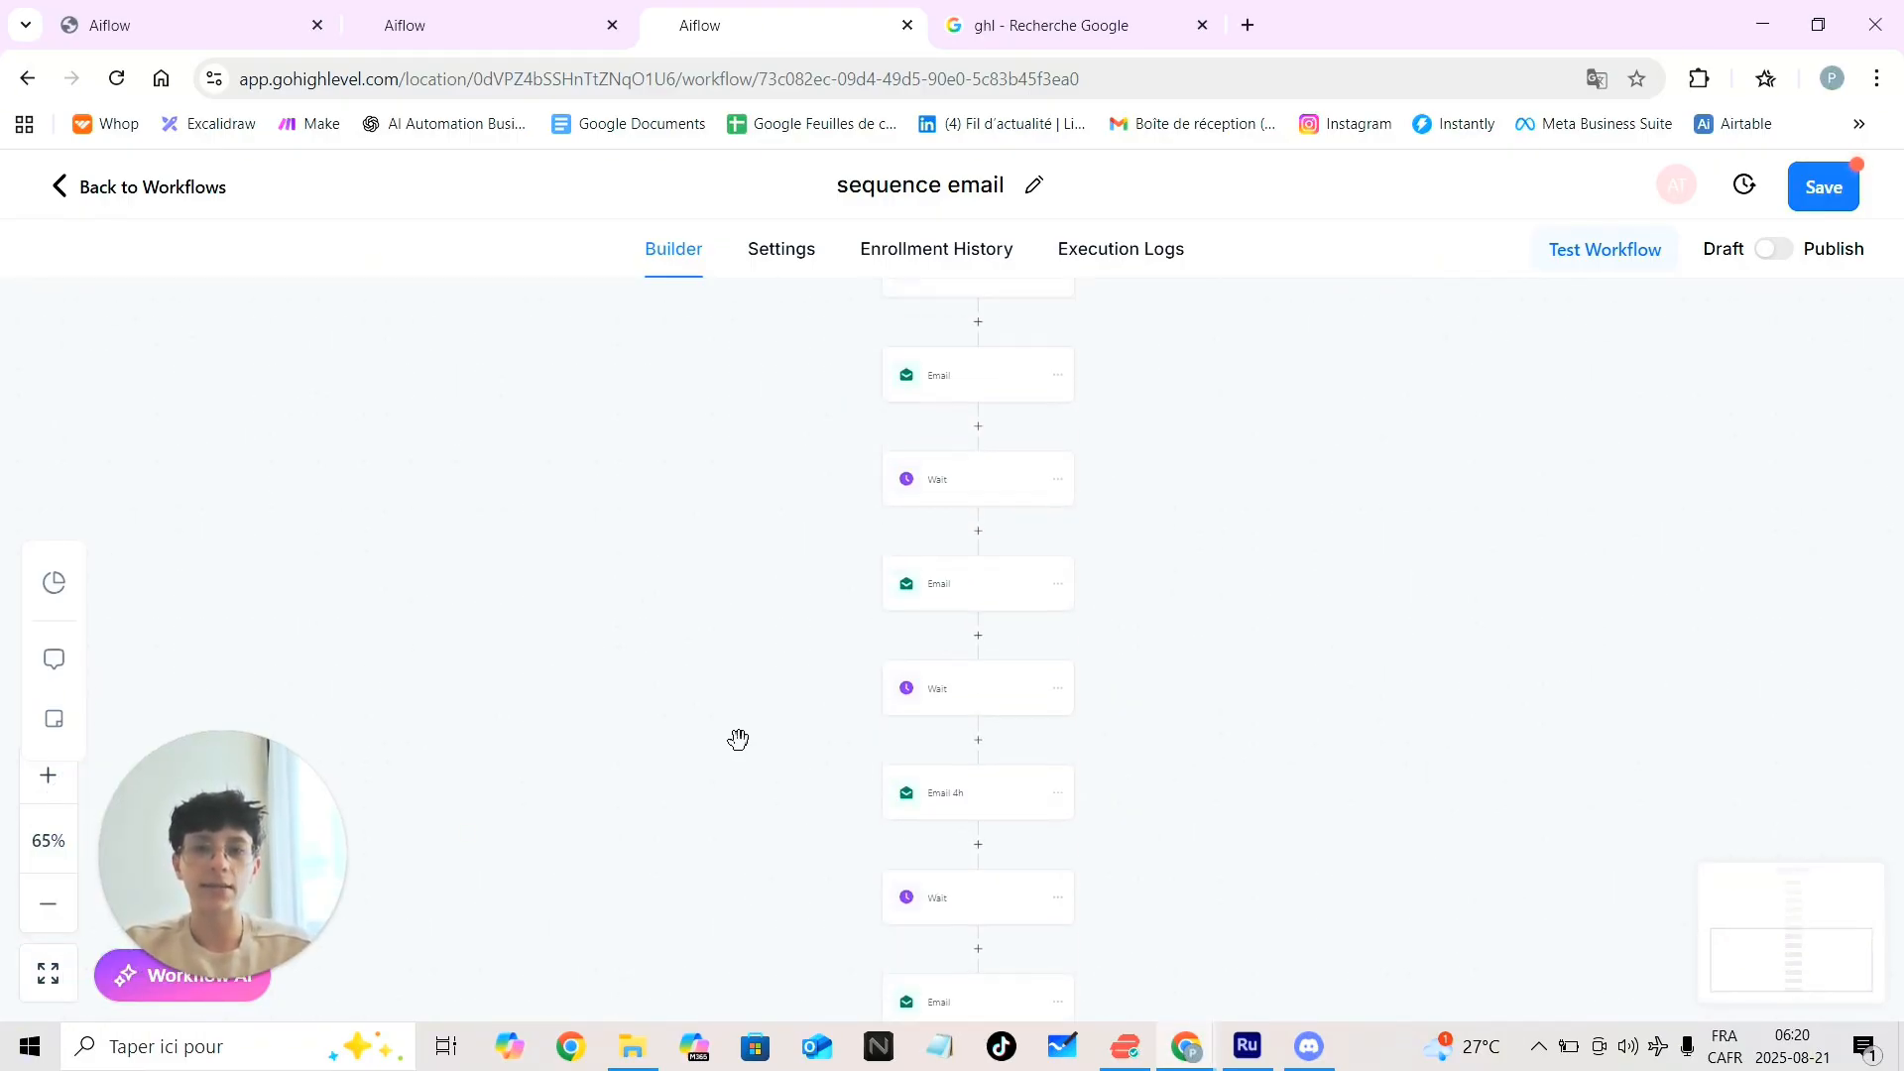
pyautogui.scroll(6, 738, 739)
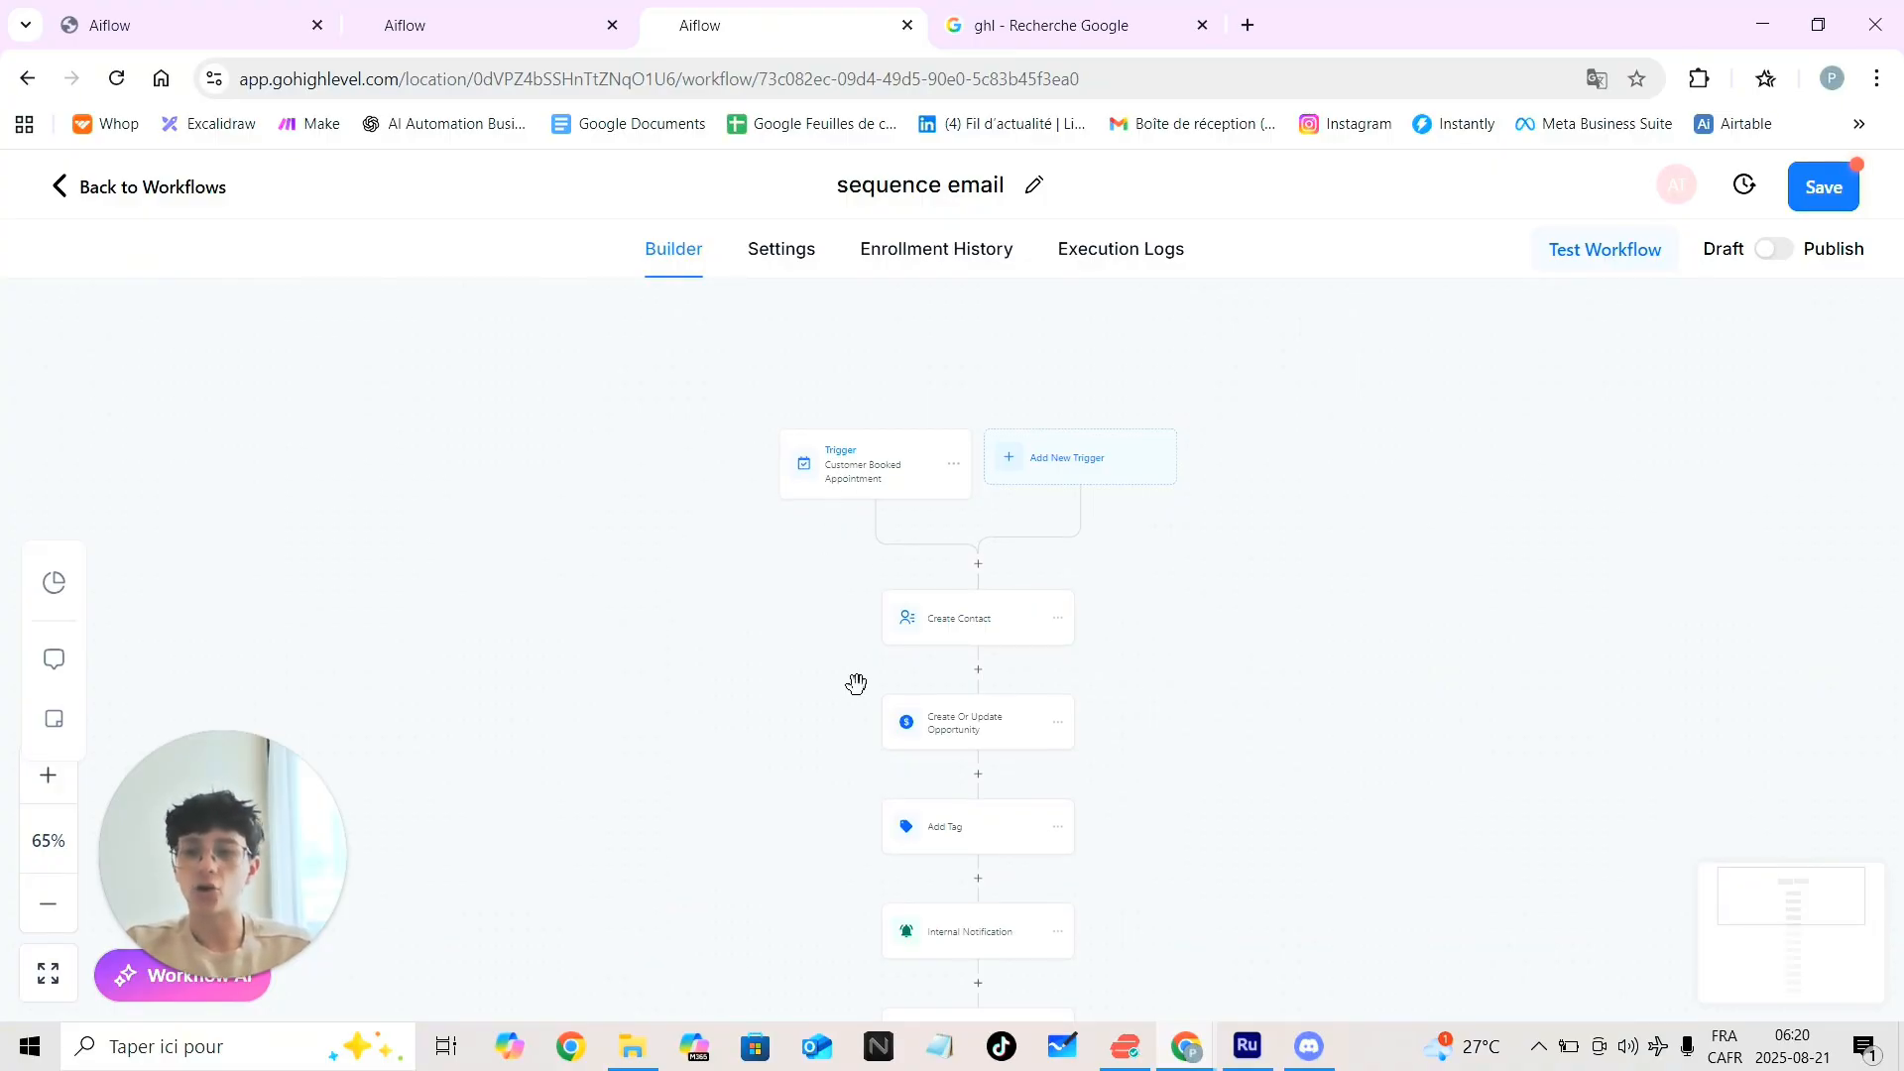
pyautogui.scroll(-1, 802, 535)
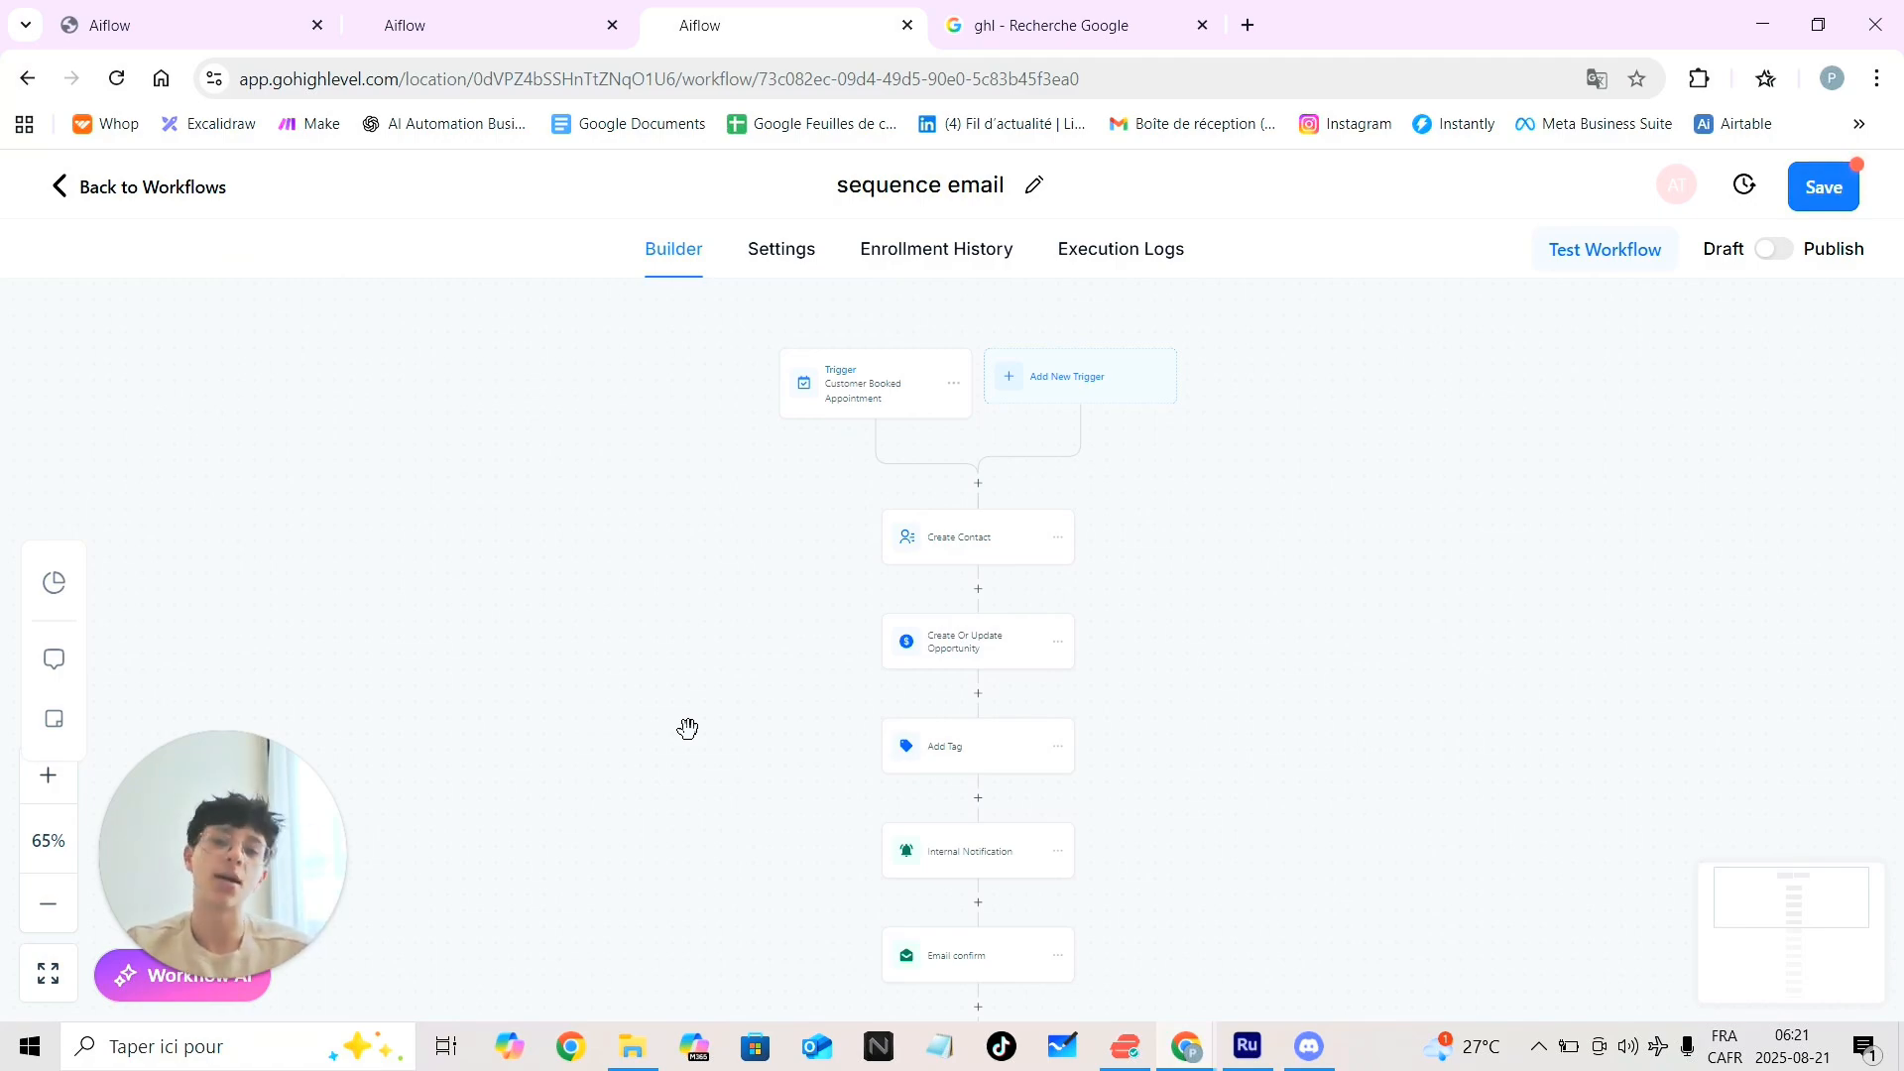
pyautogui.scroll(-1, 688, 729)
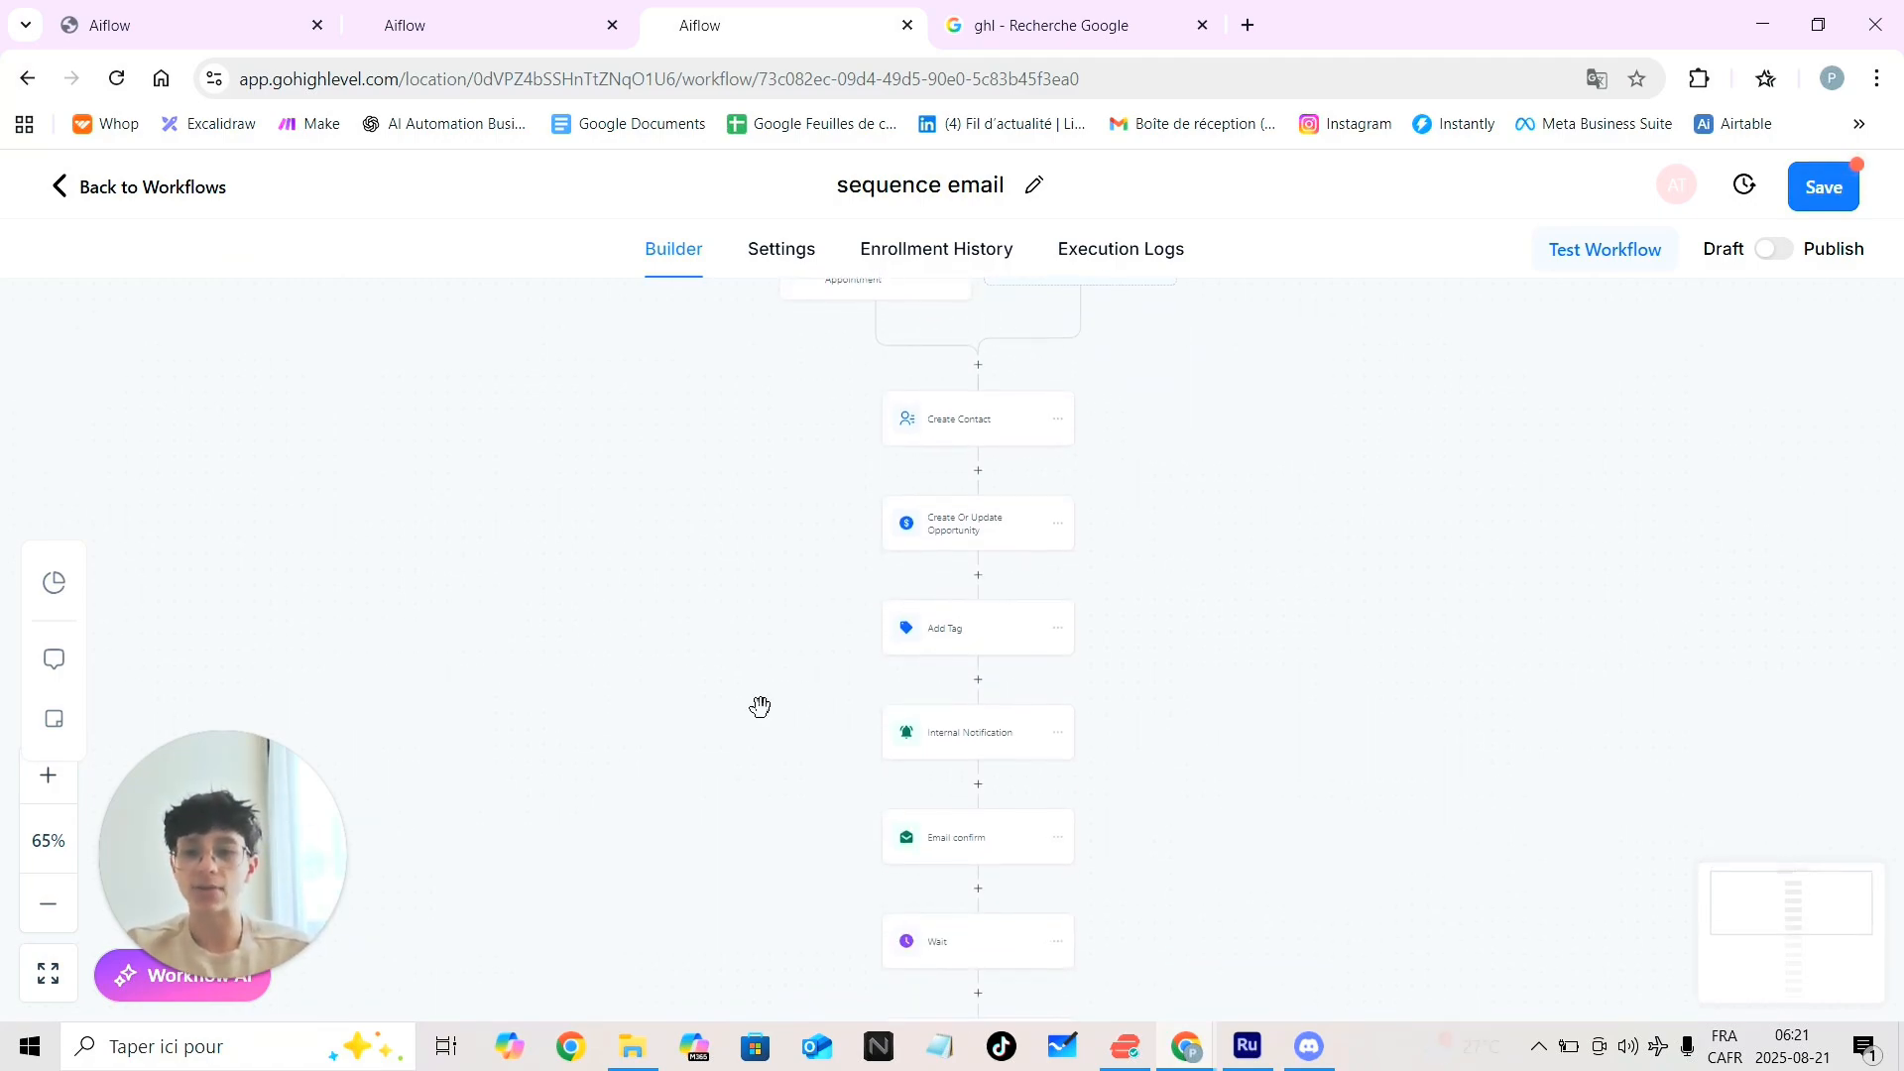
pyautogui.scroll(-1, 761, 708)
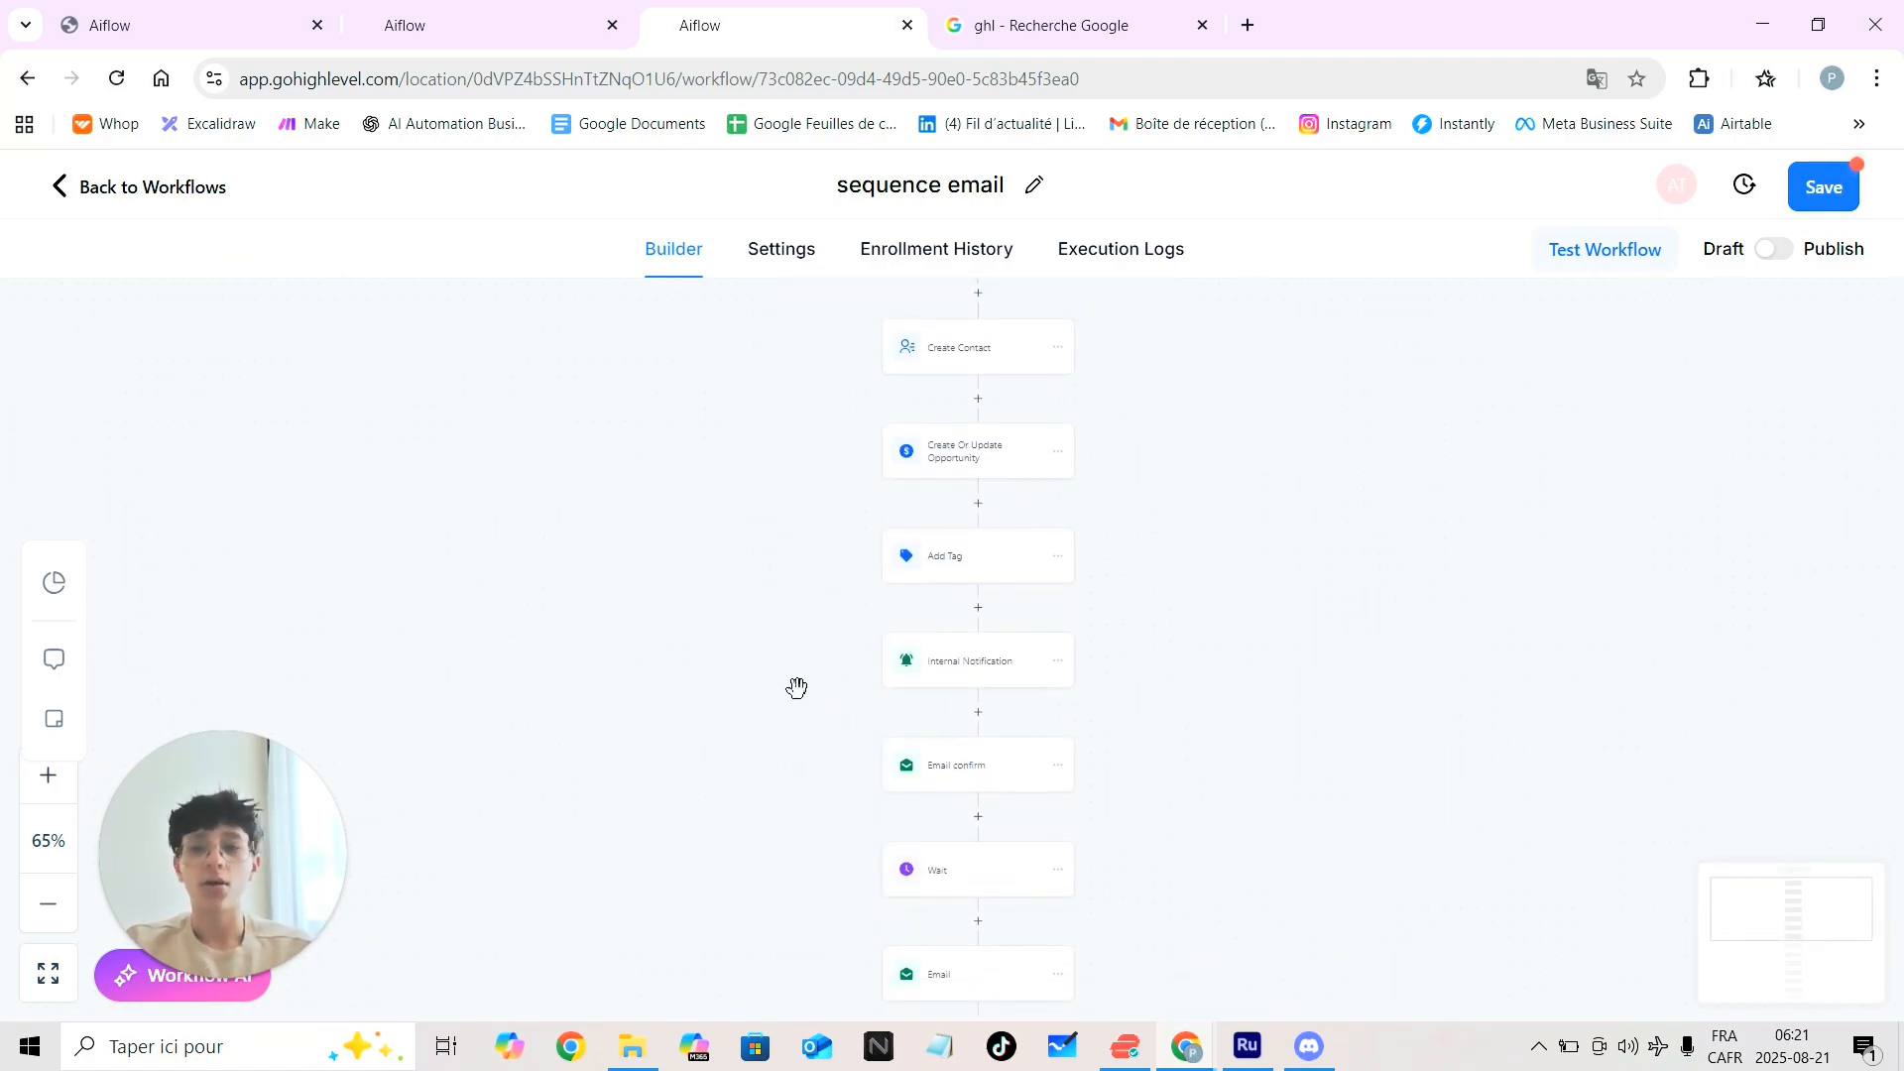
pyautogui.scroll(-1, 968, 557)
pyautogui.scroll(-5, 972, 551)
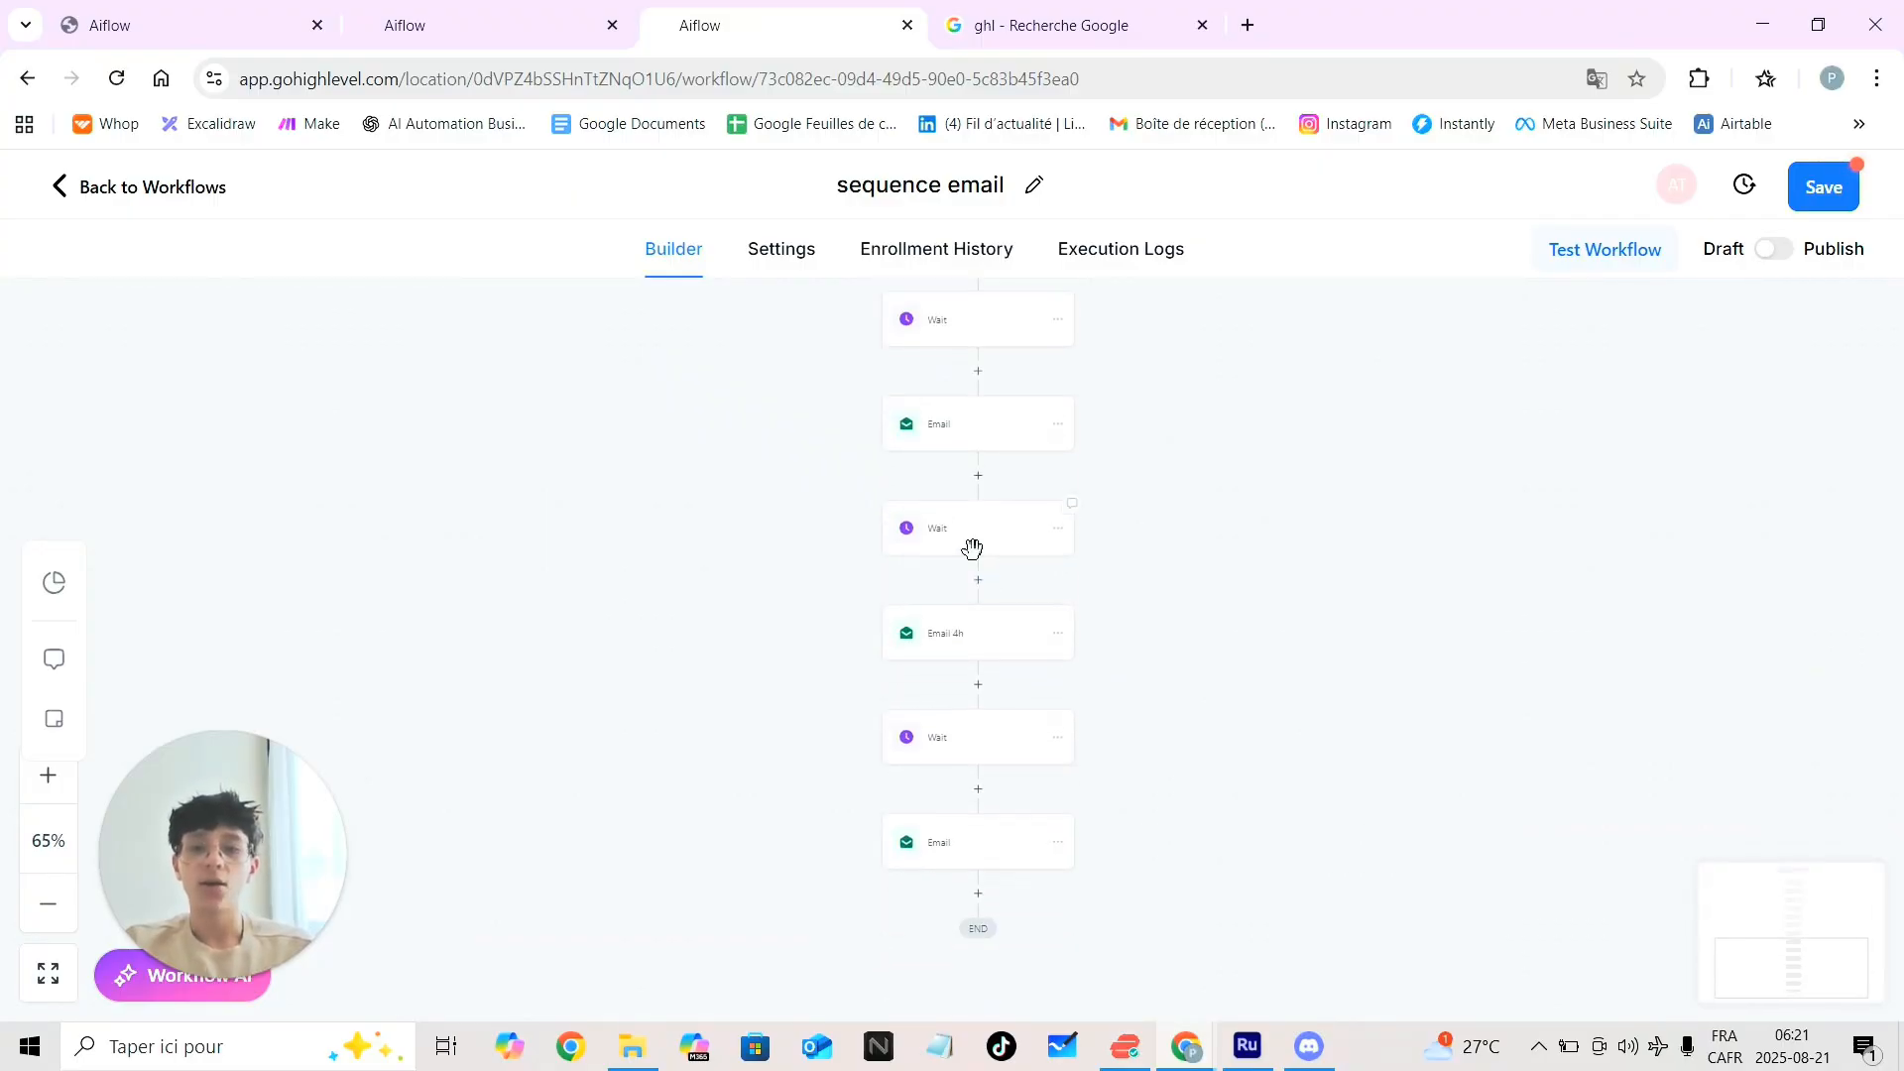
pyautogui.scroll(-2, 973, 549)
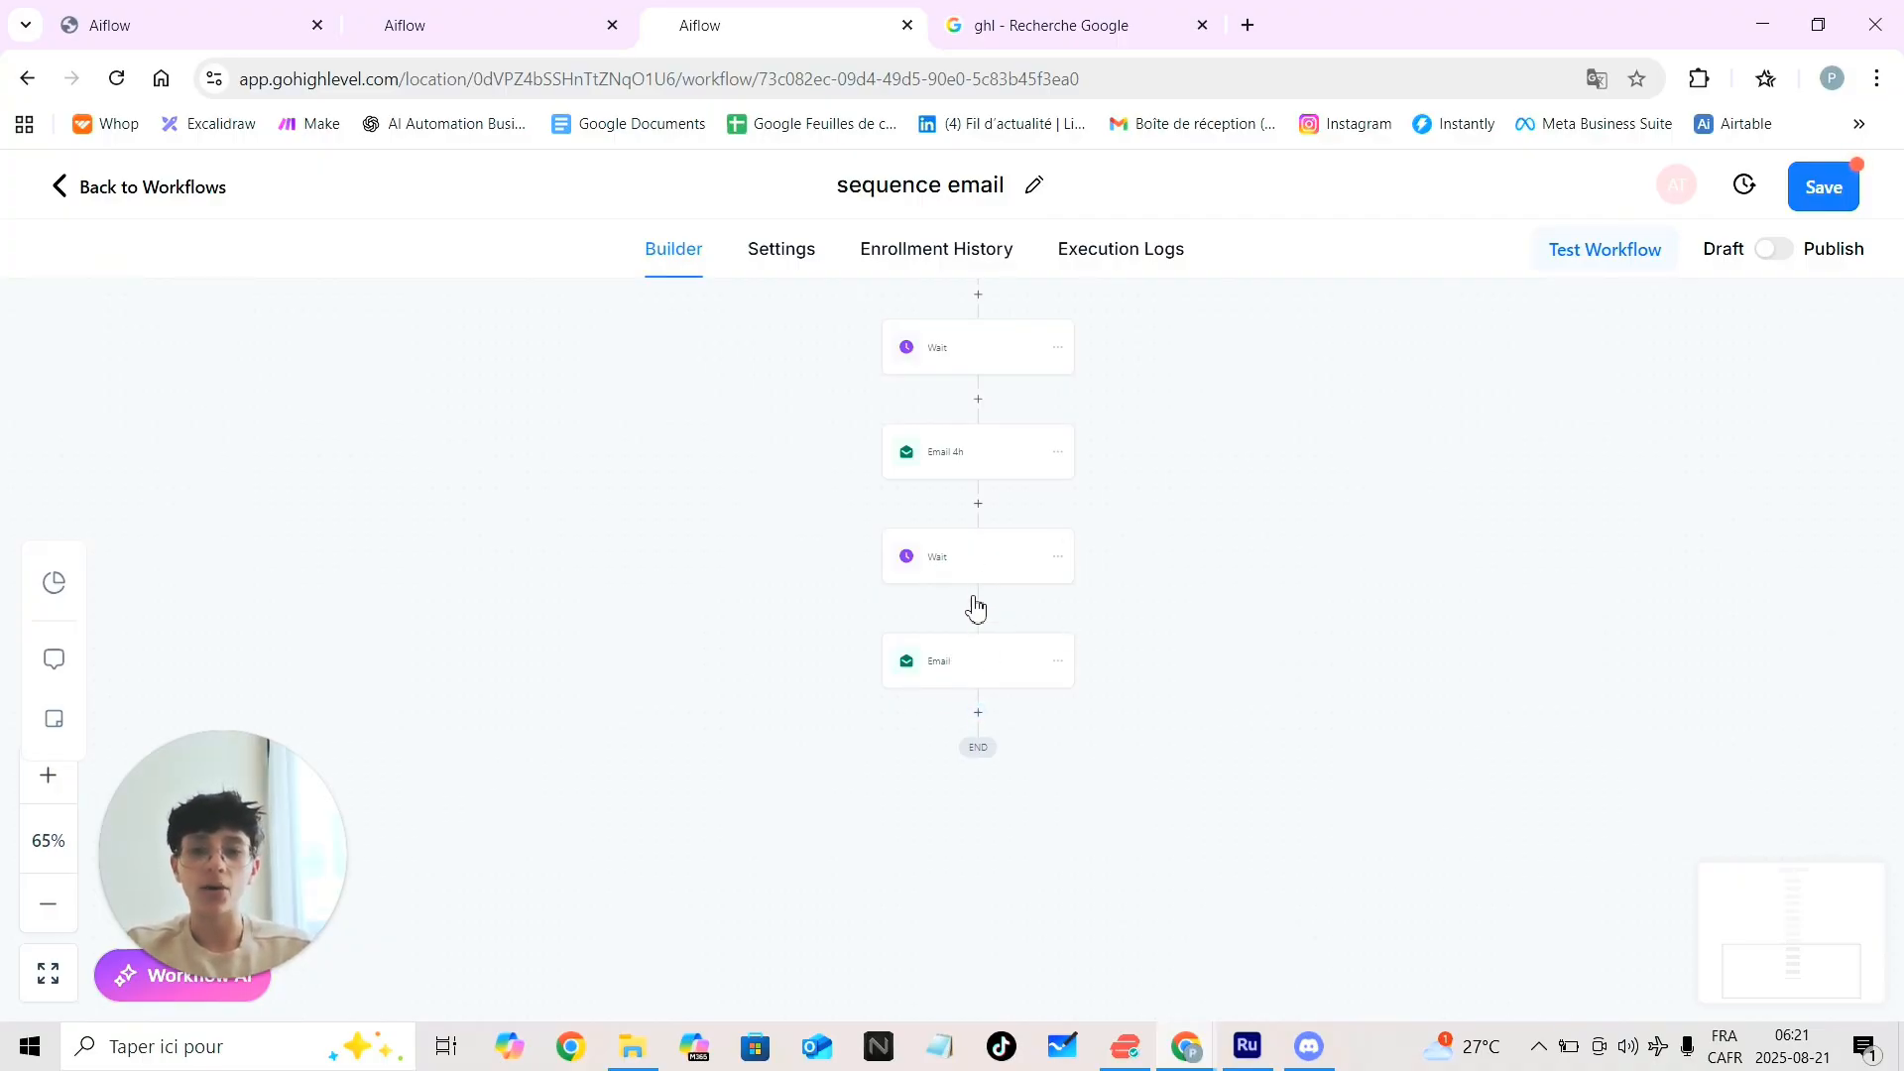
# Insert a Send Internal Notification step before the final Email, with type Notification
pyautogui.click(977, 608)
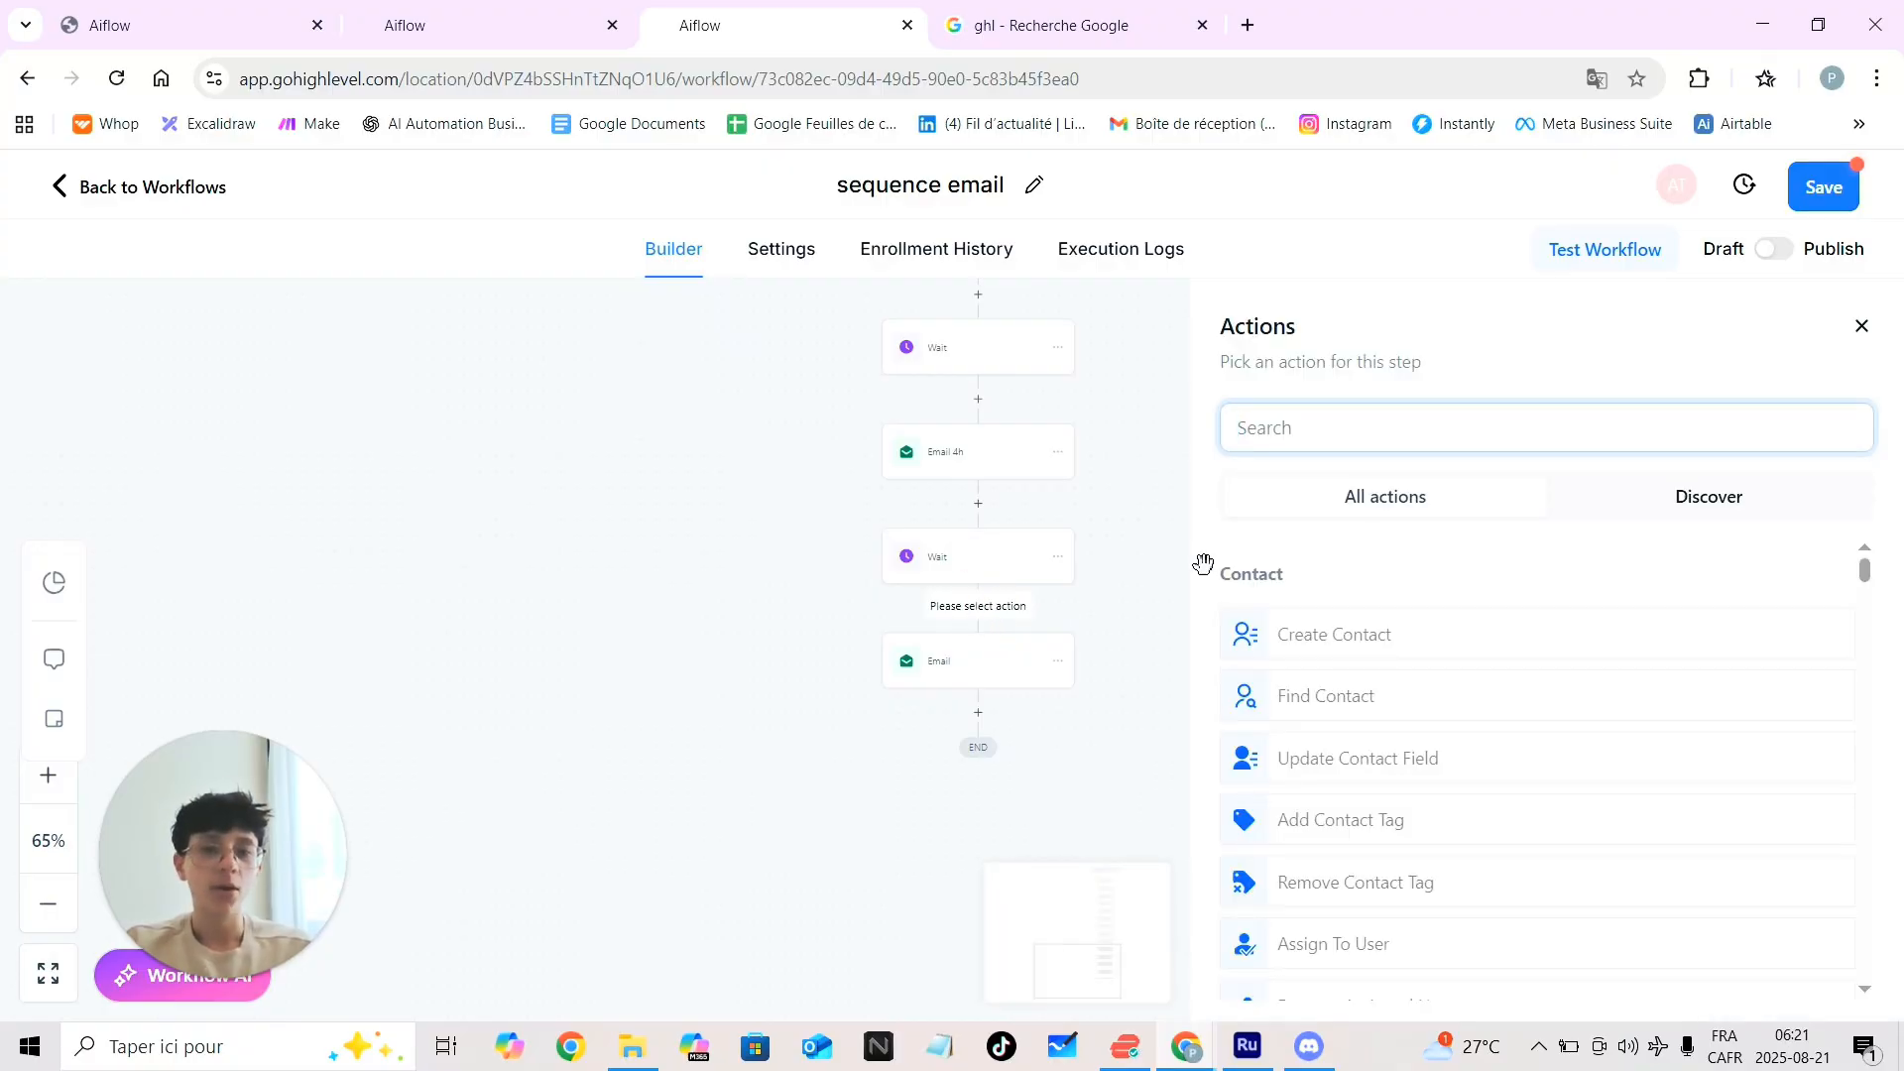
pyautogui.write('no')
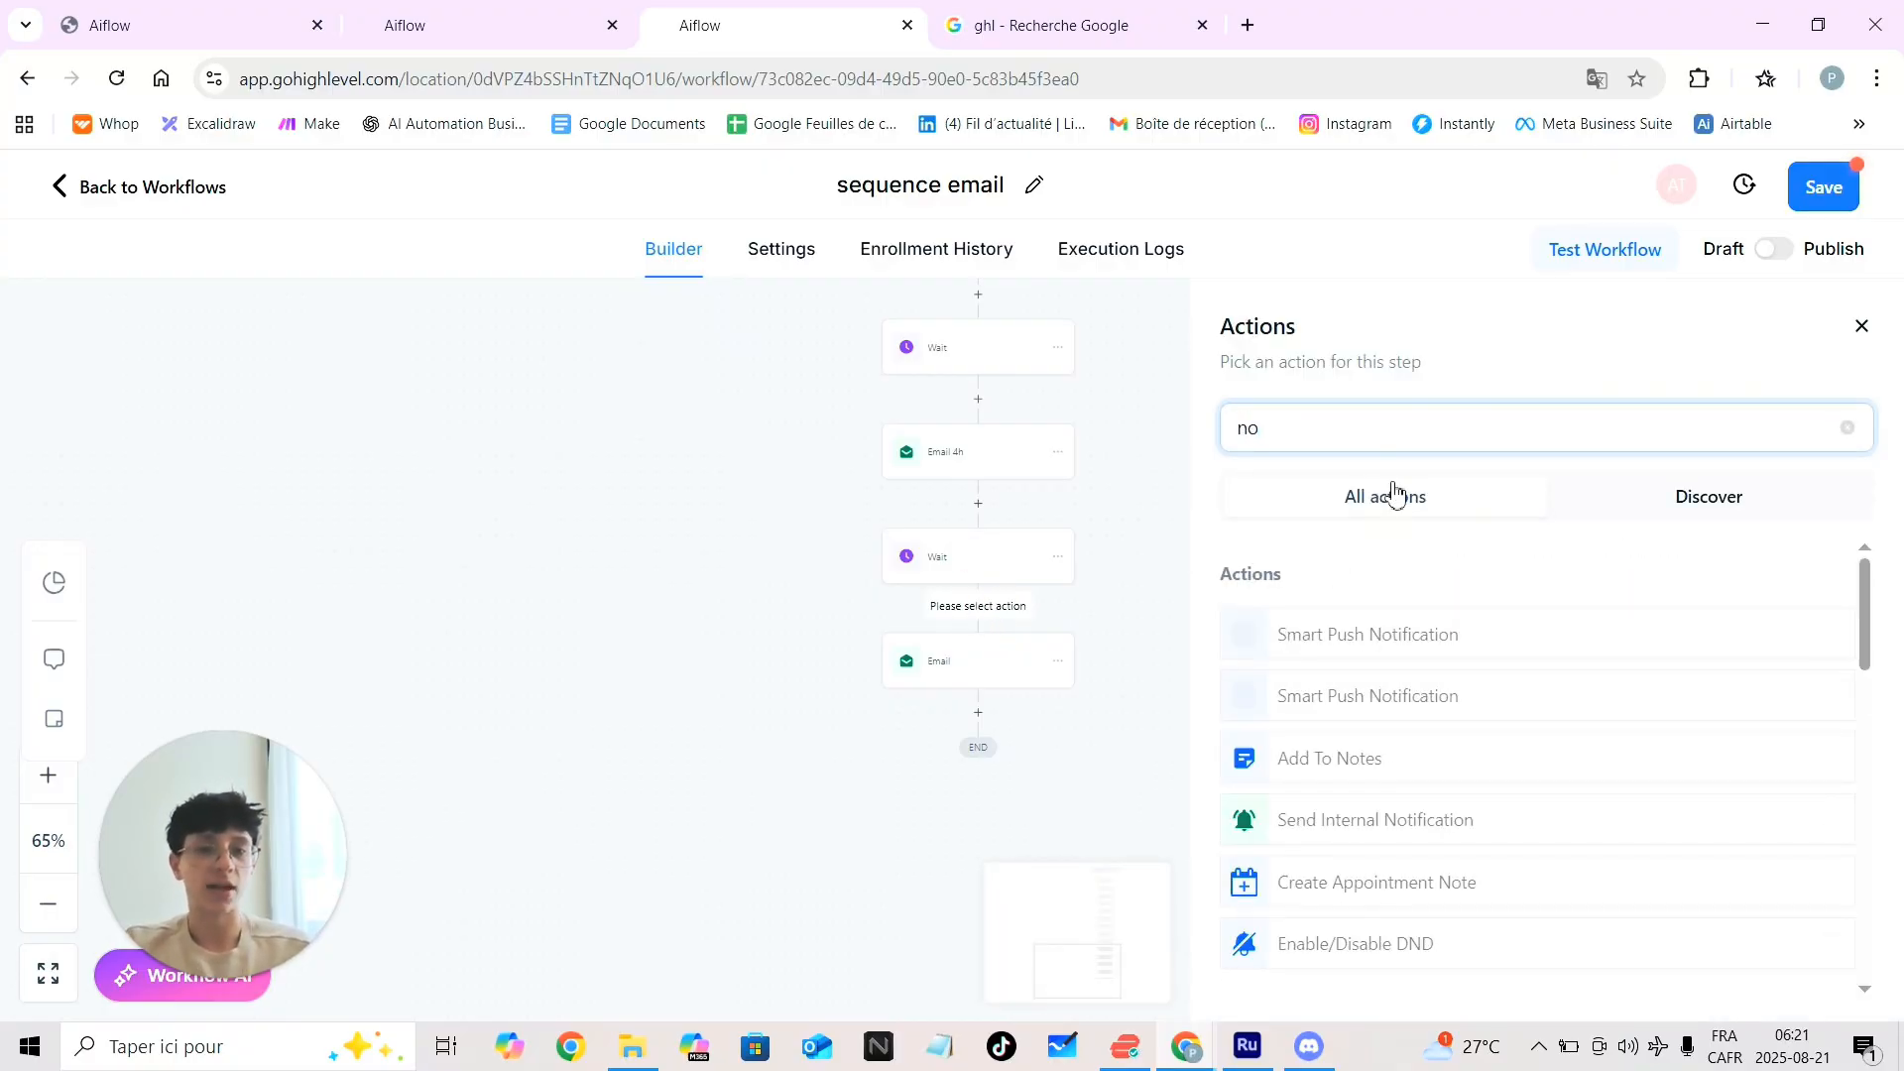
pyautogui.click(1341, 819)
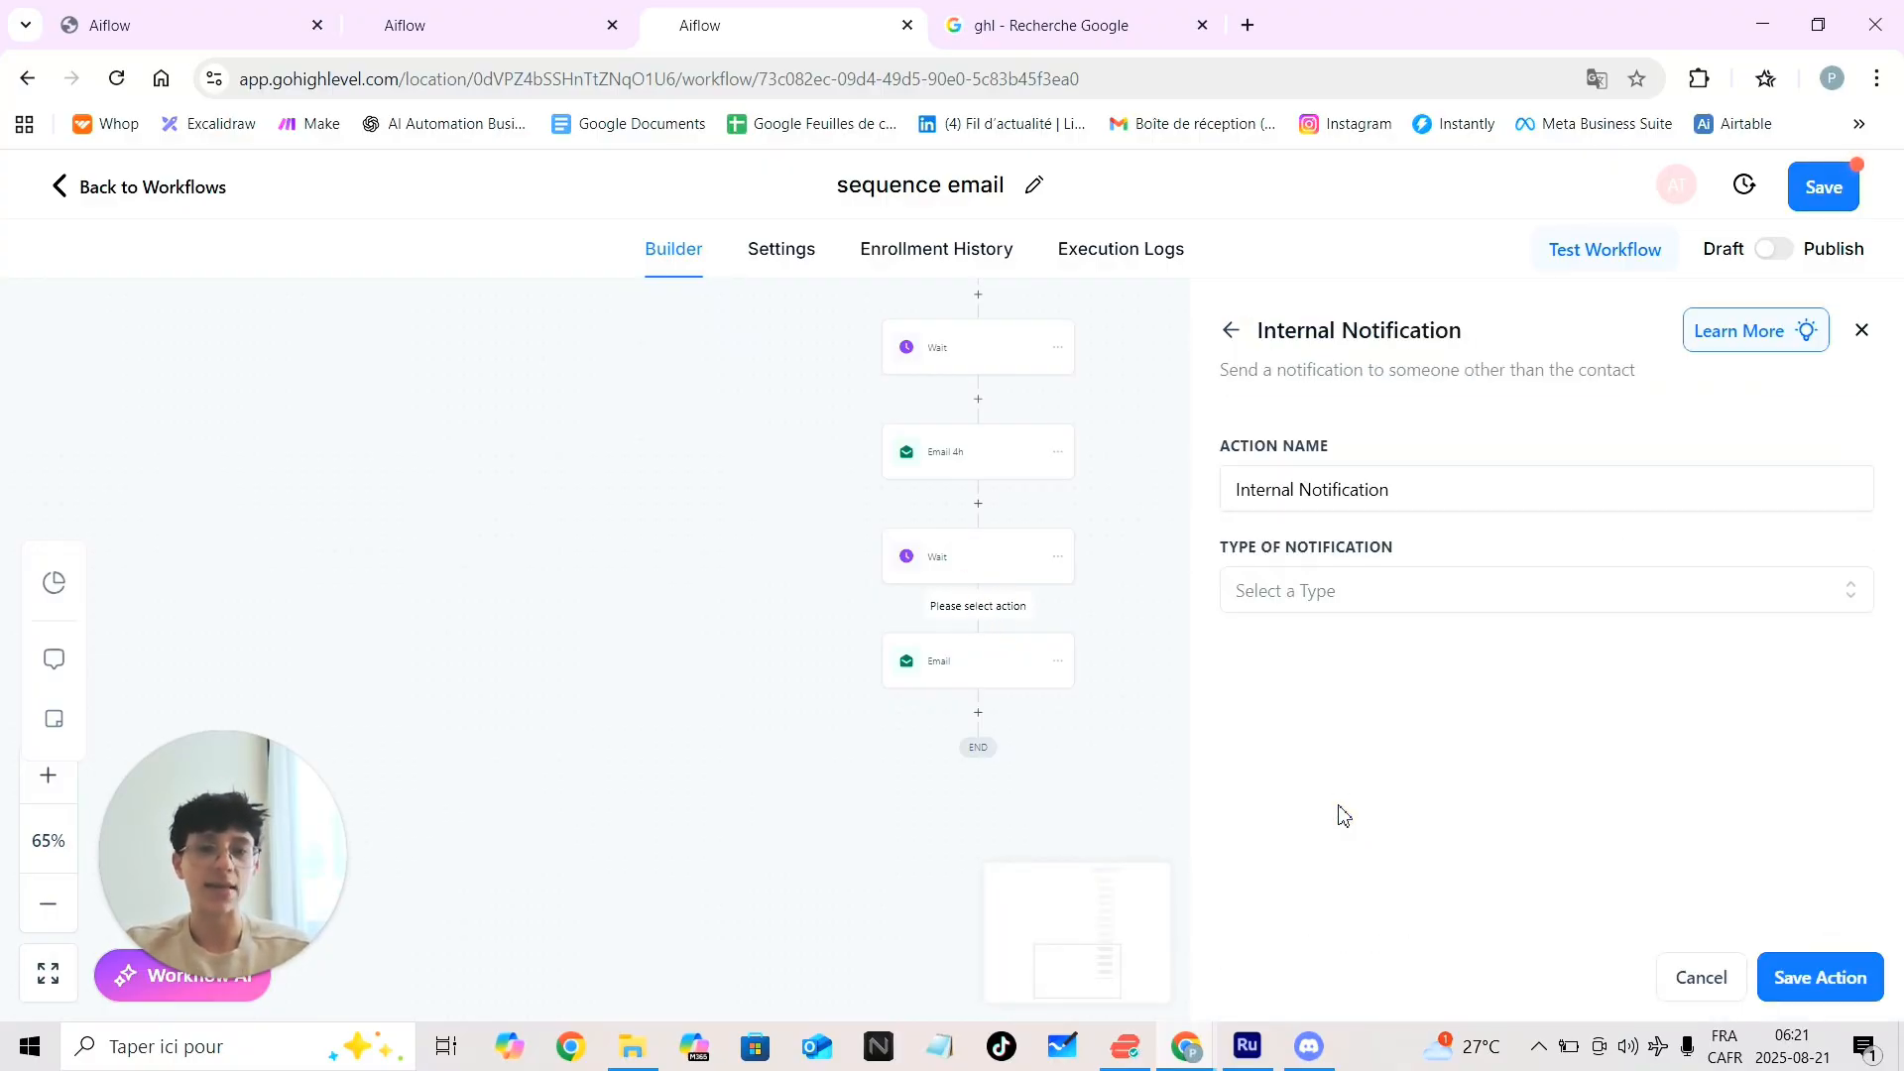
pyautogui.click(1329, 609)
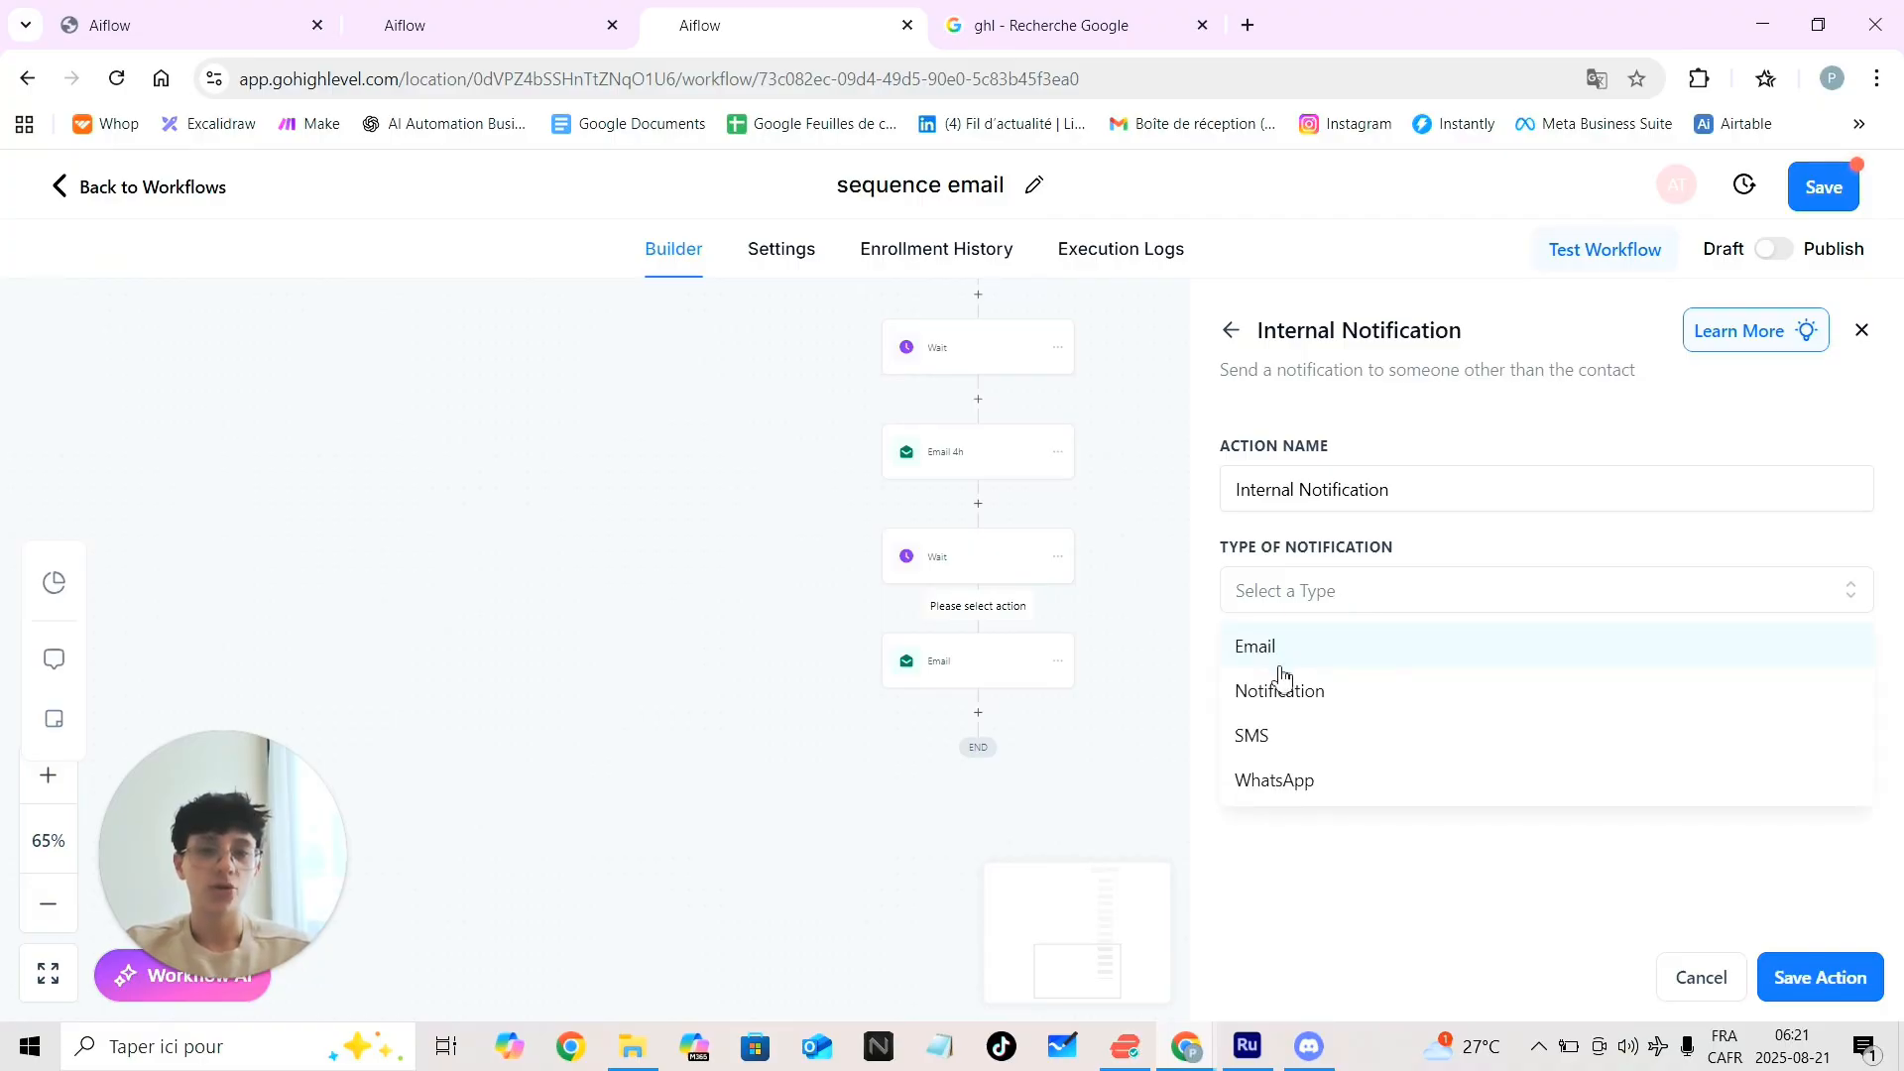
pyautogui.click(1273, 694)
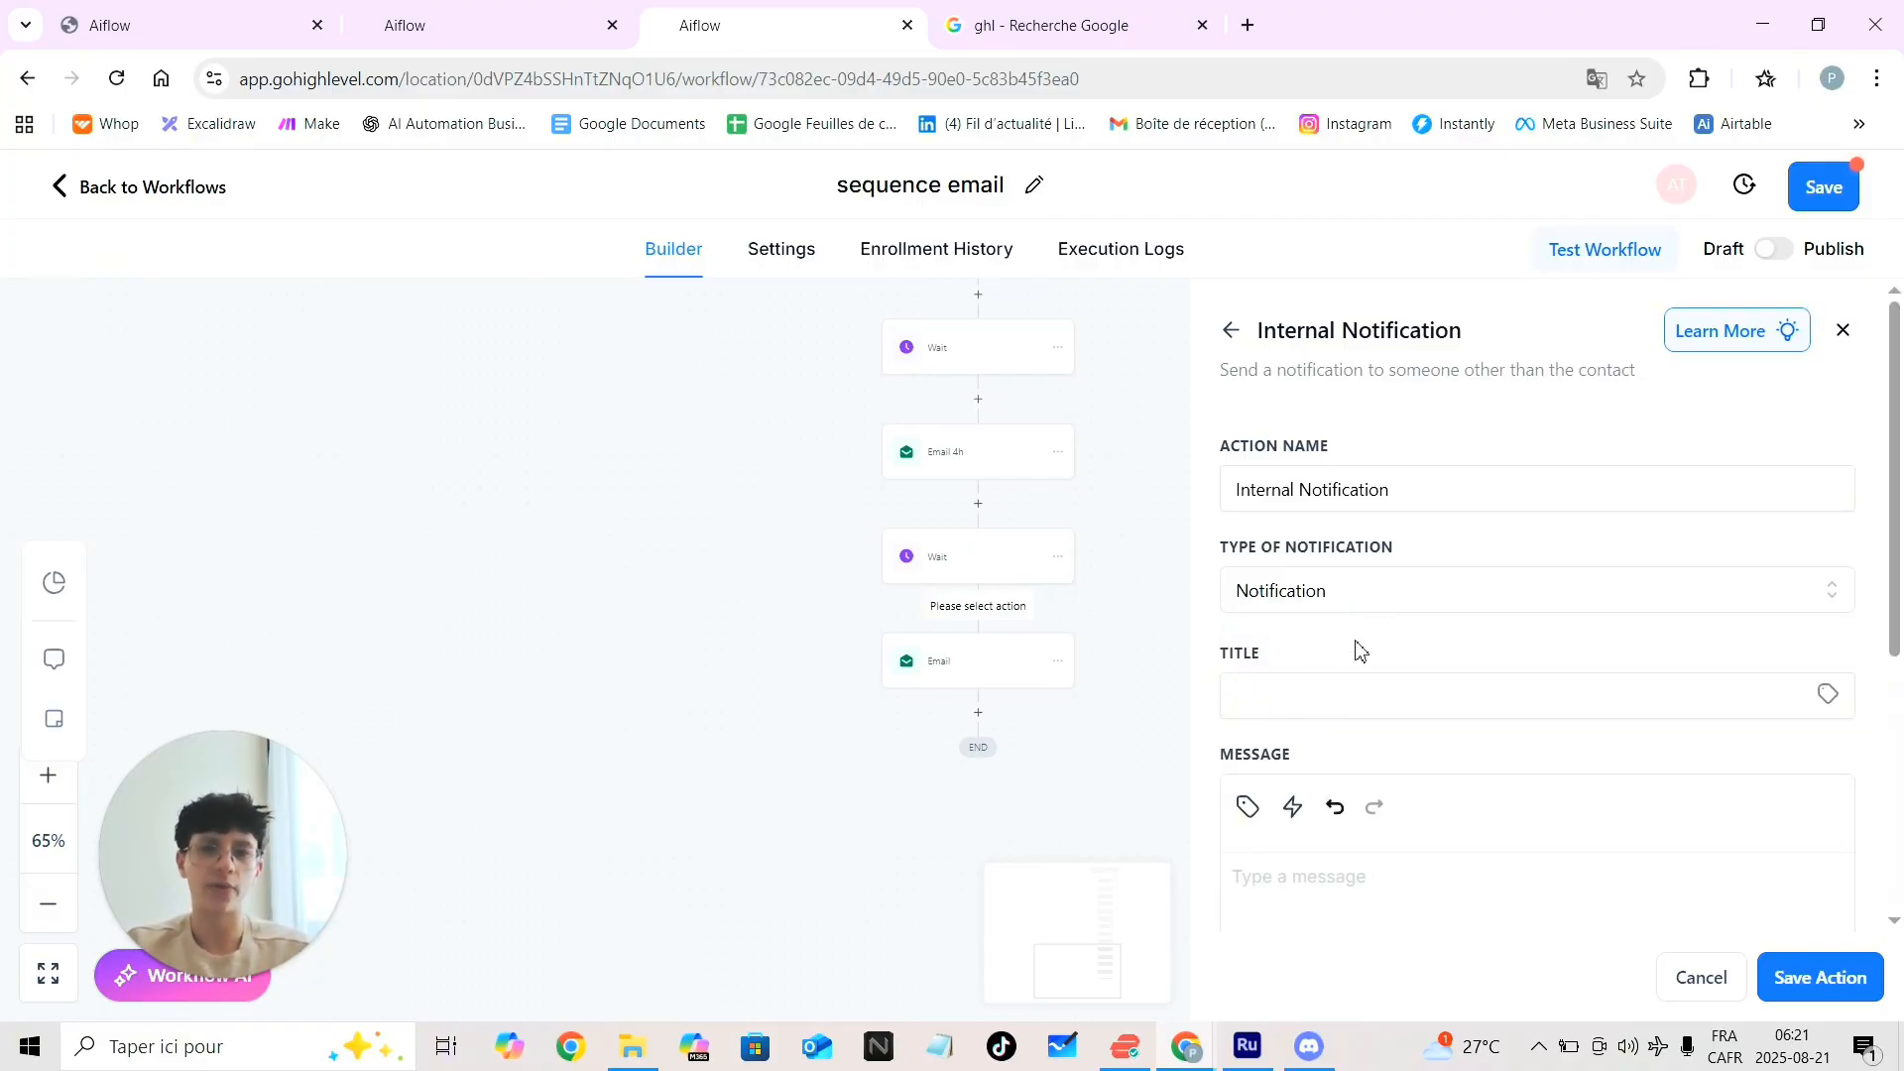
# Title the notification 'Appel de vente dans un 1h' and type sample message text
pyautogui.click(1323, 698)
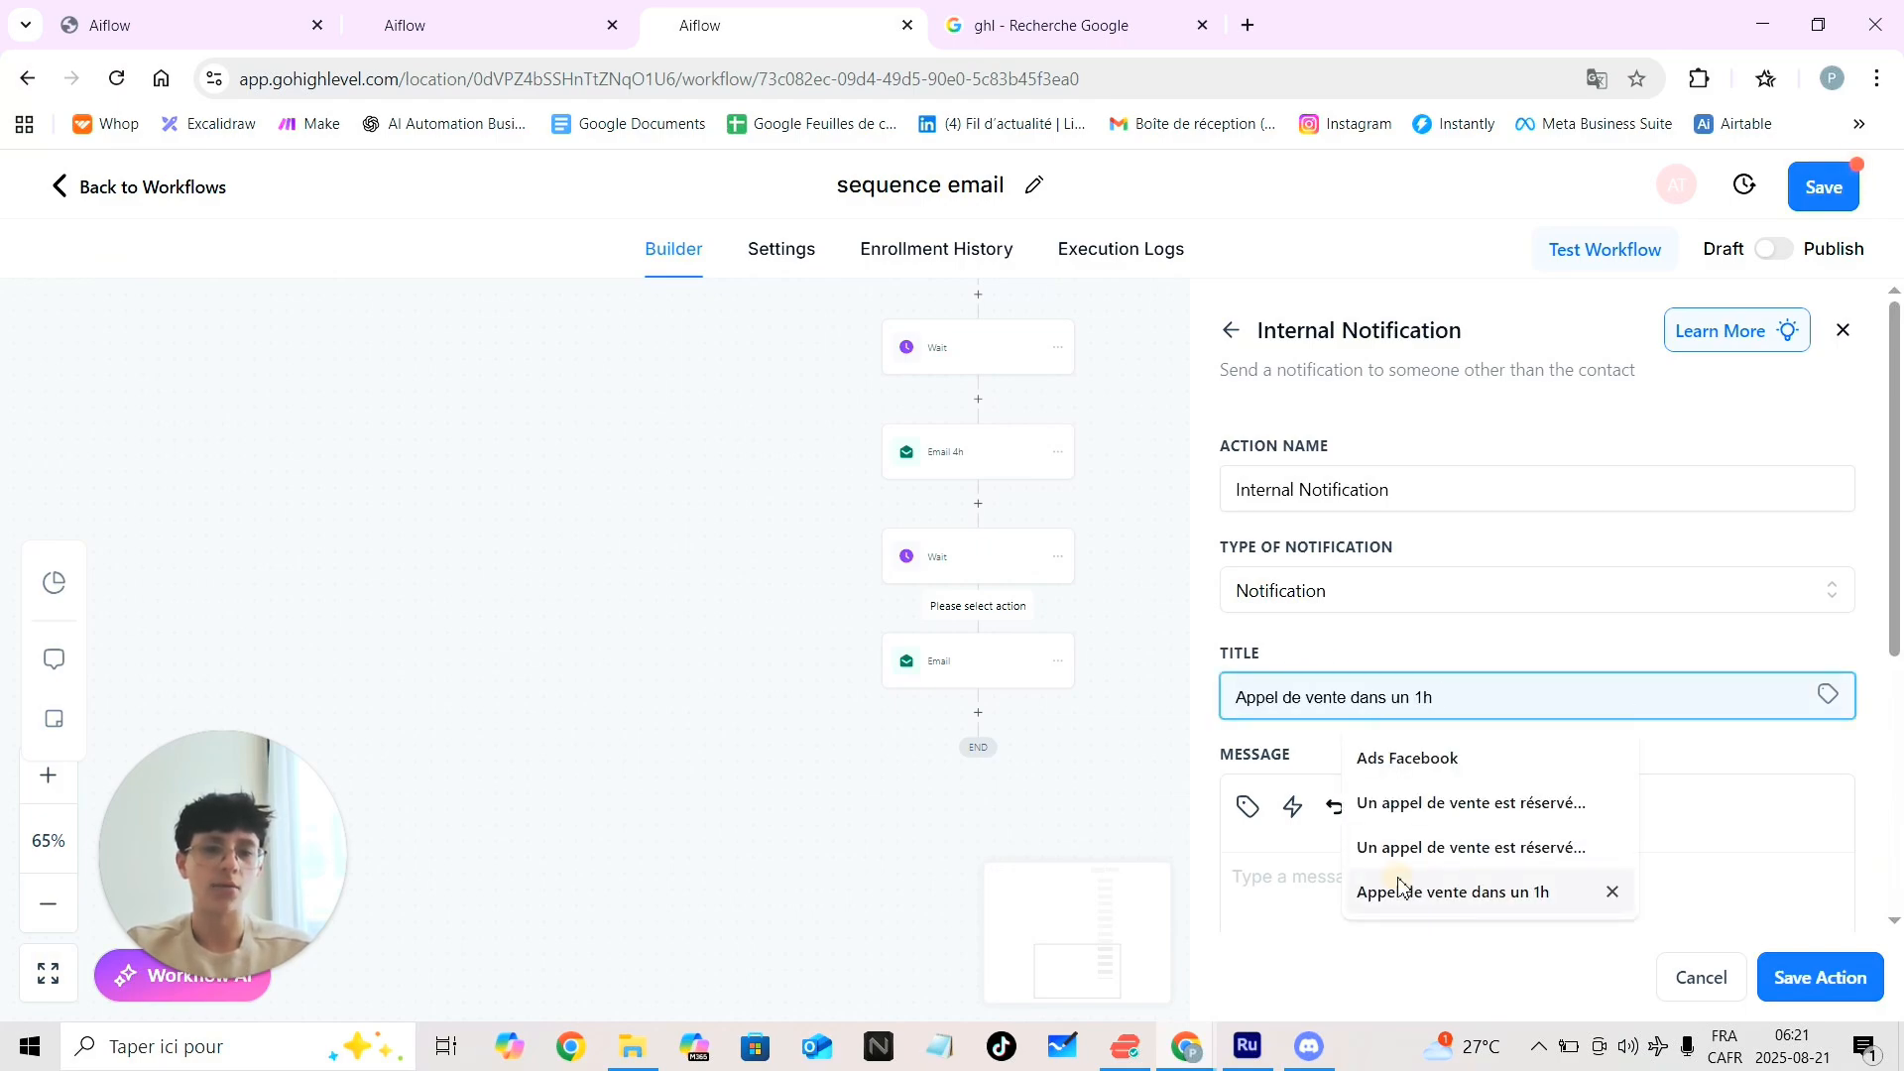
pyautogui.click(1399, 888)
pyautogui.scroll(-3, 1506, 674)
pyautogui.click(1369, 702)
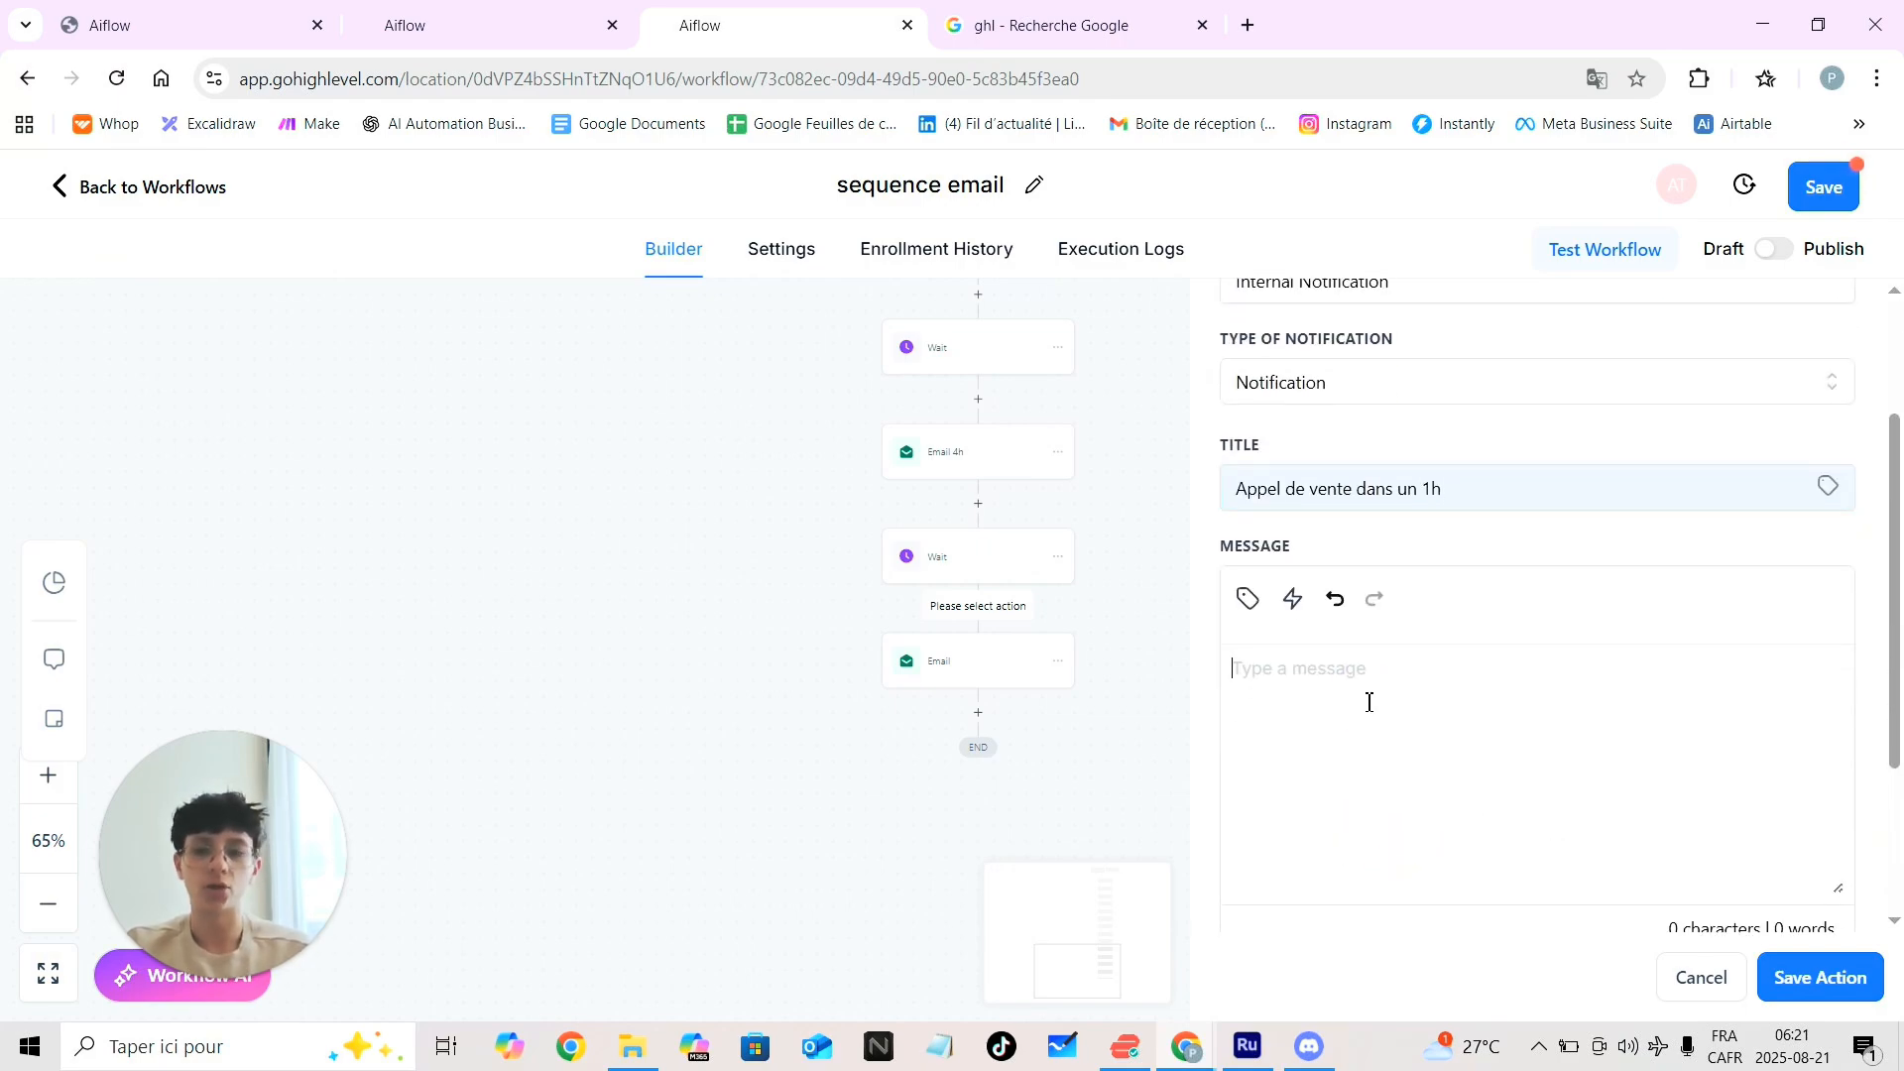
pyautogui.write('hgsufkyglbuyvuiyly g iu')
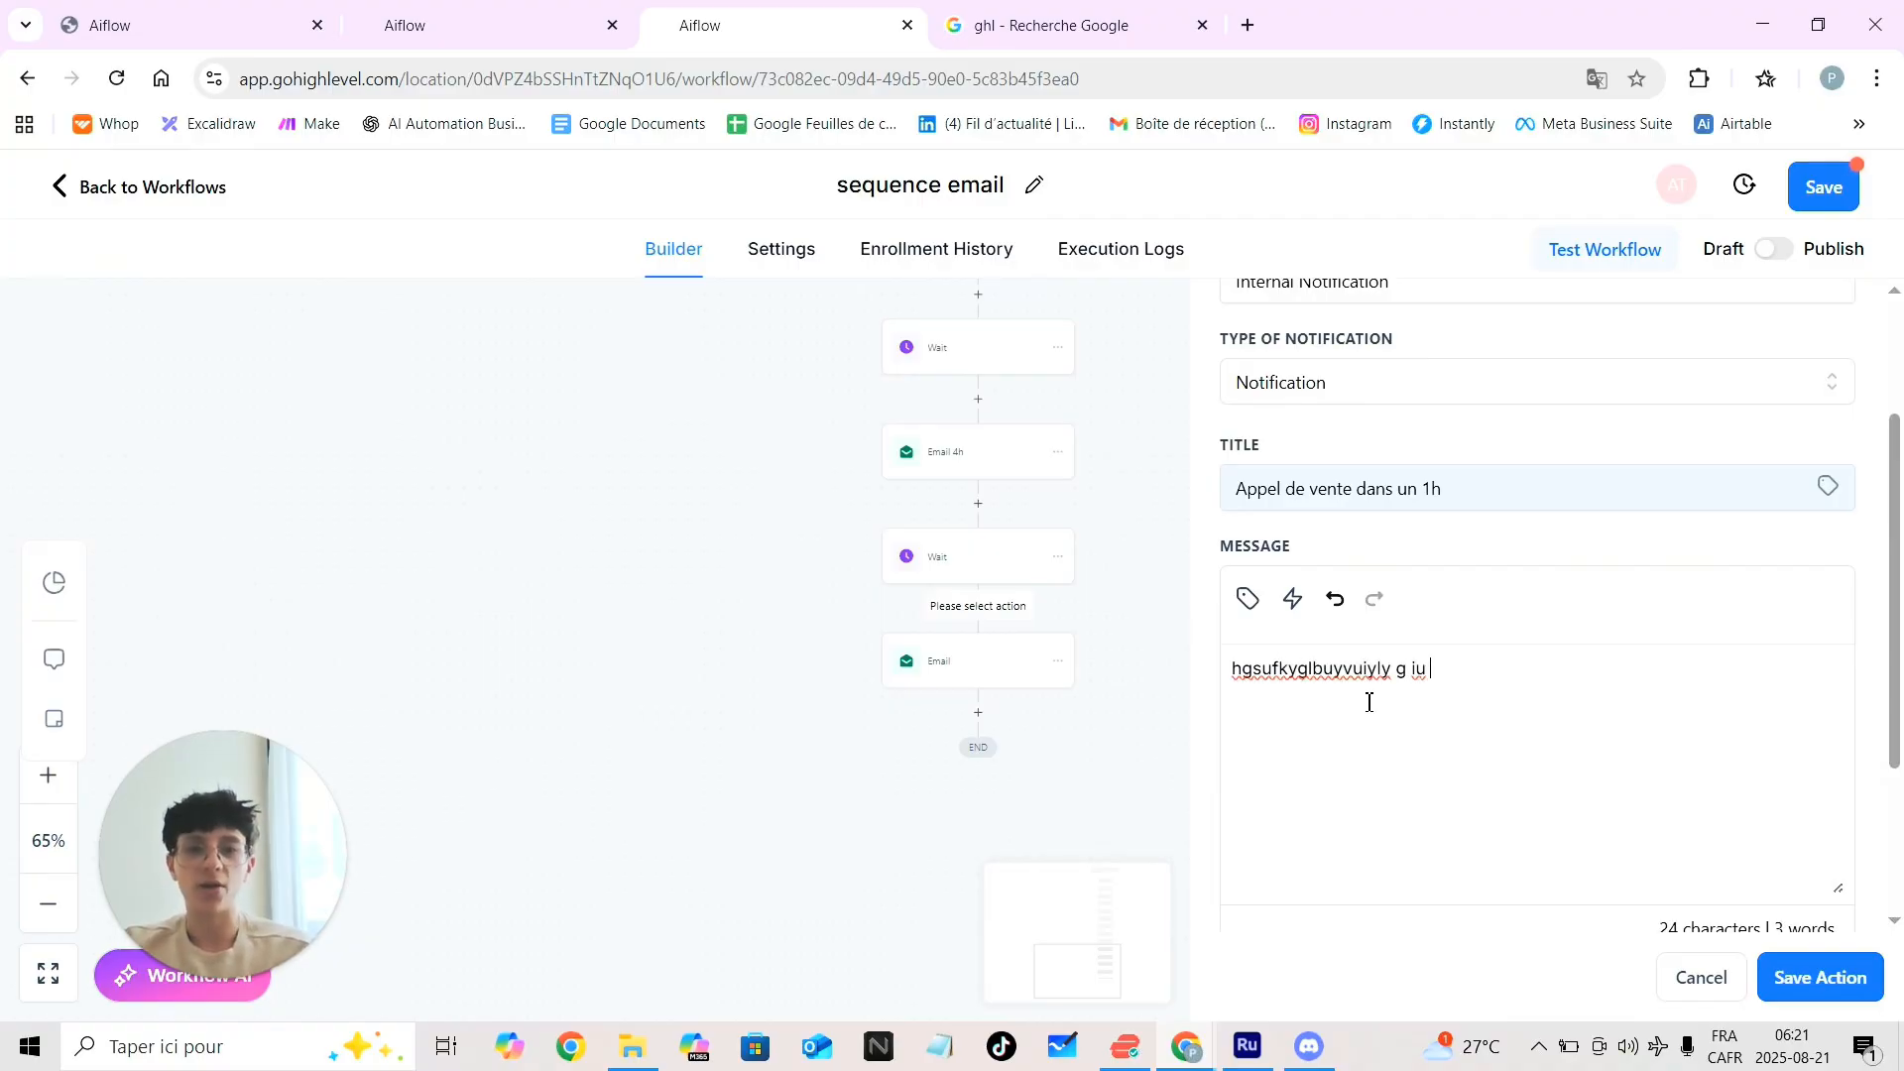
pyautogui.click(1249, 601)
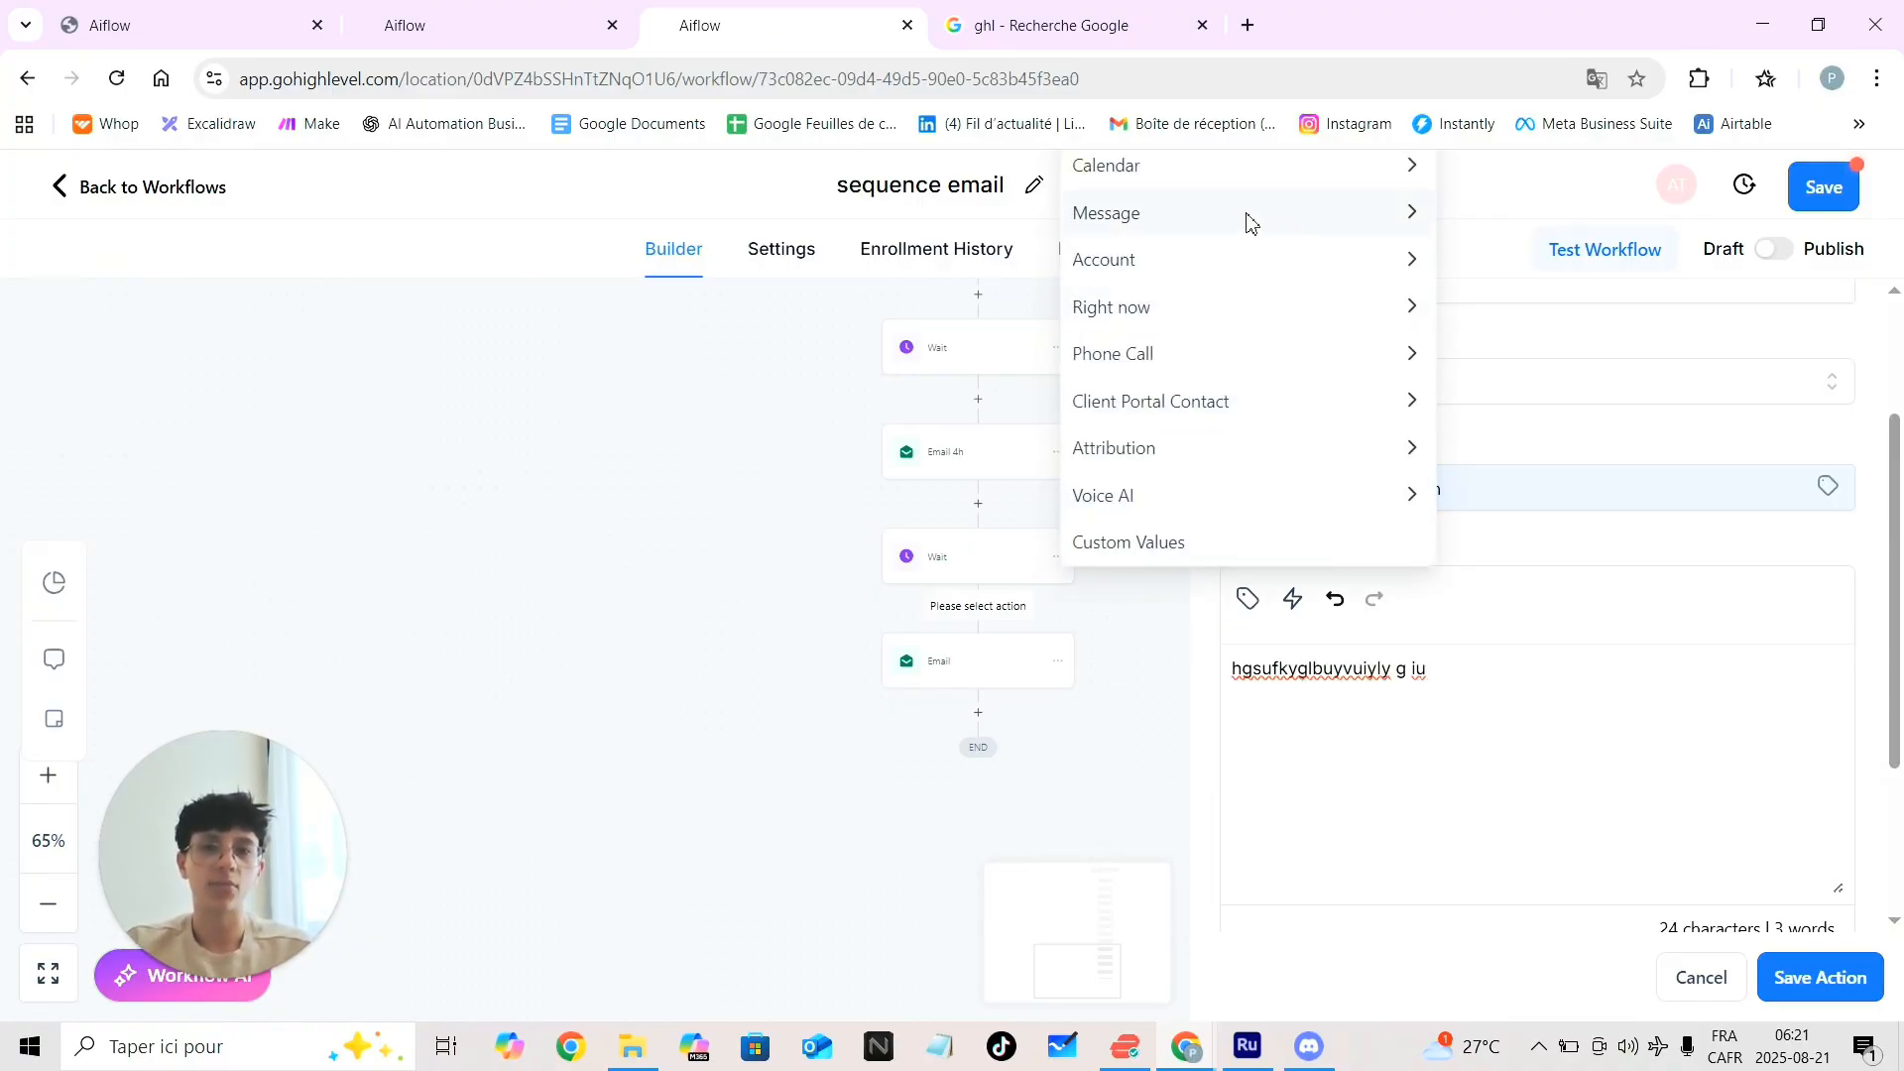
# Insert Contact > Full Name as {{contact.name}} into the notification message
pyautogui.click(1379, 650)
pyautogui.scroll(2, 1500, 660)
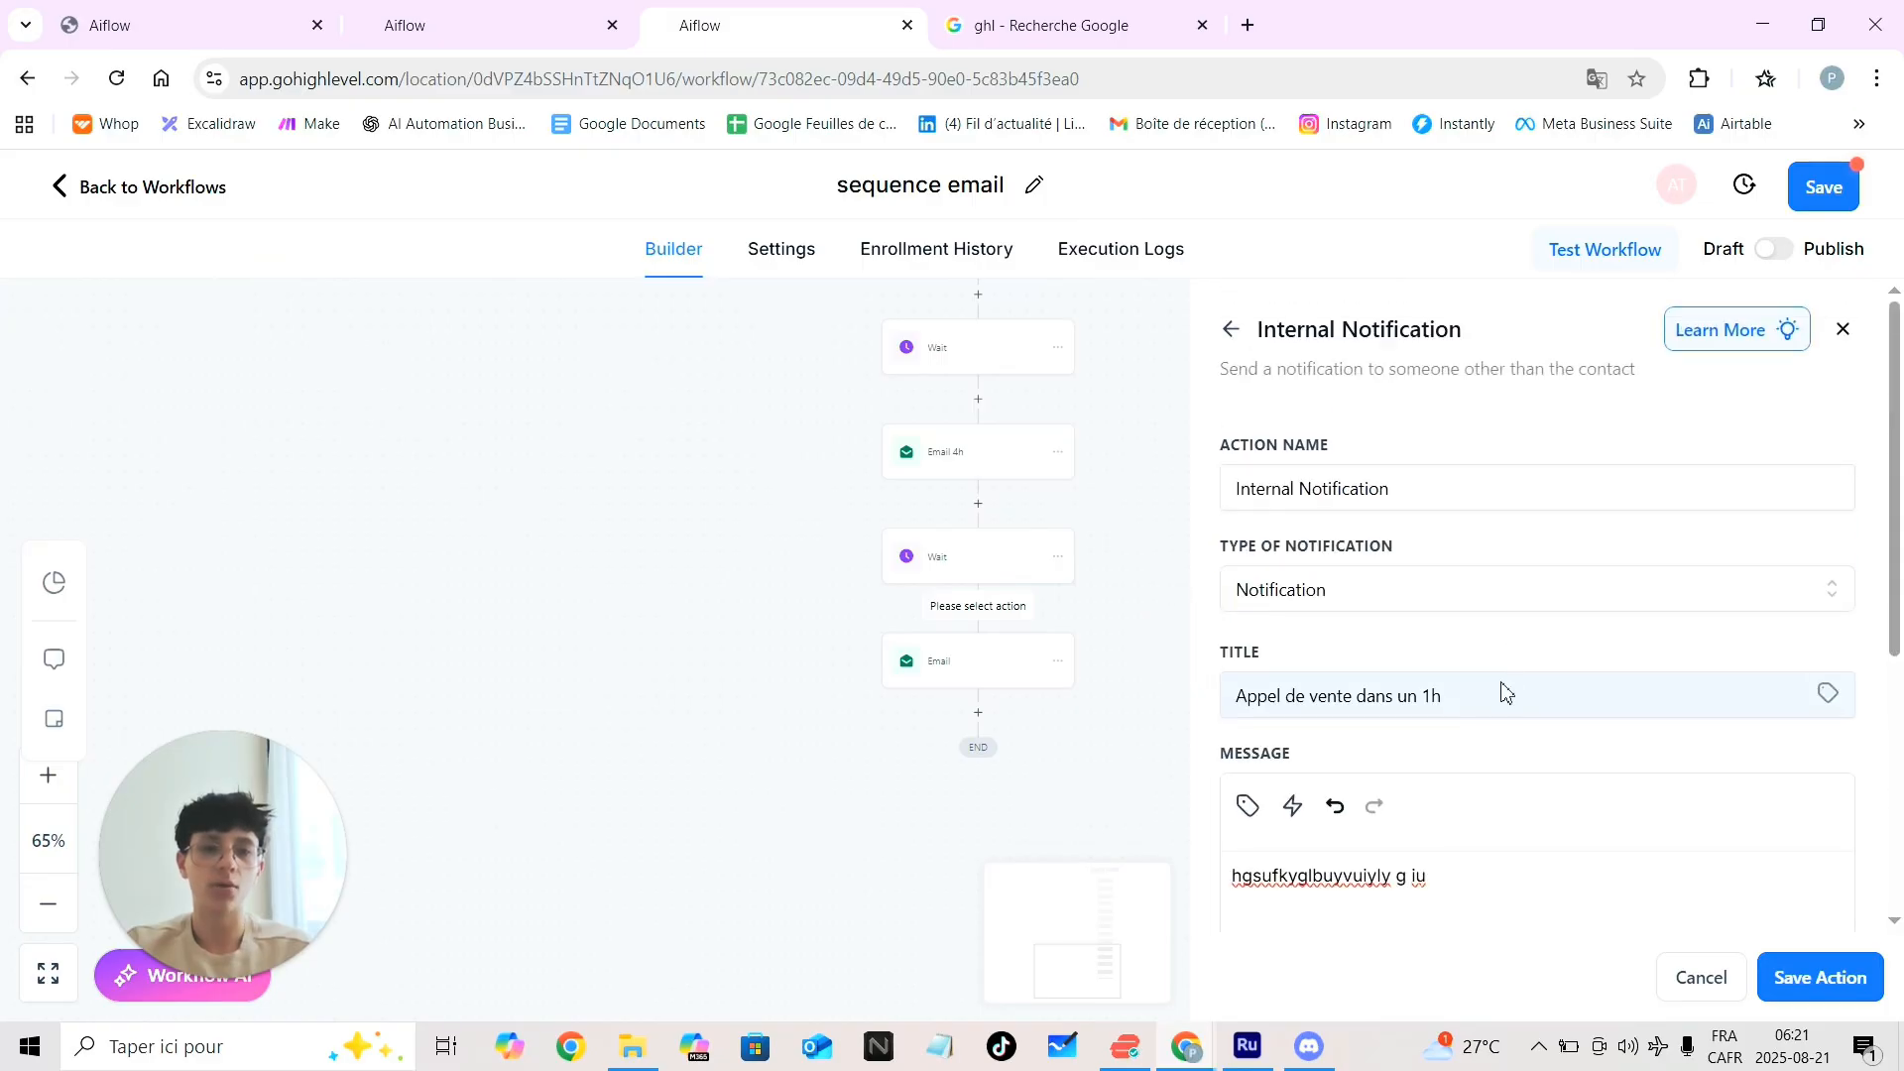
pyautogui.click(1249, 806)
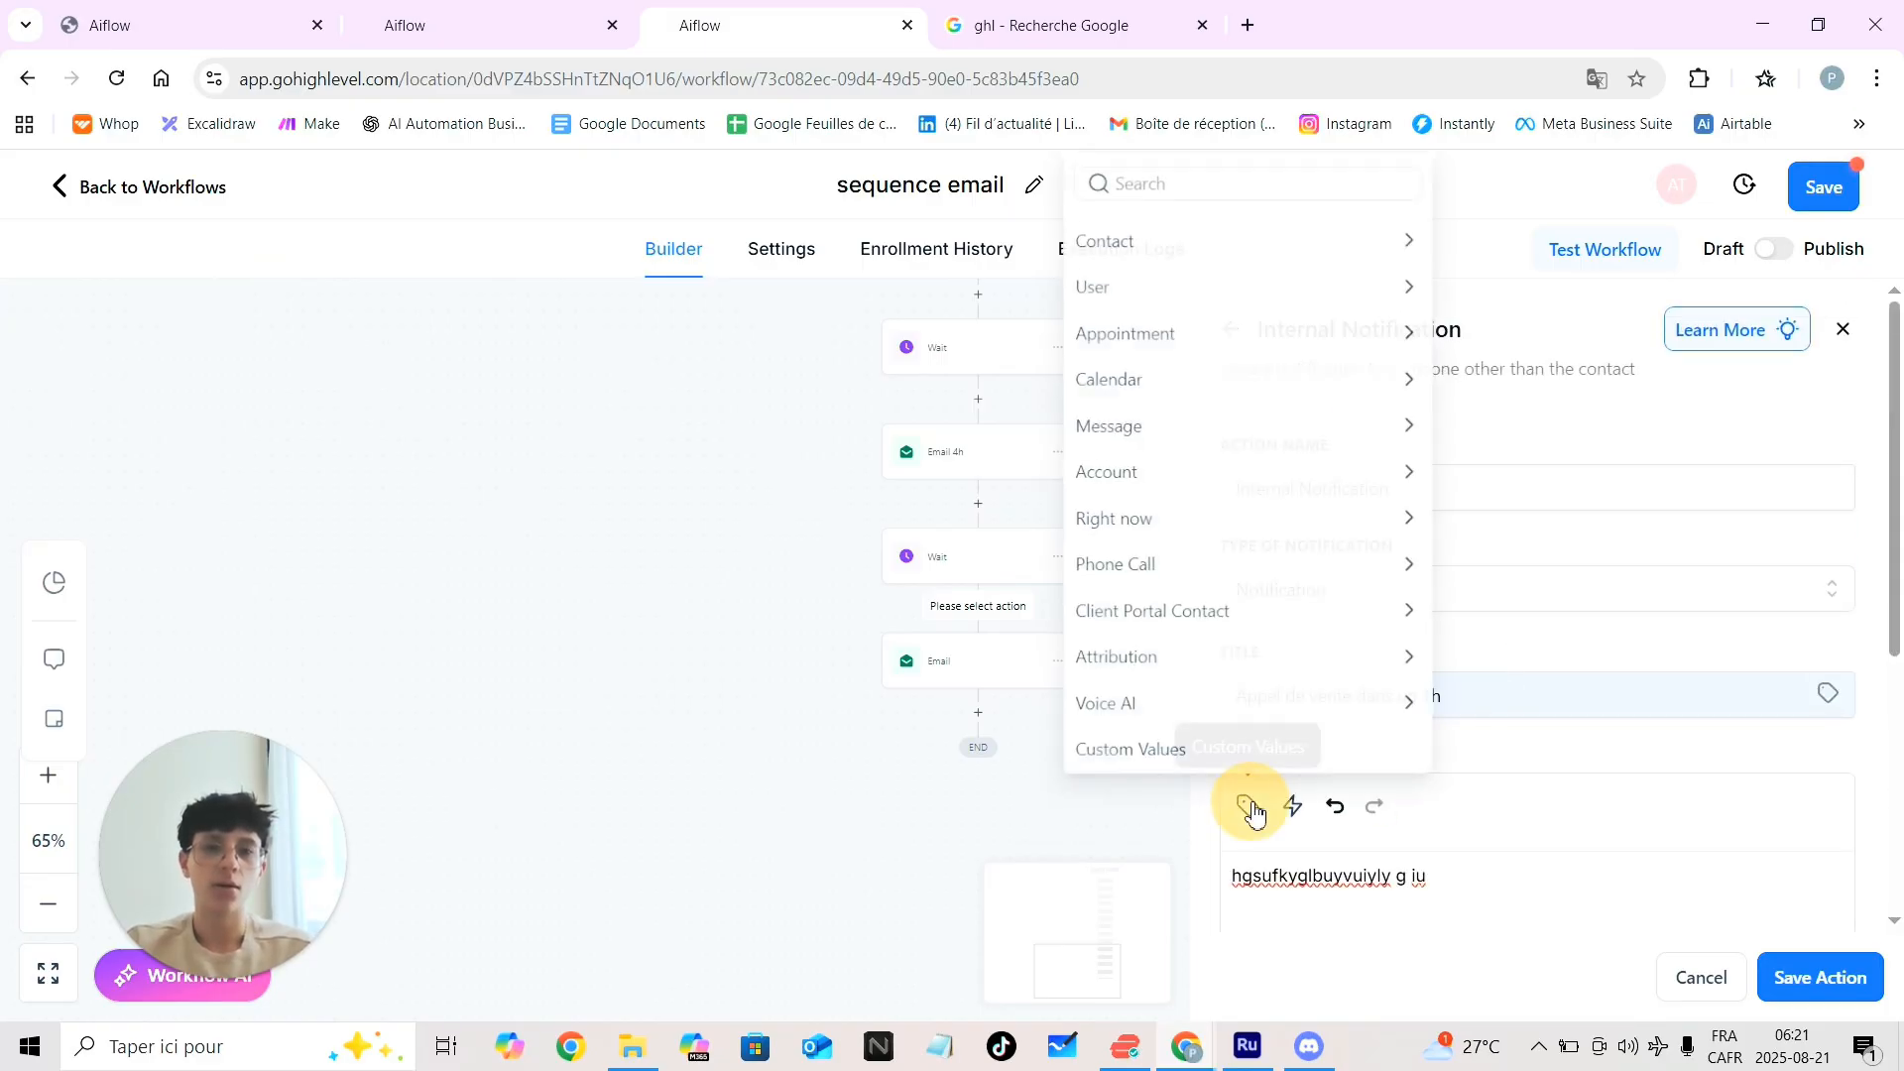
pyautogui.click(1252, 232)
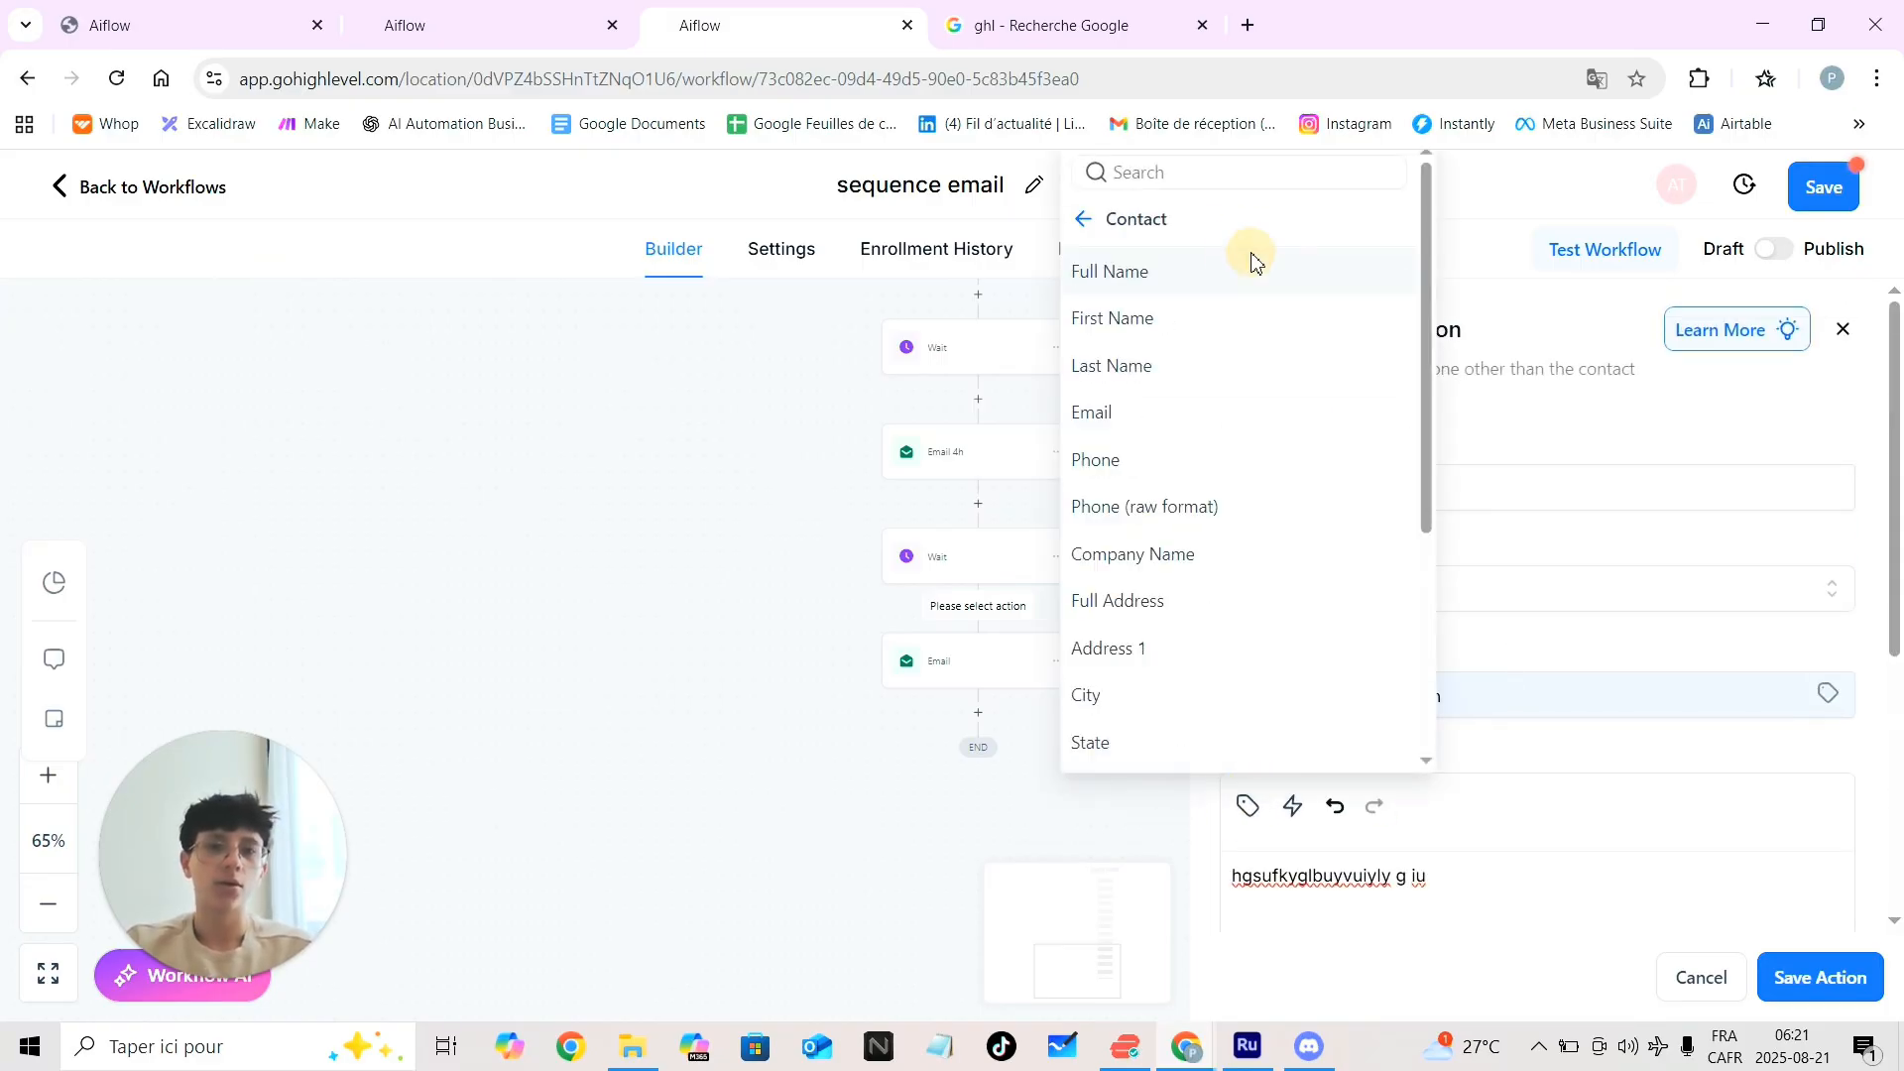
pyautogui.click(1162, 283)
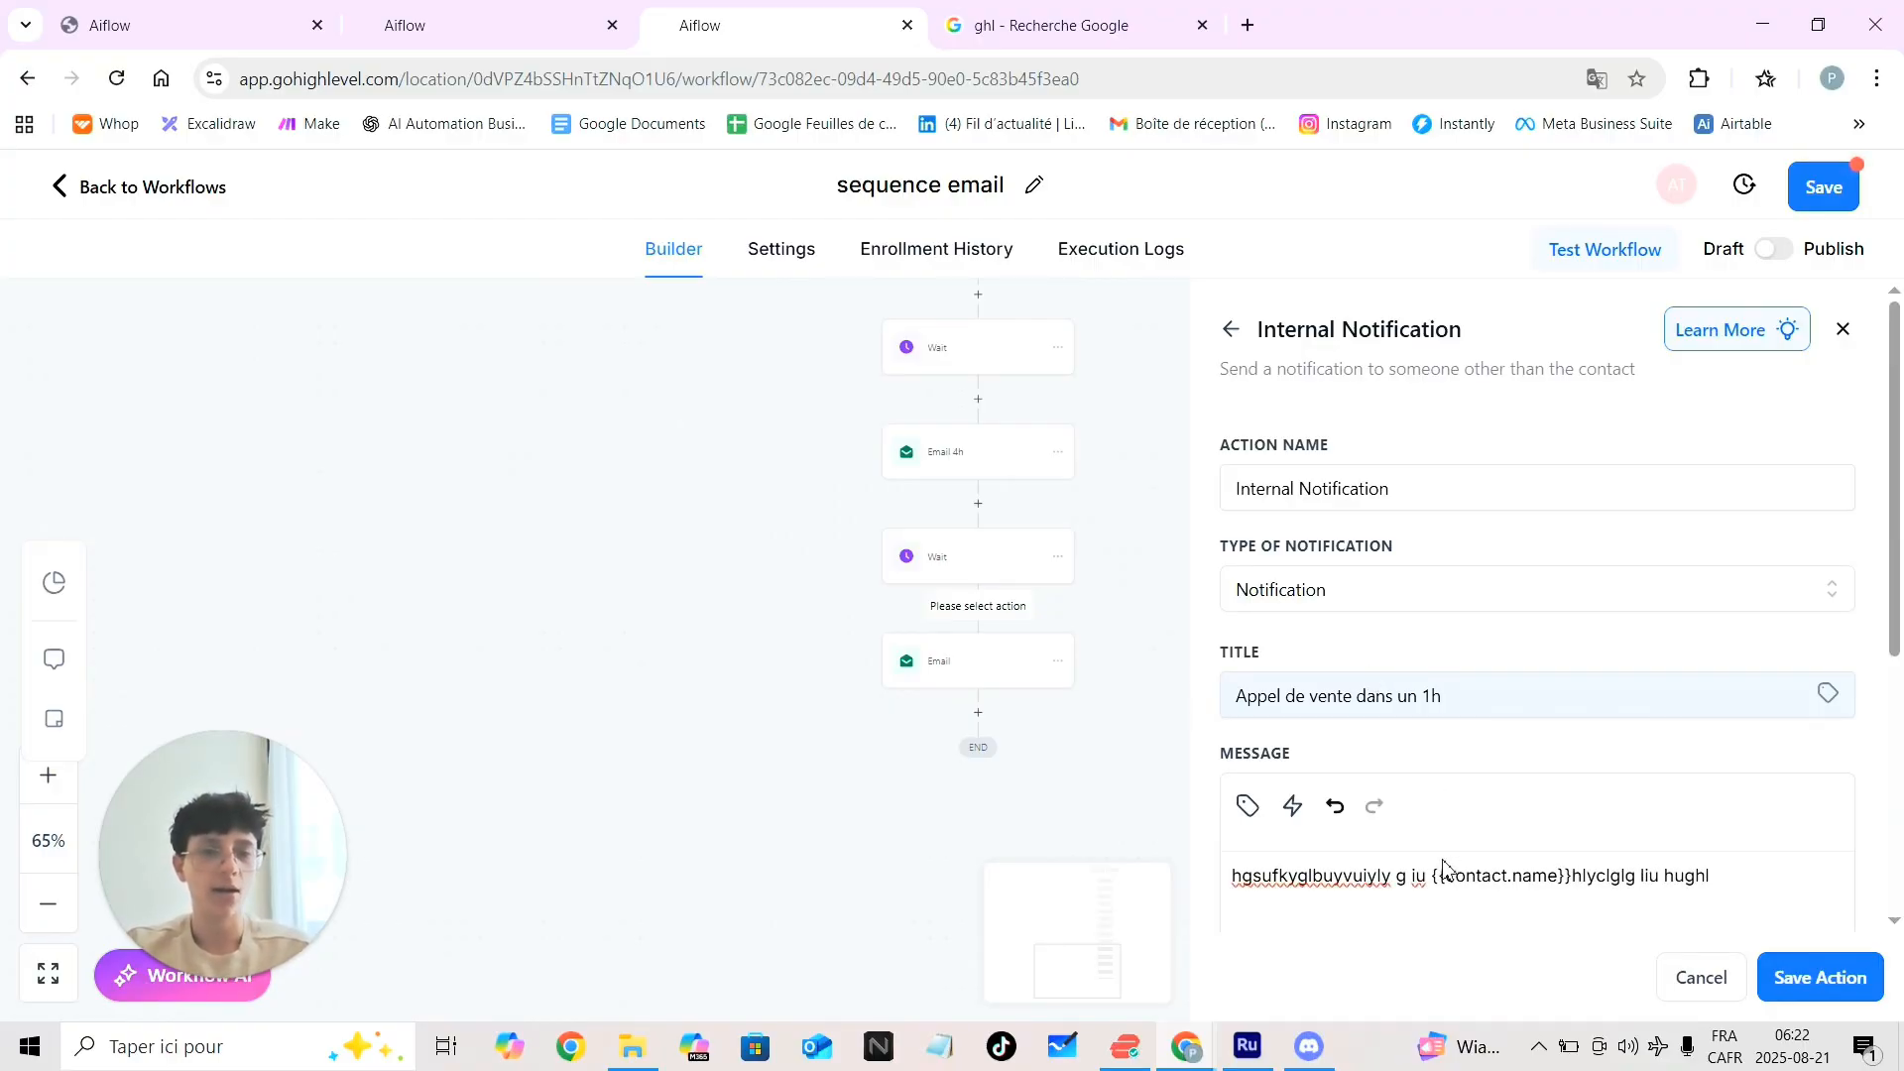
pyautogui.scroll(-3, 1453, 868)
pyautogui.scroll(3, 1453, 867)
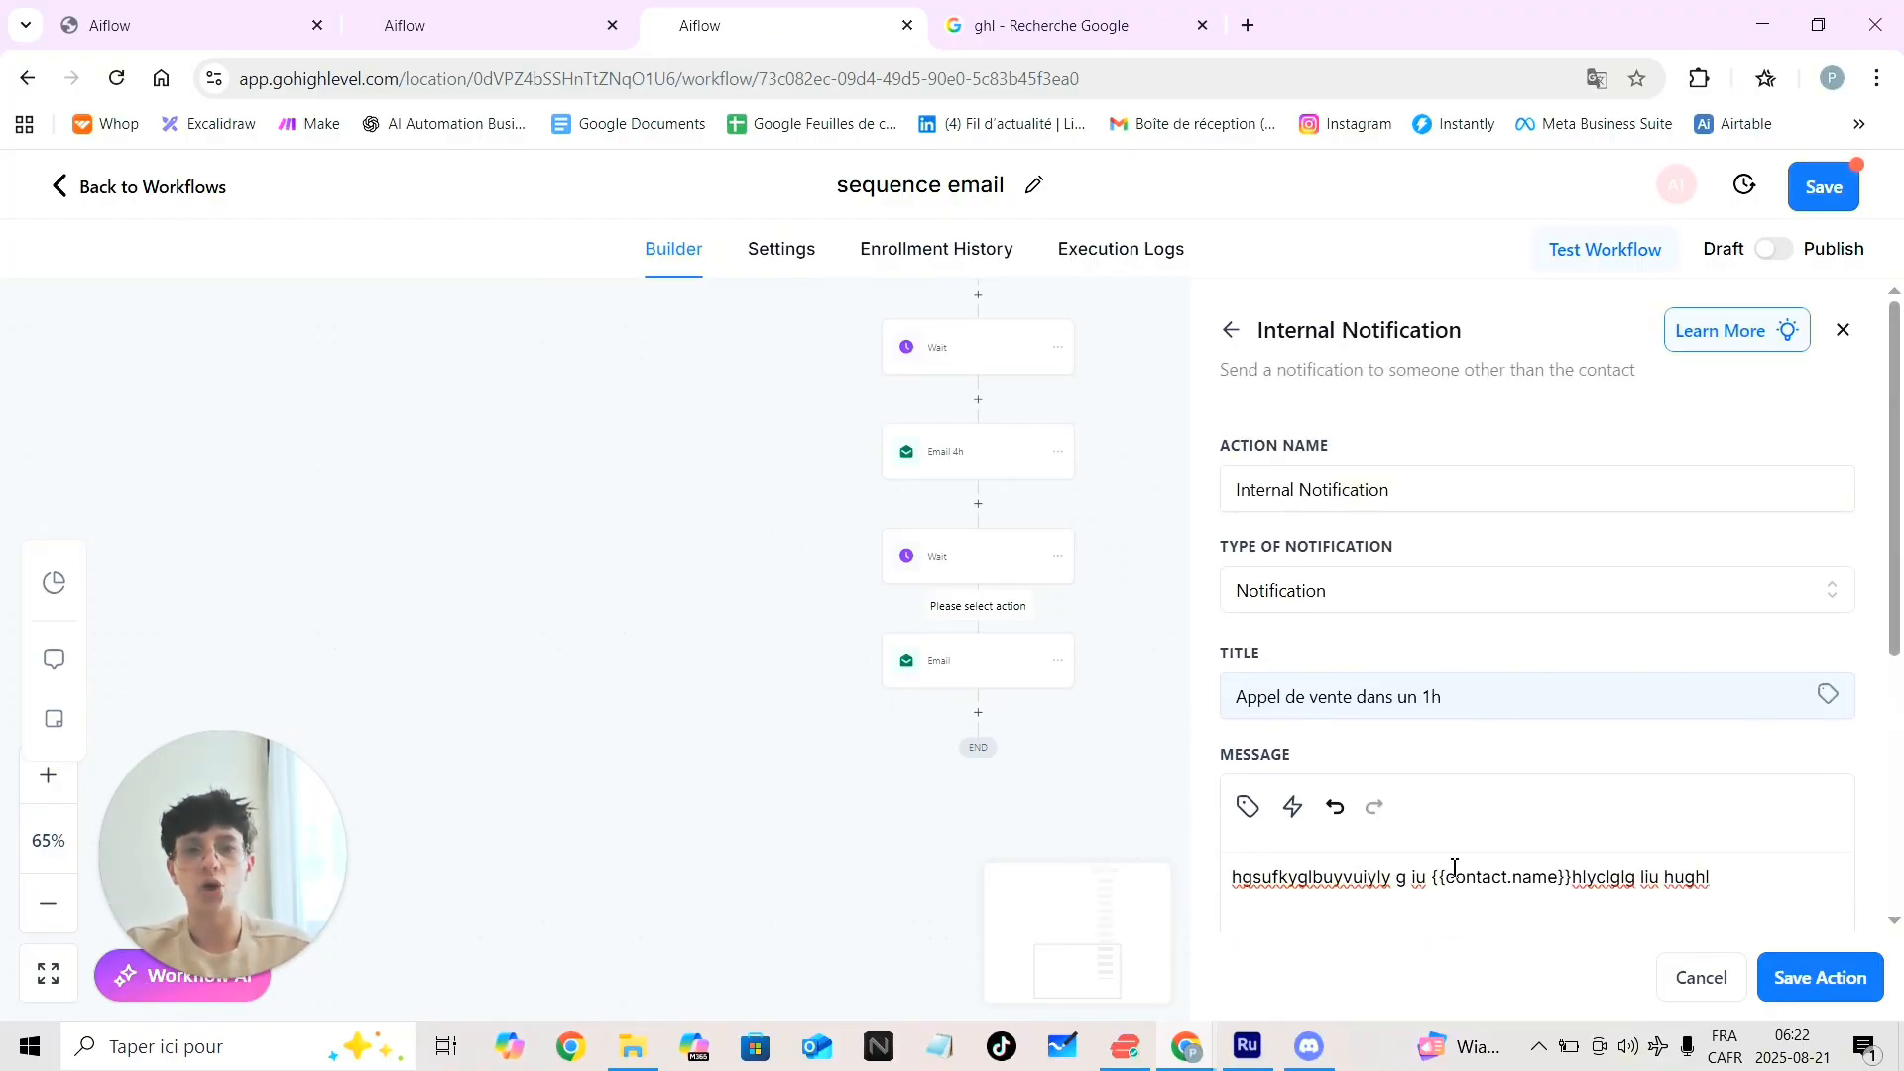
# Set the Internal Notification's Redirect Page to Contact and To User Type to All Users, then save it
pyautogui.click(1793, 976)
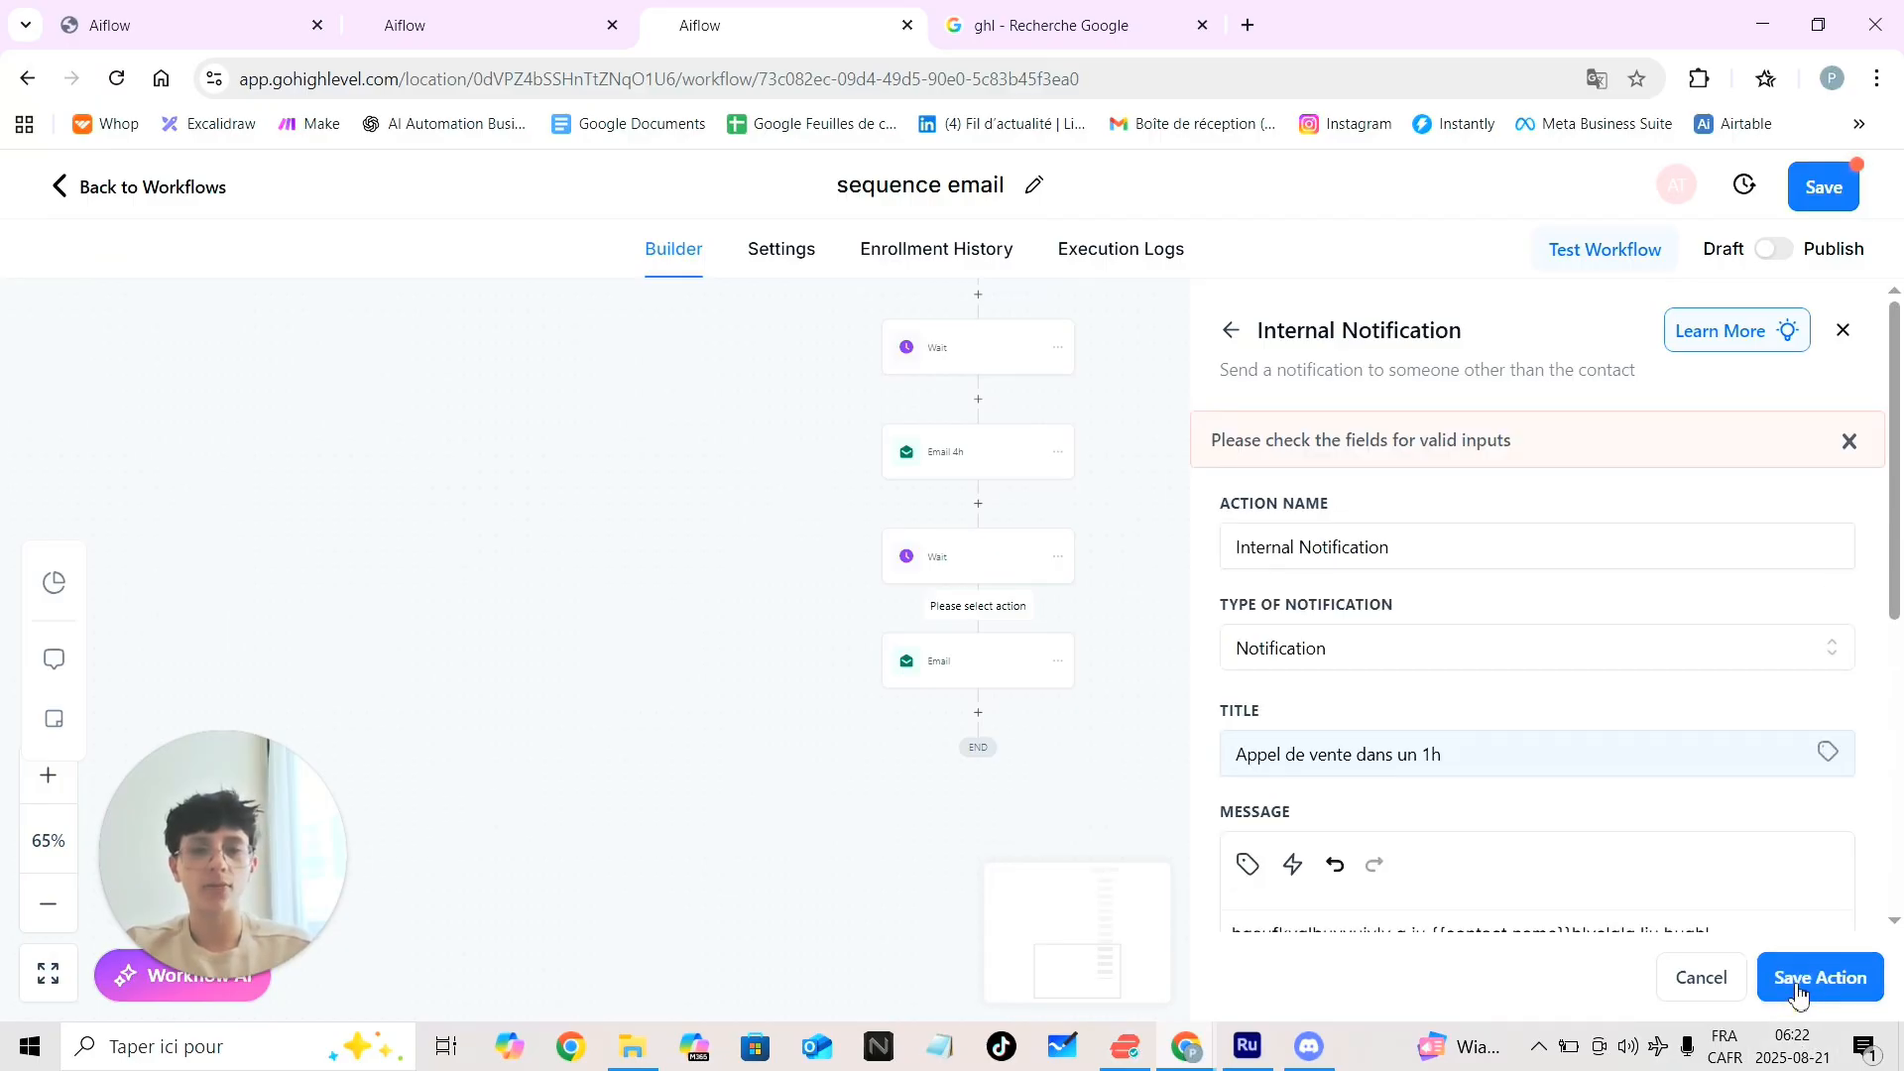
pyautogui.scroll(-1, 1552, 647)
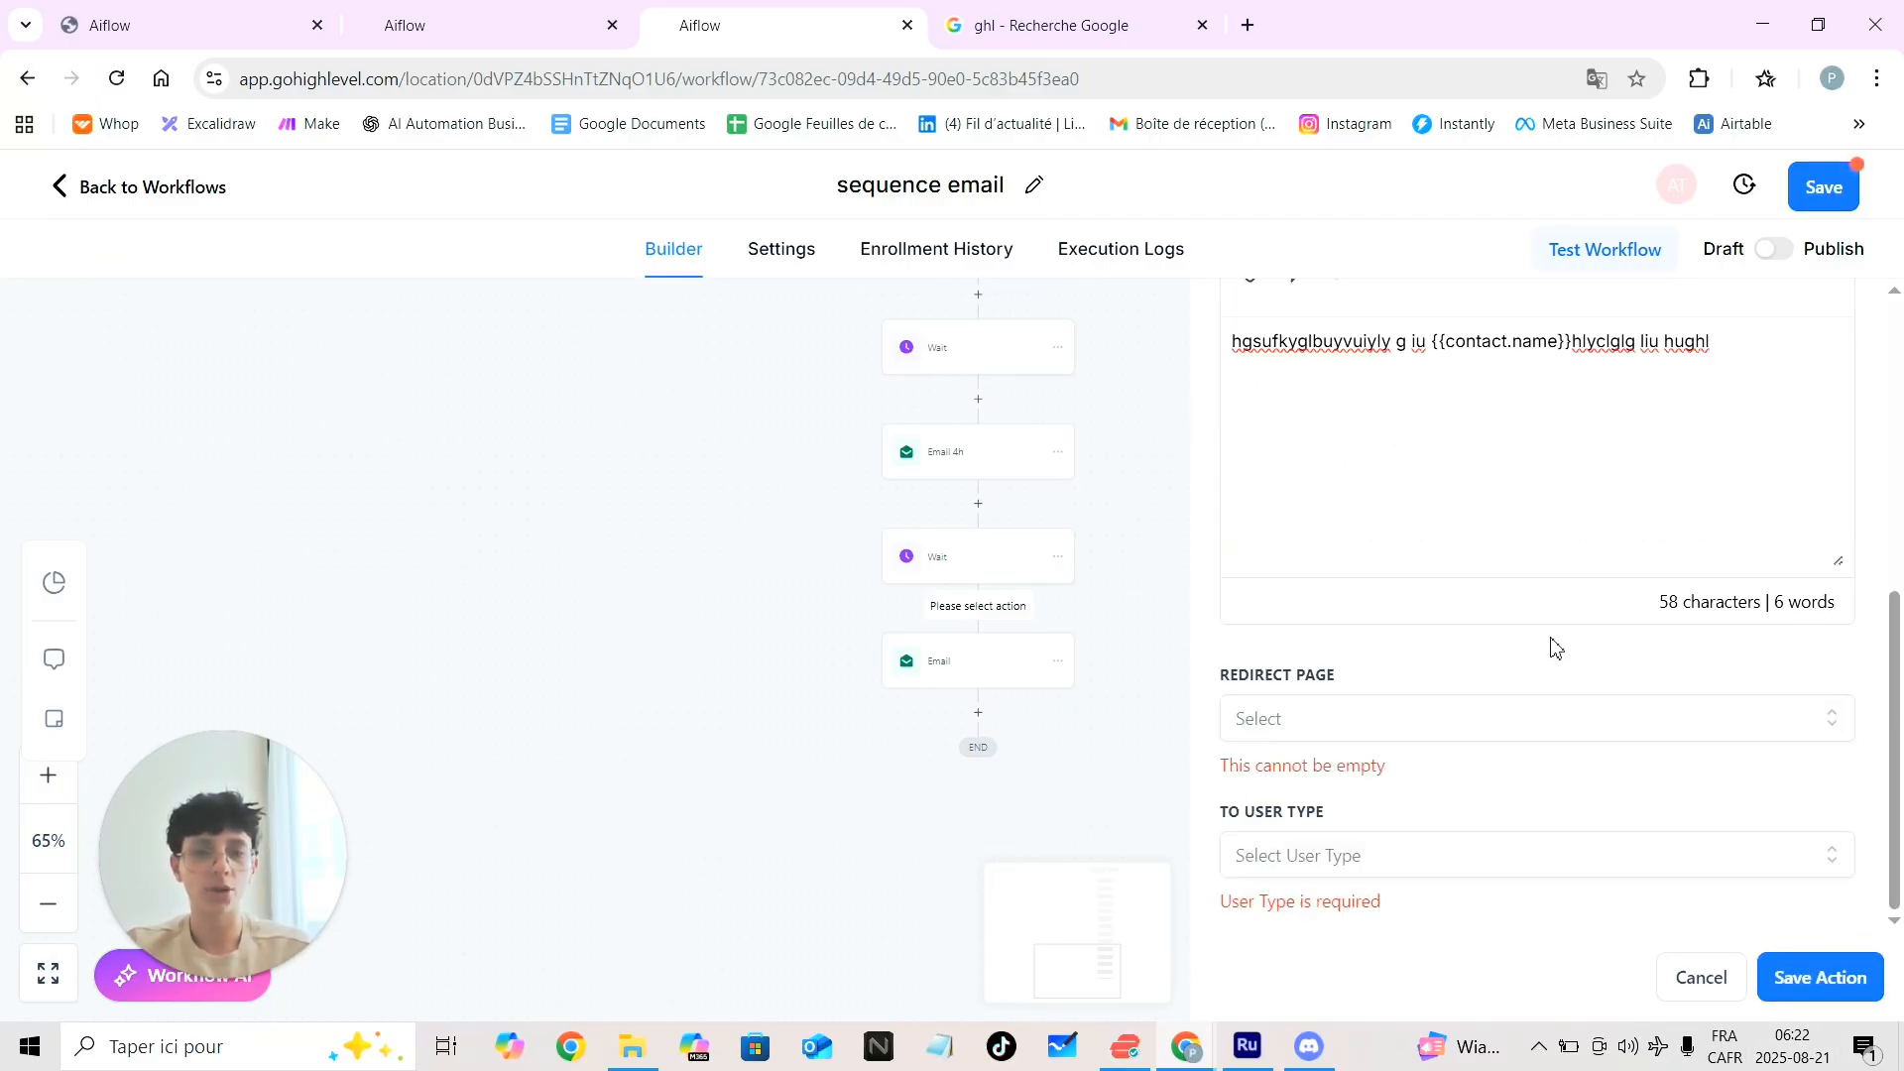
pyautogui.click(1309, 722)
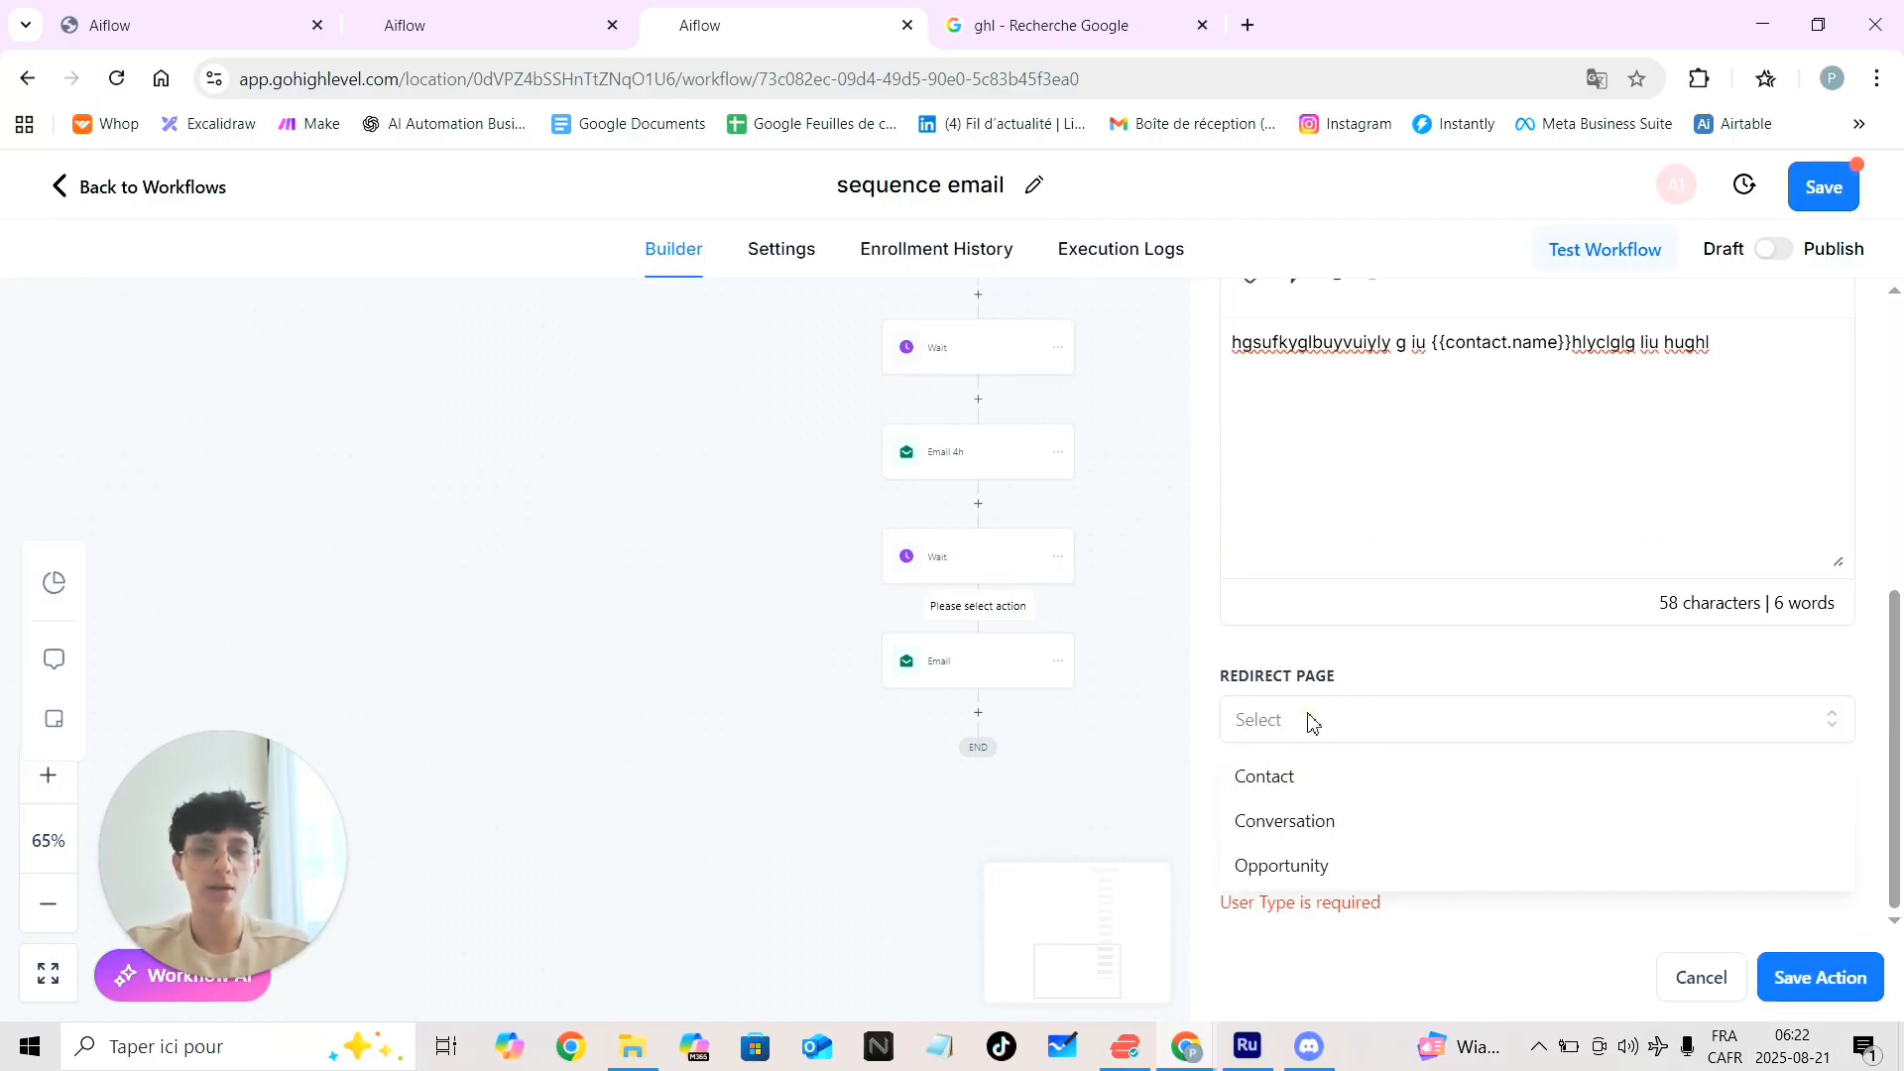
pyautogui.click(1316, 786)
pyautogui.click(1370, 857)
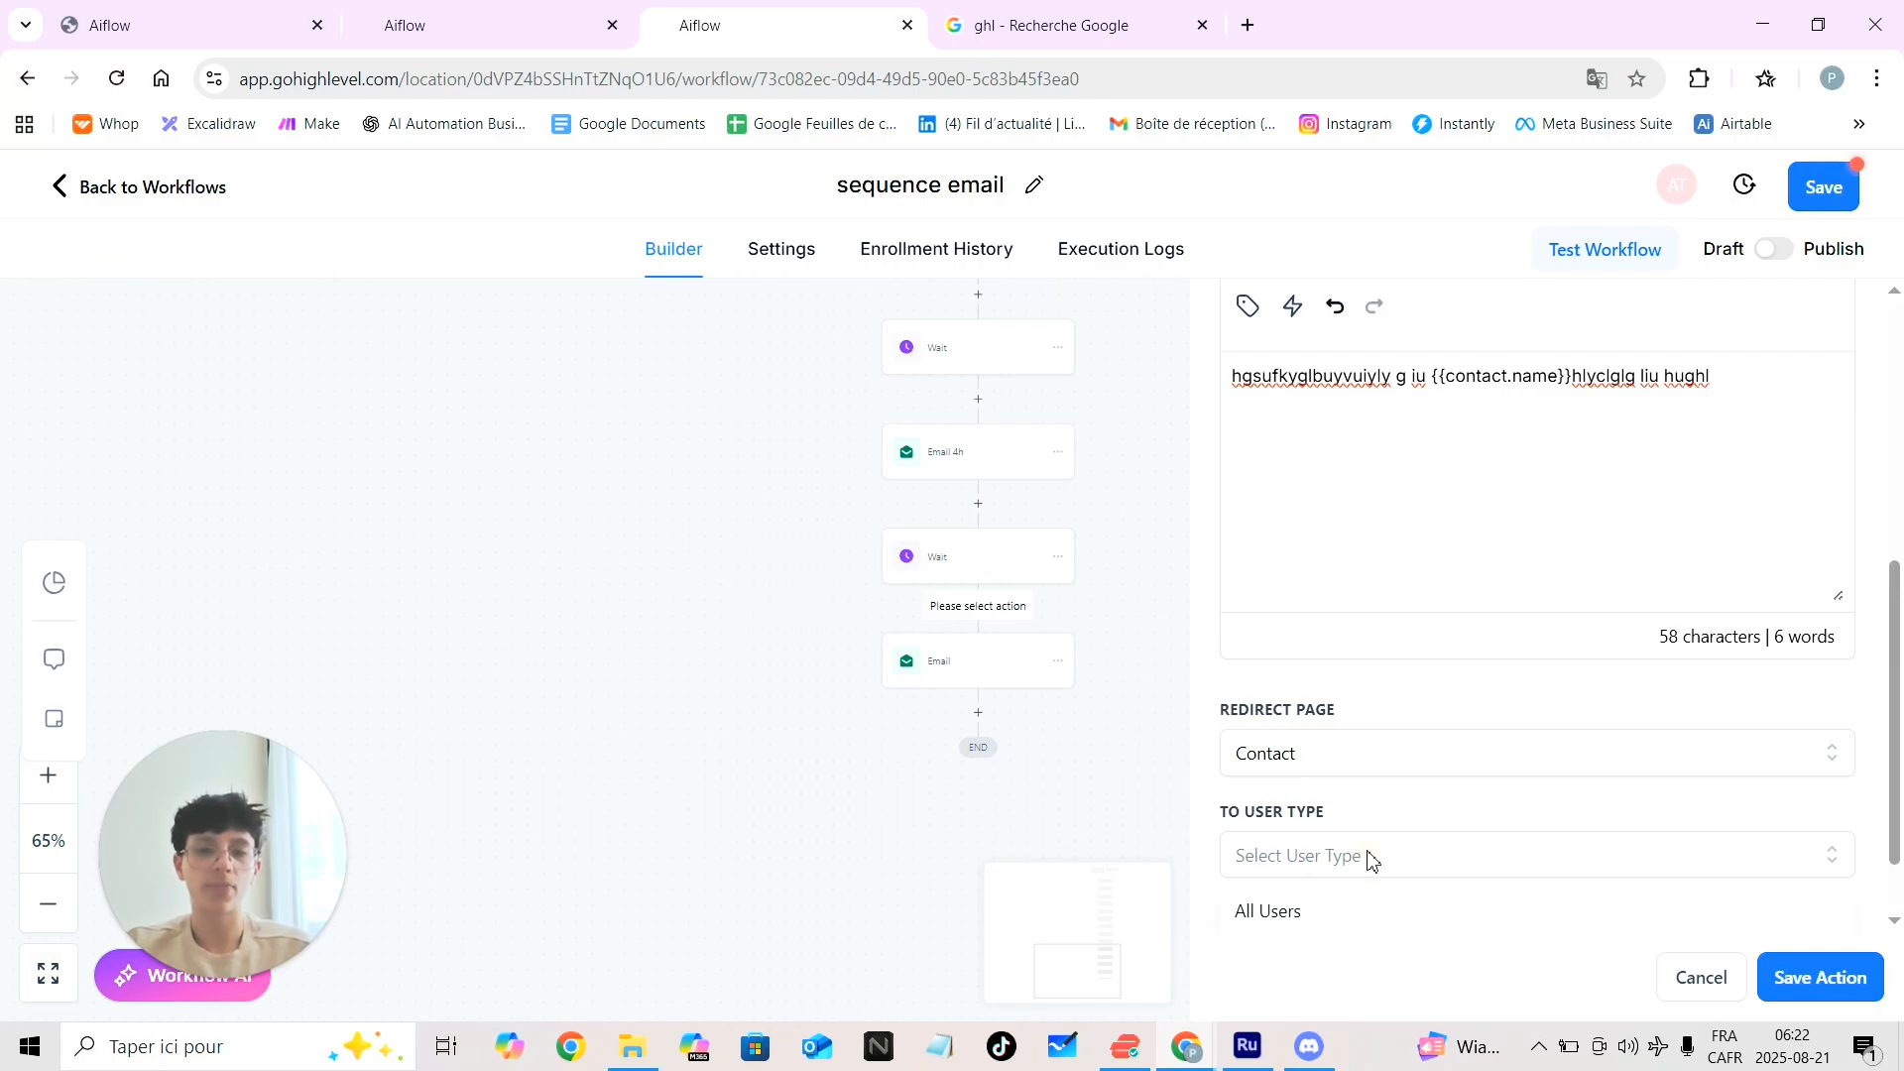
pyautogui.click(1279, 911)
pyautogui.click(1783, 970)
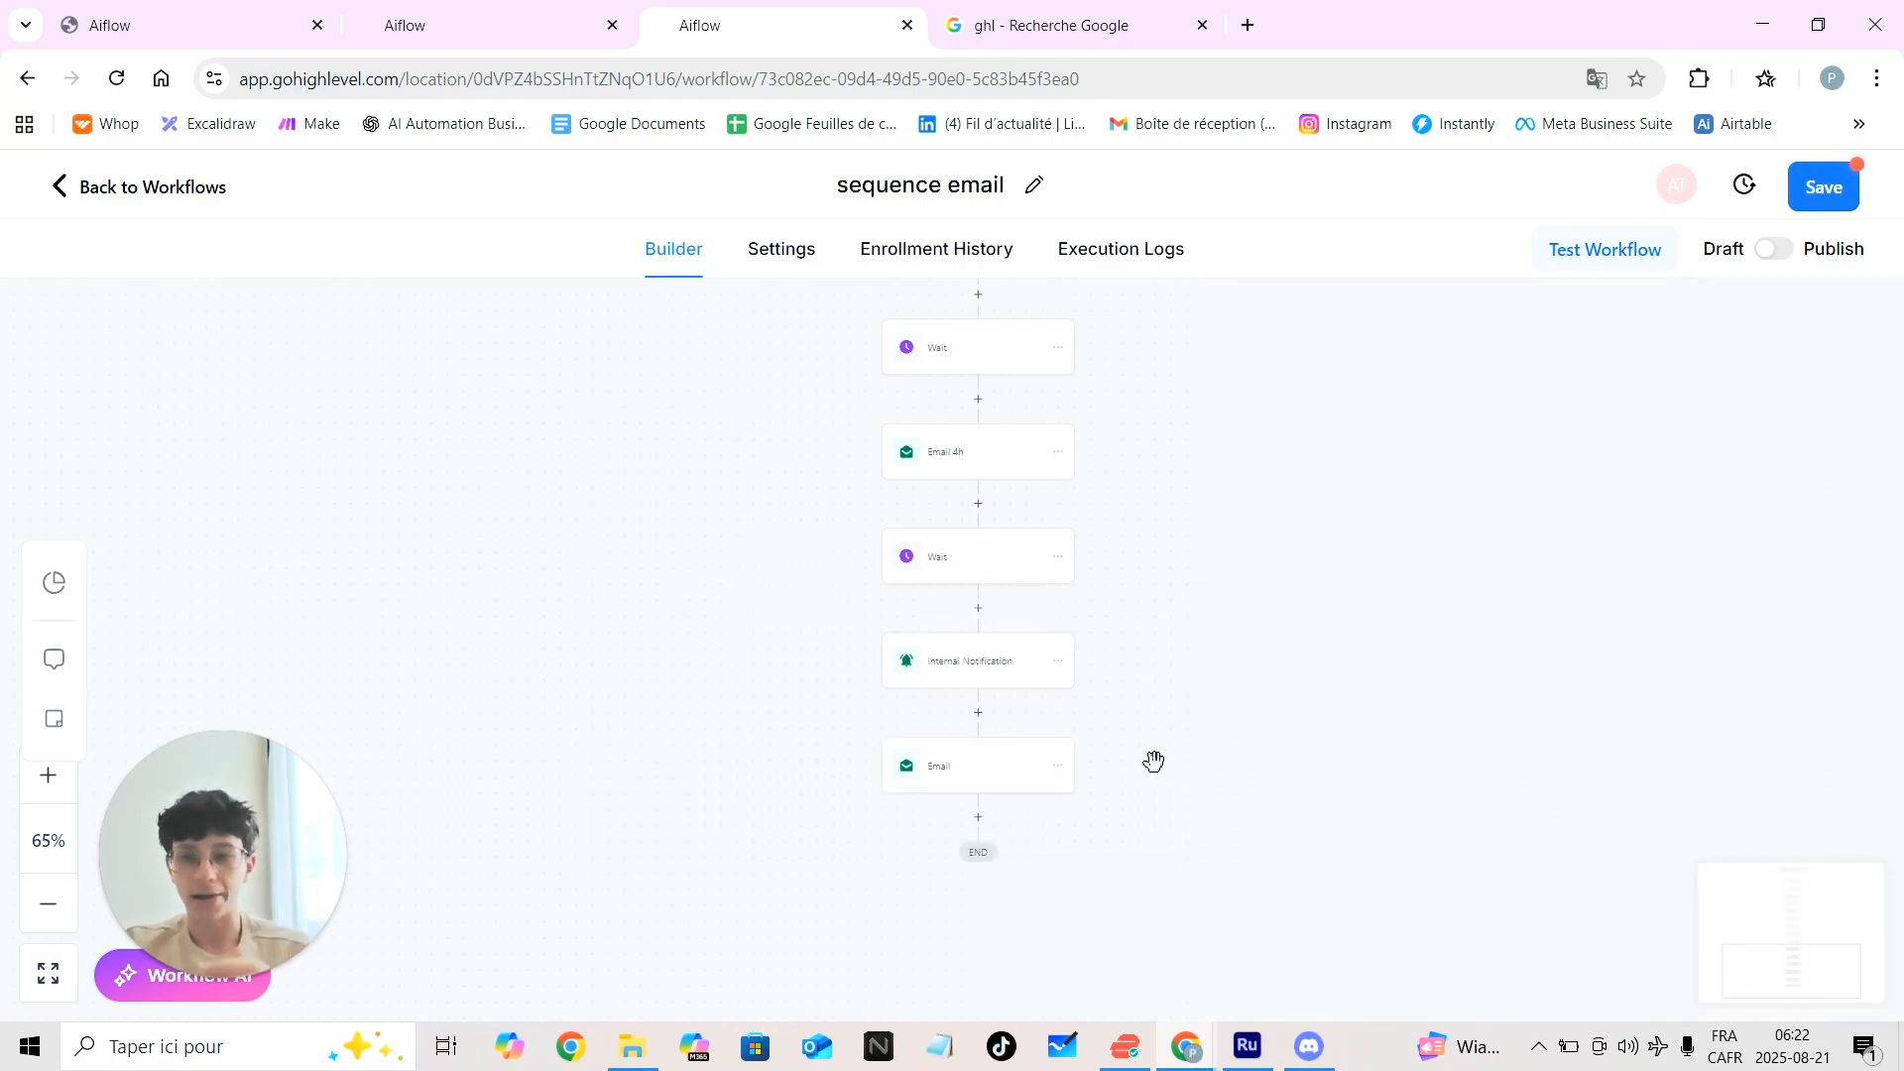
pyautogui.scroll(1, 1153, 761)
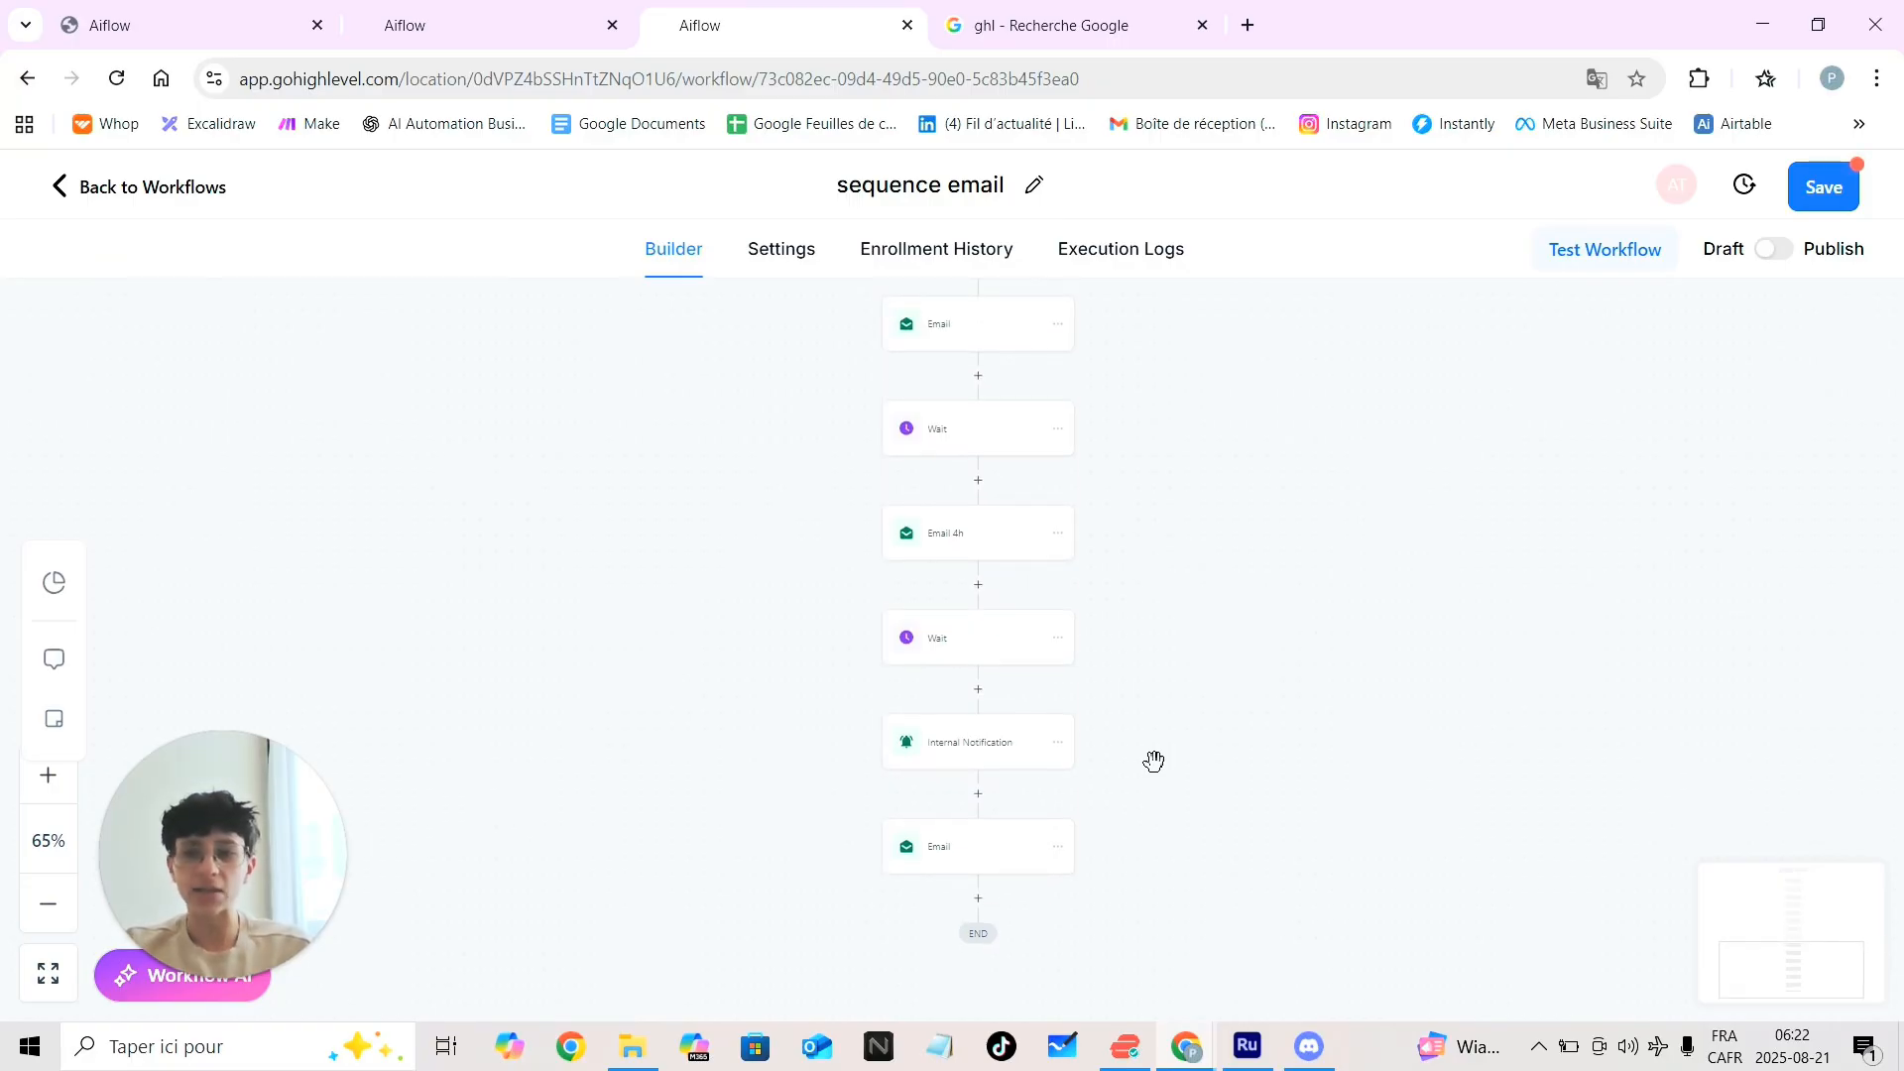
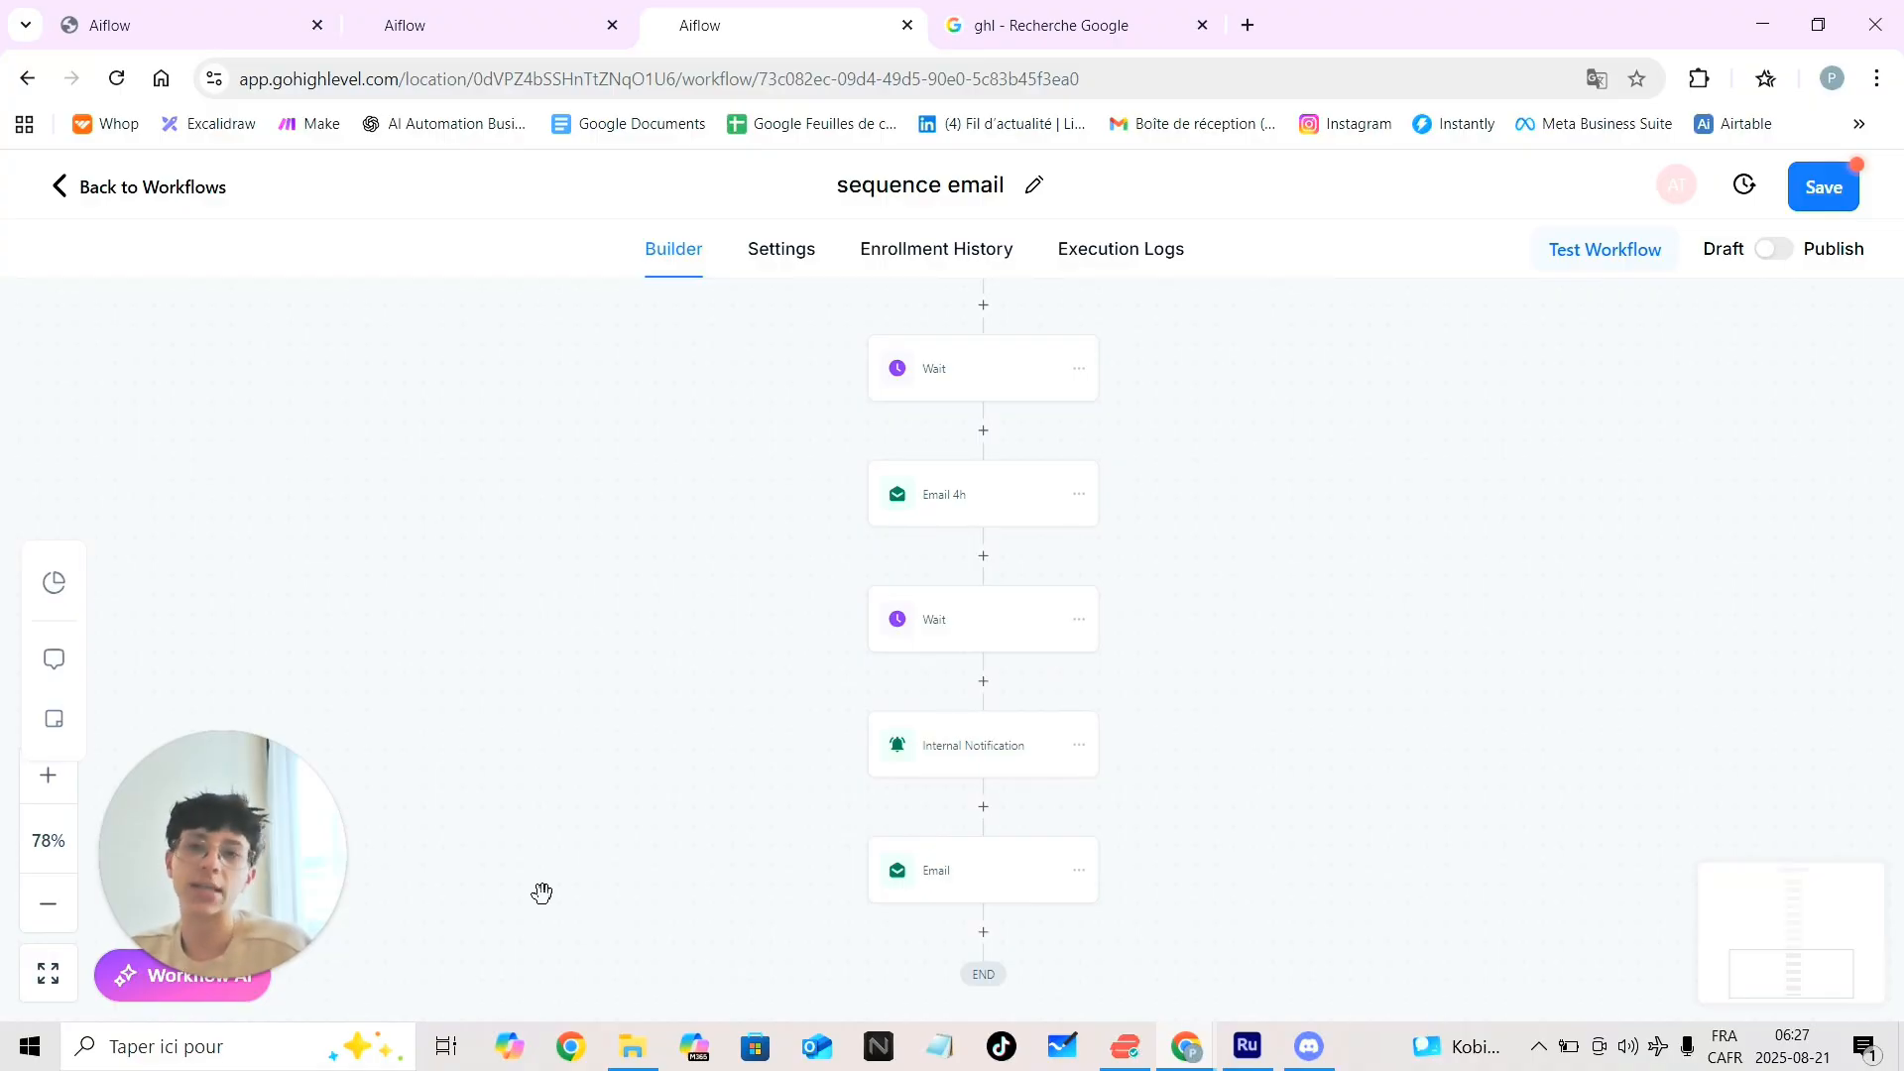
pyautogui.scroll(2, 1028, 642)
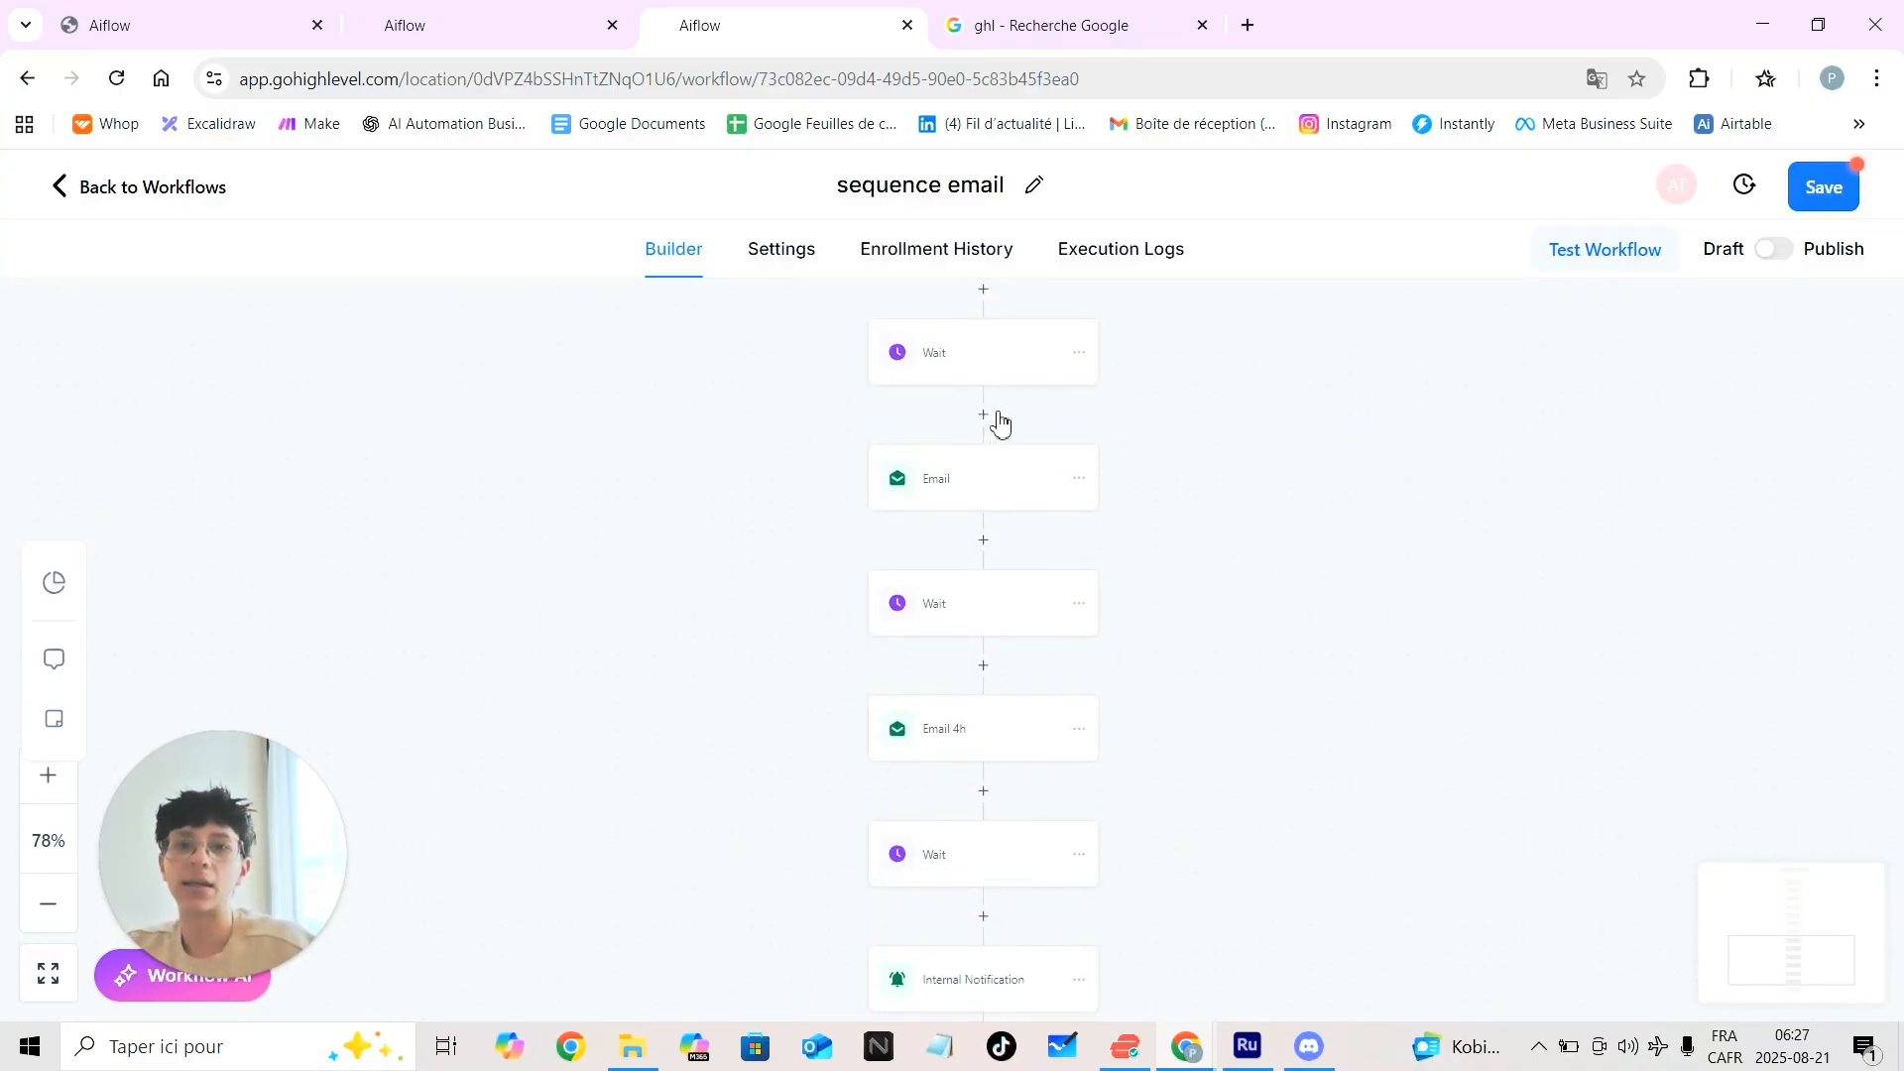
pyautogui.scroll(3, 1086, 523)
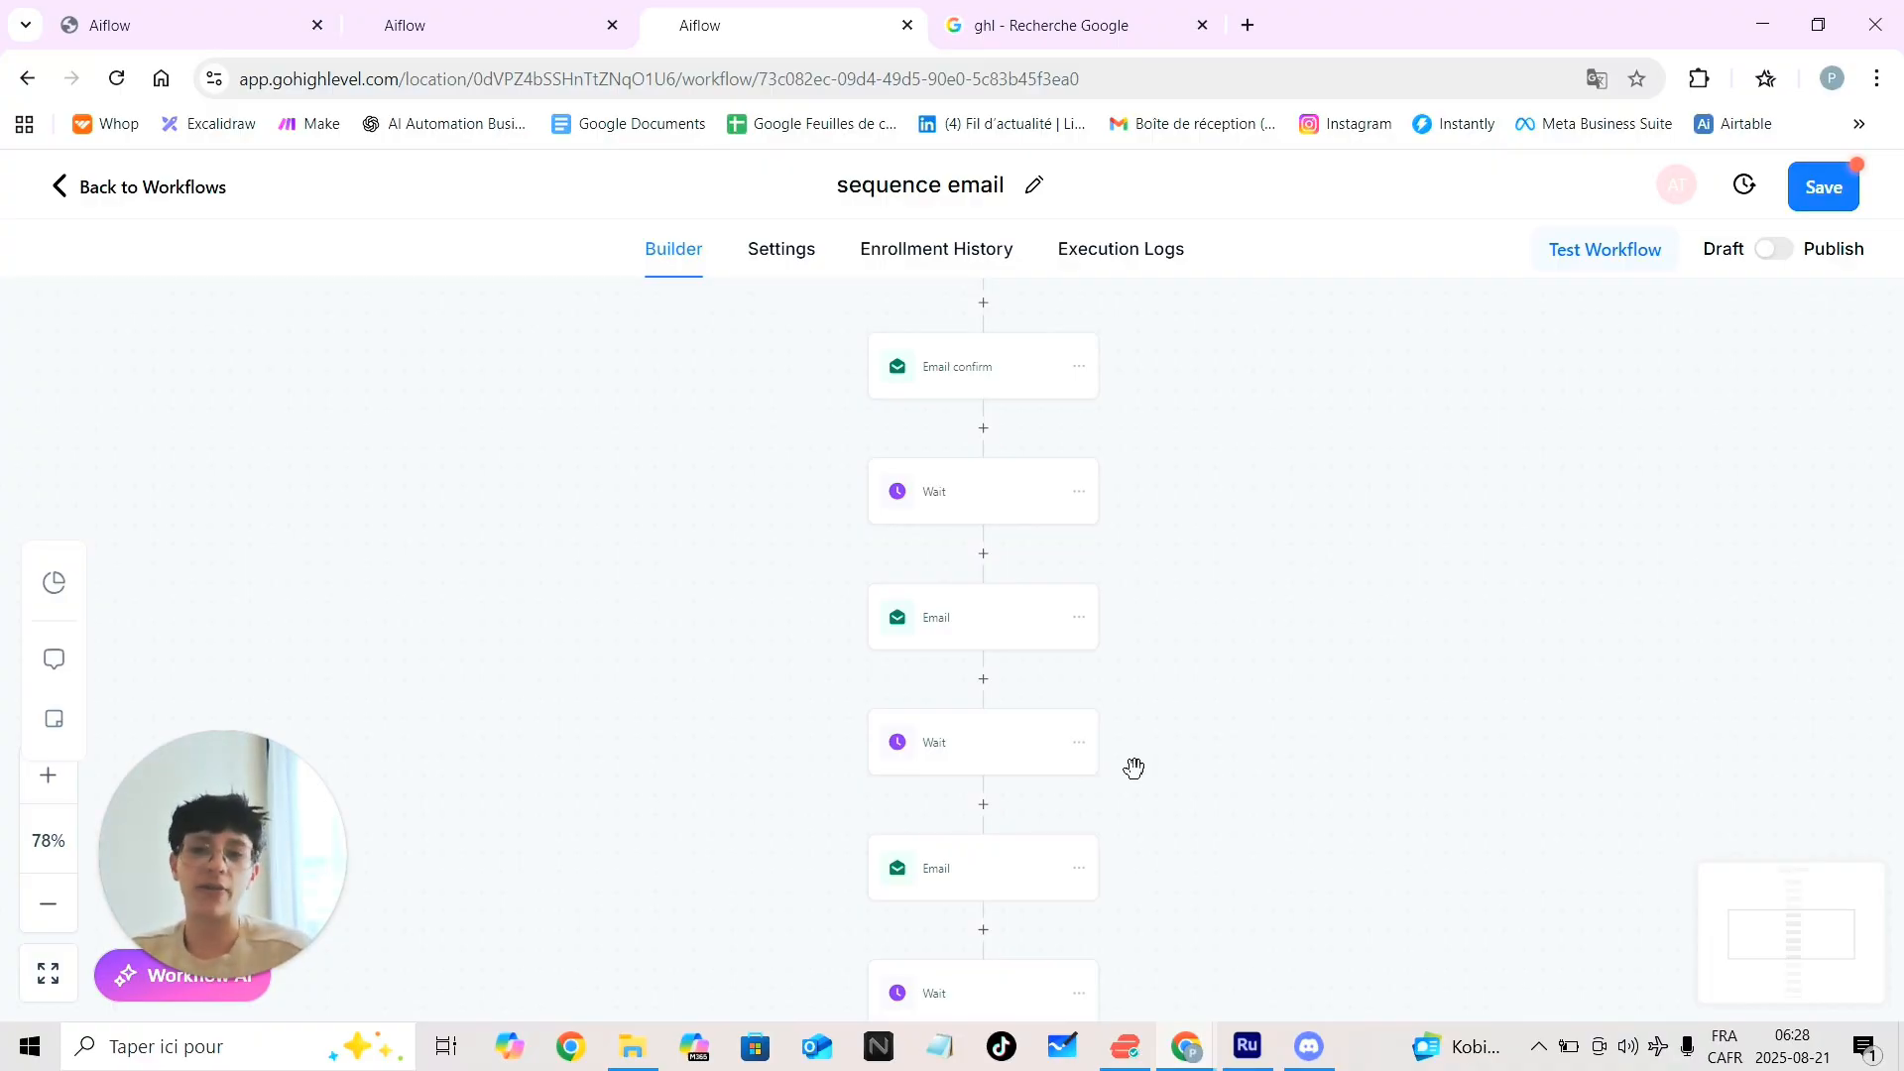
pyautogui.scroll(-1, 1135, 769)
pyautogui.scroll(-1, 1134, 769)
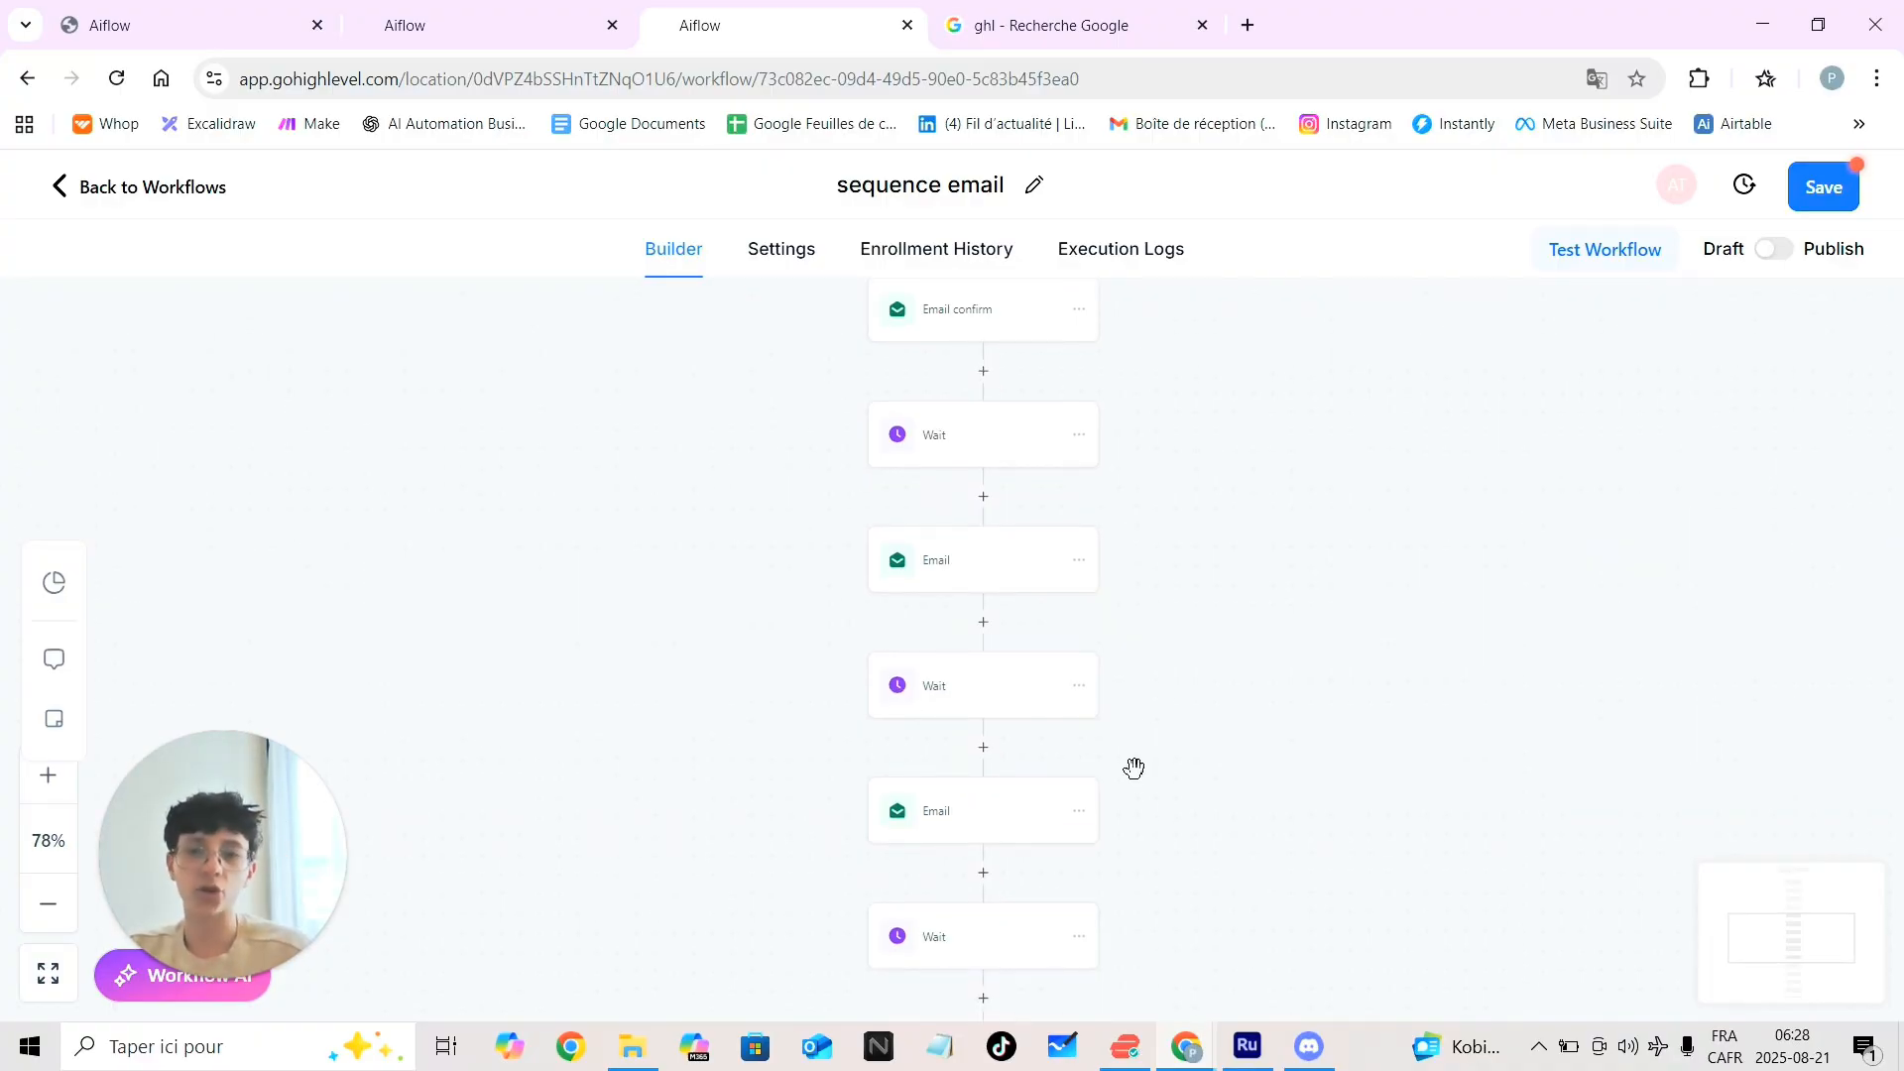
pyautogui.scroll(-2, 1135, 768)
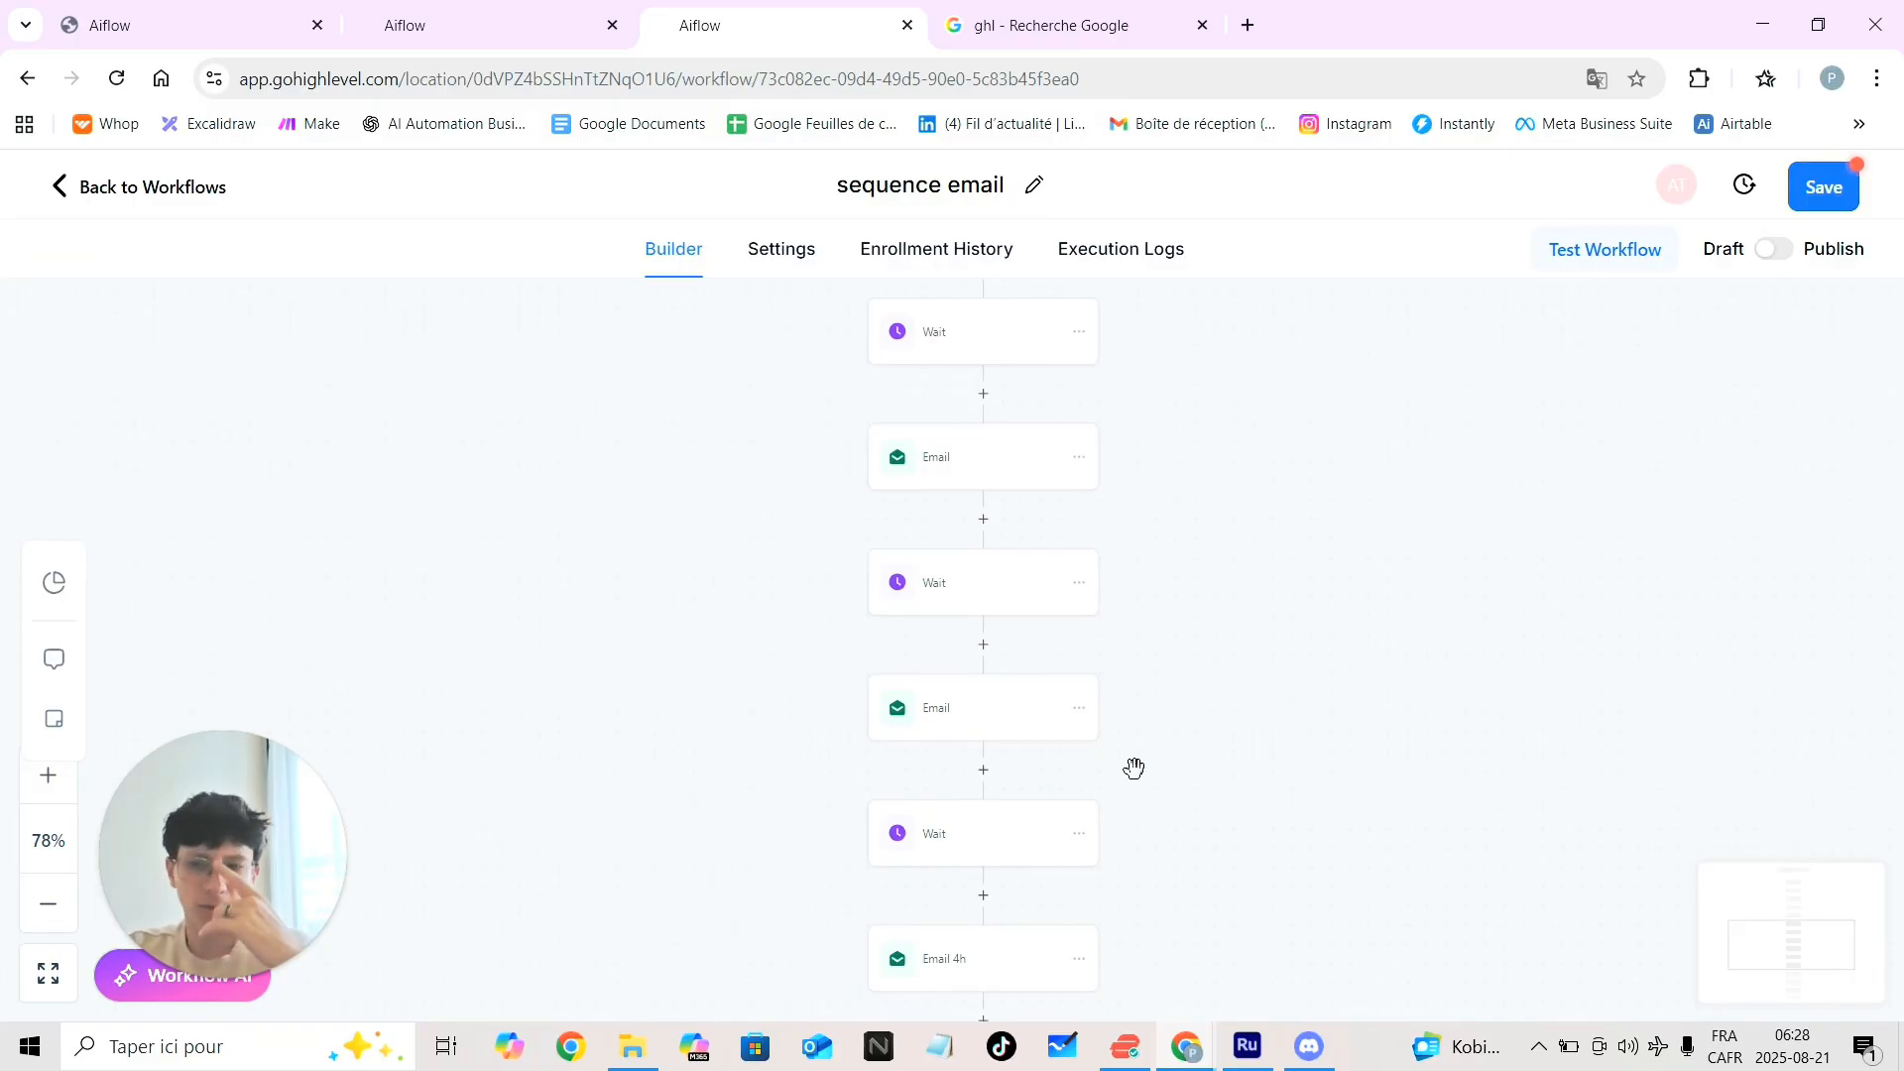
pyautogui.scroll(-3, 1134, 769)
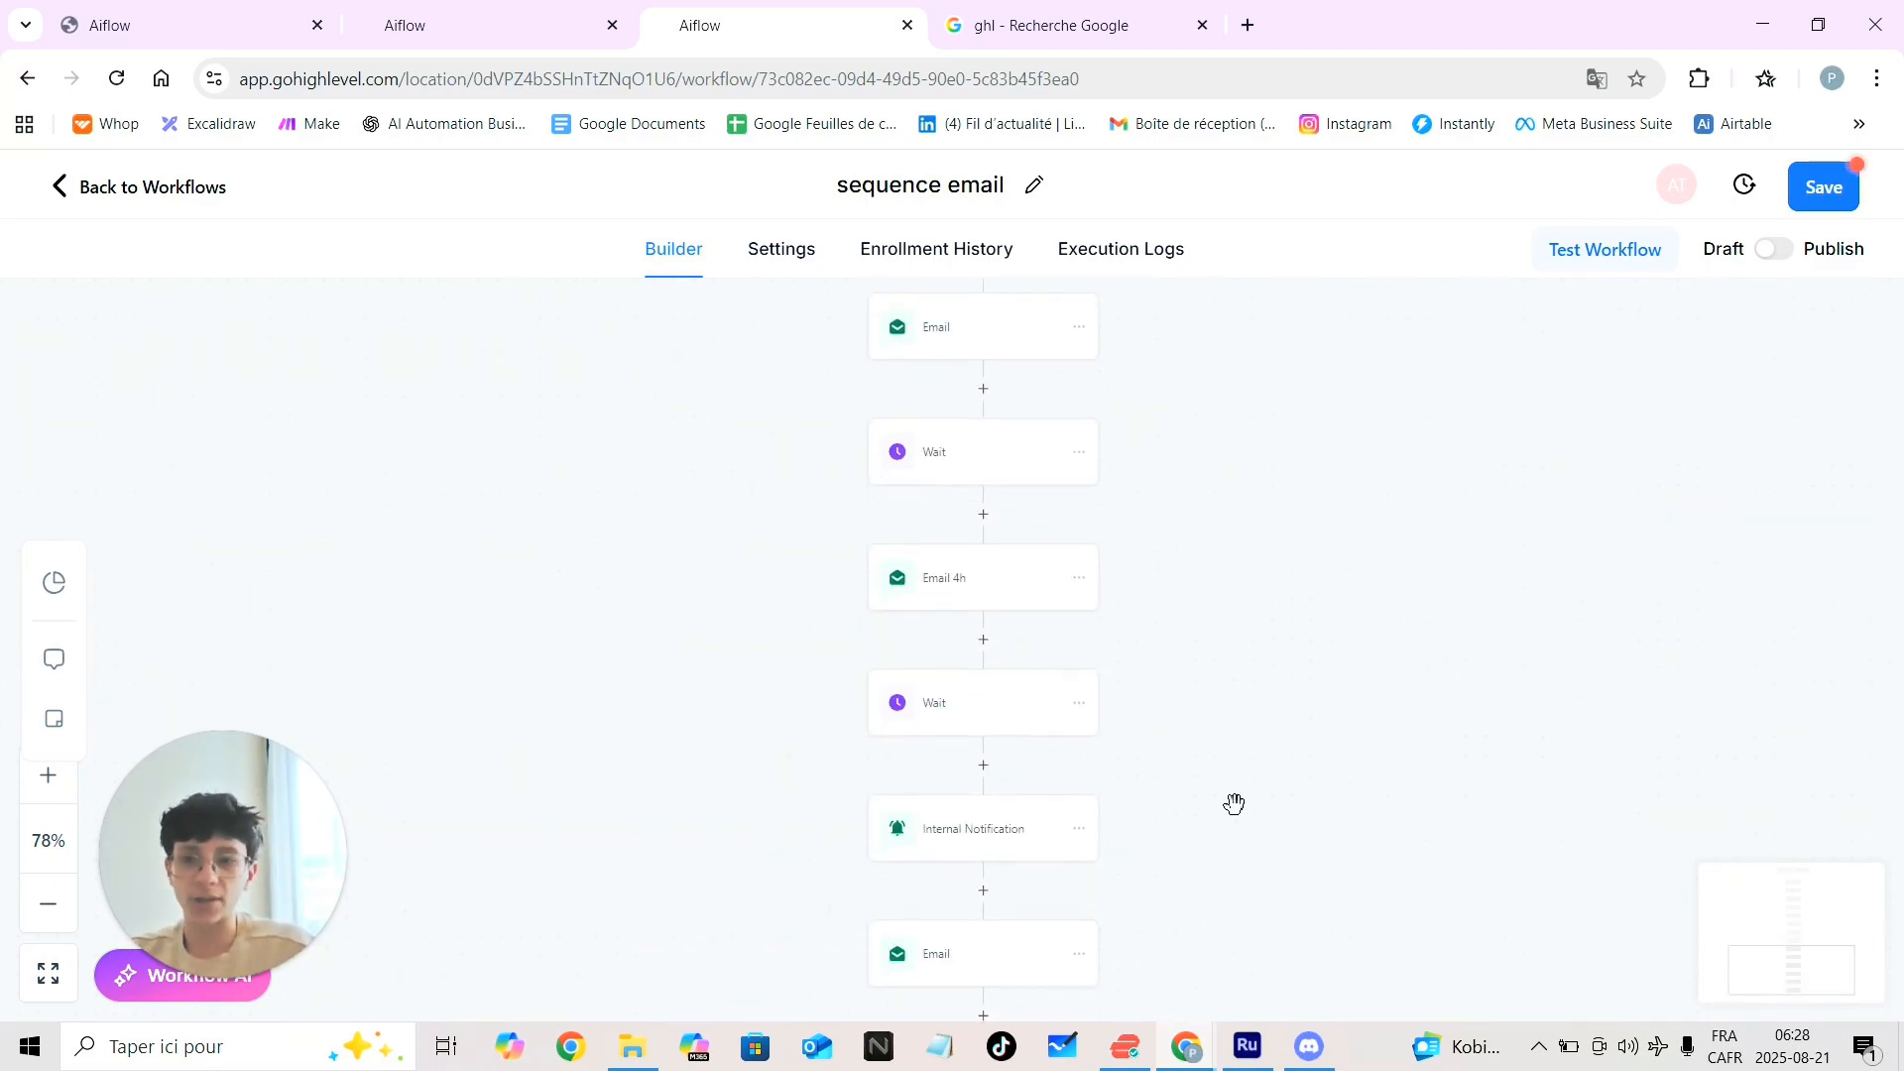
pyautogui.scroll(-6, 1235, 803)
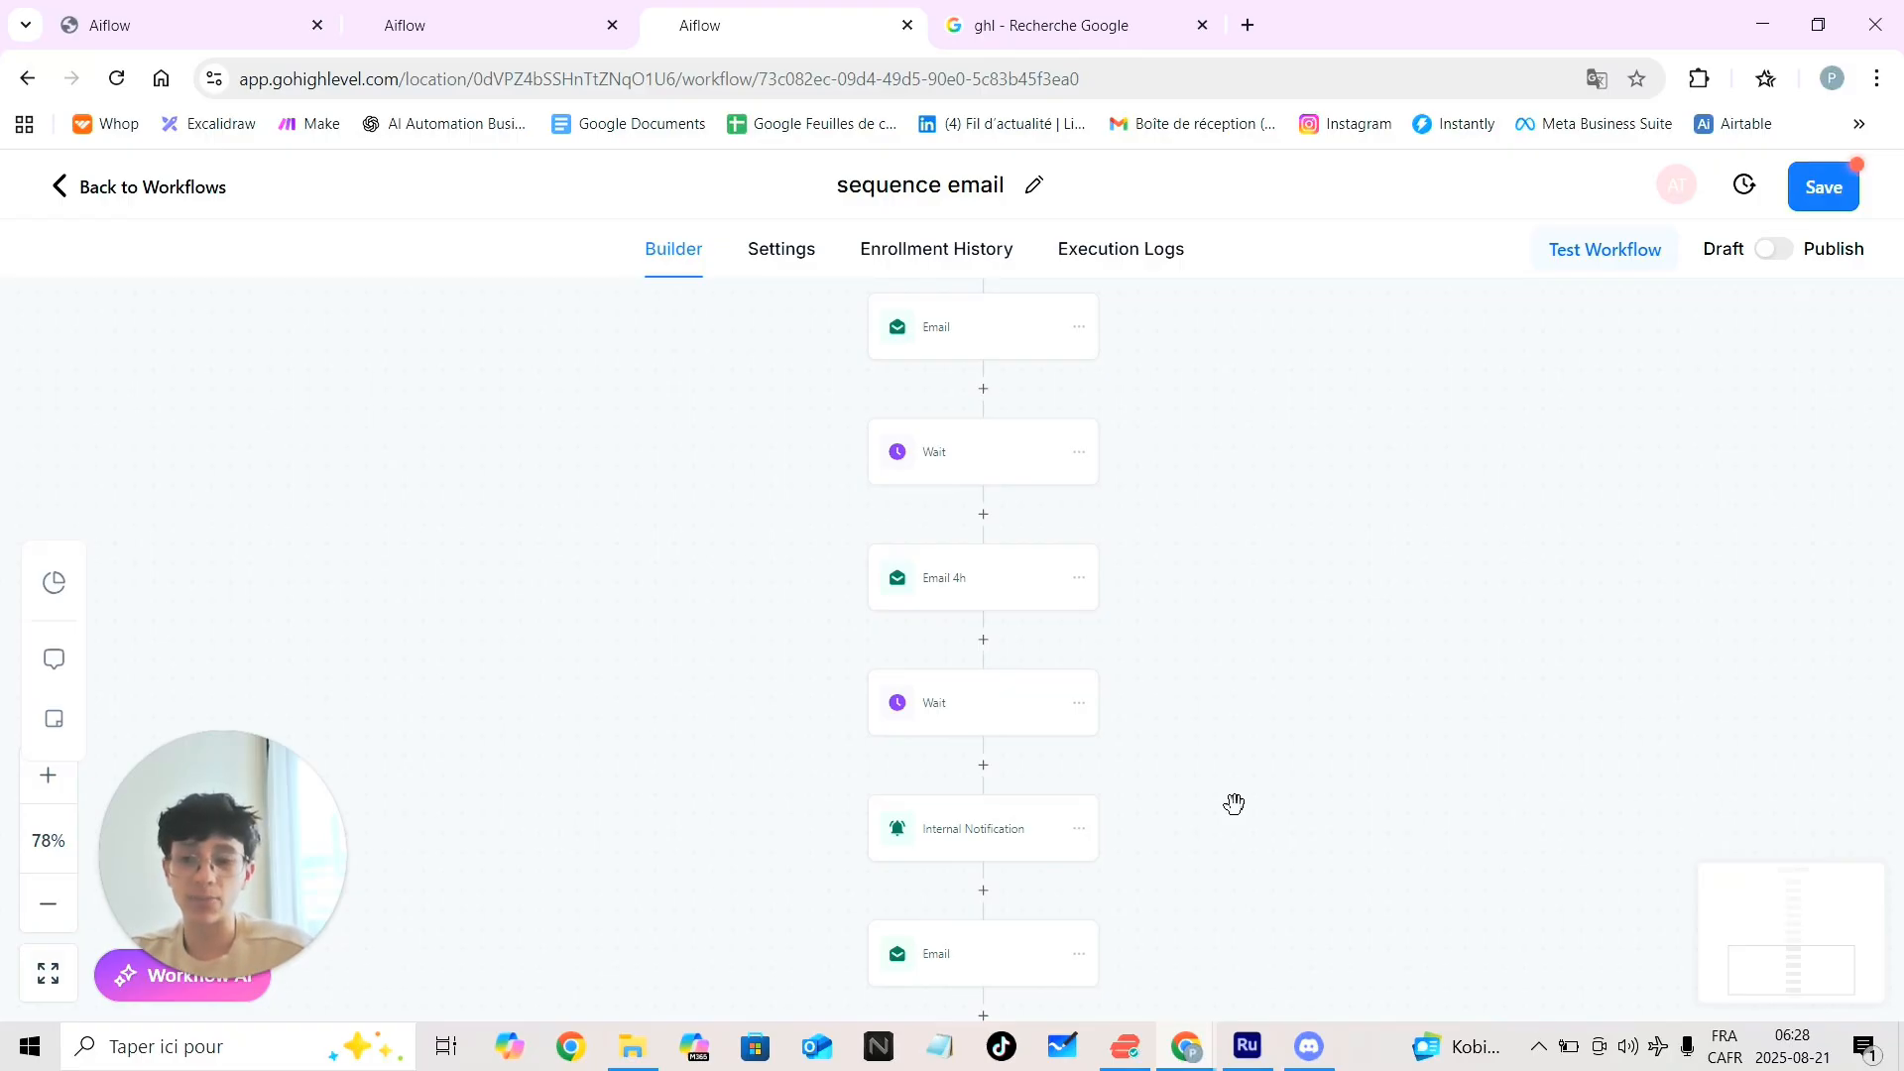
pyautogui.scroll(-6, 1235, 803)
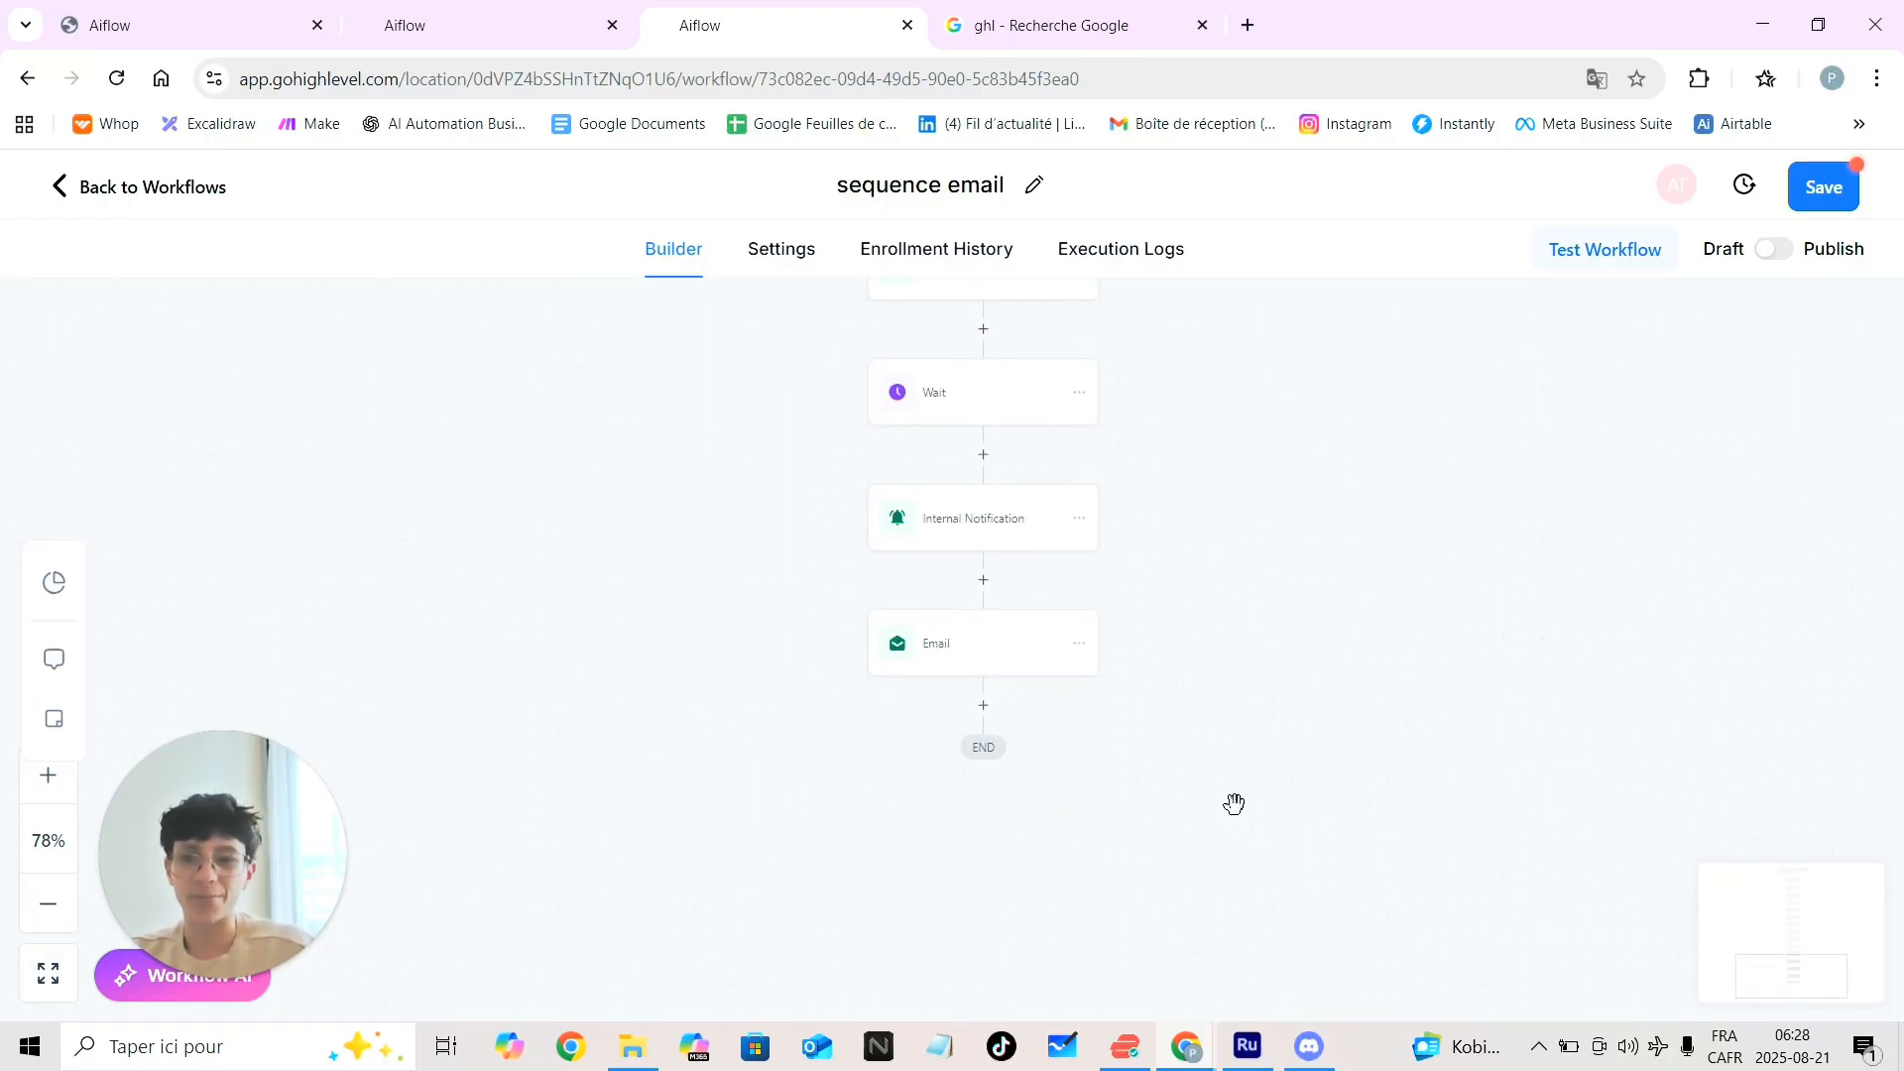